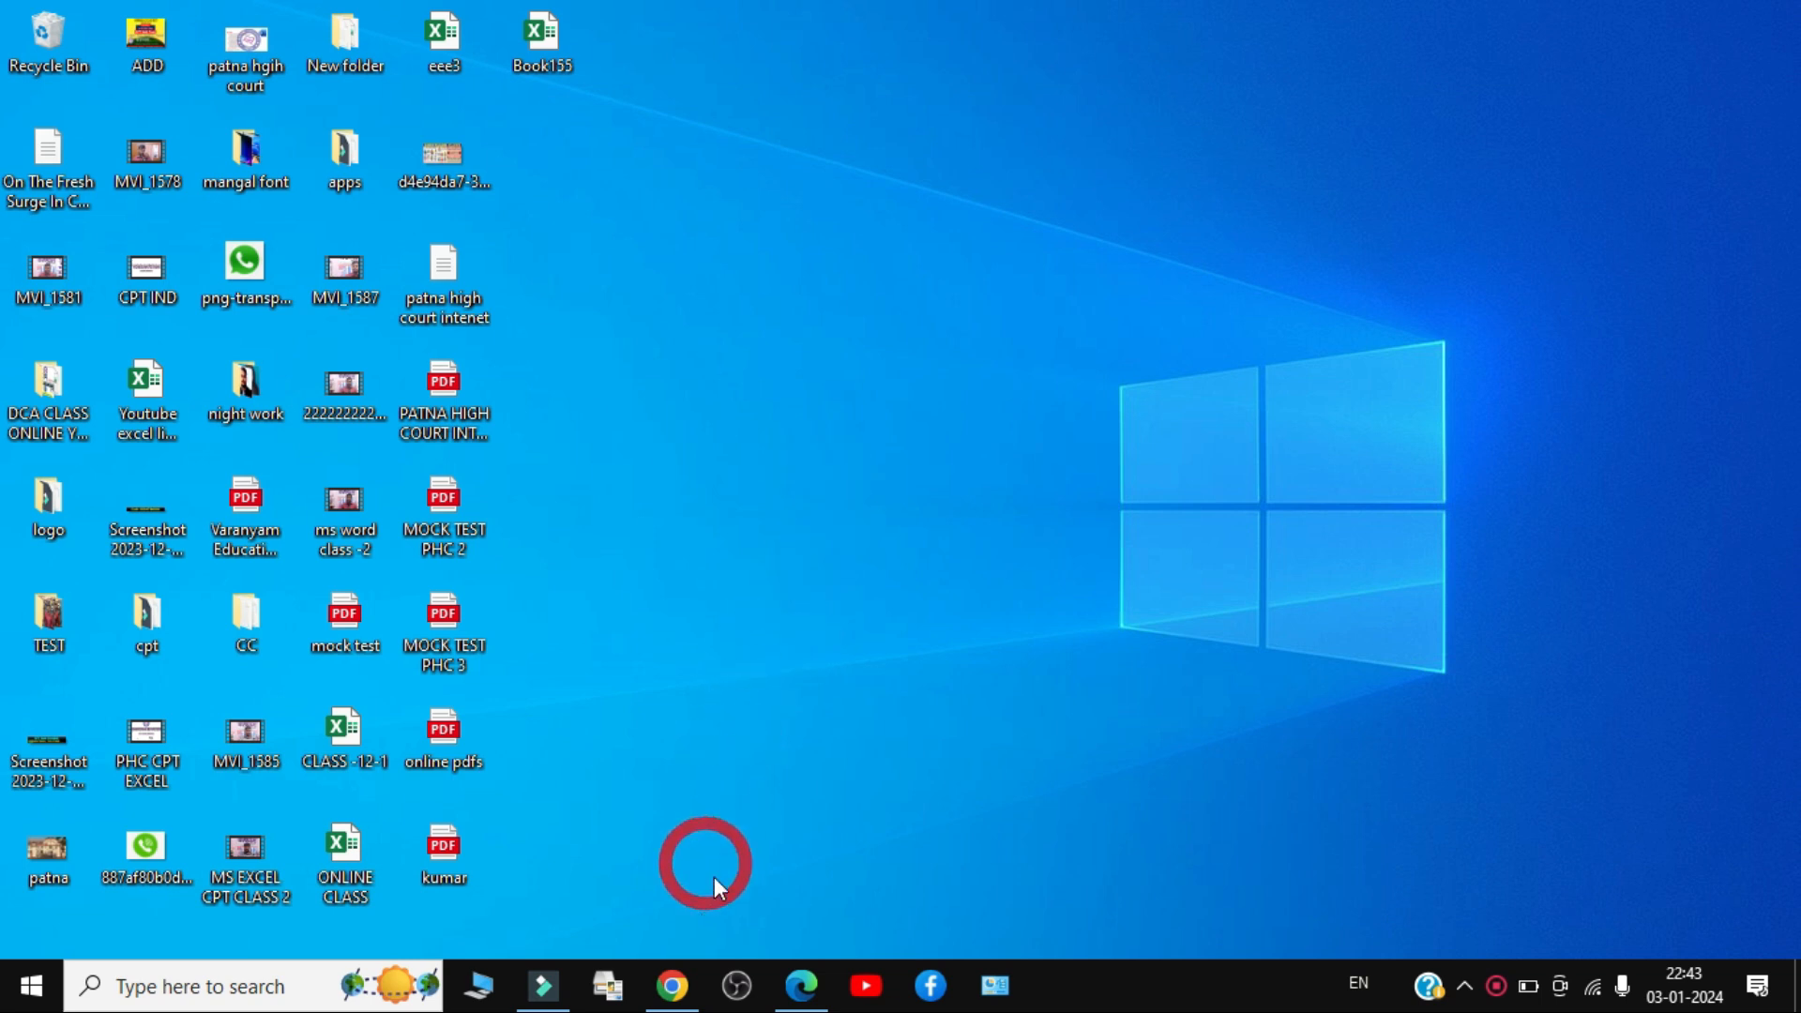
- Open the CPT QUESTION 15 PDF in Edge, circle the Question 3 heading in red and mark column headers A, B and C
left_click(807, 988)
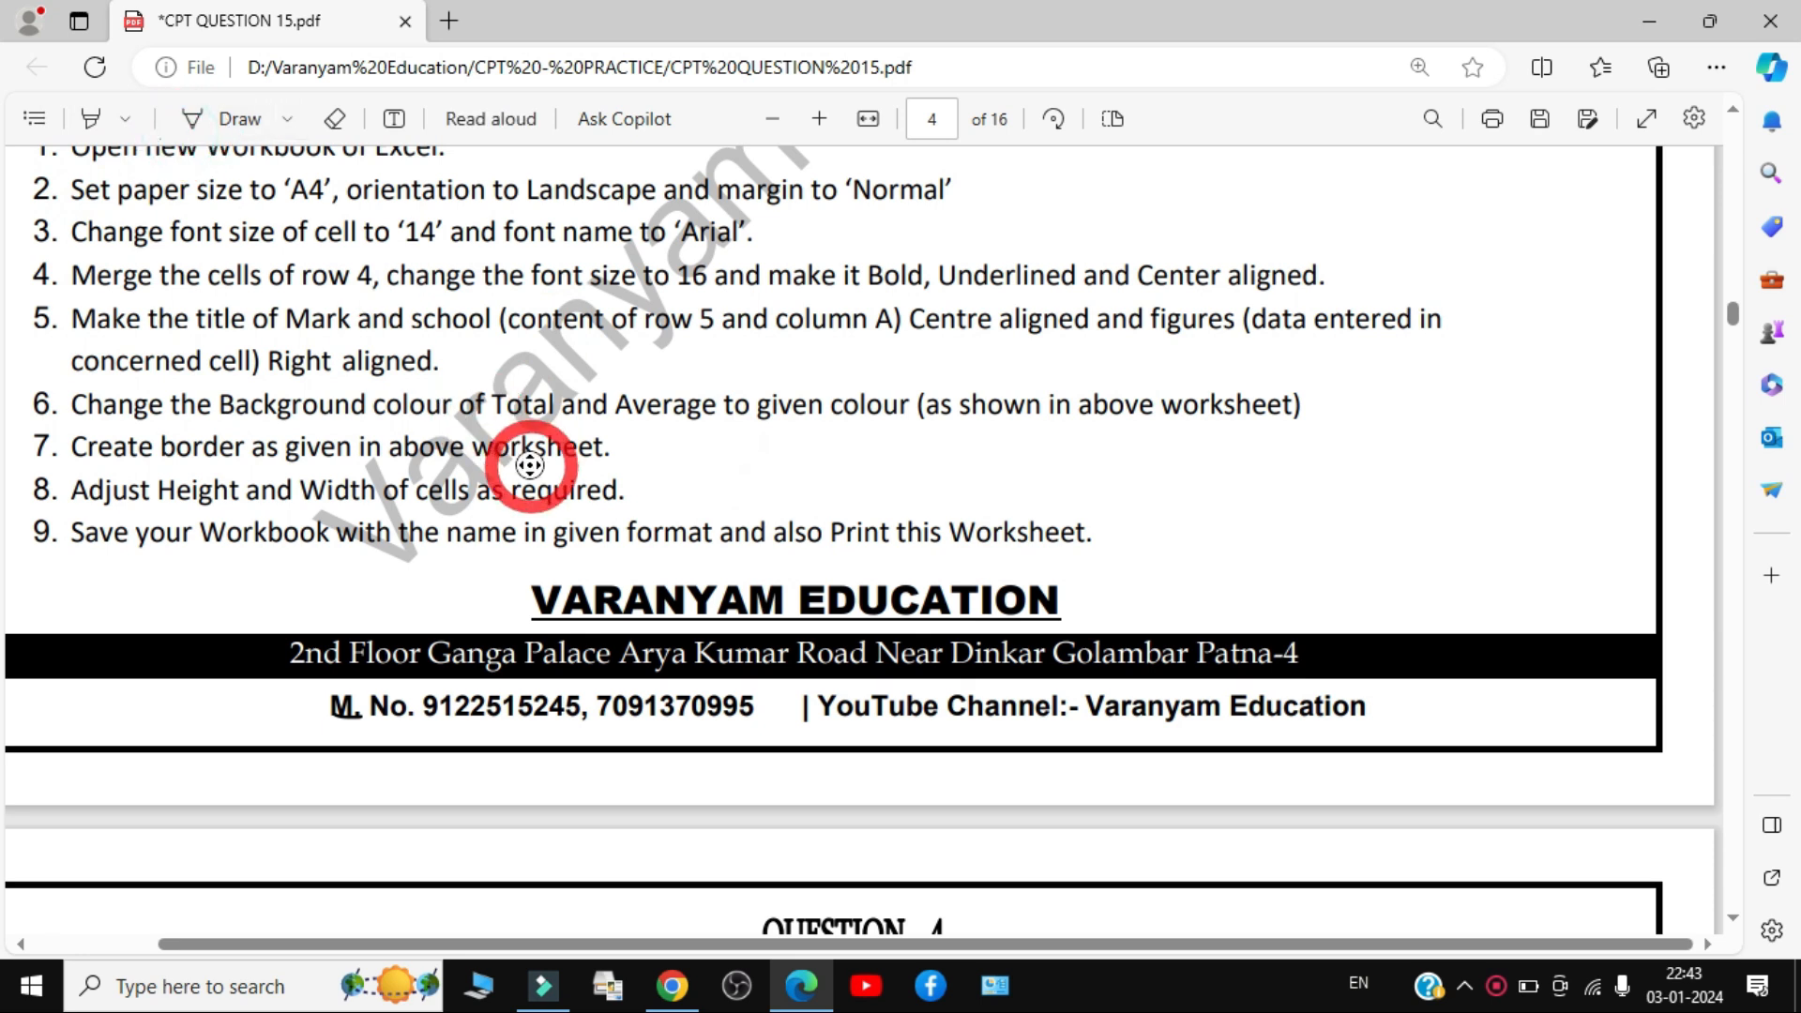
scroll(563, 454, "up", 2)
scroll(530, 410, "up", 5)
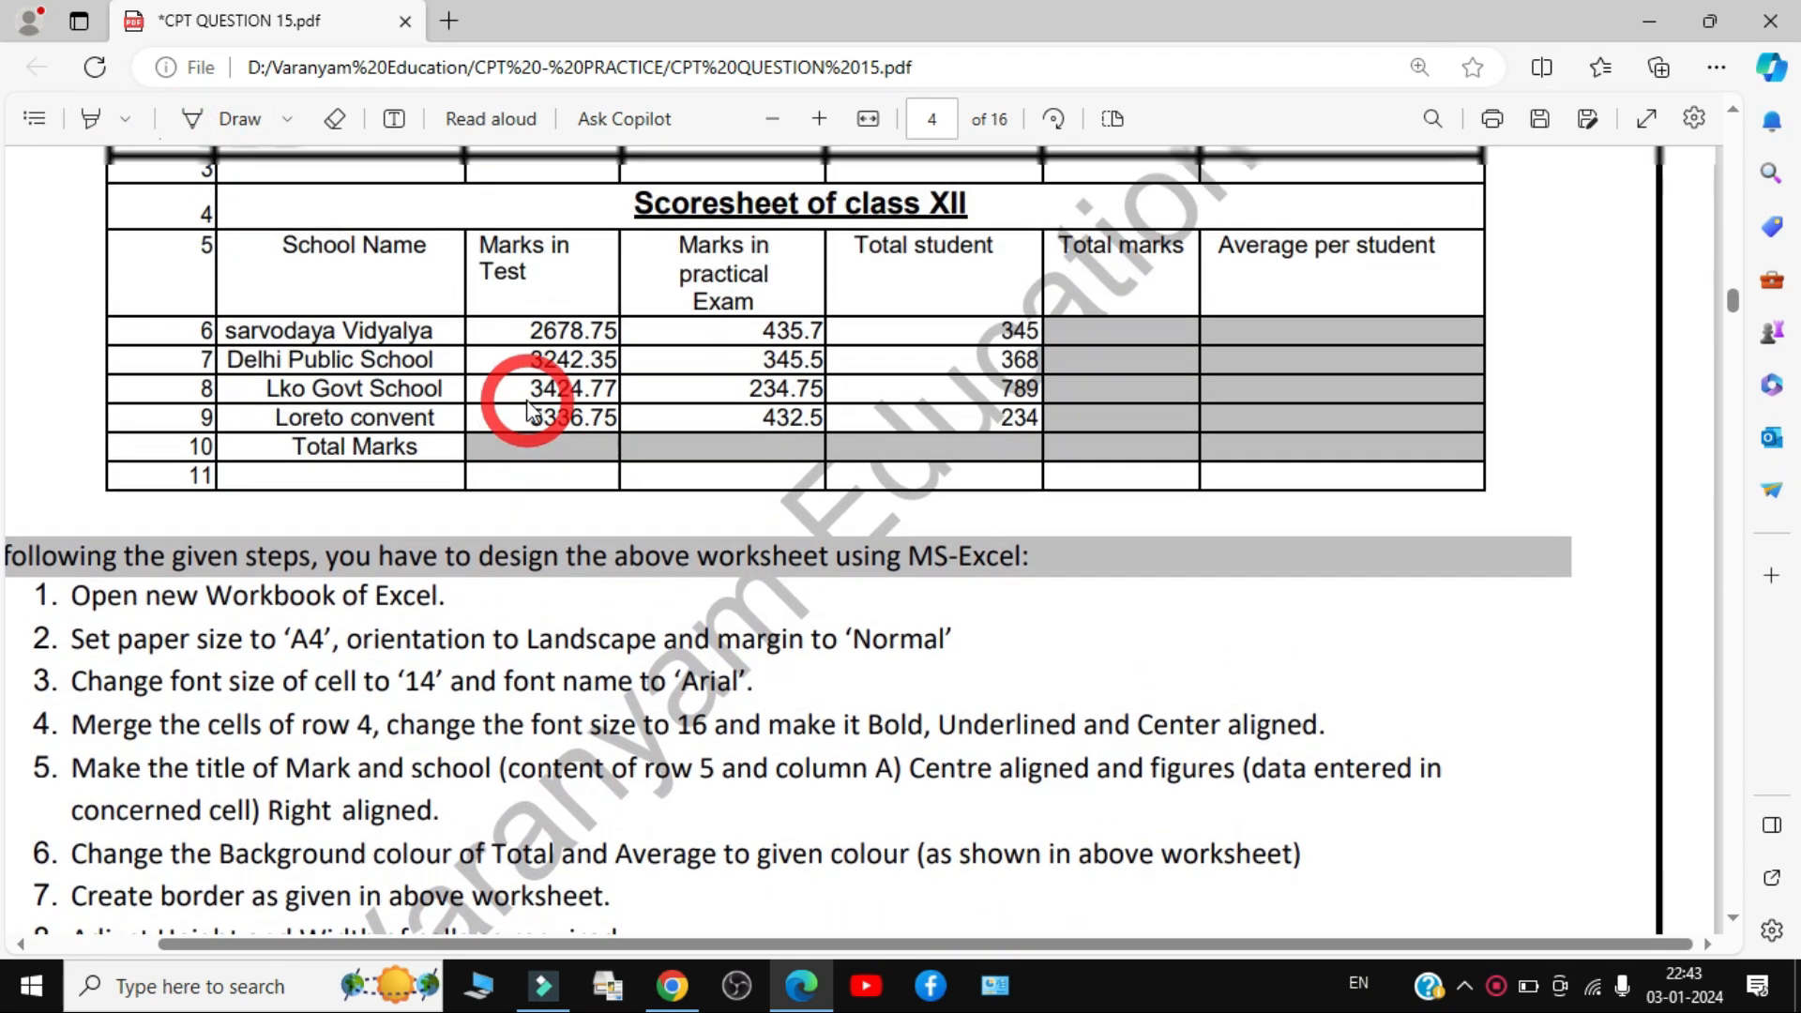
scroll(521, 422, "up", 1)
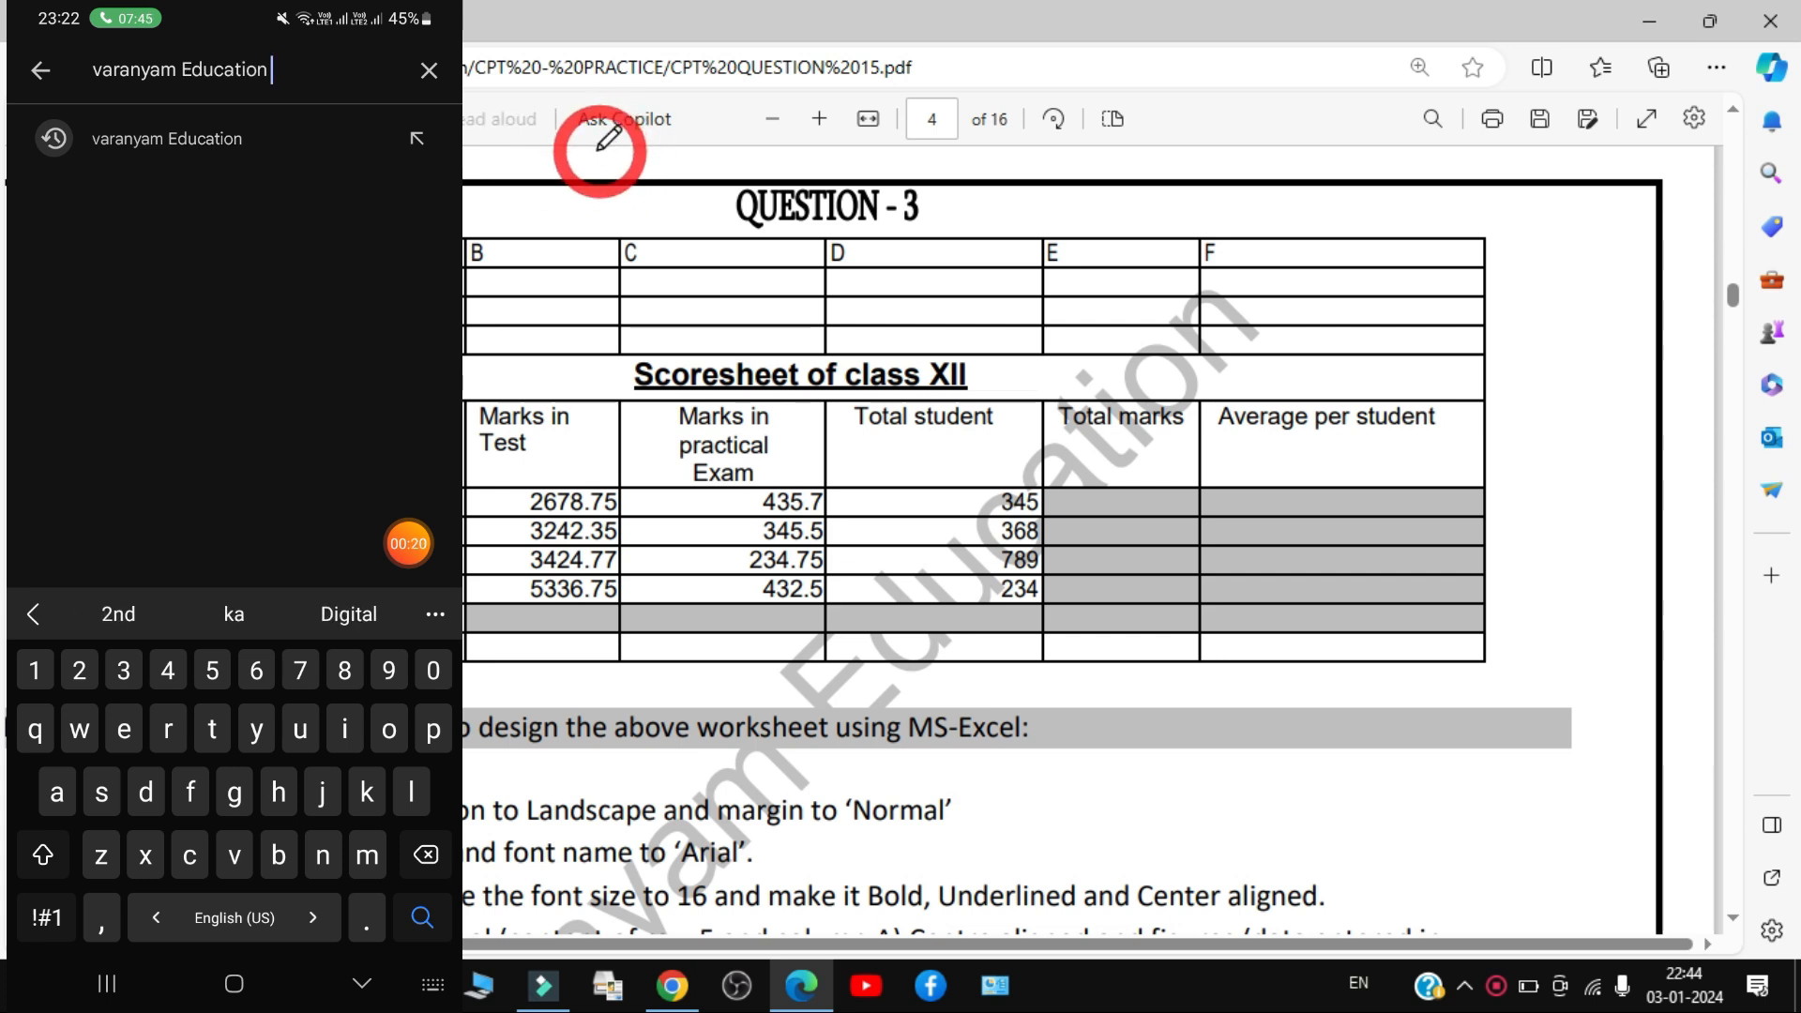
mouse_move(870, 163)
left_mouse_down()
mouse_move(696, 195)
mouse_move(908, 221)
mouse_move(855, 162)
left_mouse_up()
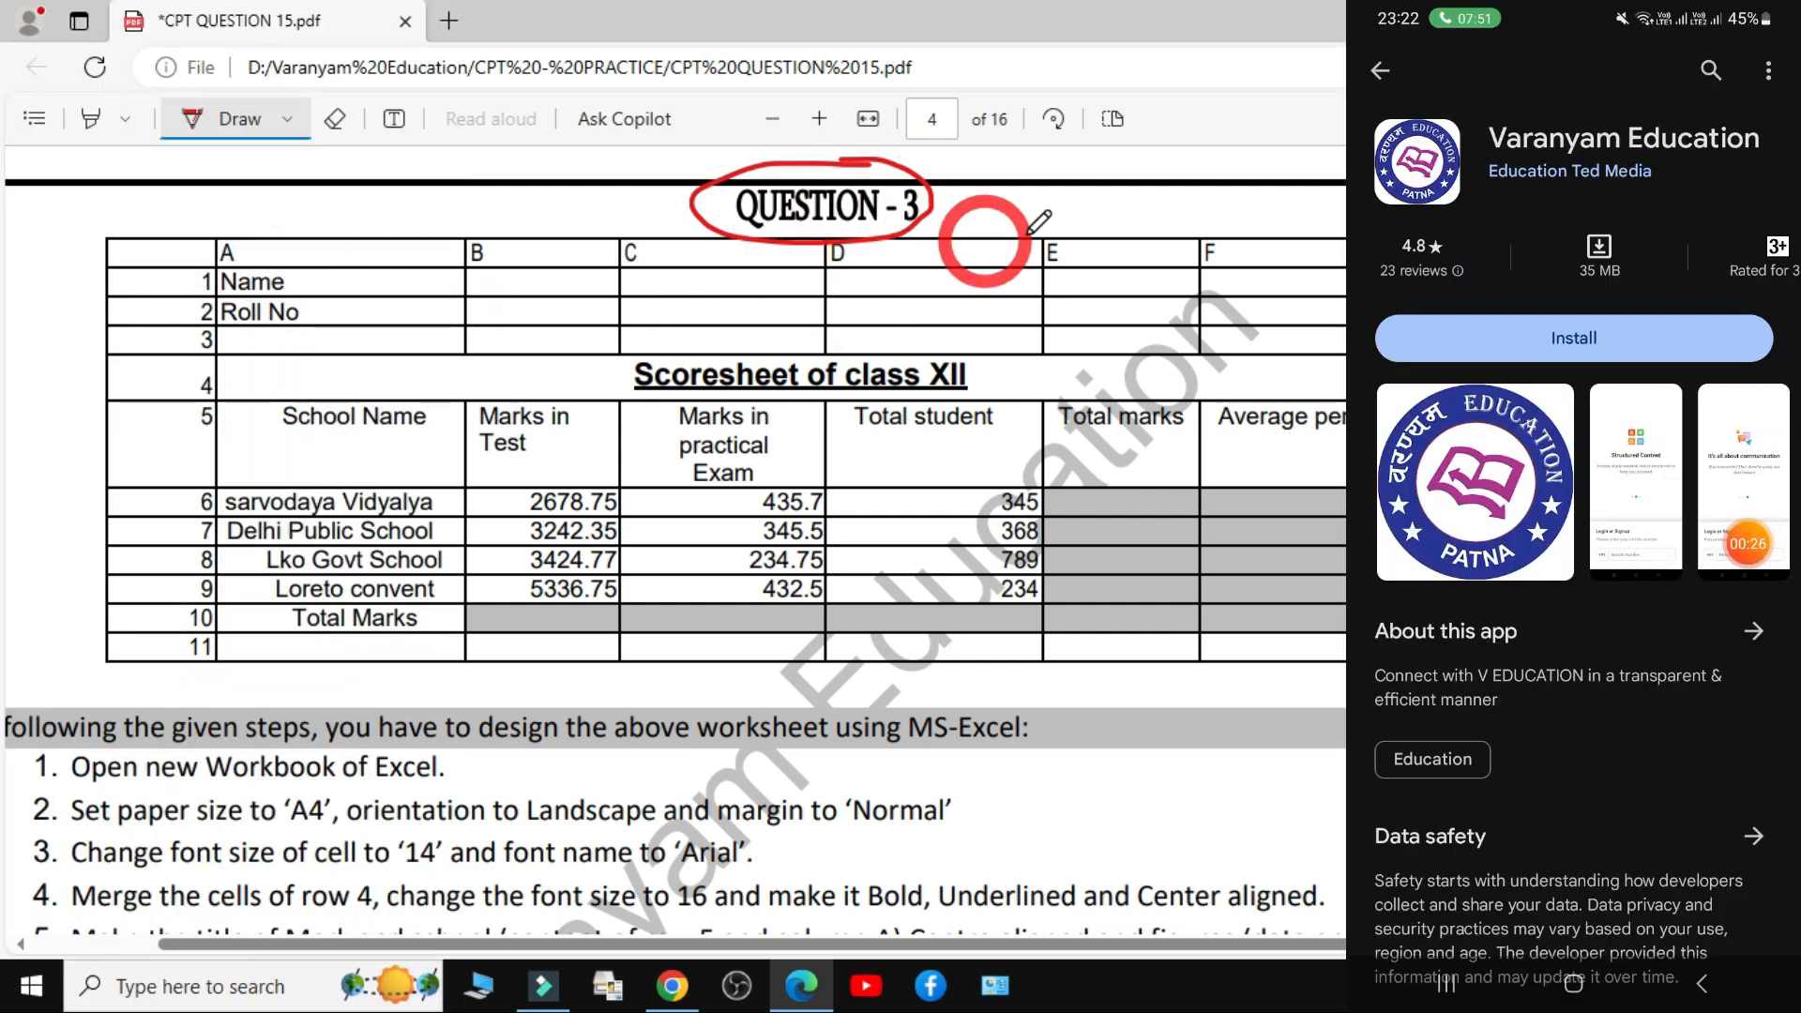
left_click_drag(299, 255, 351, 260)
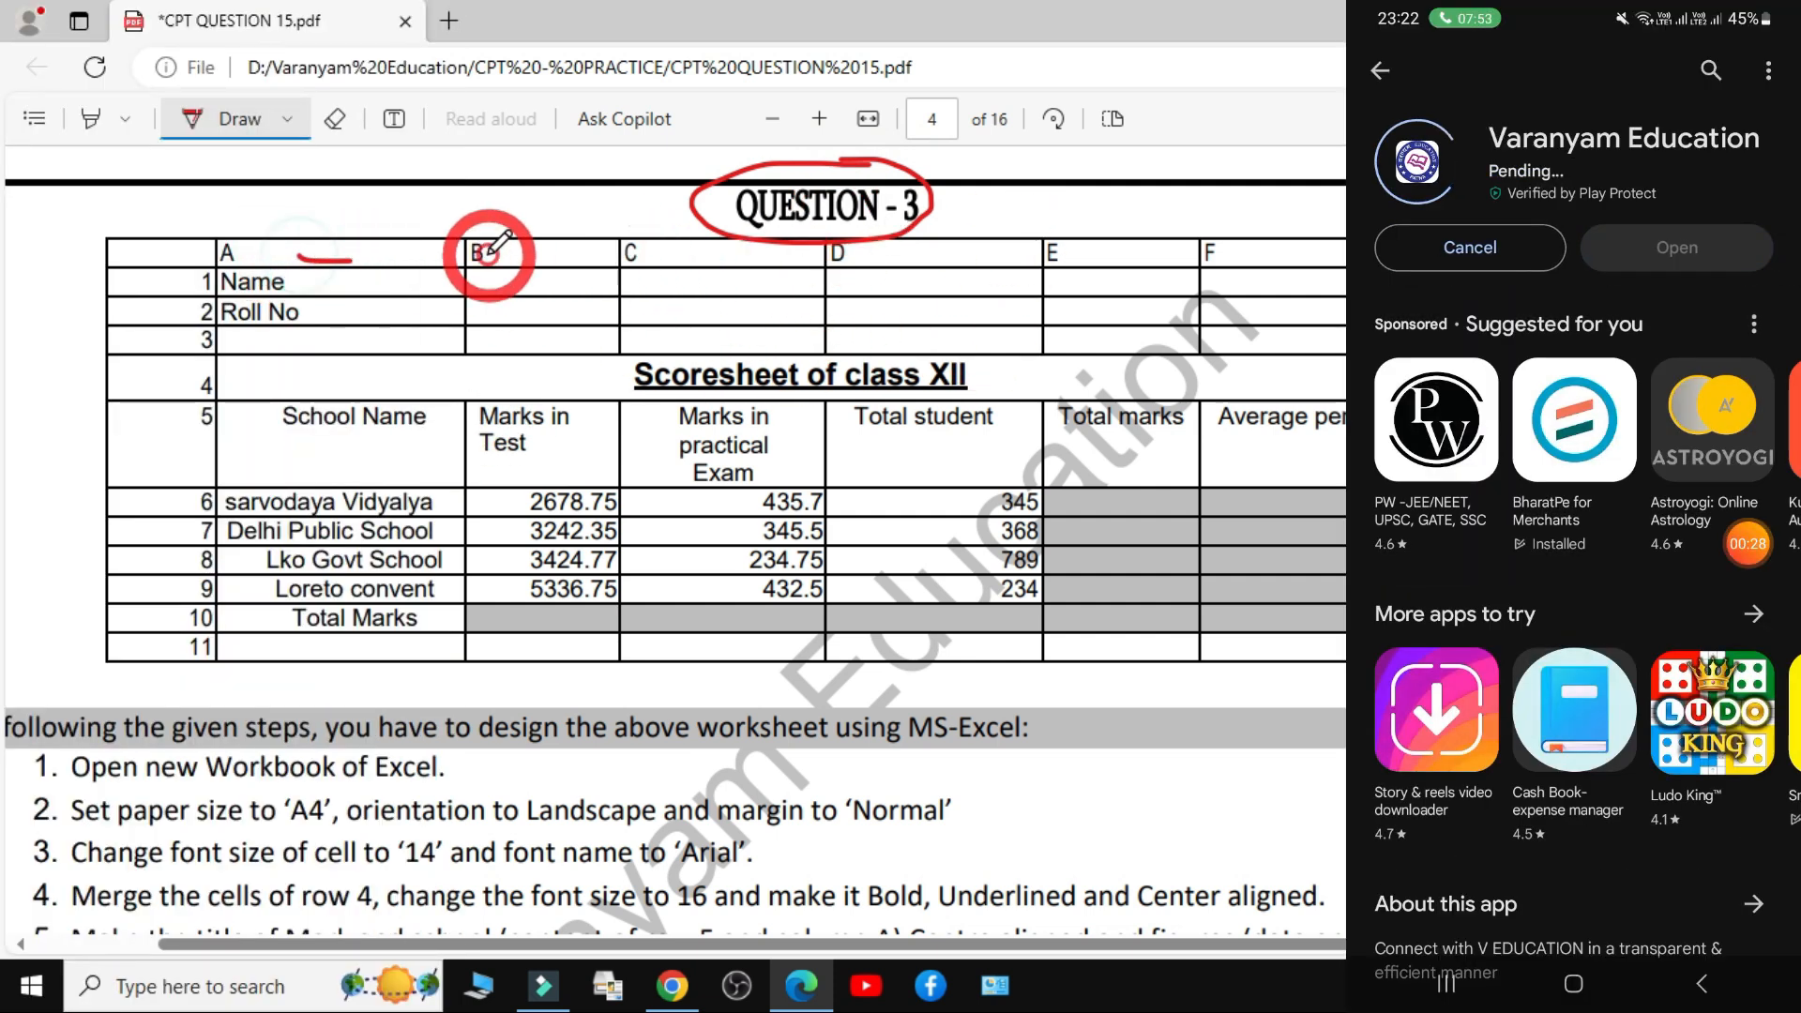
left_click_drag(527, 253, 558, 252)
left_click_drag(670, 252, 720, 245)
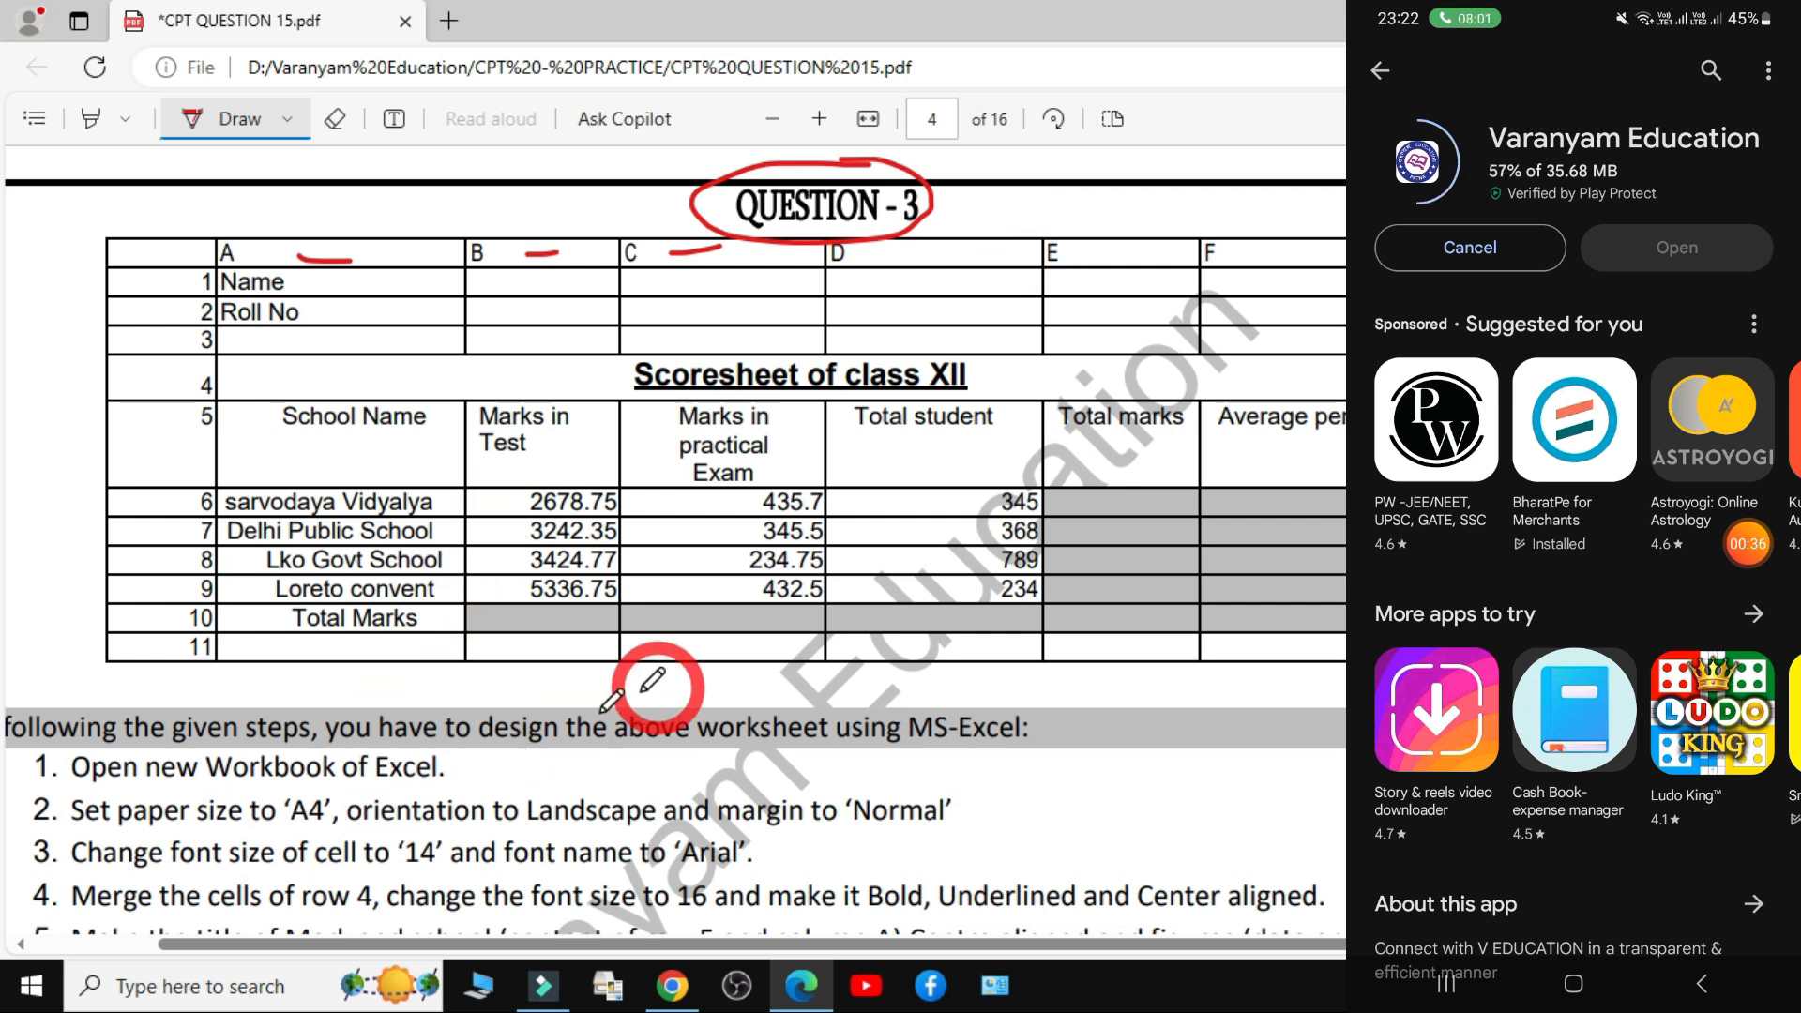
- Launch Excel and create a blank workbook
left_click(138, 989)
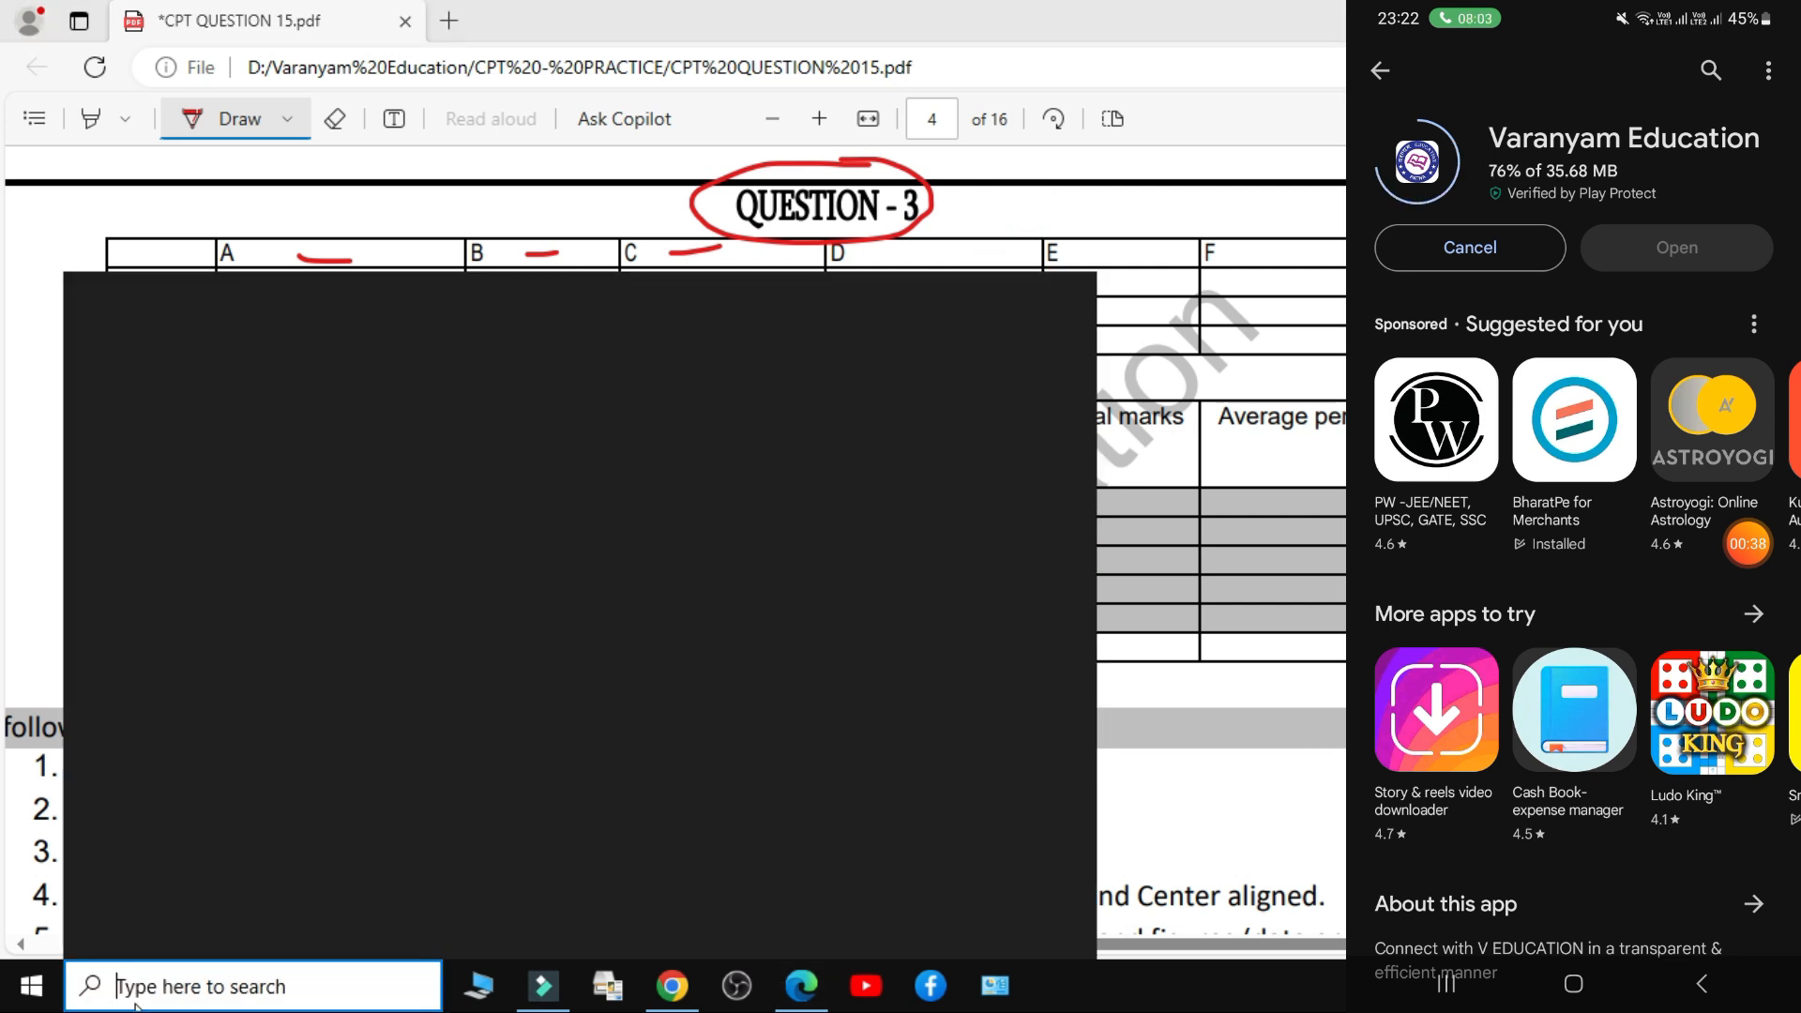
type("excel")
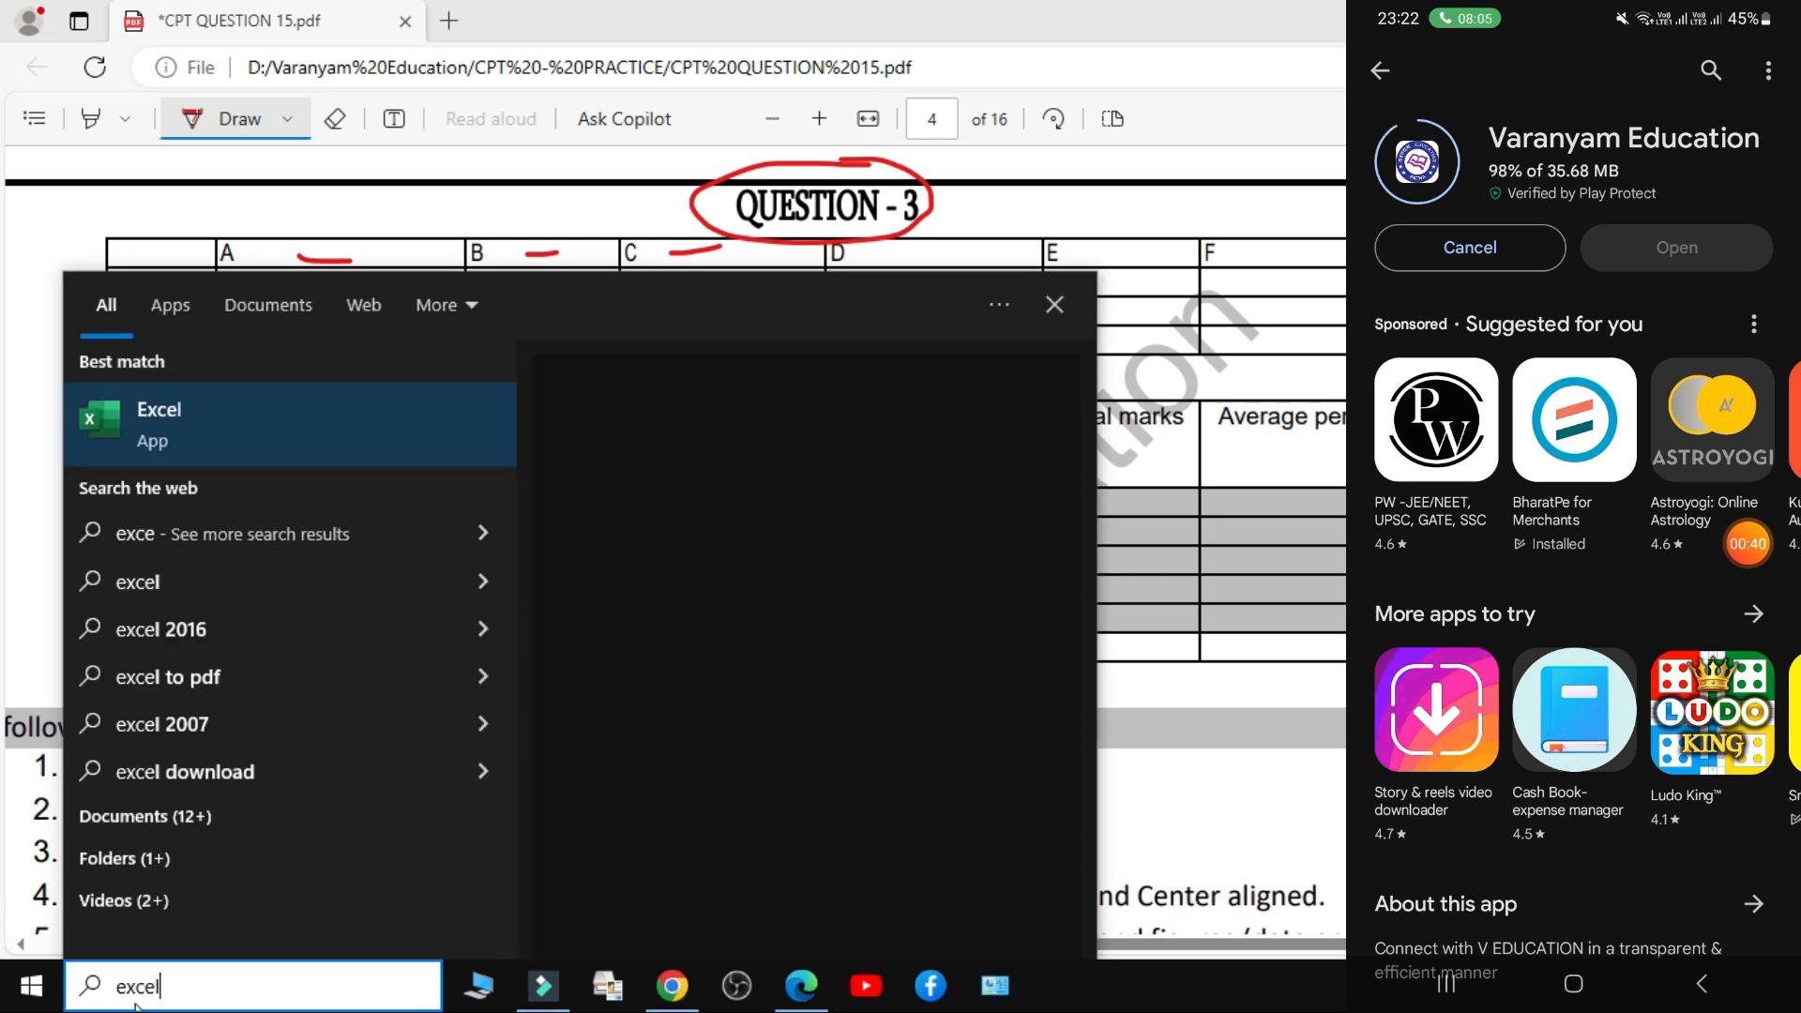
key("Escape")
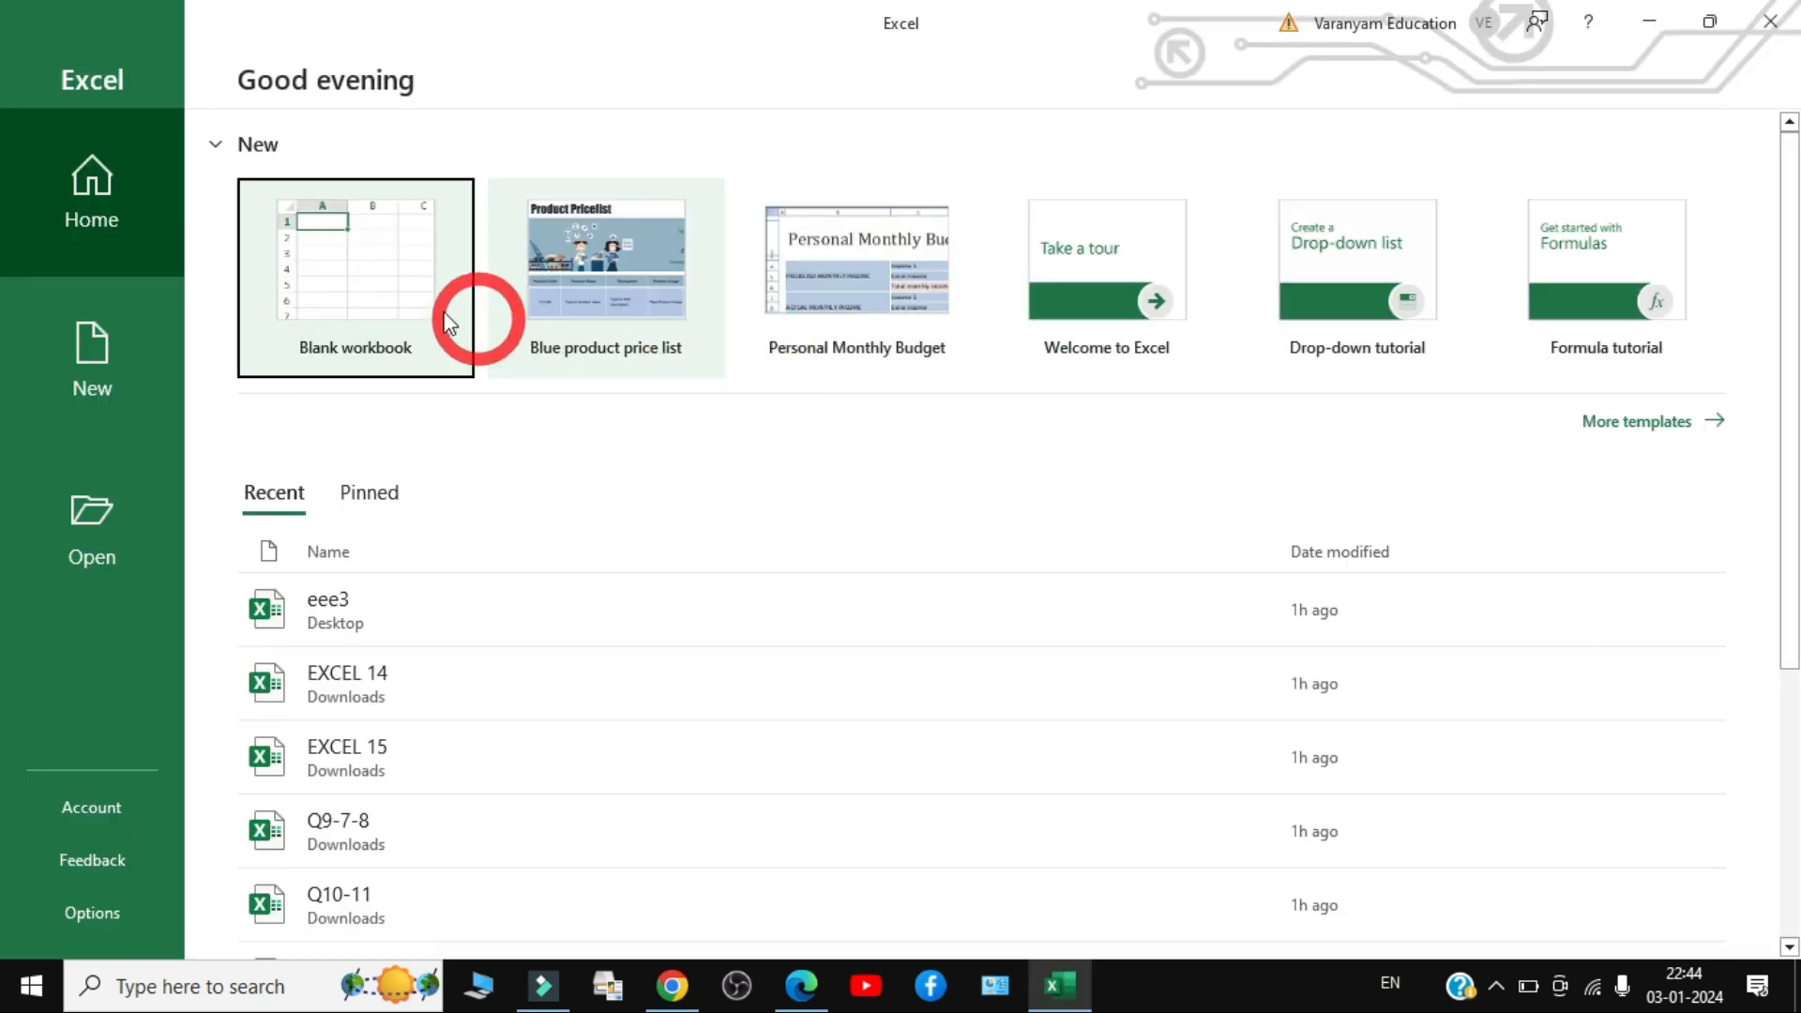
left_click(392, 303)
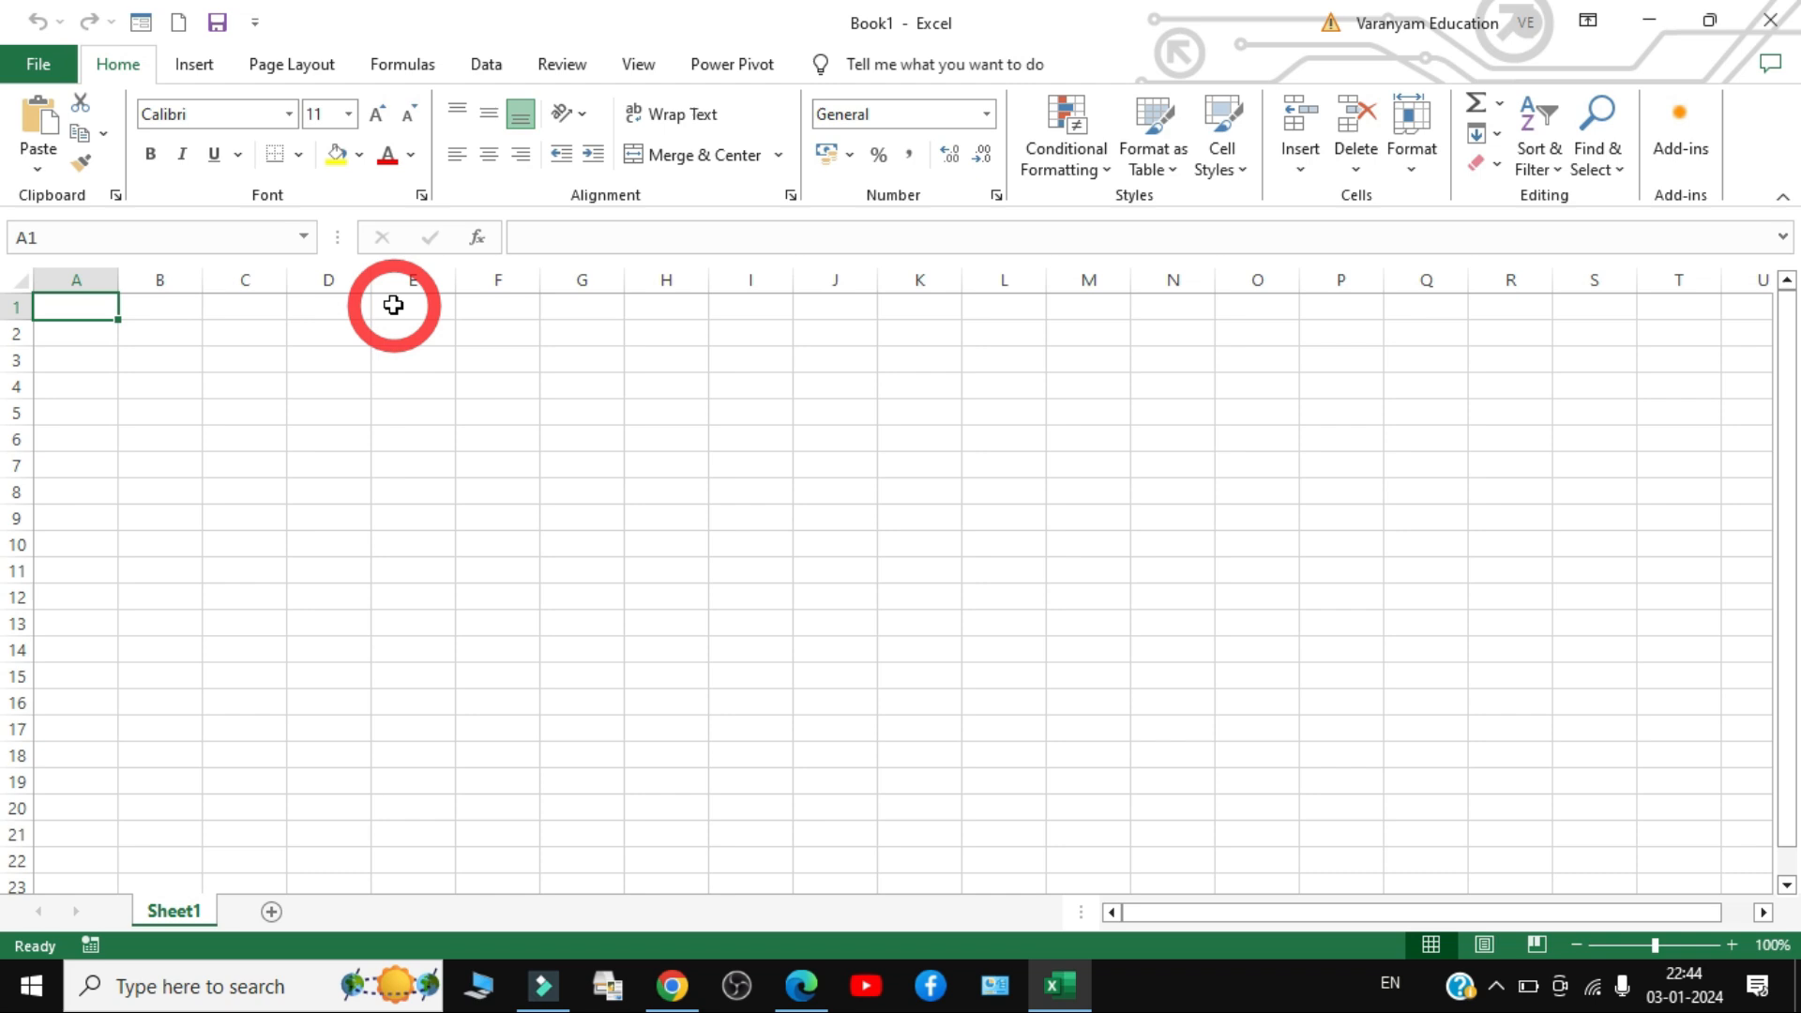
scroll(385, 444, "up", 4)
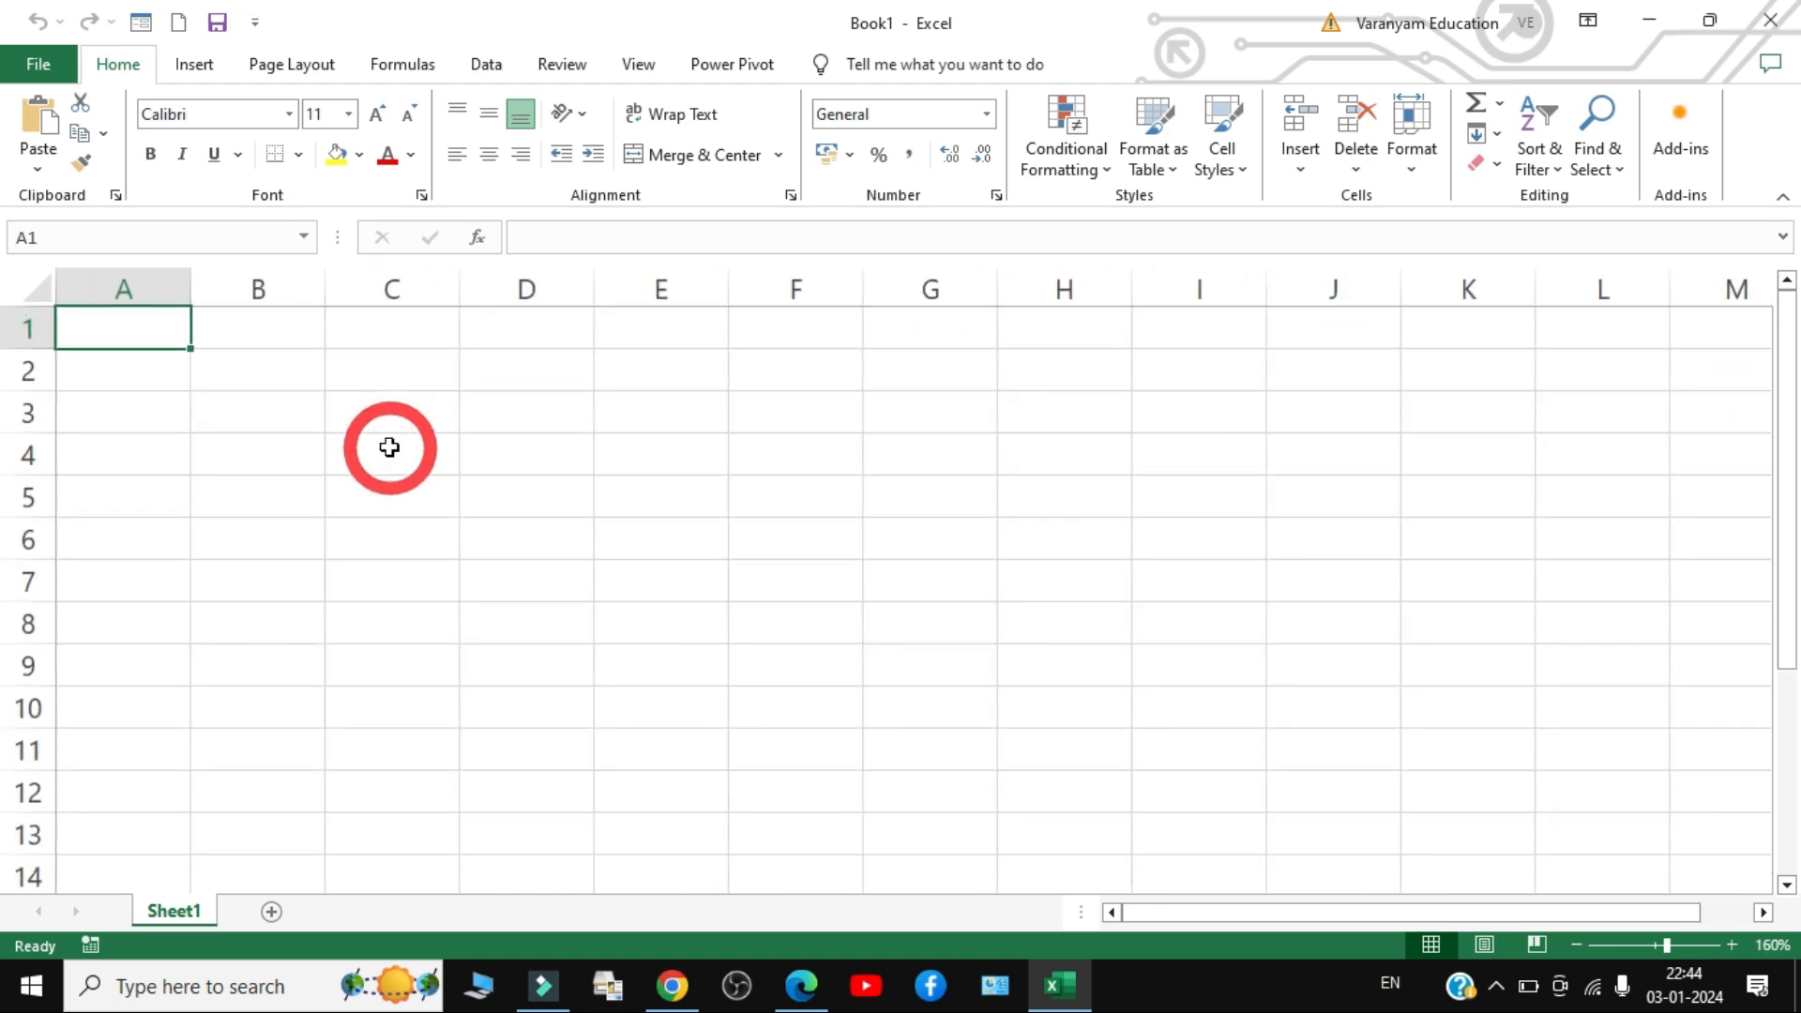
left_click_drag(125, 291, 1322, 289)
left_click(657, 375)
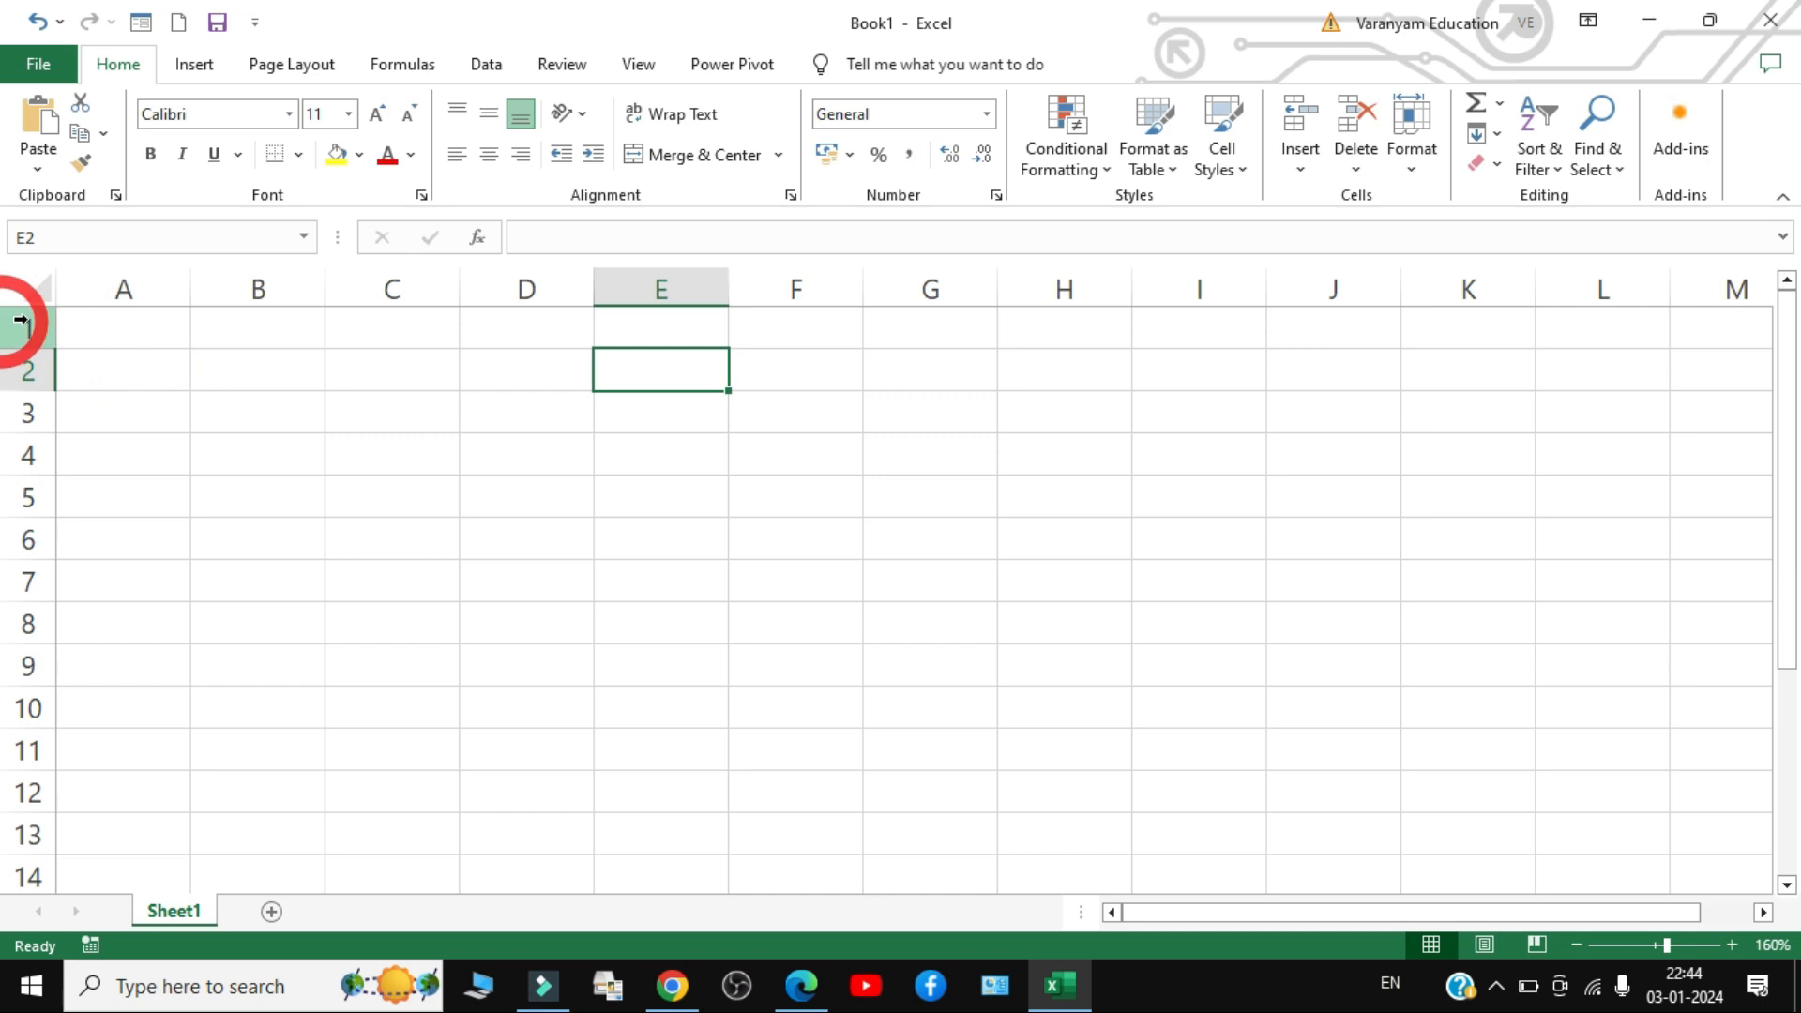
left_click_drag(21, 331, 226, 623)
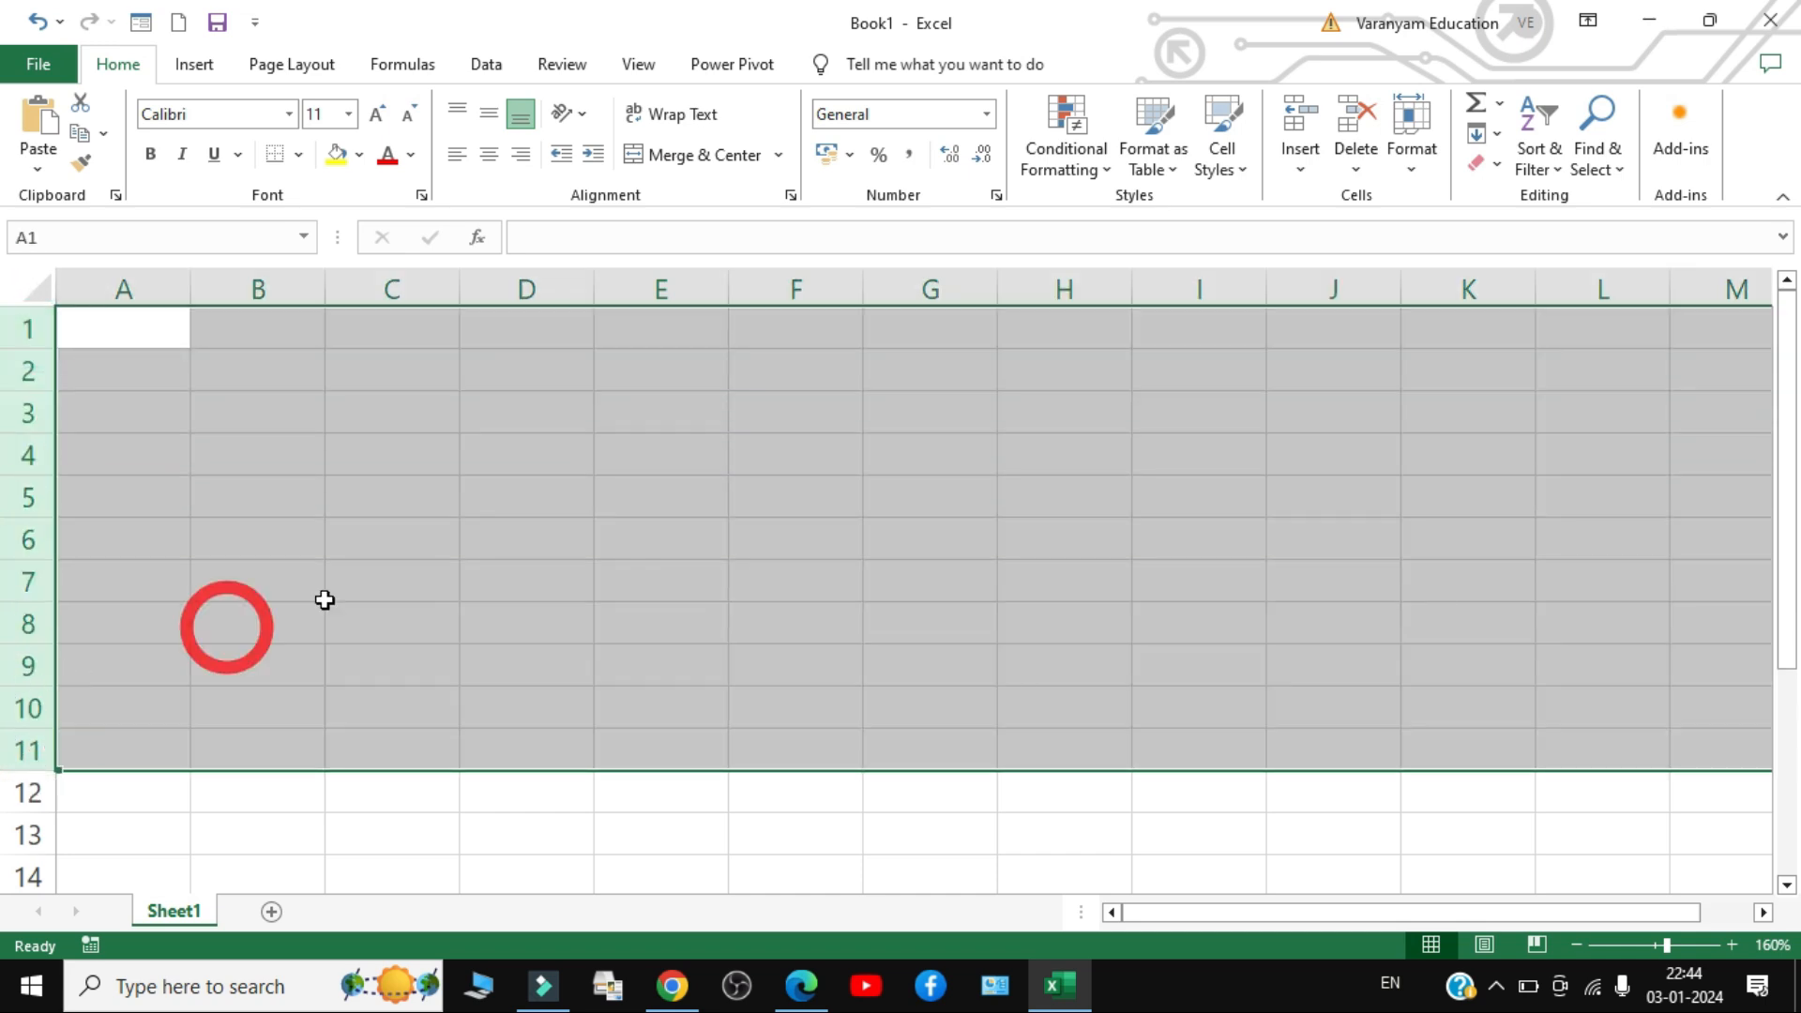
left_click(490, 506)
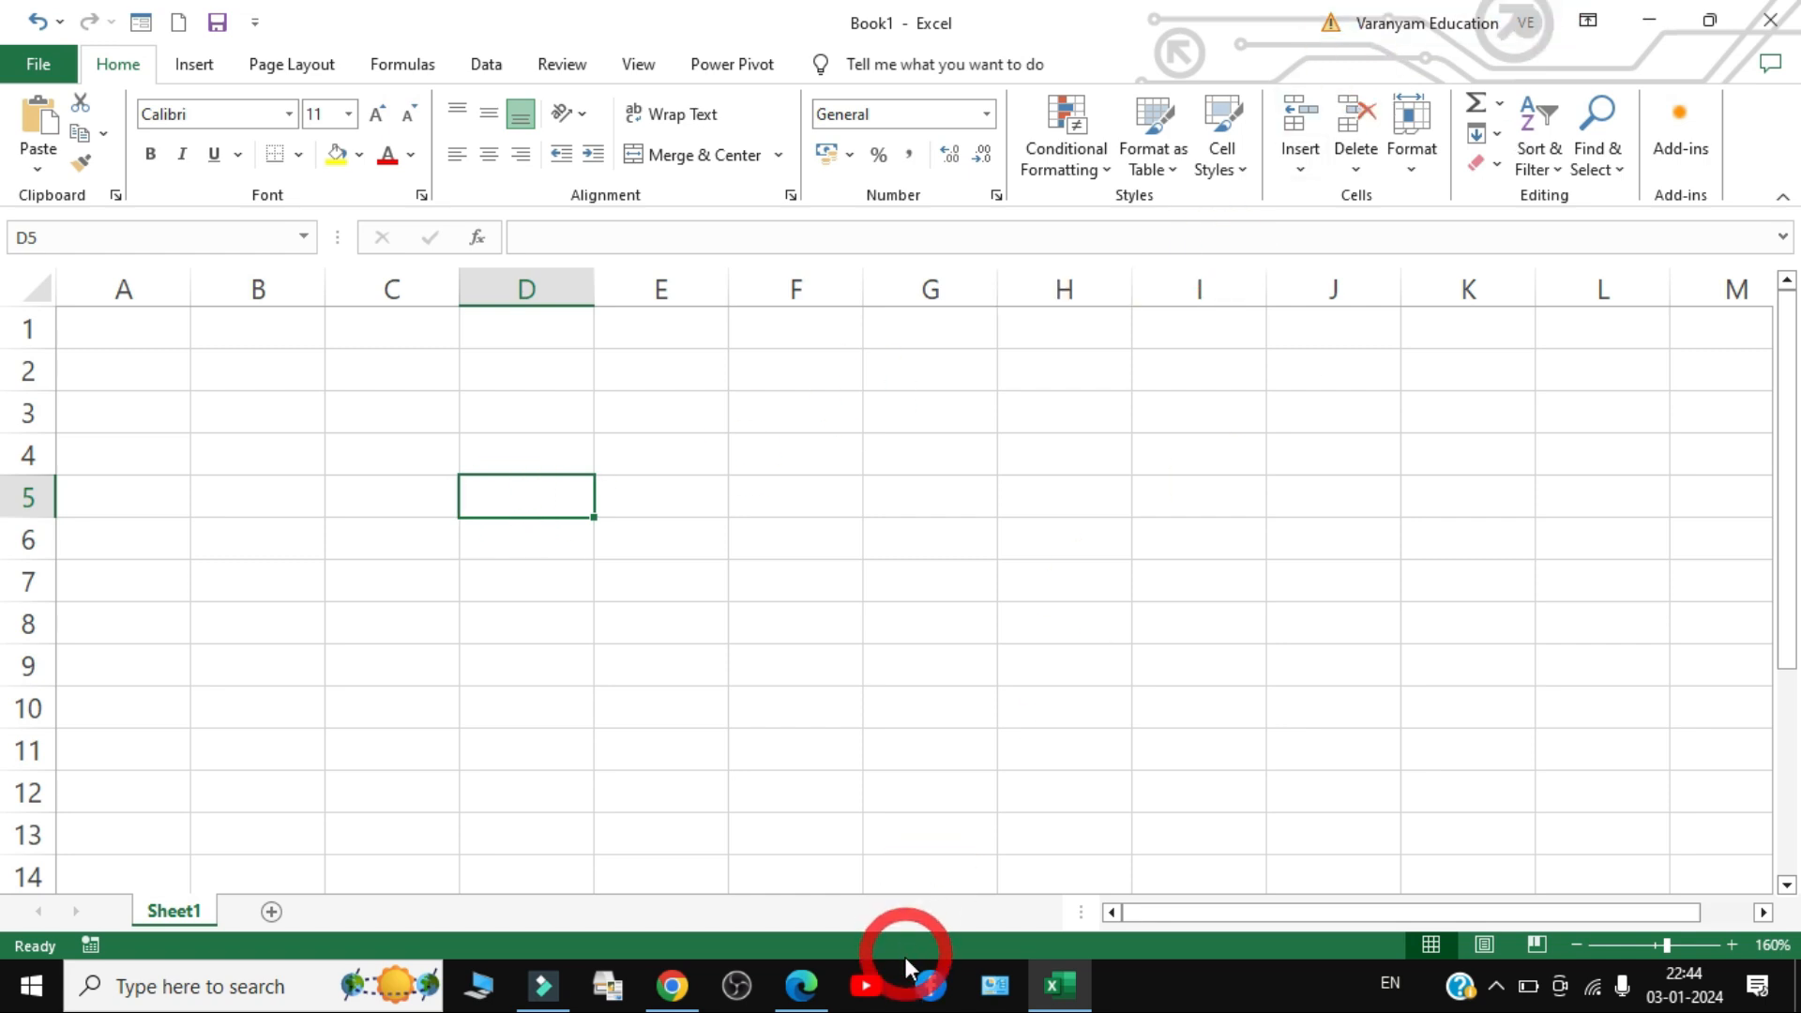
- Switch to the PDF in Edge and circle the "Marks in practical Exam" column heading with the red pen
left_click(803, 990)
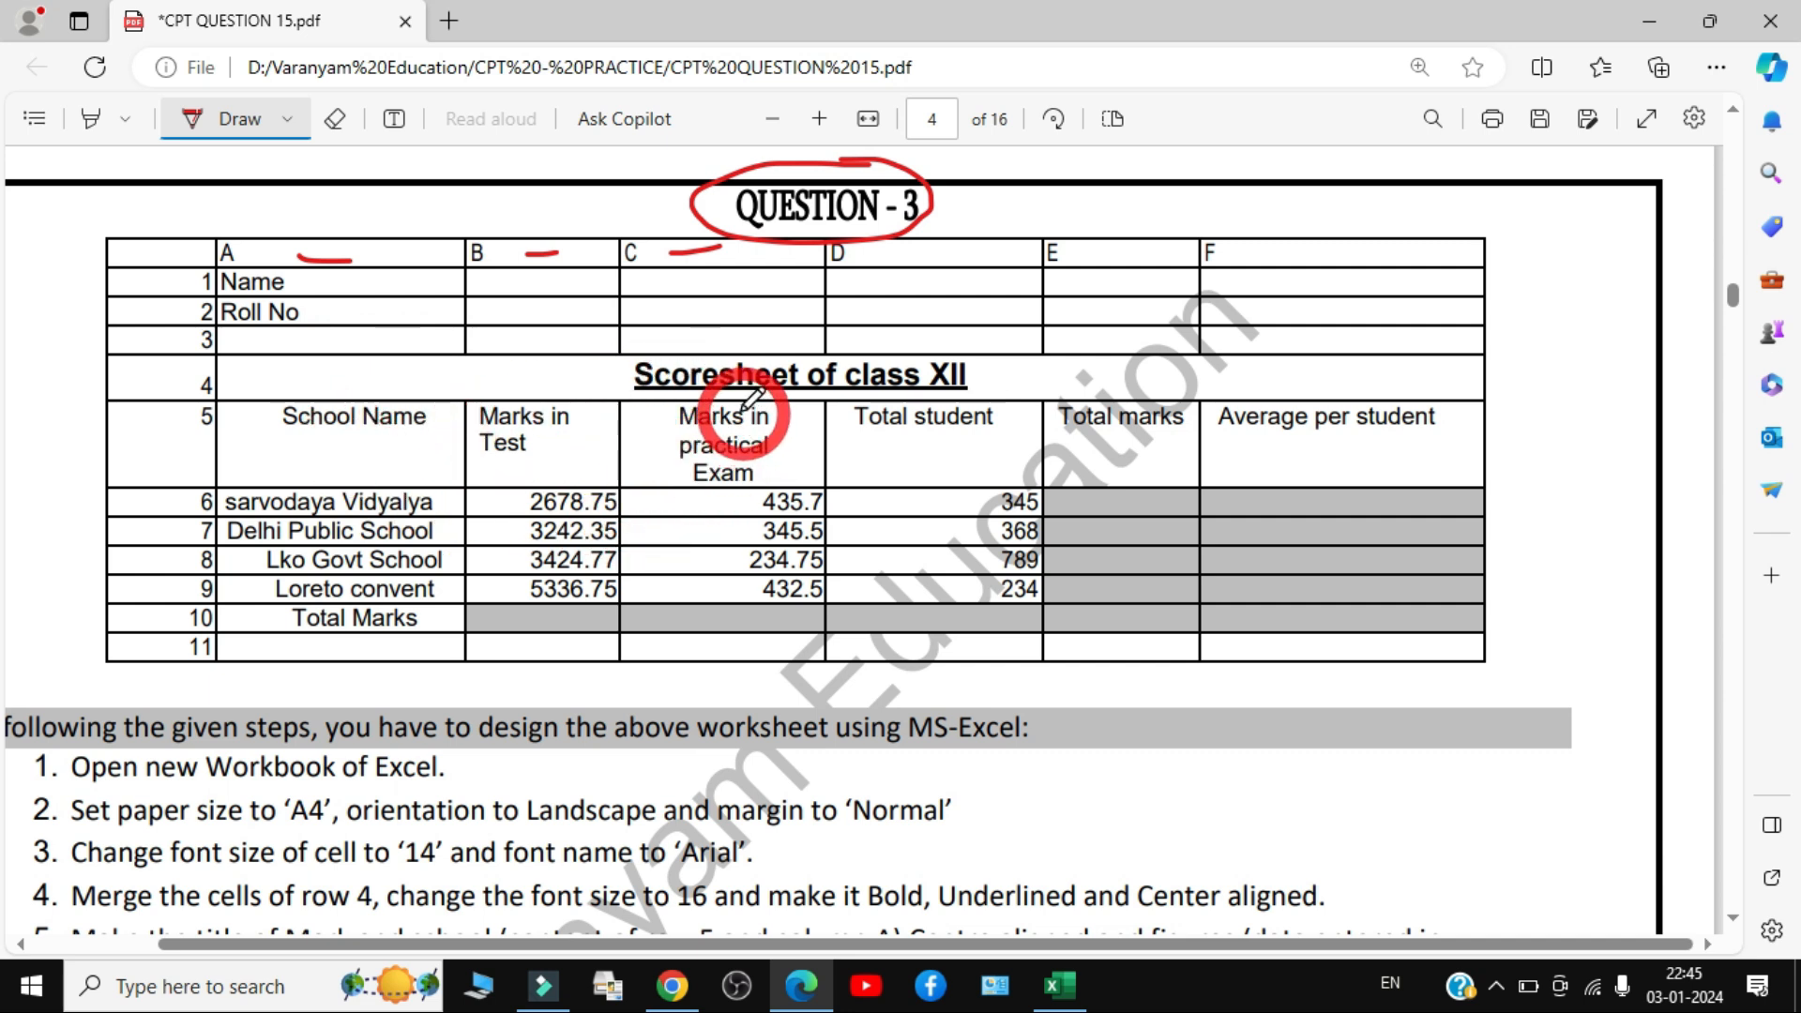
mouse_move(741, 410)
left_mouse_down()
mouse_move(624, 502)
mouse_move(798, 441)
mouse_move(720, 386)
left_mouse_up()
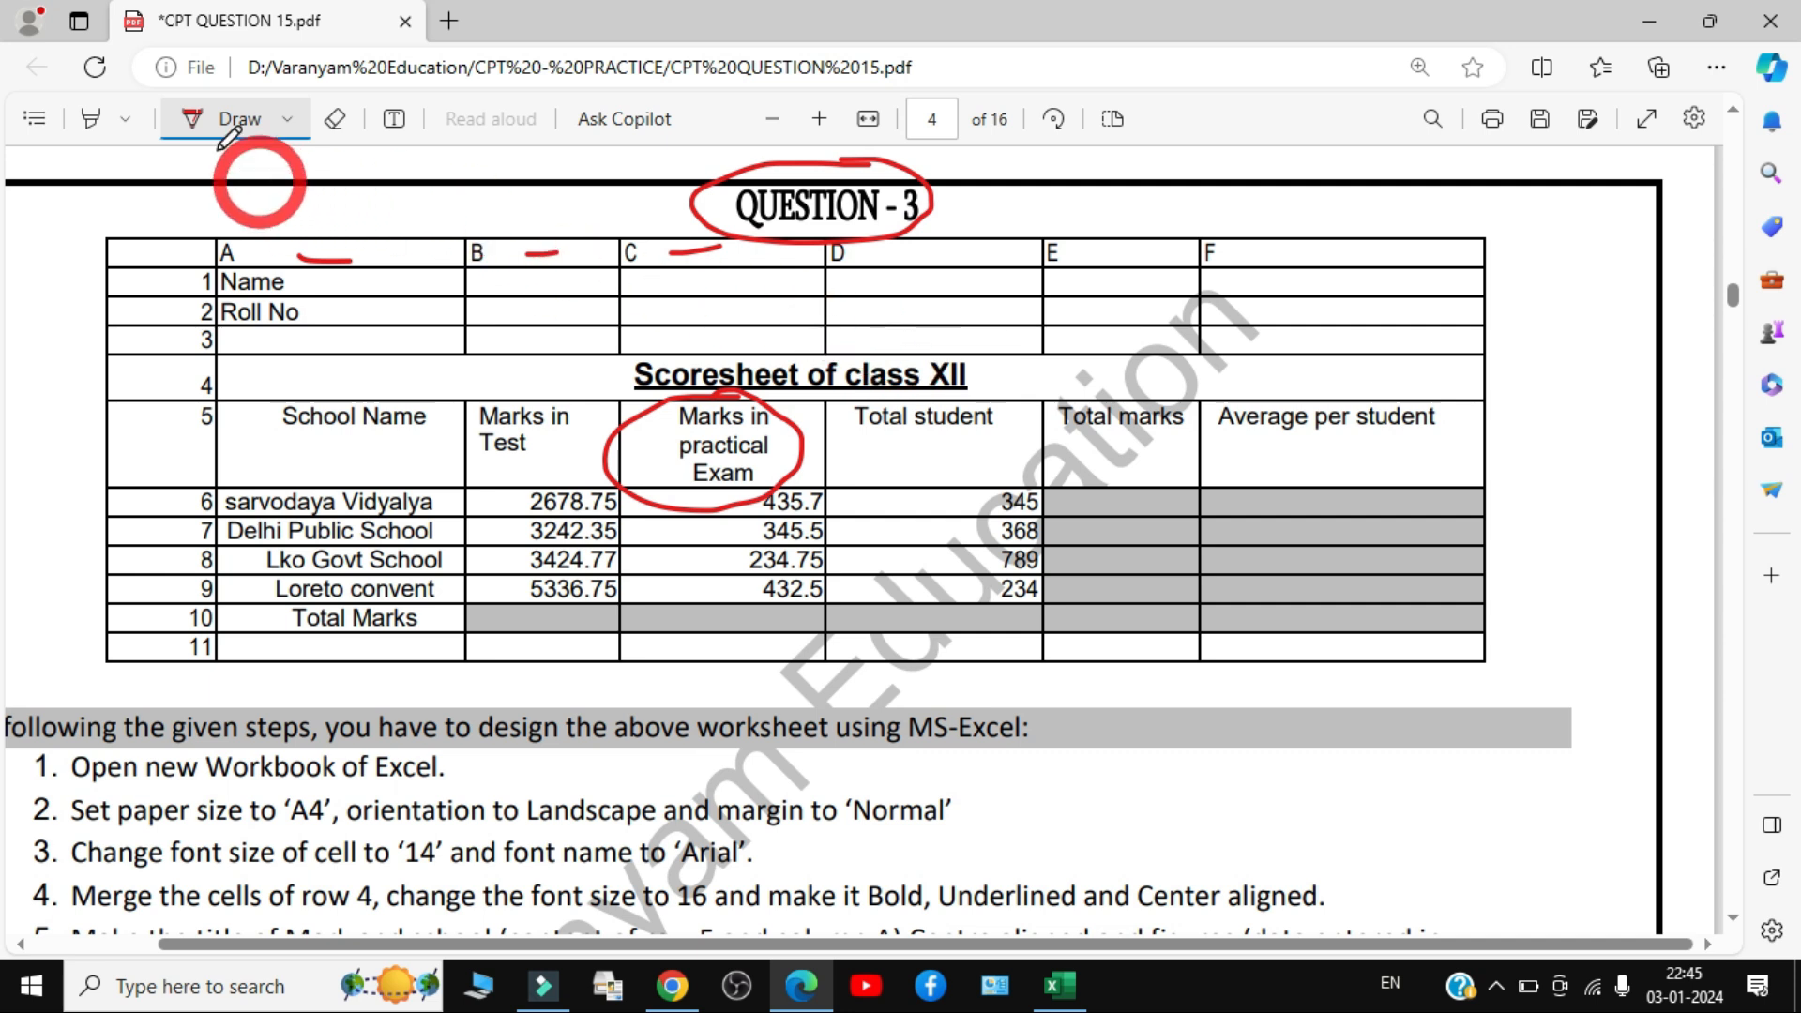
left_click(206, 120)
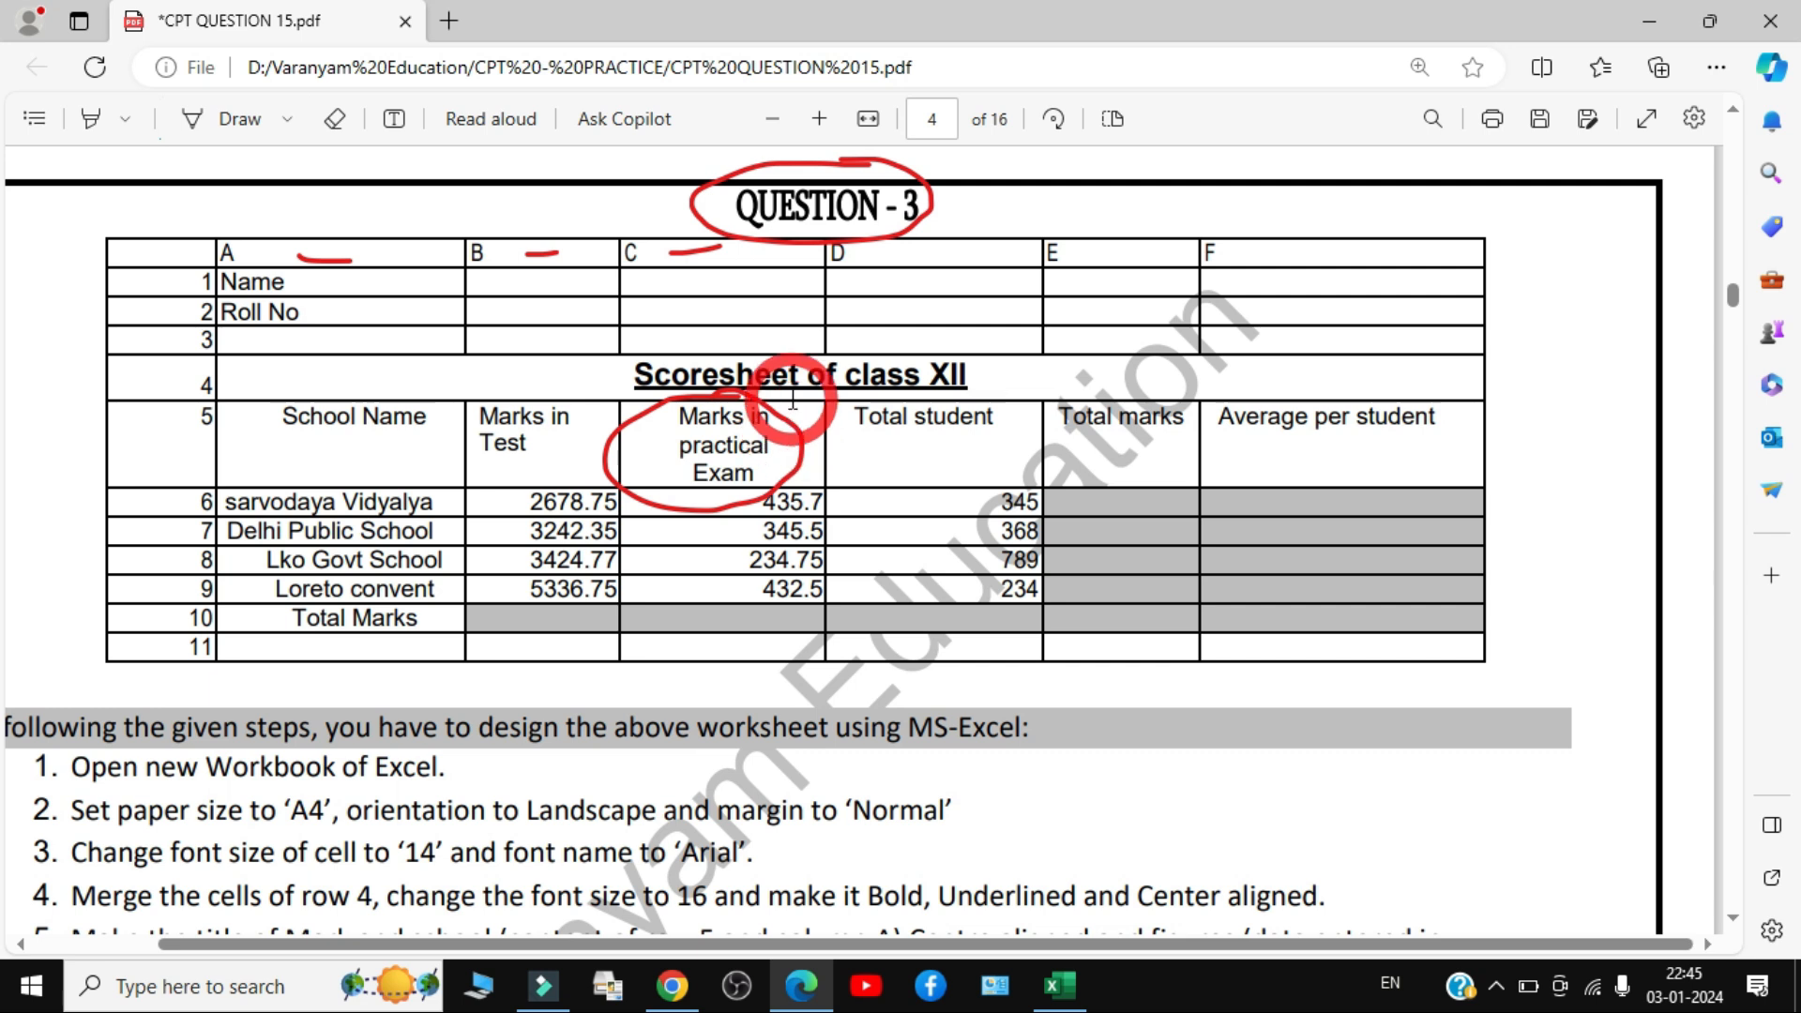
- Check the Question 3 table in the PDF and enter the label "Name" in cell A1 of the Excel workbook
scroll(778, 431, "down", 5)
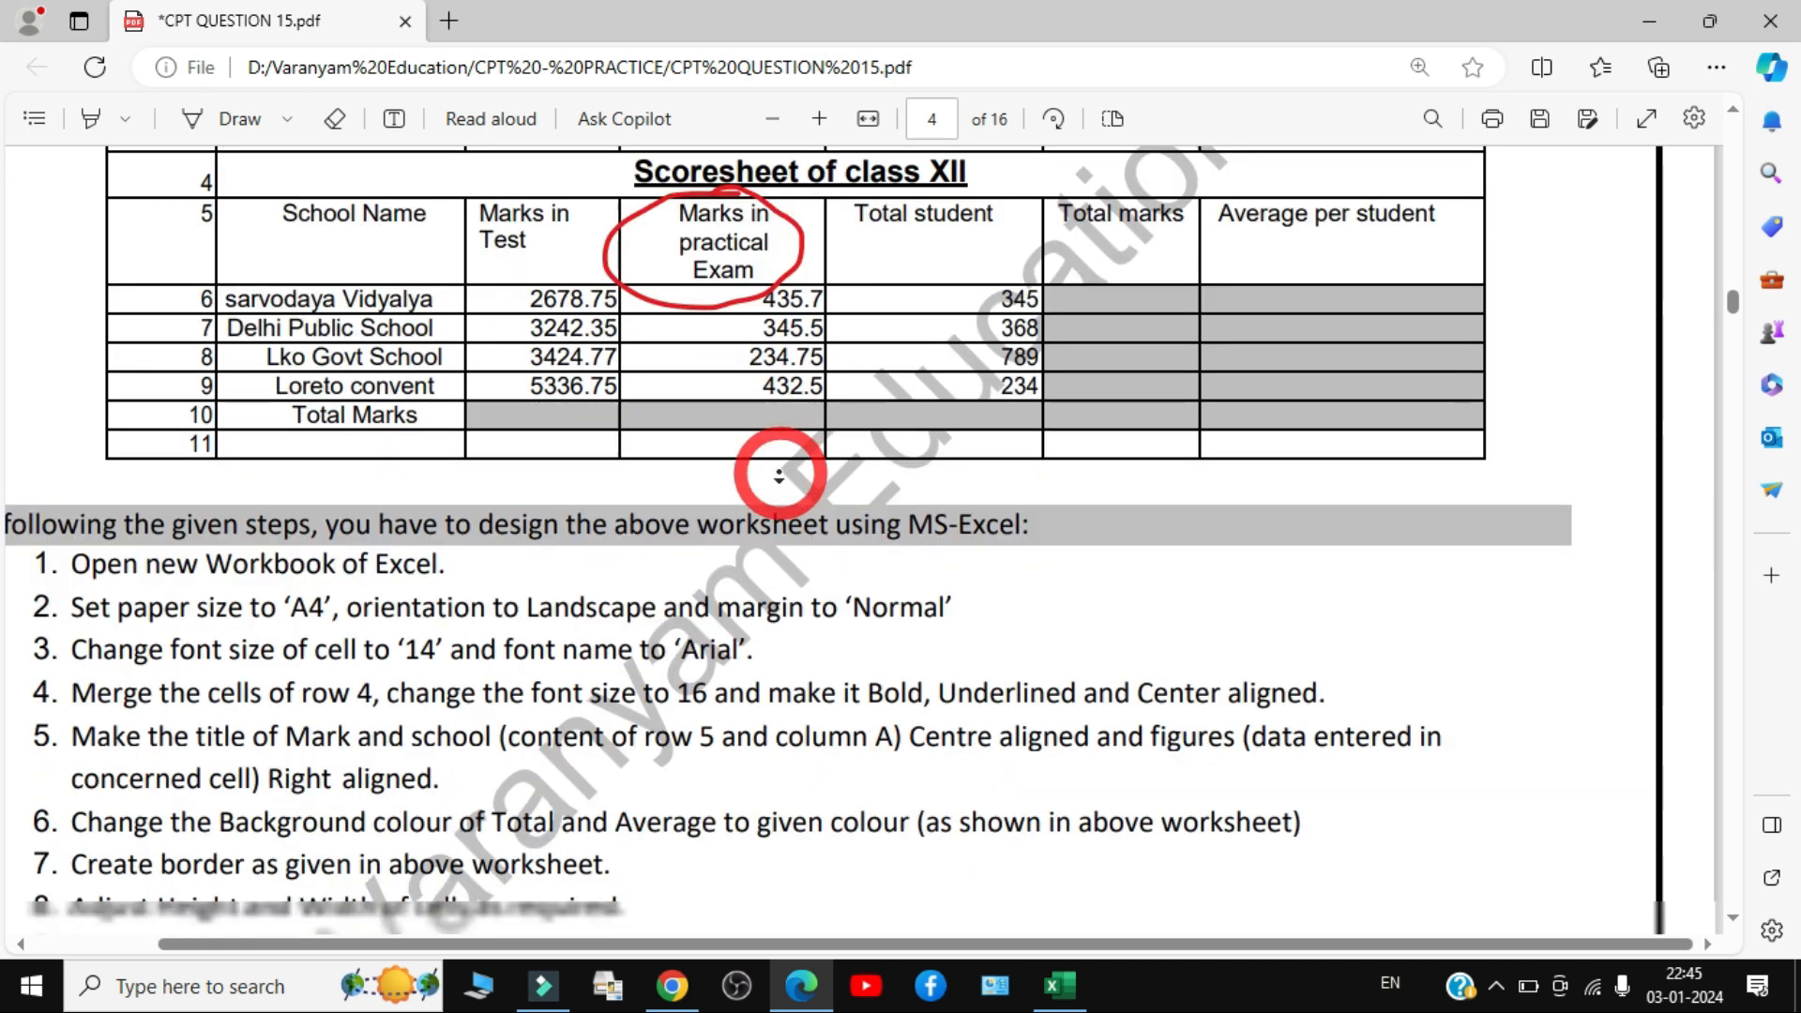
scroll(786, 469, "up", 4)
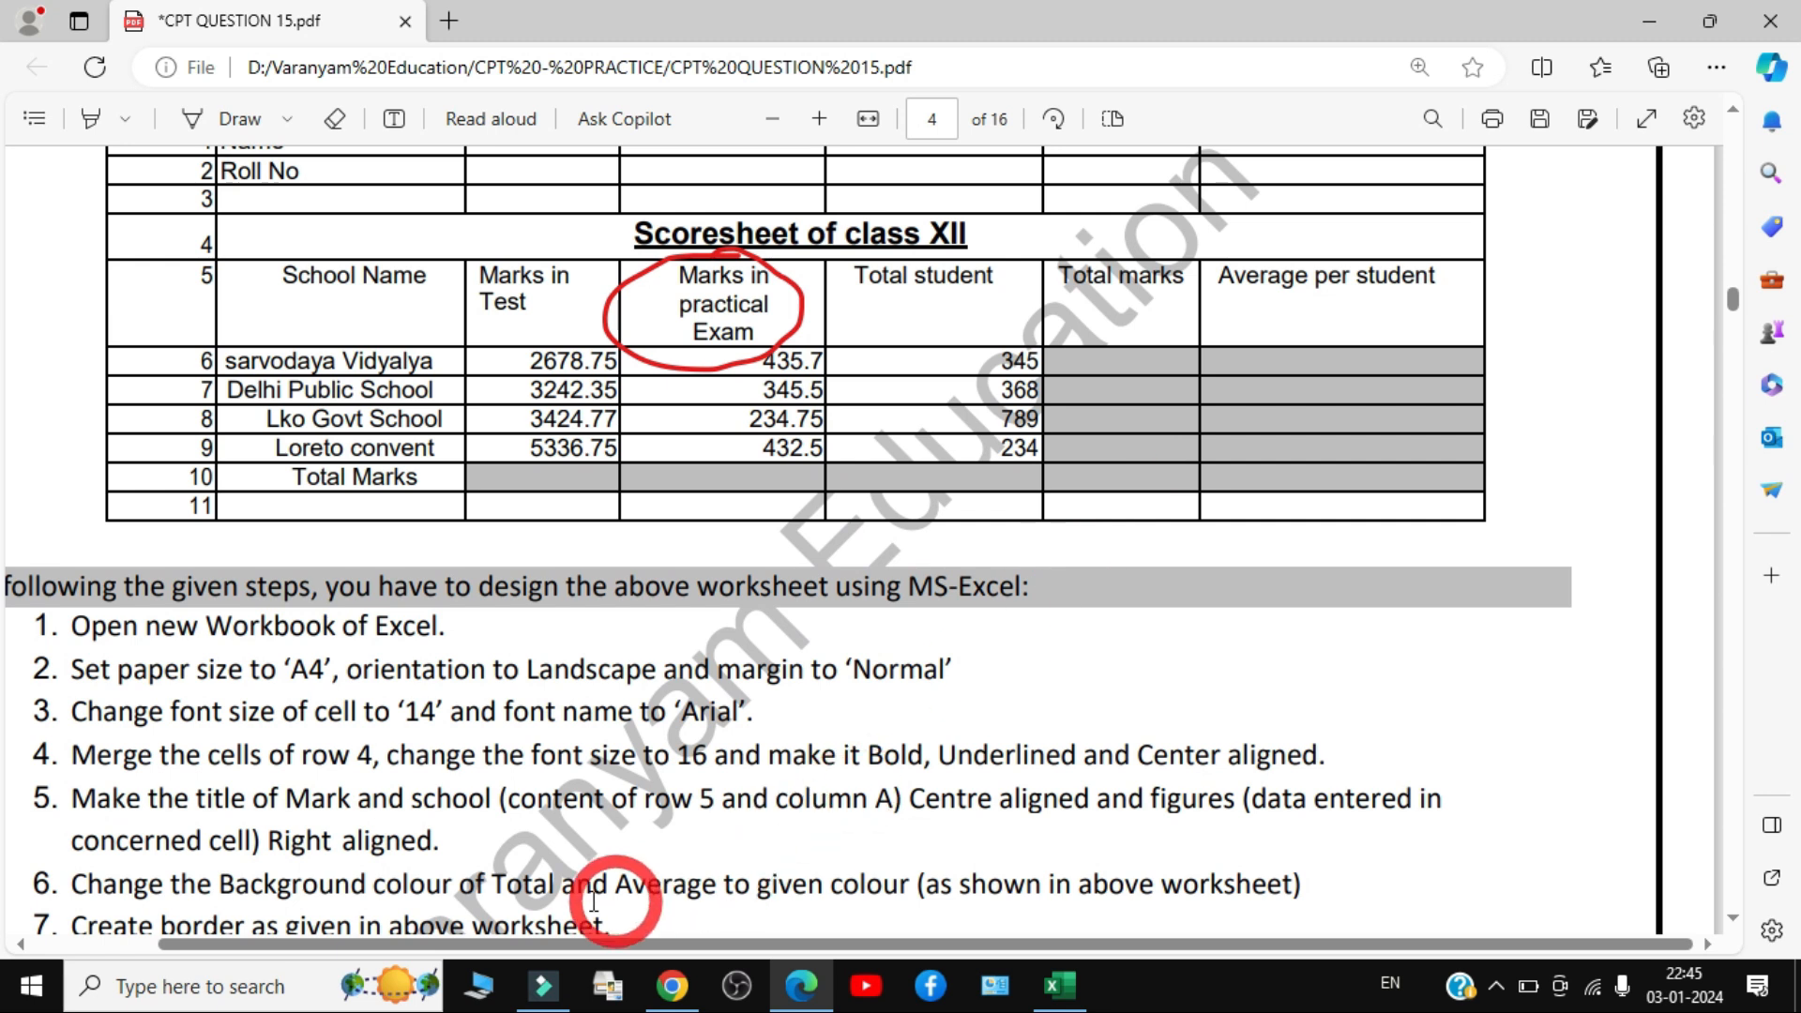
left_click(1060, 985)
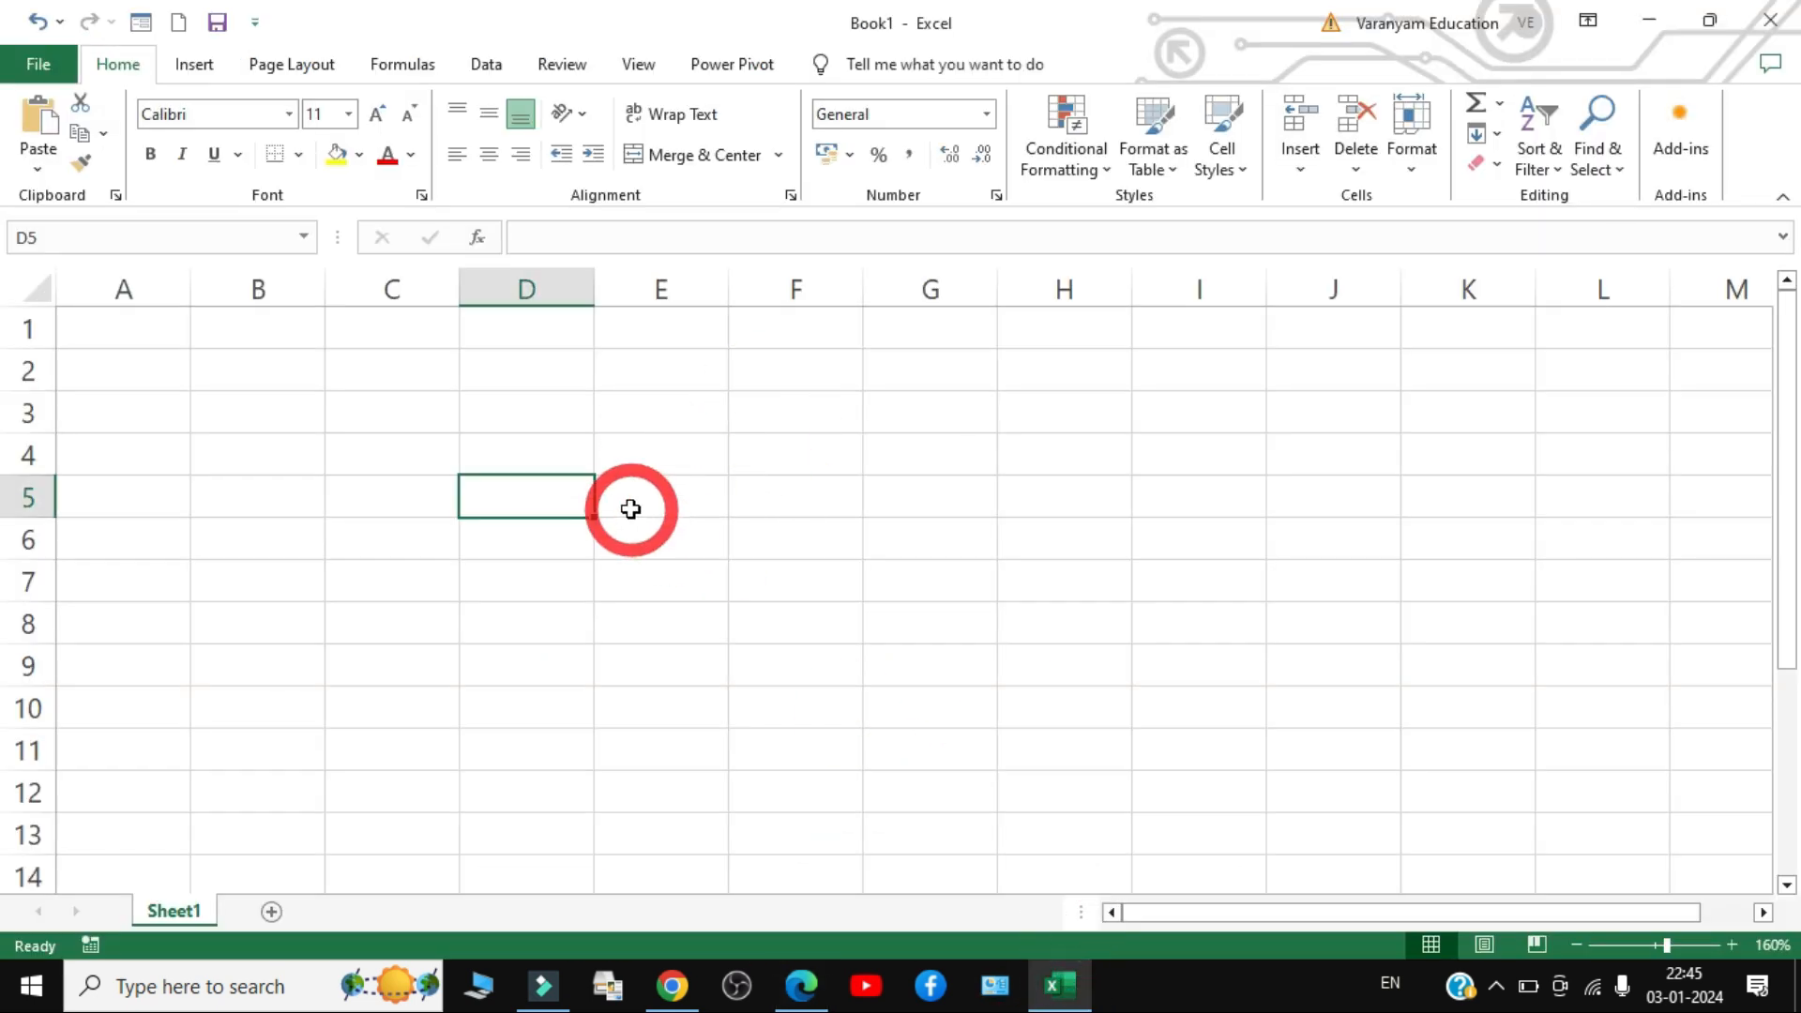
left_click(802, 985)
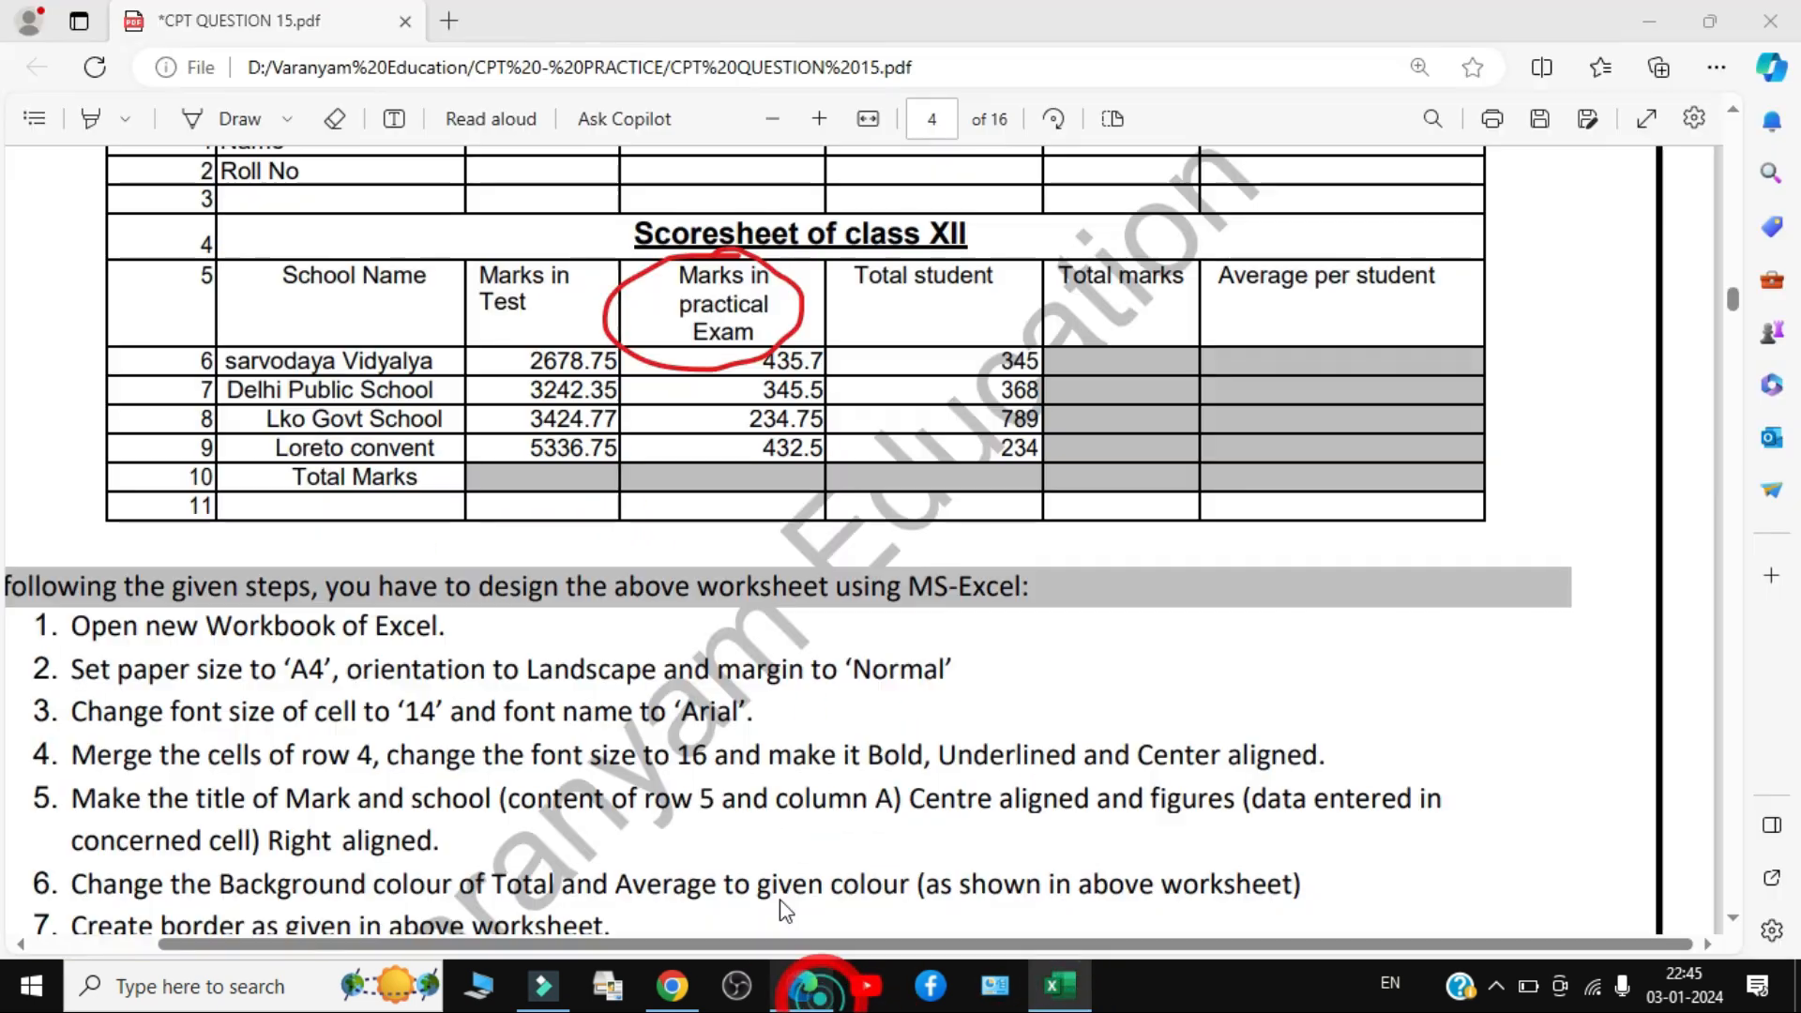
scroll(762, 718, "up", 3)
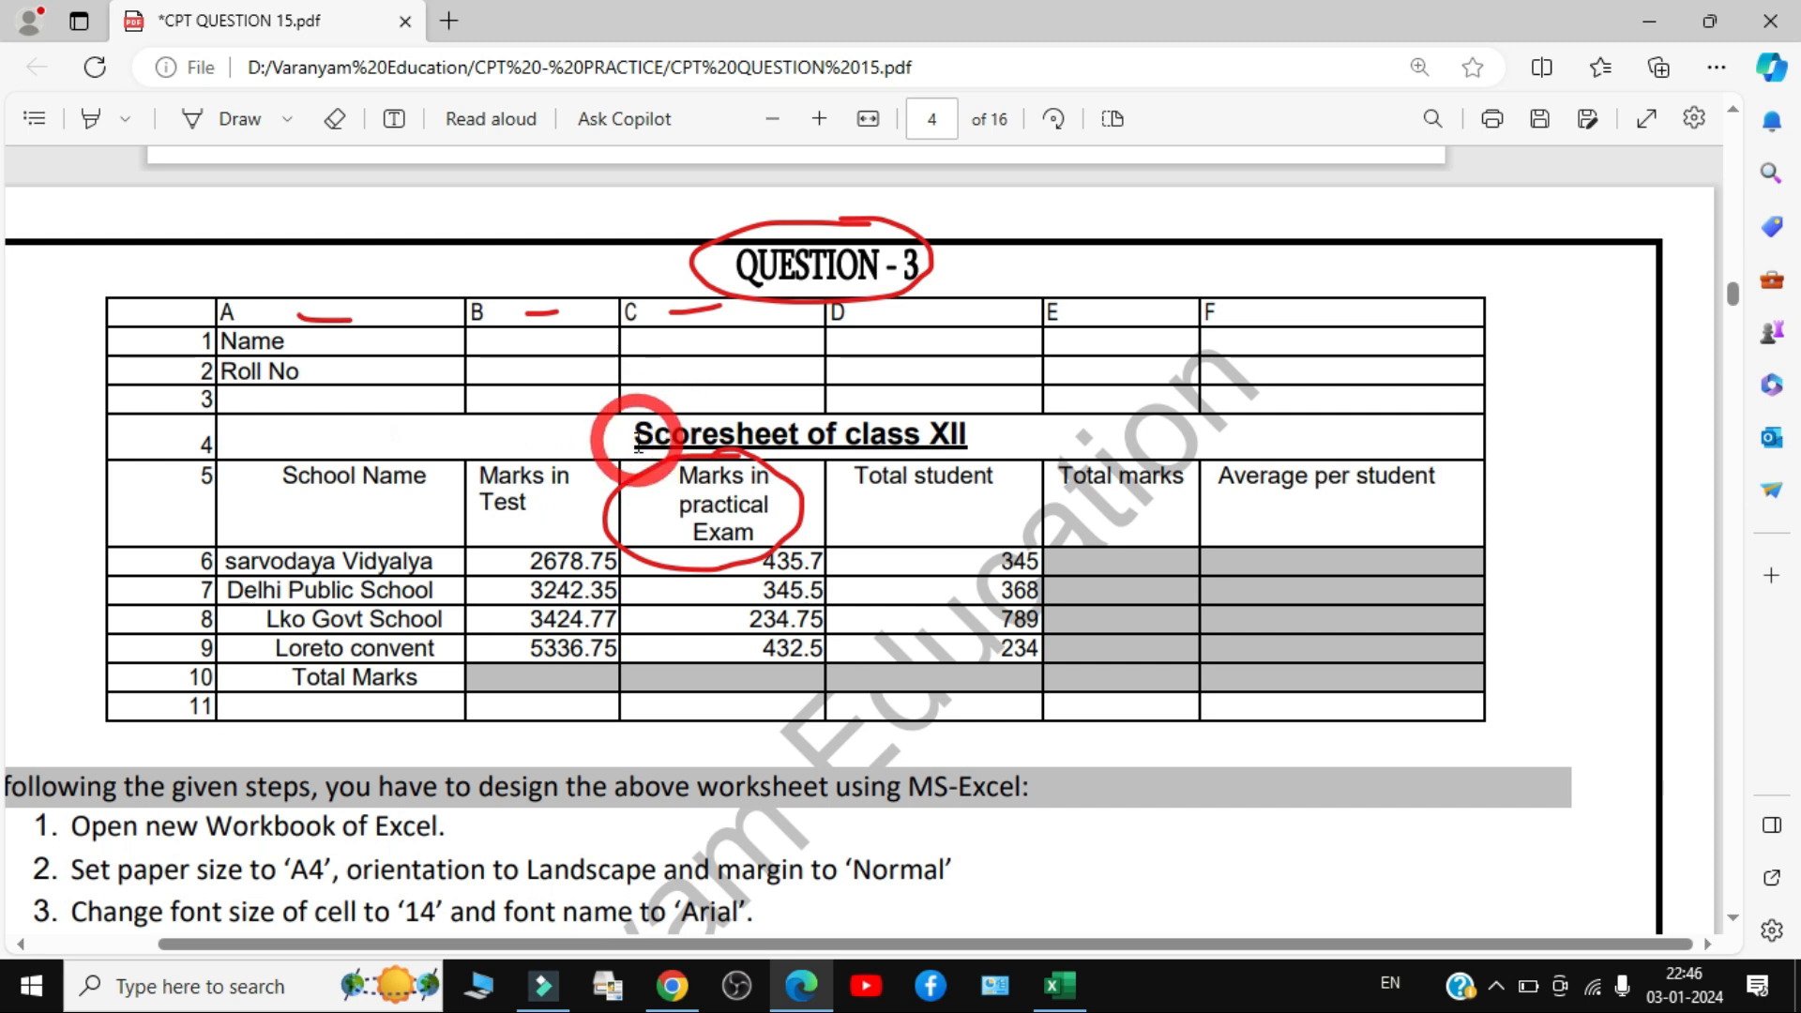
left_click(1069, 992)
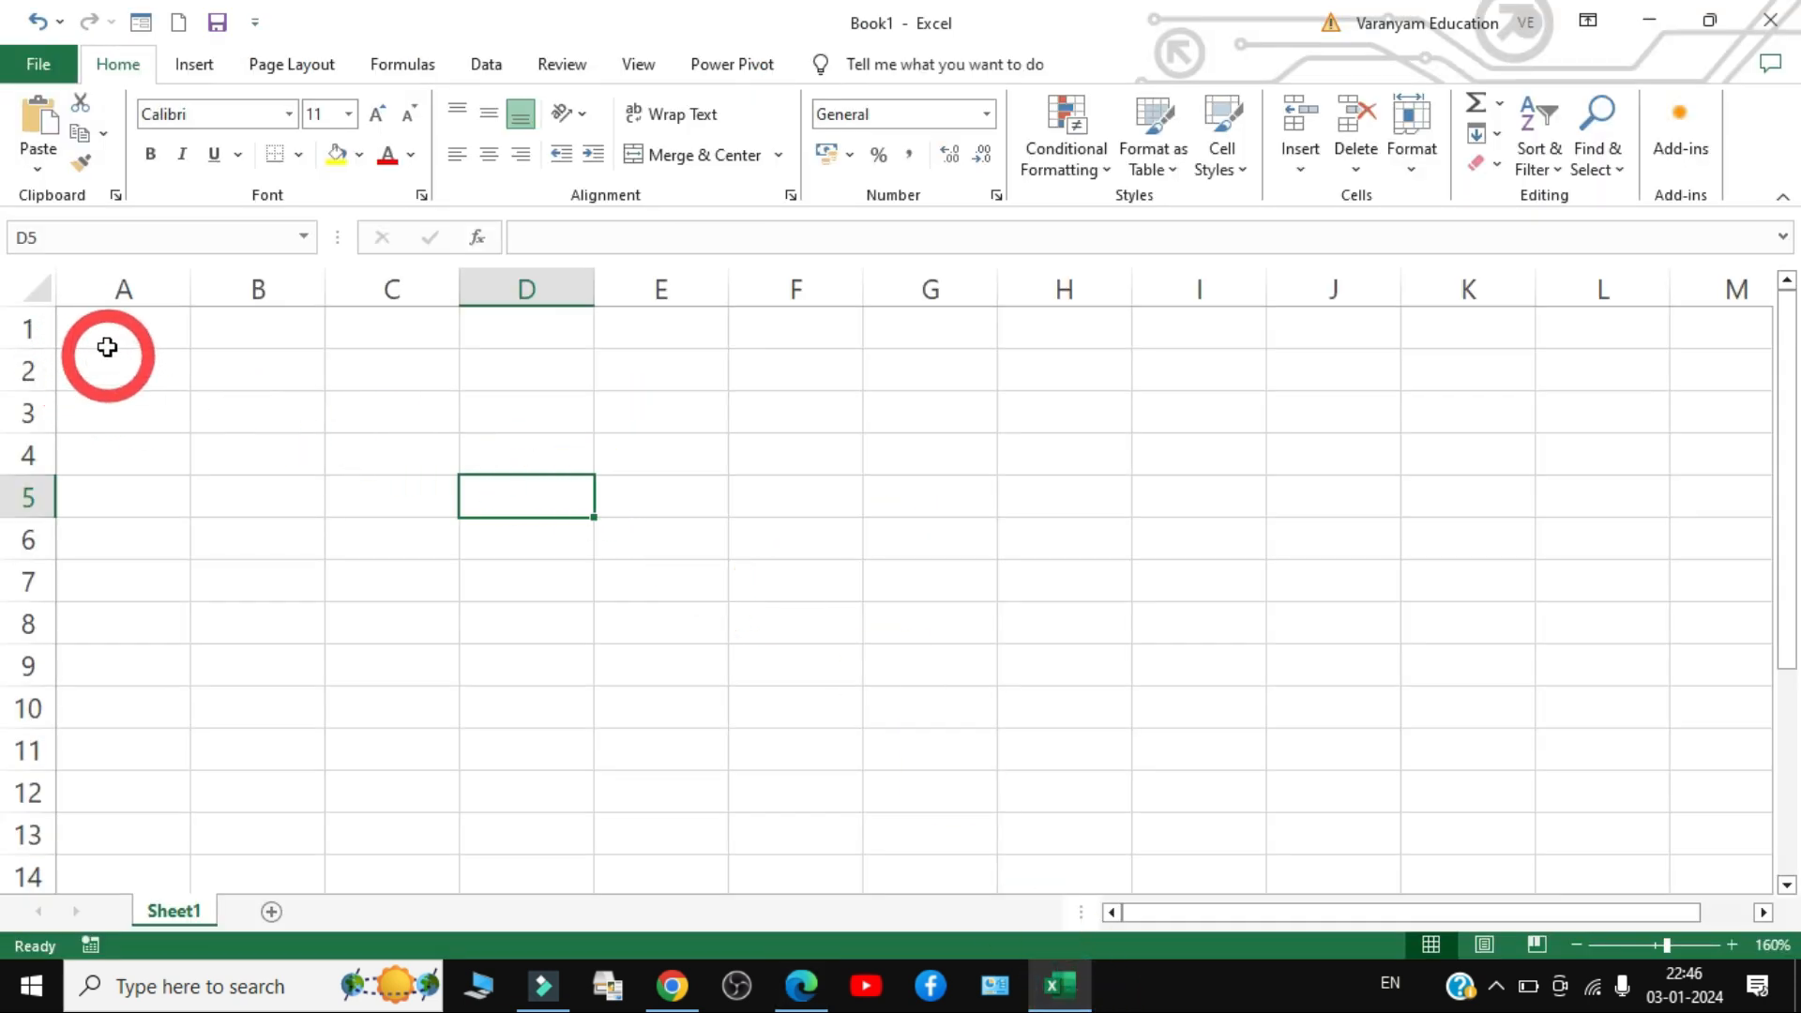
left_click(110, 335)
type("Name")
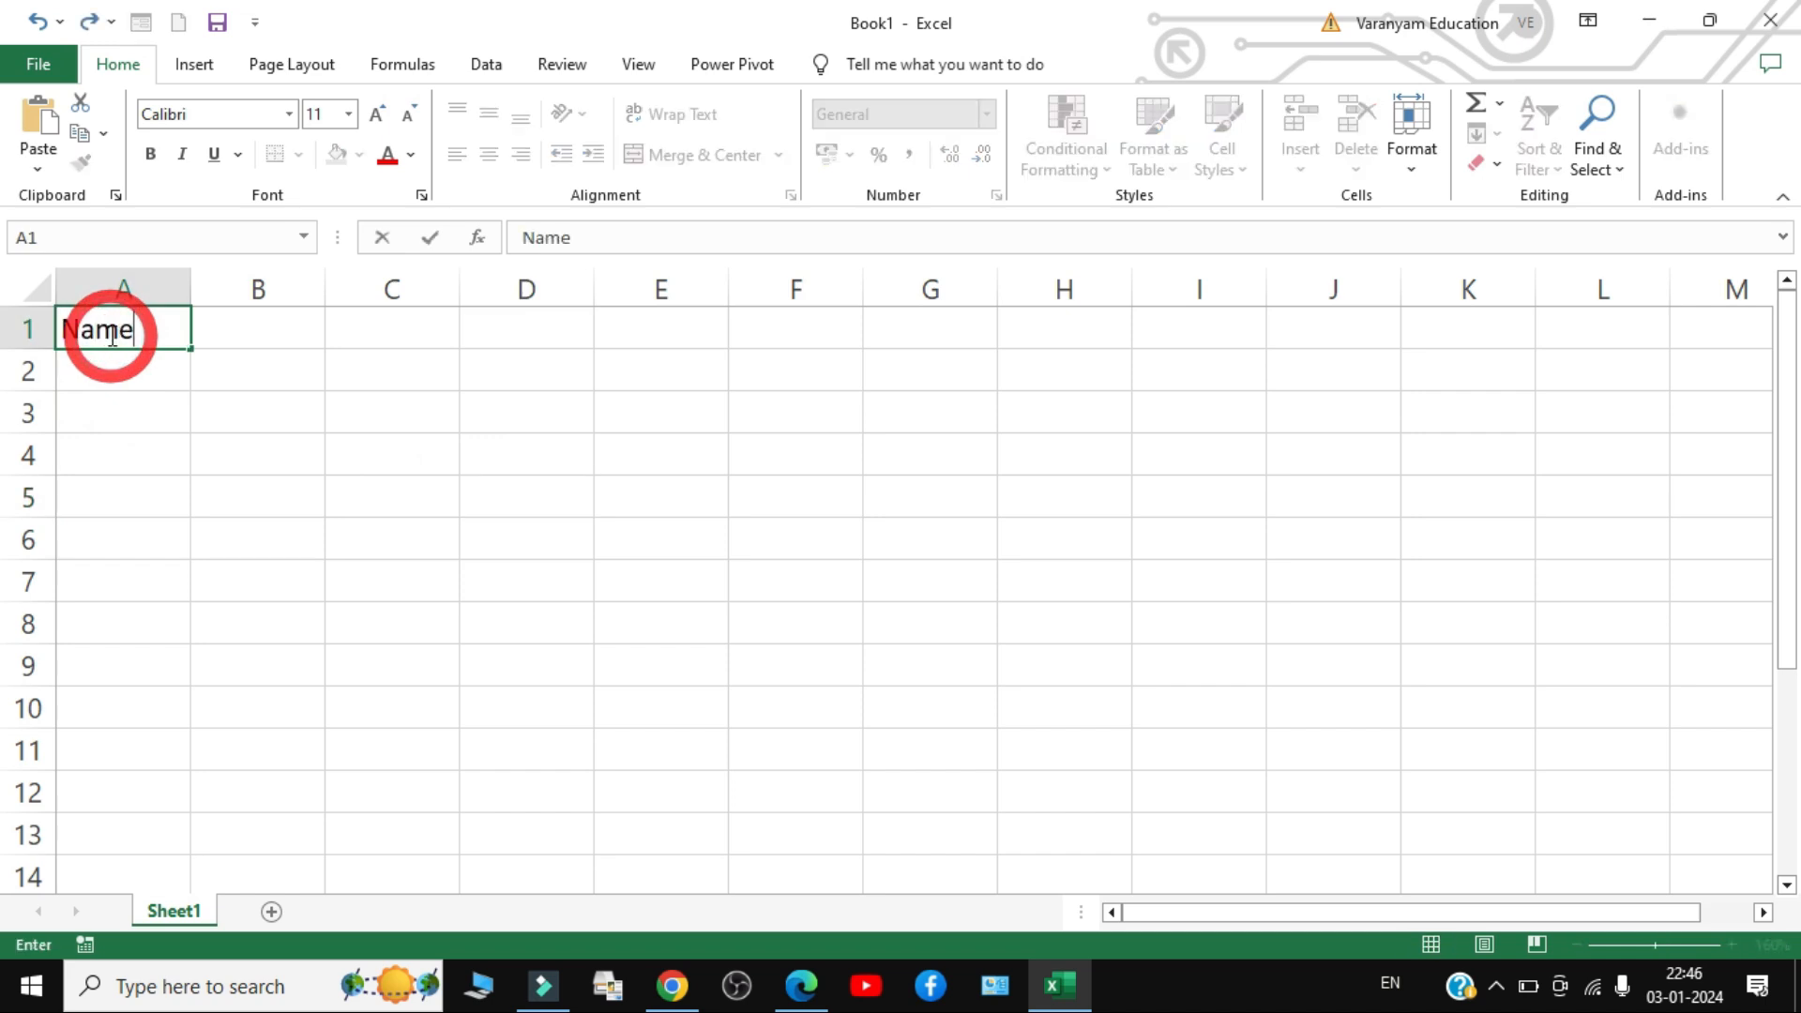
key("Return")
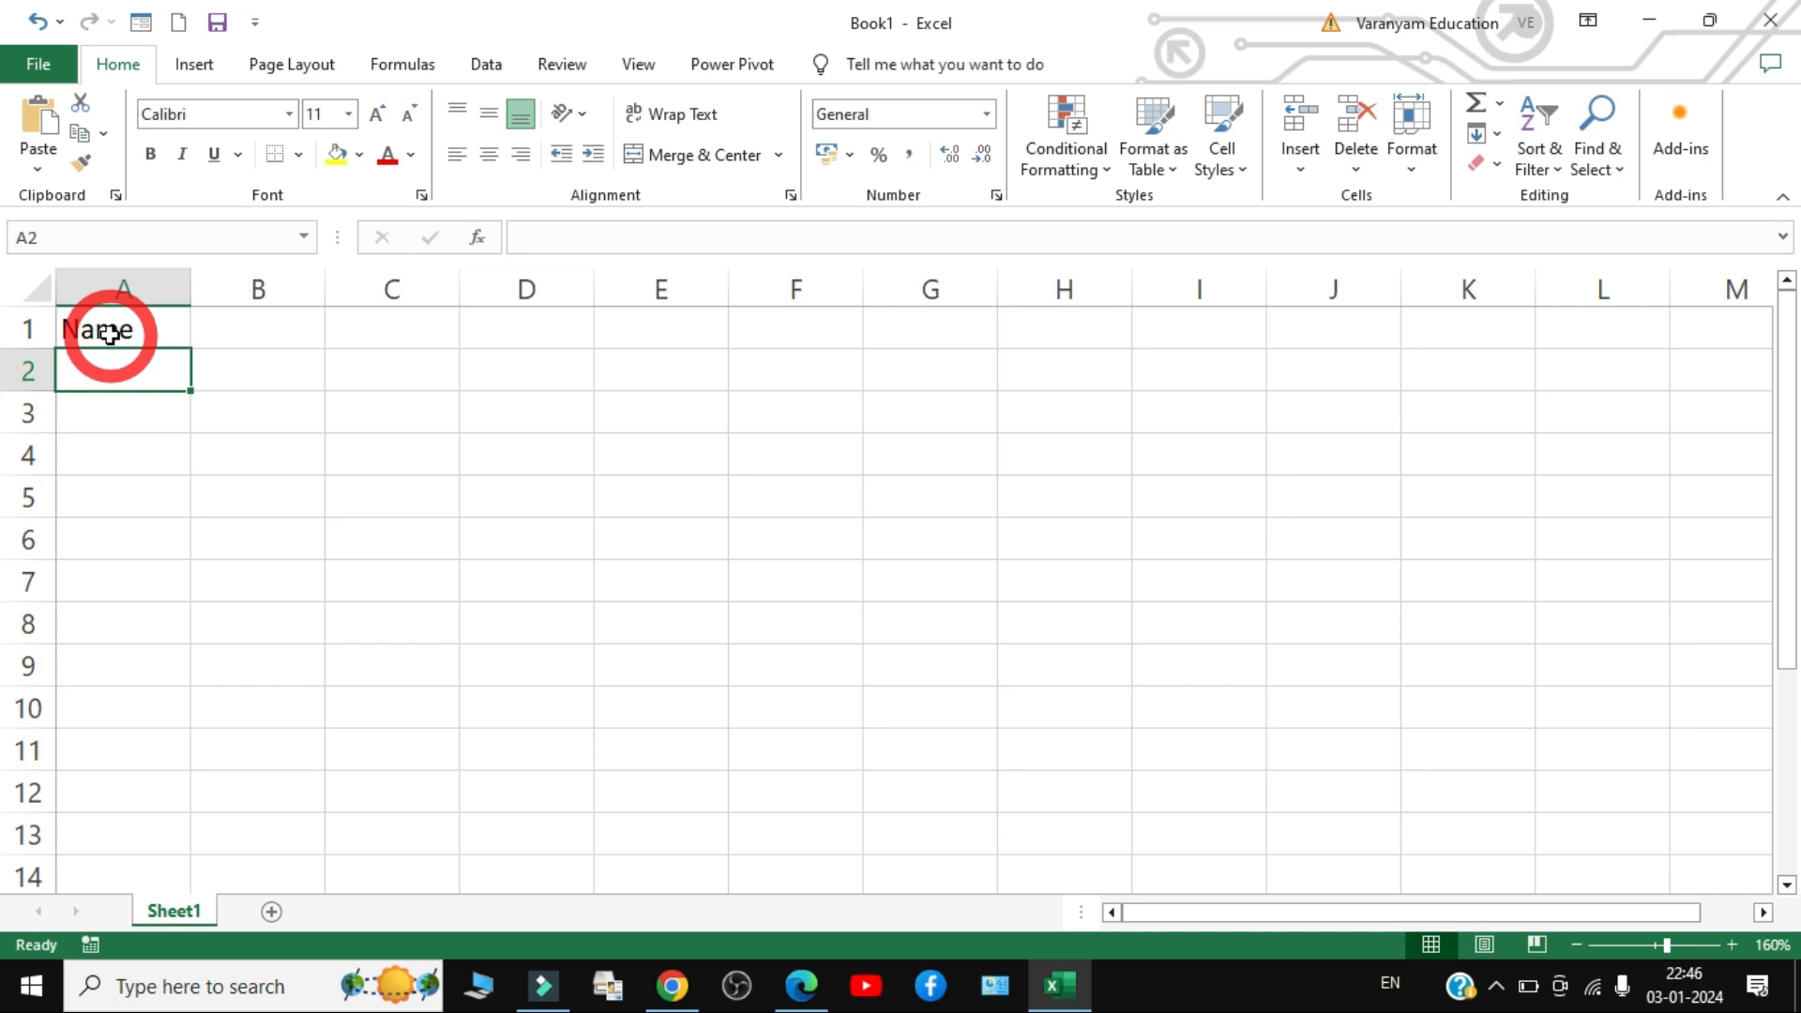
- Consult the table in the PDF again and enter the label "Roll No" in cell A2 of the Excel sheet
left_click(803, 992)
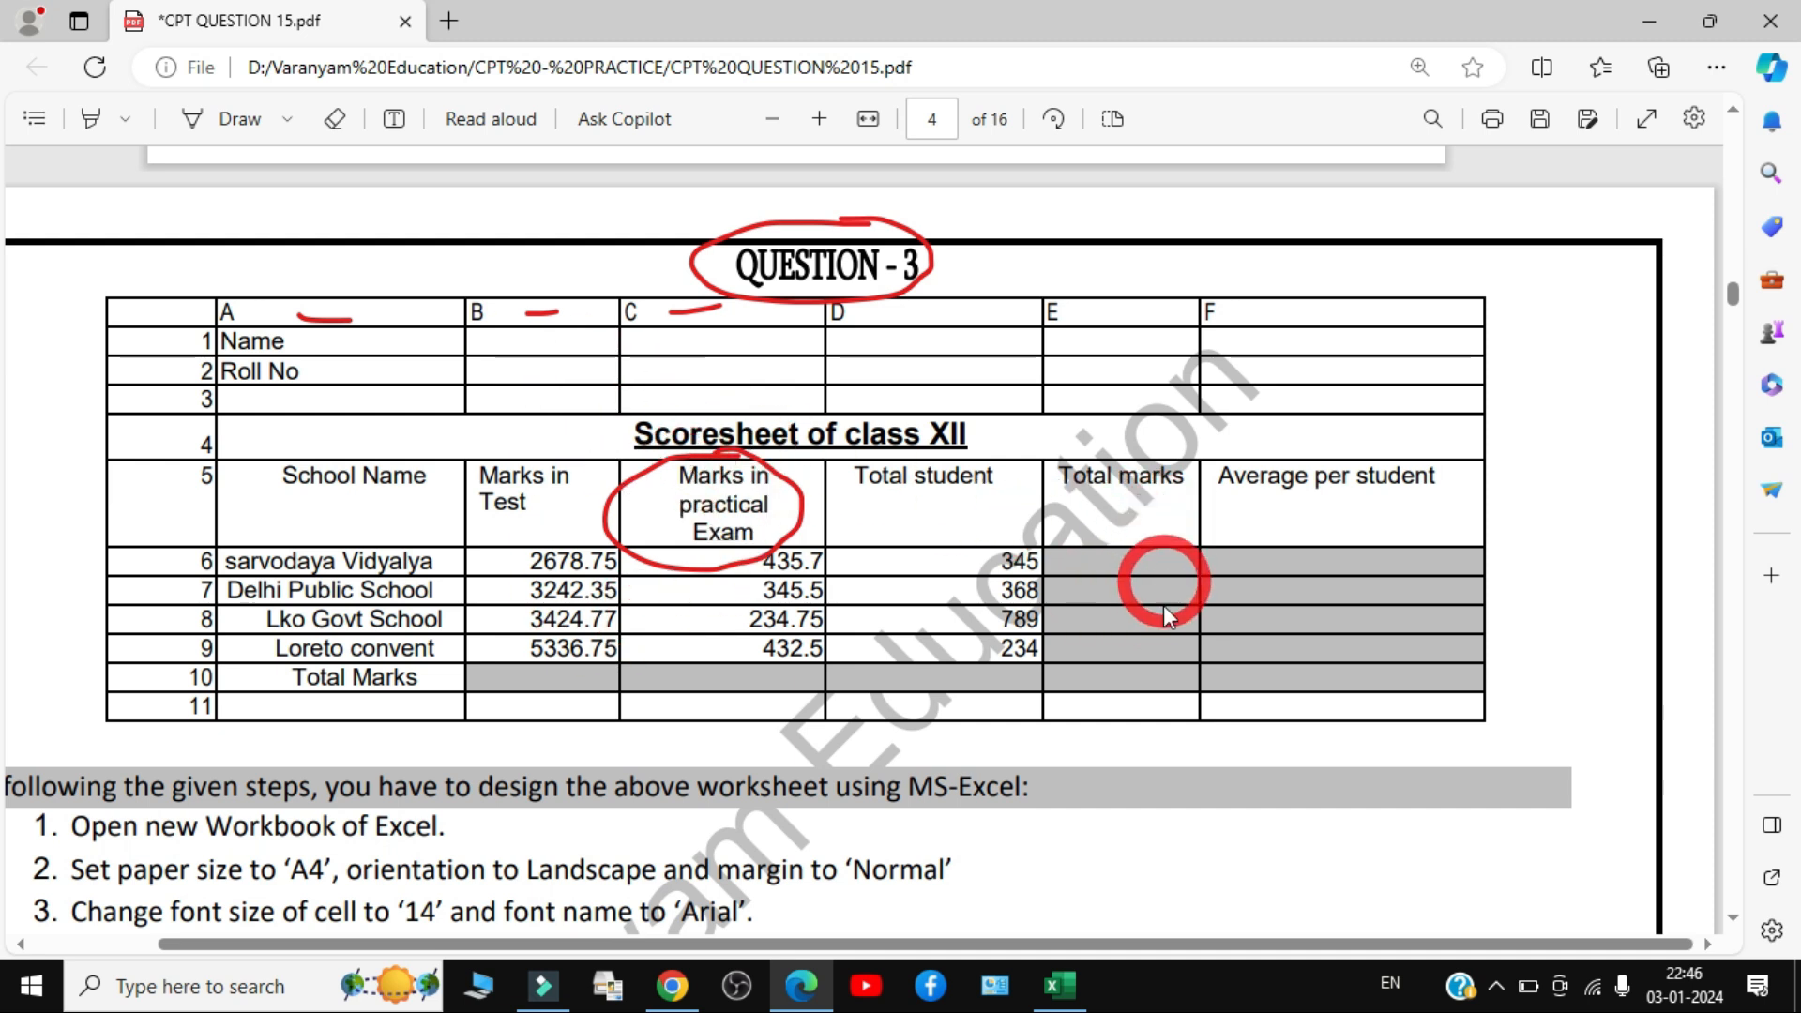
left_click(212, 129)
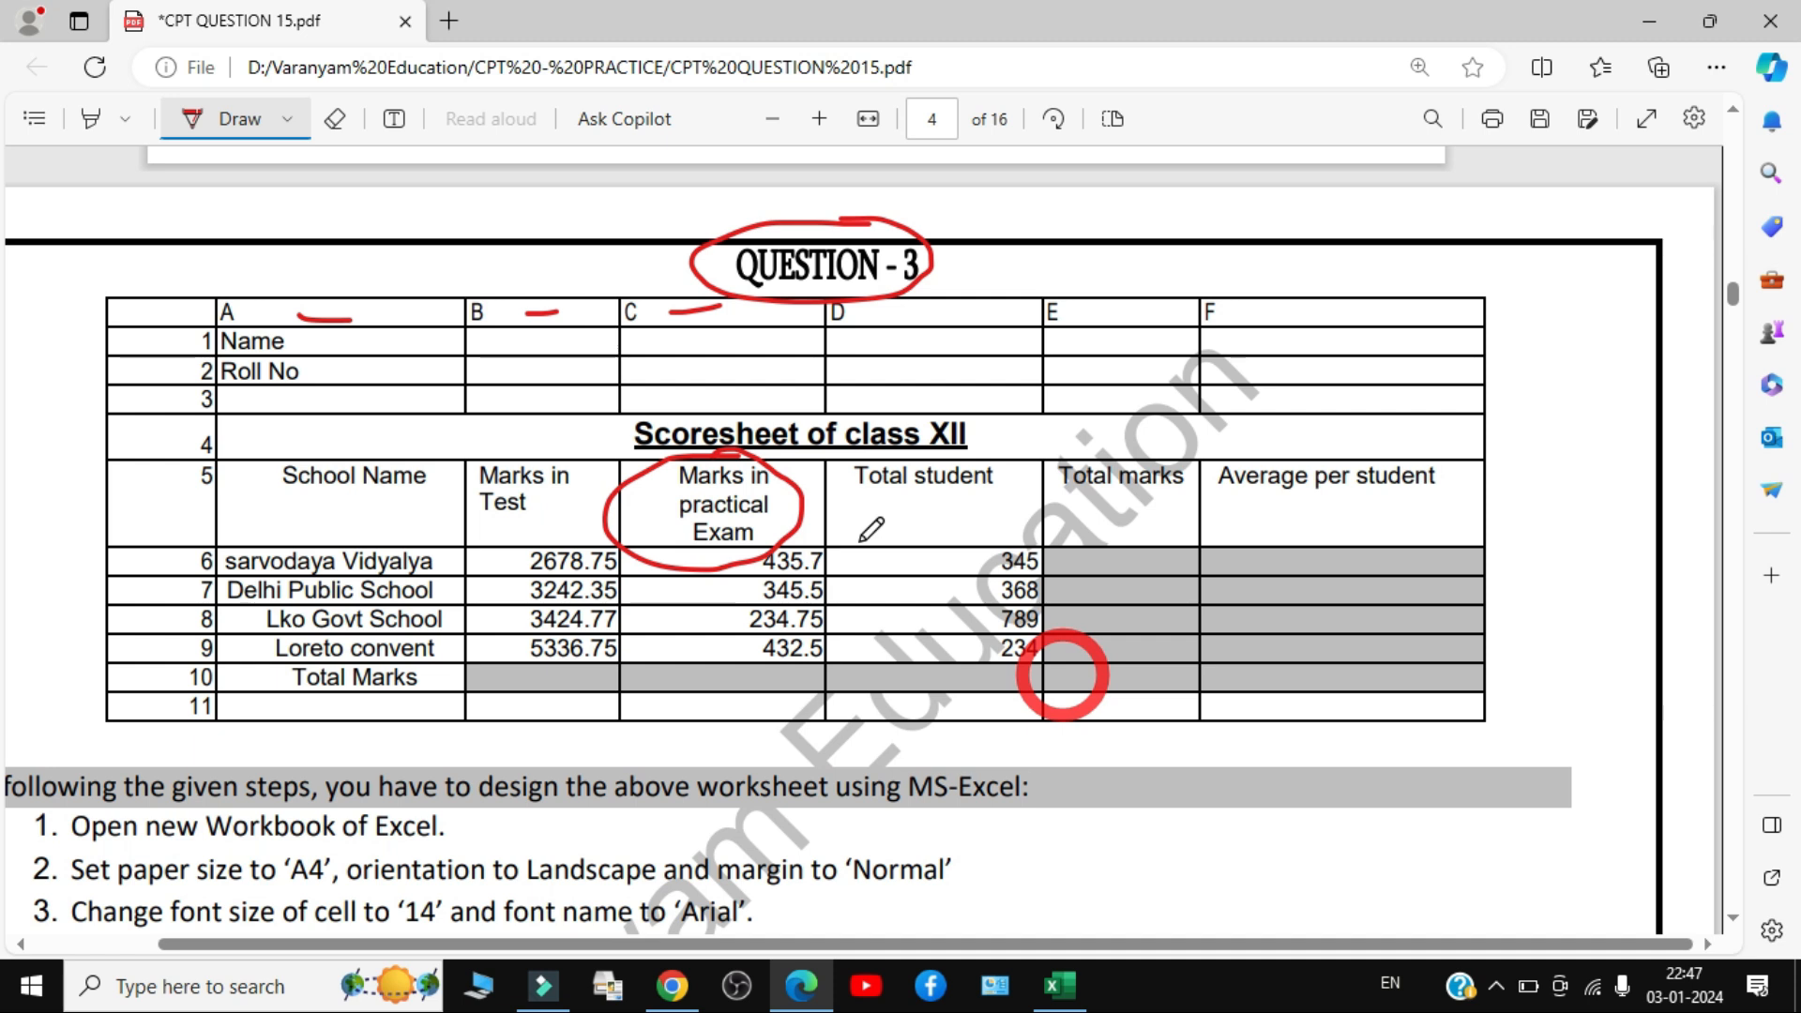
left_click(1079, 1000)
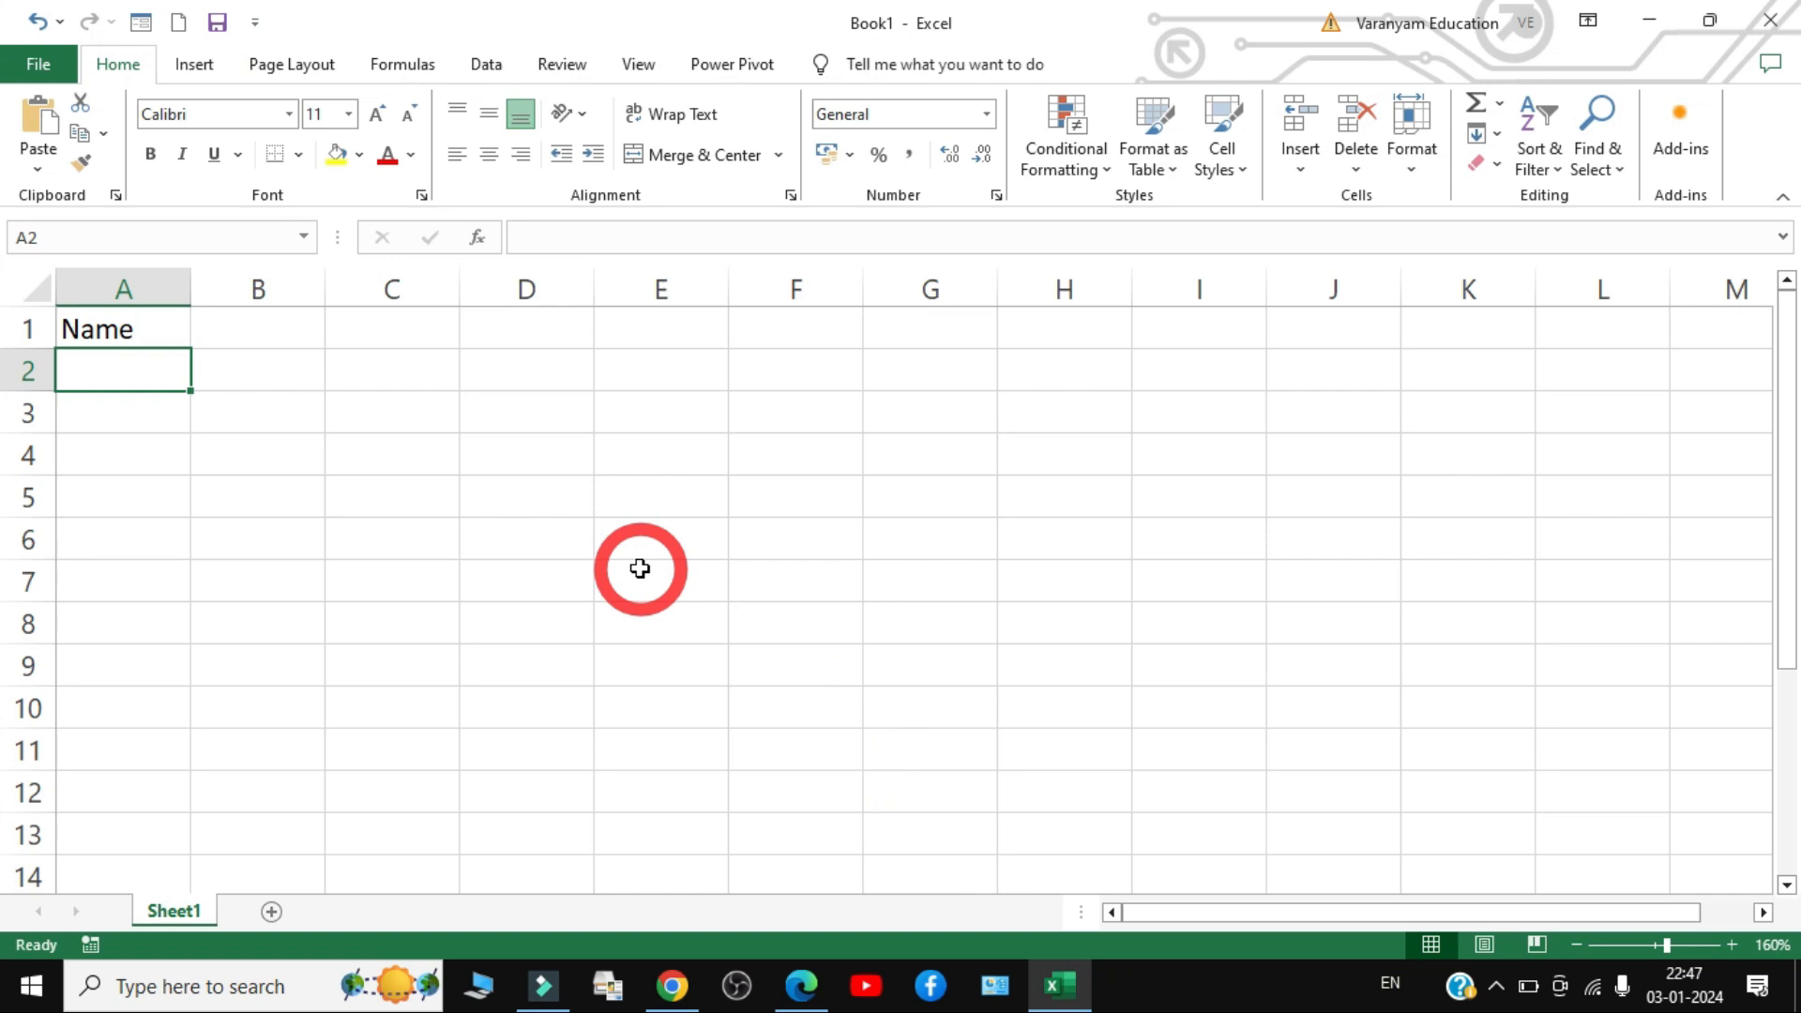
type("Roll No")
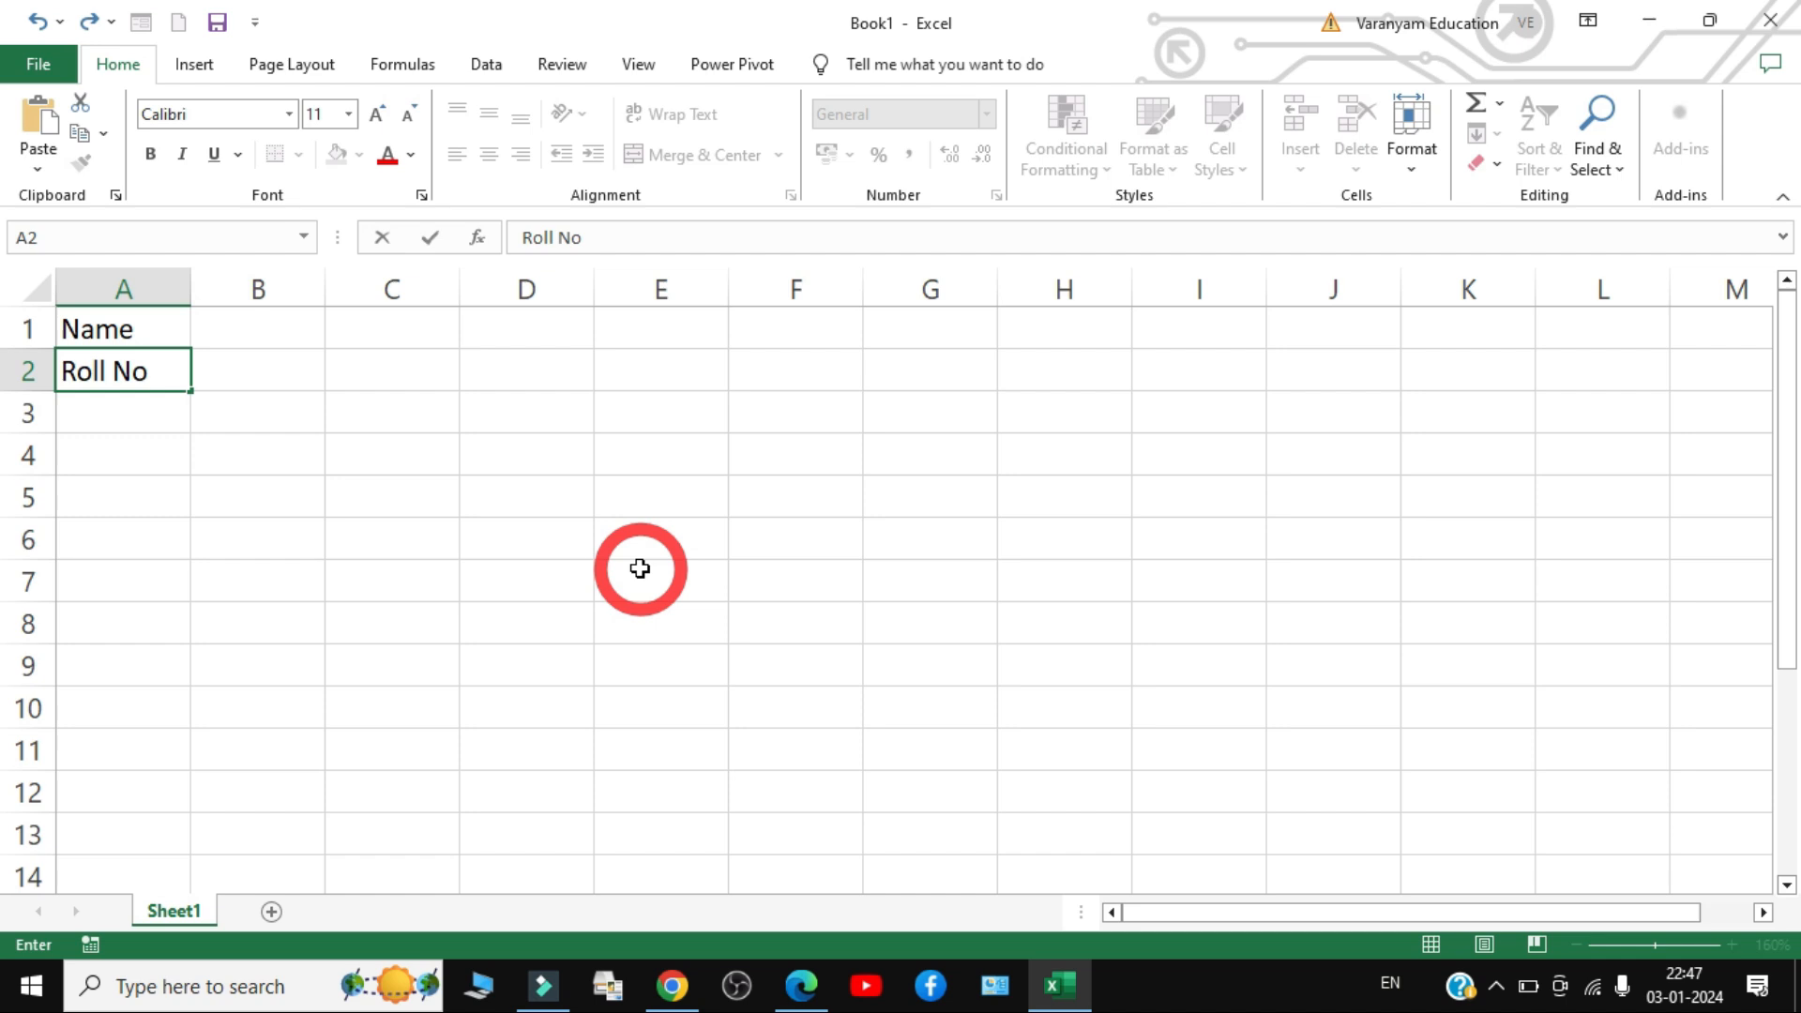
key("Return")
key("Return")
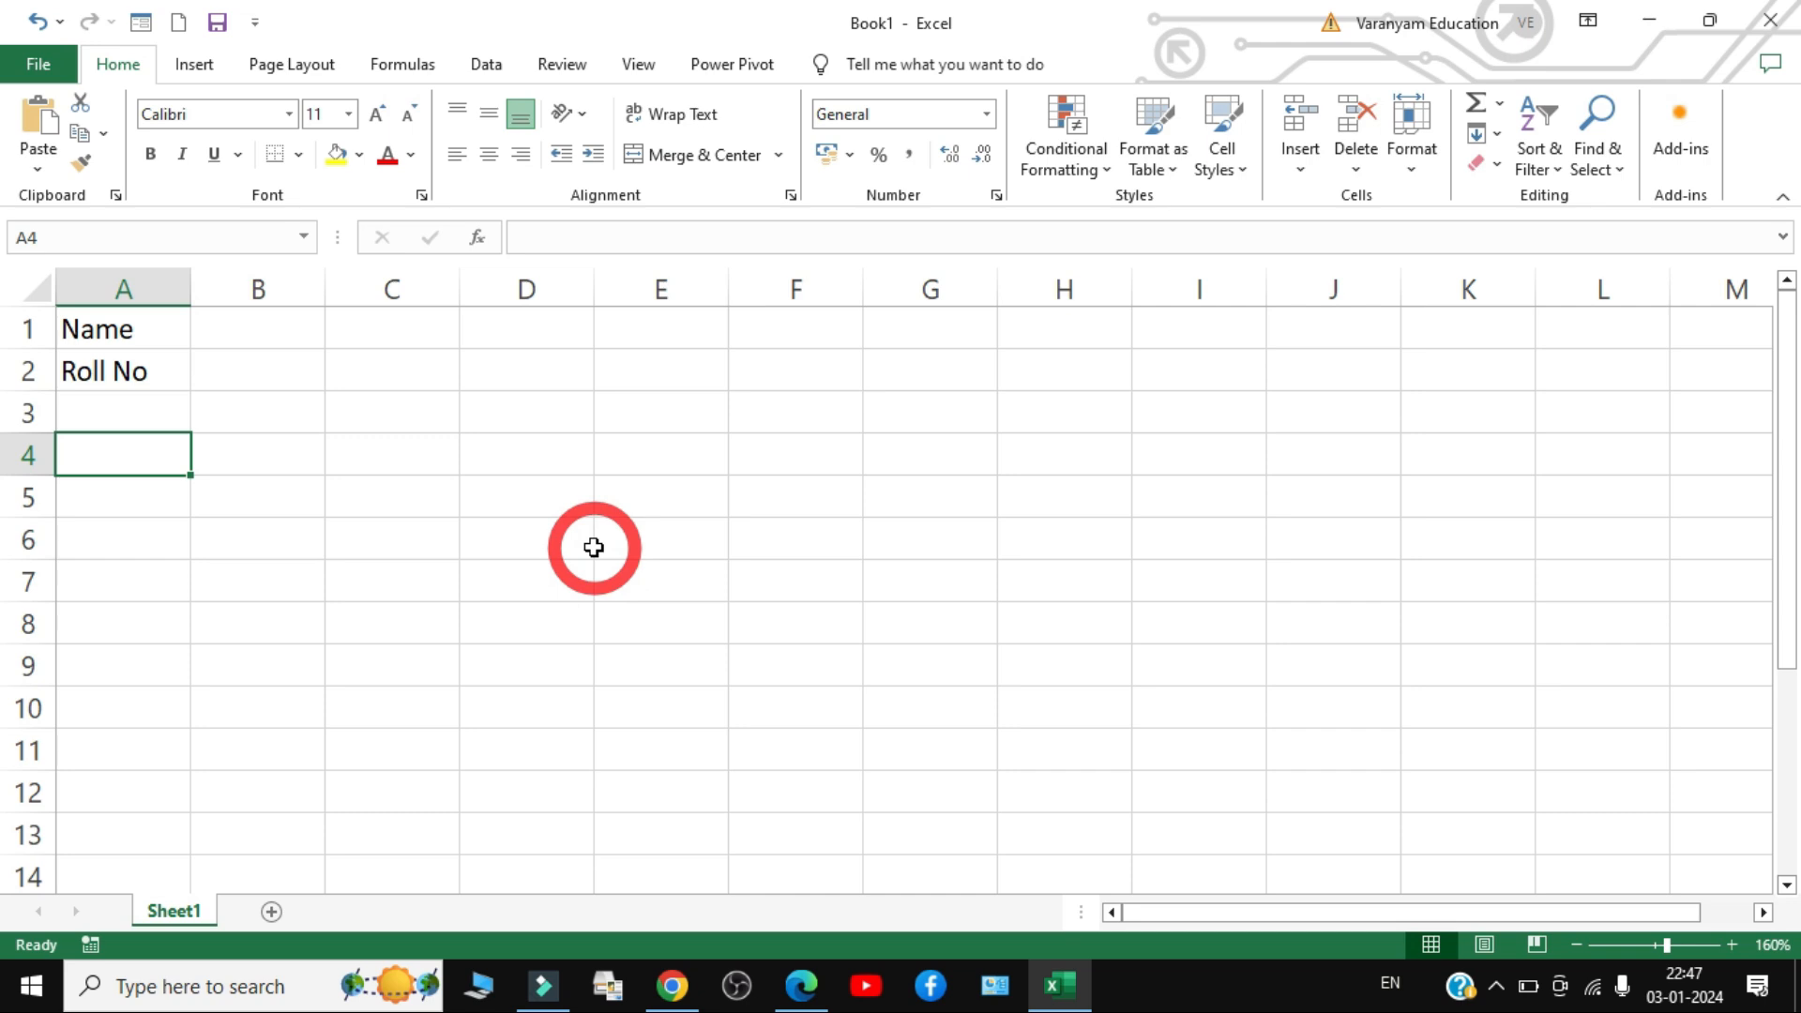
- Check row 4 of the Question 3 table in the PDF, then merge and center cells A4:F4 in the Excel sheet
left_click(802, 983)
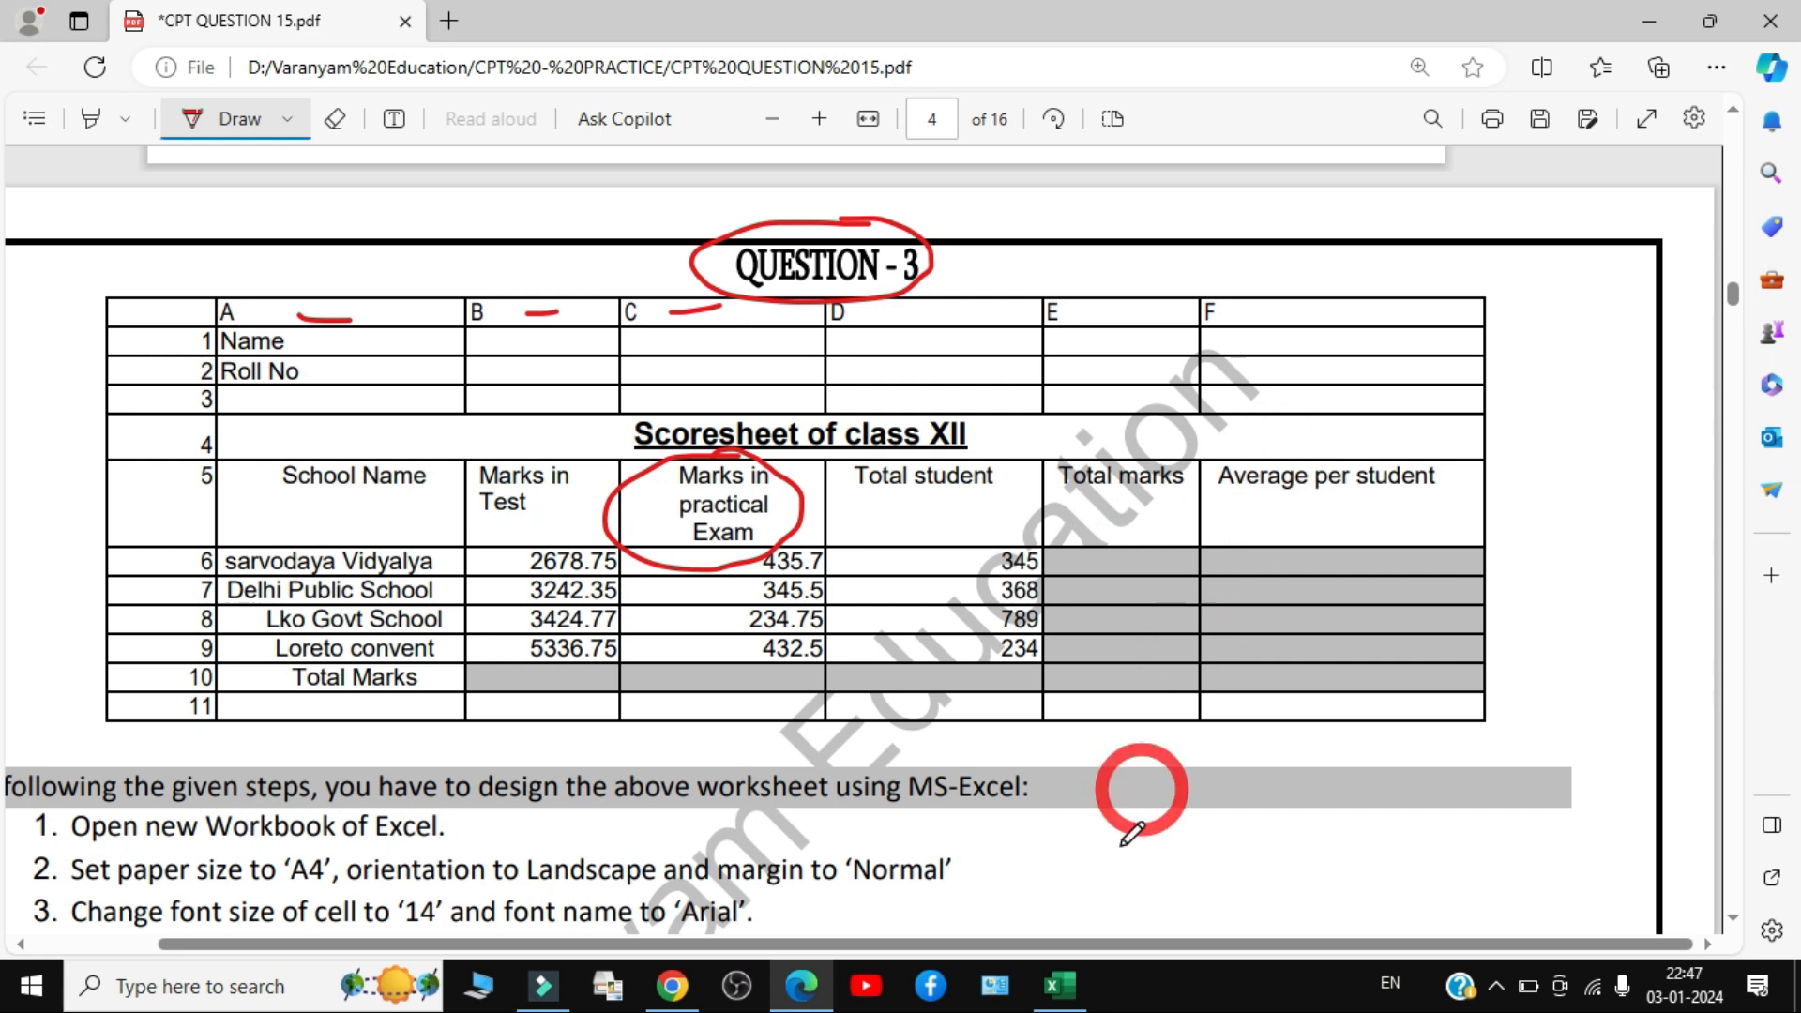
left_click(1058, 985)
left_click_drag(144, 454, 839, 463)
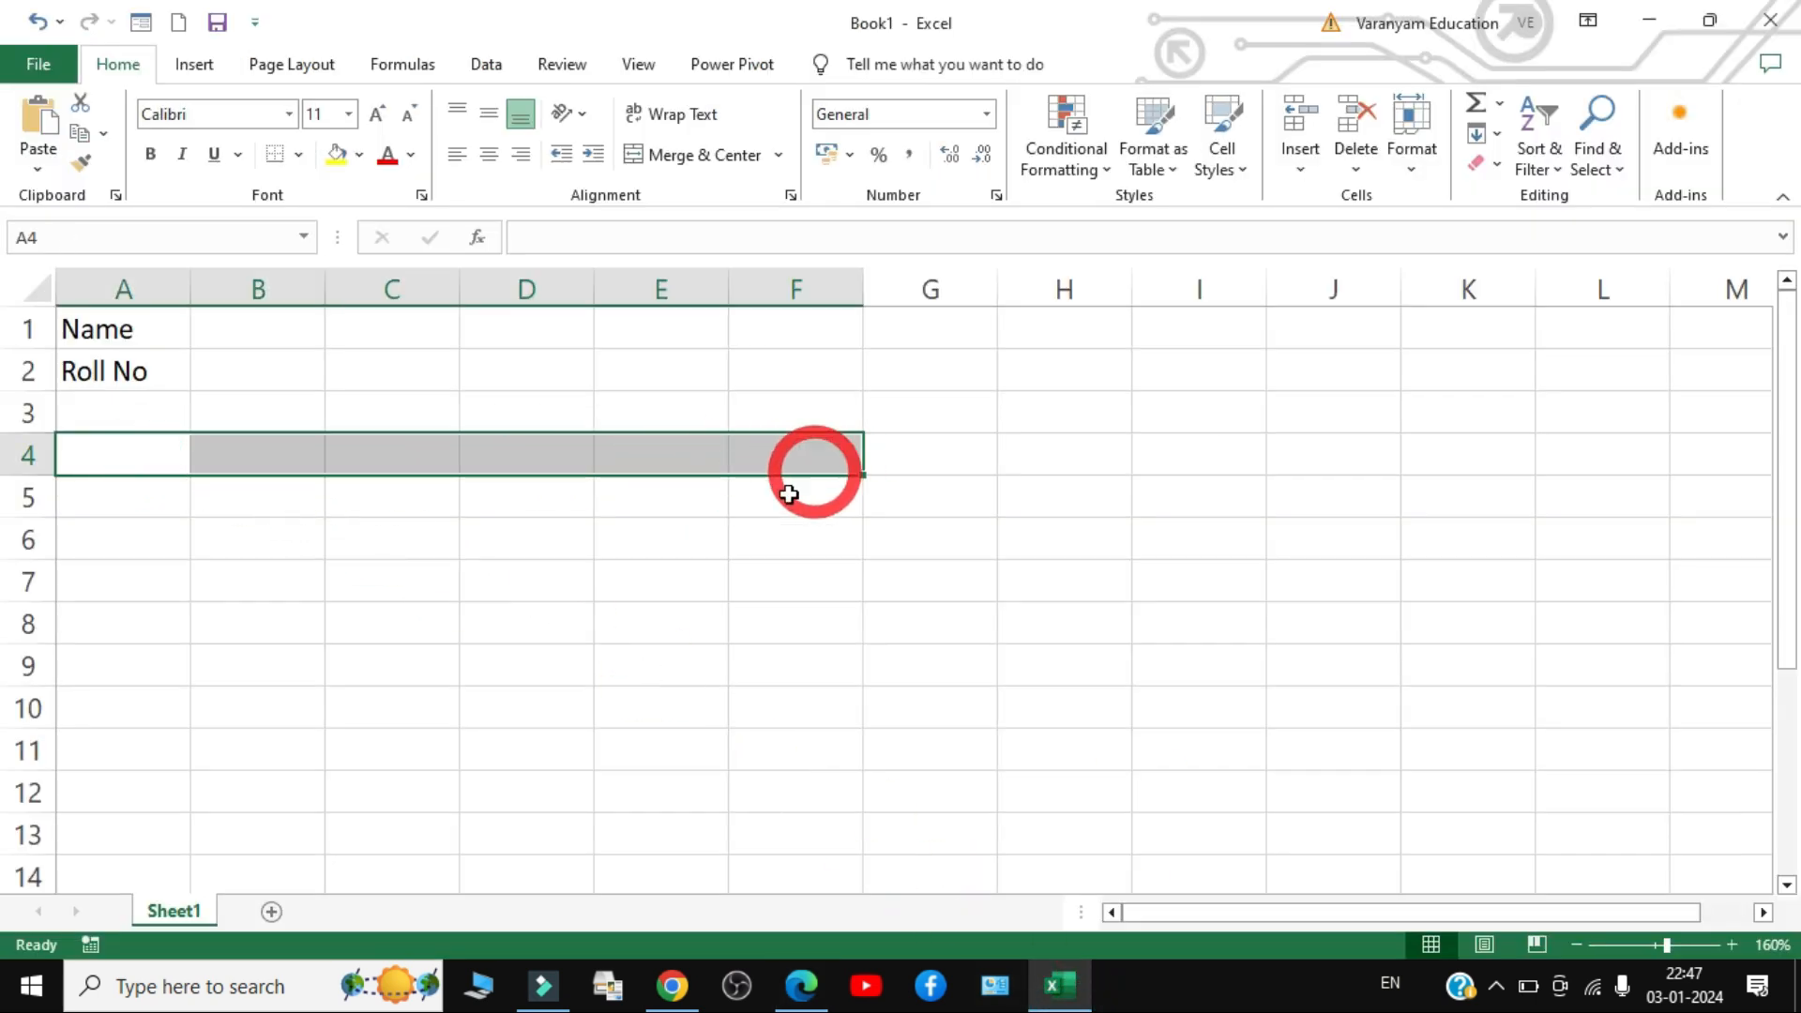
left_click(688, 159)
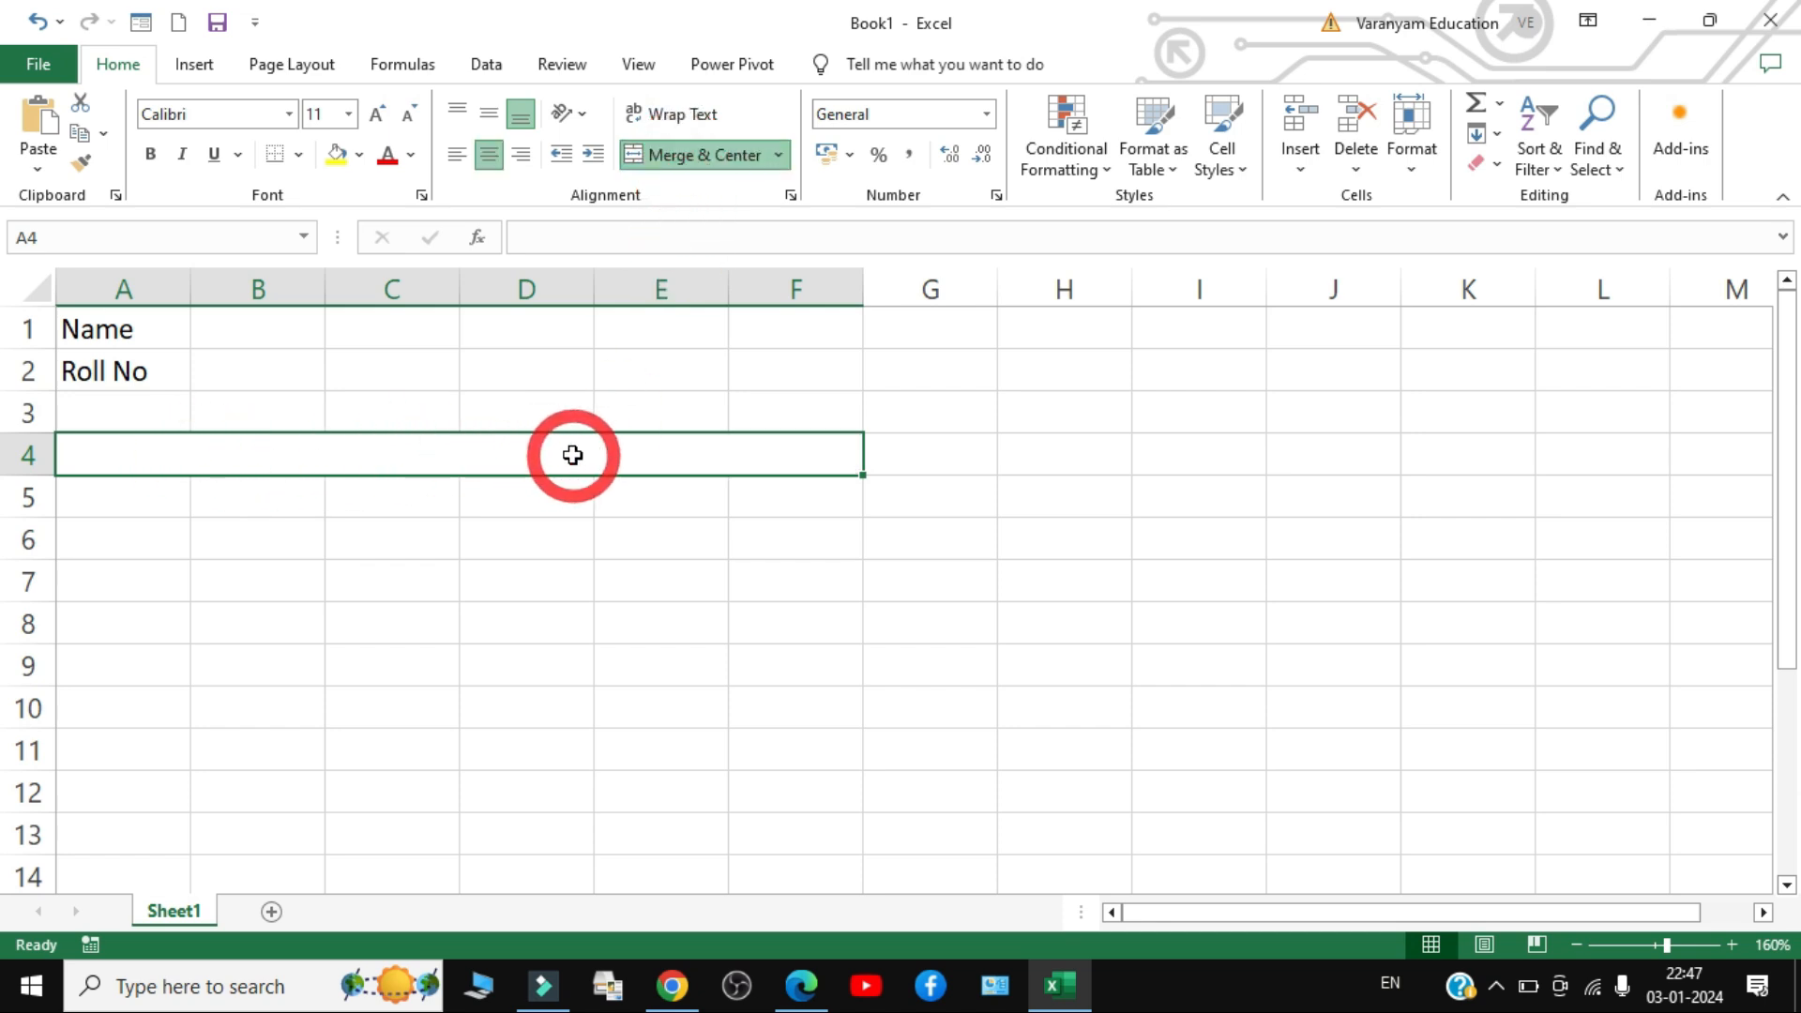
- Enter the title "Scoresheet of class XII" in the merged cell of row 4
type("Sc")
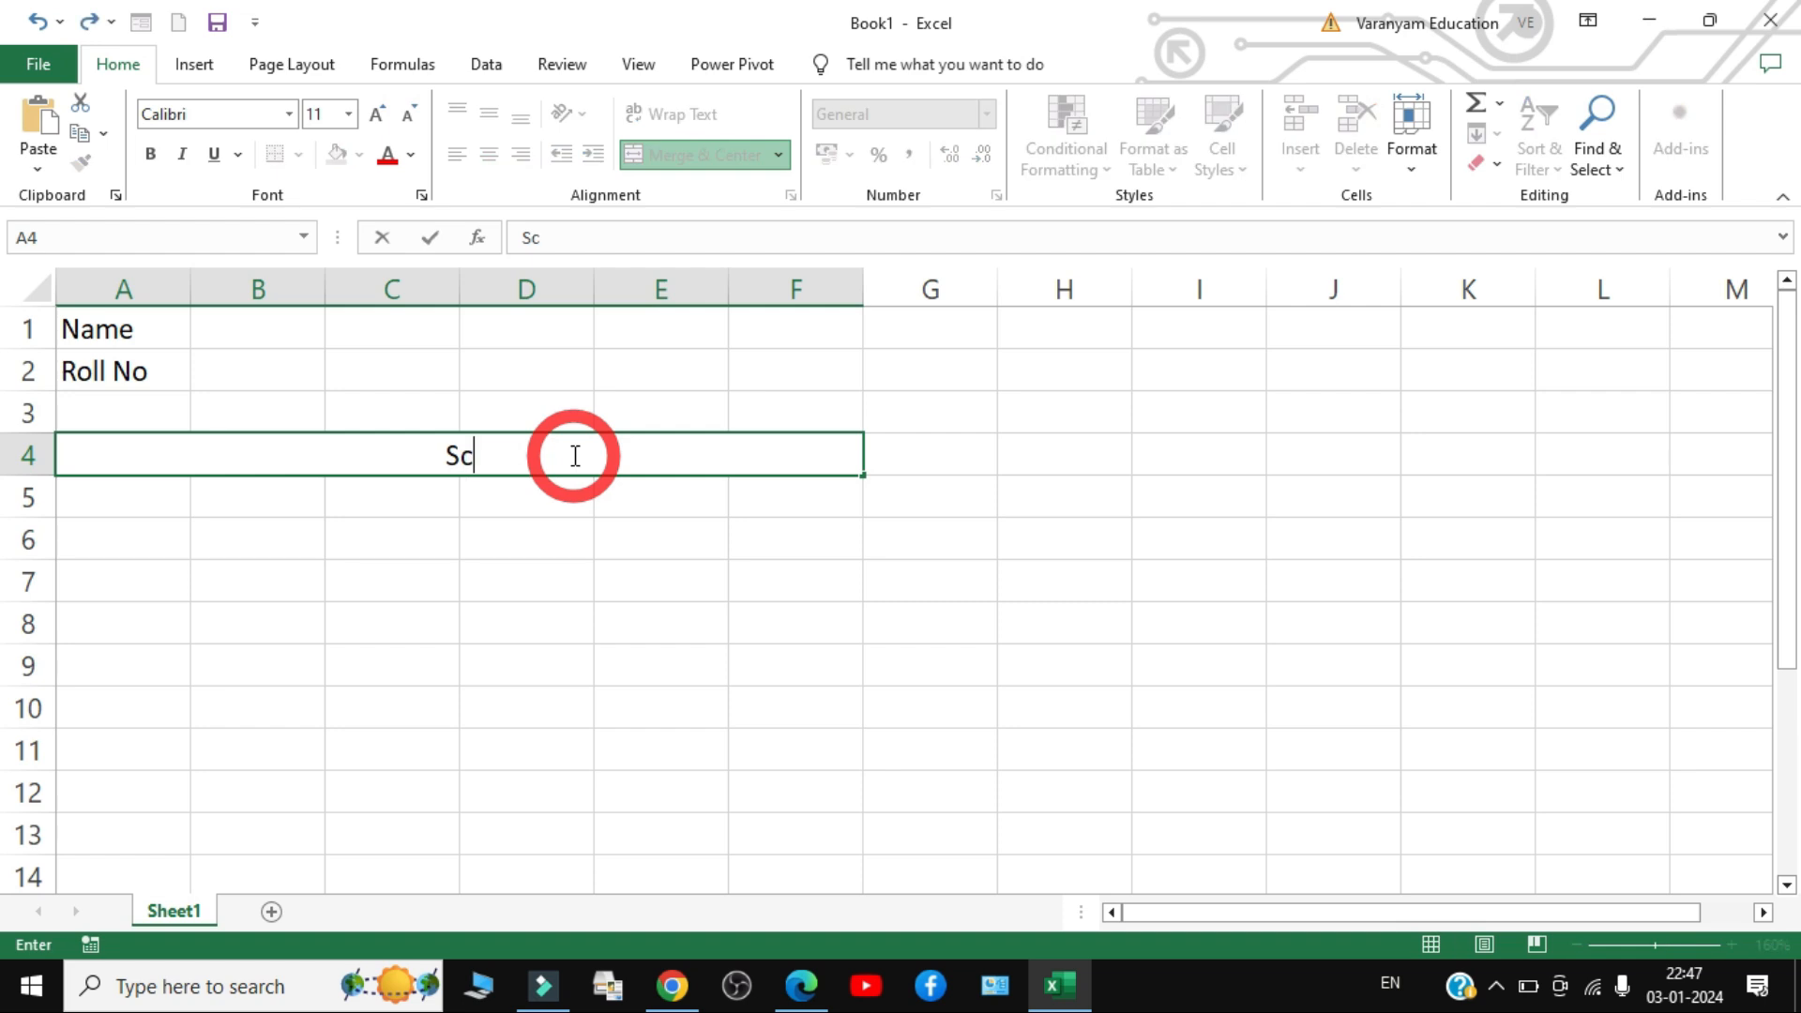
type("oresheeto")
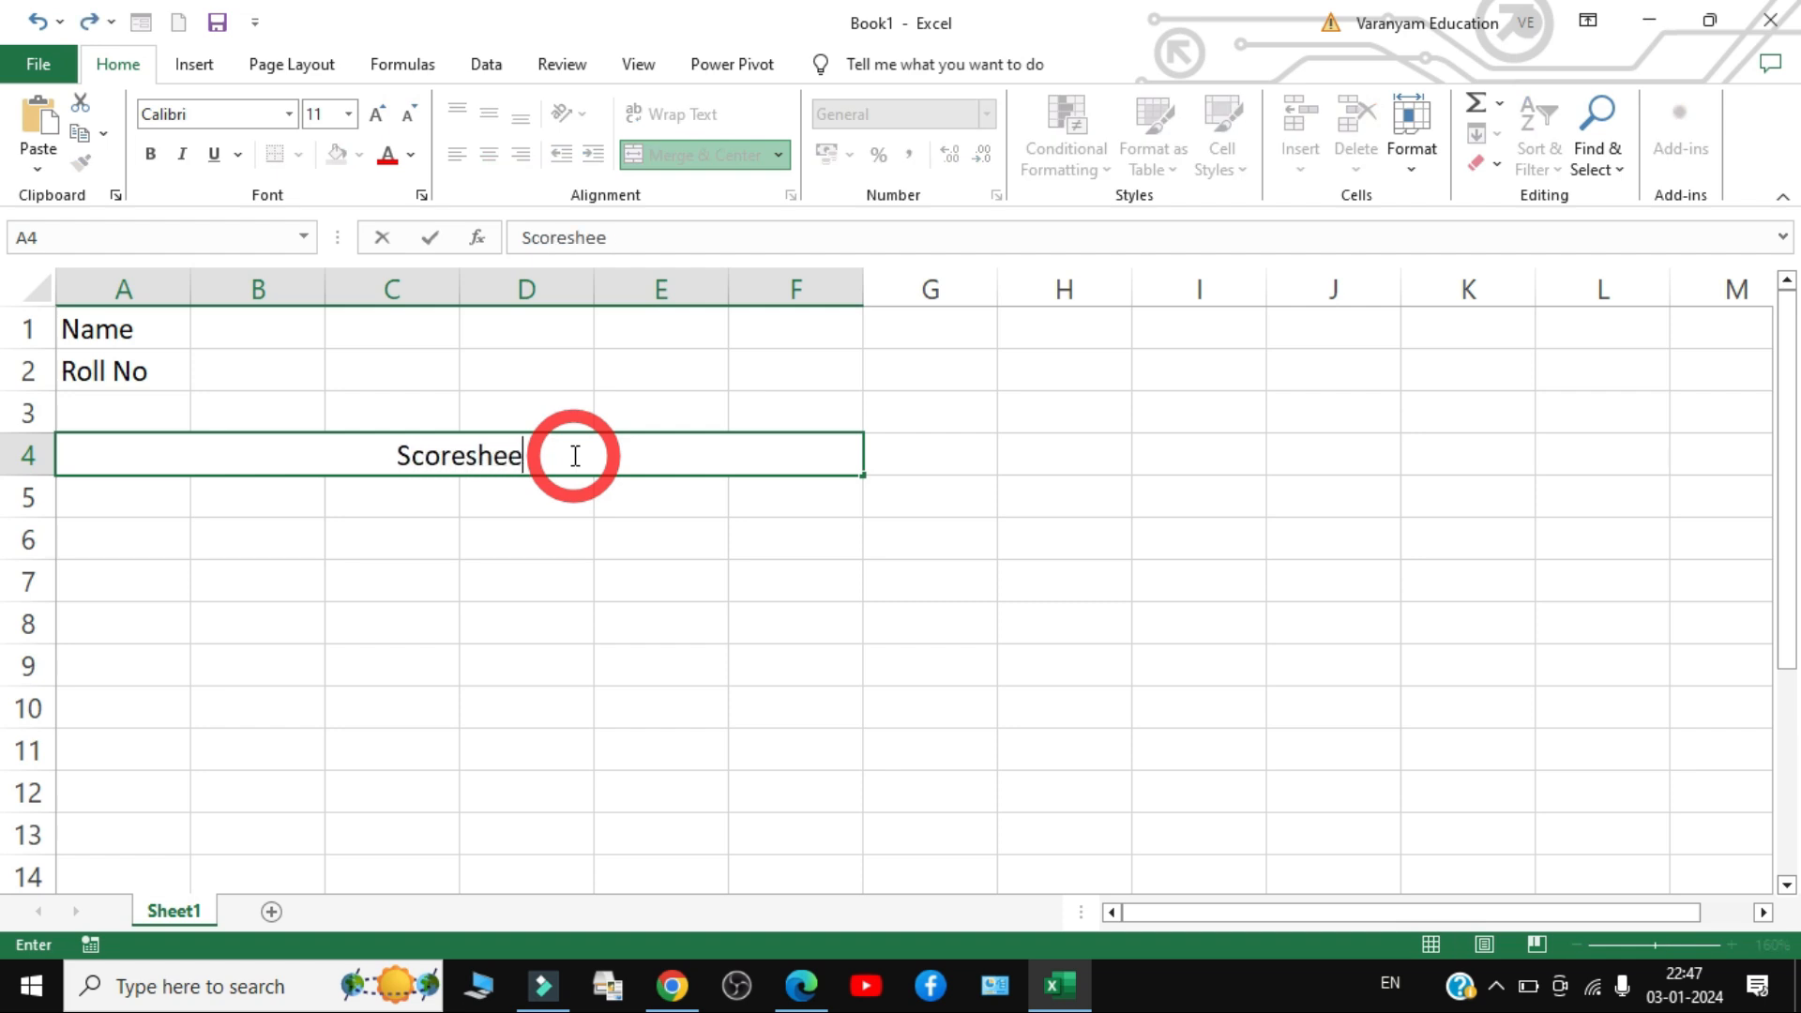
key("BackSpace")
key("BackSpace")
type("t")
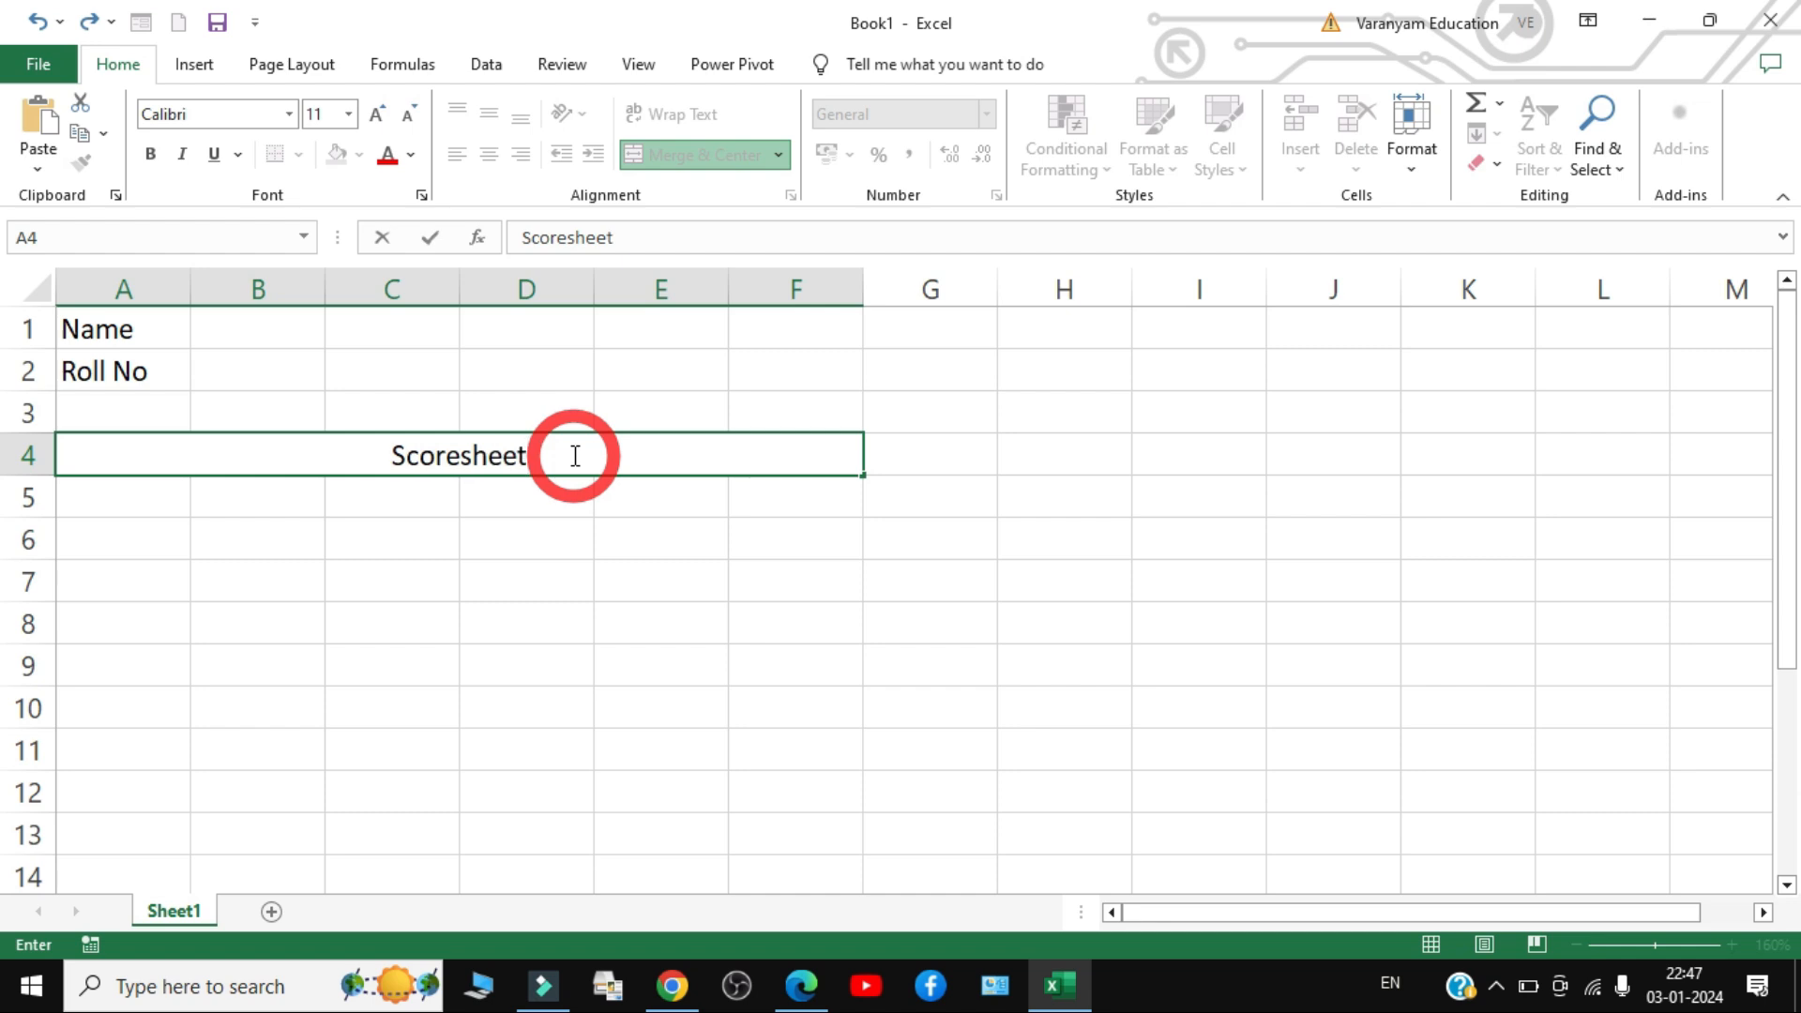
type(" of class")
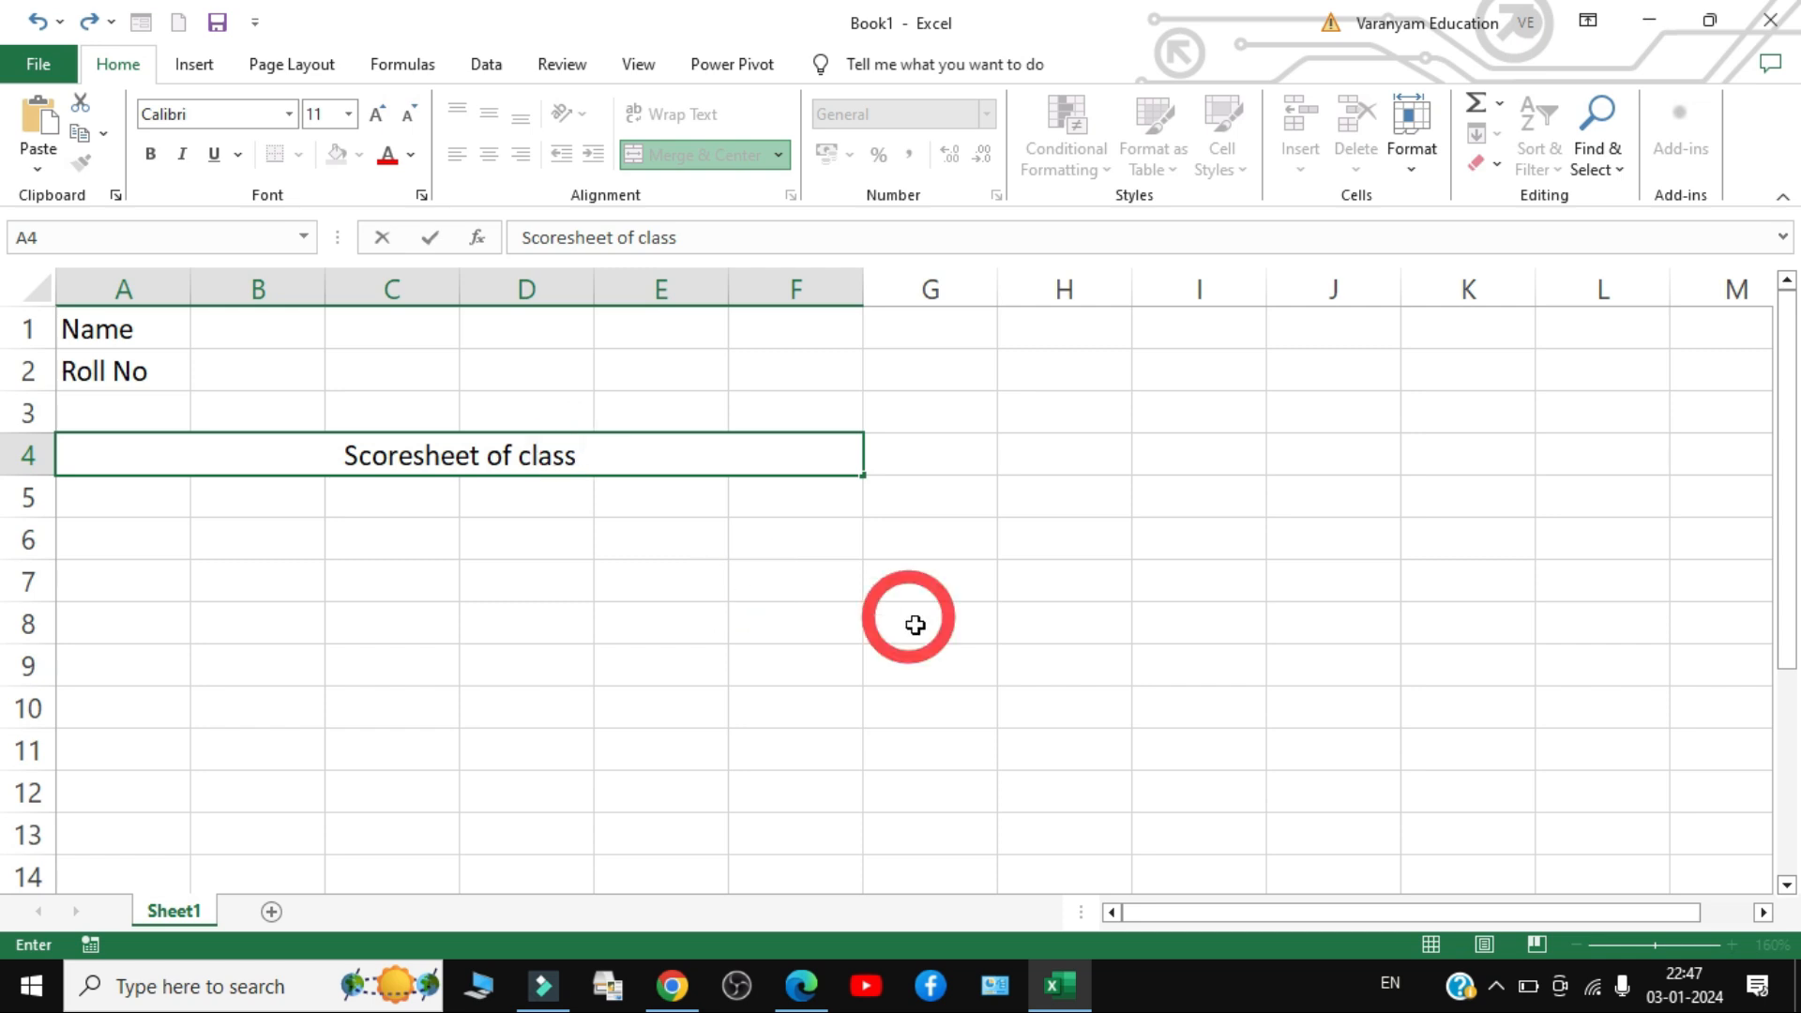
type(" X")
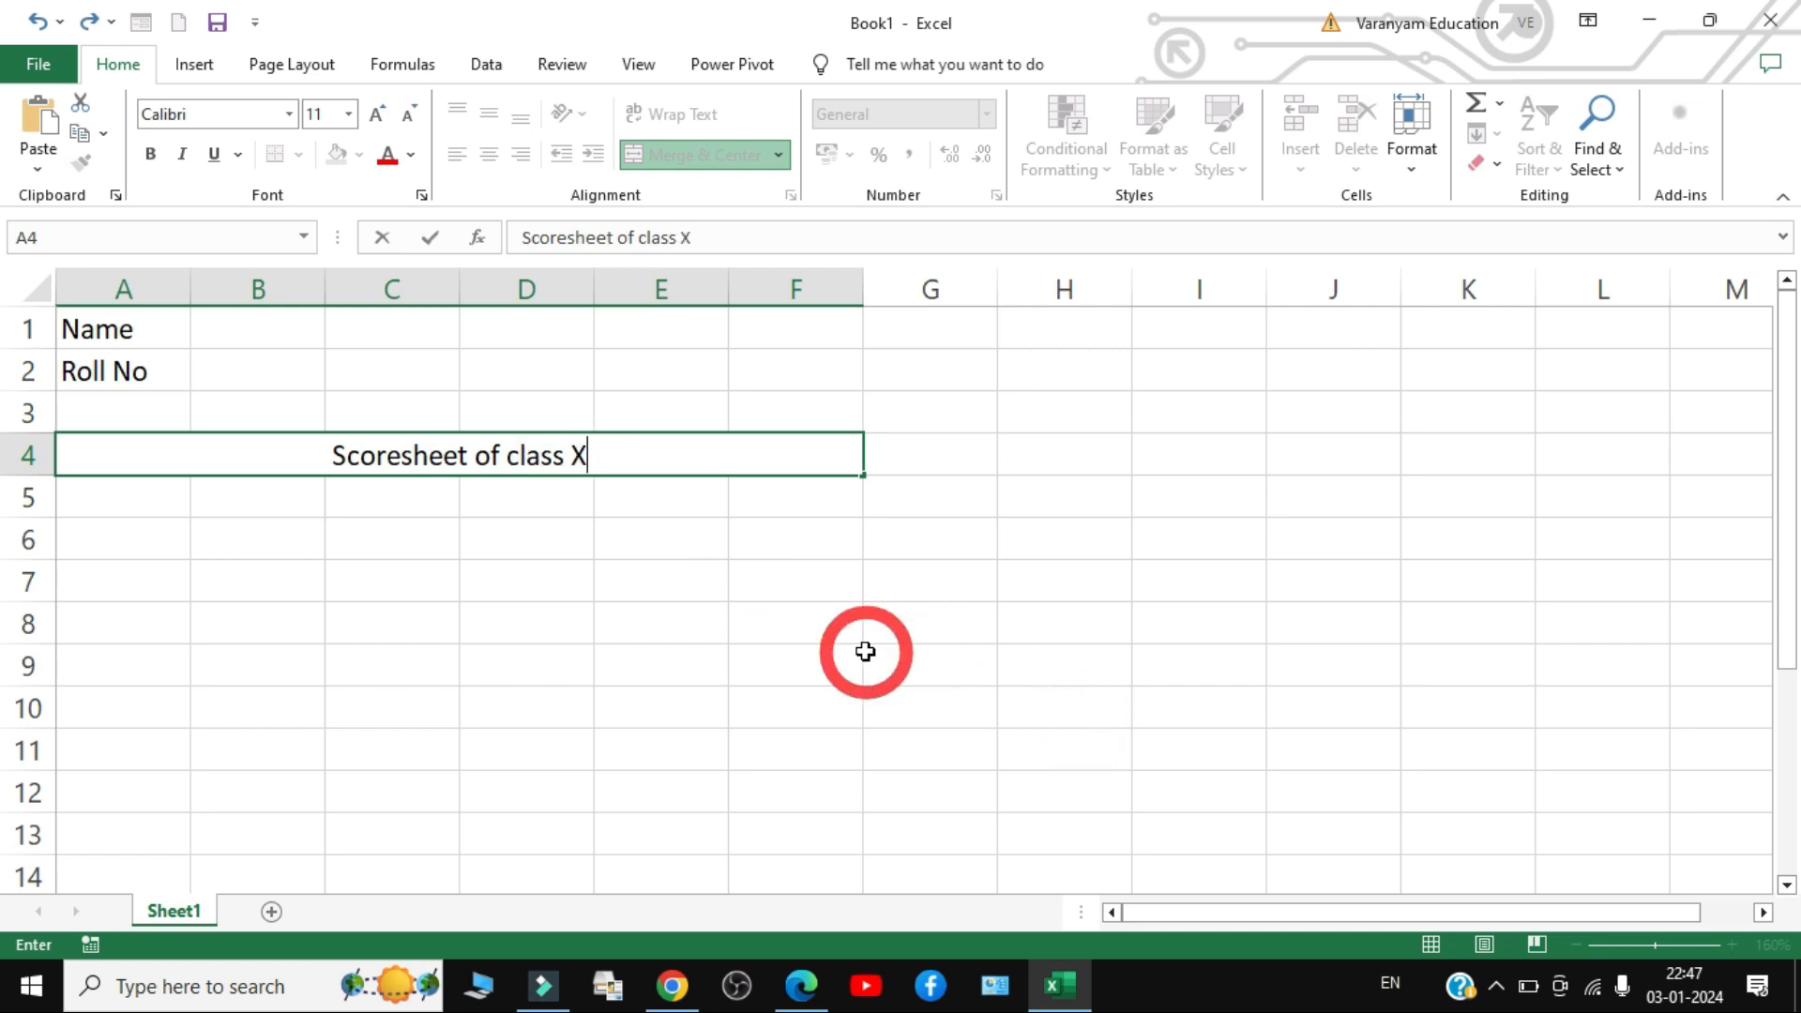
type("II")
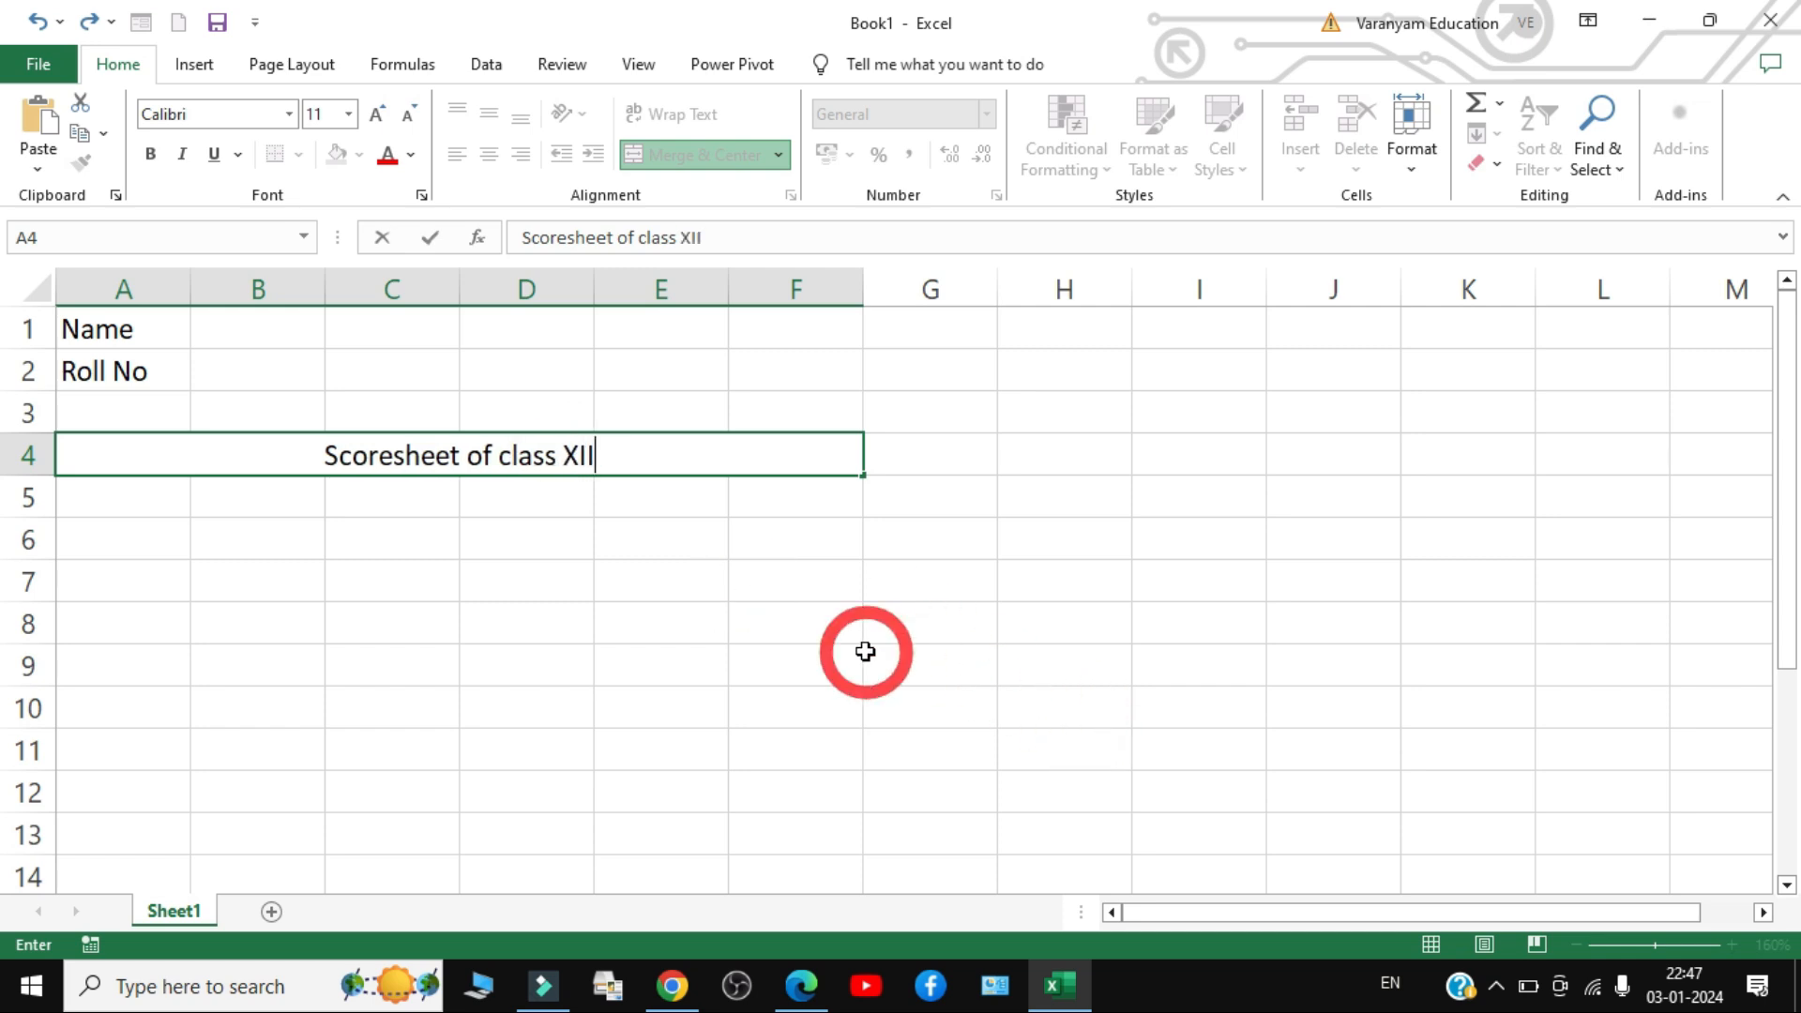
key("Return")
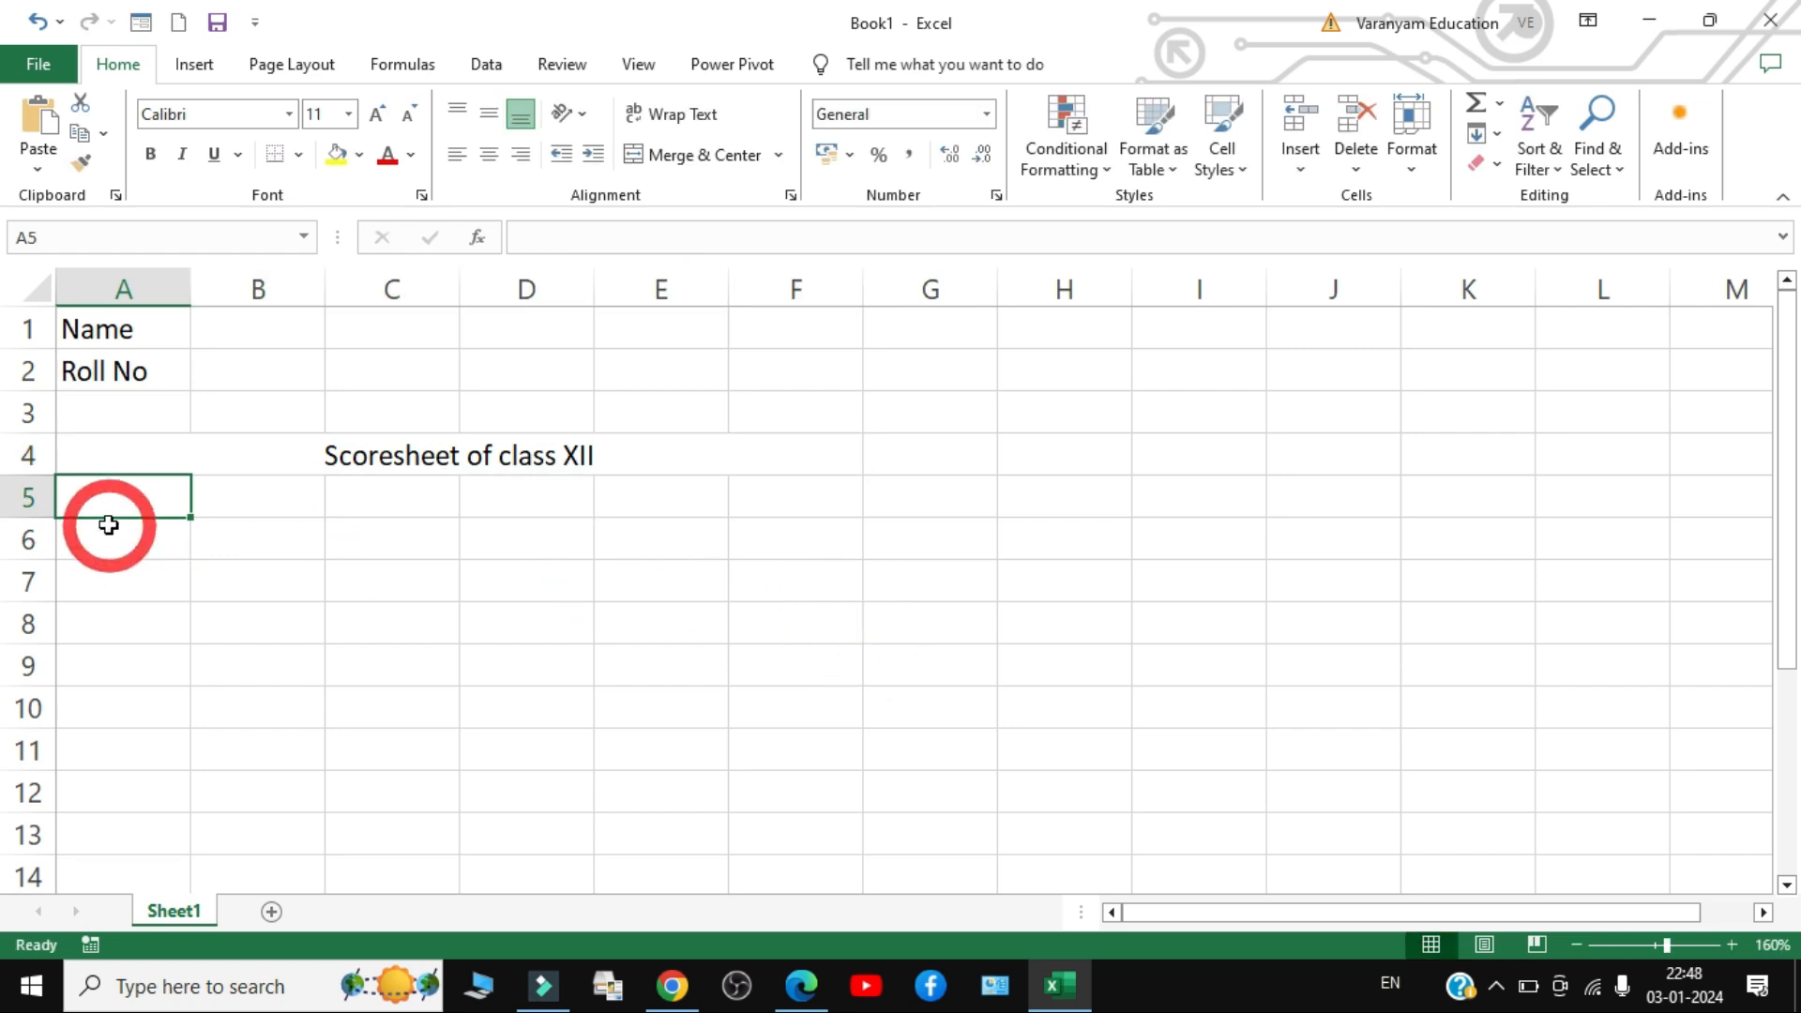
- Consult the PDF table, enter the heading "School Name" in cell A5 of the Excel sheet and widen column A to fit it
left_click(788, 983)
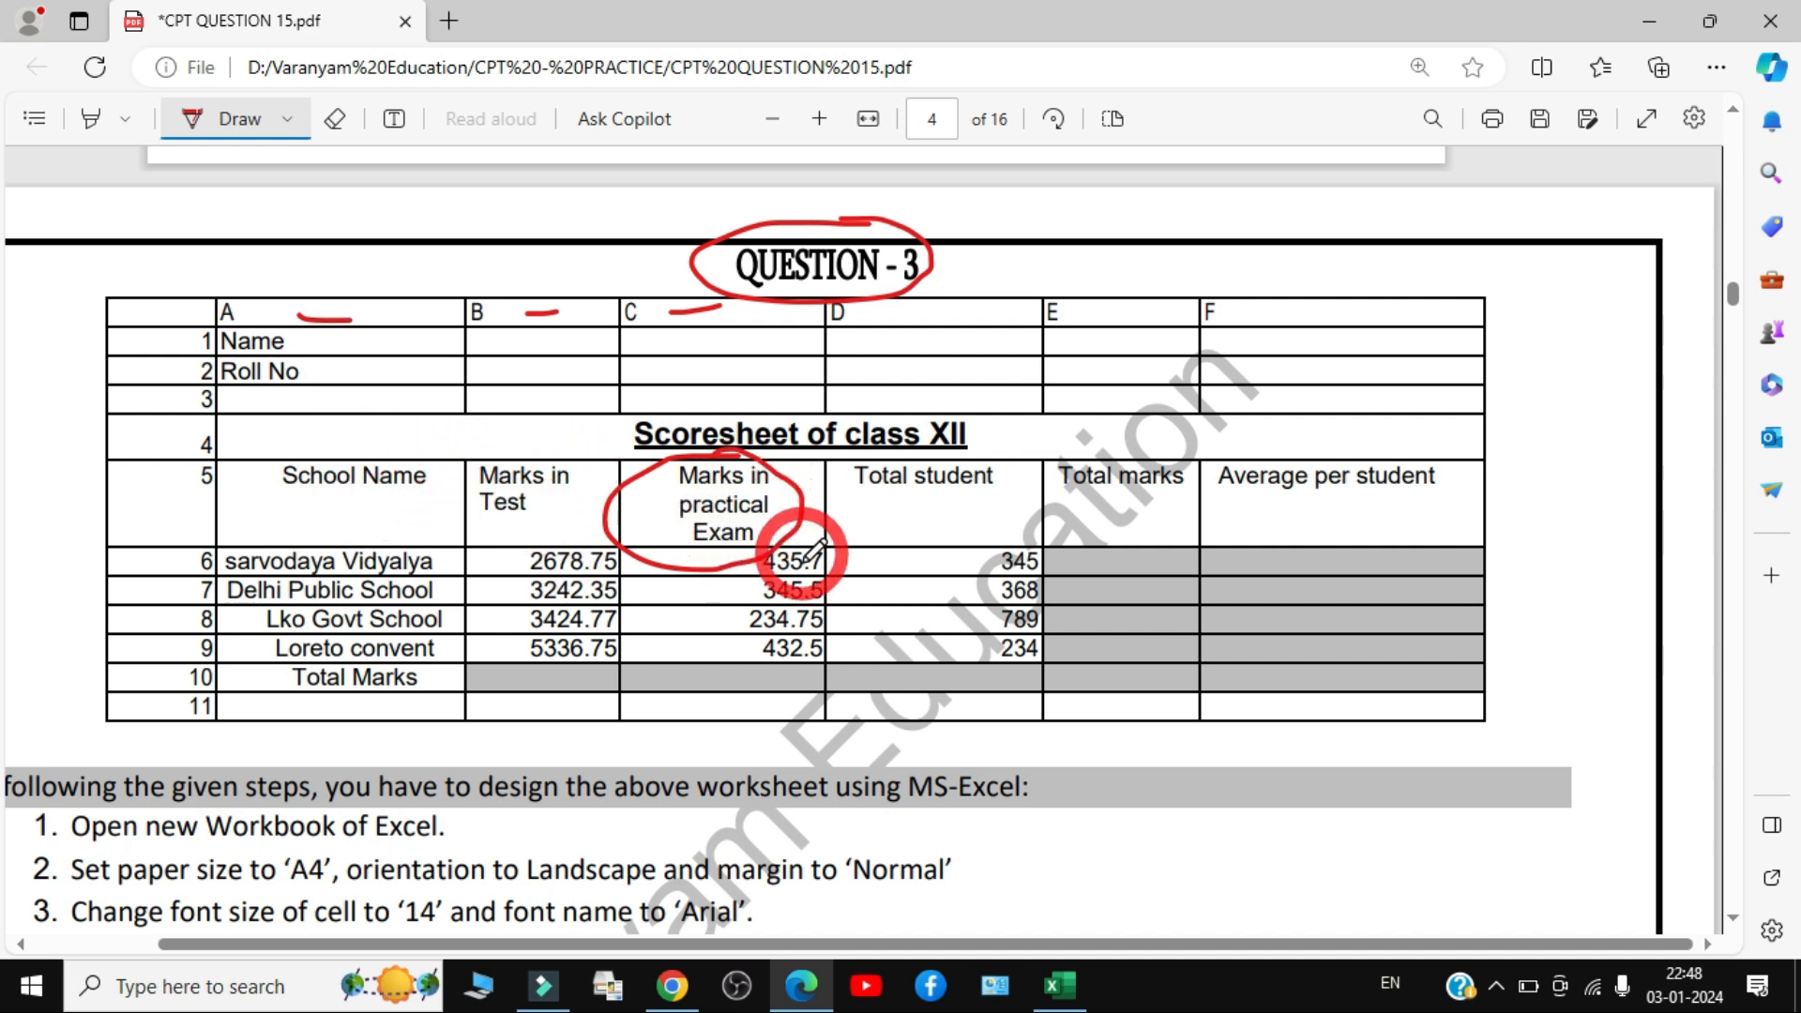
left_click(1060, 985)
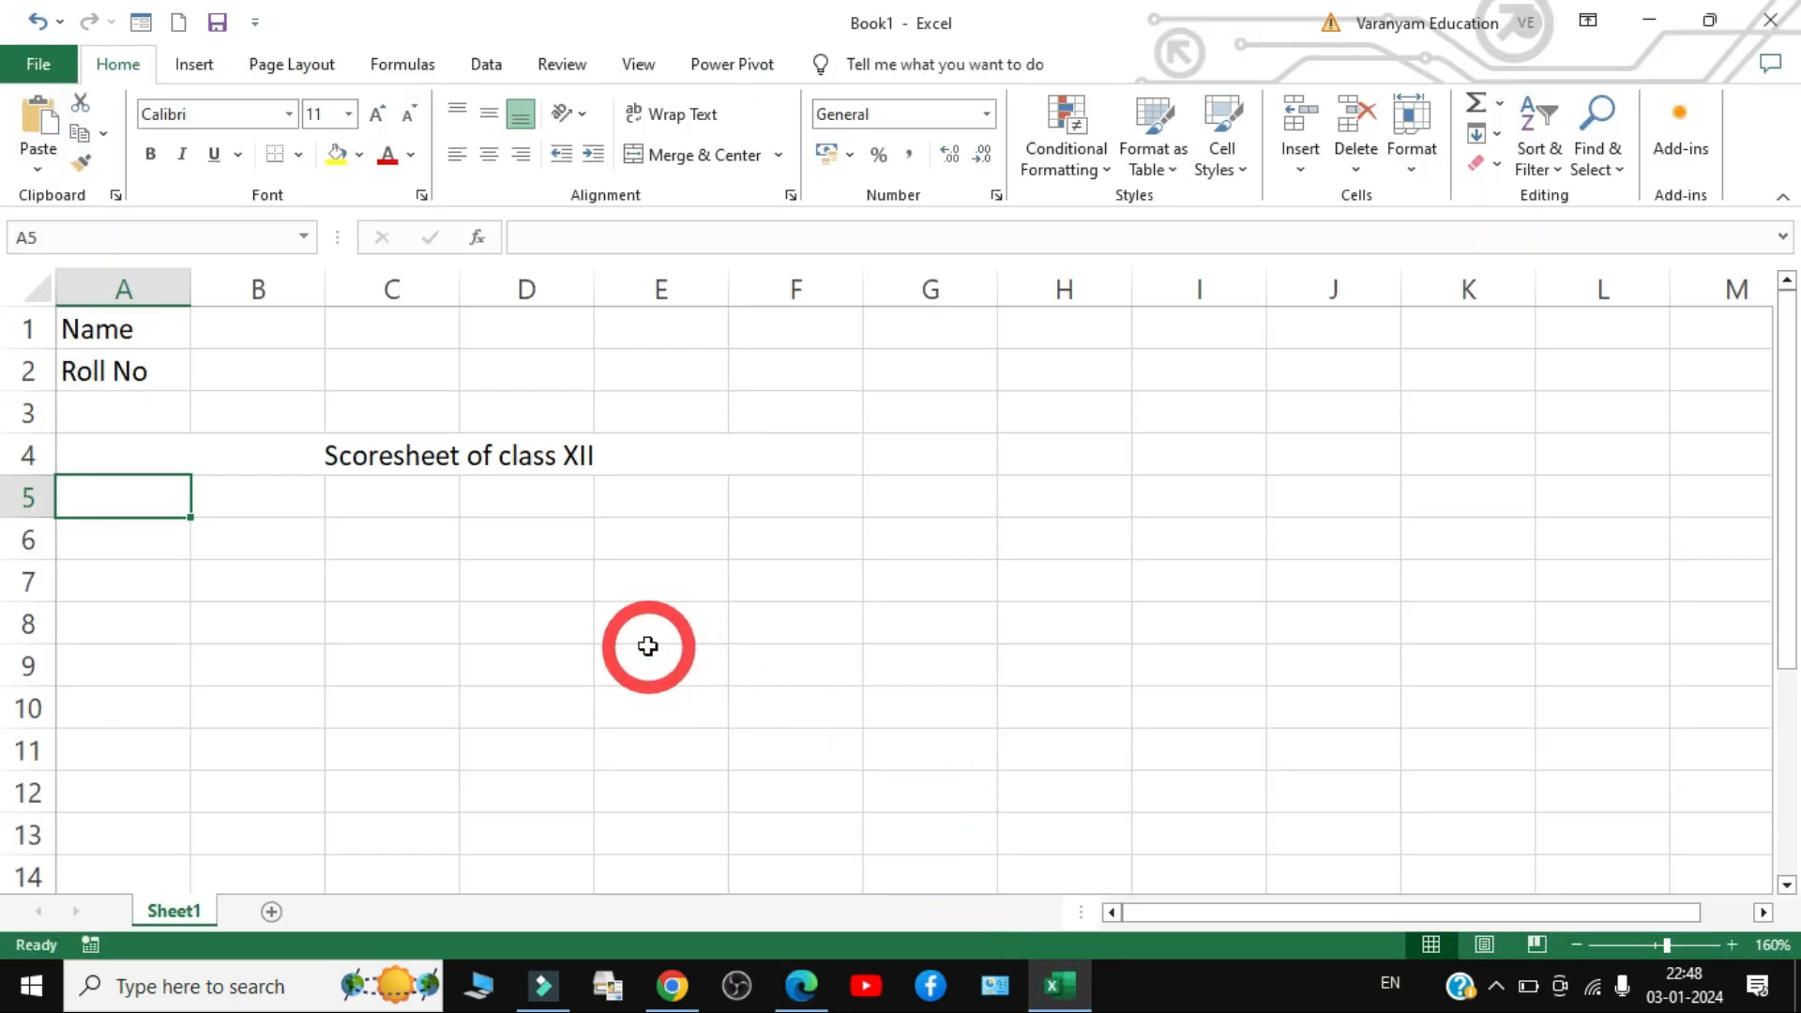
type("School")
key("BackSpace")
key("BackSpace")
type("ol")
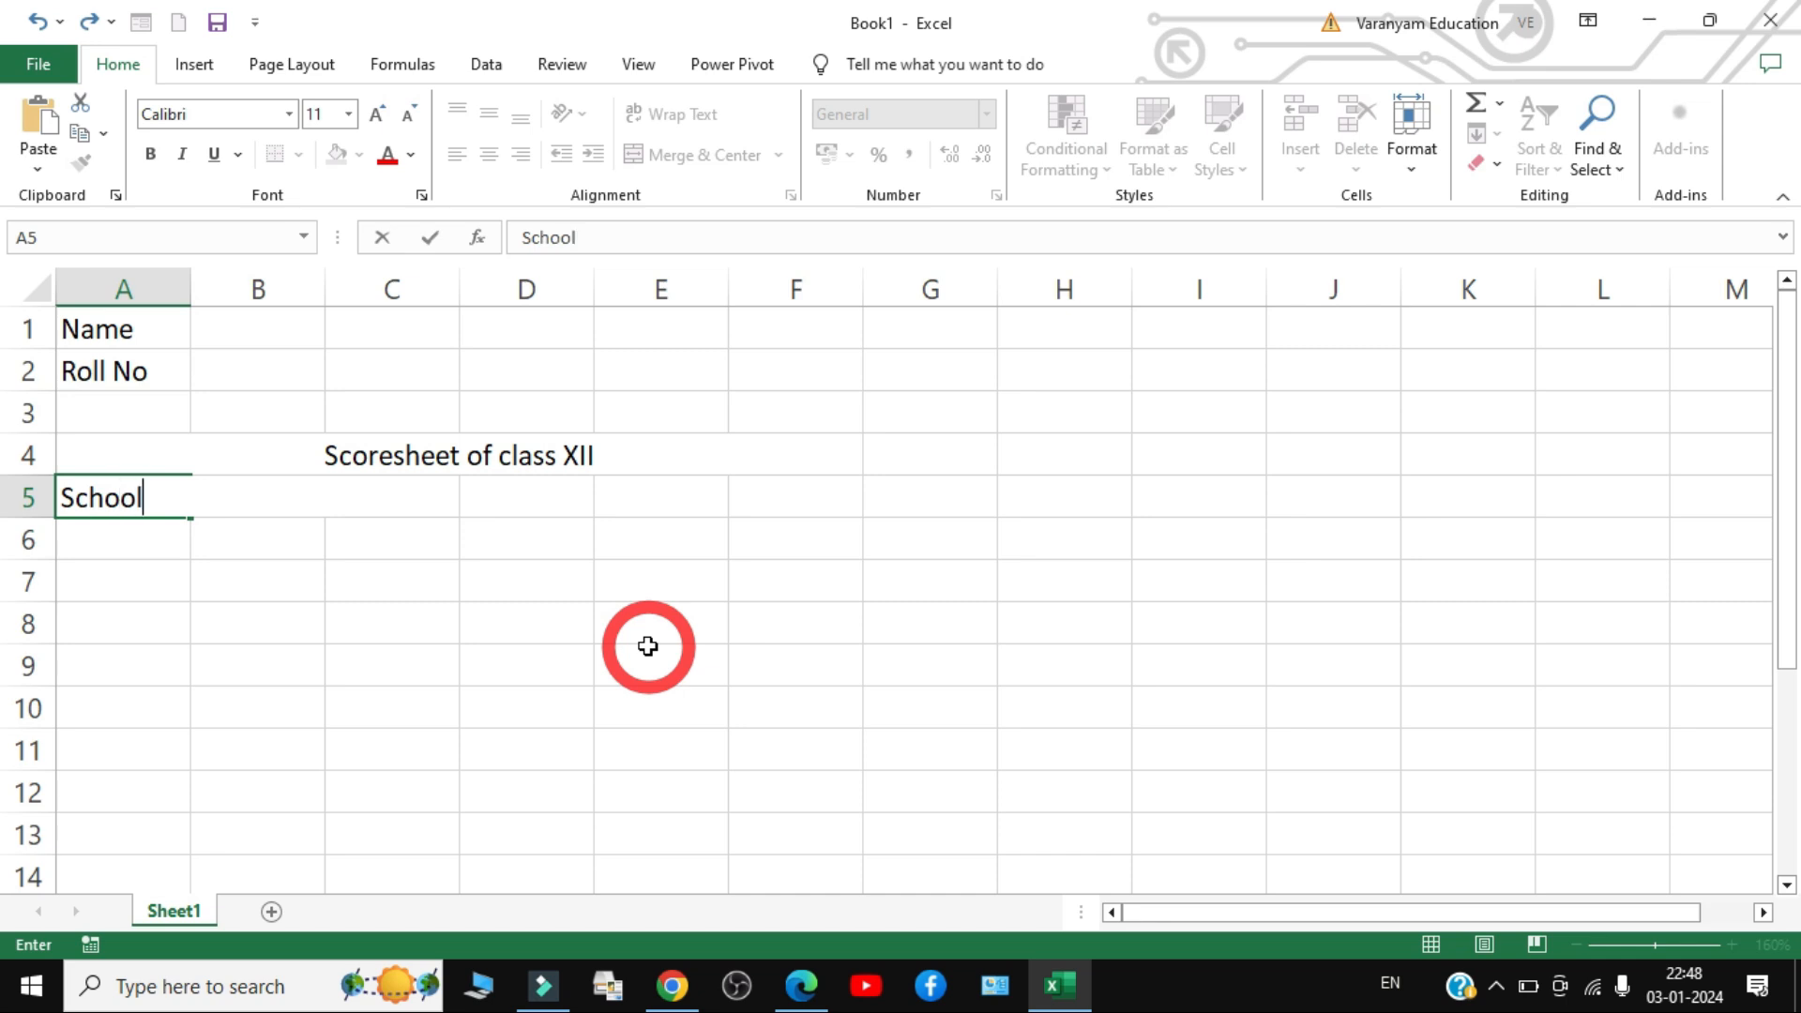
type(" Name")
key("Tab")
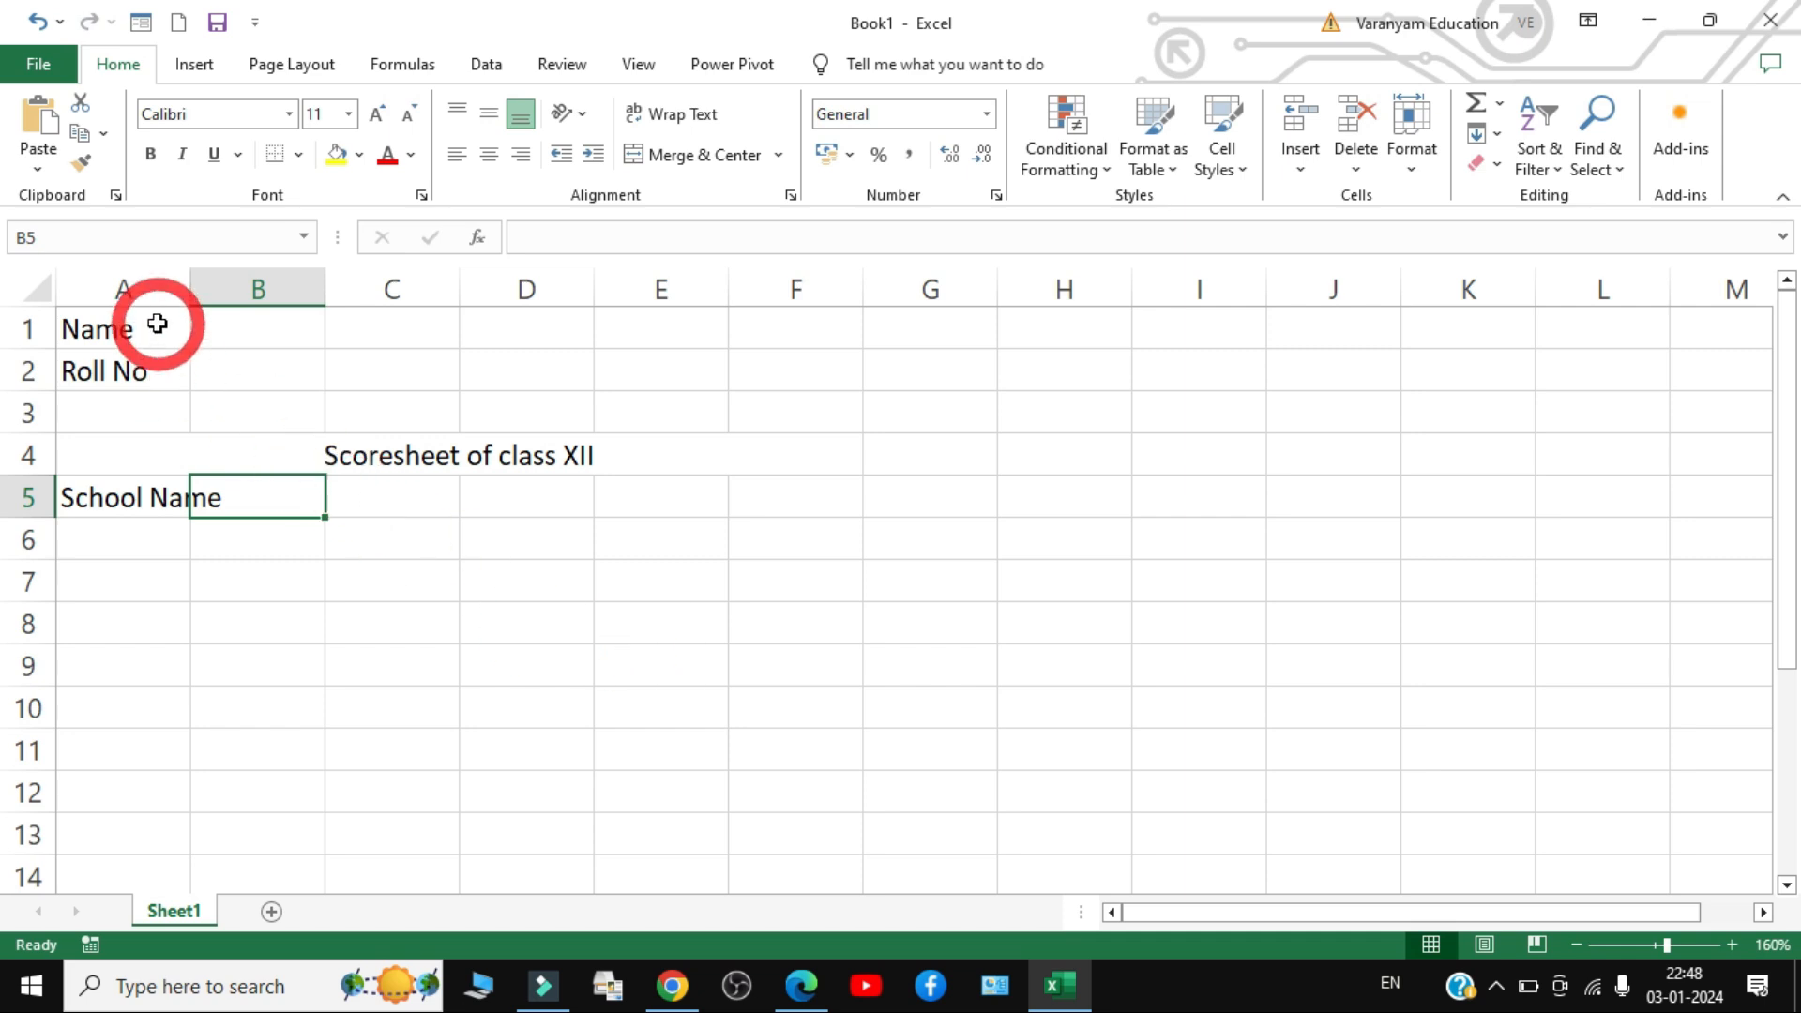
left_click_drag(191, 294, 344, 375)
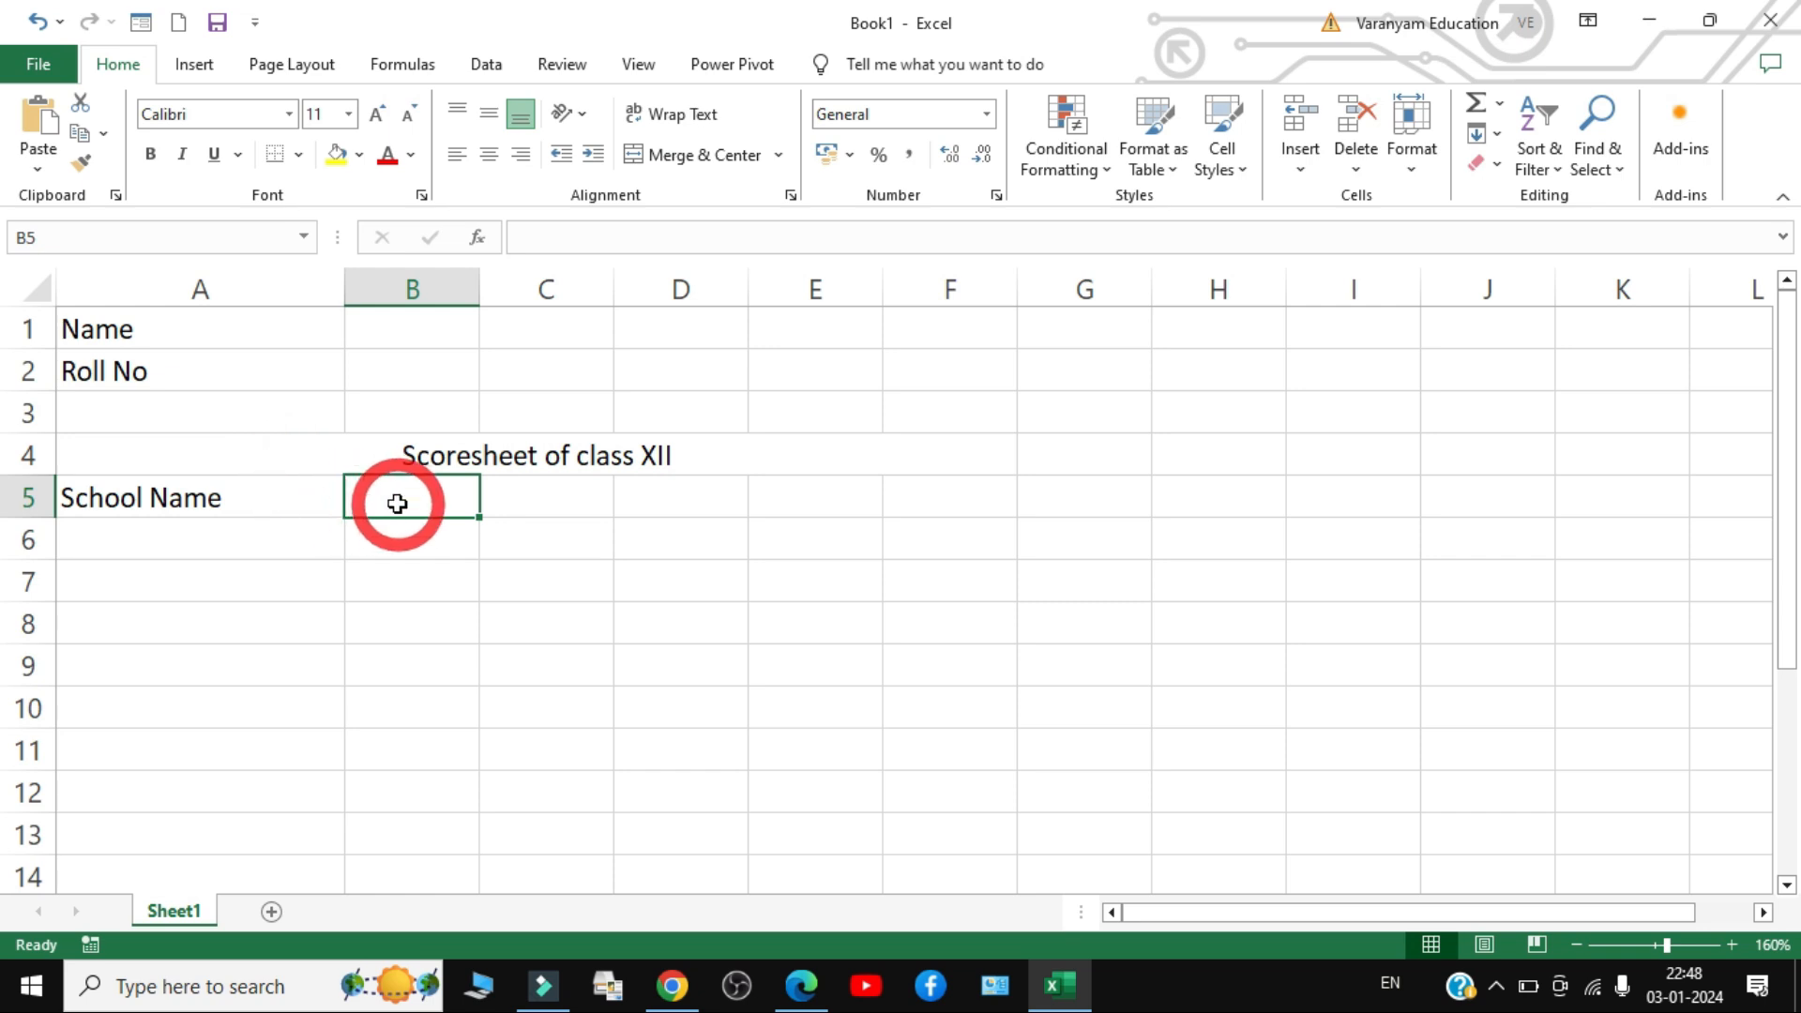
- Enter the heading "Marks in Test" in cell B5, with a line break before "Test"
type("Mar")
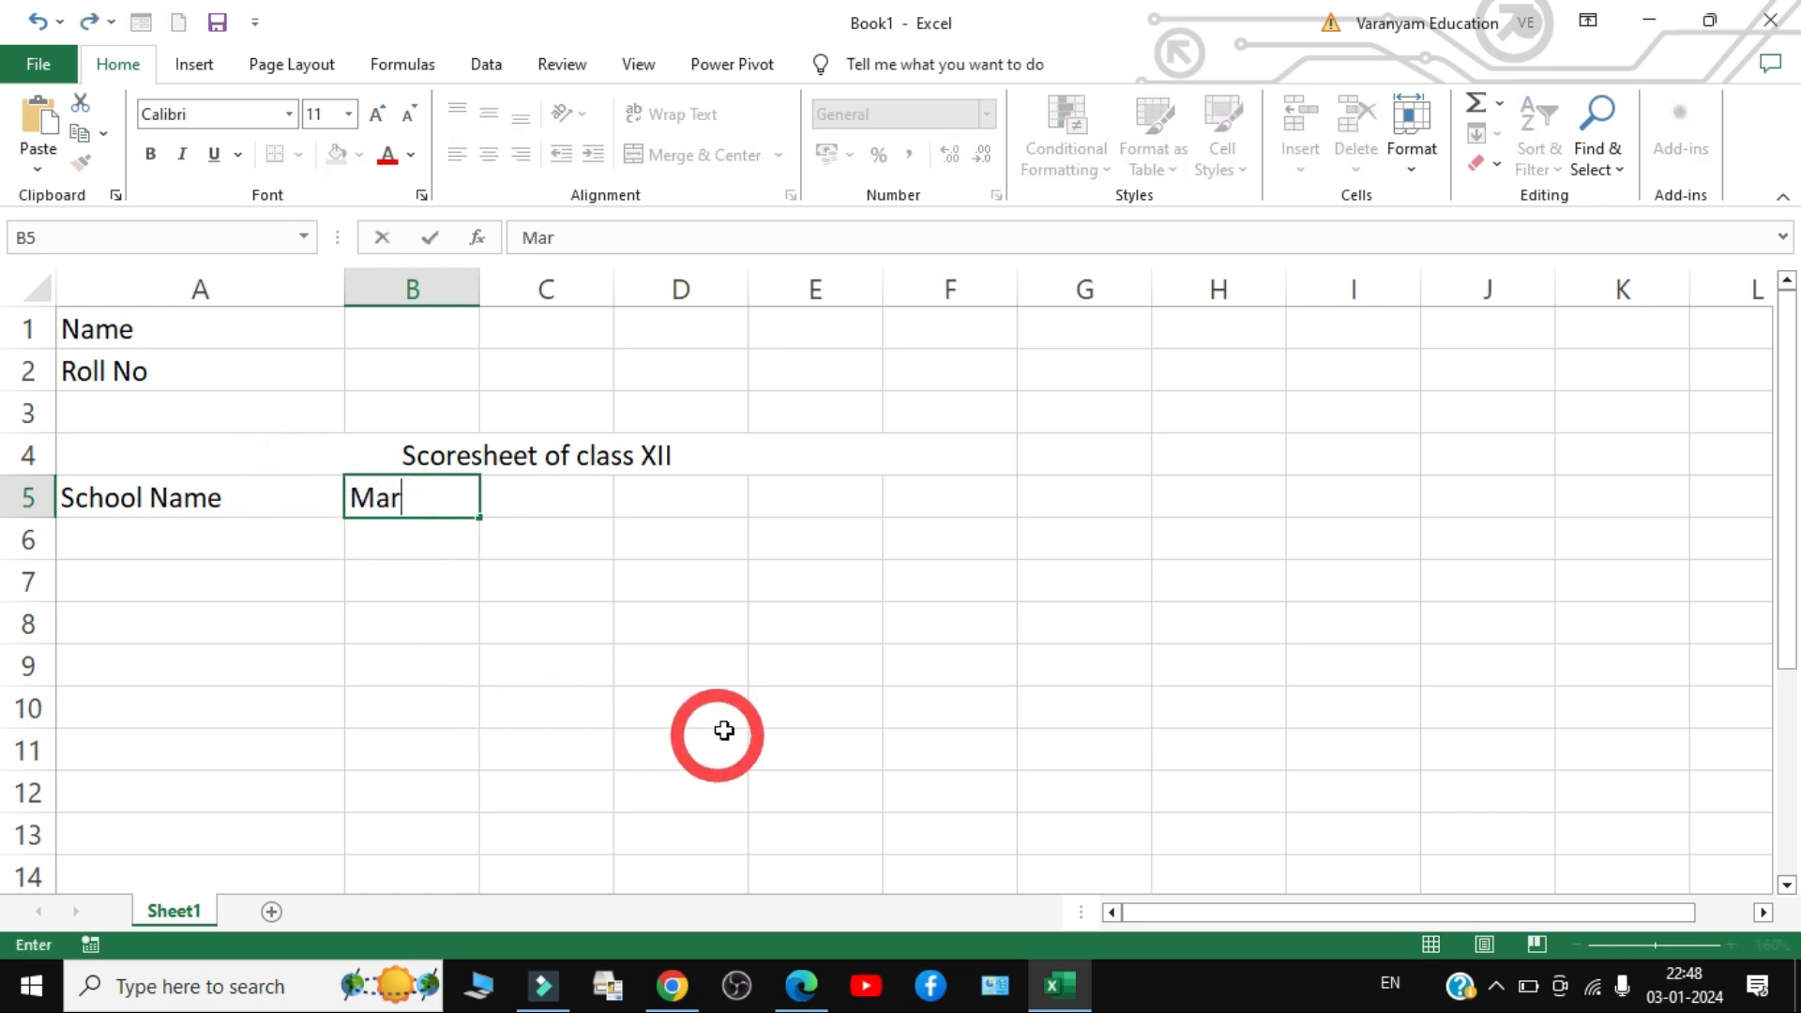
type("ks in")
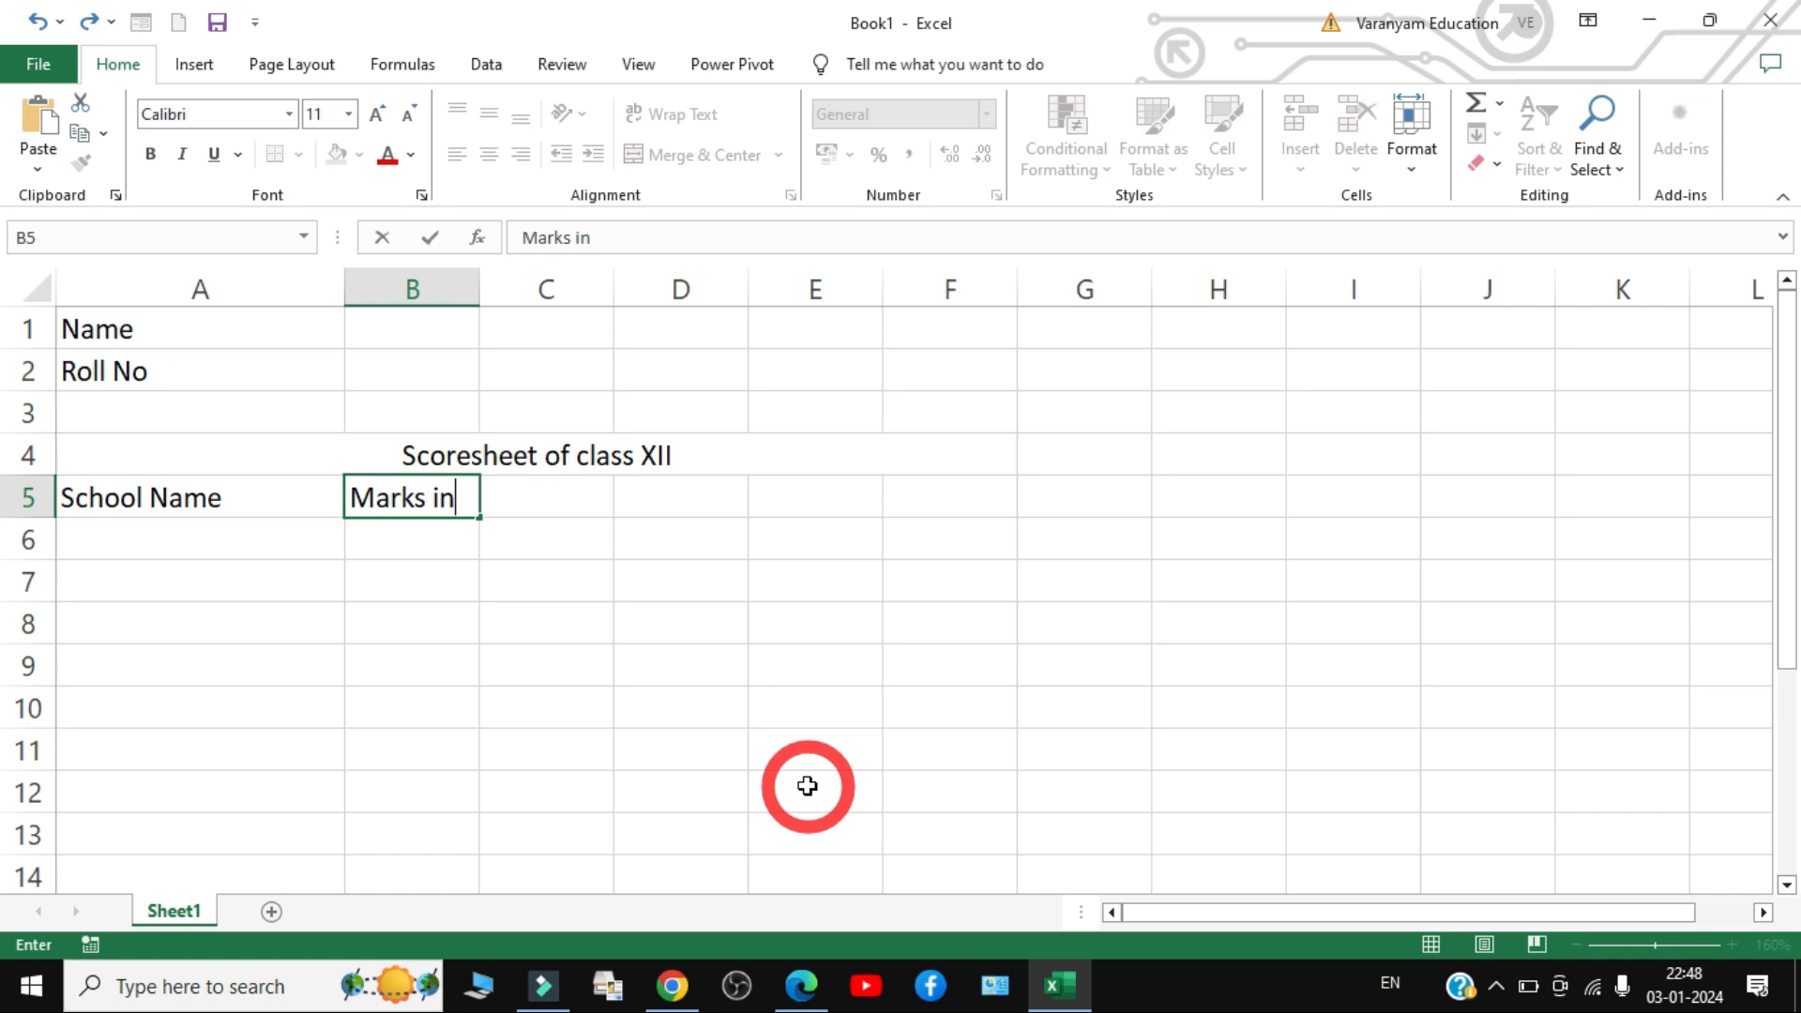
key("alt+Return")
type("Test")
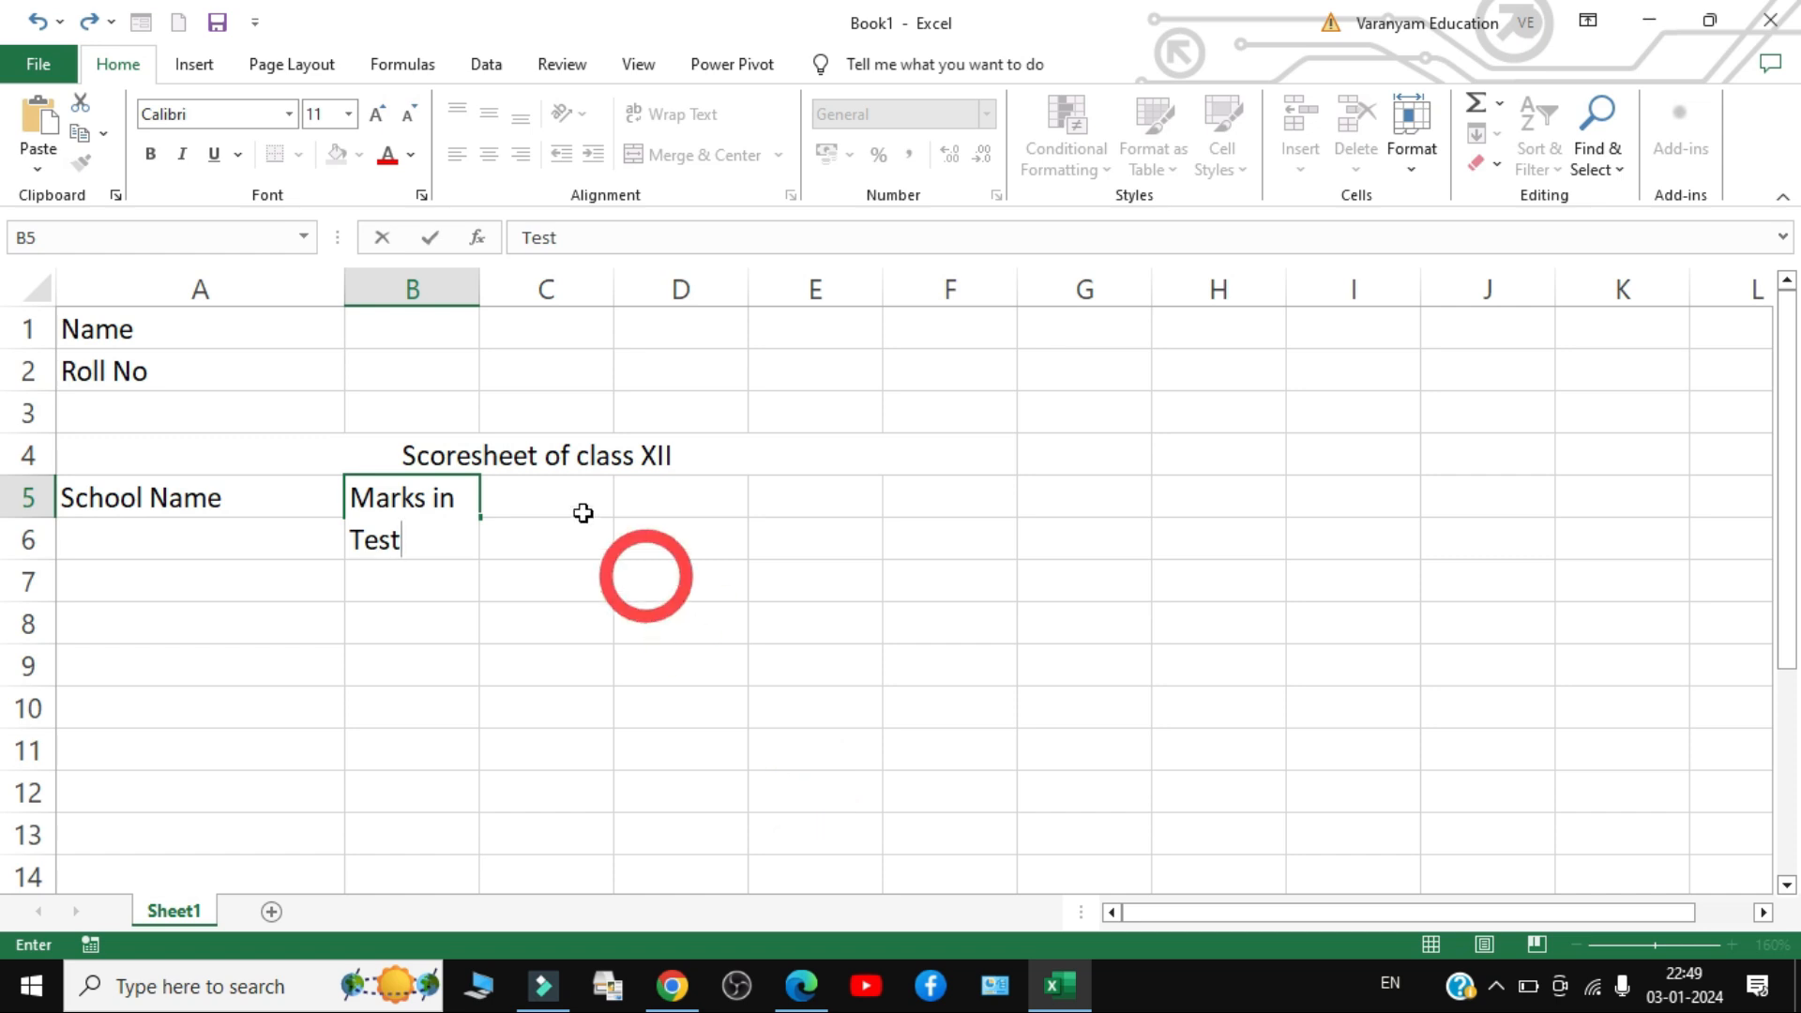
key("Tab")
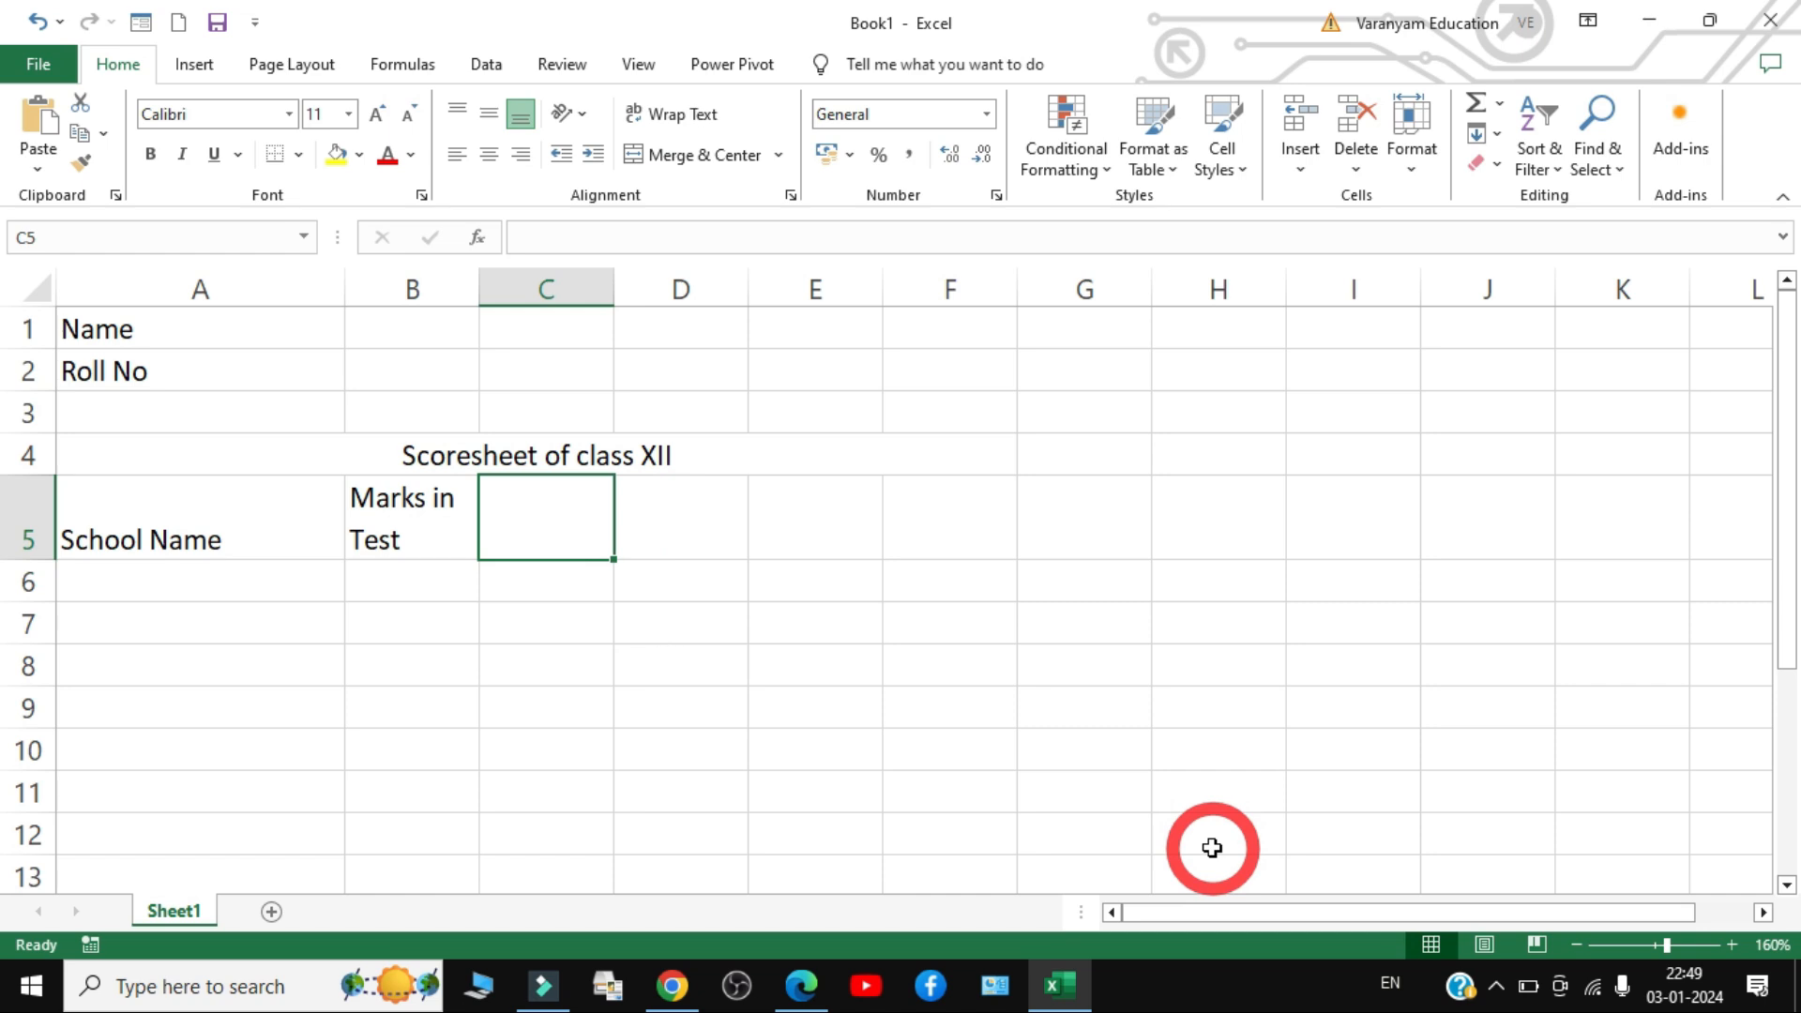
- Enter the heading "Marks in practical Exam" in cell C5 on three lines, breaking before "practical" and before "Exam"
type("M")
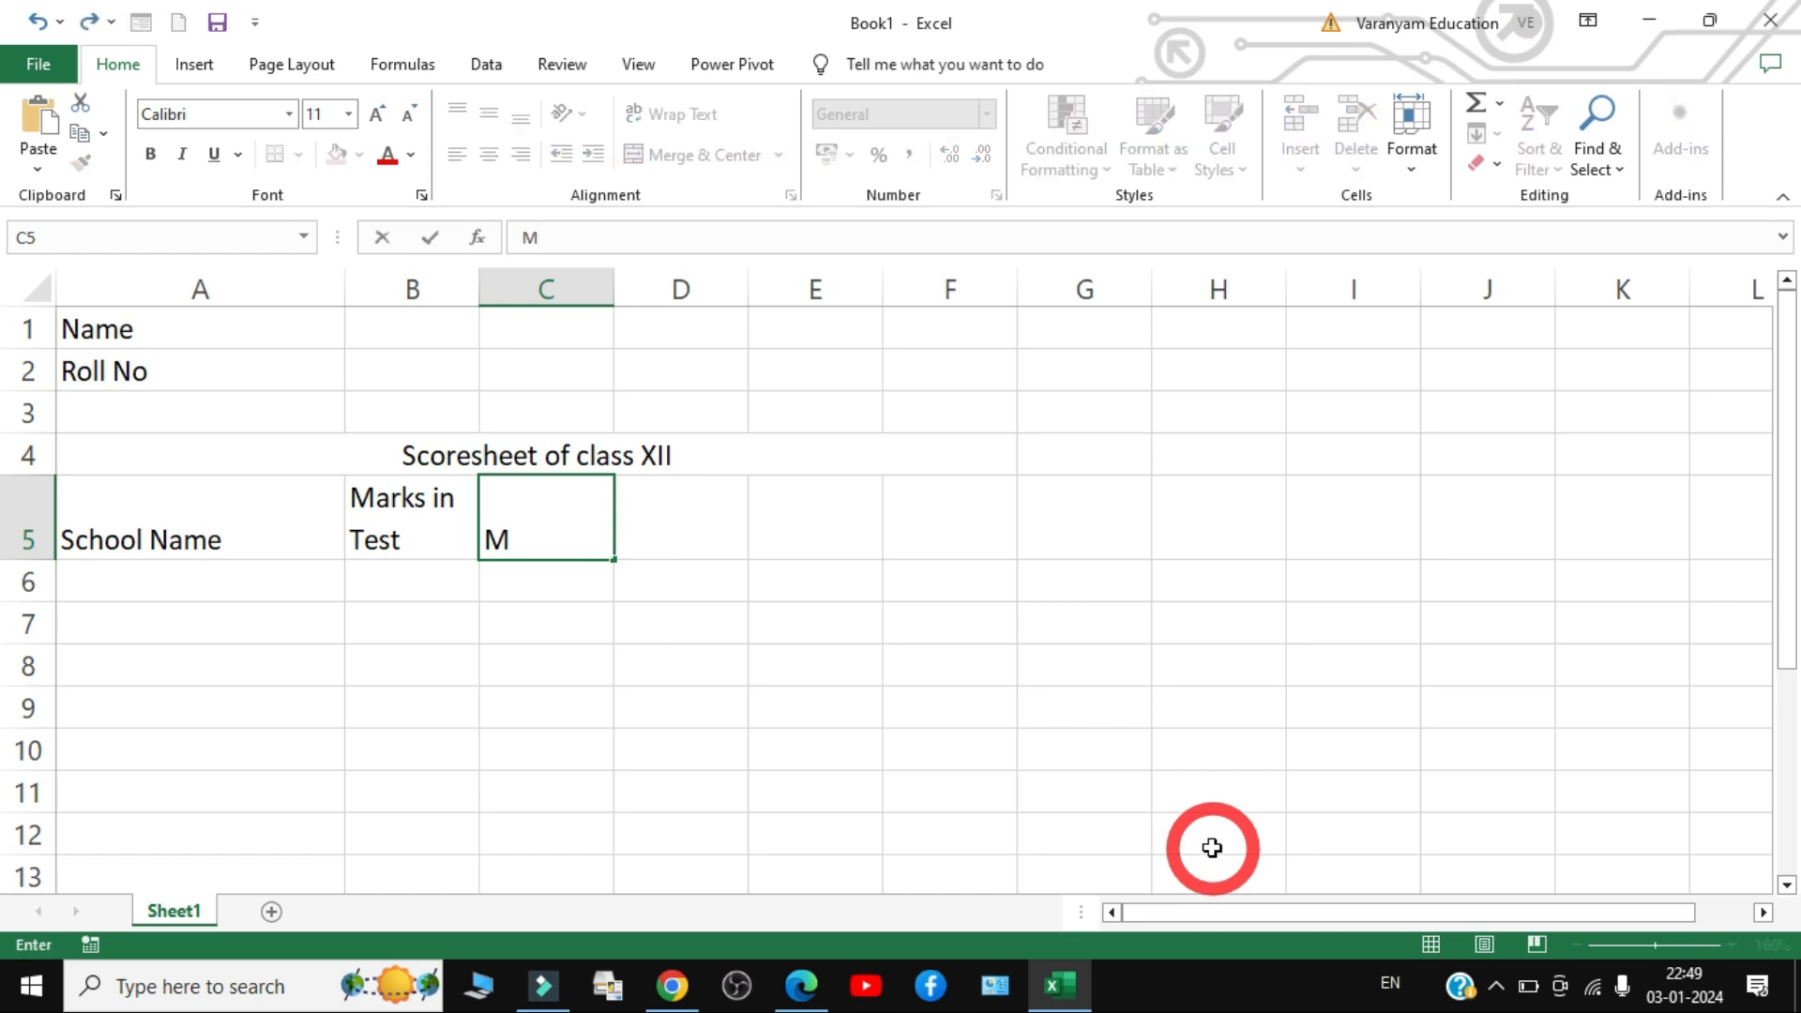
type("arks in")
key("alt+Return")
type("P")
key("BackSpace")
type("practical")
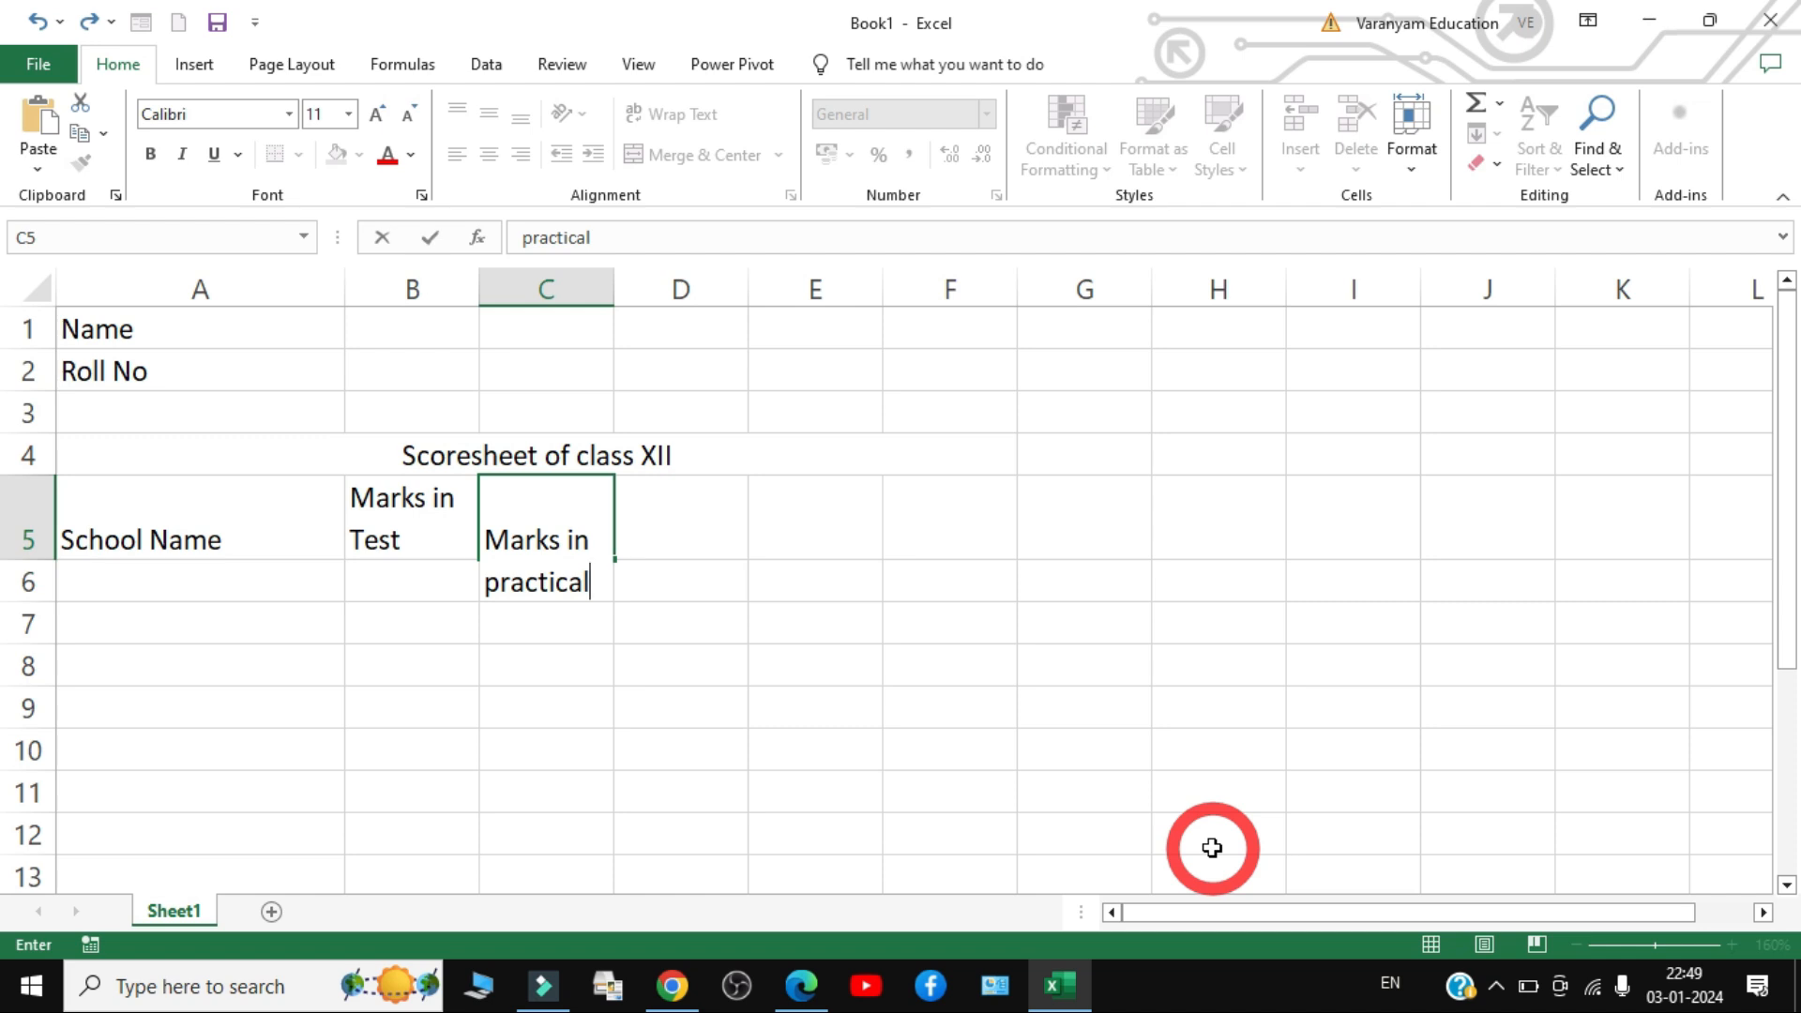
key("alt+Return")
type("Exam")
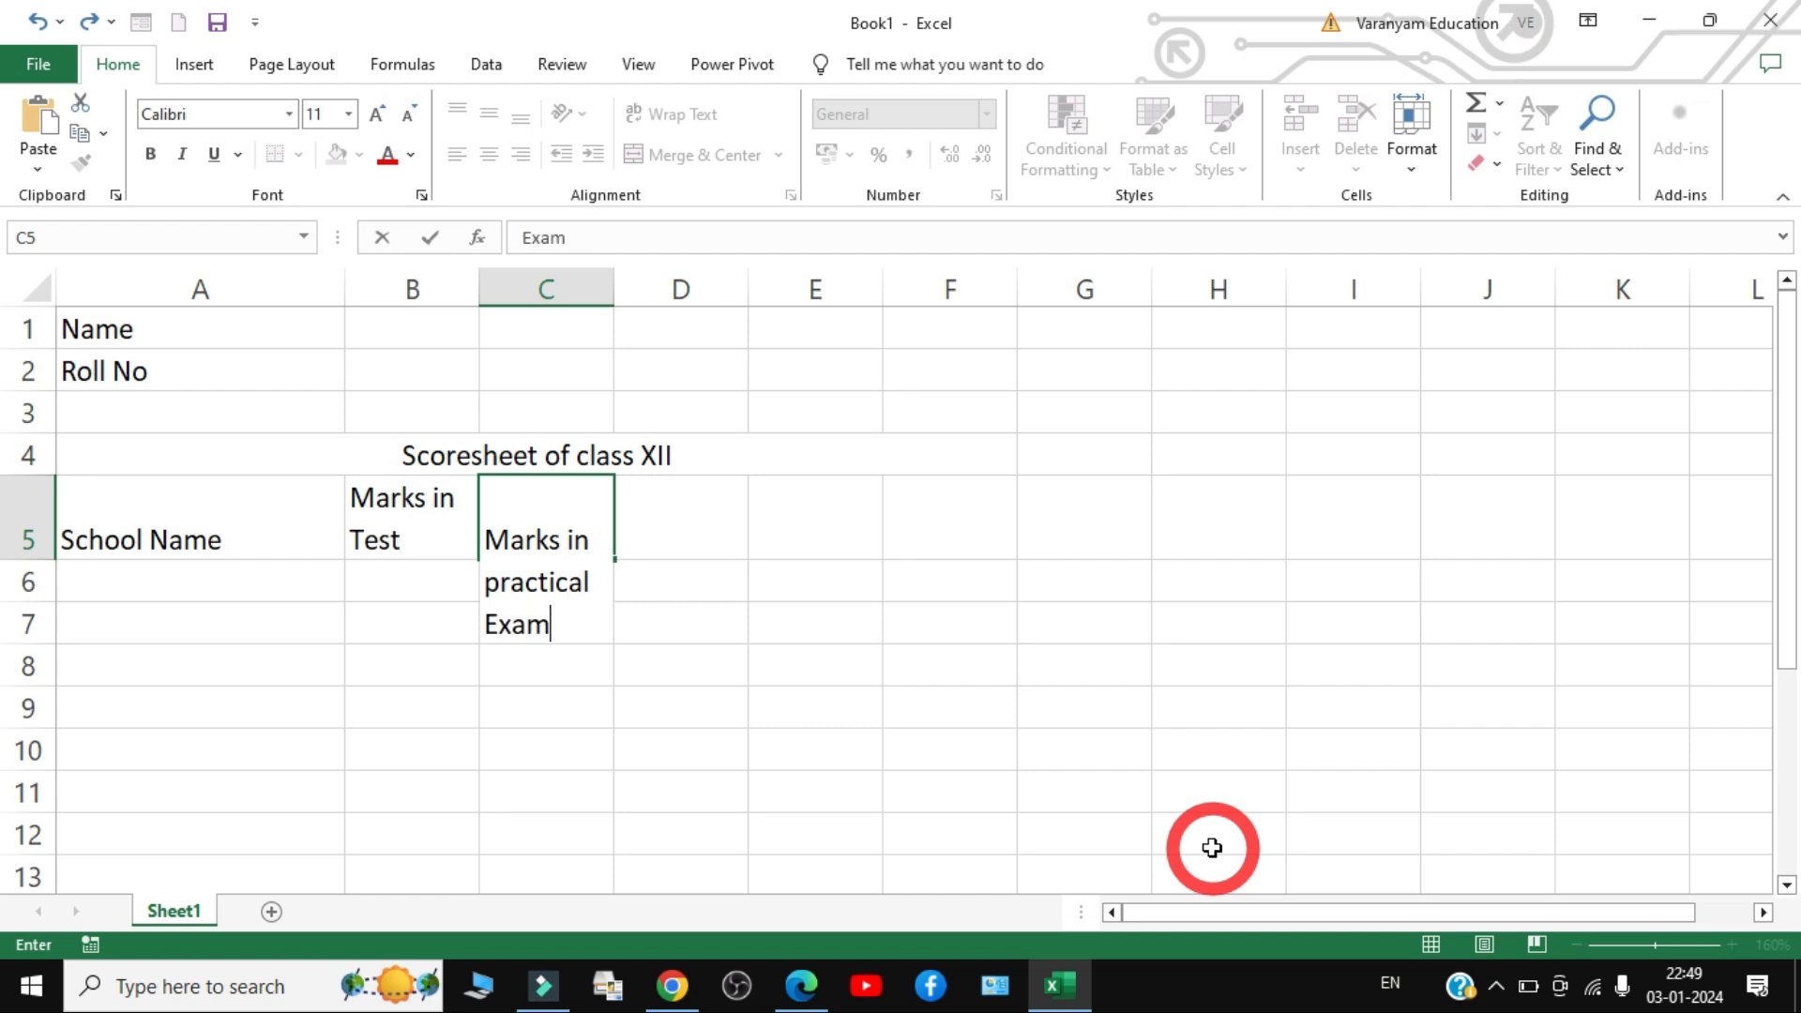
key("Tab")
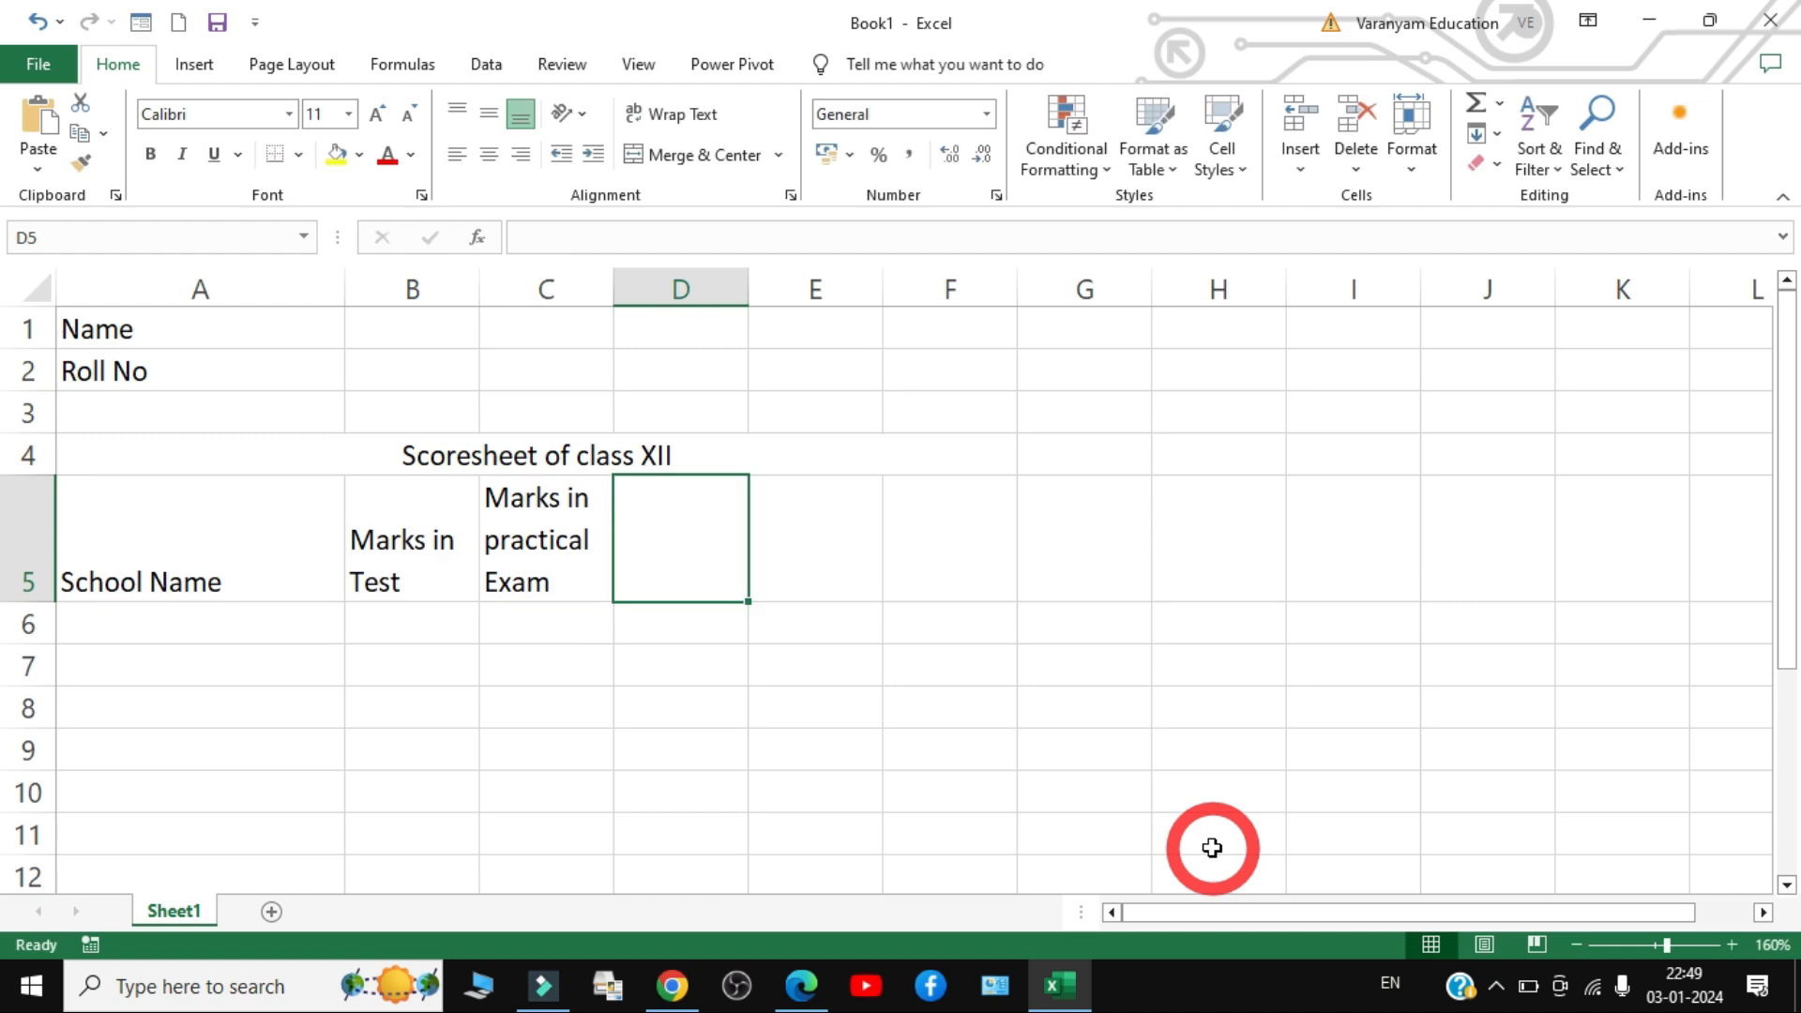
- Enter the heading "Total Student" in cell D5
type("T")
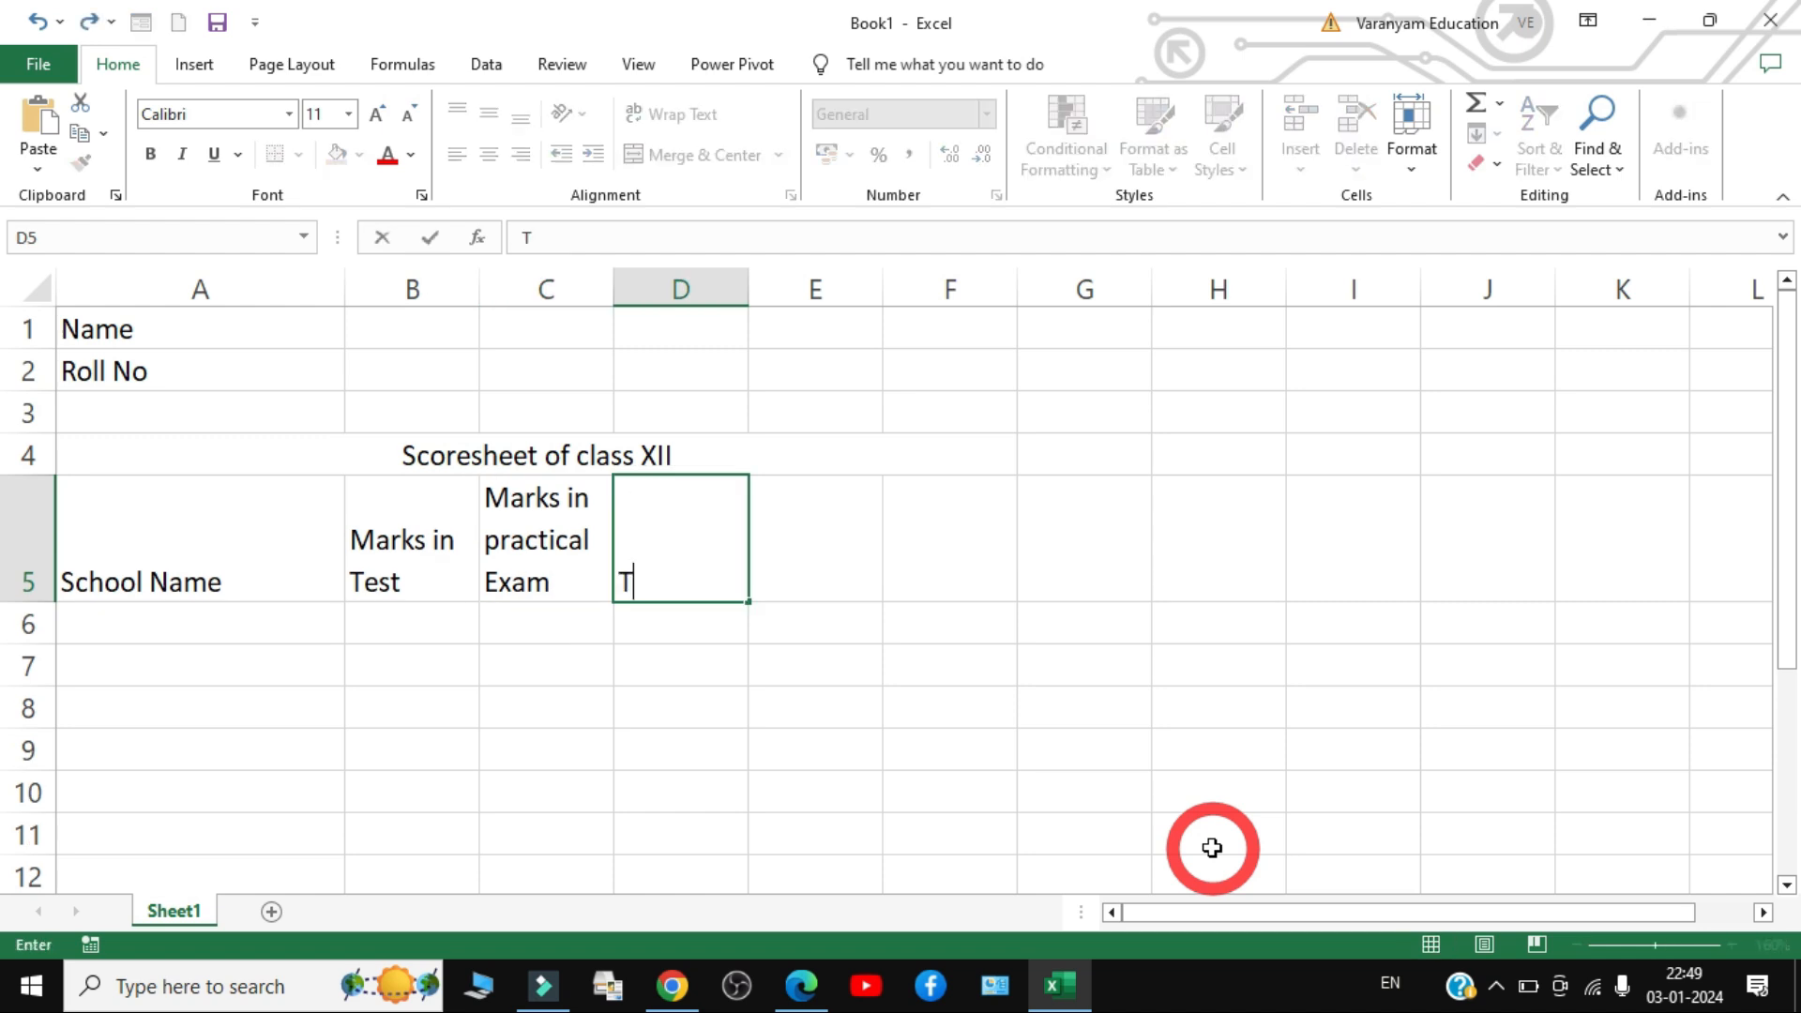
type("otal Student")
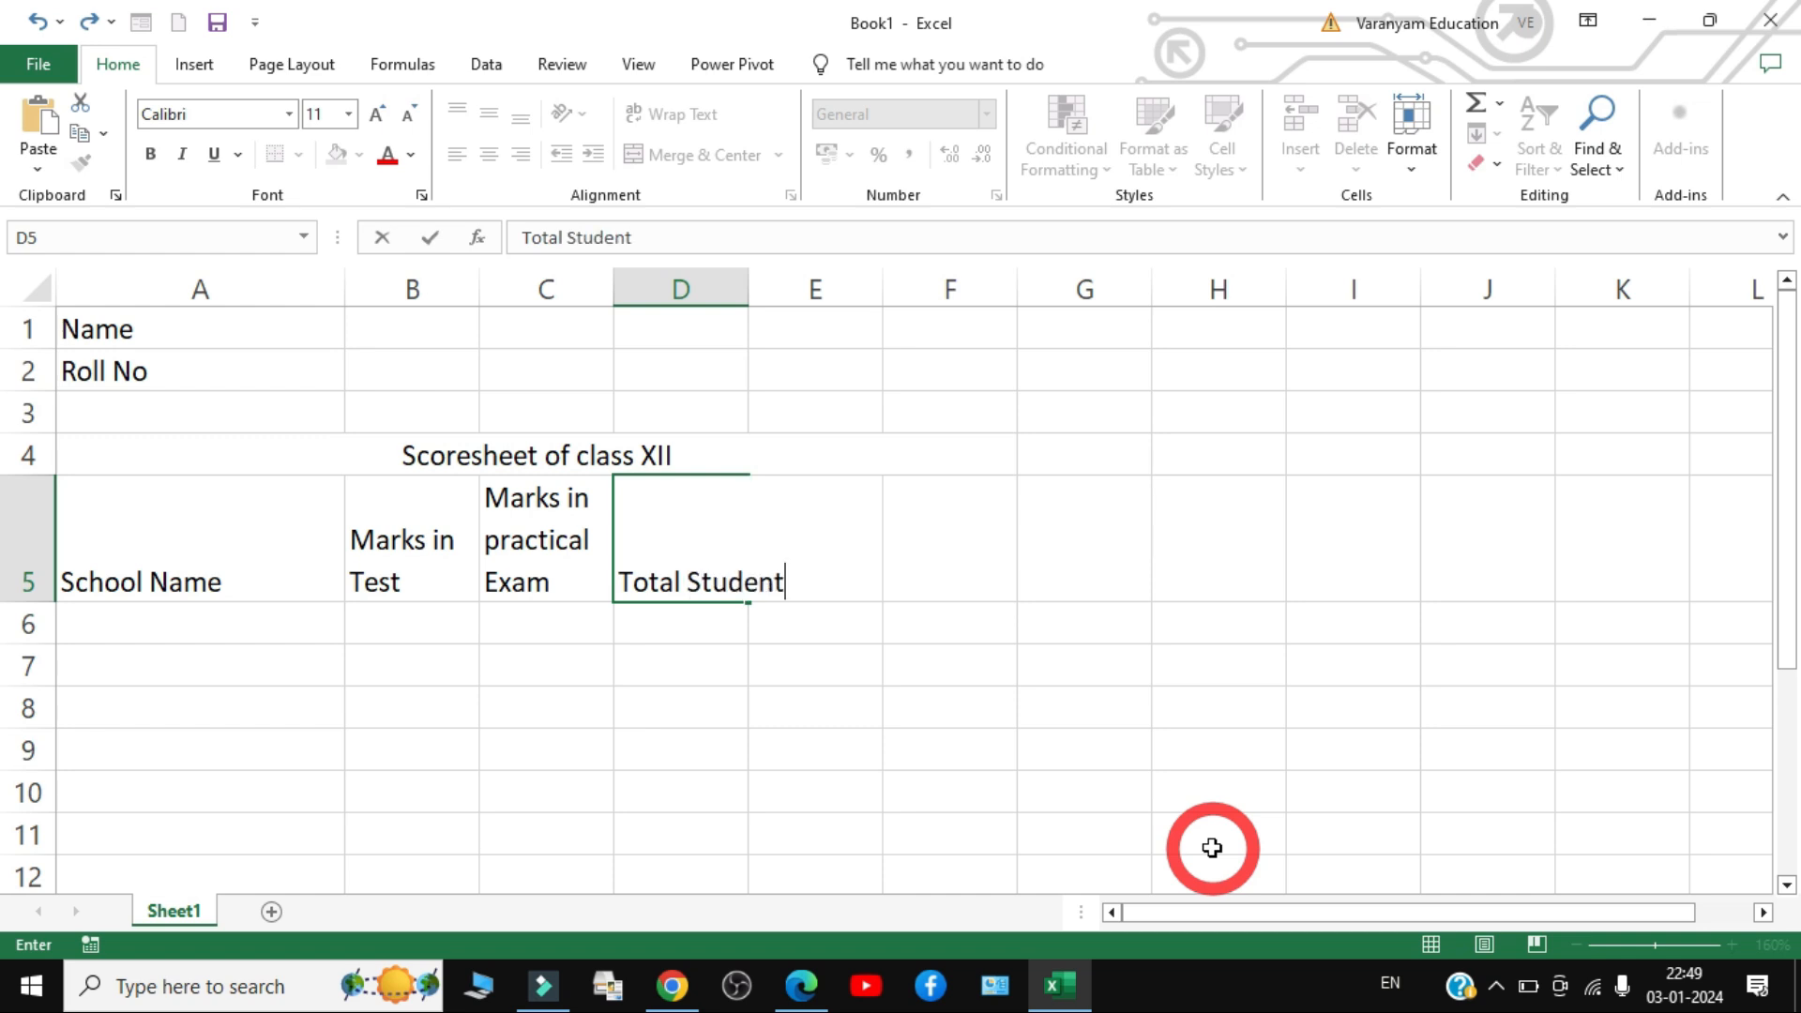
key("Tab")
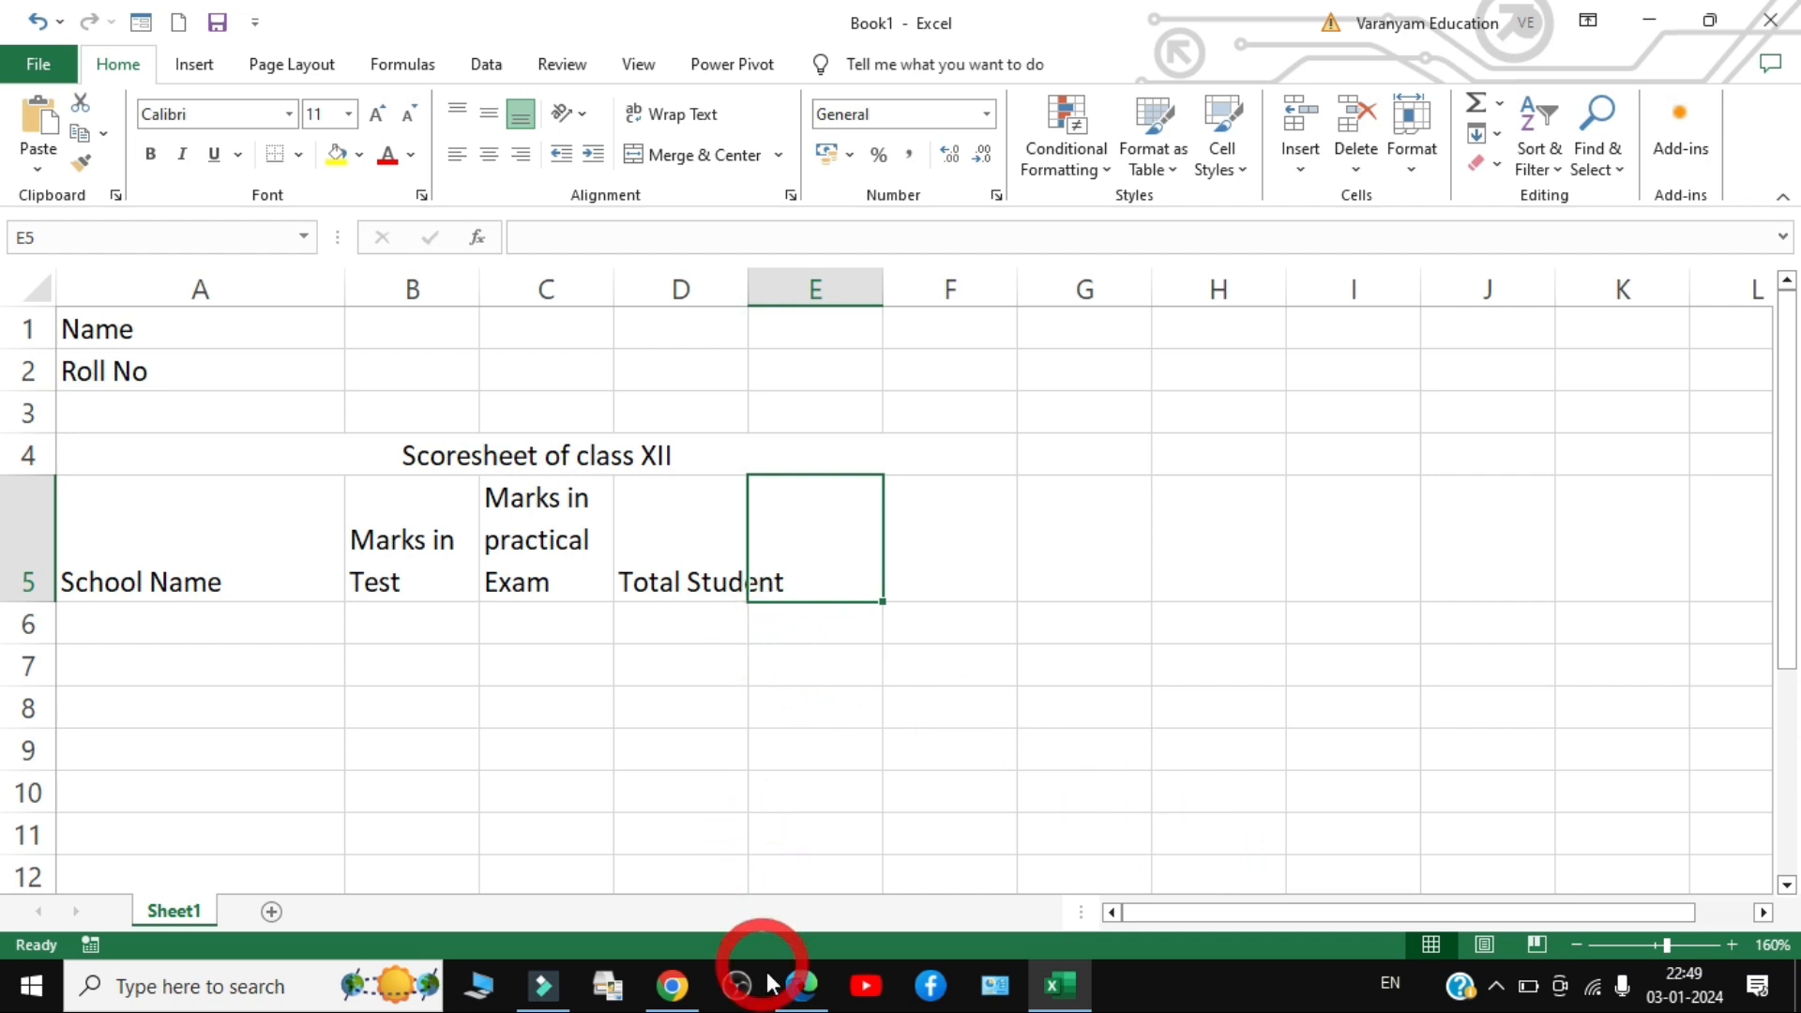
- Circle the "Total student" heading in red in the PDF in Edge, then widen column D in Excel to fit its heading
left_click(800, 985)
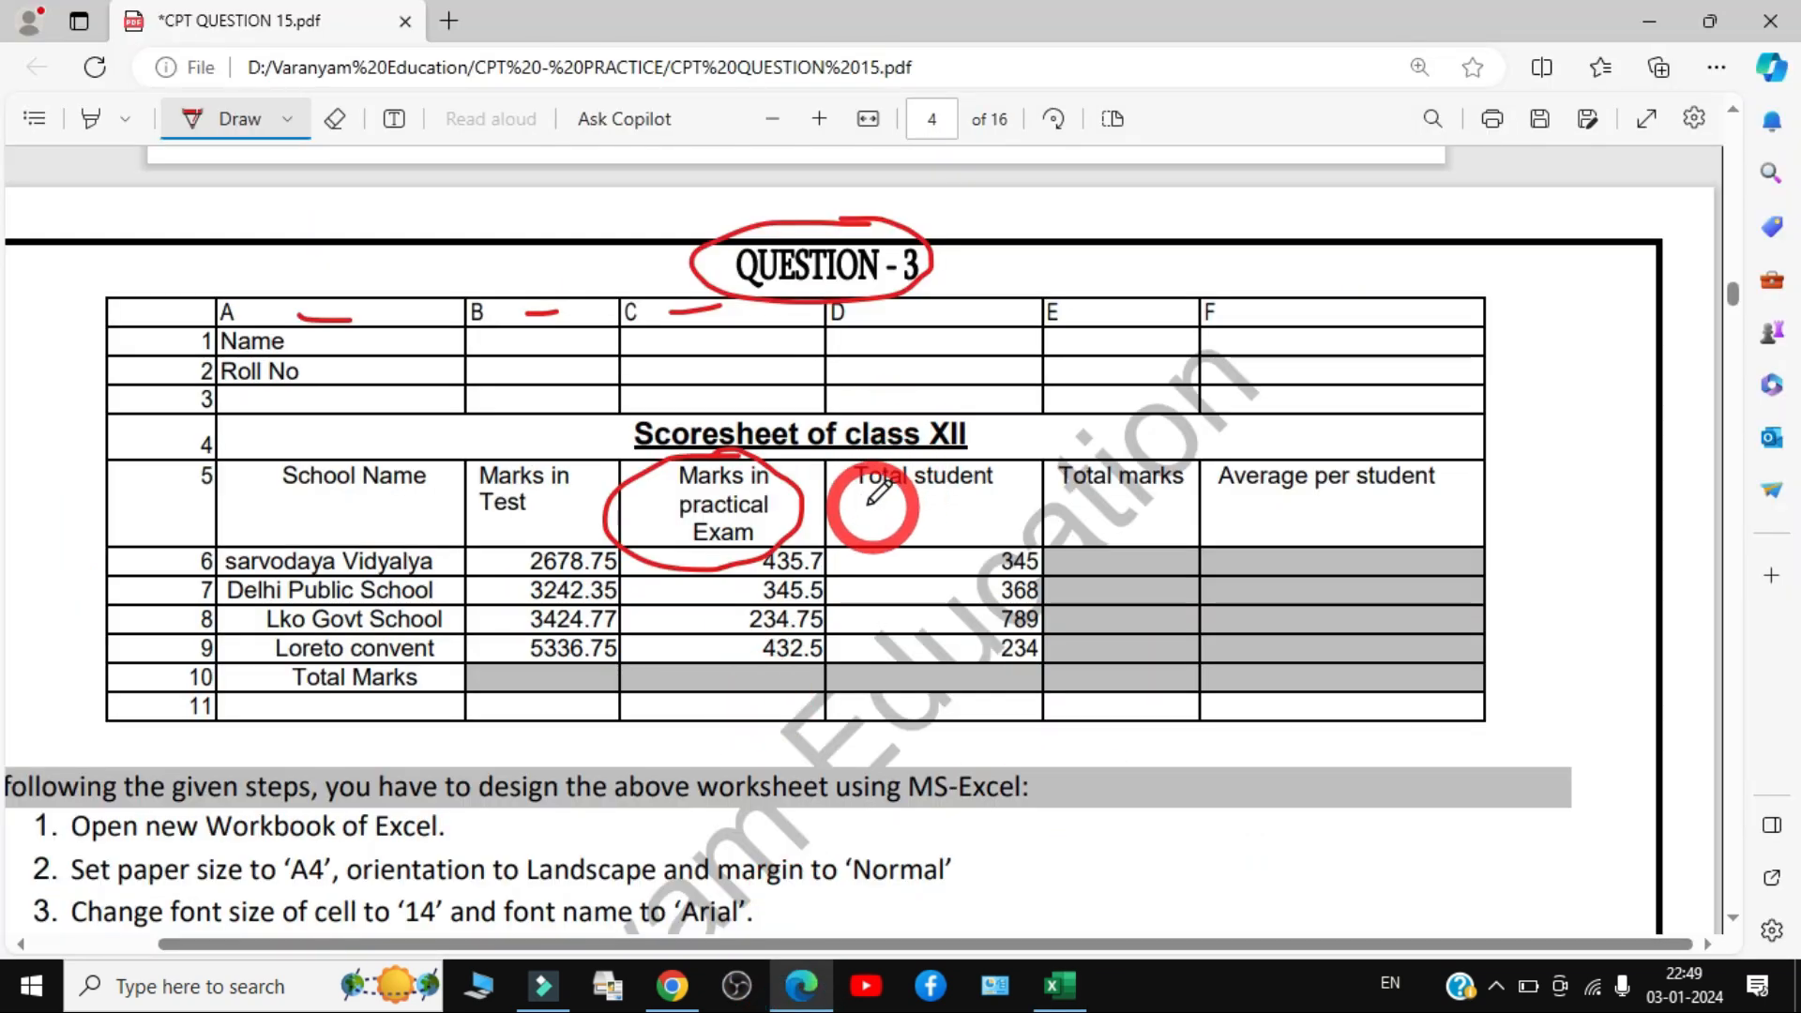
mouse_move(861, 500)
left_mouse_down()
mouse_move(1020, 497)
mouse_move(1013, 460)
mouse_move(882, 445)
mouse_move(852, 516)
left_mouse_up()
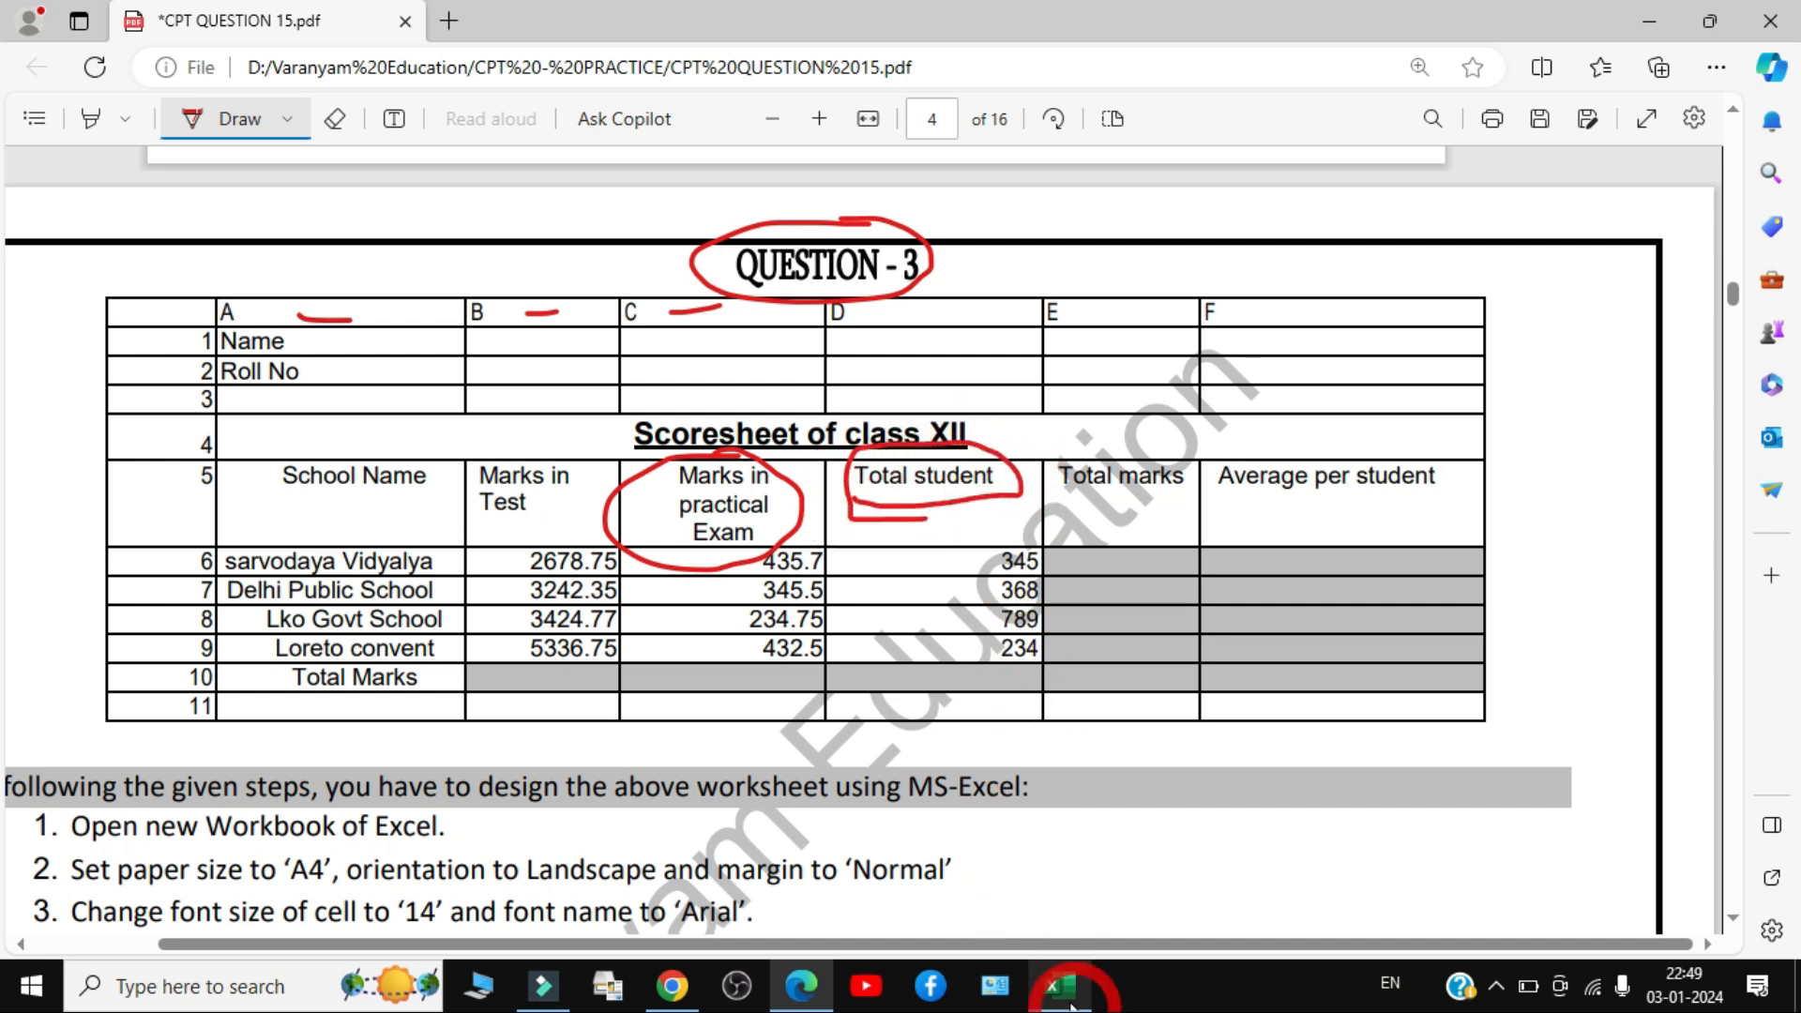
left_click(1065, 985)
left_click(716, 534)
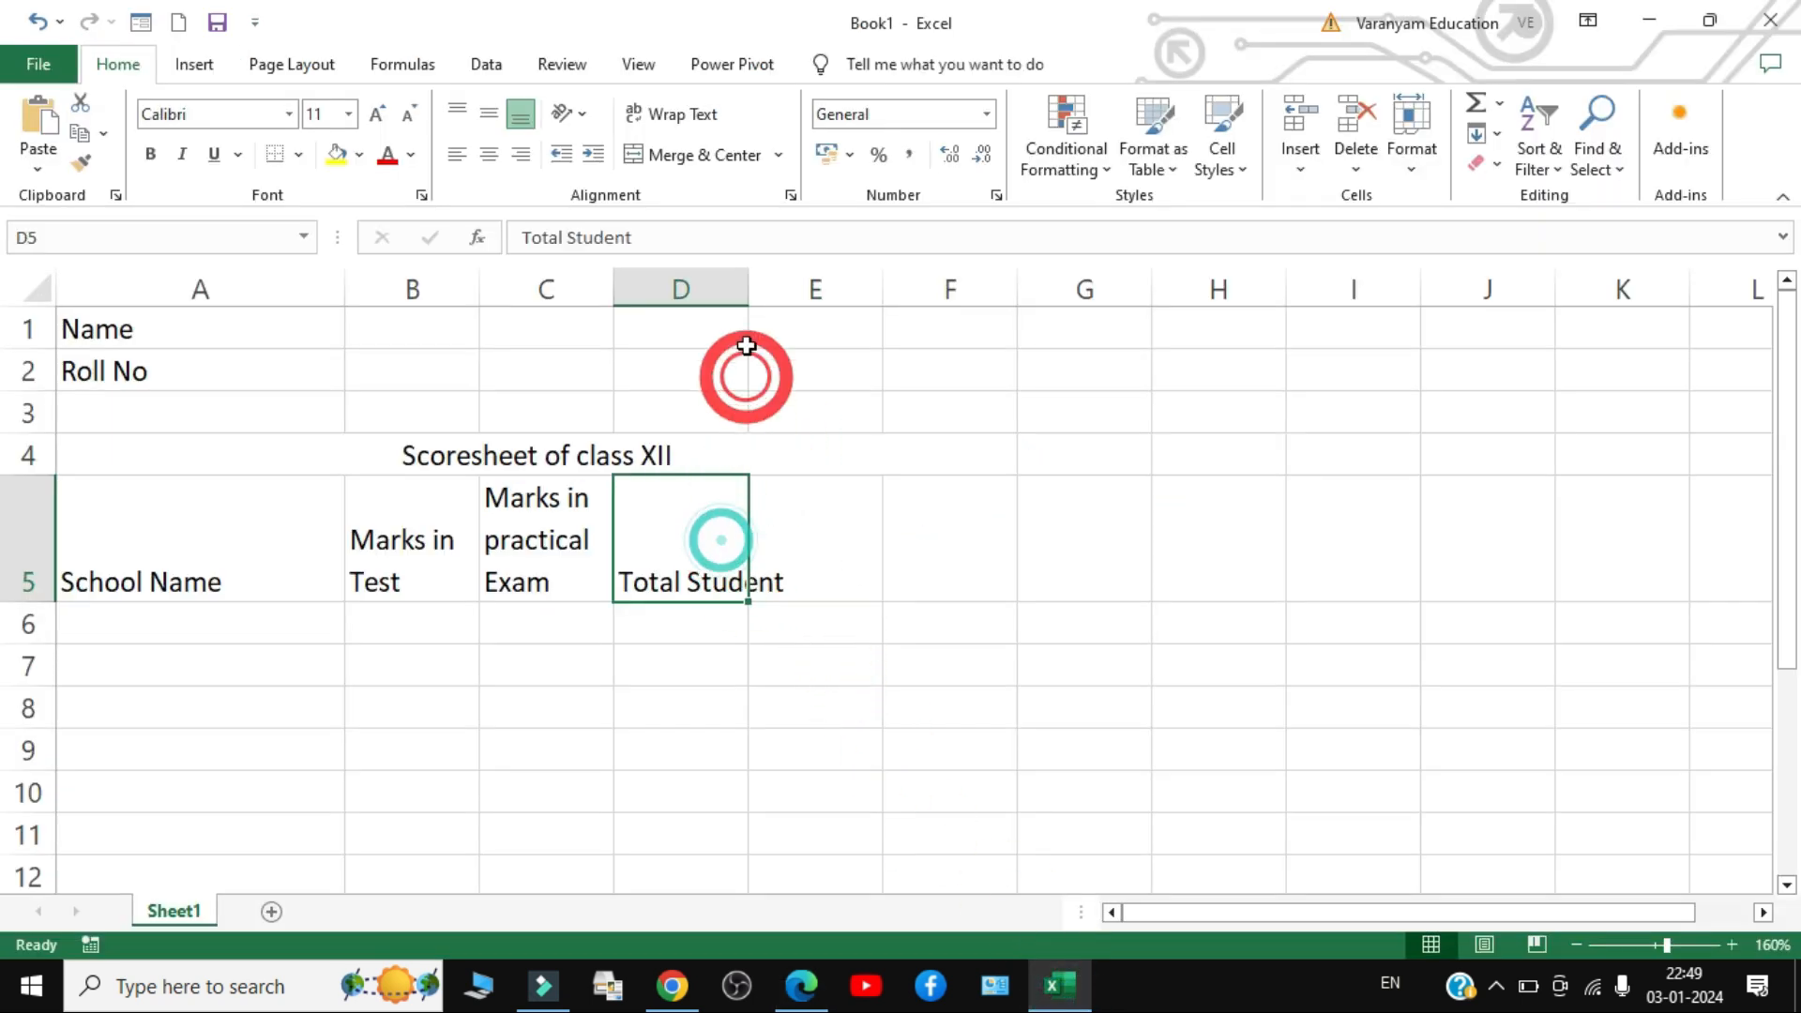
left_click_drag(748, 287, 818, 334)
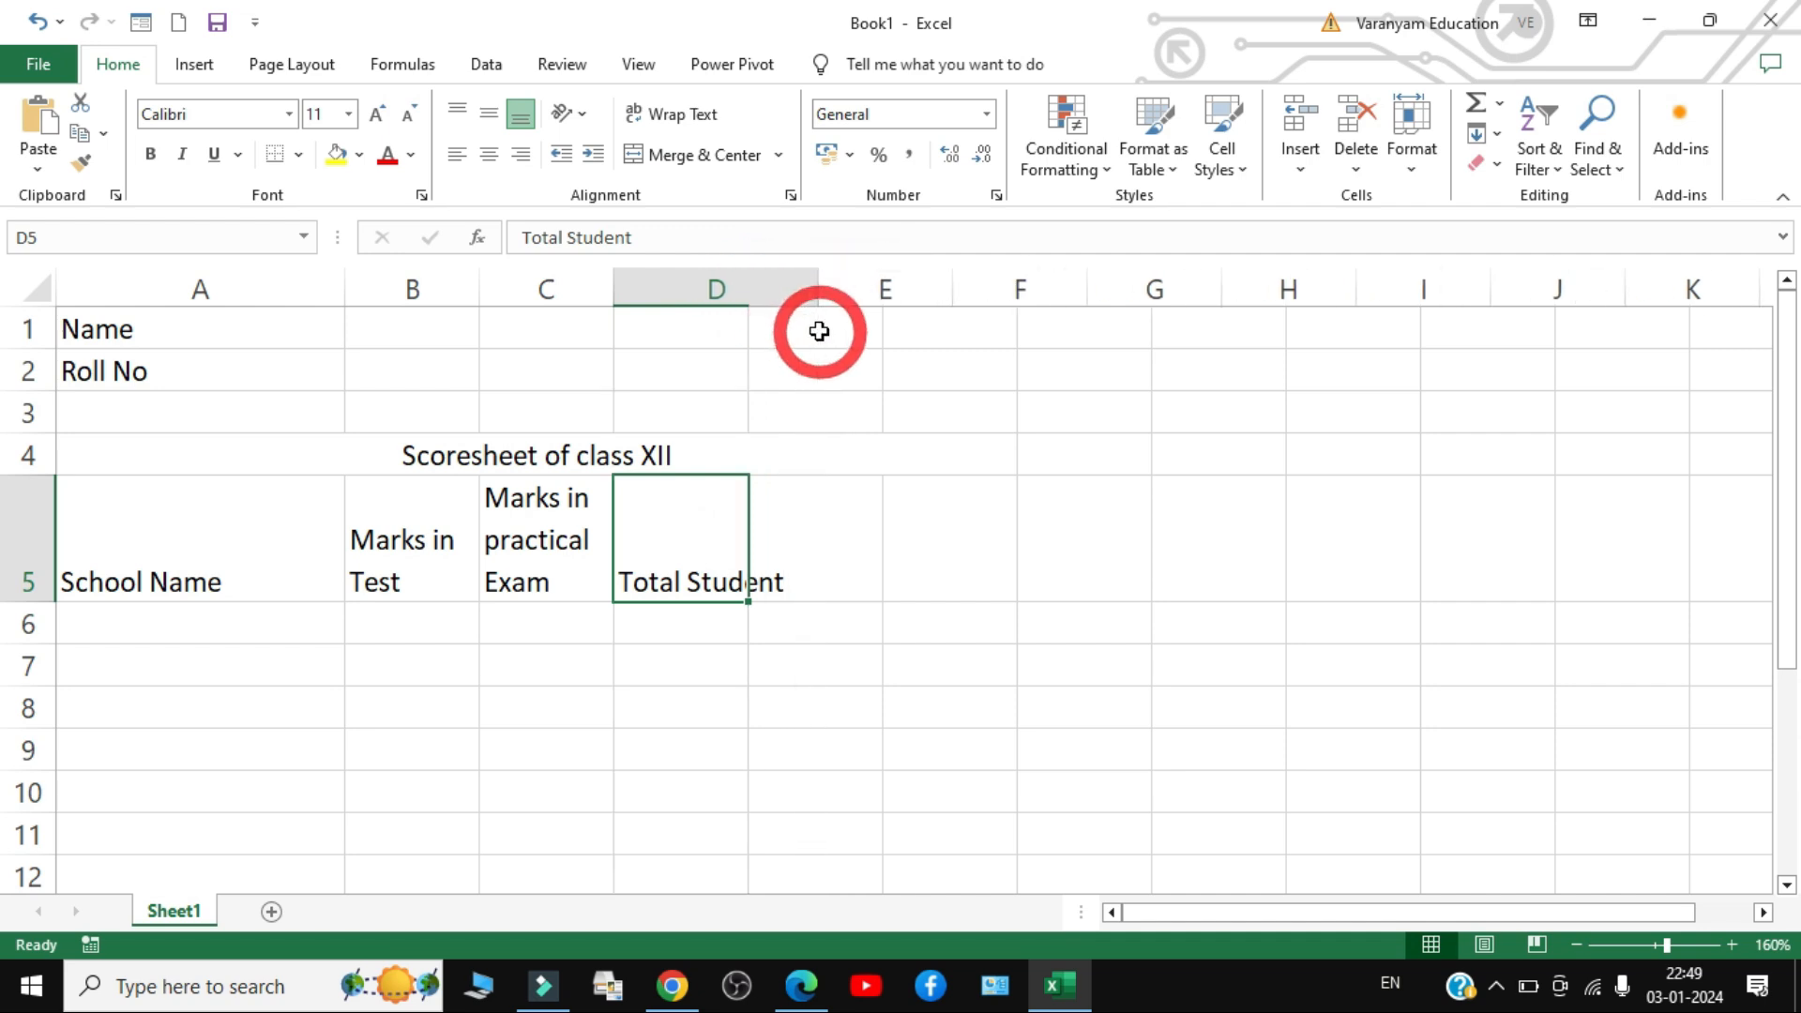
left_click(861, 561)
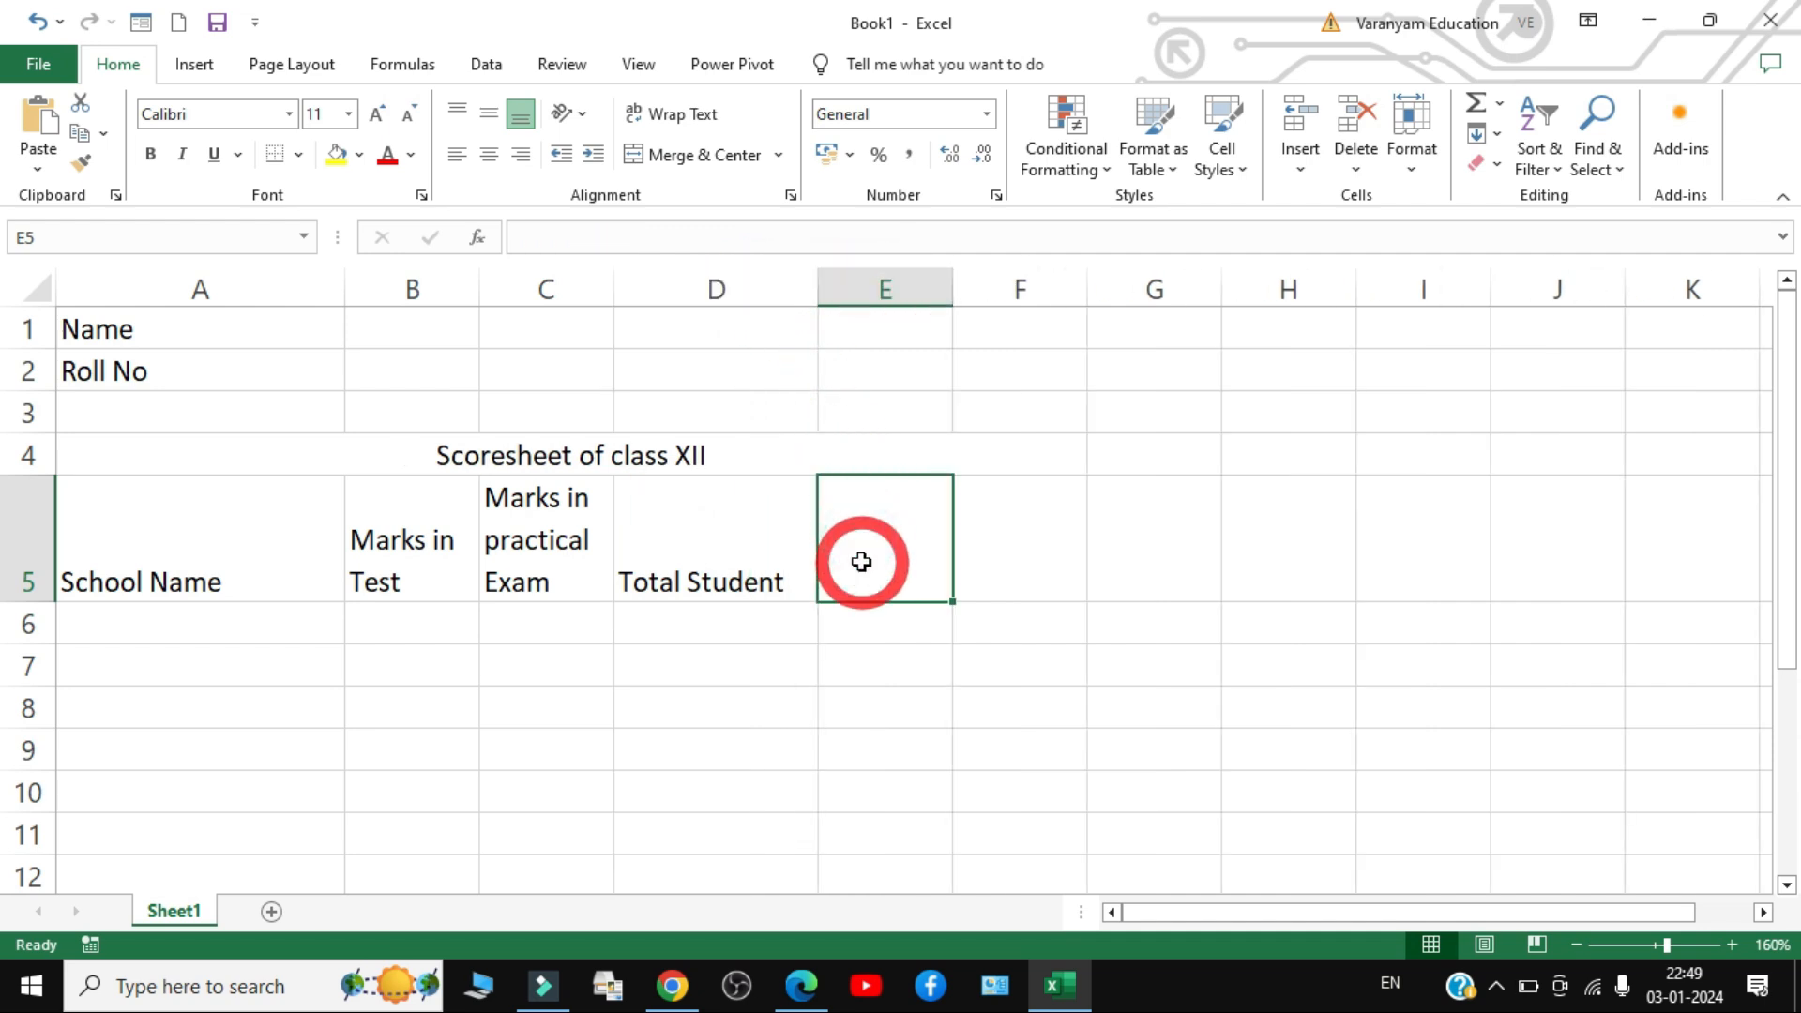
- Switch to the PDF in Edge, turn off drawing and highlight instruction 8, "Adjust Height and Width of cells as required.", in yellow
left_click(801, 985)
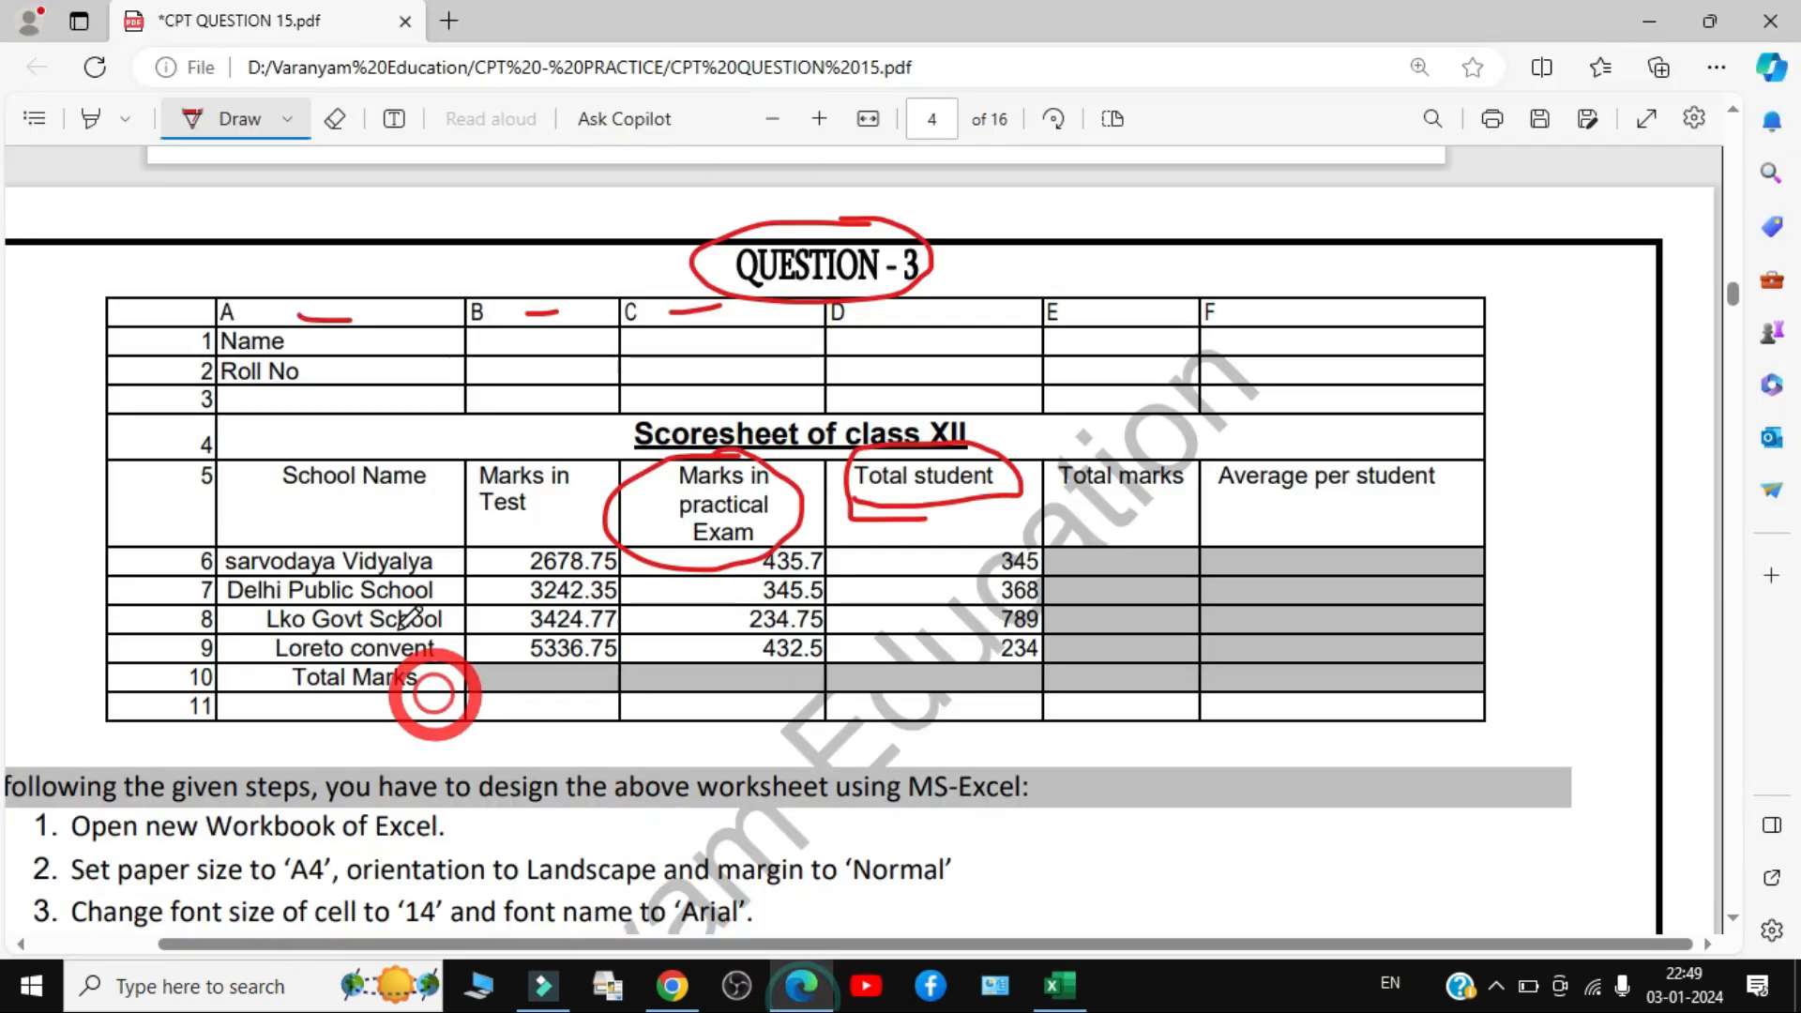
left_click(217, 119)
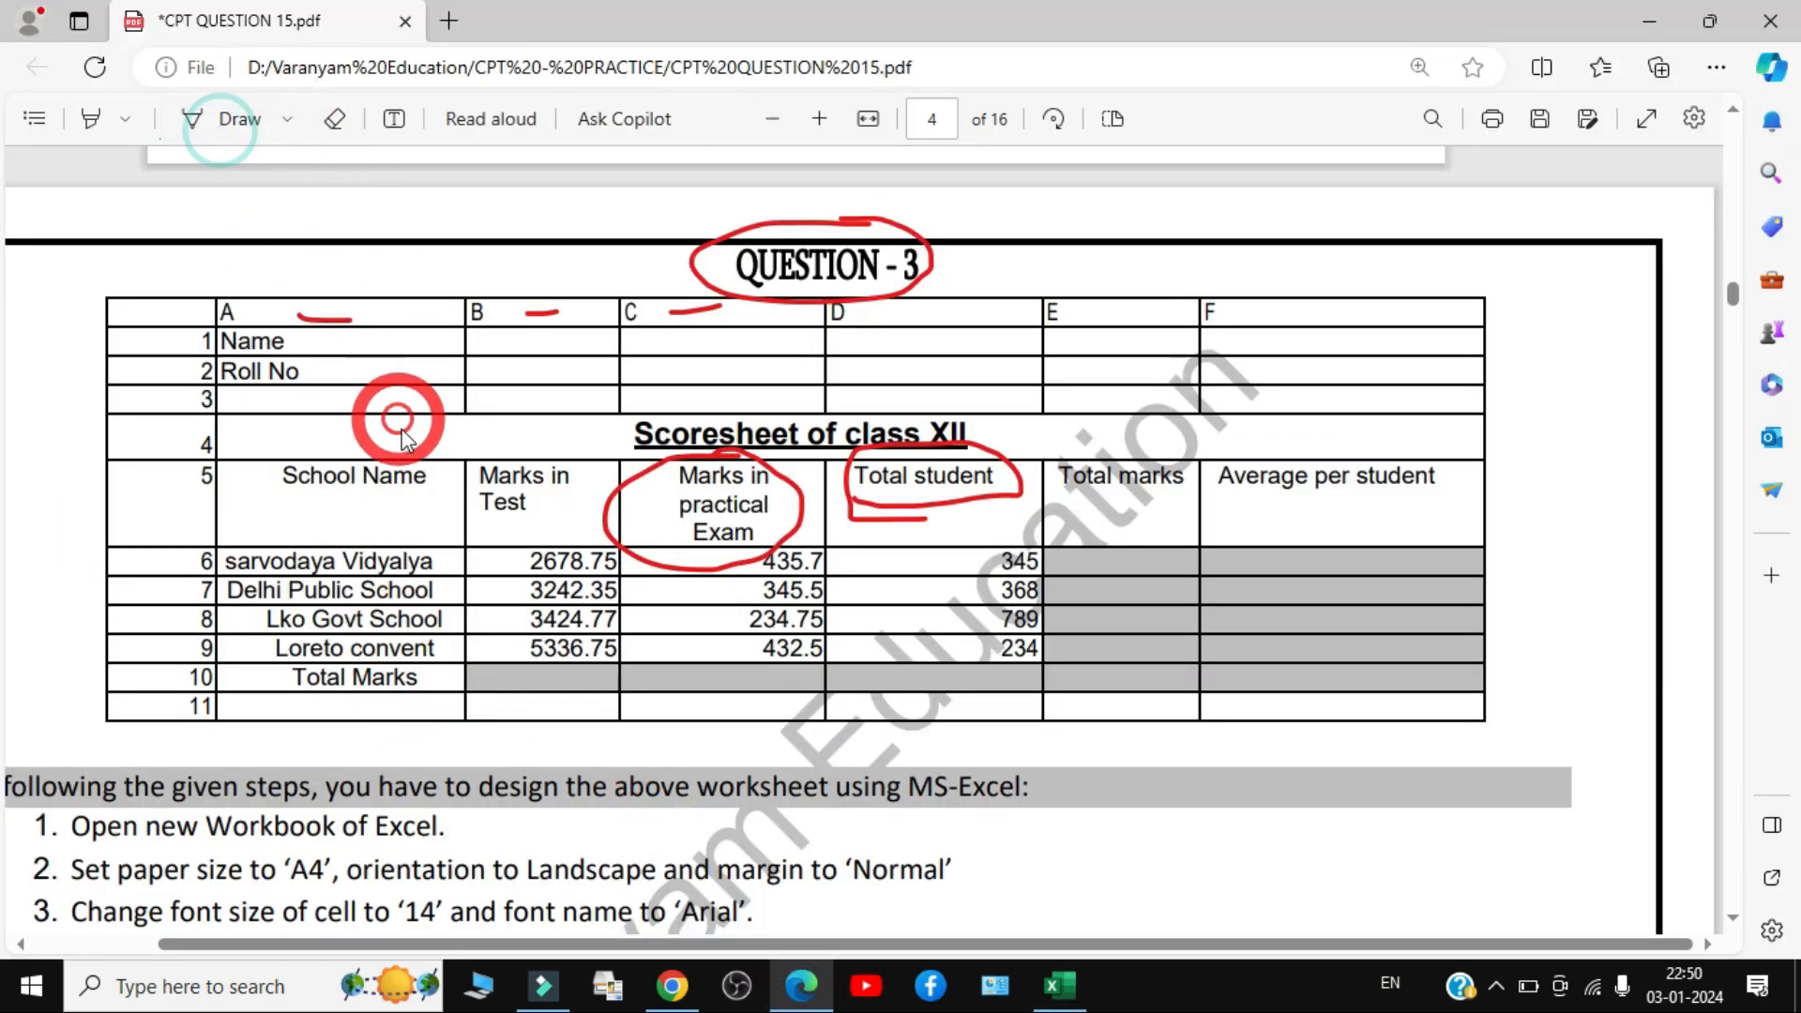
scroll(403, 450, "down", 2)
scroll(403, 499, "down", 6)
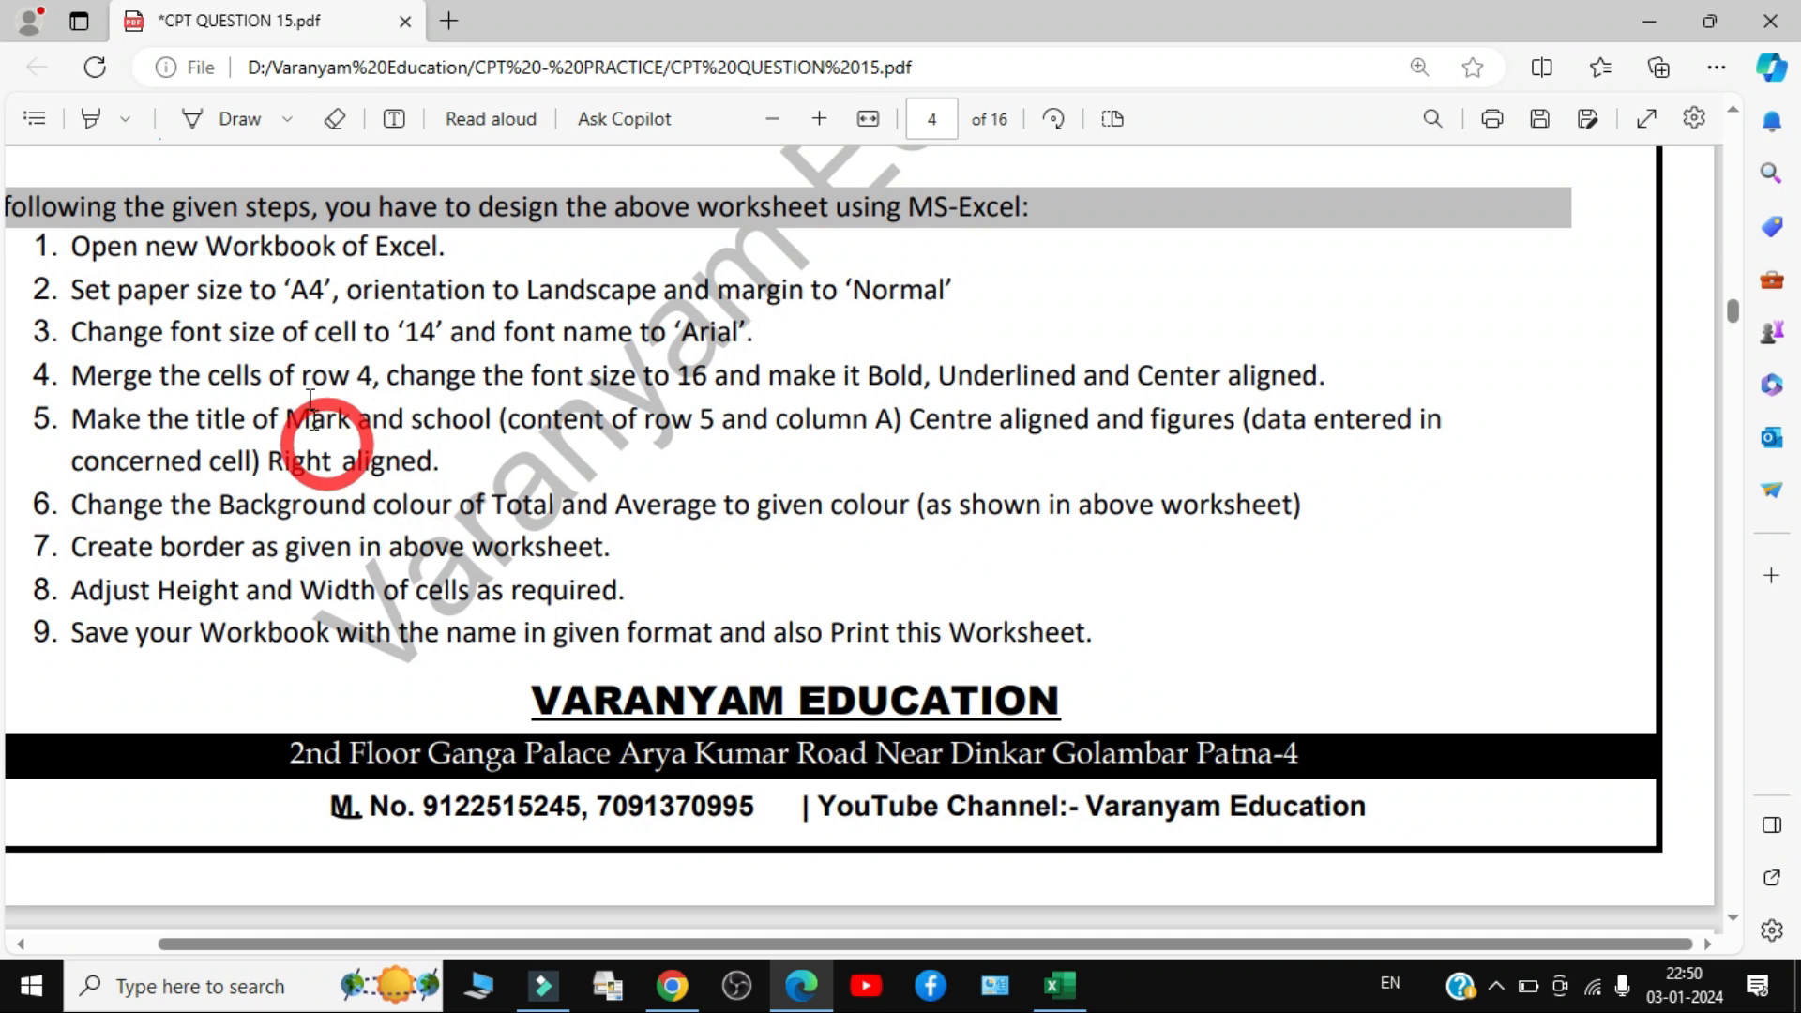
left_click(90, 118)
mouse_move(84, 591)
left_mouse_down()
mouse_move(56, 589)
mouse_move(621, 592)
left_mouse_up()
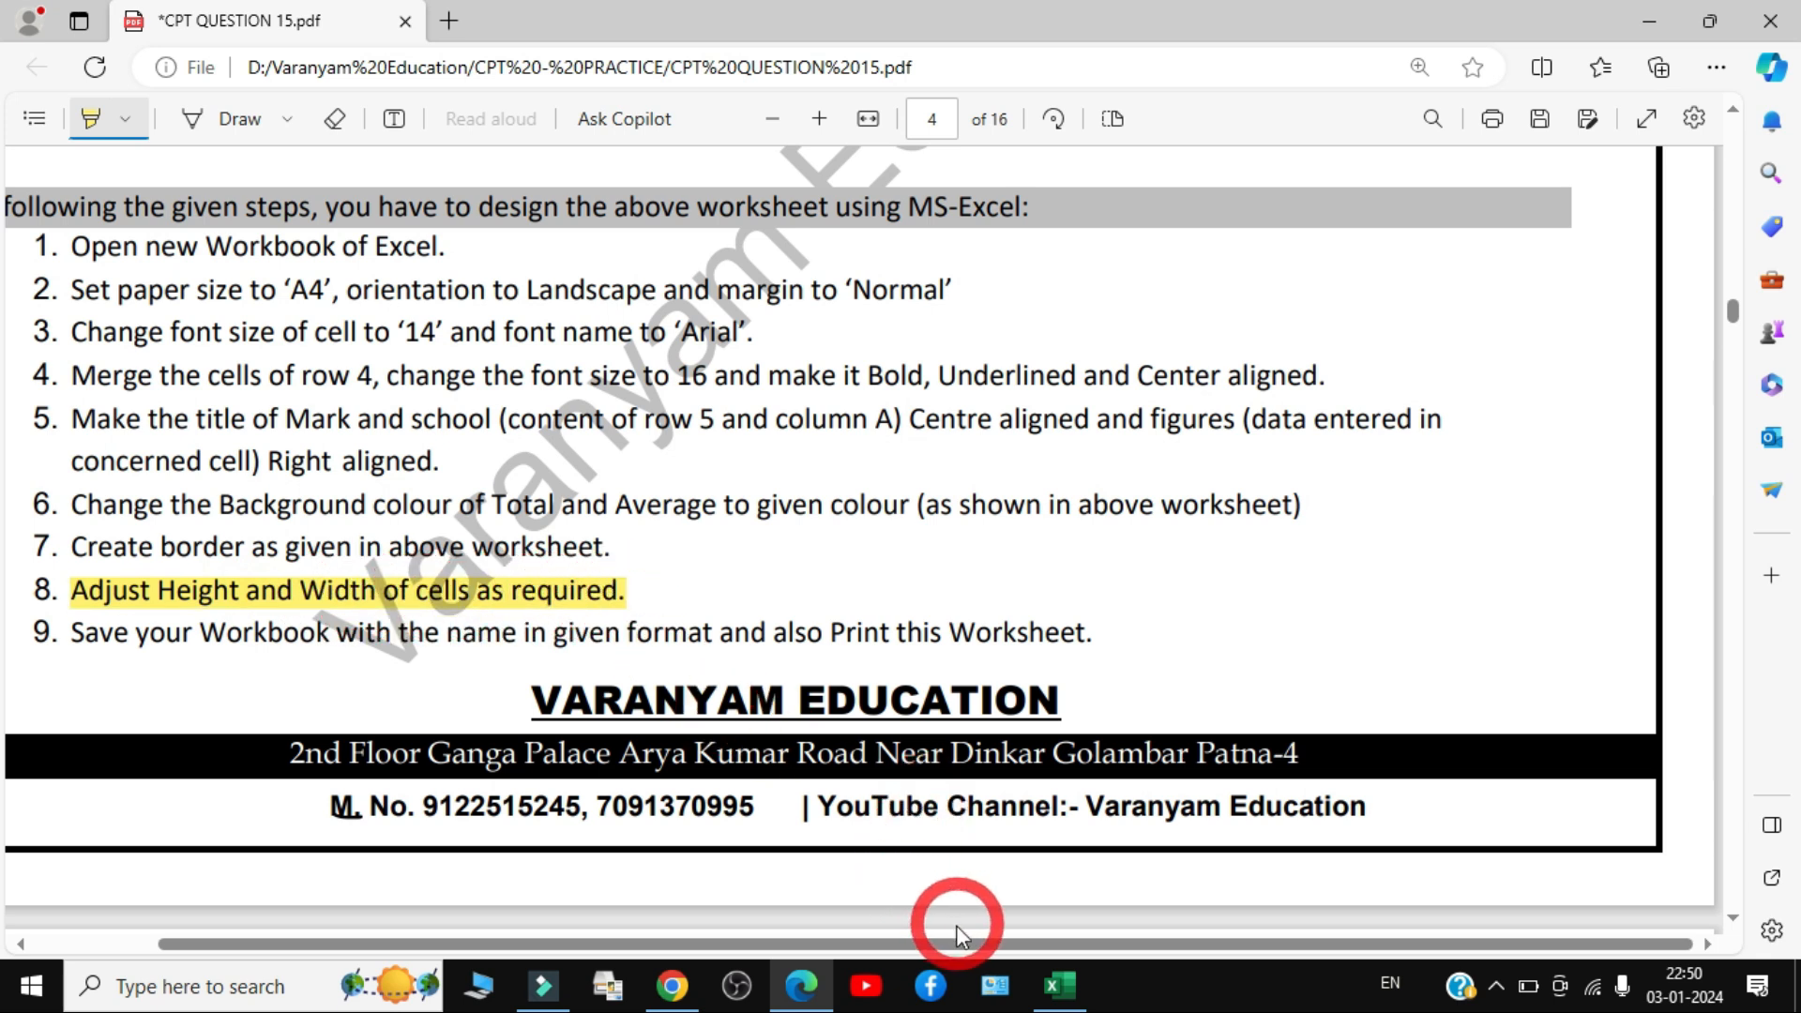
- Switch to Excel and enter the heading "Total marks" in cell E5
left_click(1060, 984)
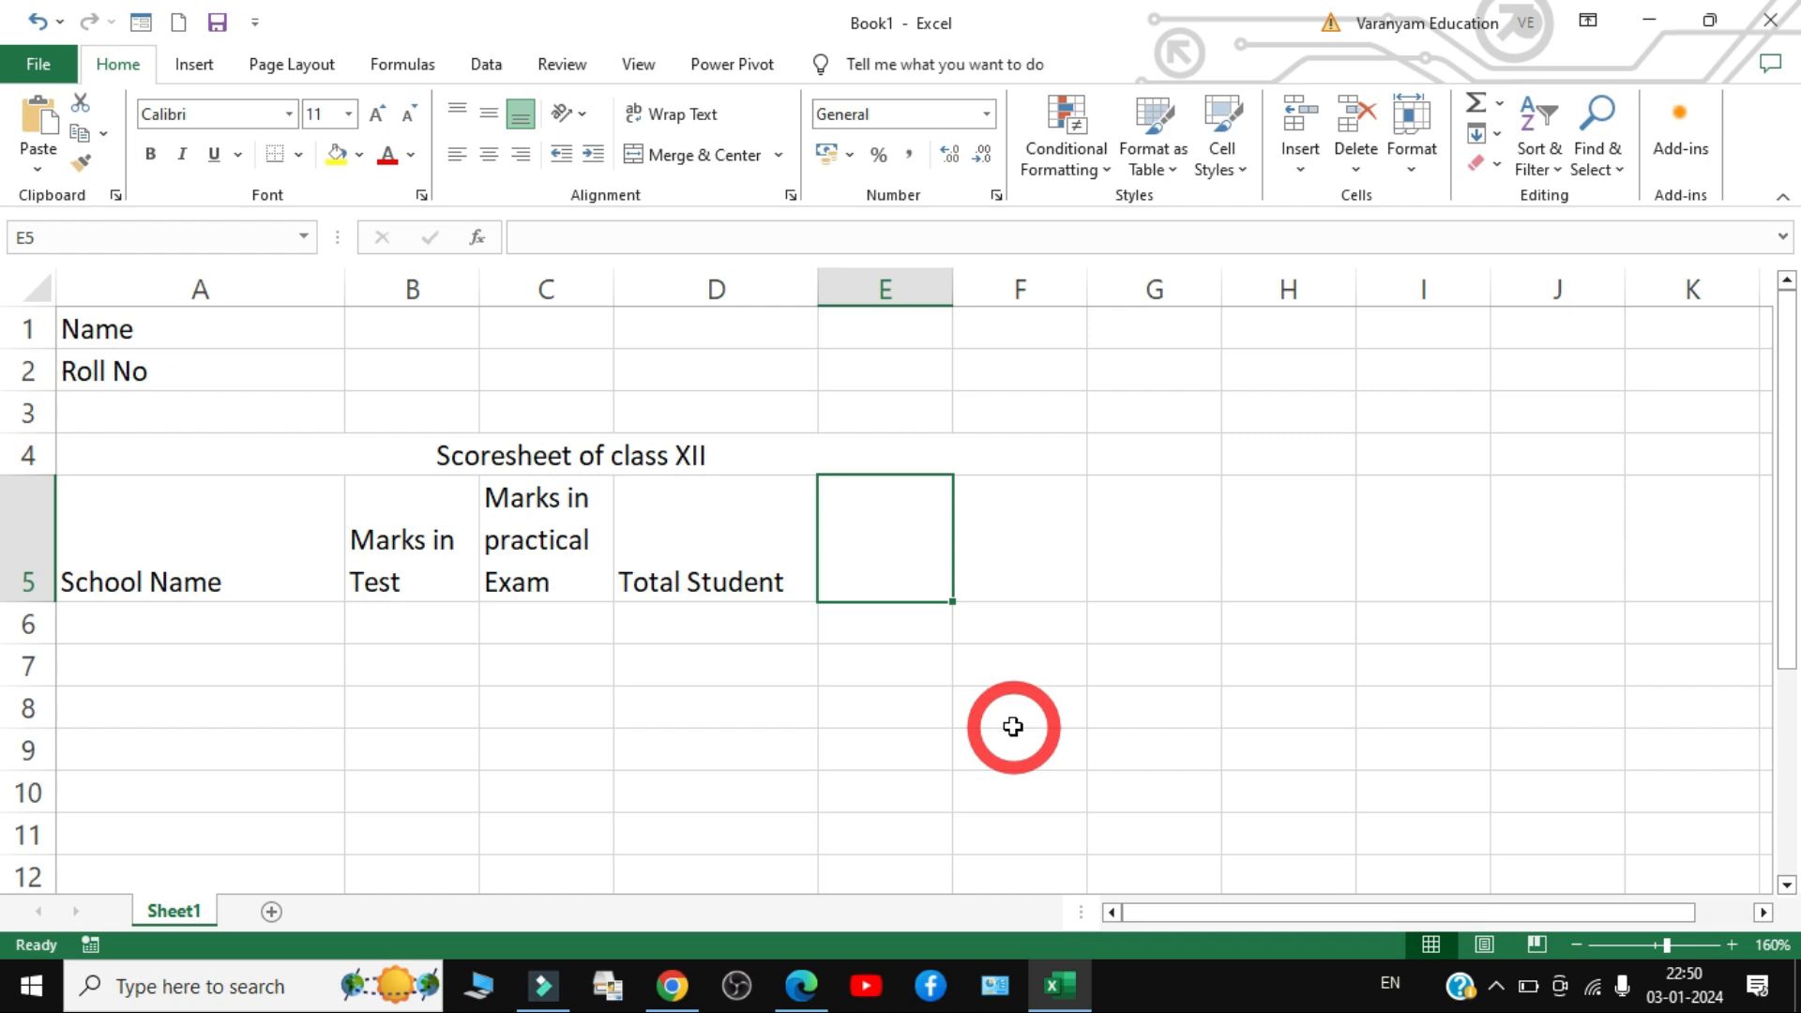
type("Total")
type(" Mqr")
key("BackSpace")
key("BackSpace")
type("marks")
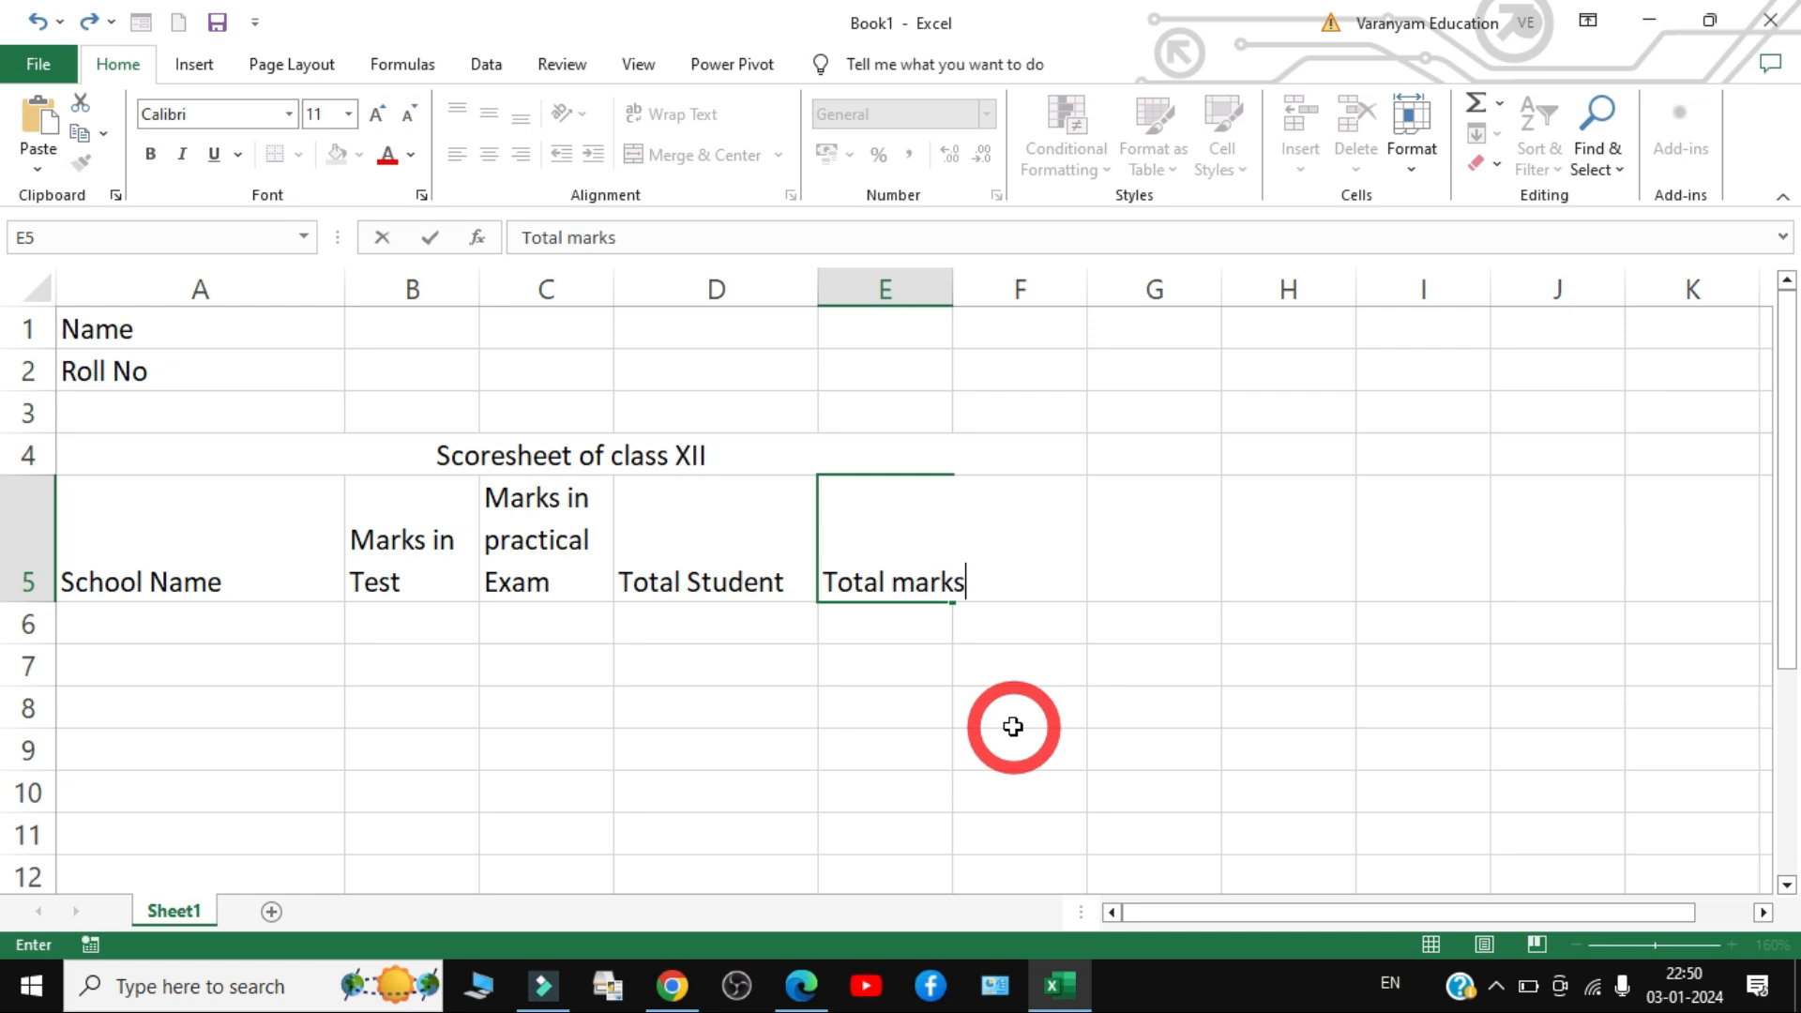
key("ctrl+Return")
key("Tab")
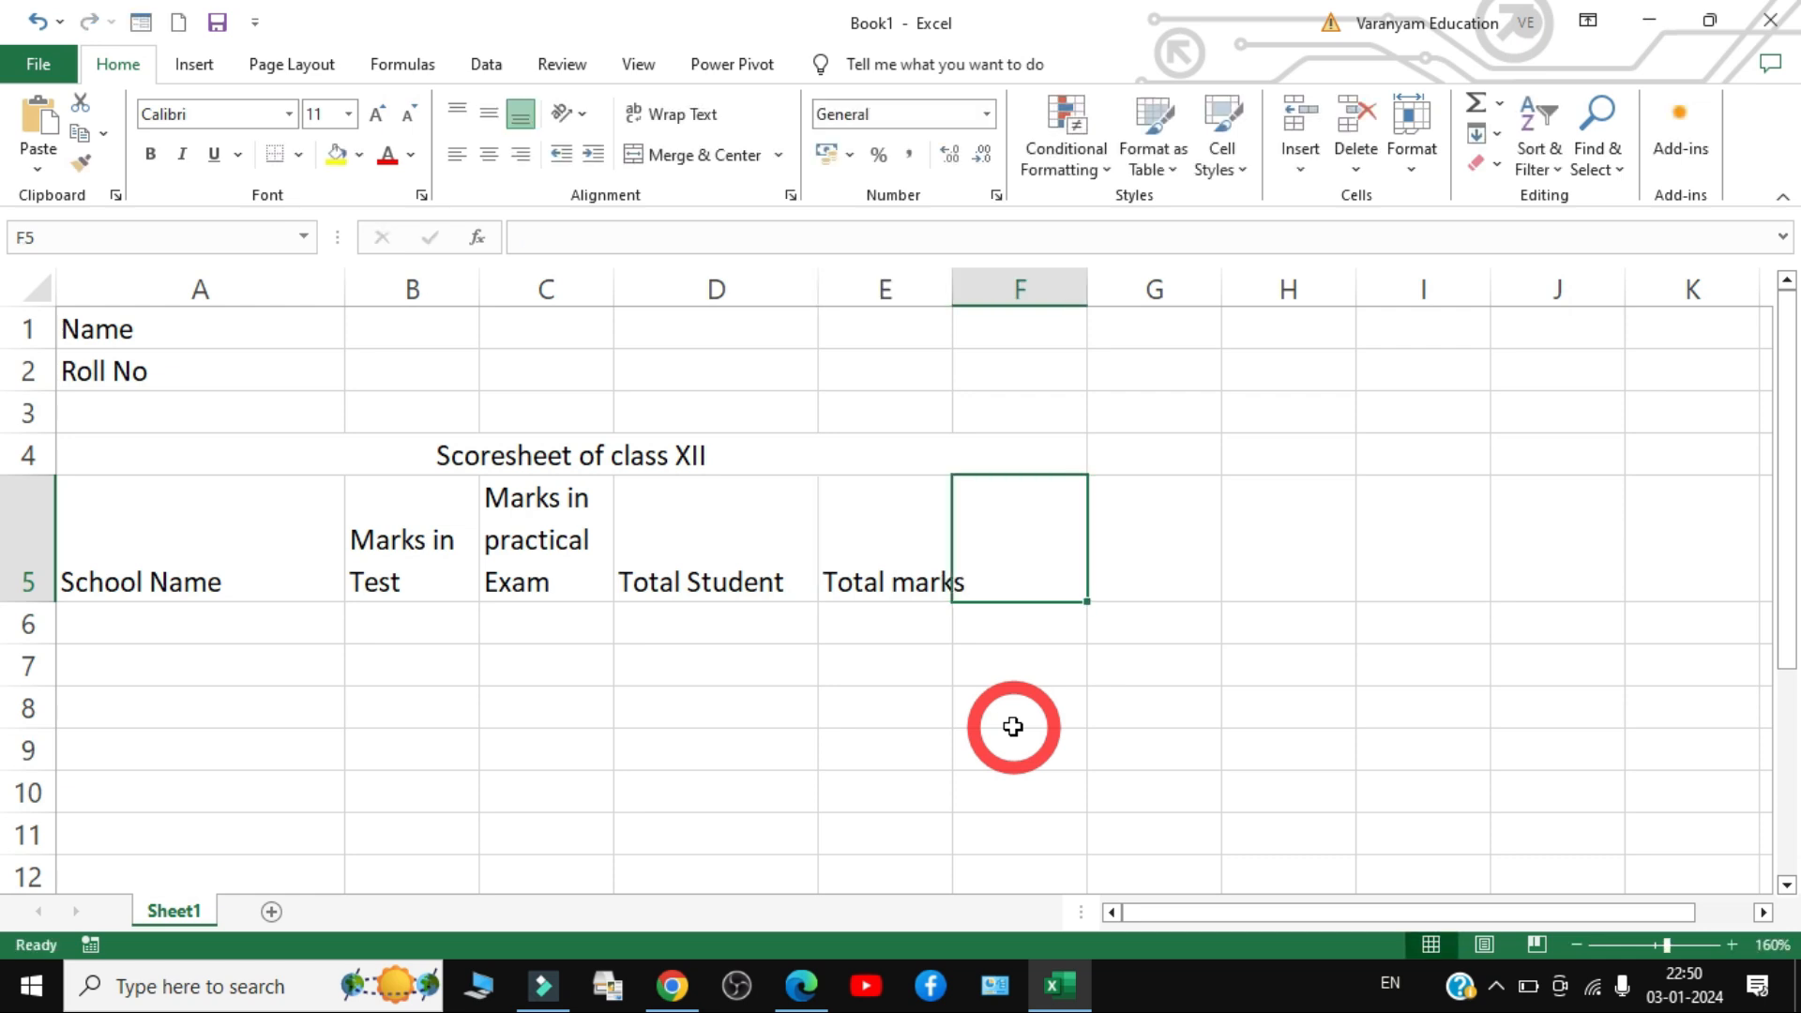
- Enter the heading "Average per Student" in cell F5
type("Averag")
key("BackSpace")
type("ge per St")
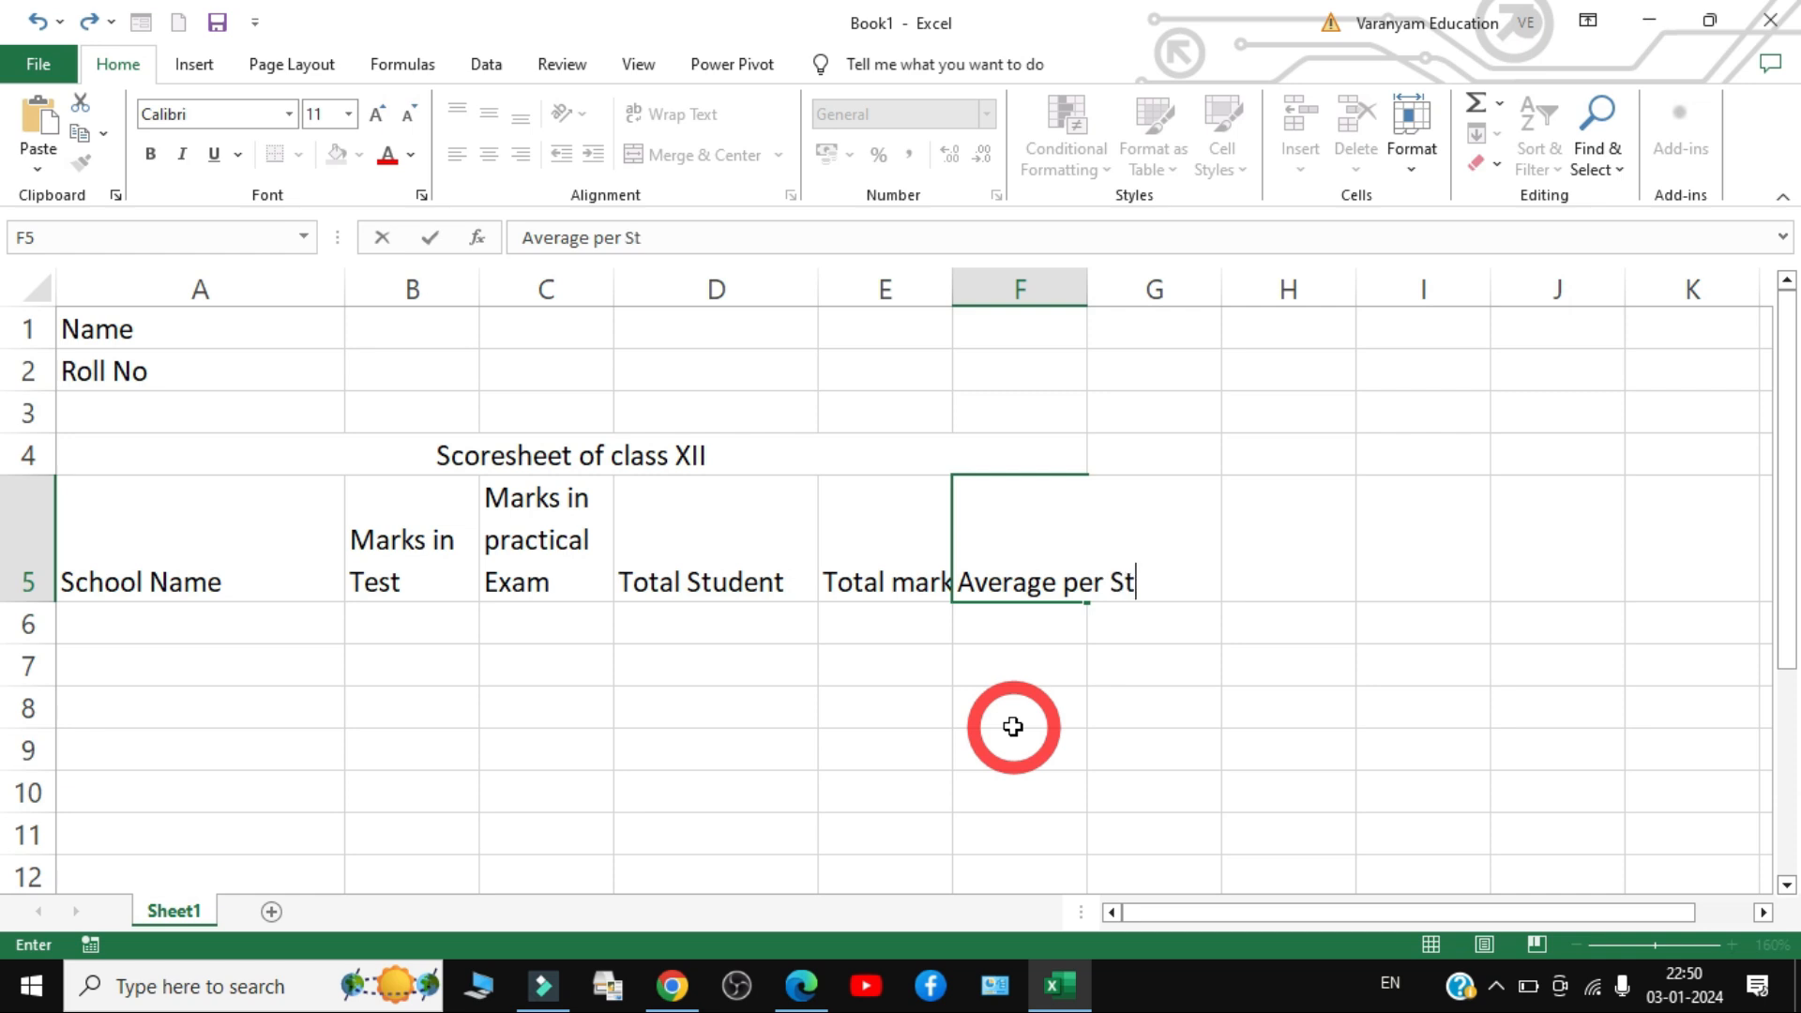
type("udent")
key("Tab")
- Widen column F so that its "Average per Student" heading fits inside the cell
left_click(1032, 523)
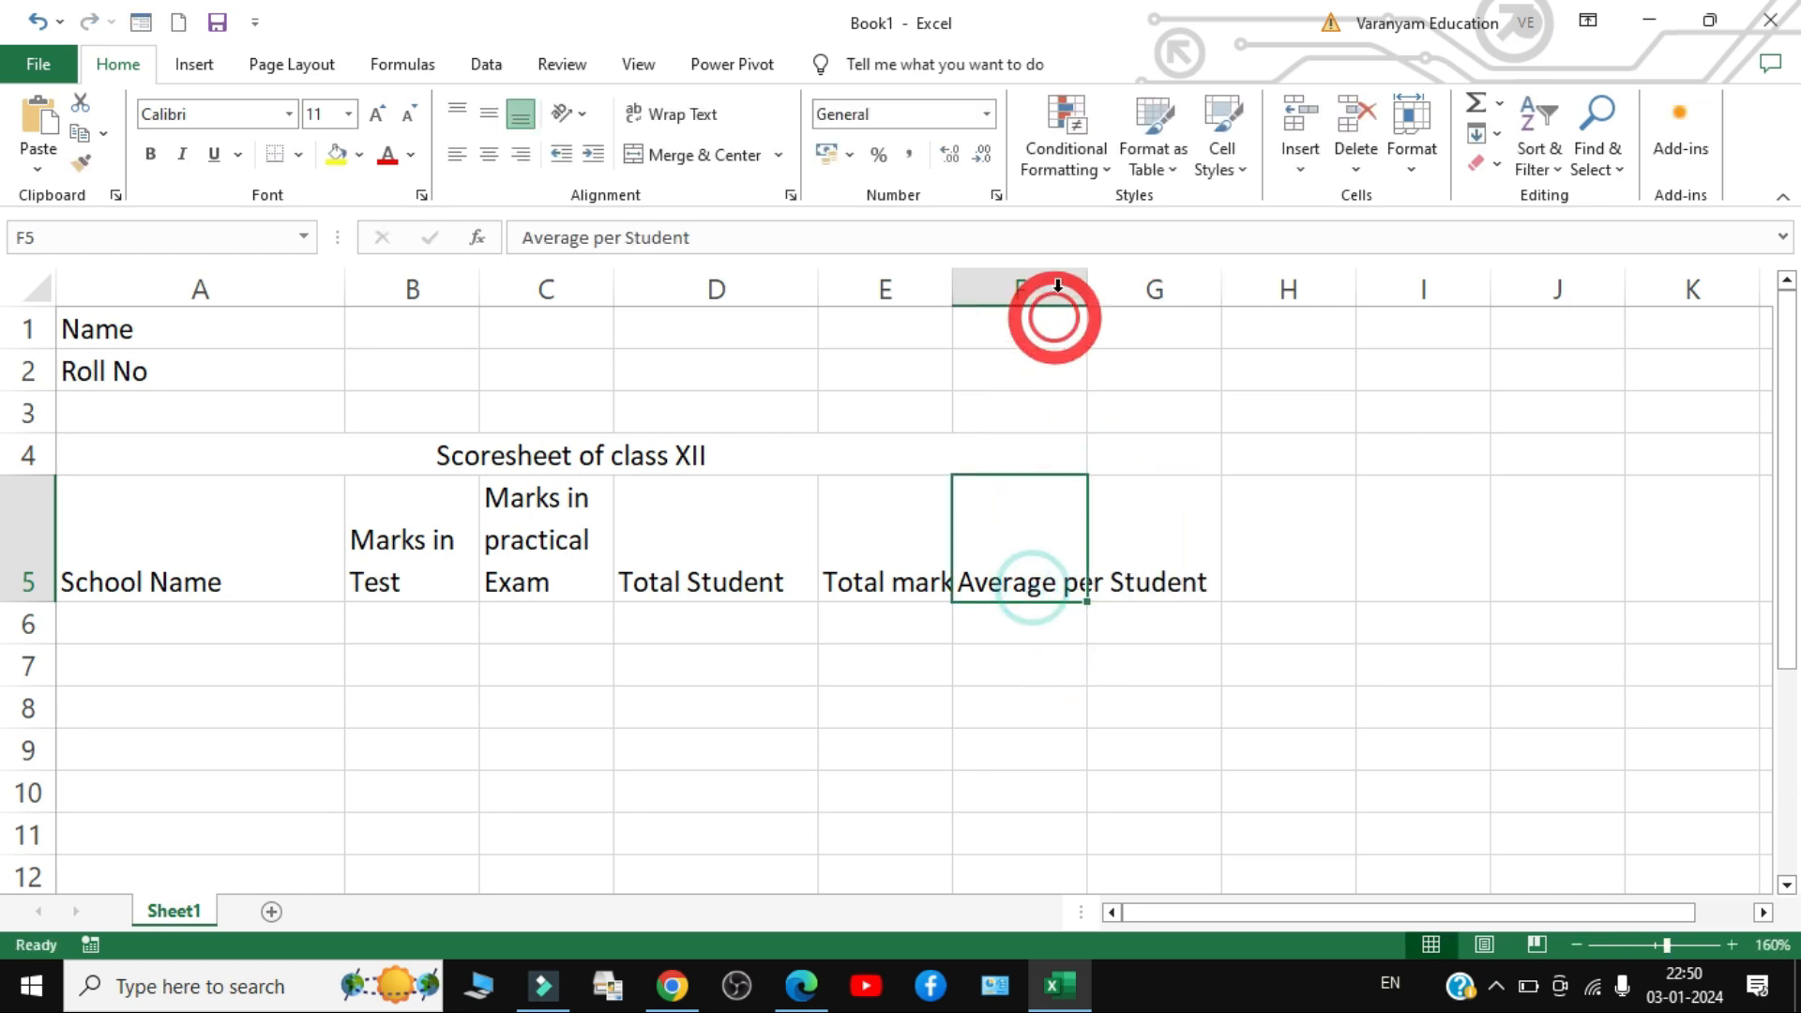
double_click(1085, 298)
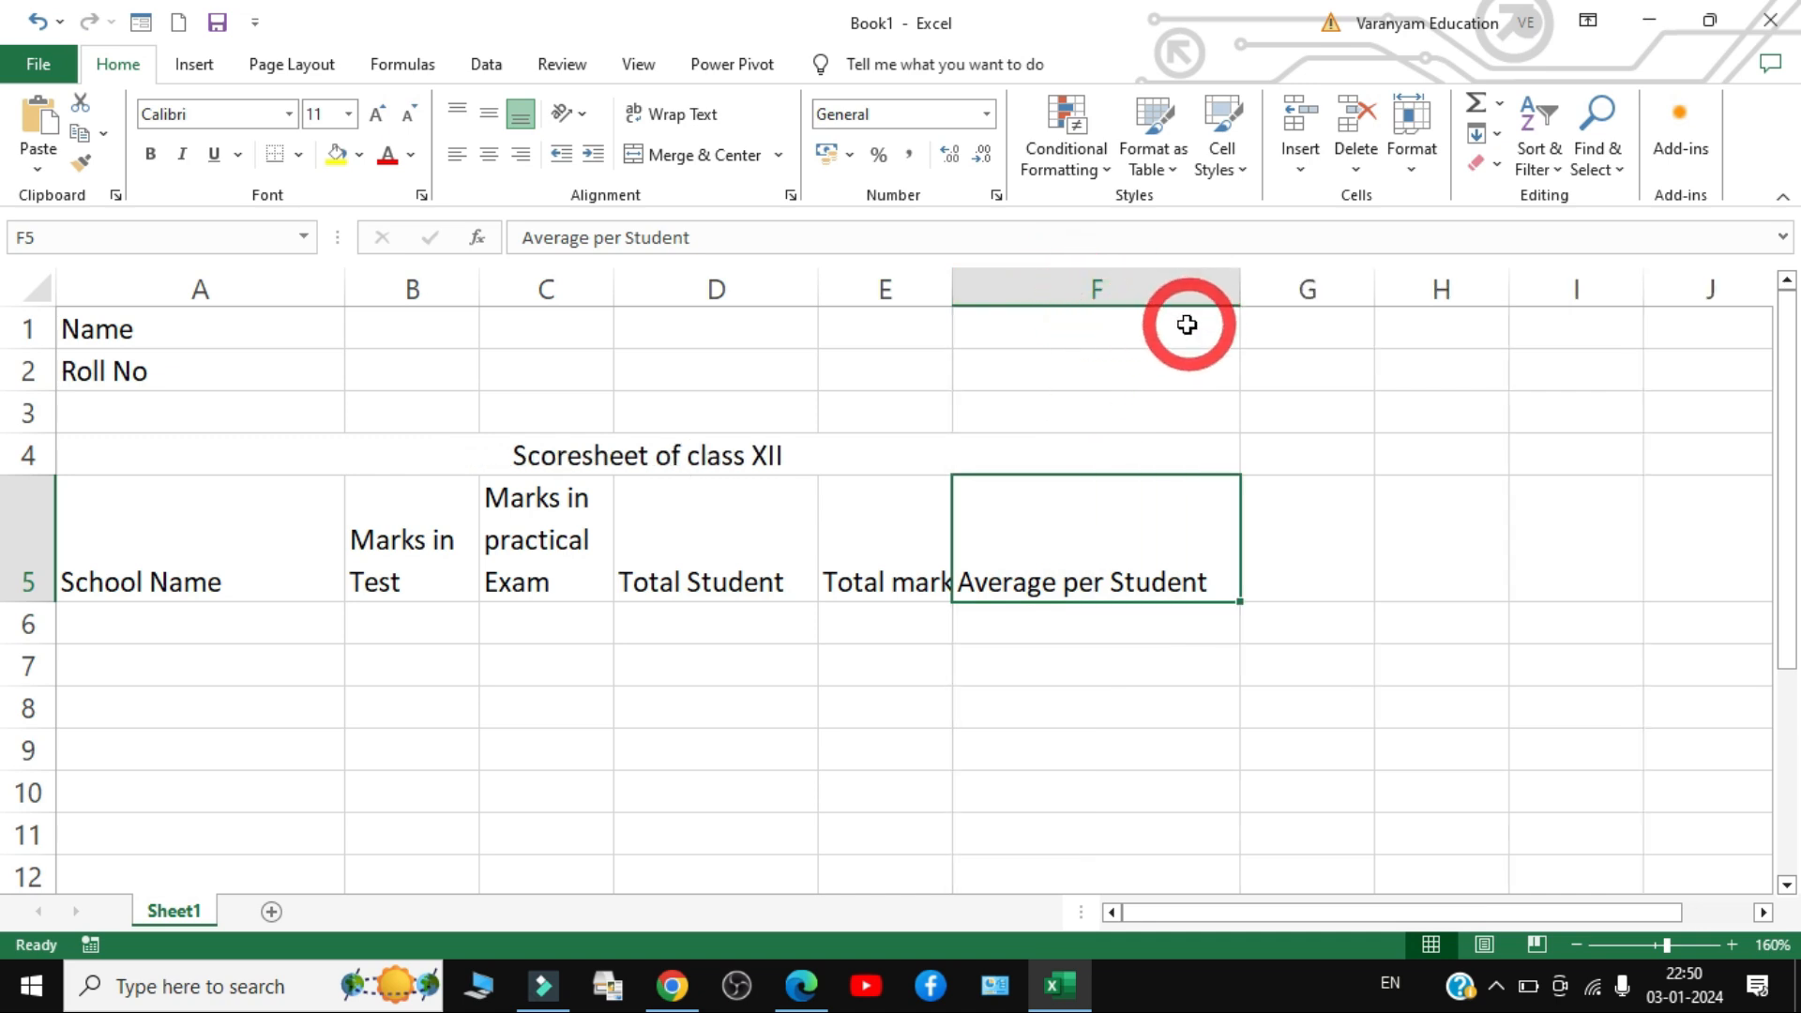
key("ctrl+z")
left_click(1041, 286)
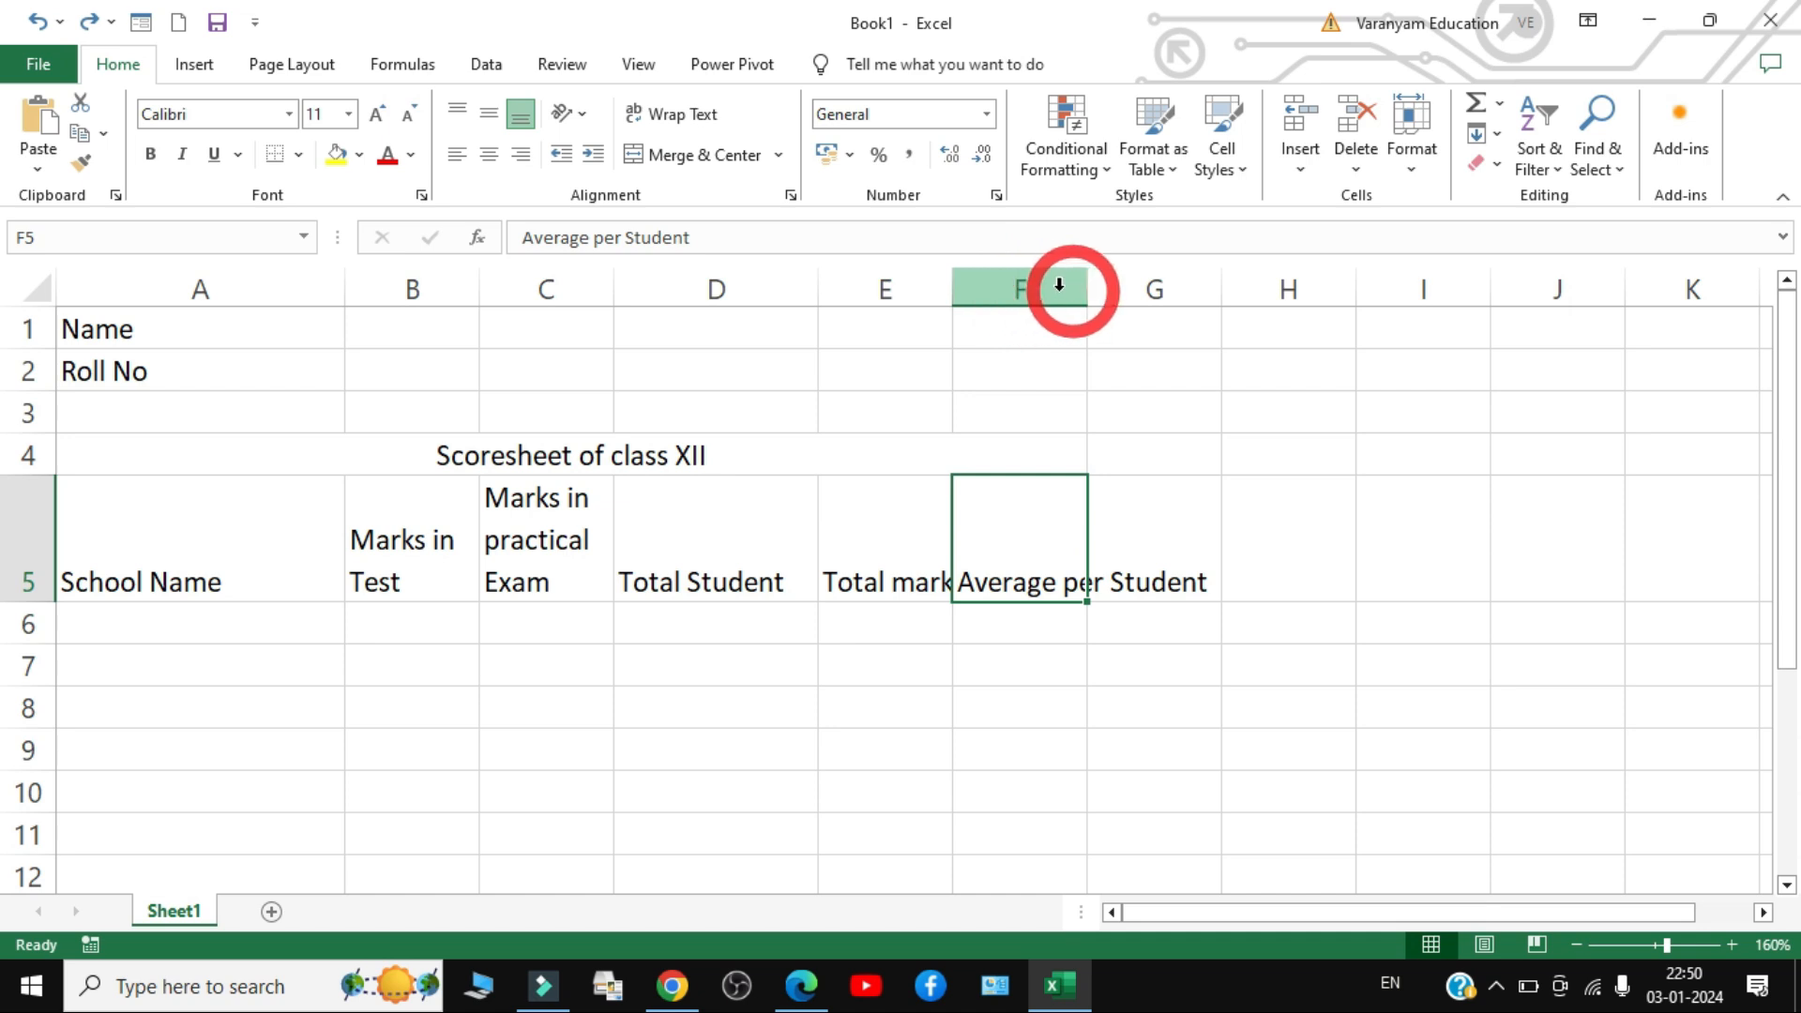
mouse_move(1087, 286)
left_mouse_down()
mouse_move(1258, 336)
mouse_move(1105, 306)
left_mouse_up()
double_click(1105, 281)
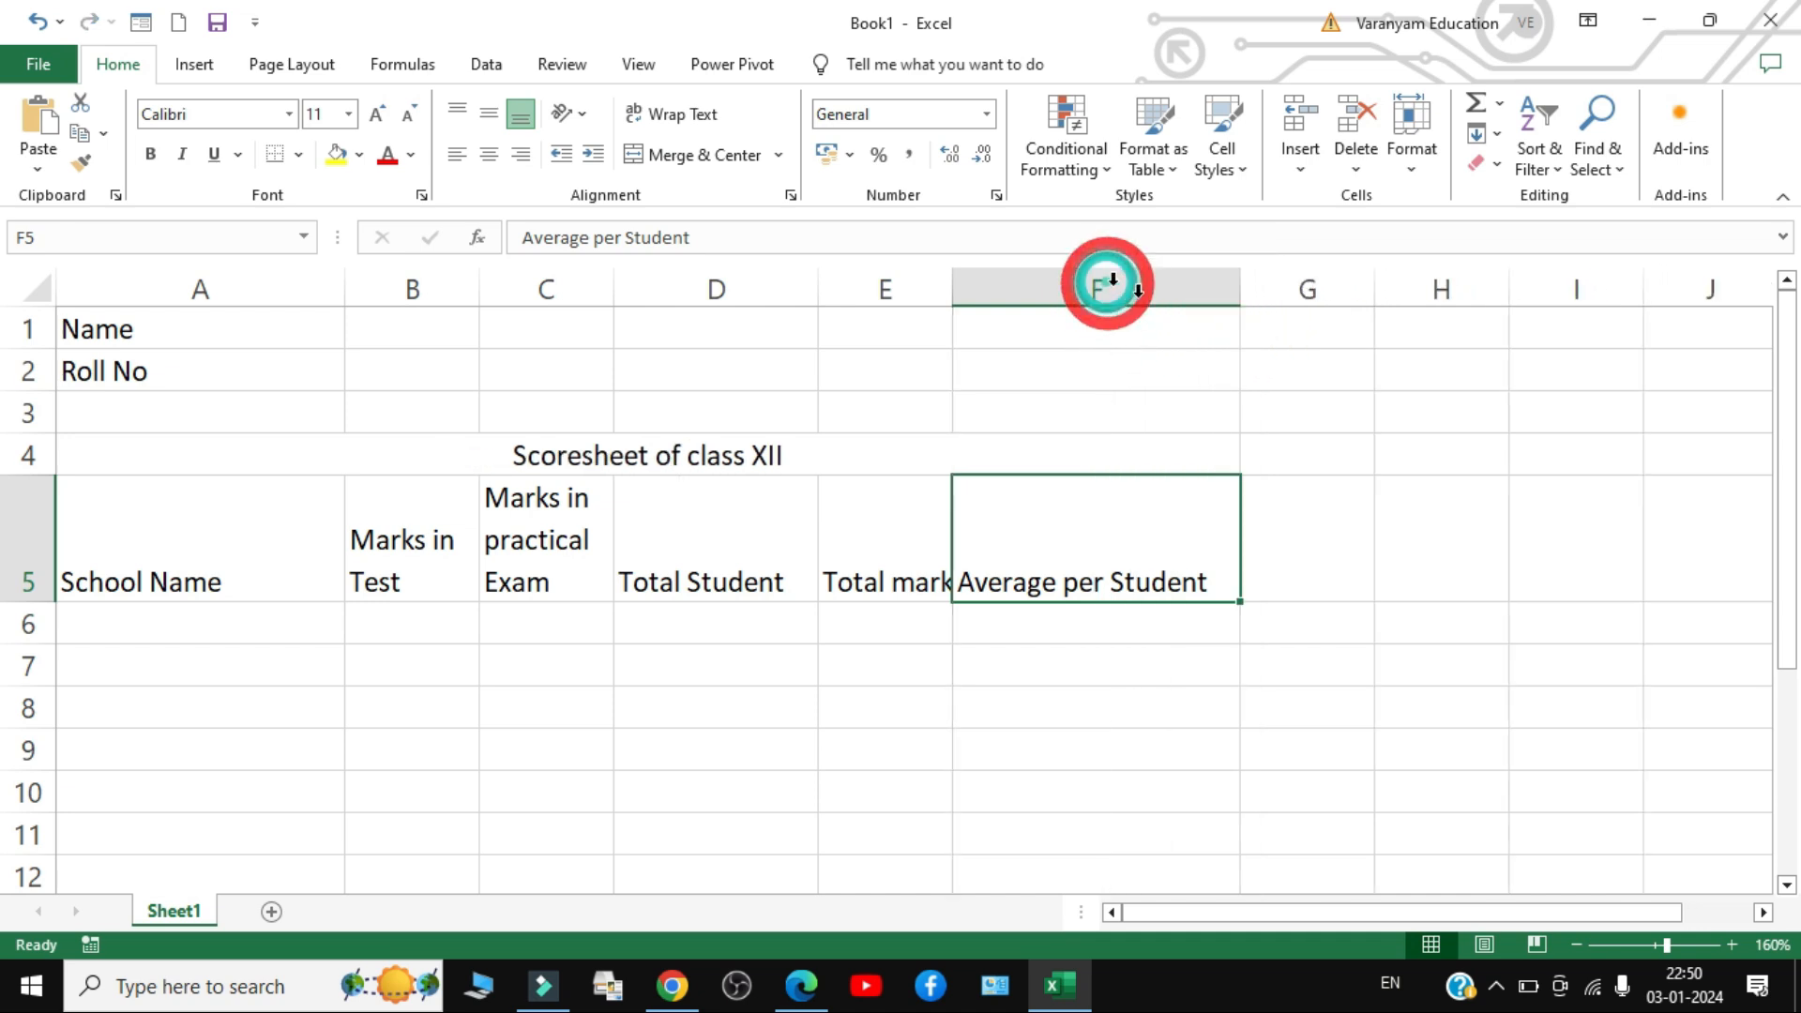
- Check the heading layout in the PDF in Edge, then center headings A5:F5 horizontally and top-align them in Excel
left_click_drag(322, 539, 1065, 564)
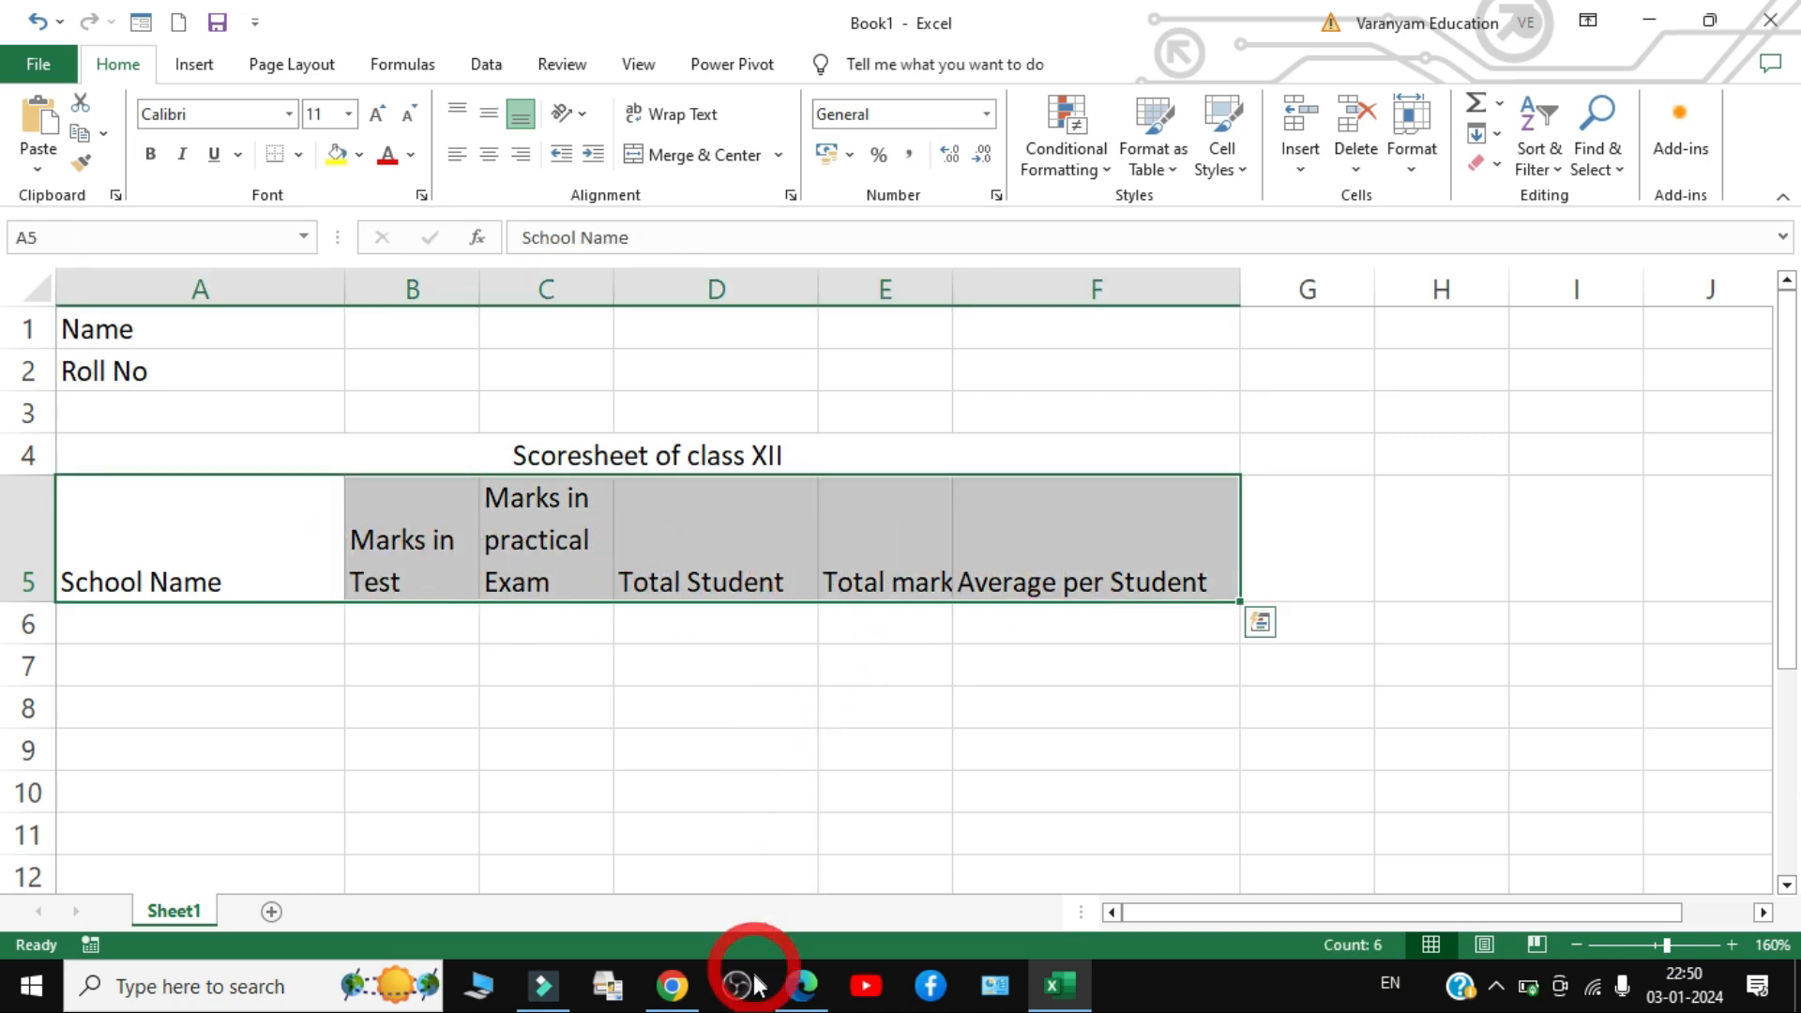
left_click(804, 985)
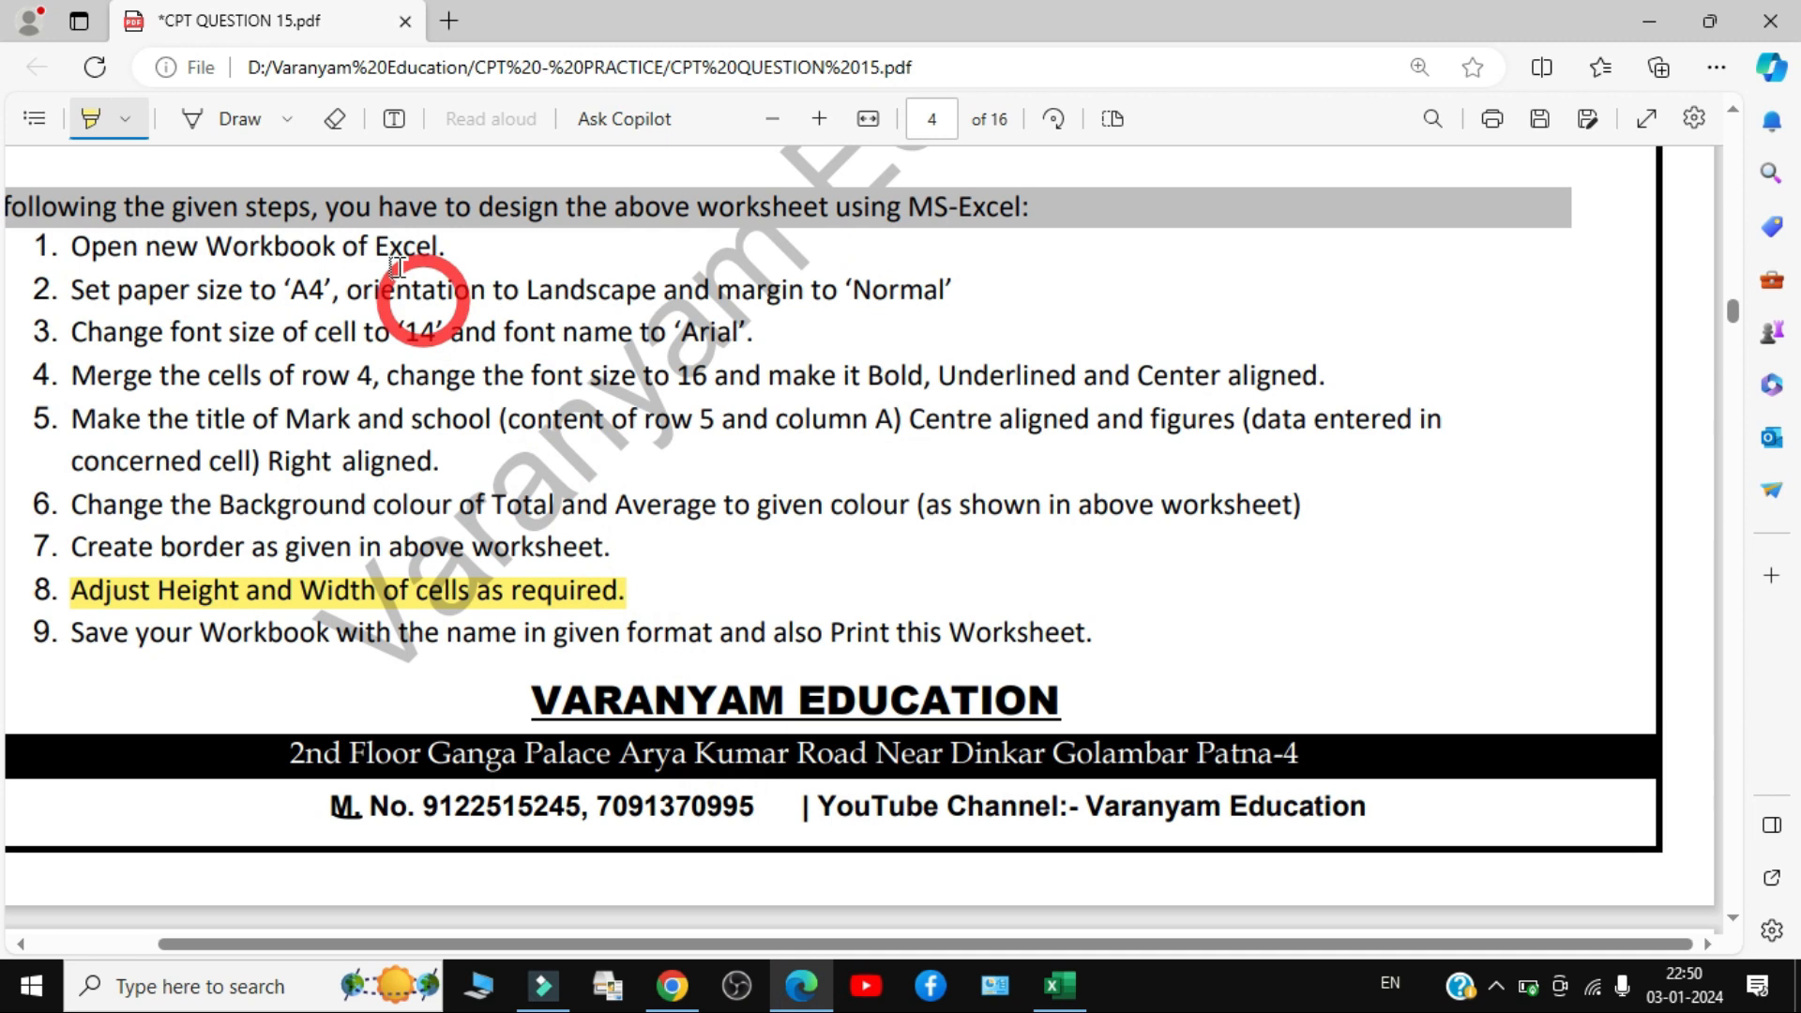
scroll(494, 413, "up", 1)
scroll(498, 388, "up", 4)
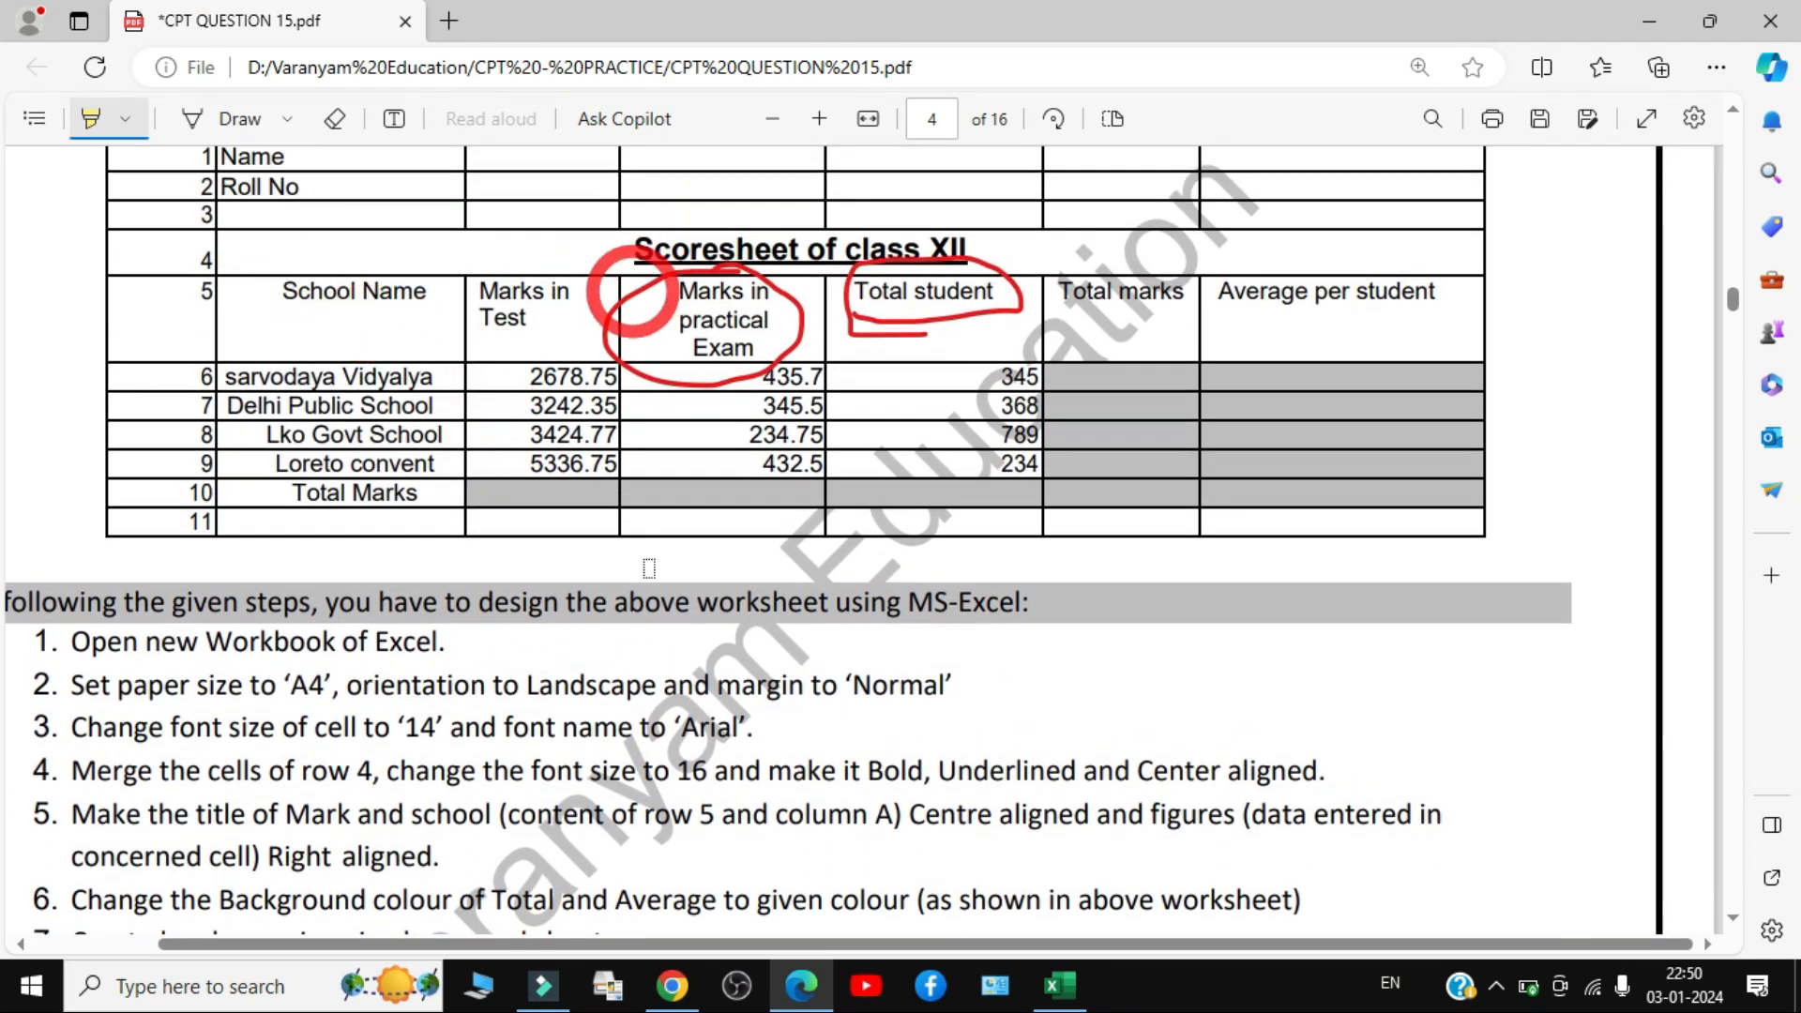
left_click(1053, 985)
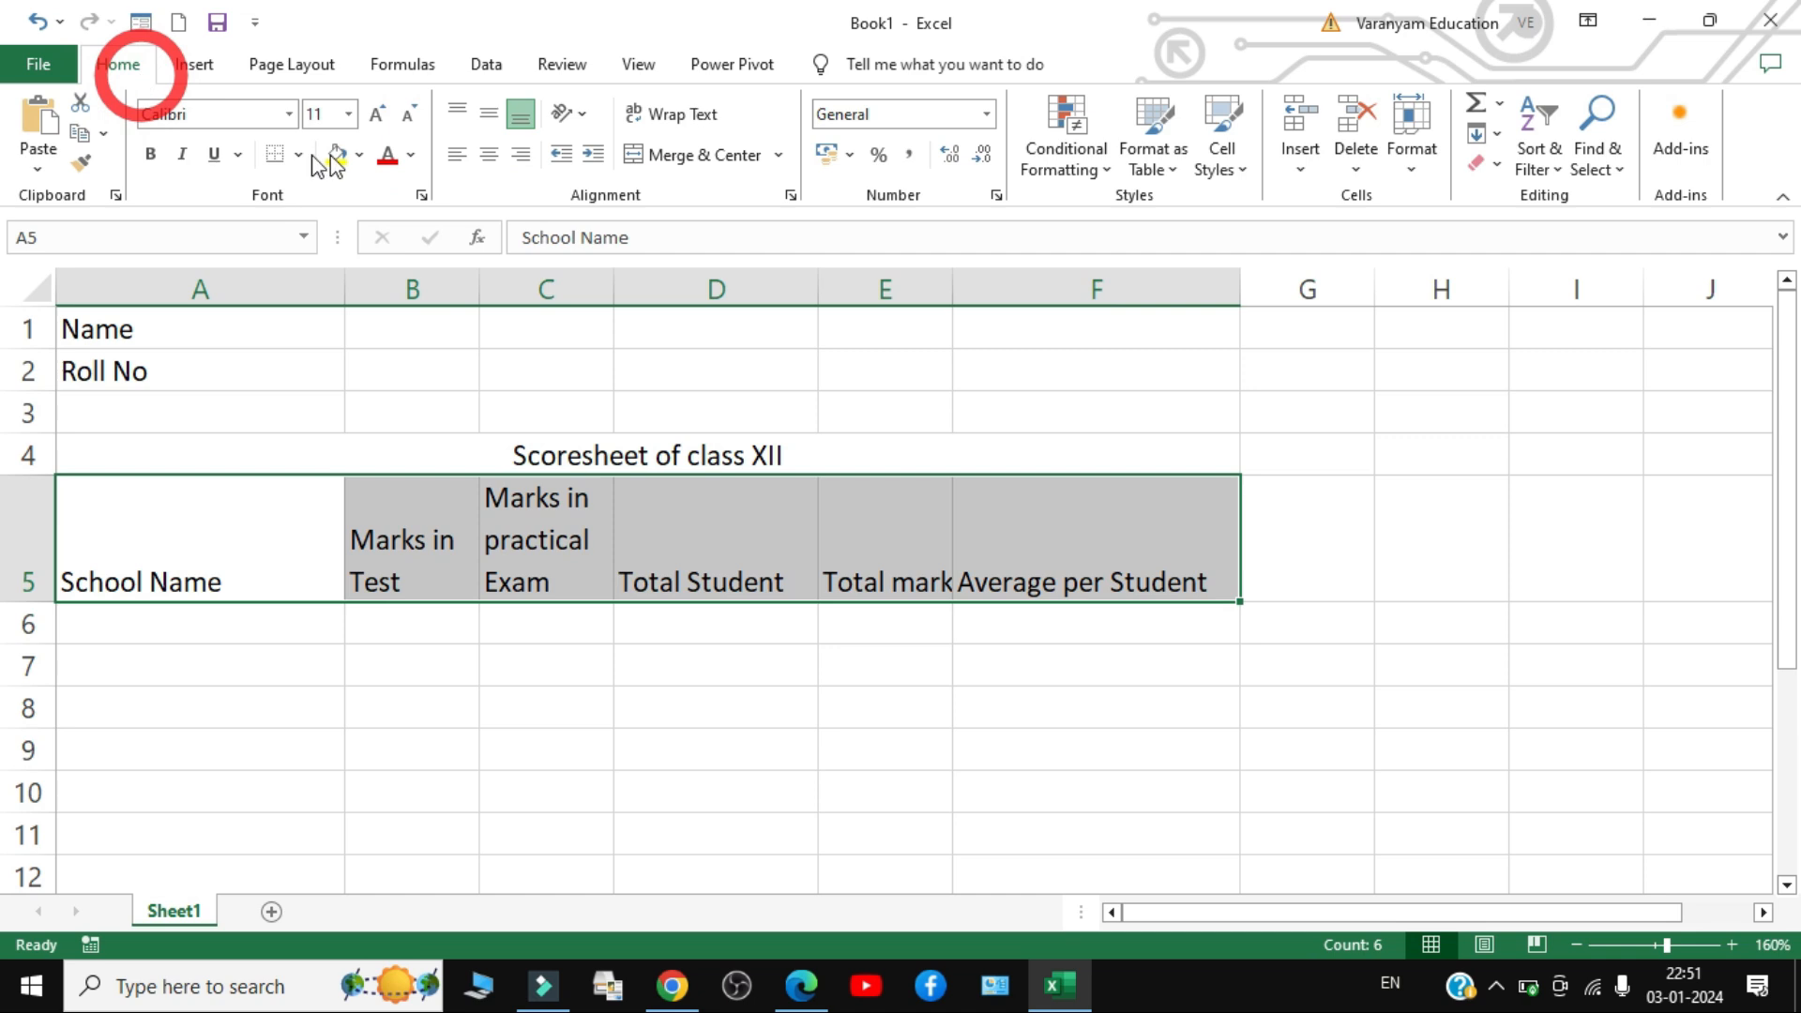
left_click(457, 155)
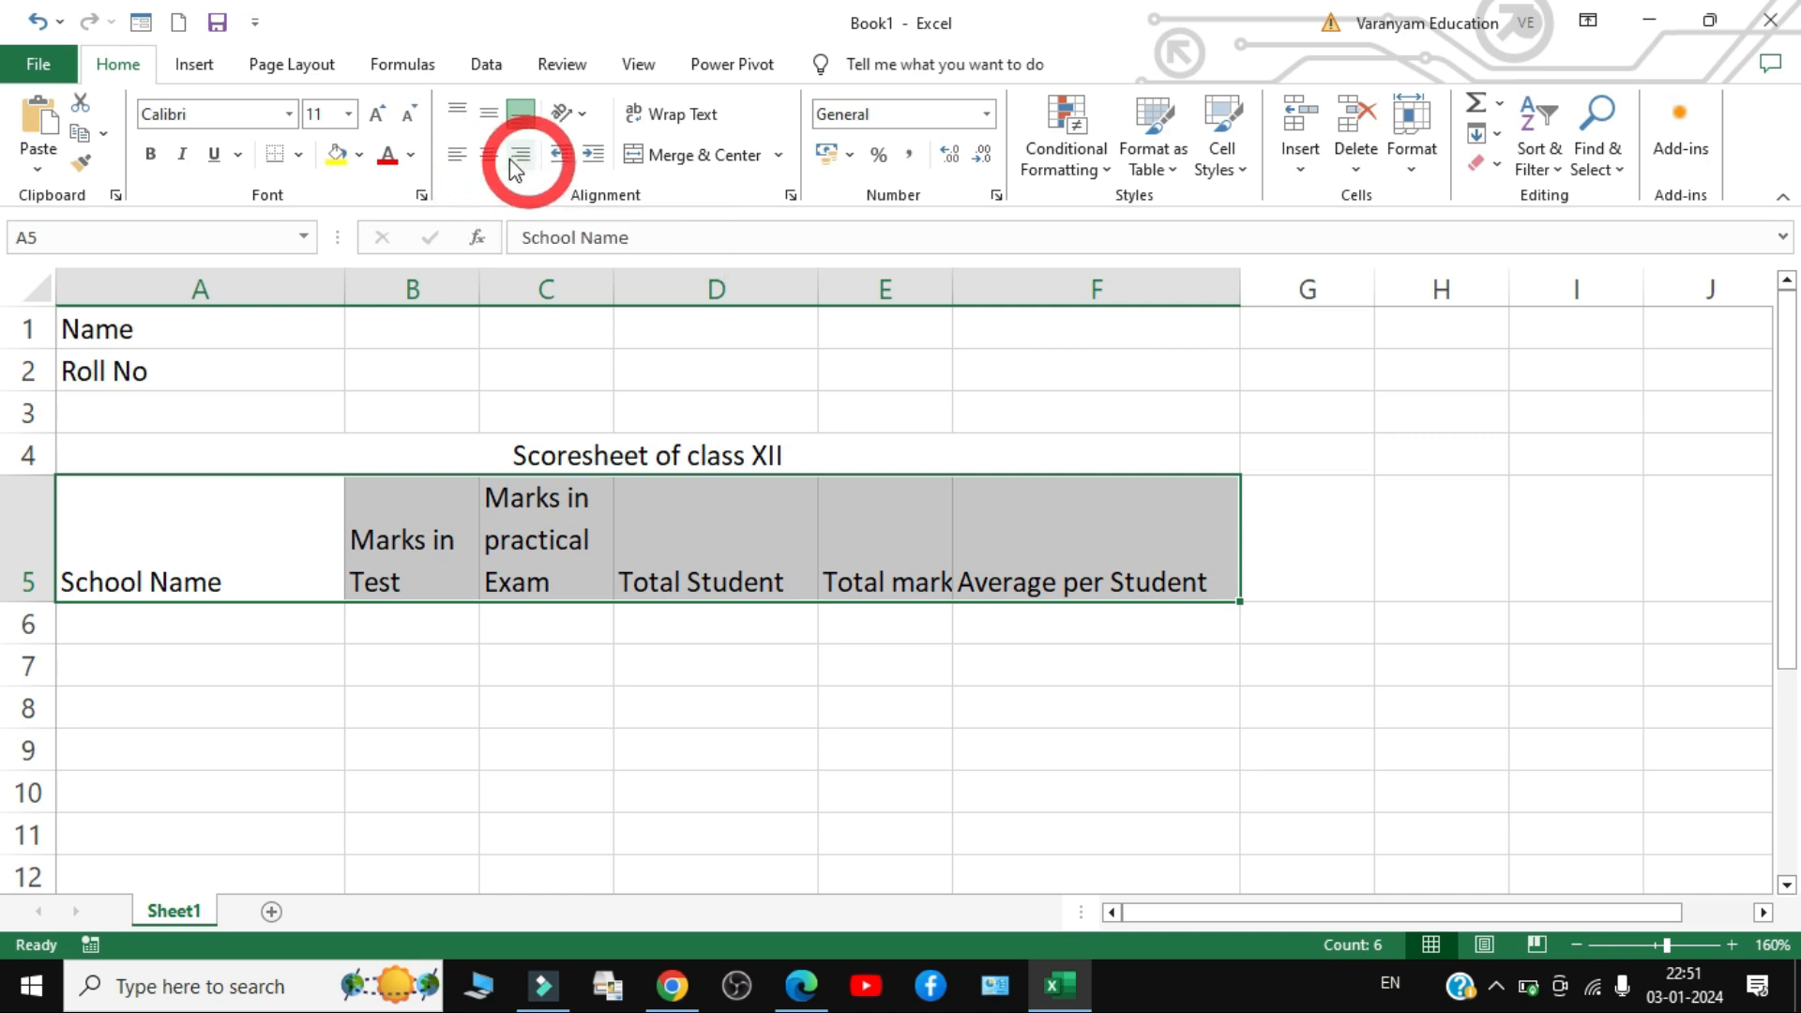
left_click(491, 155)
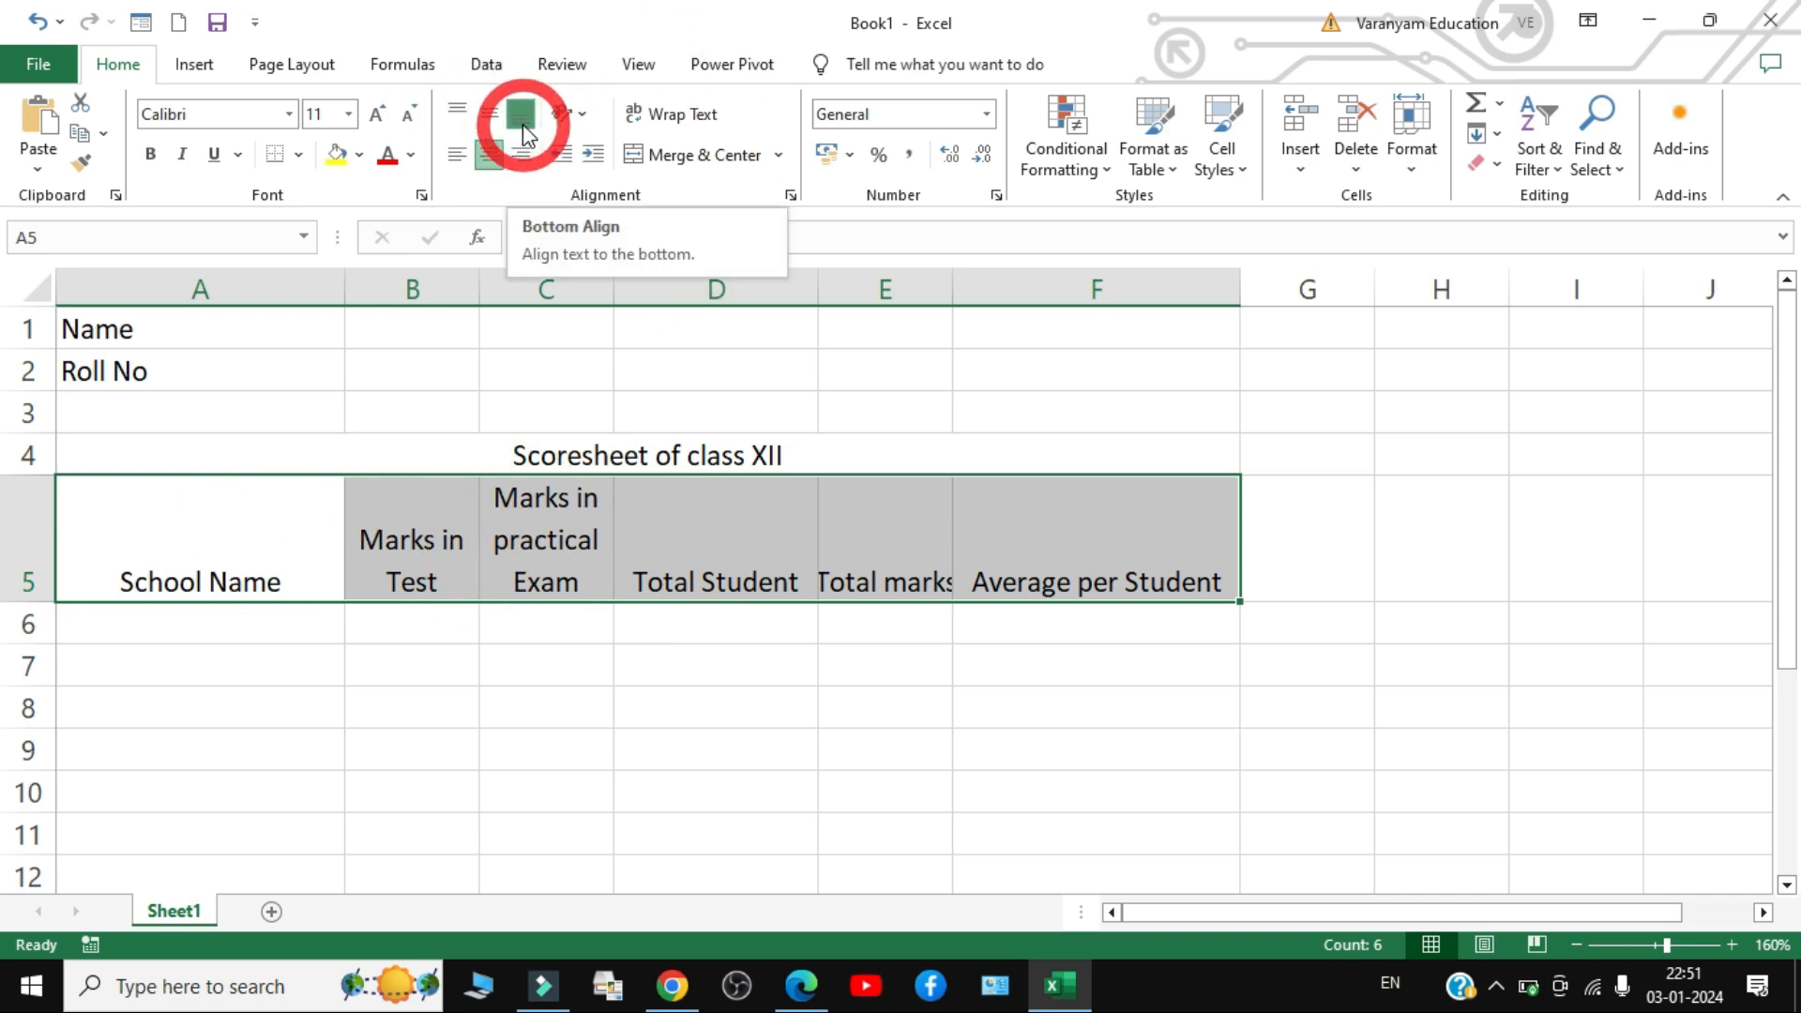
left_click(489, 112)
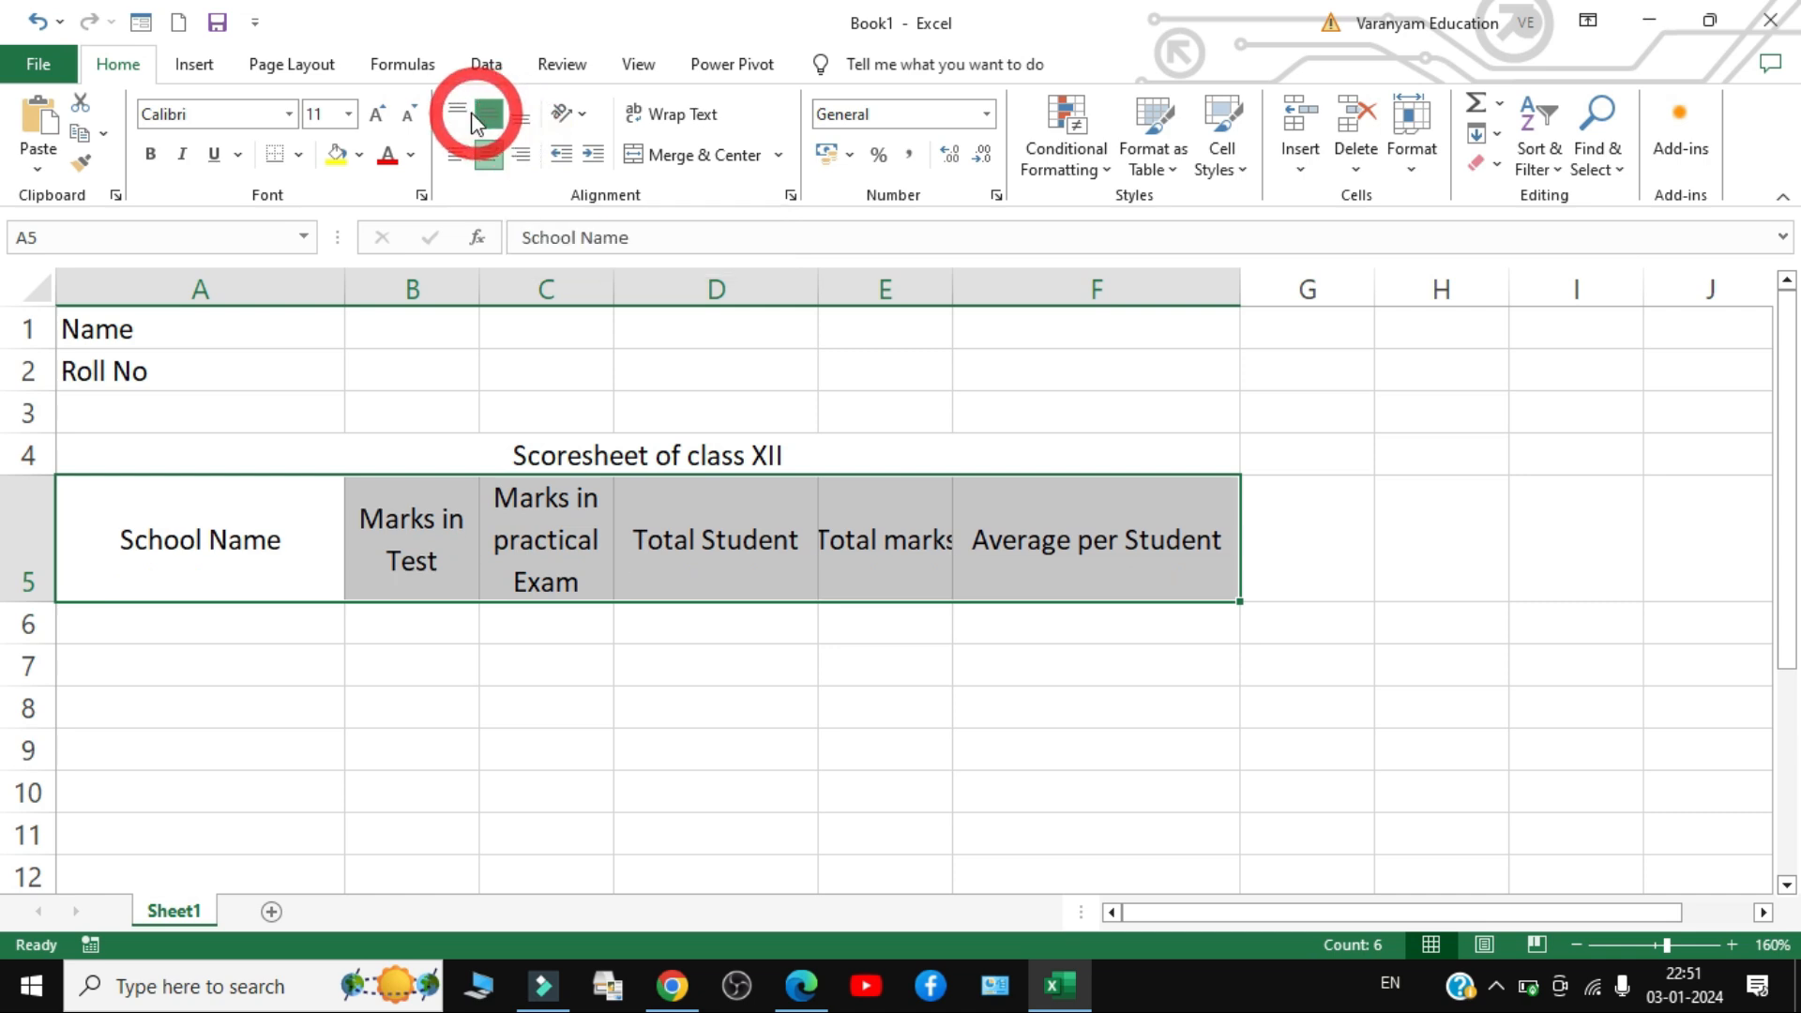
left_click(468, 111)
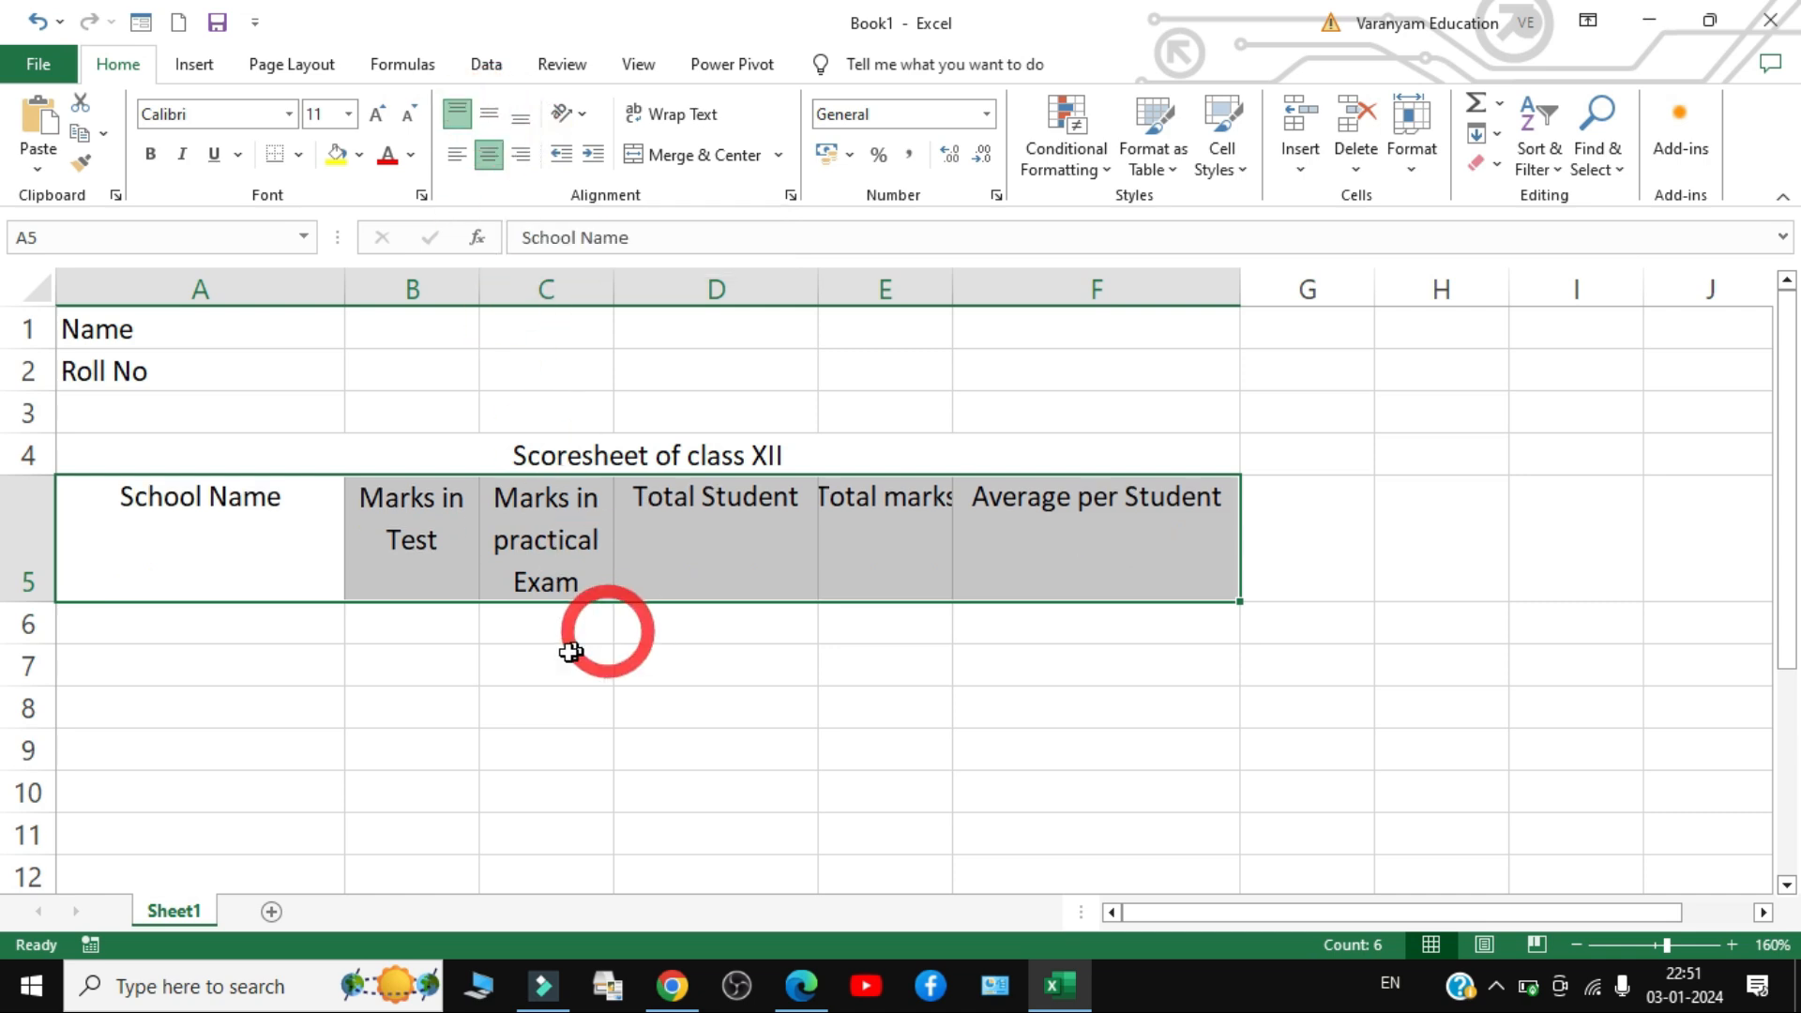
left_click(625, 652)
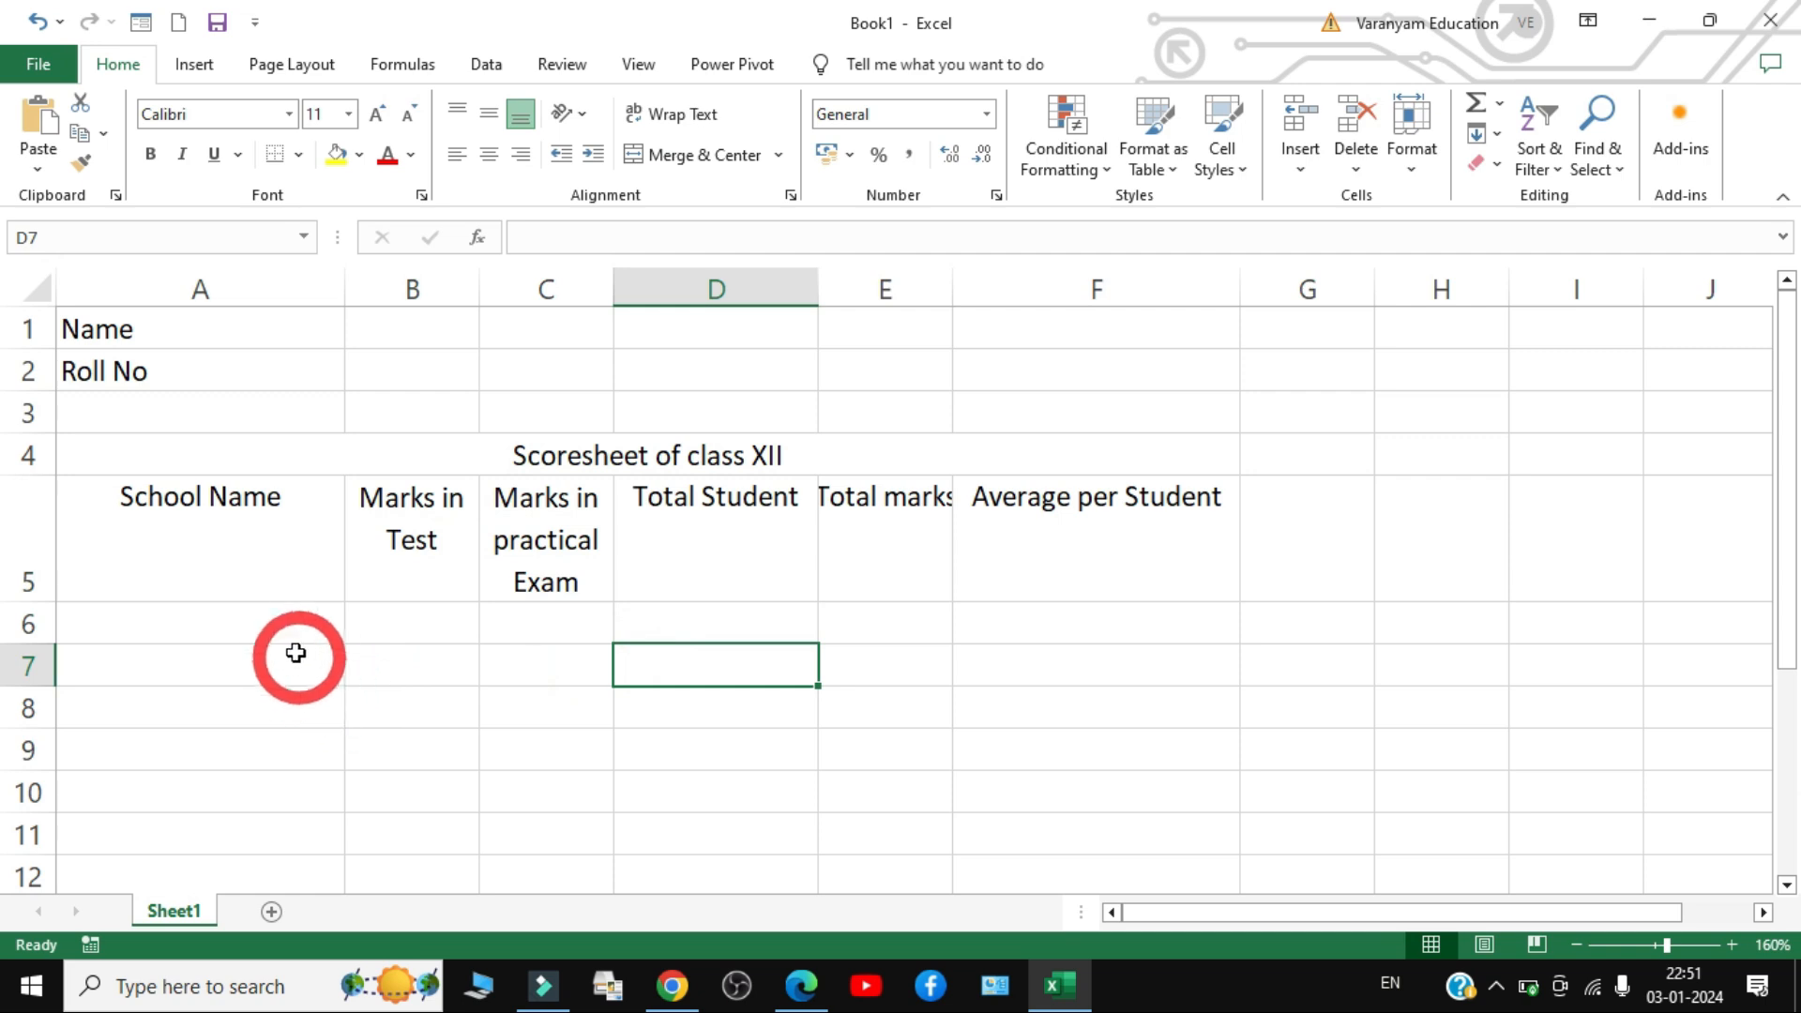
- Enter the school names "sarvodaya Vidyalya" in cell A6 and "Delhi Public School" in cell A7
left_click(237, 622)
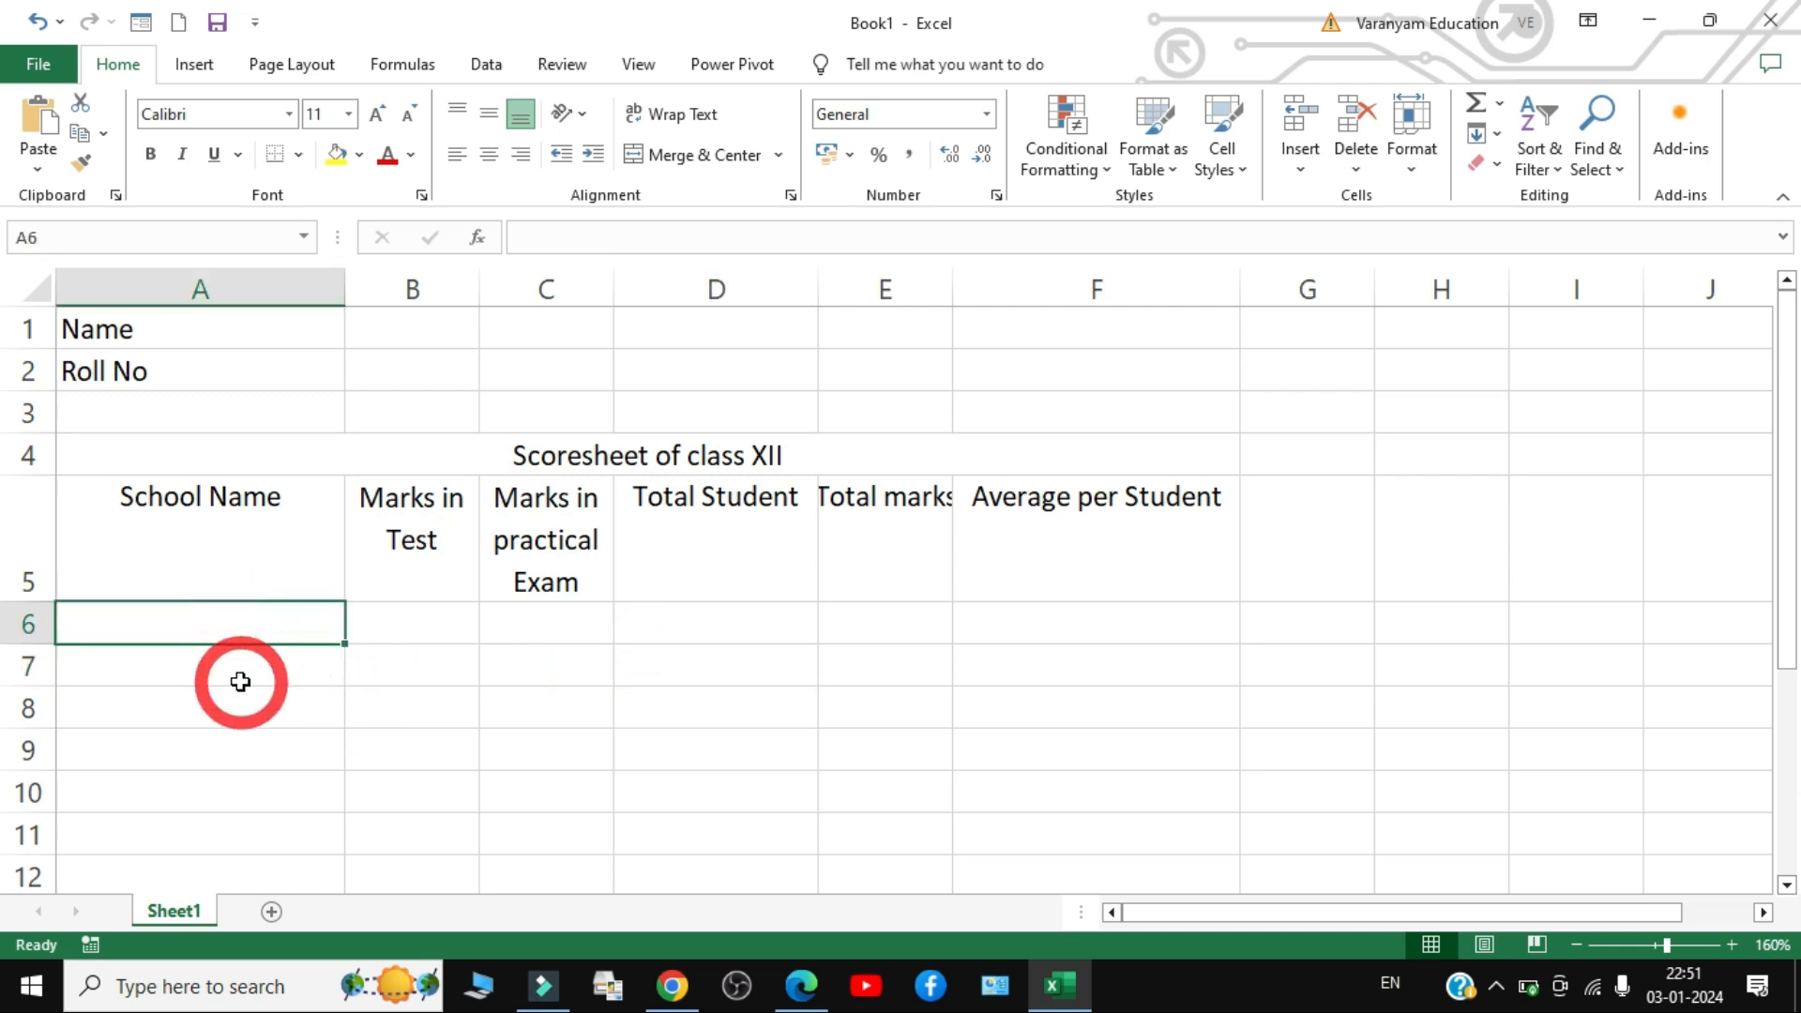
type("sarvo")
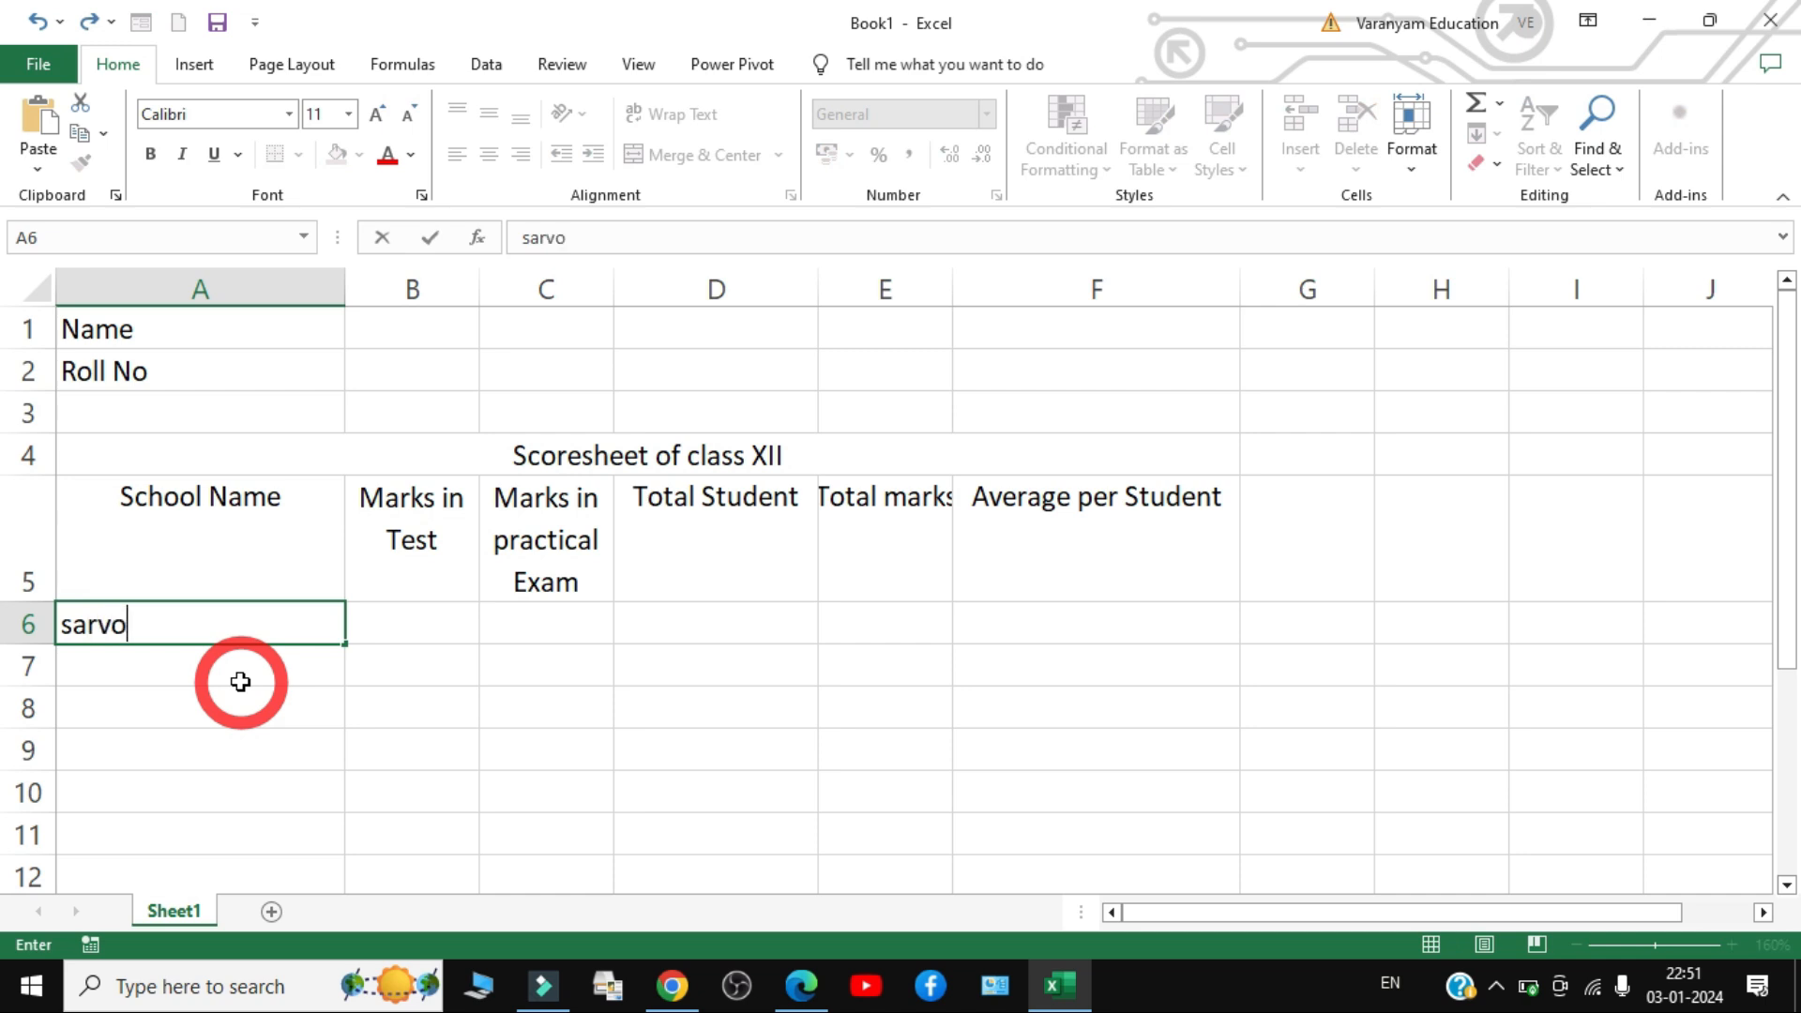
type("daya Vidyalya")
key("Return")
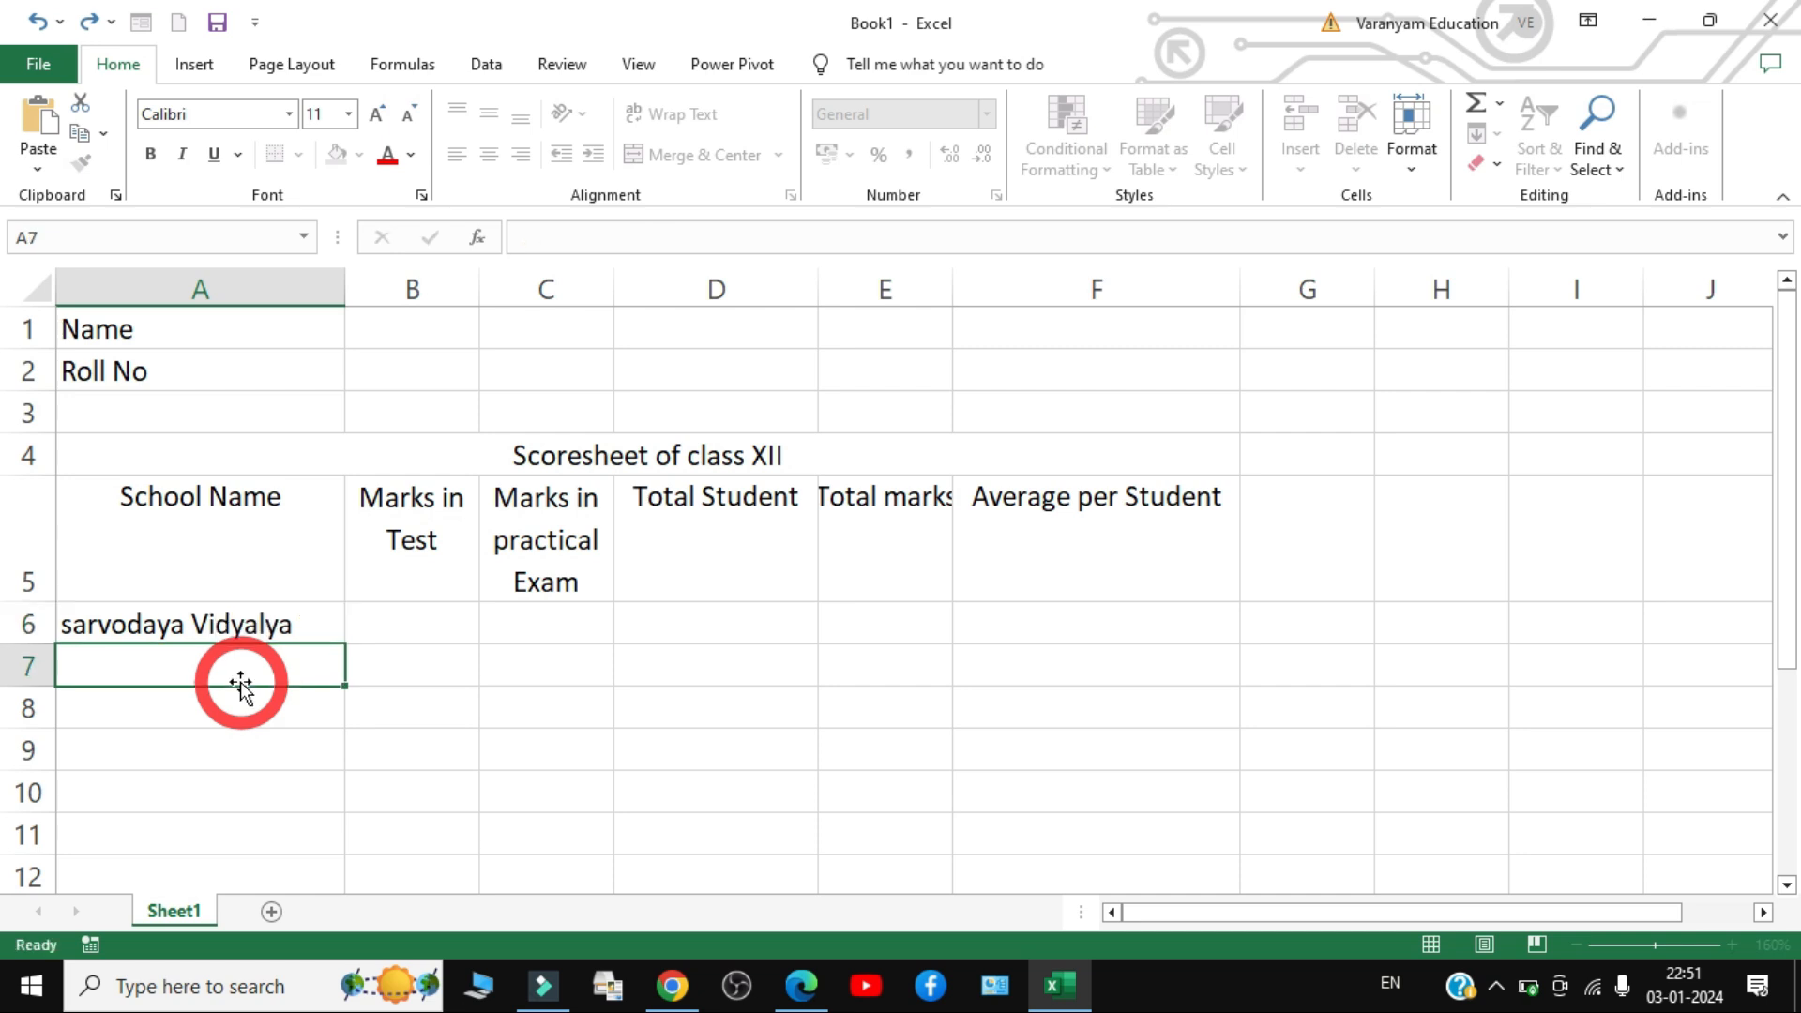
type("Dehi")
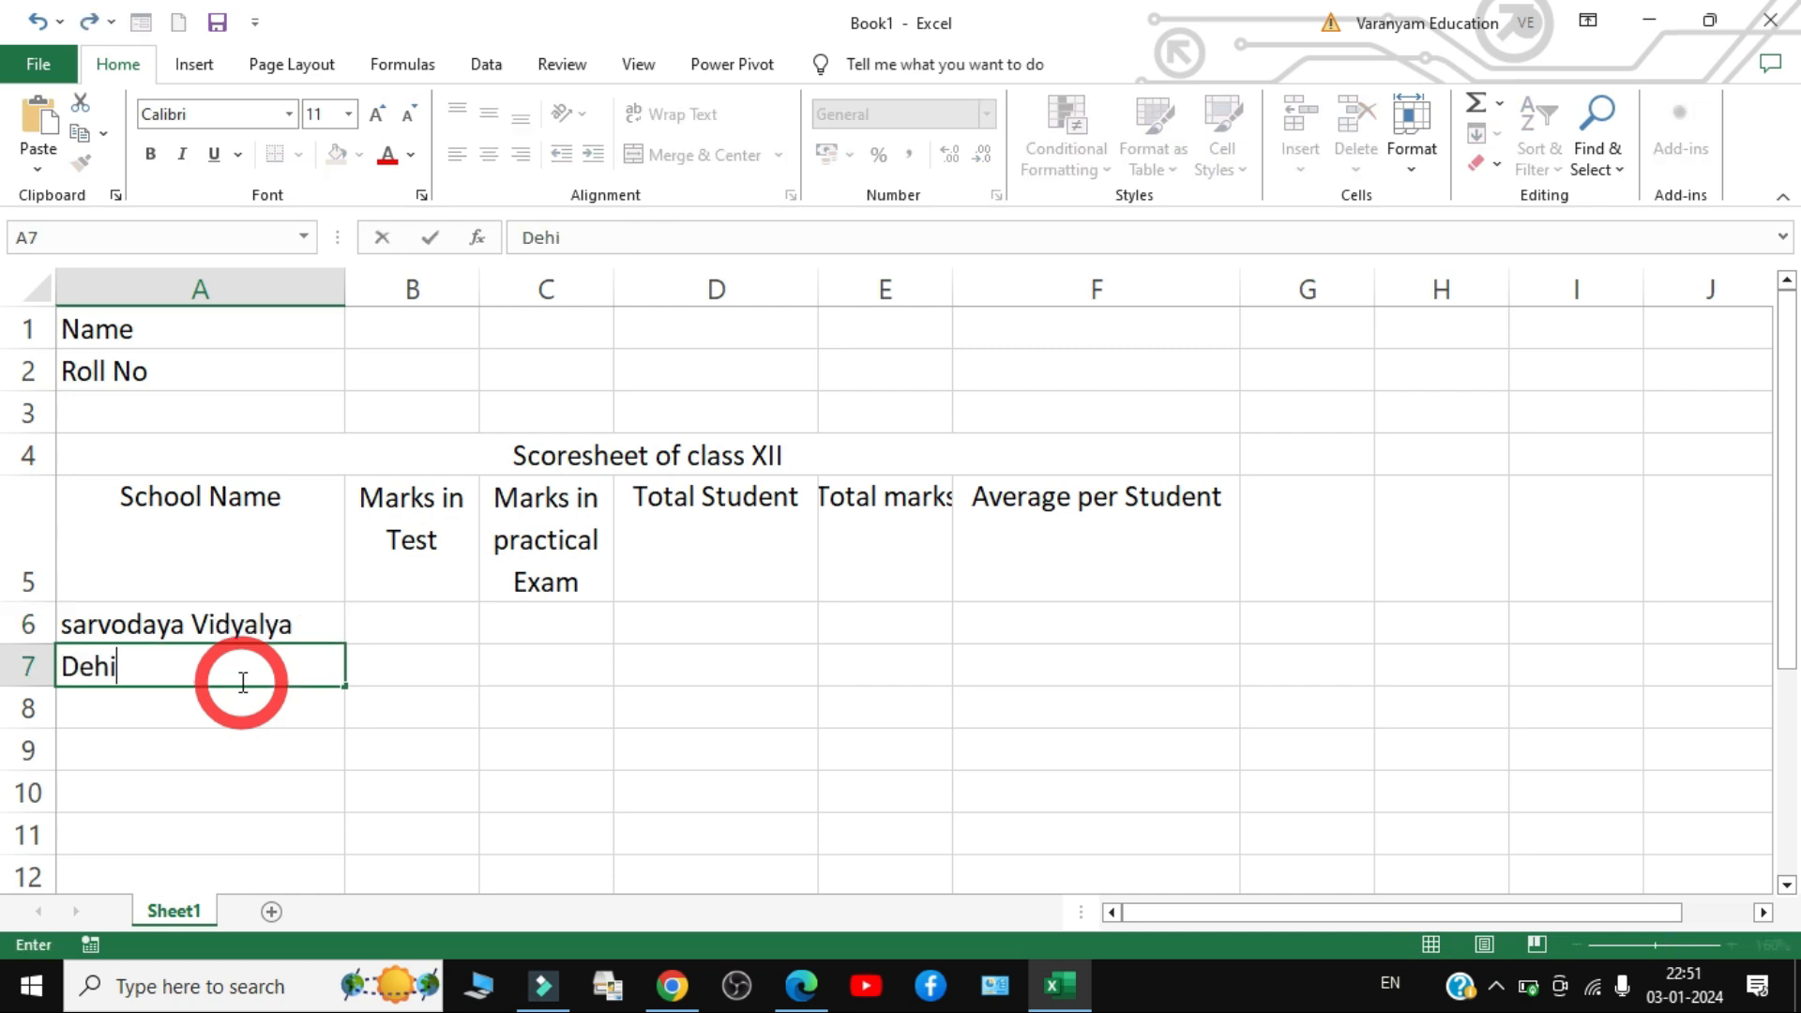
type("h")
key("BackSpace")
key("BackSpace")
type("lhi Publ")
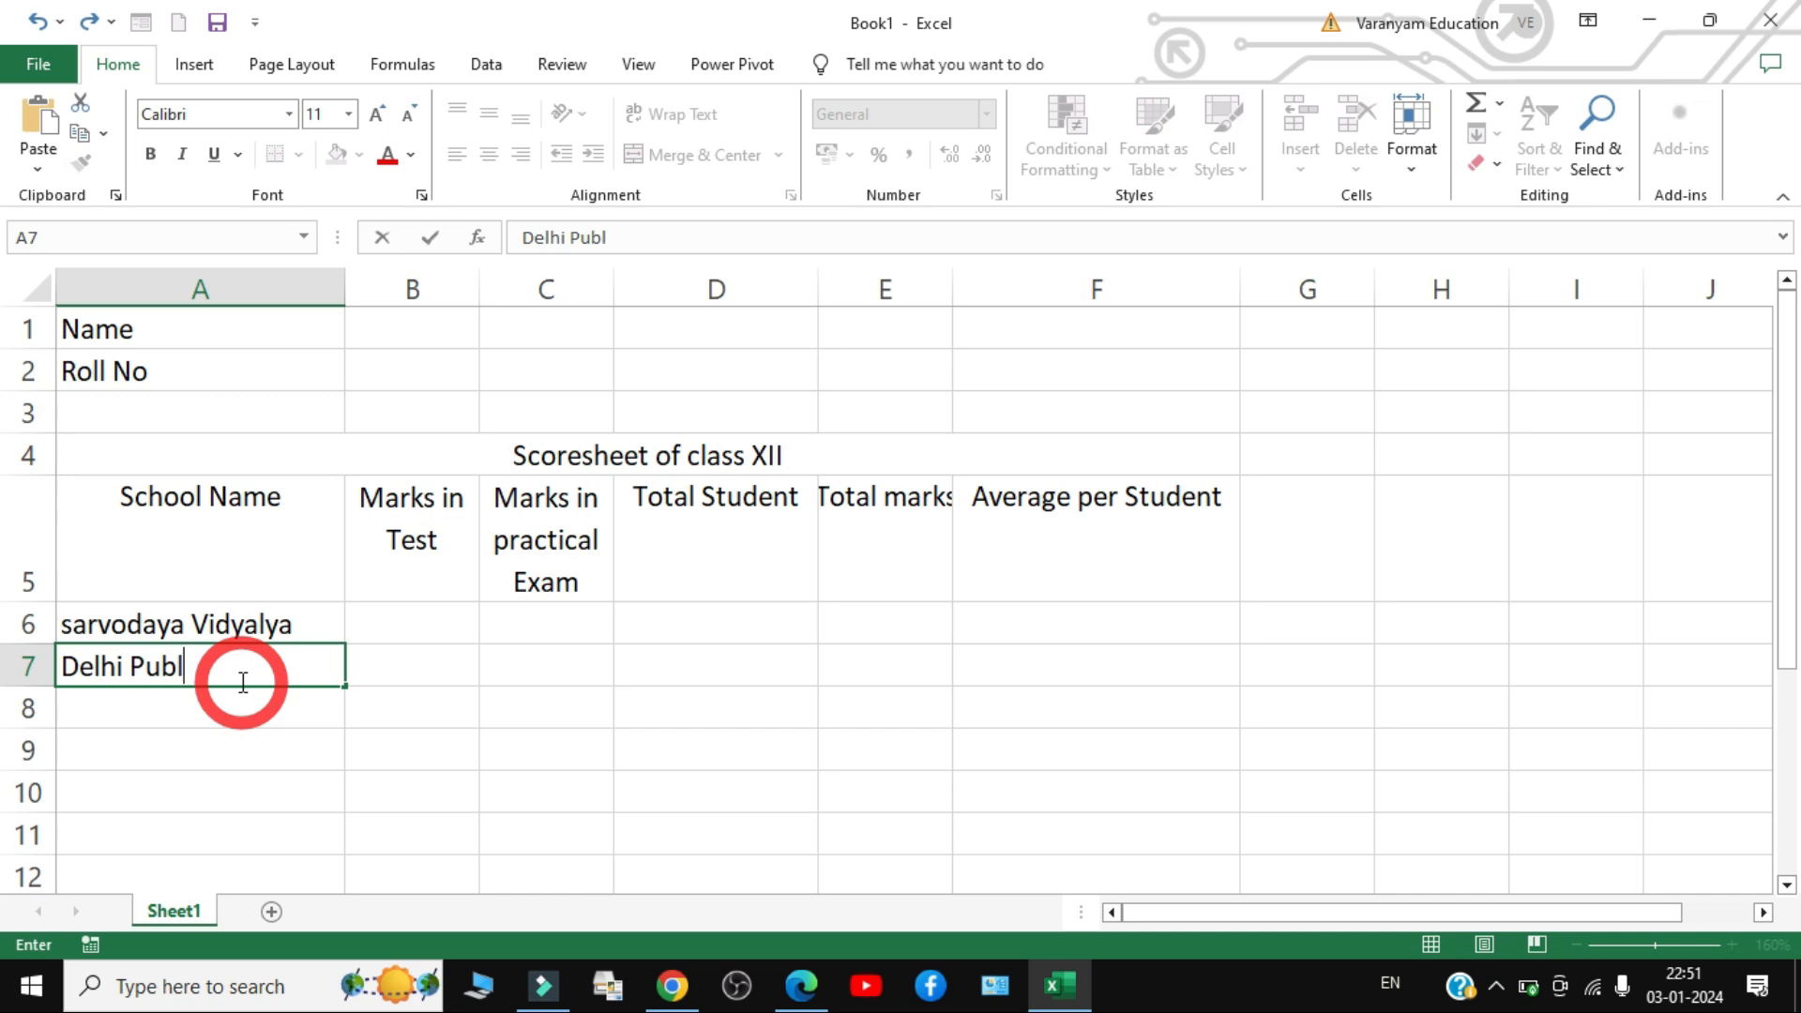
type("ic School")
key("Return")
- Enter the school names "Lko Govt School" in cell A8 and "Loreto Convent" in cell A9
type("Lko Govt School")
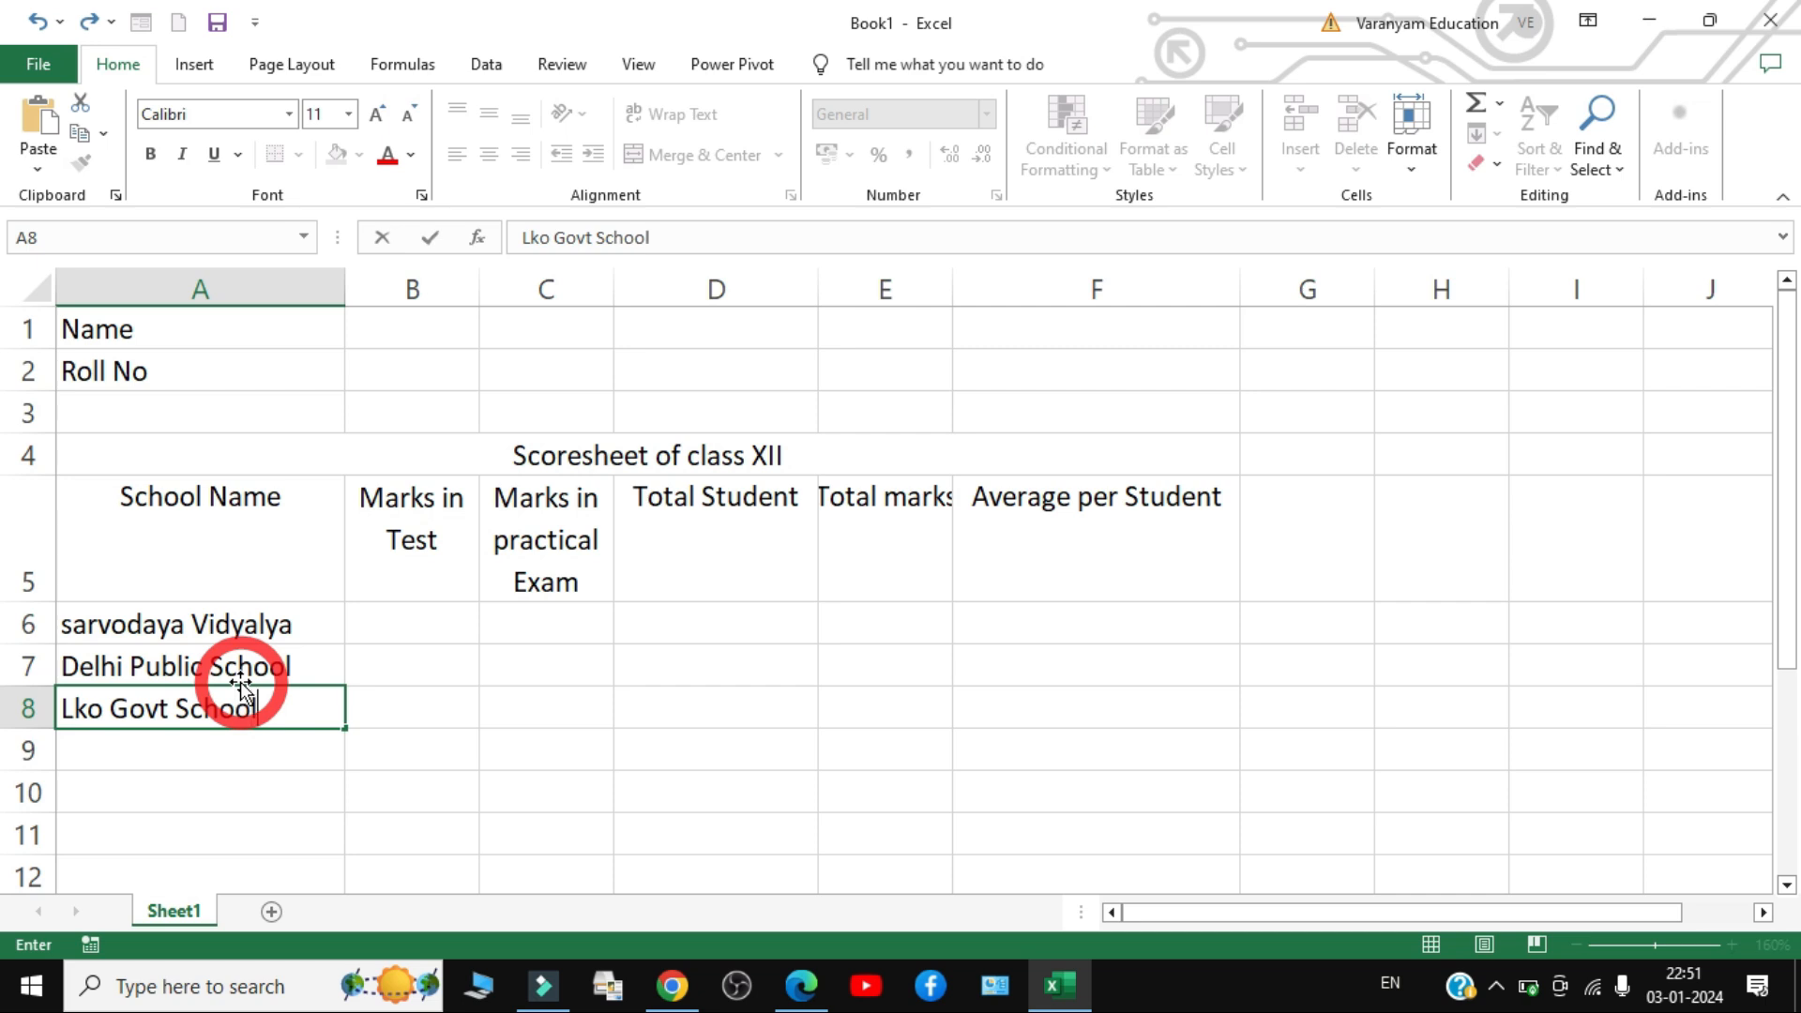
key("Return")
type("Lo")
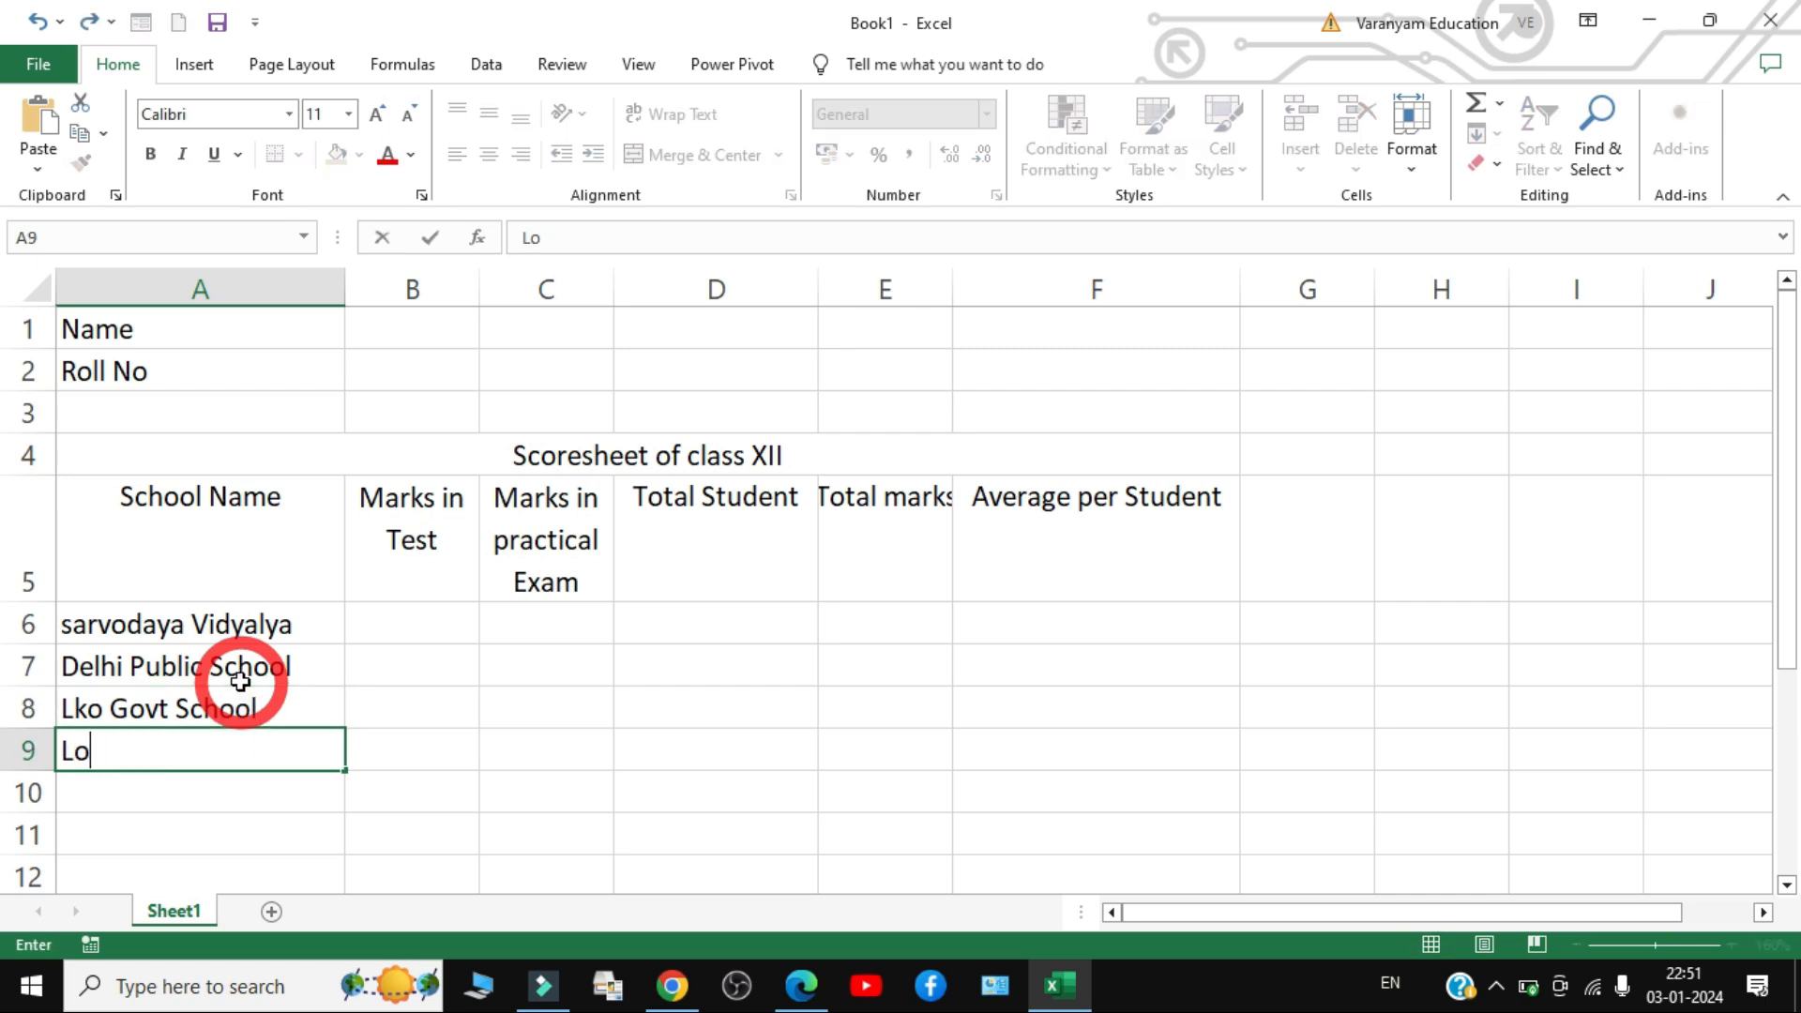
type("reto Convent")
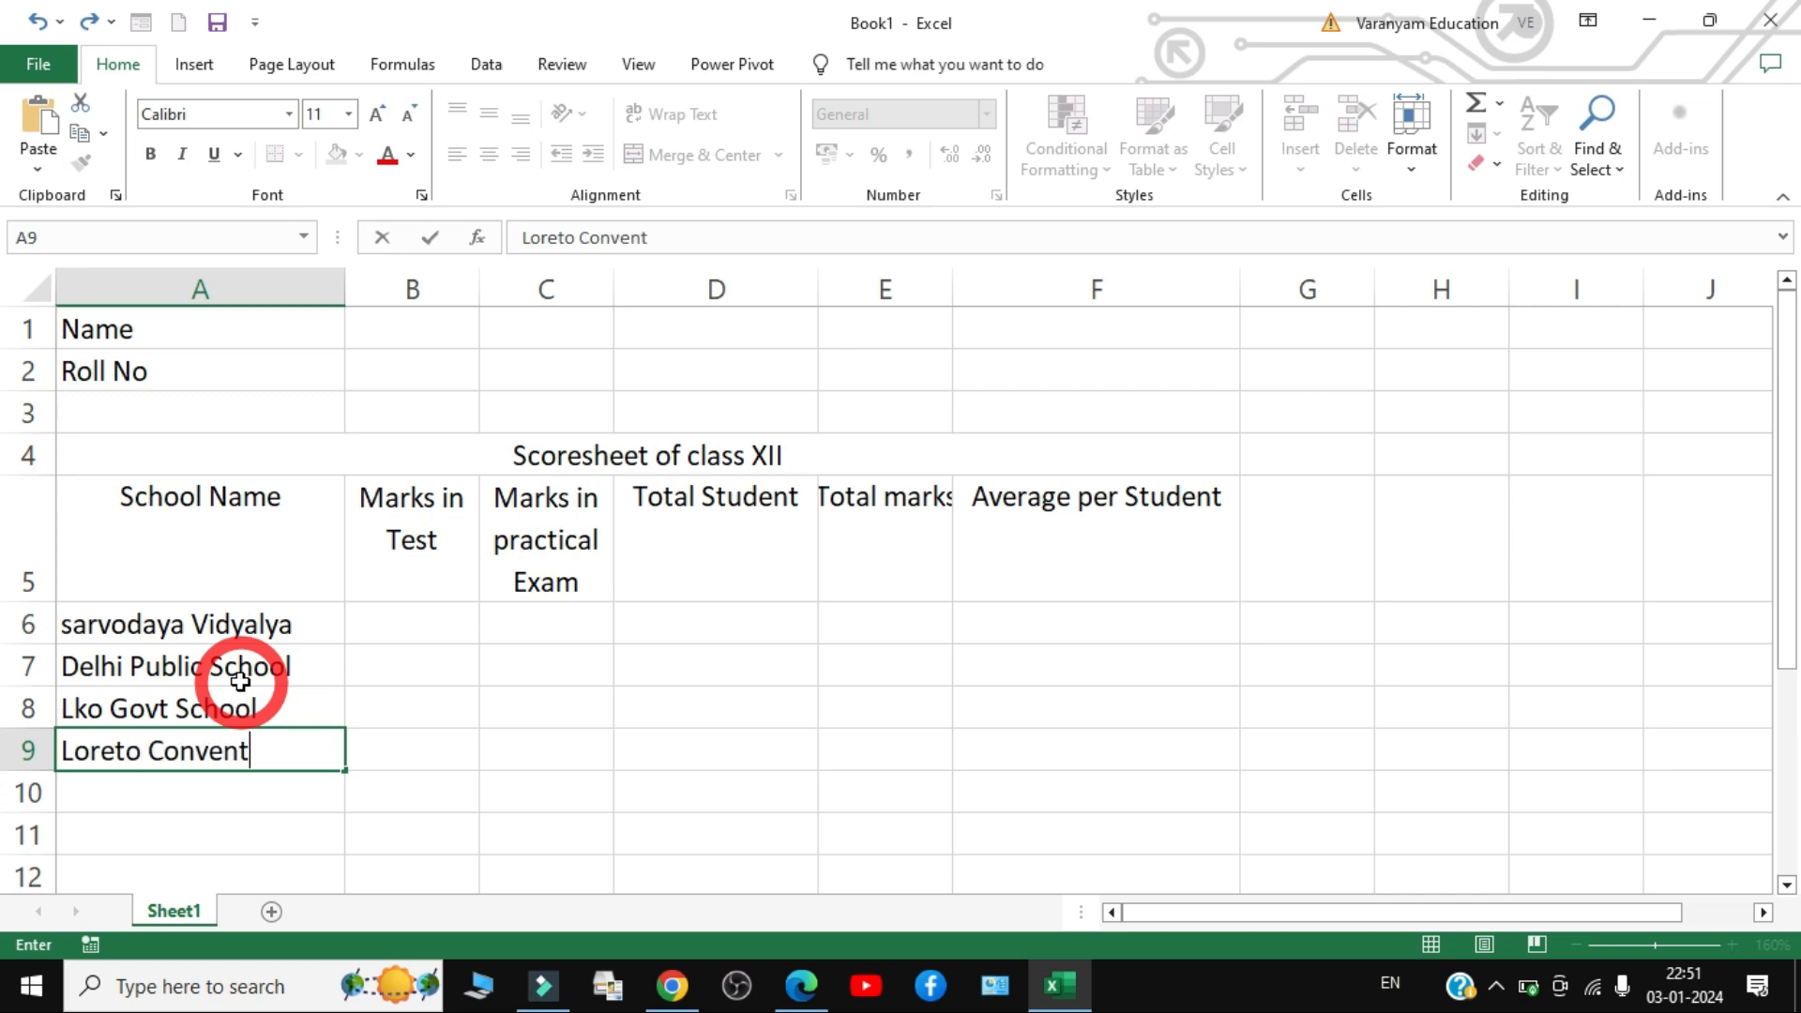
key("Return")
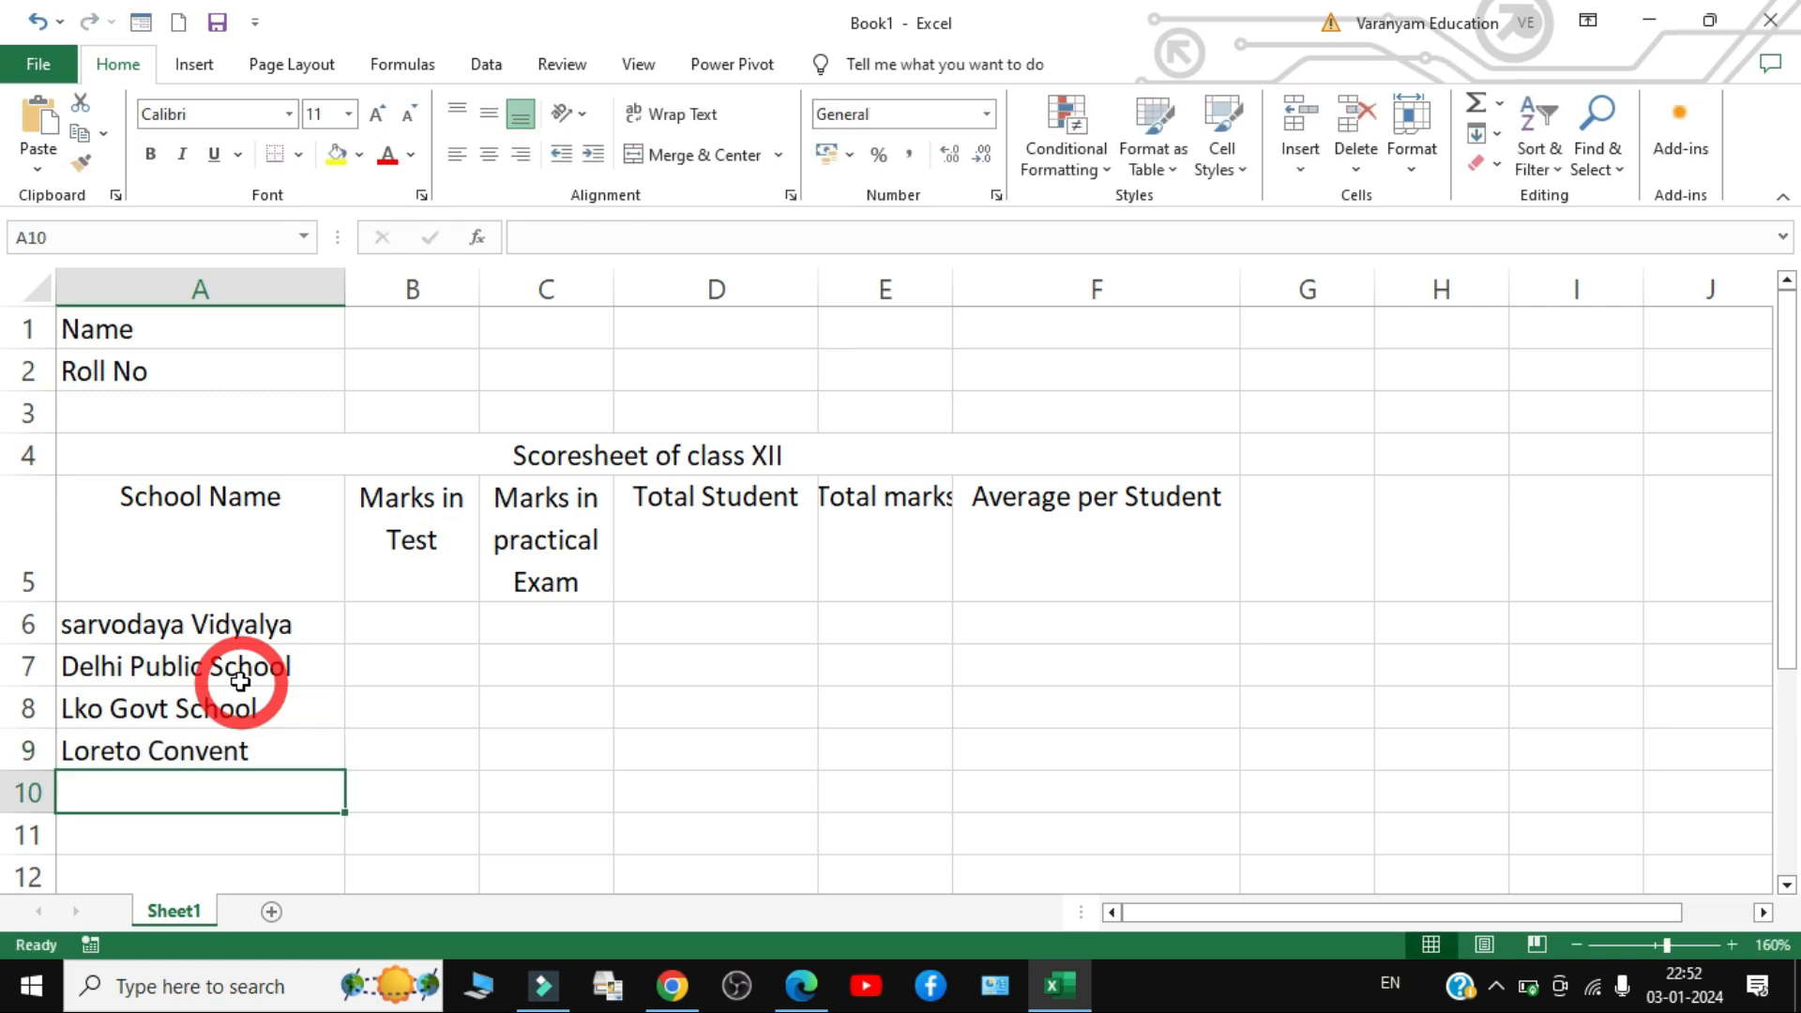
- Enter the row label "Total Marks" in cell A10 below the school names
type("Total mark")
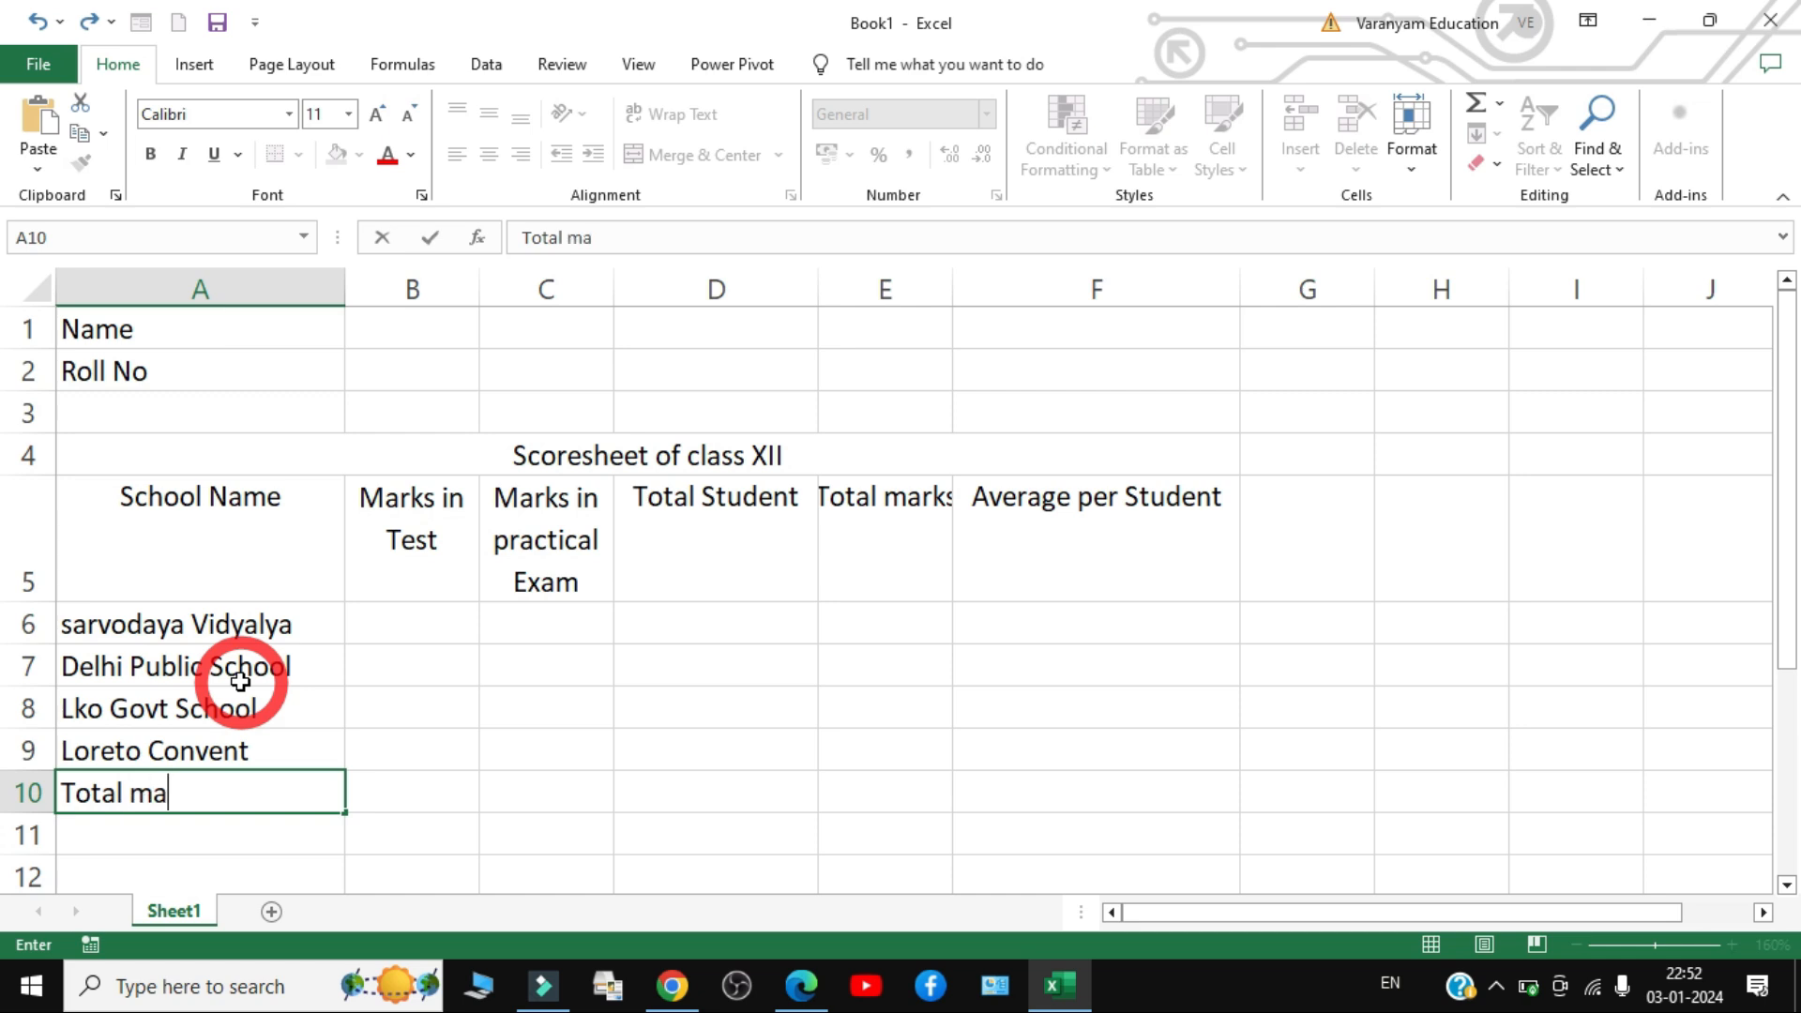
key("BackSpace")
key("BackSpace")
key("BackSpace")
type("Mark")
key("Tab")
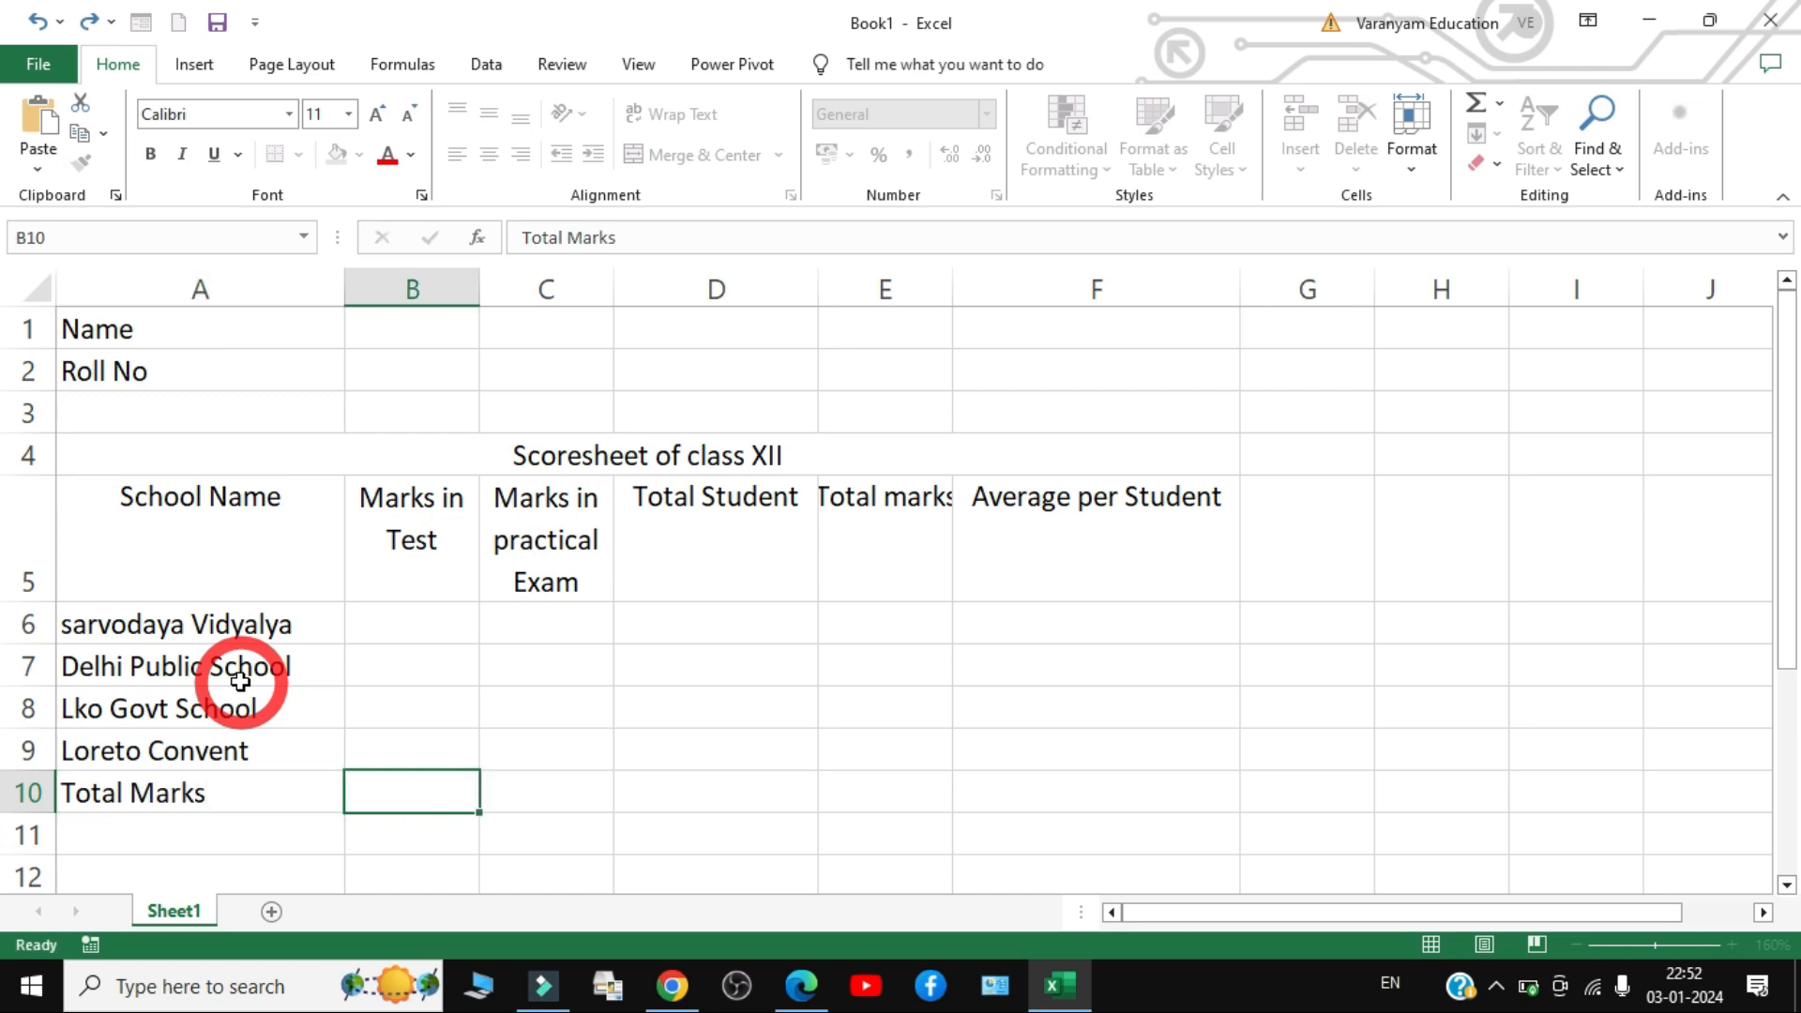
- Read the marks in the PDF in Edge, then enter test marks 2678.75 in B6 and 3242.35 in B7 in Excel
left_click(799, 985)
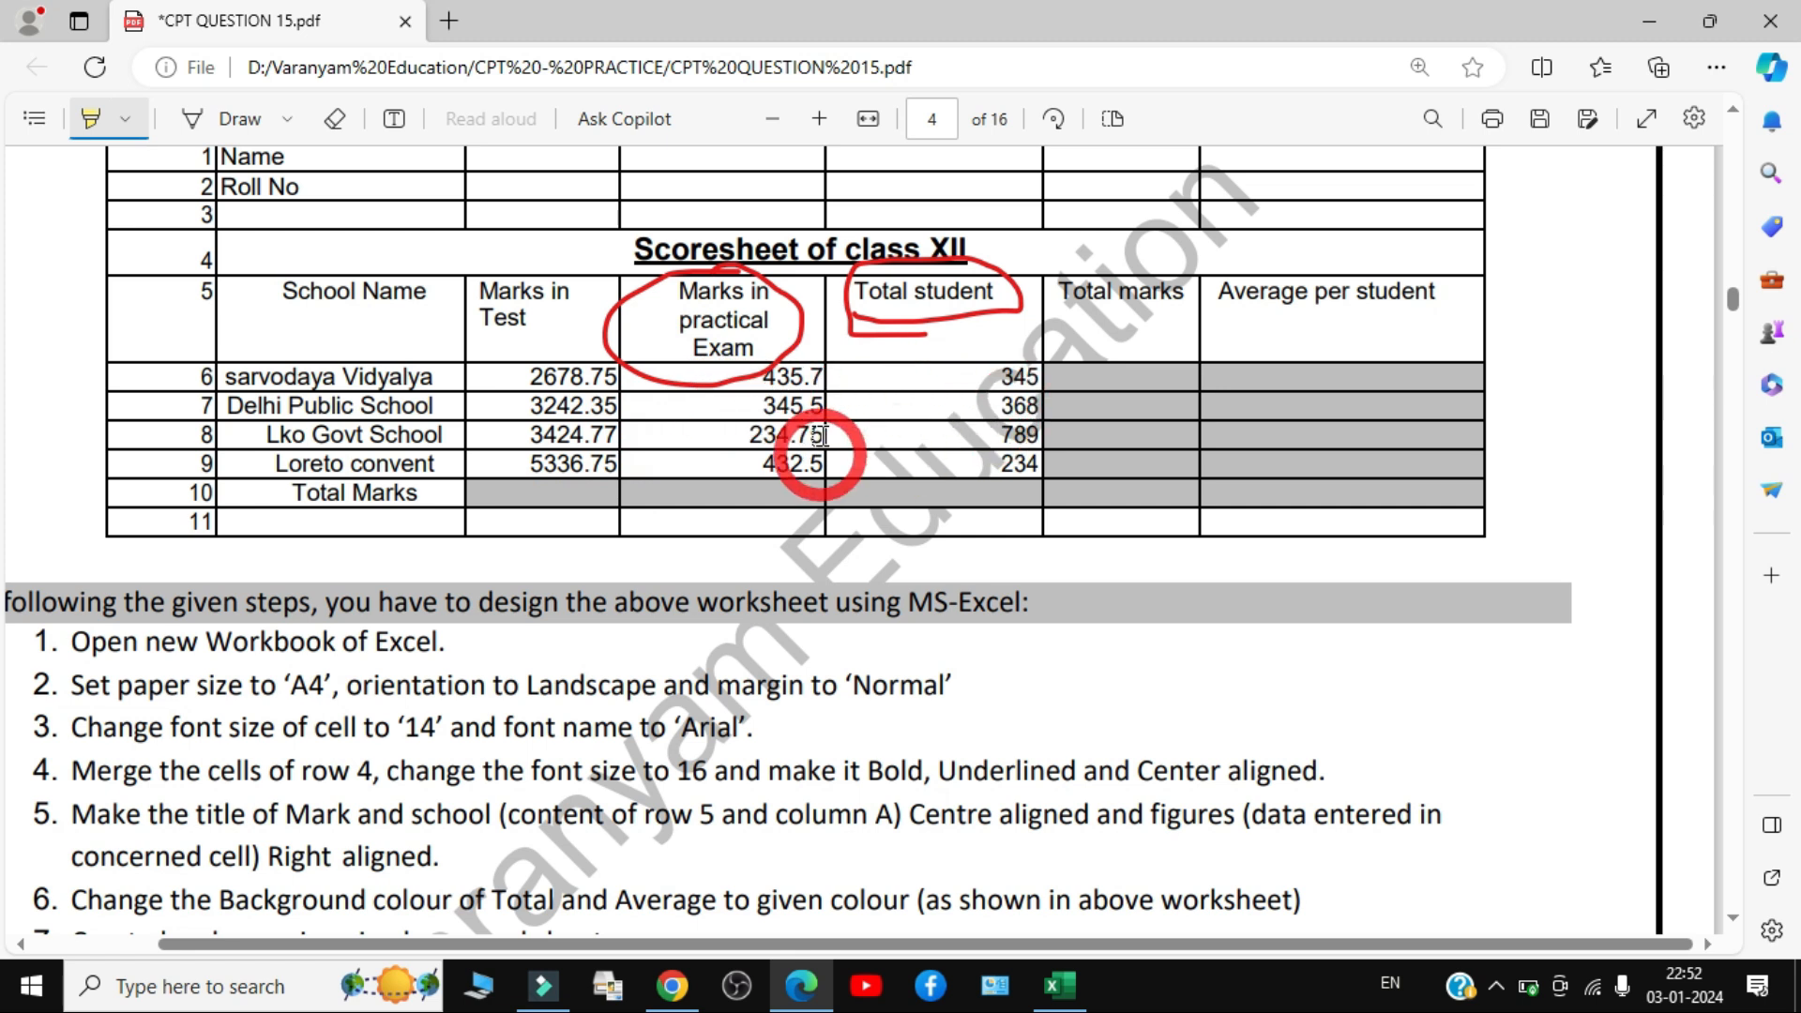
left_click(1063, 1003)
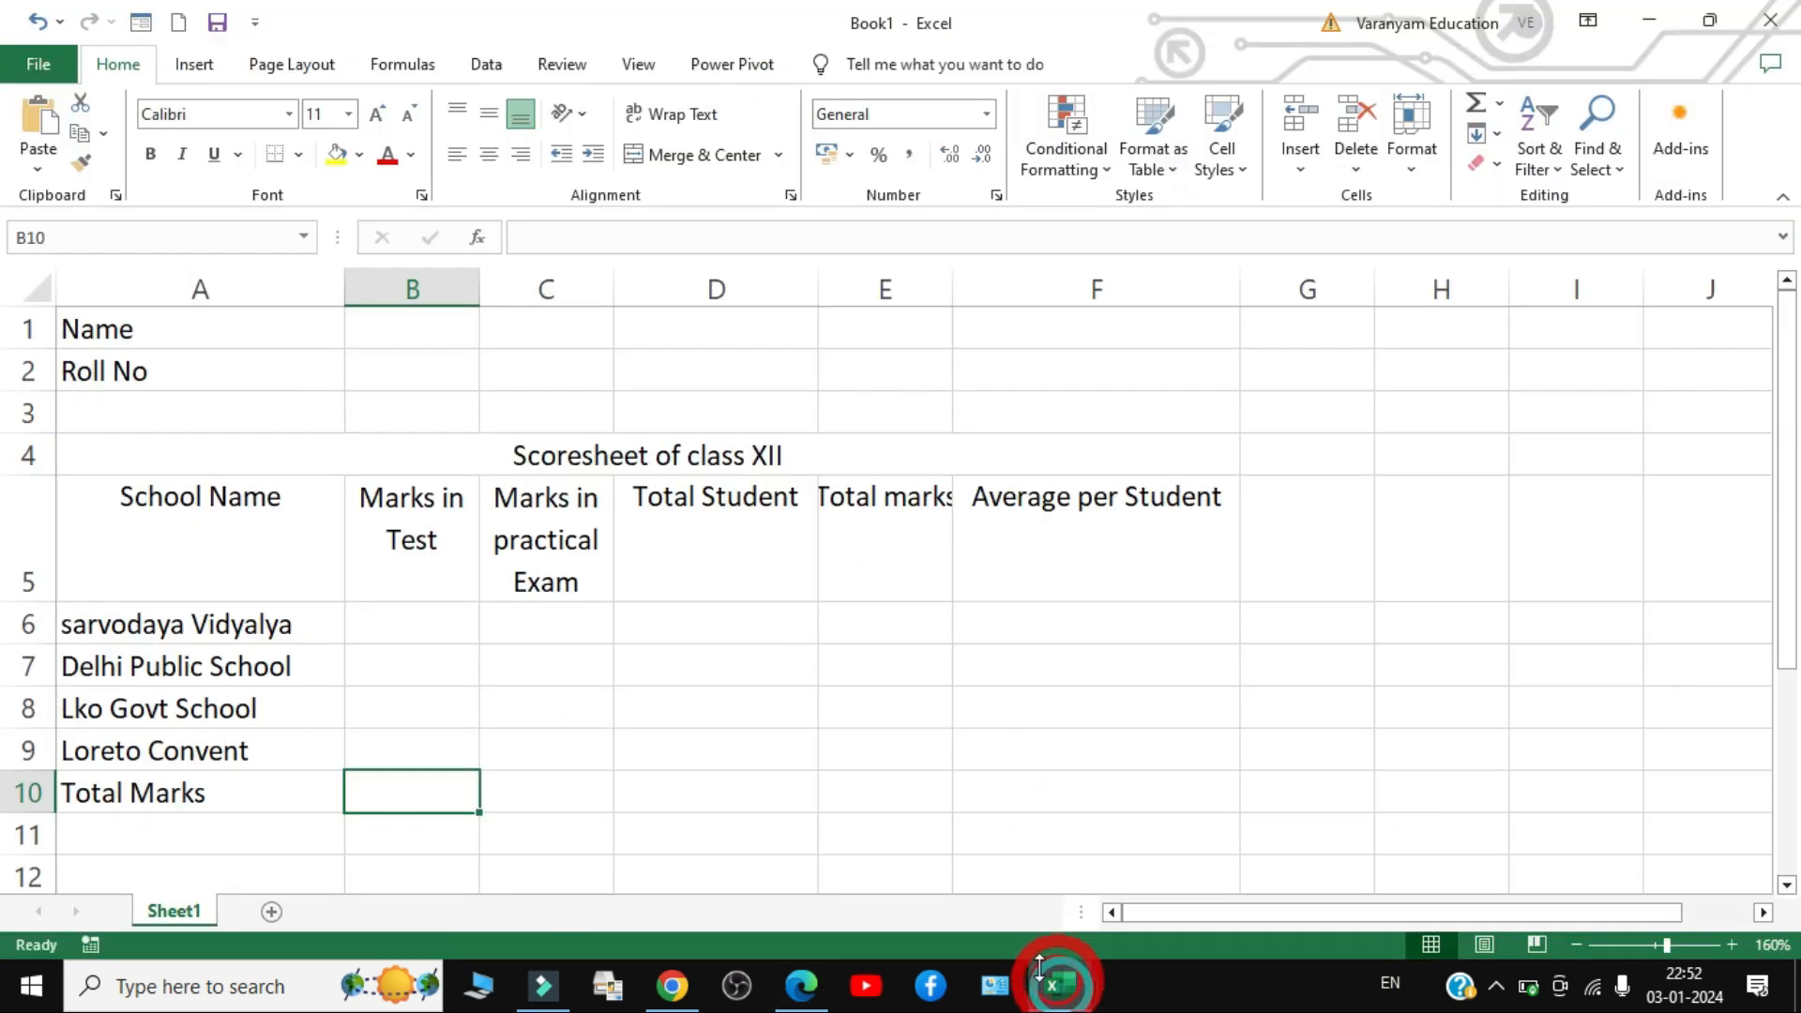
left_click(450, 620)
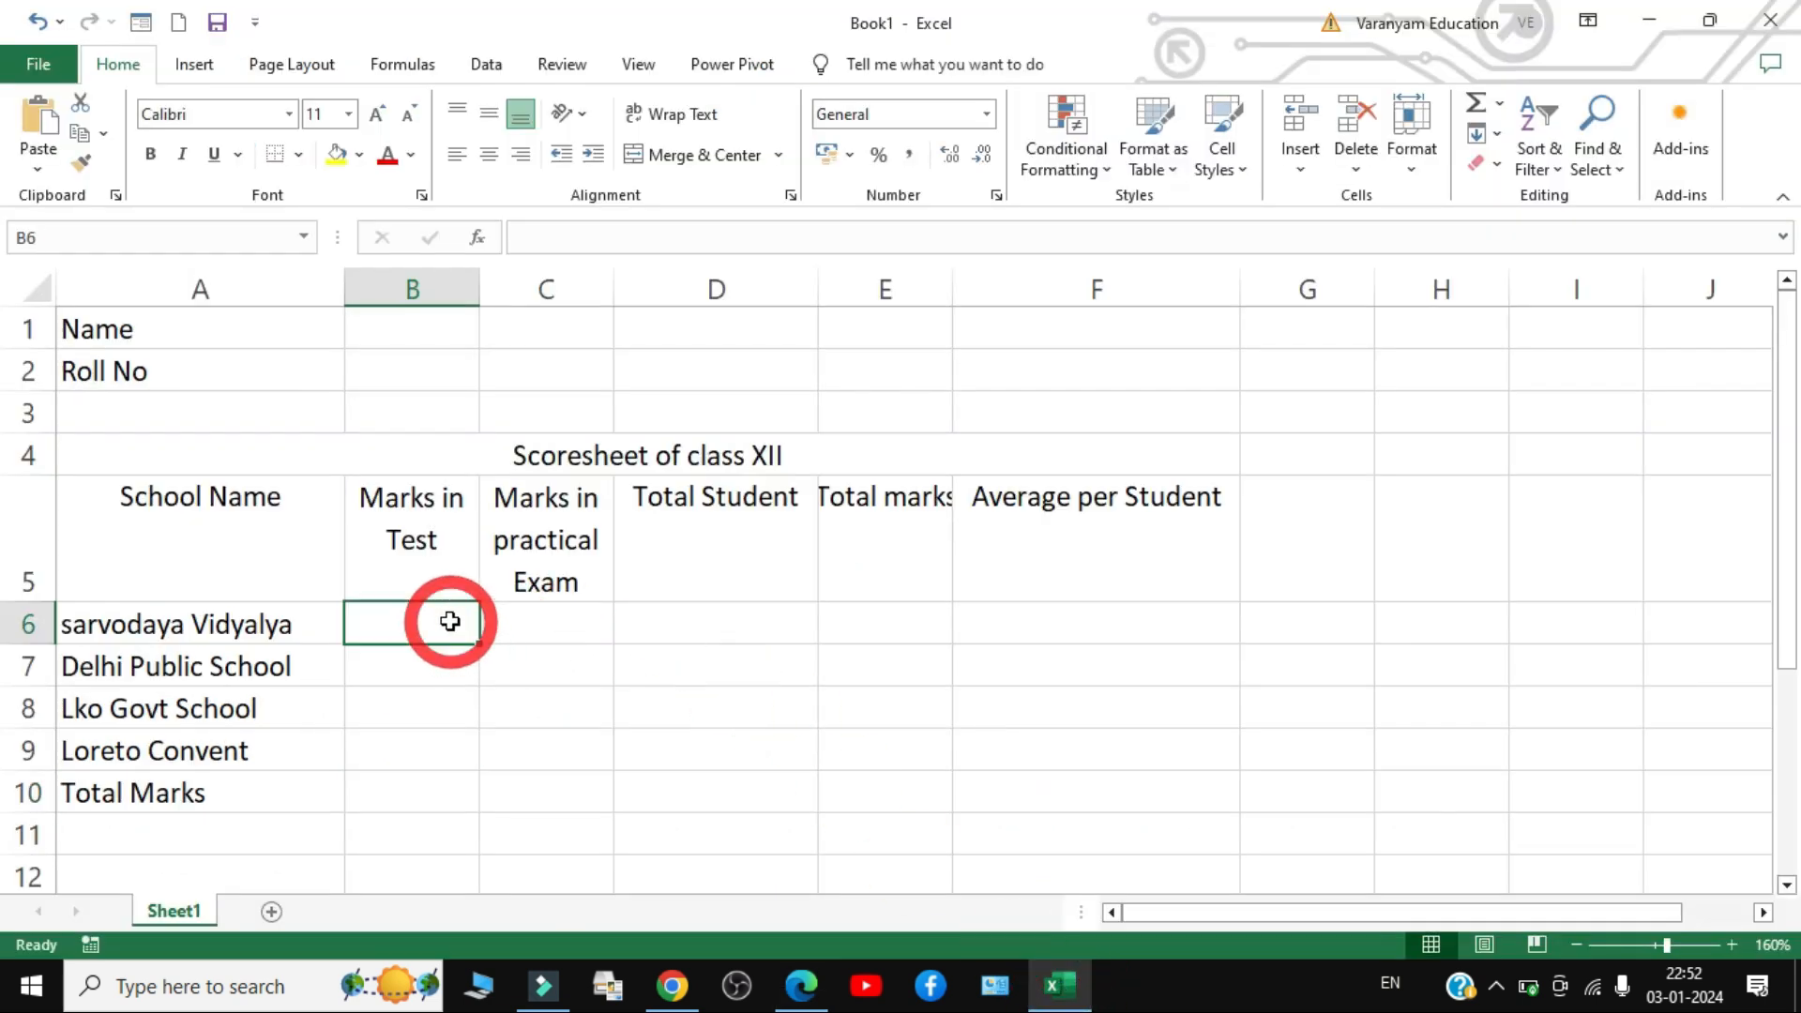
type("2678")
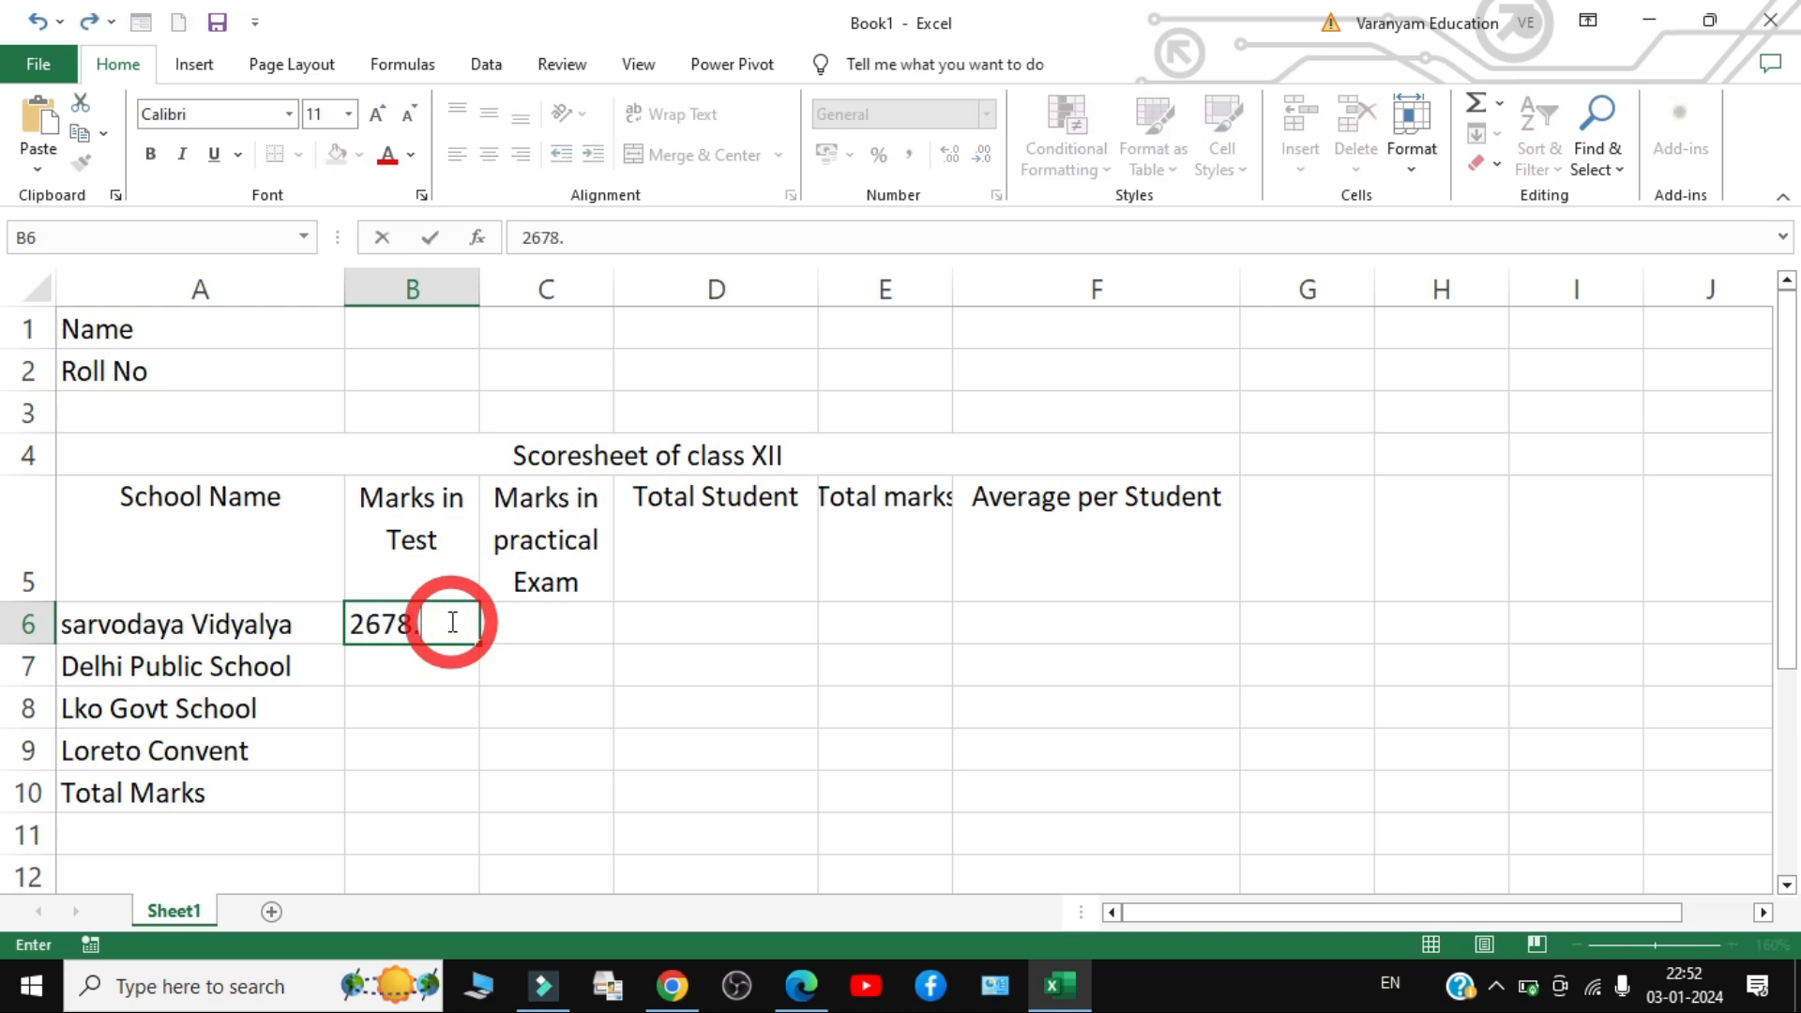
type(".75")
key("Return")
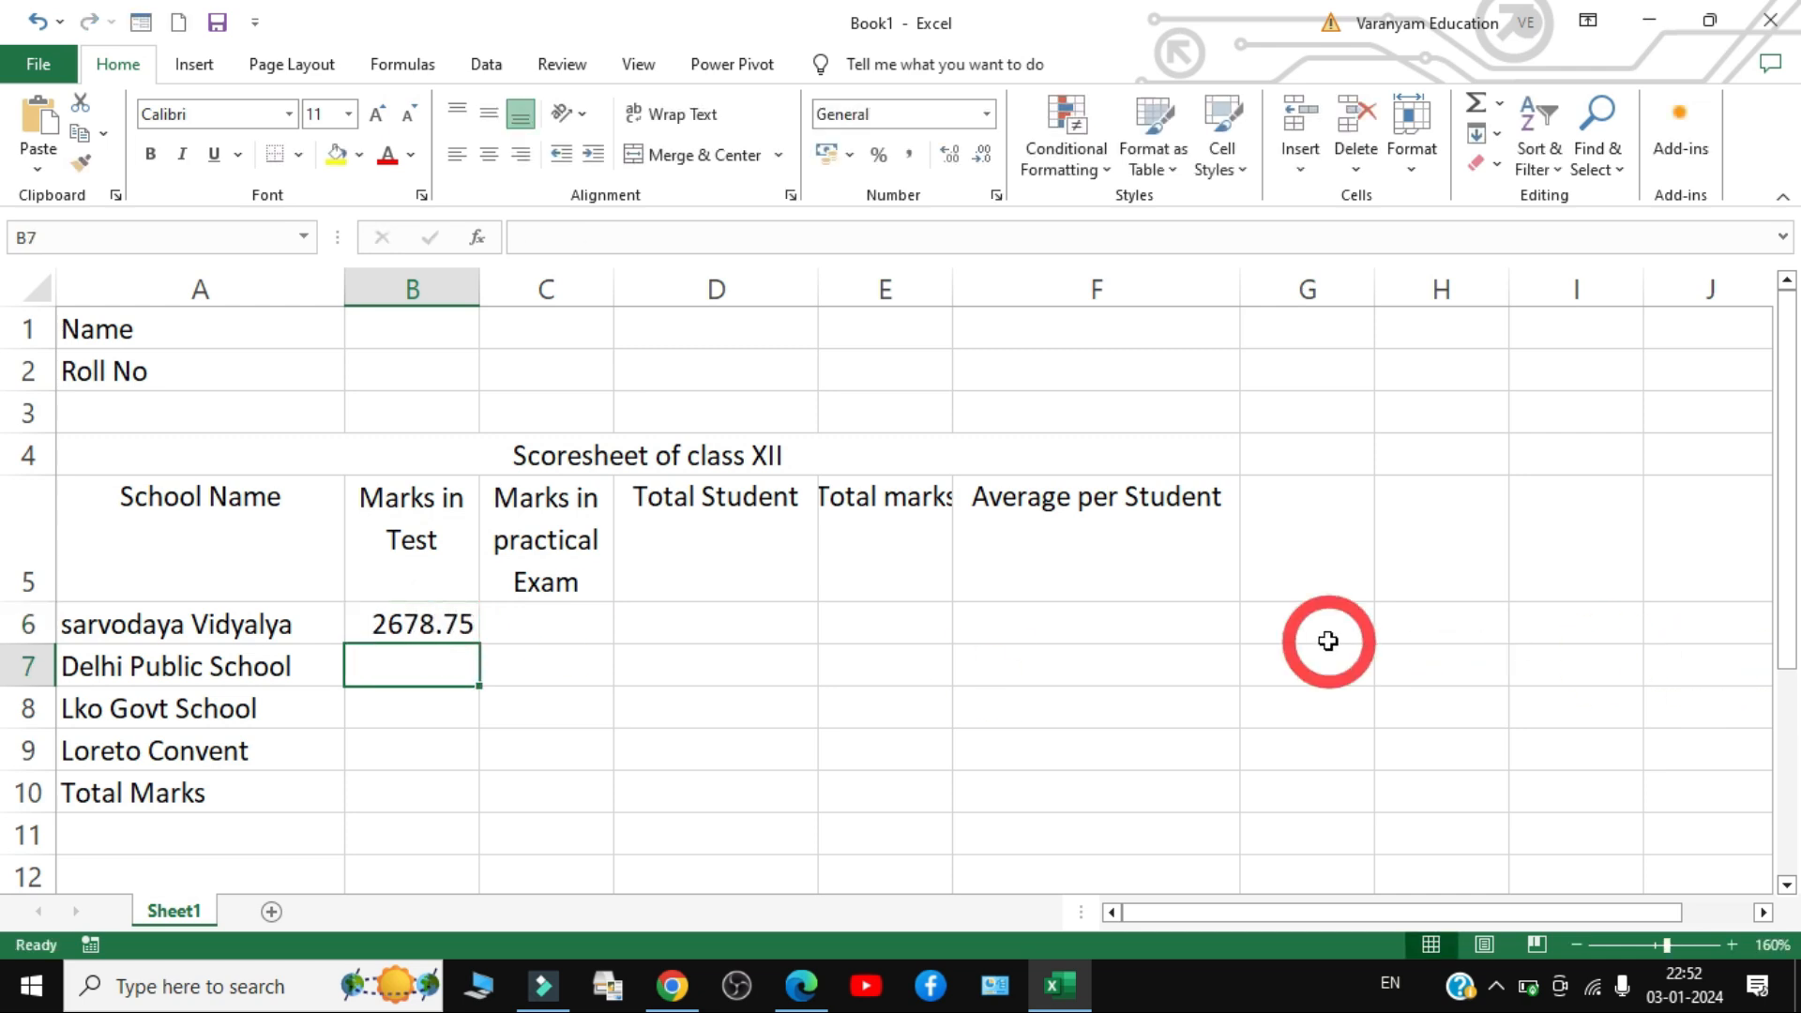
type("3242")
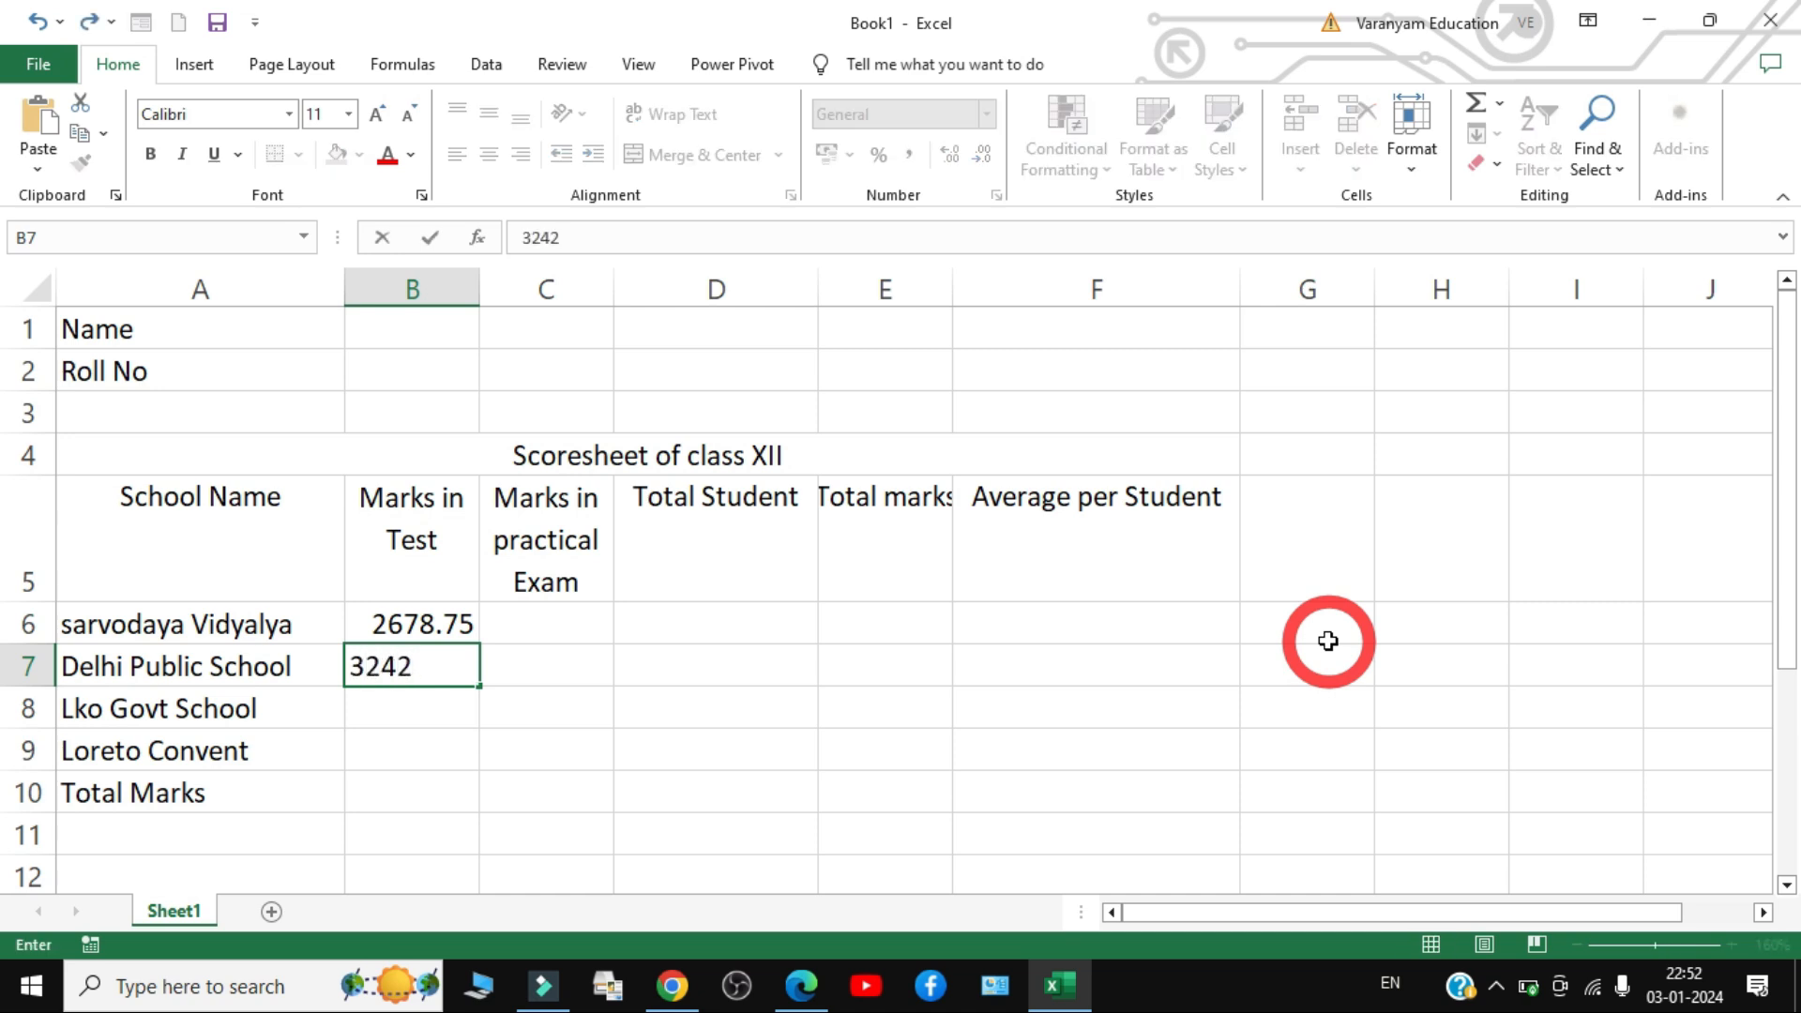
type(".35")
key("Return")
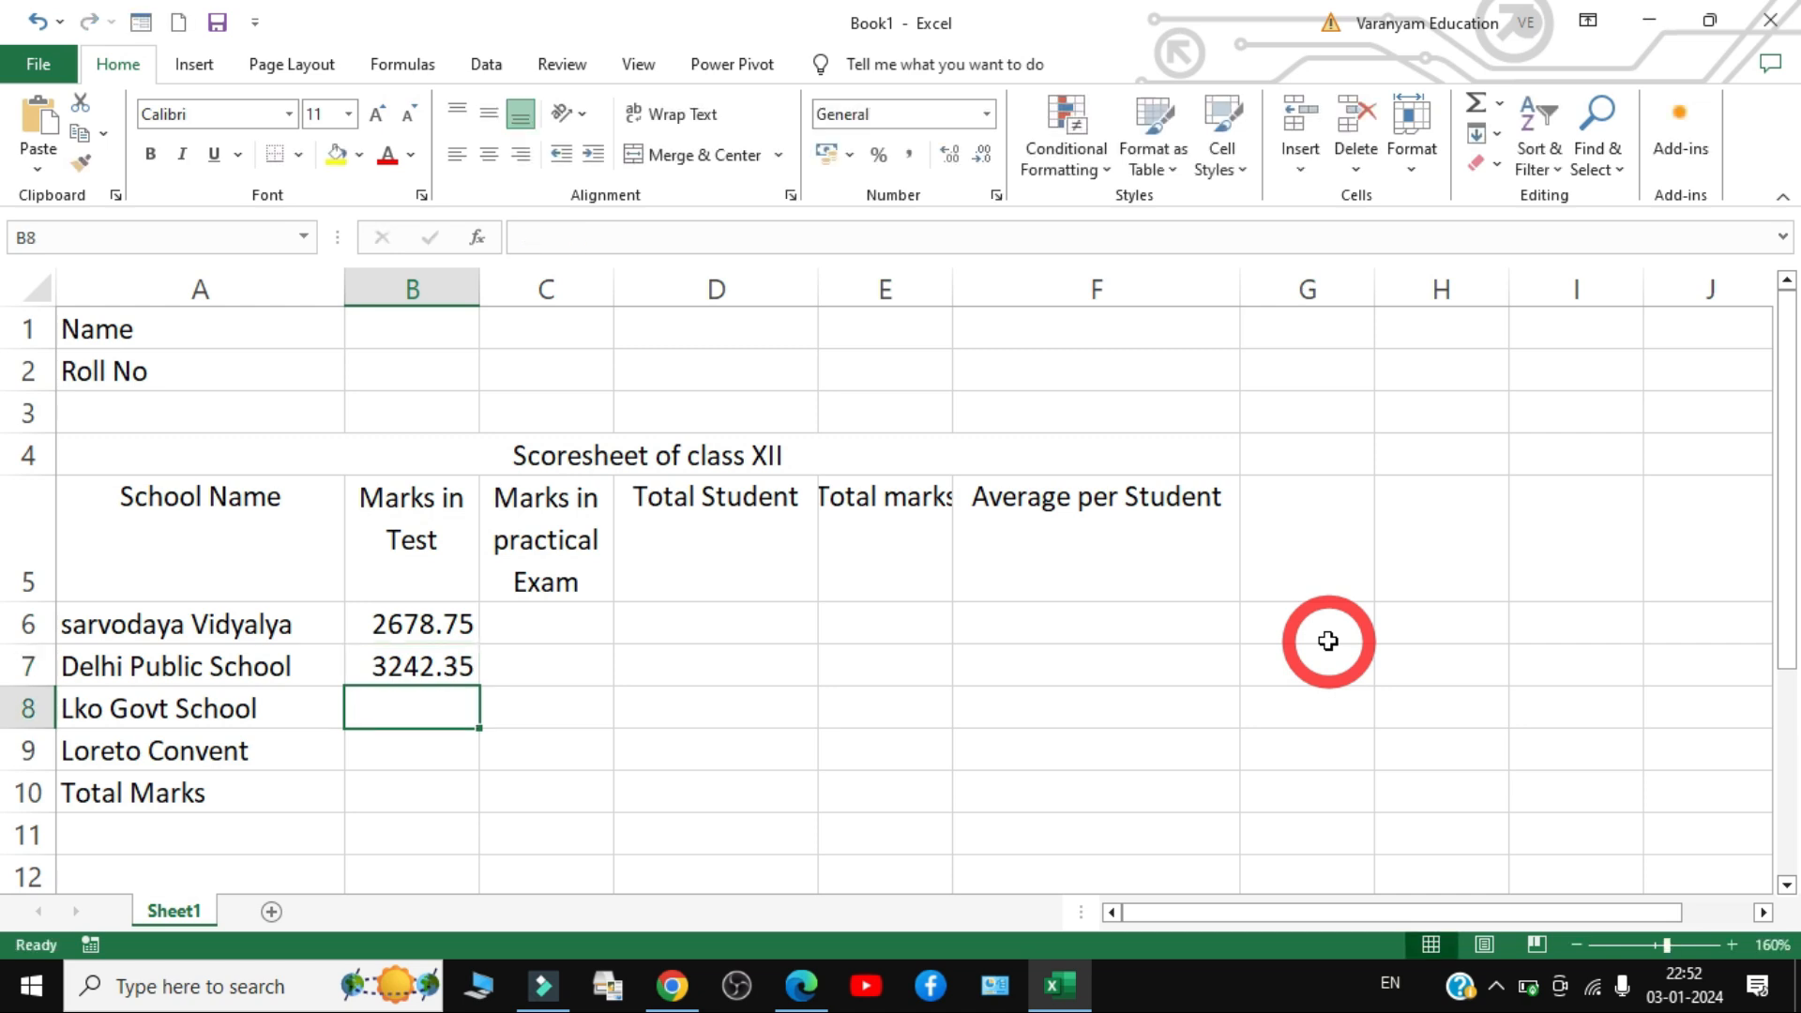
- Enter the test marks 3424.77 in cell B8 and 5336.75 in cell B9
type("34")
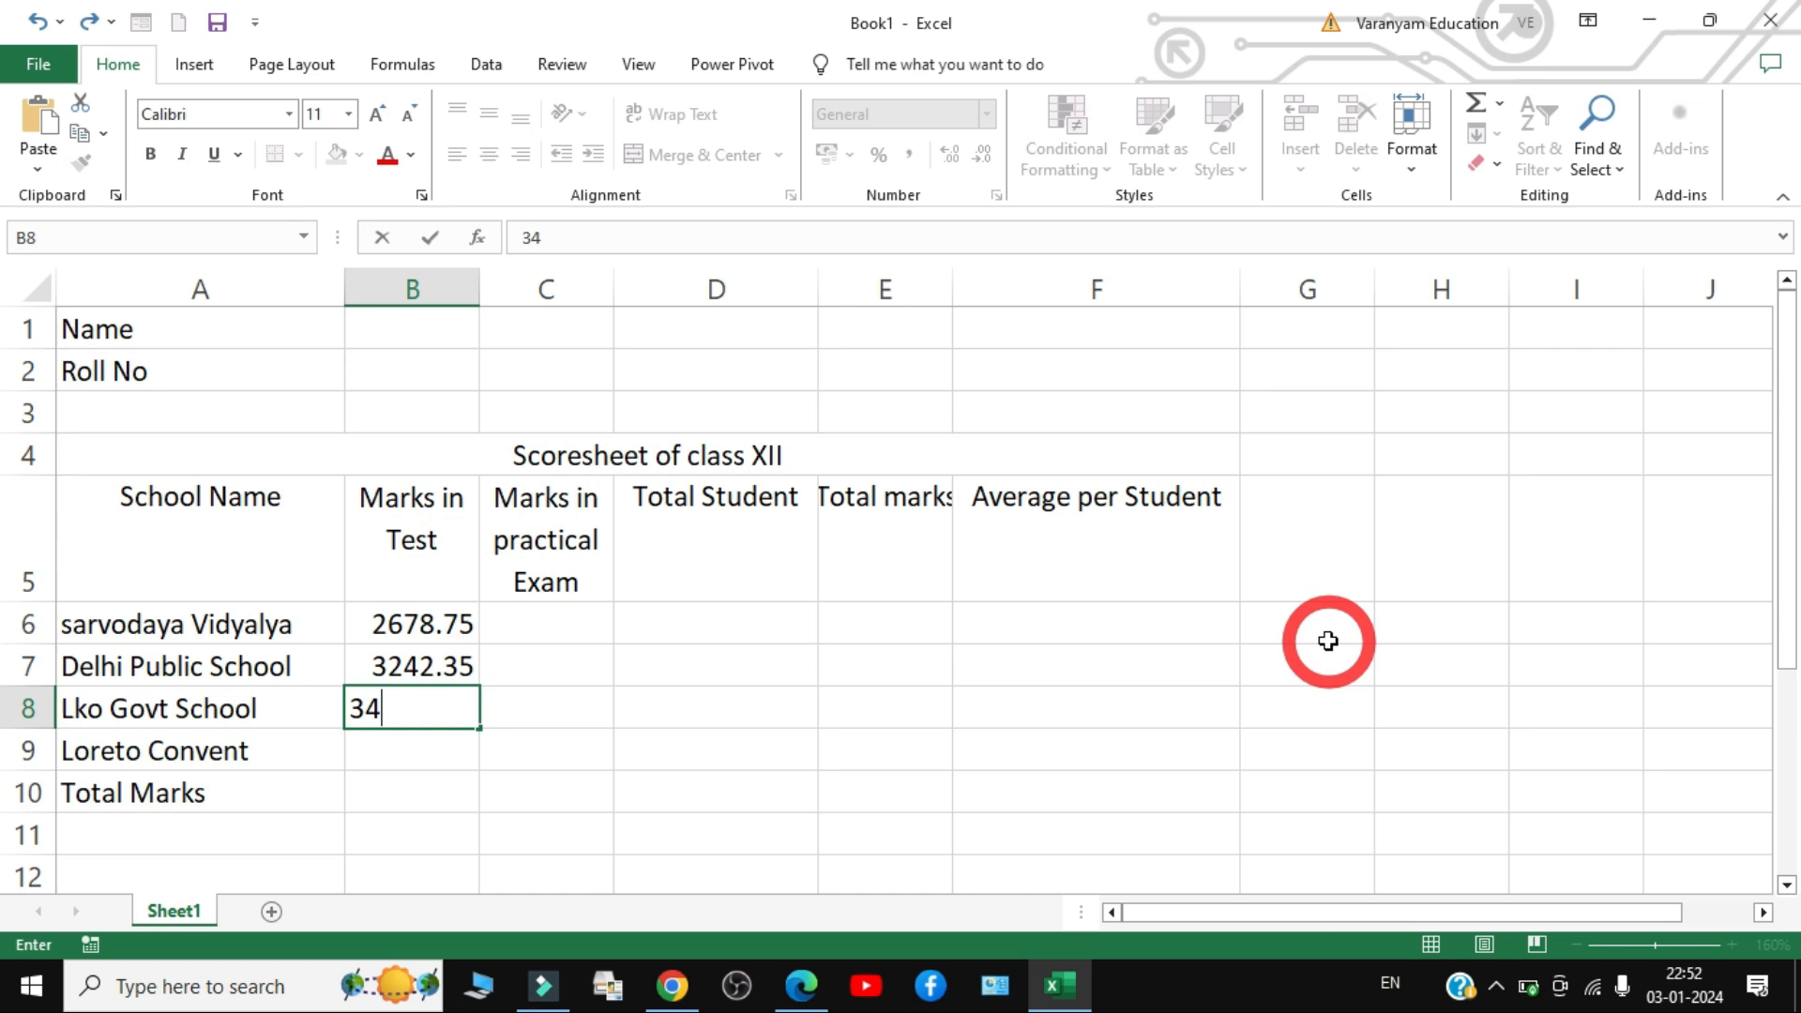
type("24.77")
key("Return")
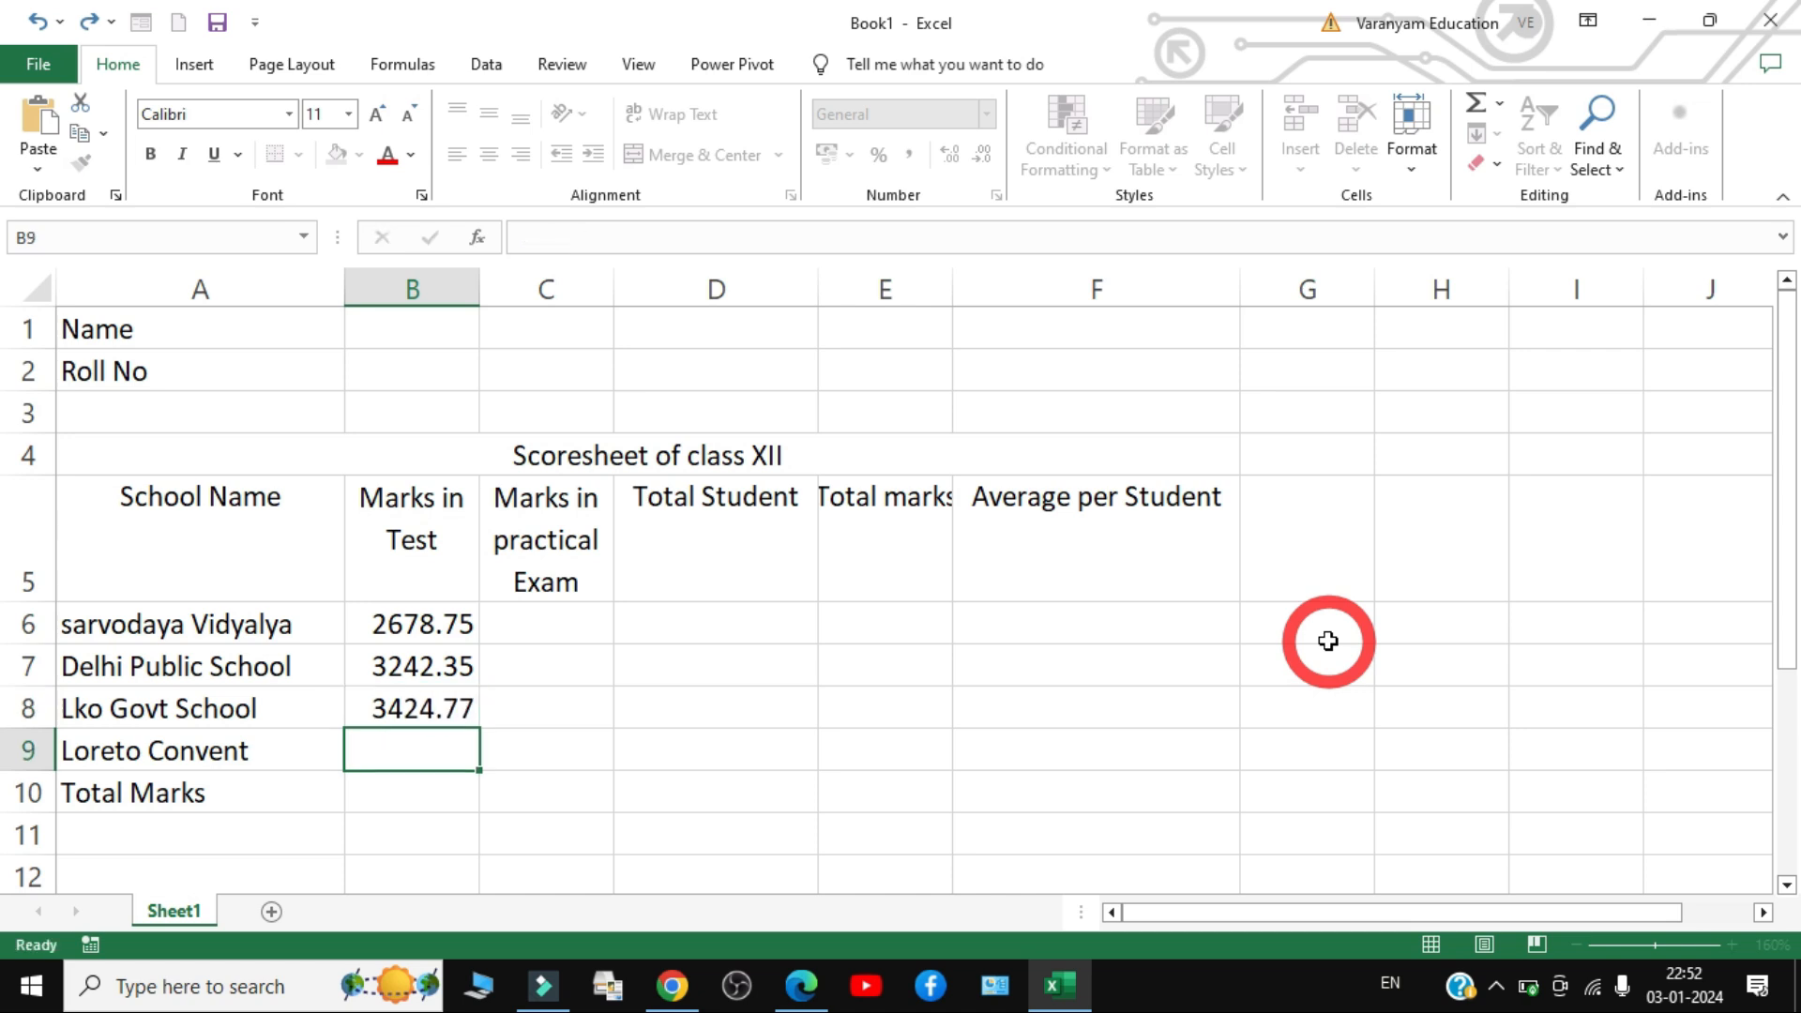
type("5336")
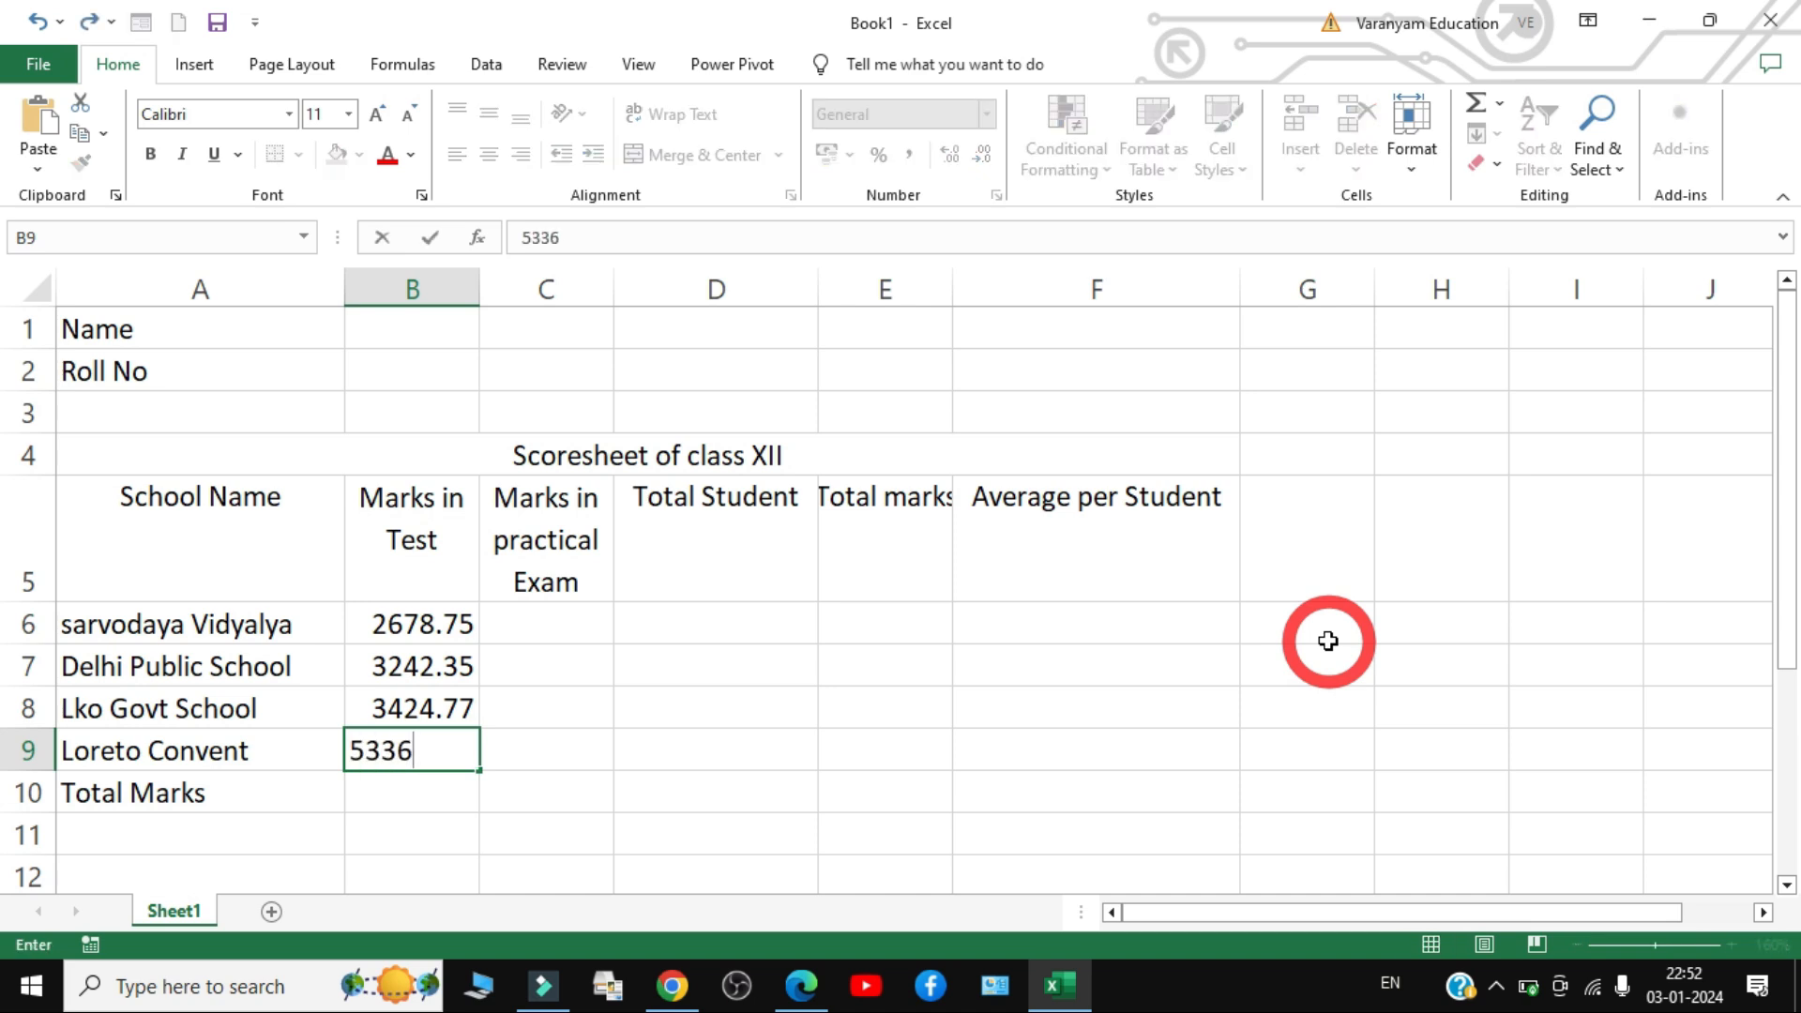
type(".75")
key("Return")
- Enter the practical exam marks 435.7 in cell C6 and 345.5 in cell C7
left_click(562, 618)
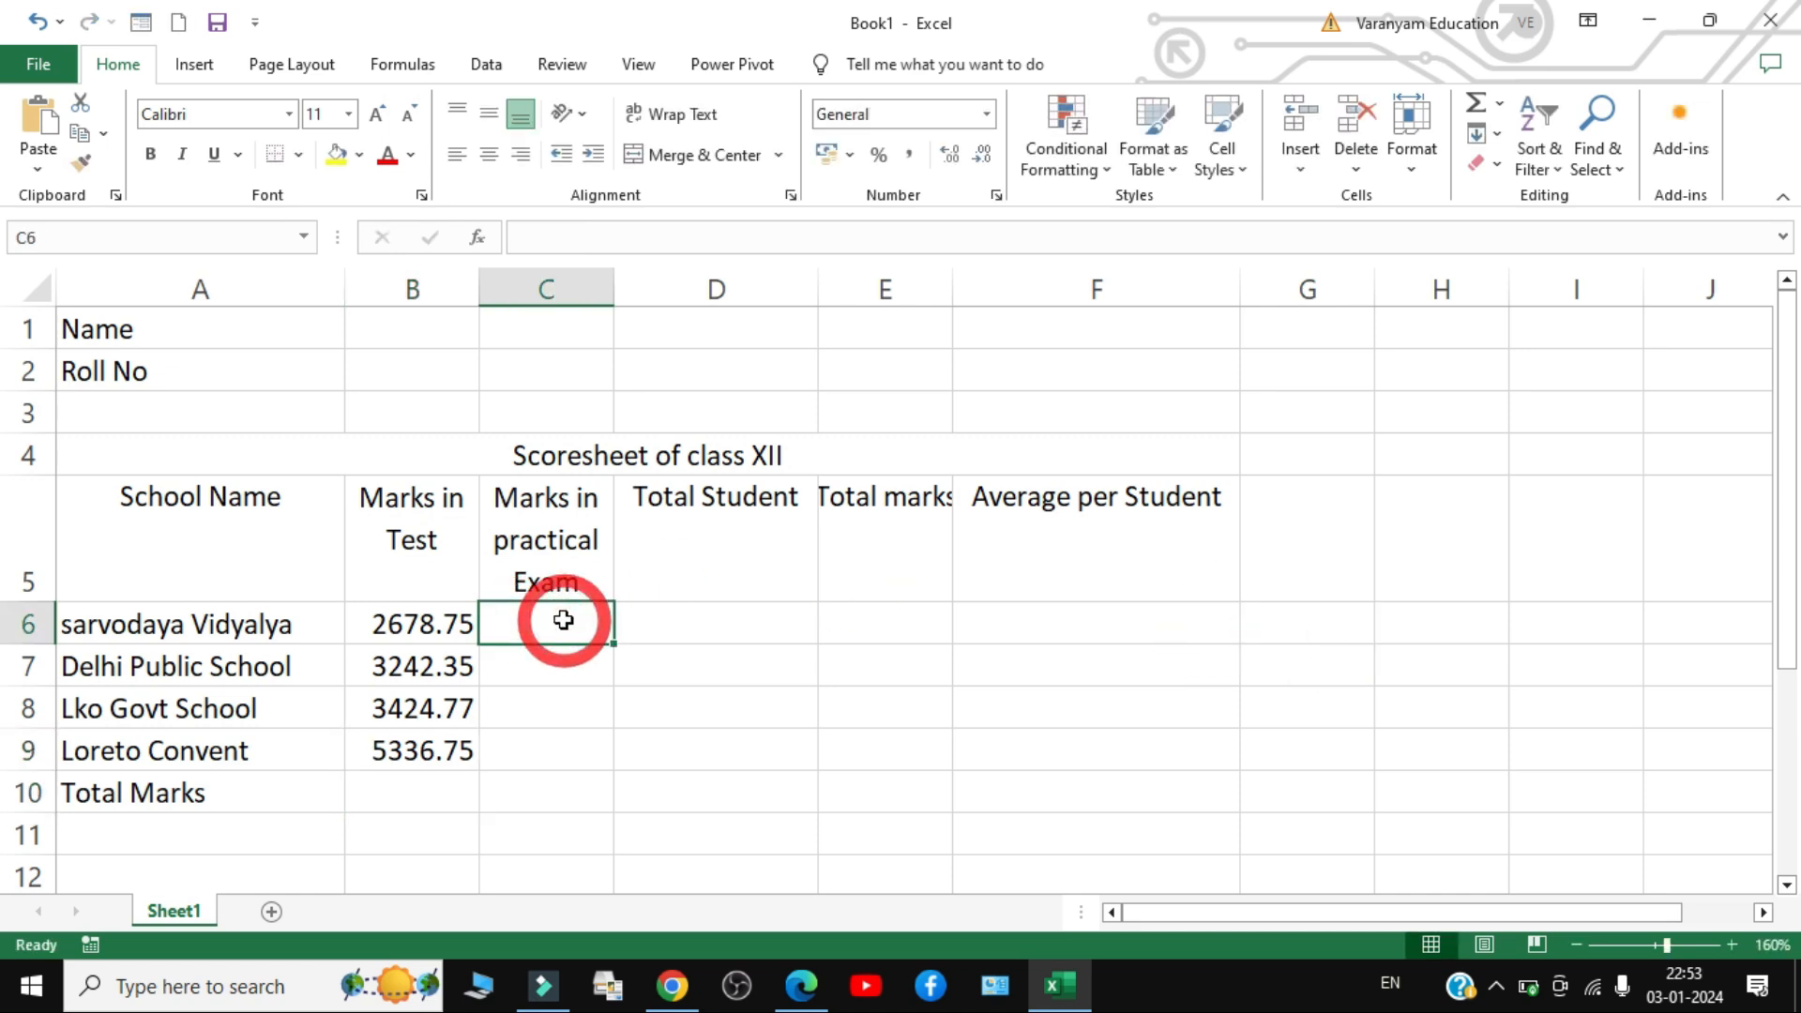
type("435.7")
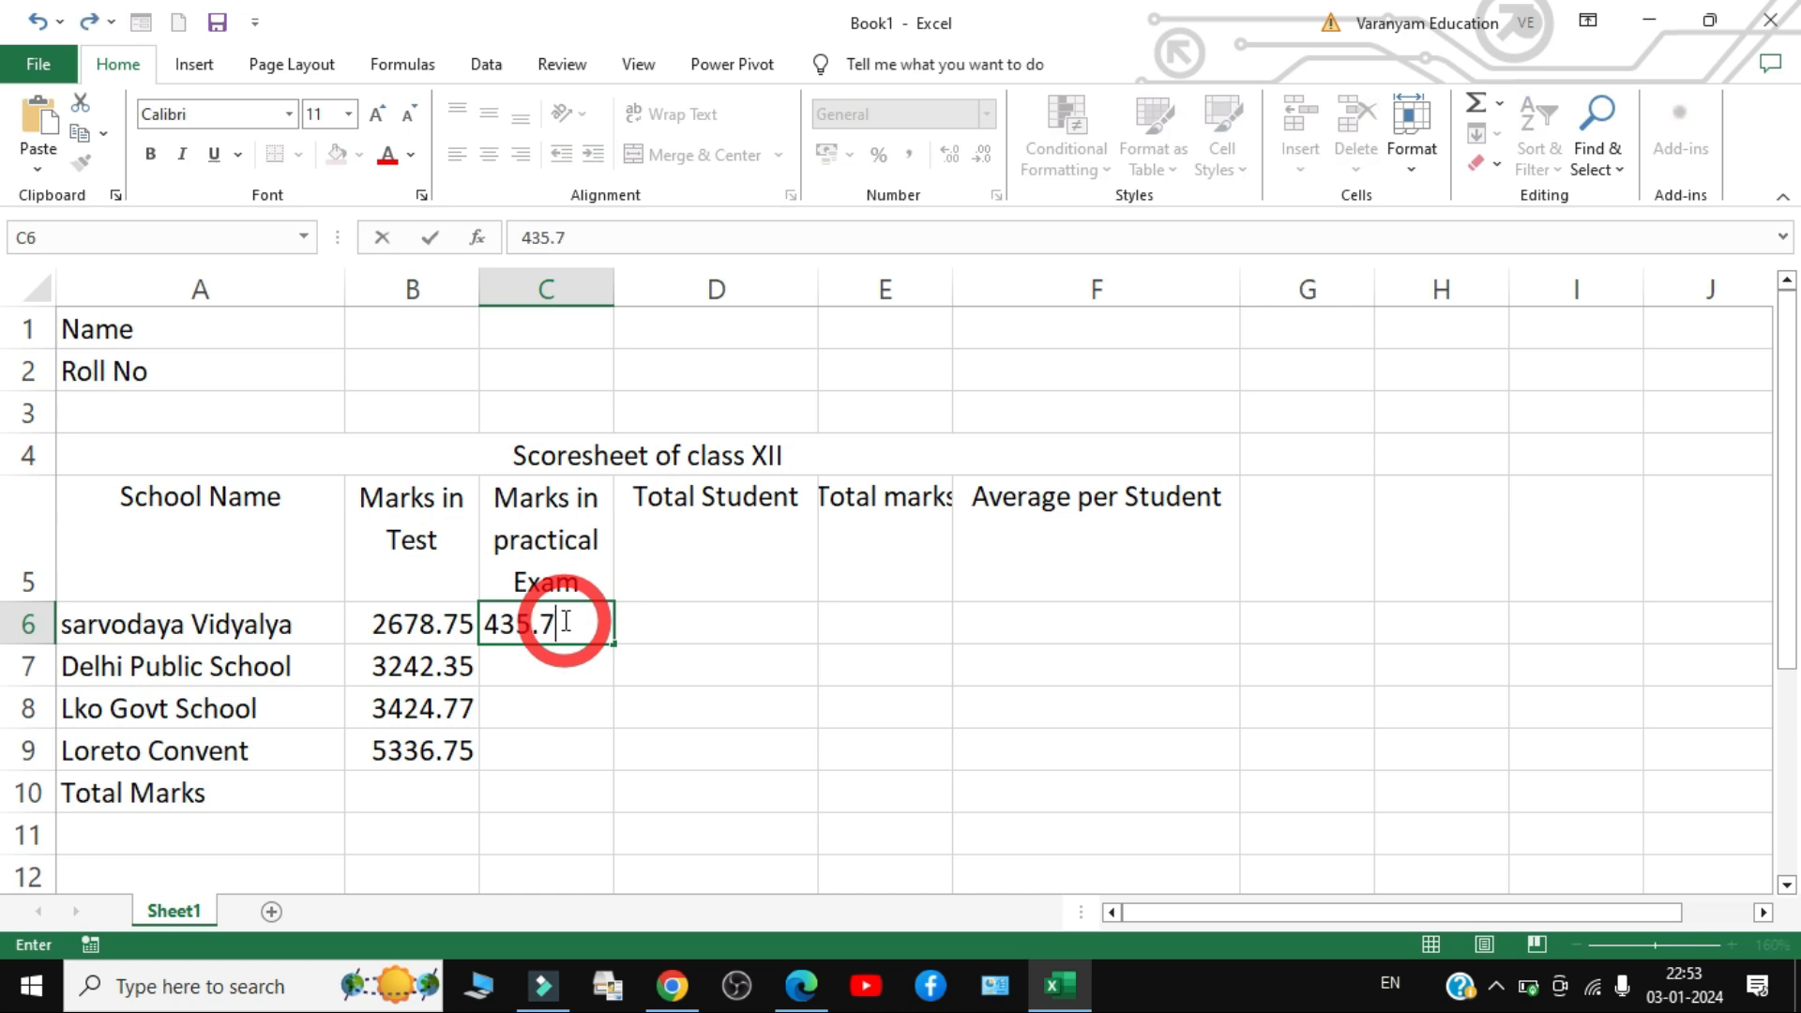
key("Return")
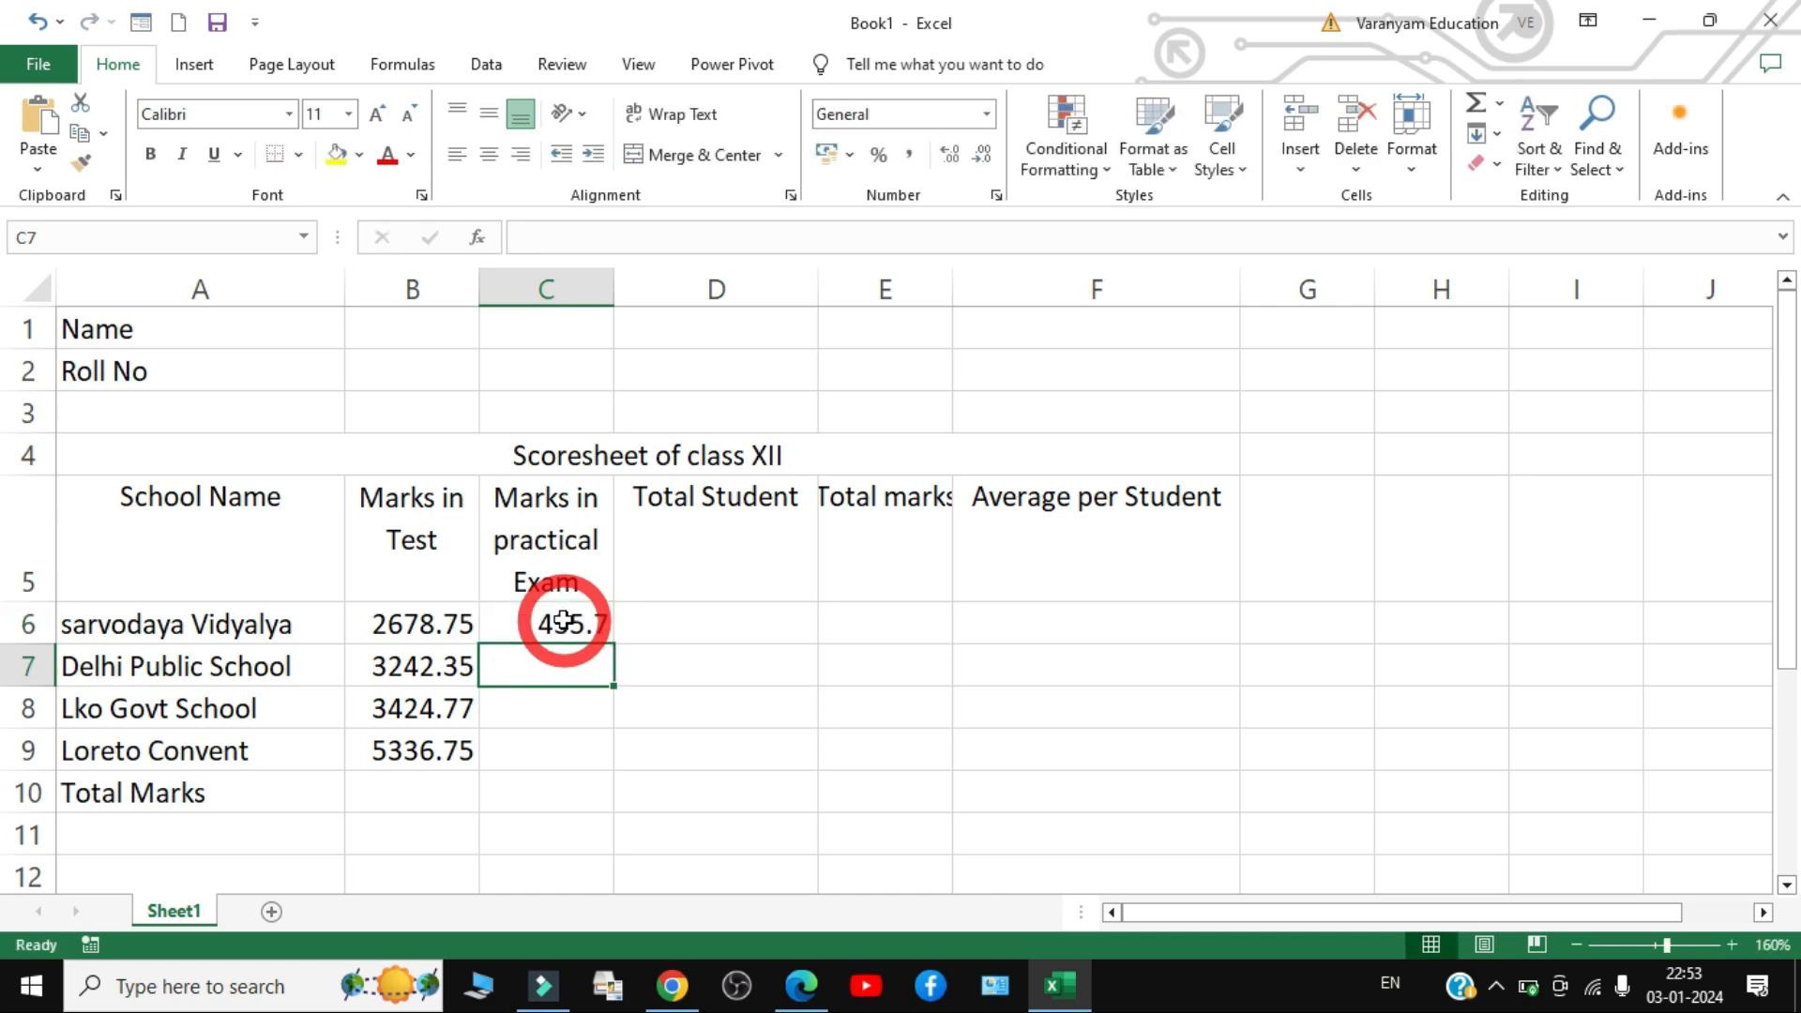
type("345")
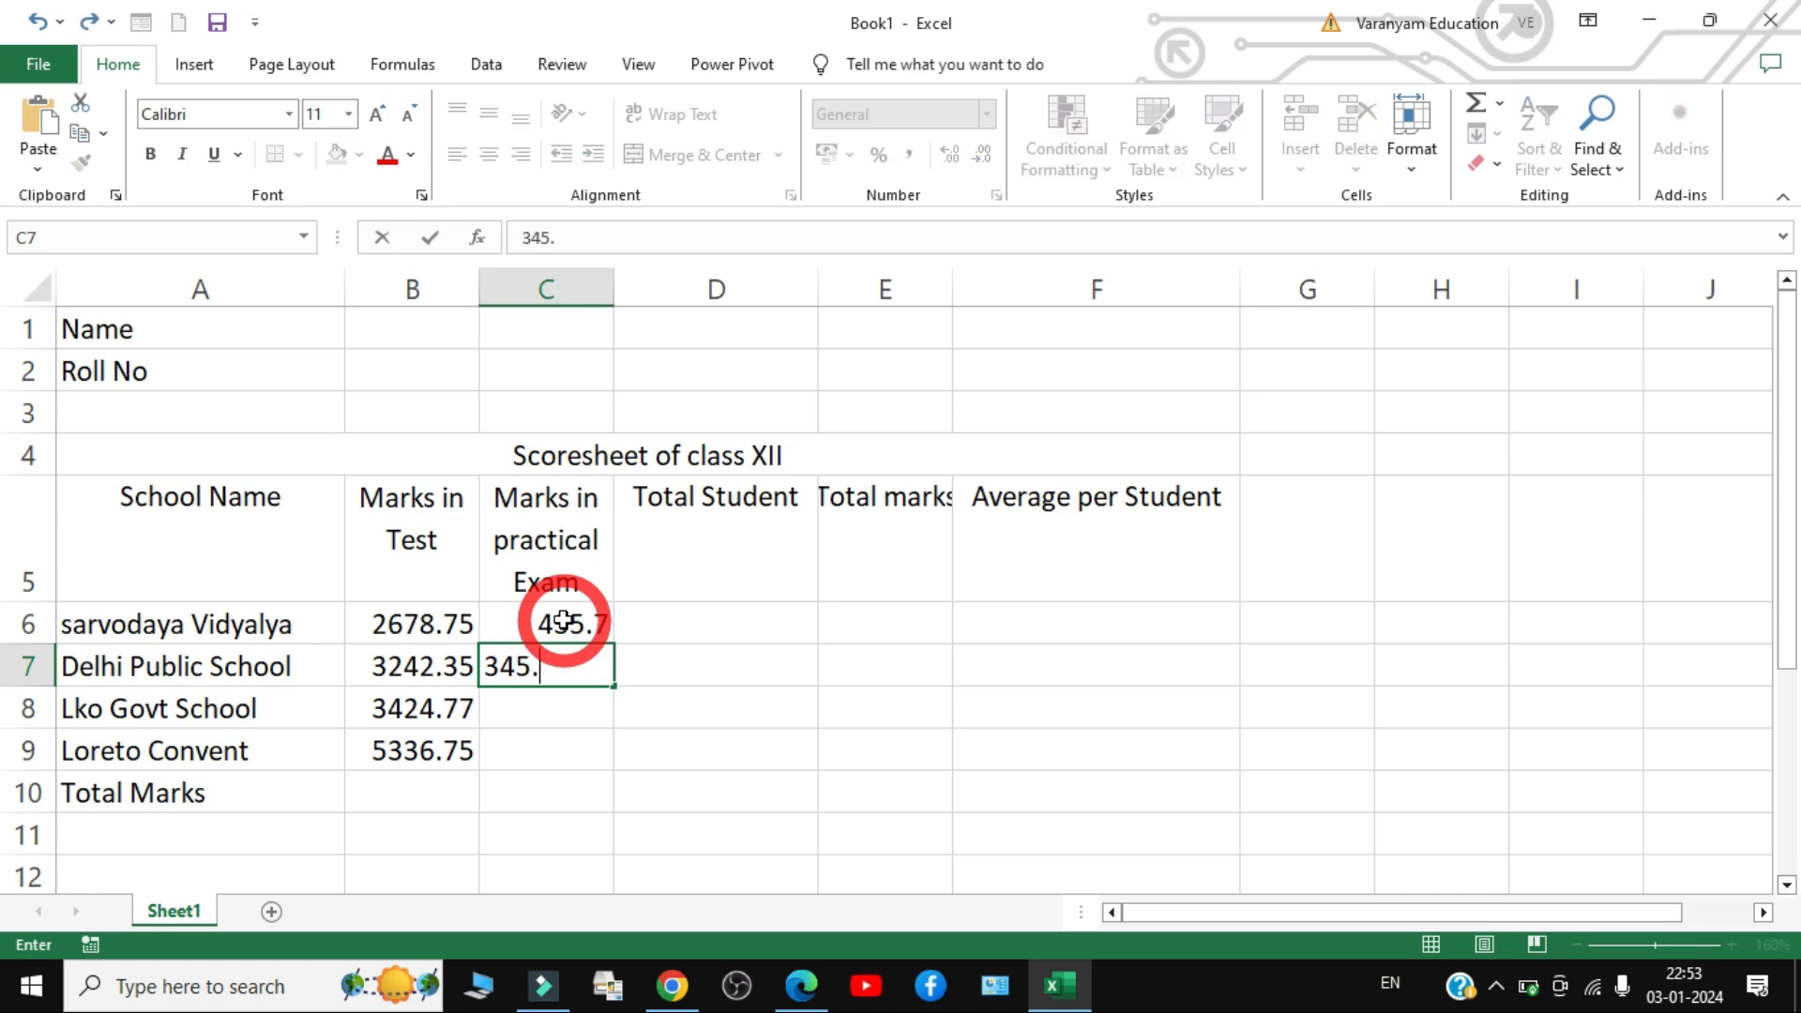
type(".5")
key("Return")
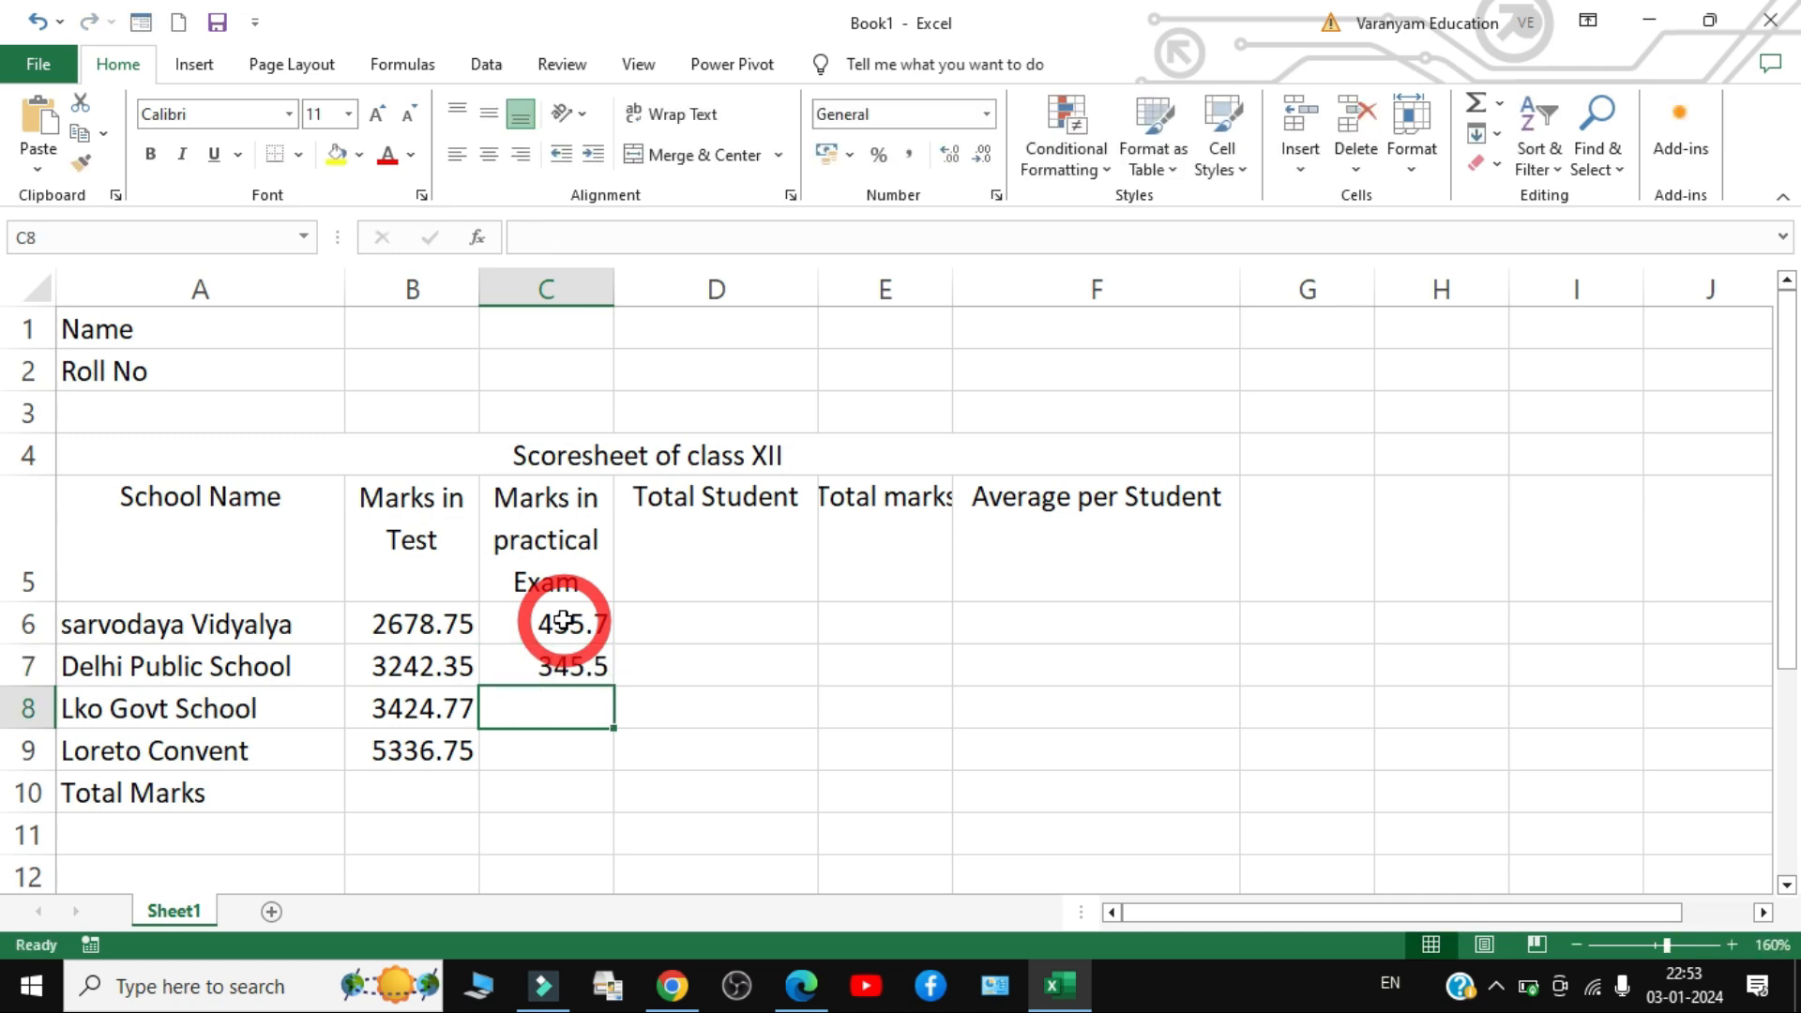
- Enter the practical exam marks 234.75 in cell C8 and 432.5 in cell C9
type("23")
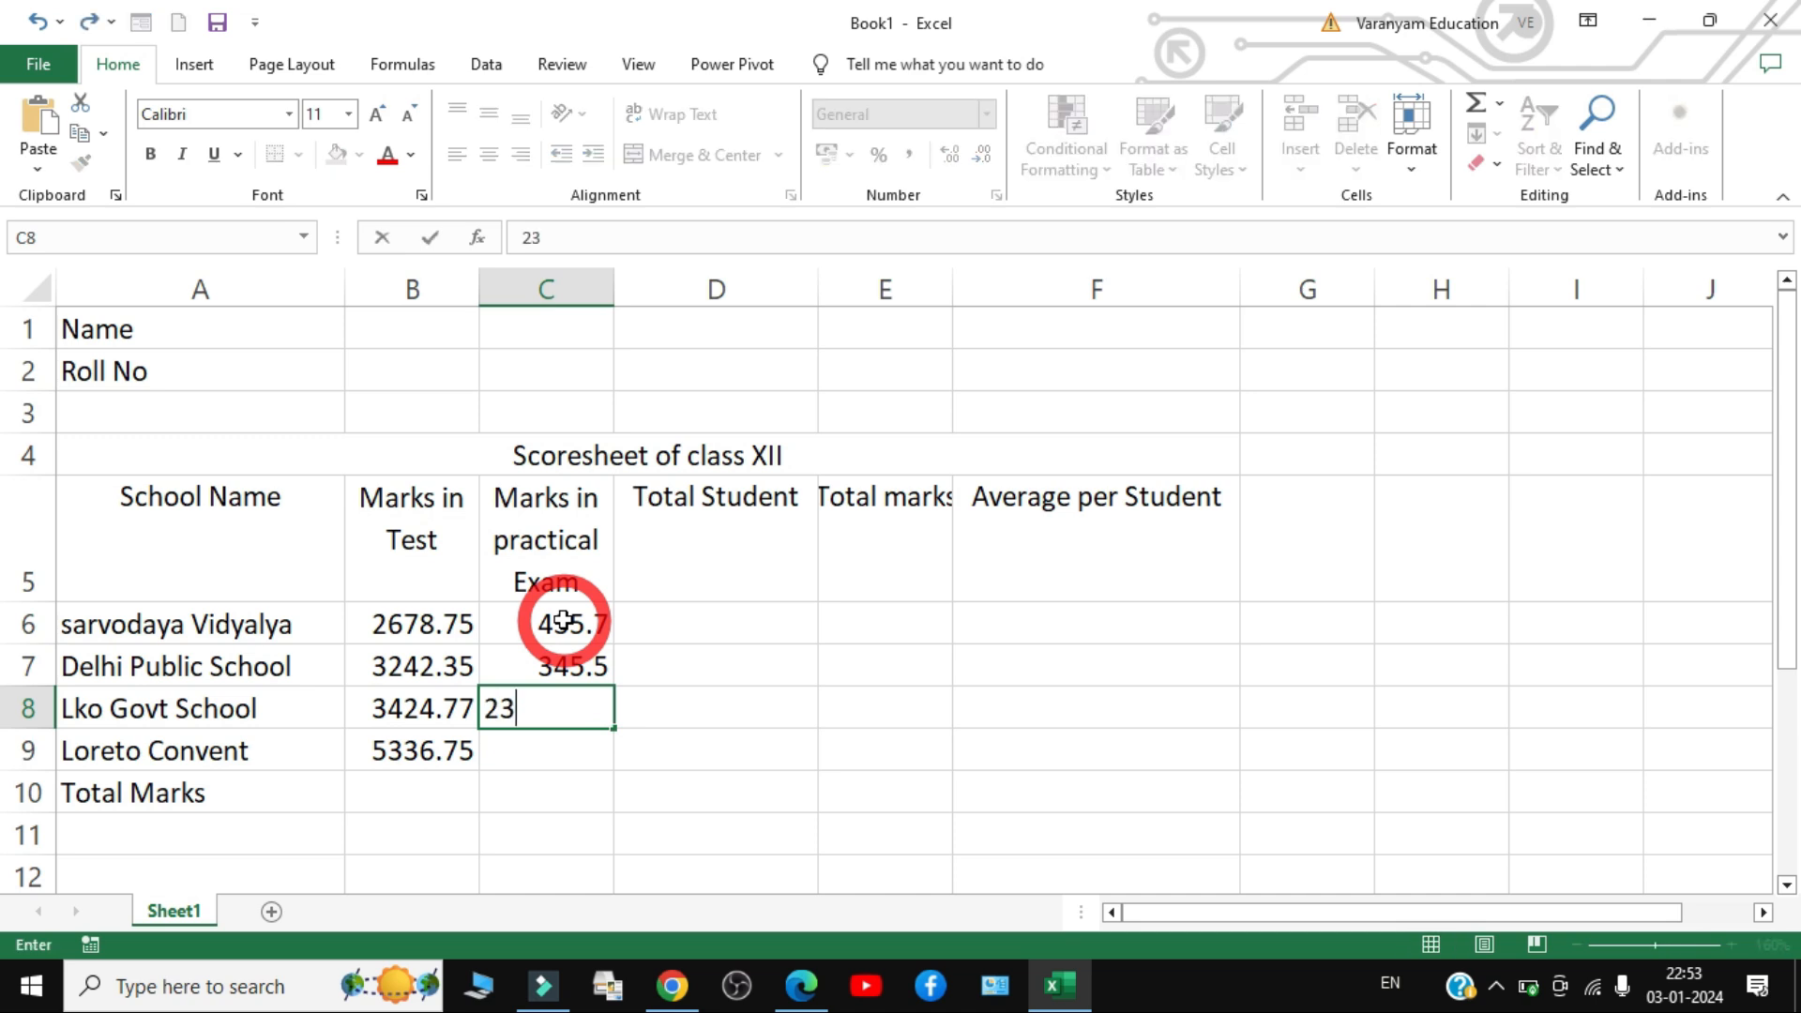
type("4.75")
key("Return")
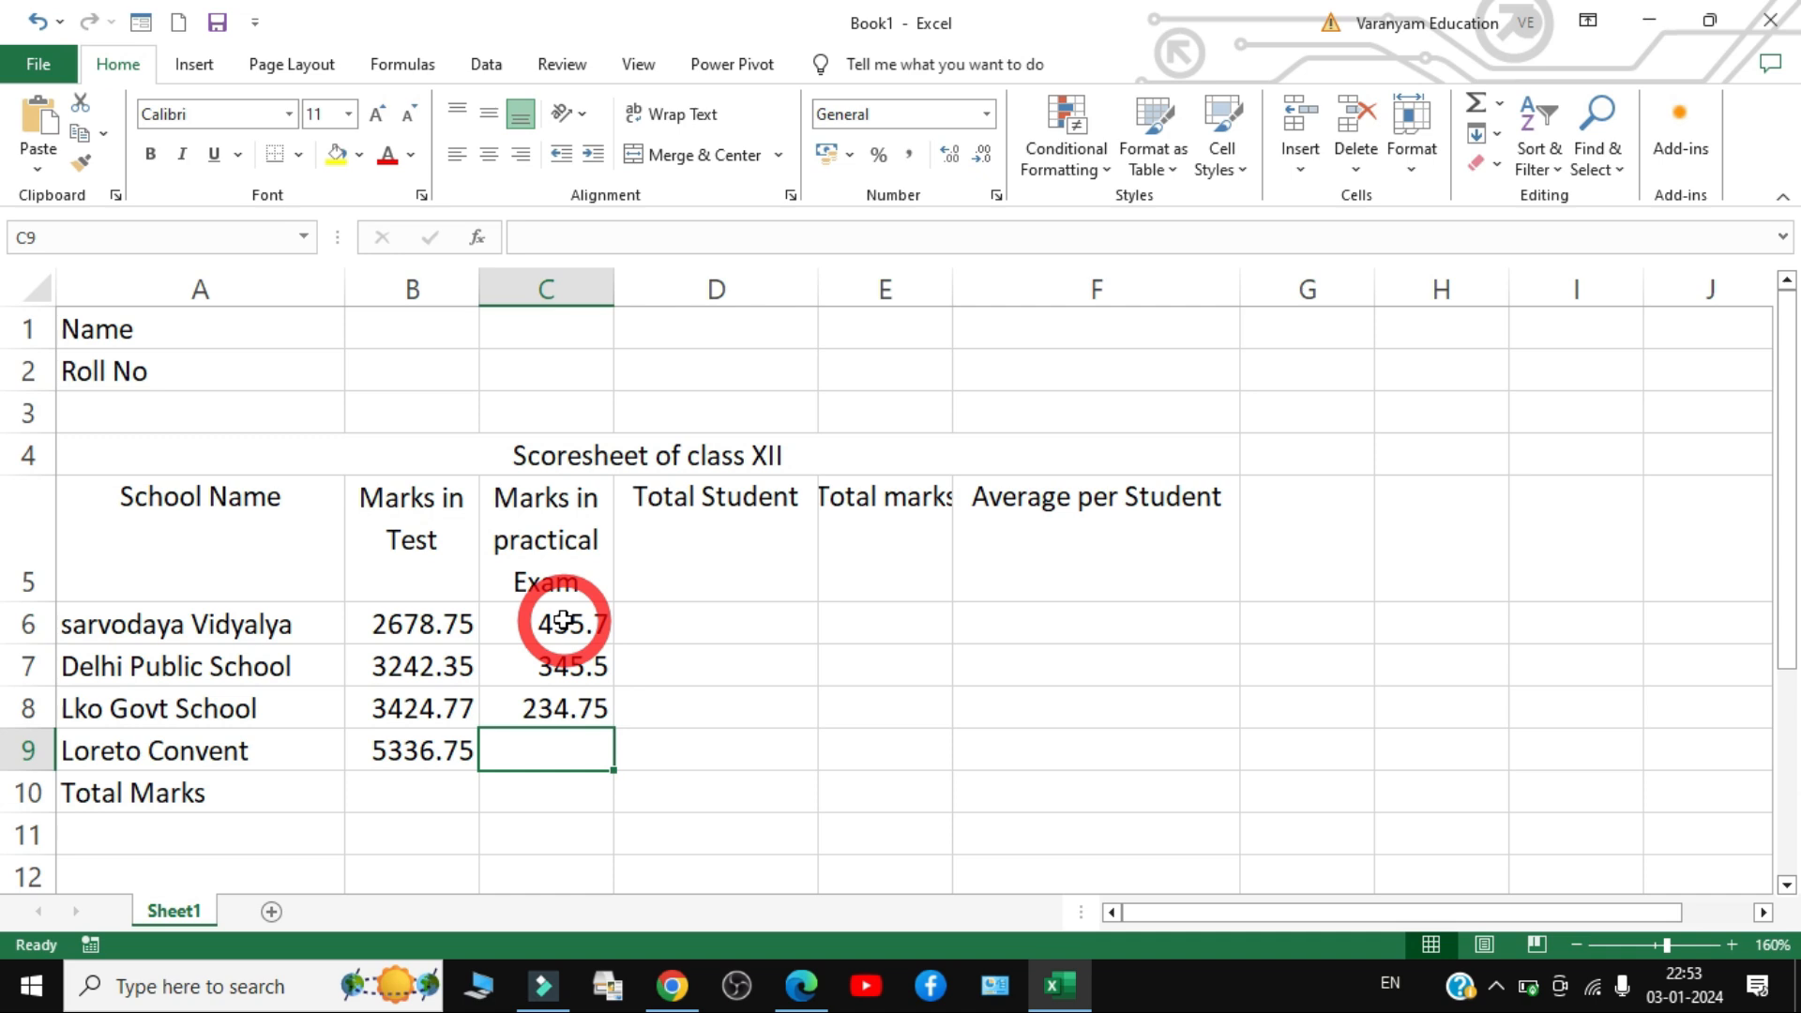
type("432.5")
key("Return")
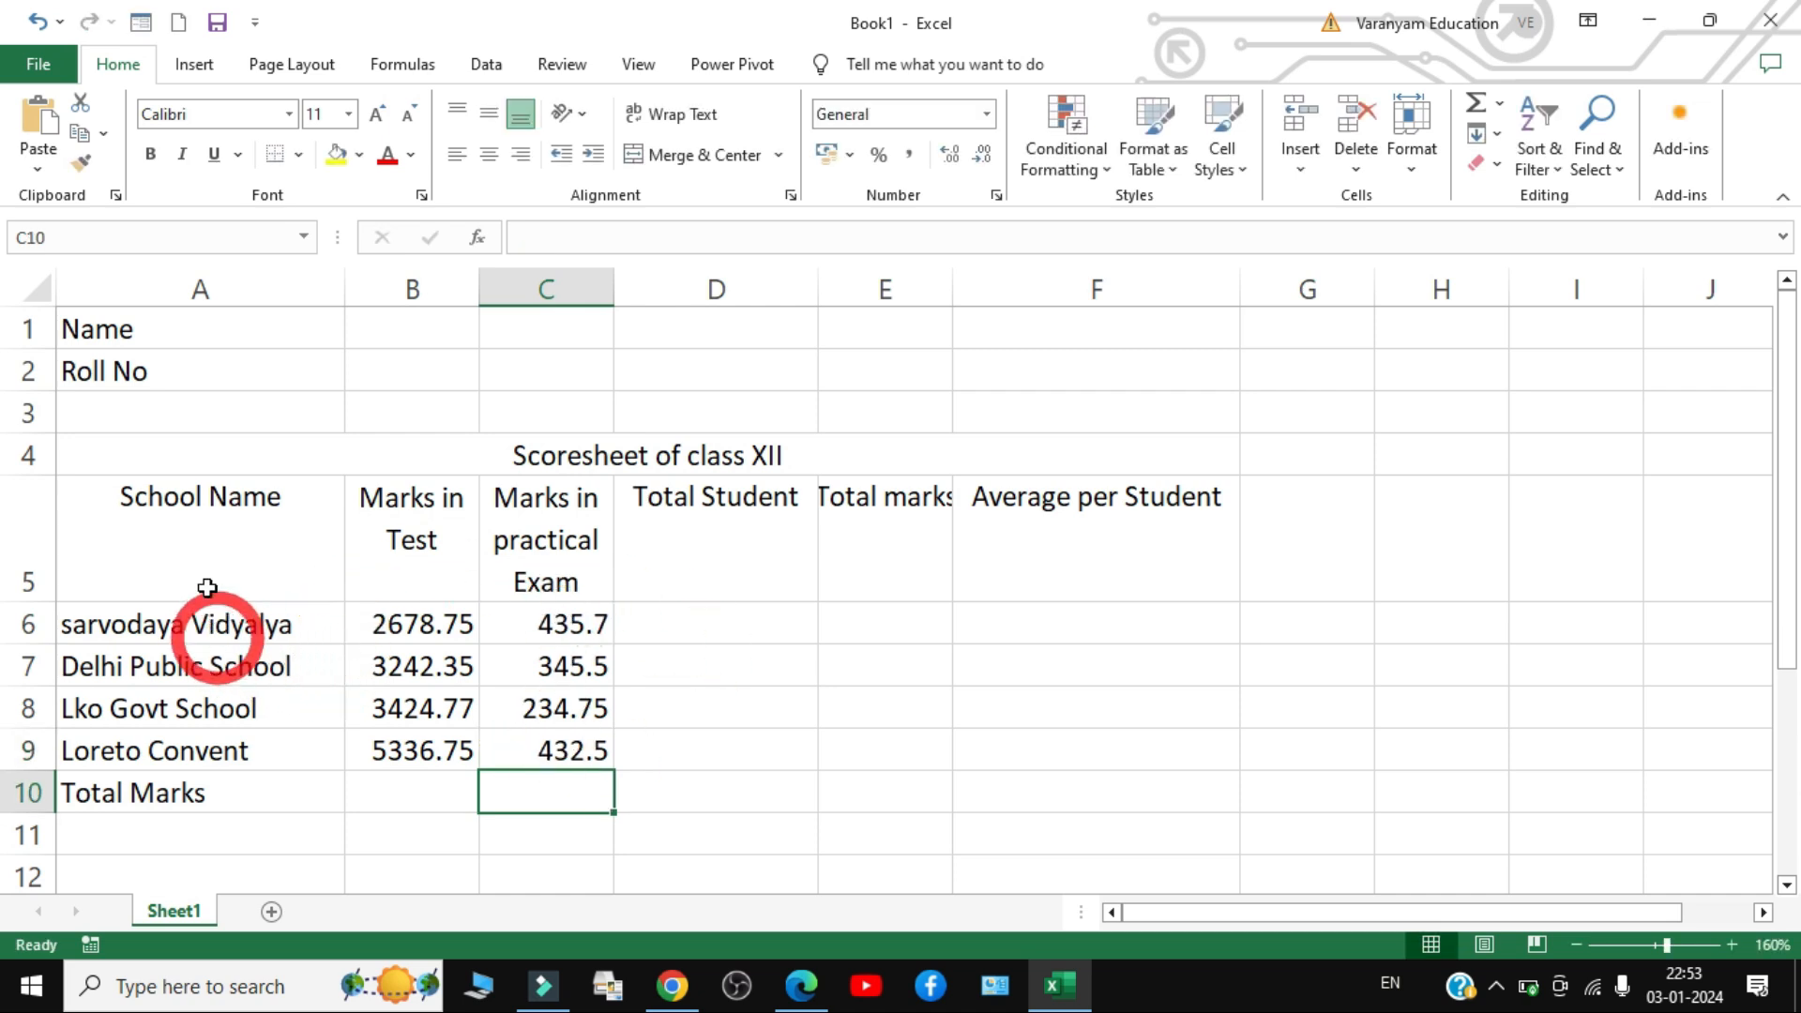
left_click_drag(208, 518, 210, 718)
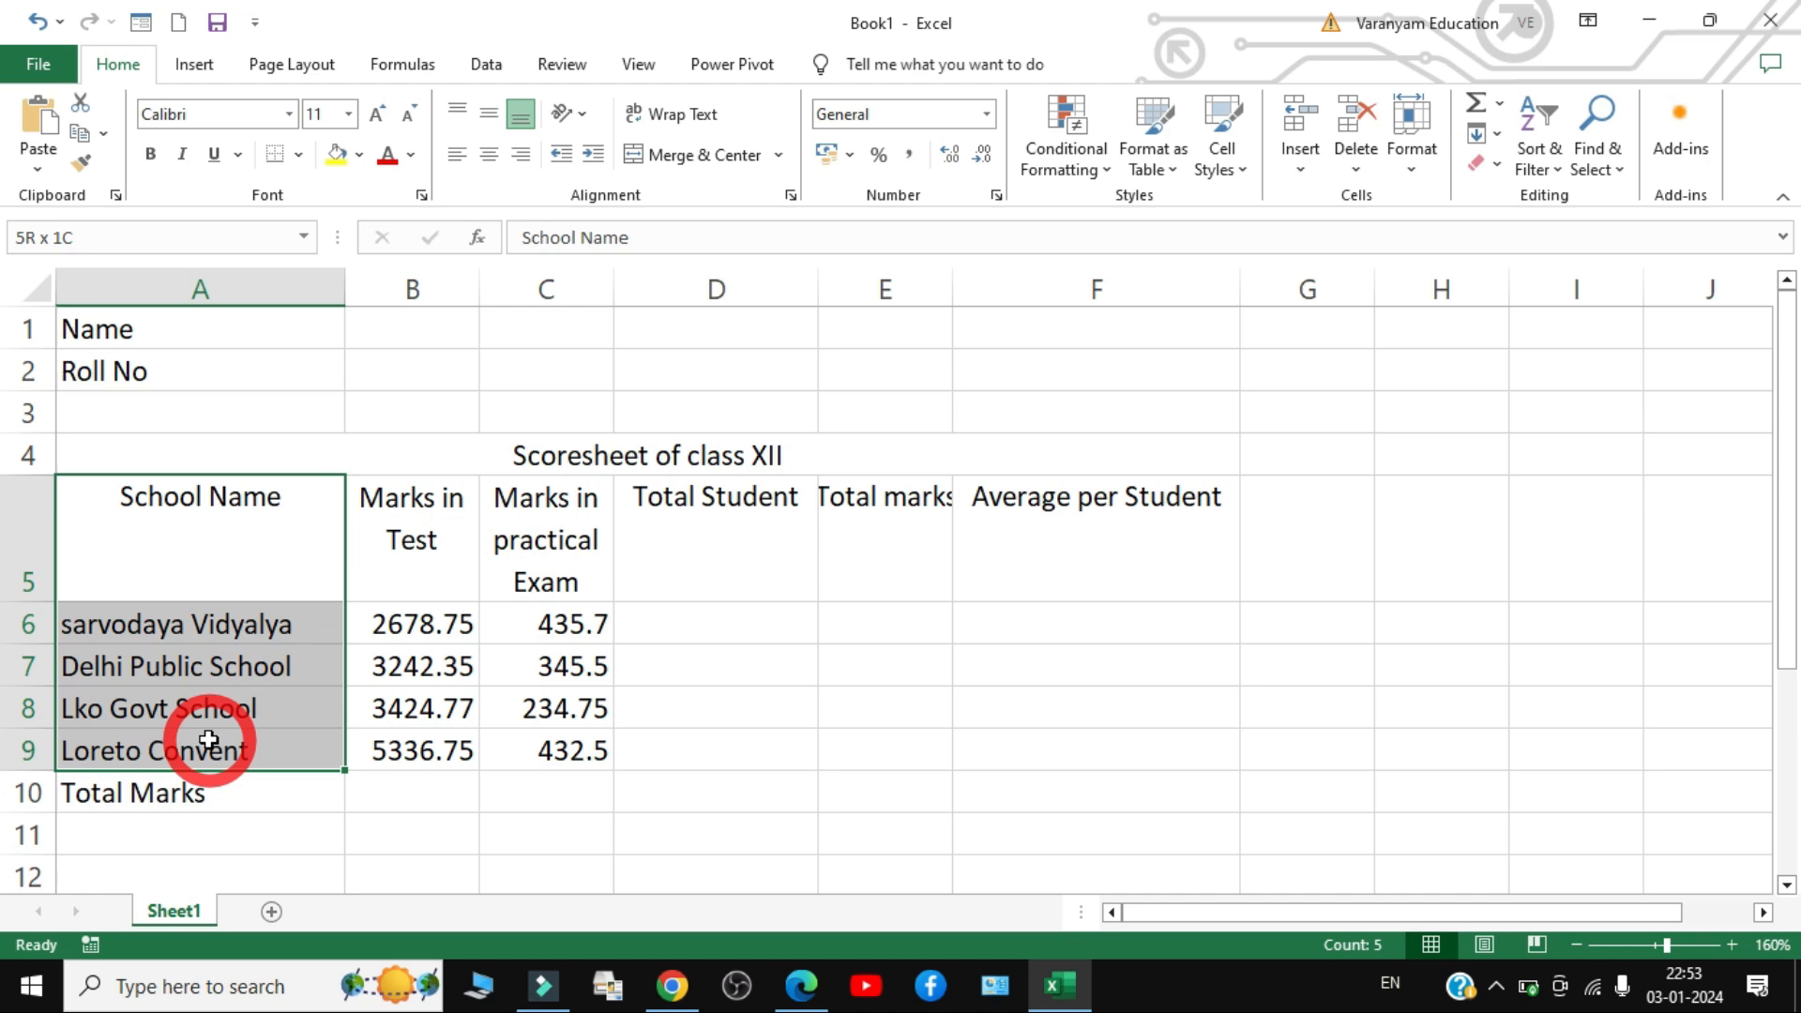
left_click(141, 624)
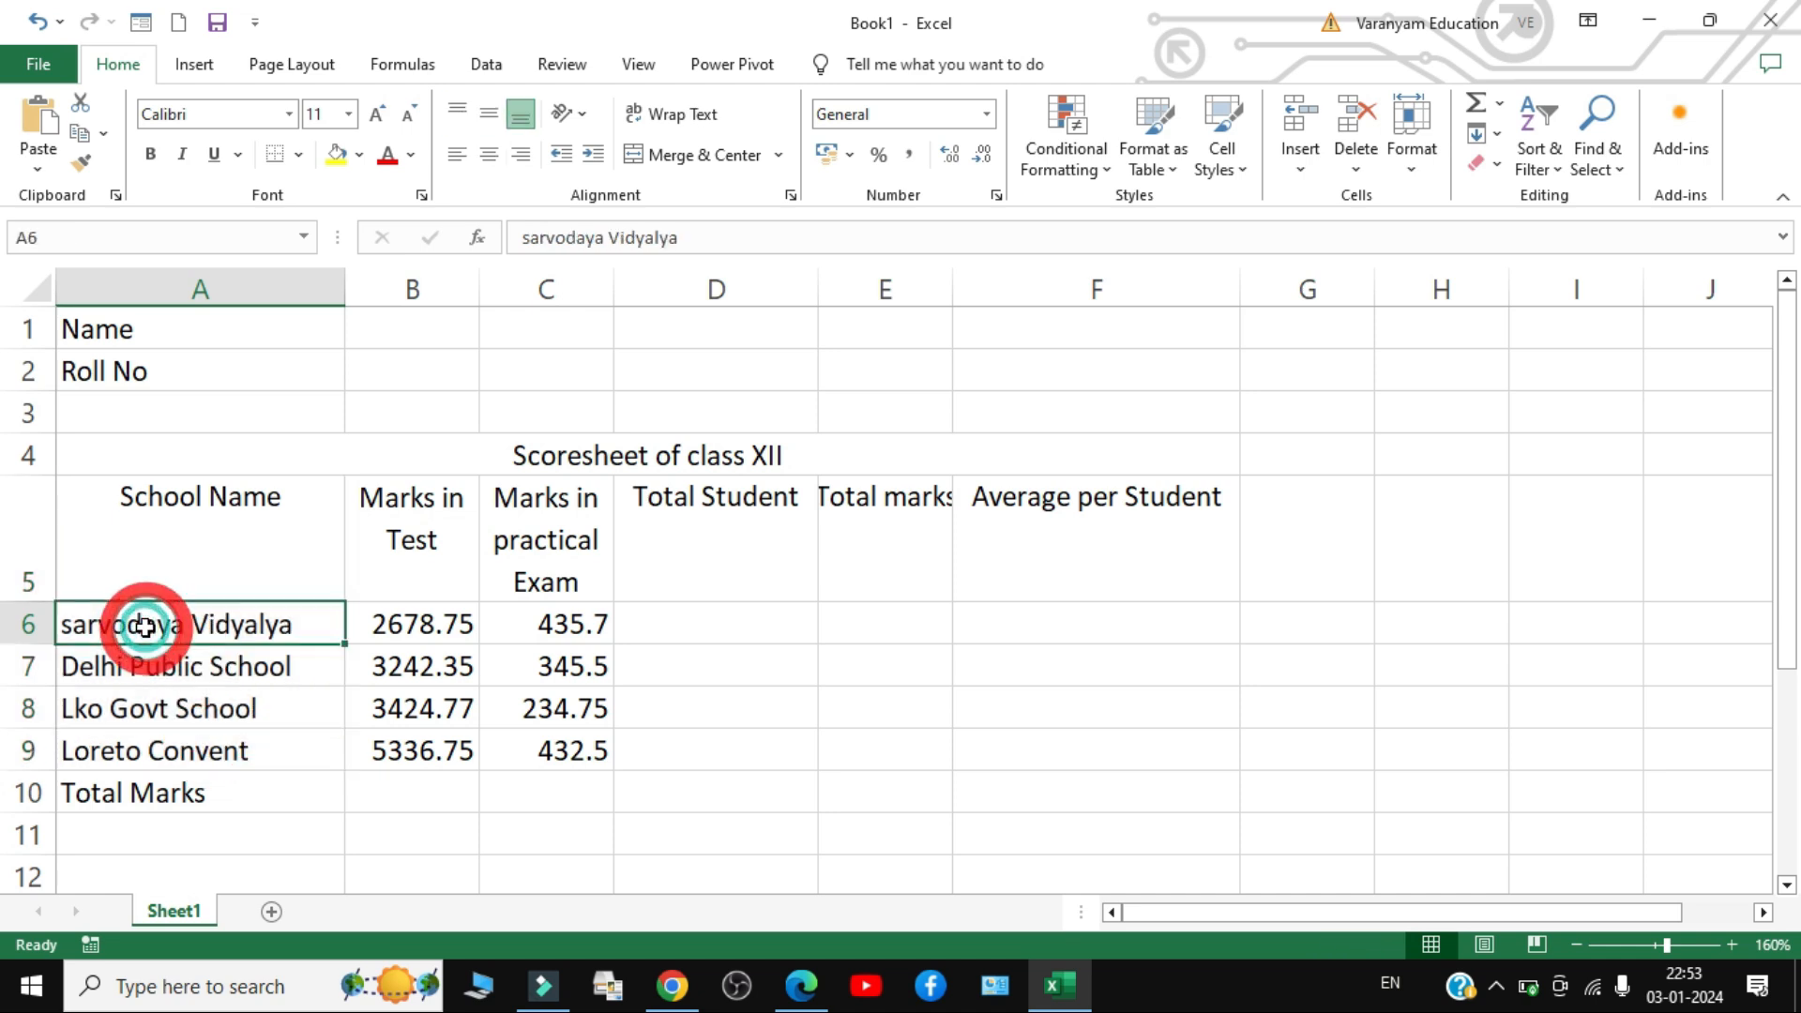
left_click(424, 618)
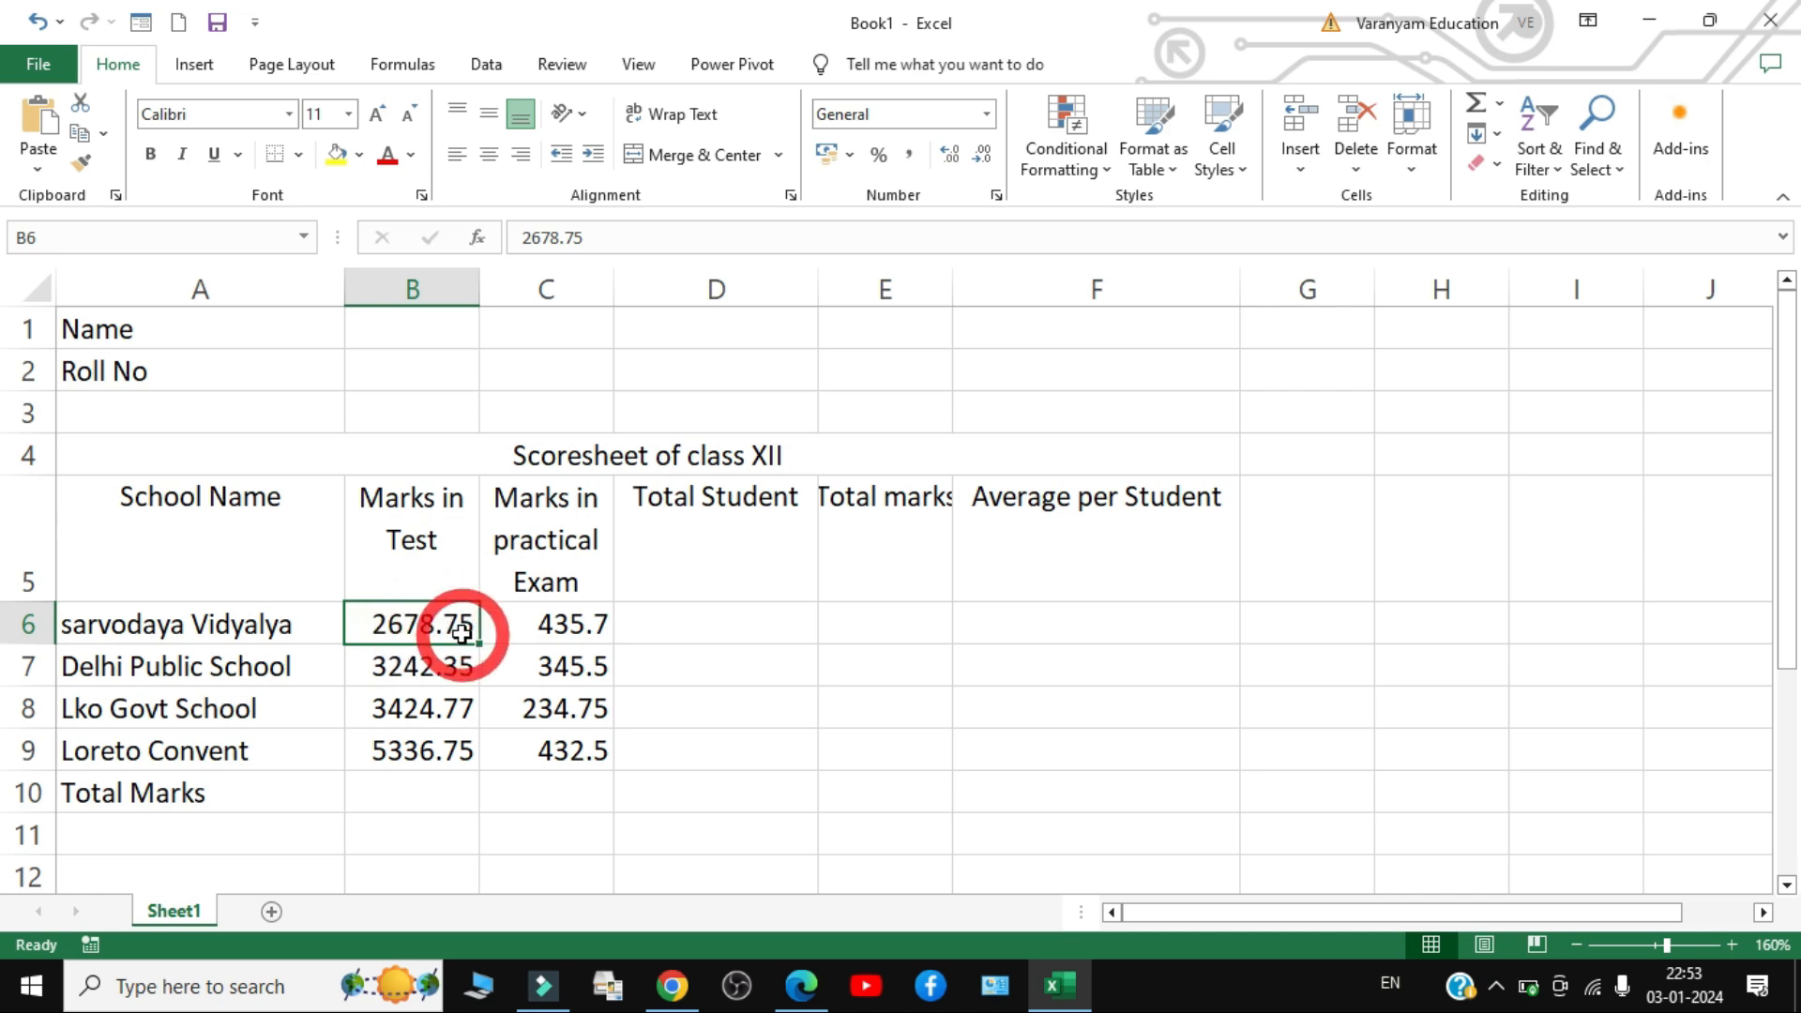
left_click(528, 626)
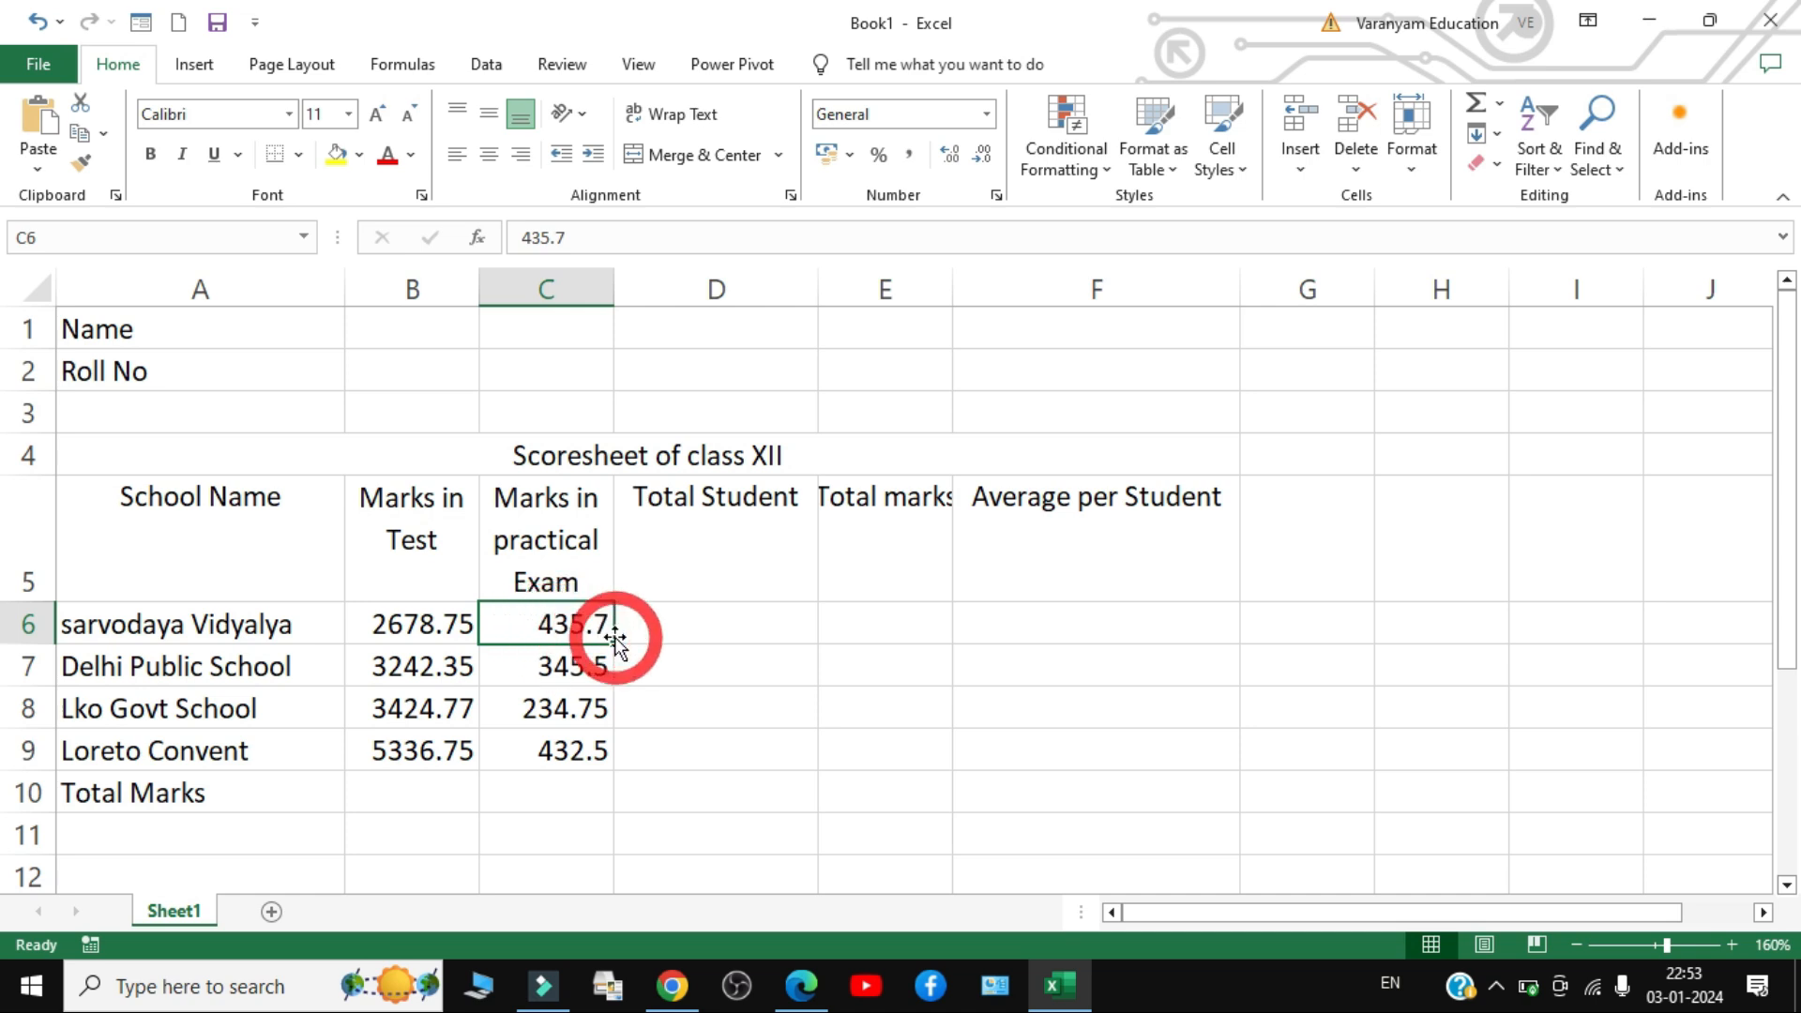
- Enter the total student figures 345 in cell D6 and 368 in cell D7
left_click(684, 627)
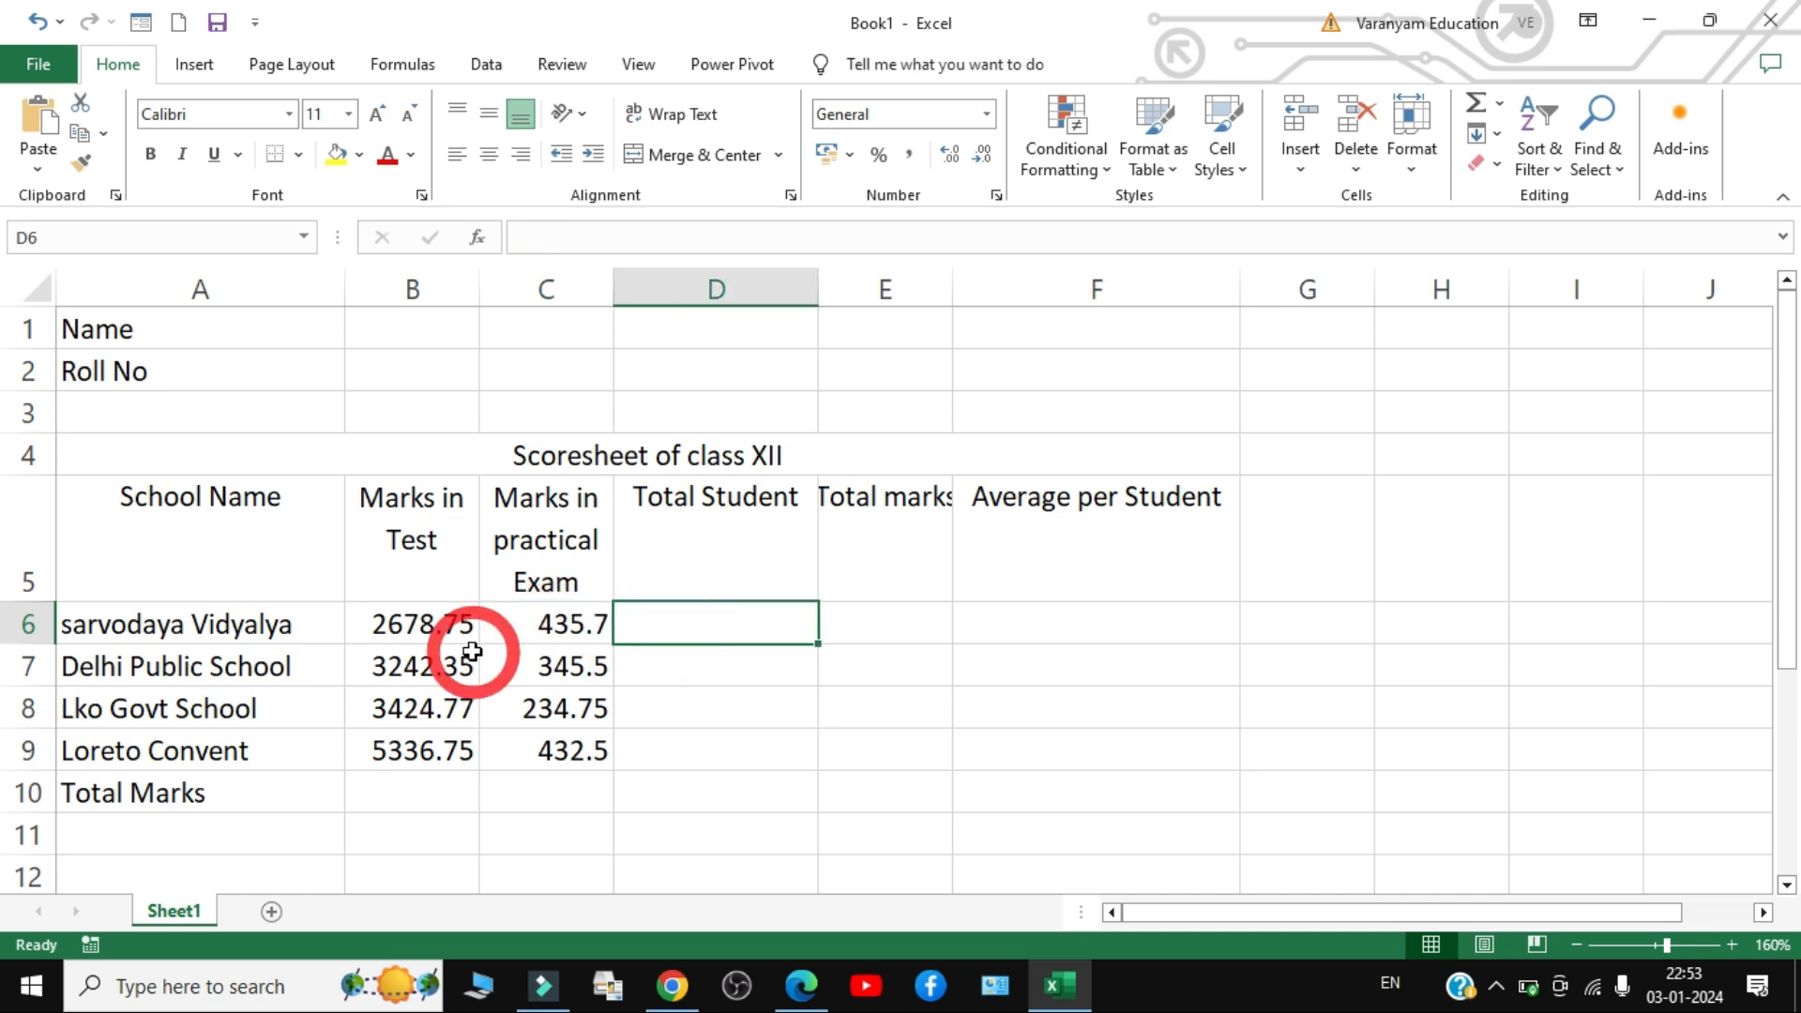
type("345")
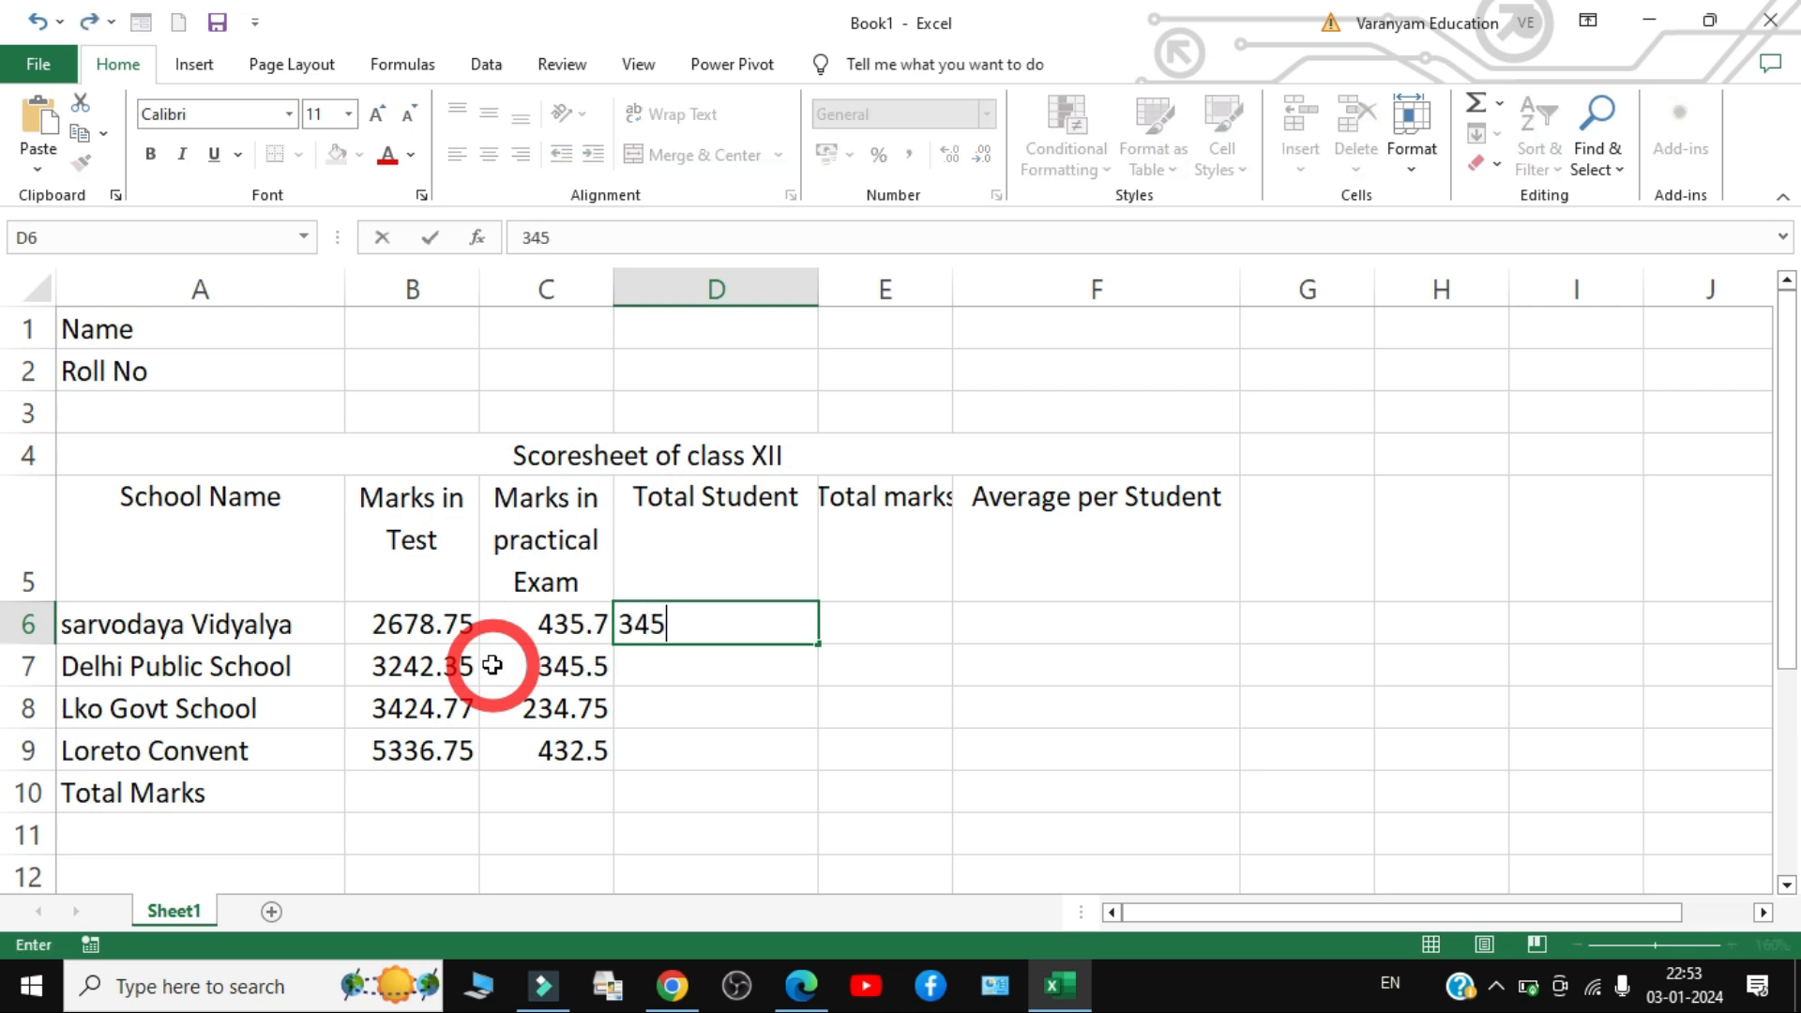
key("Return")
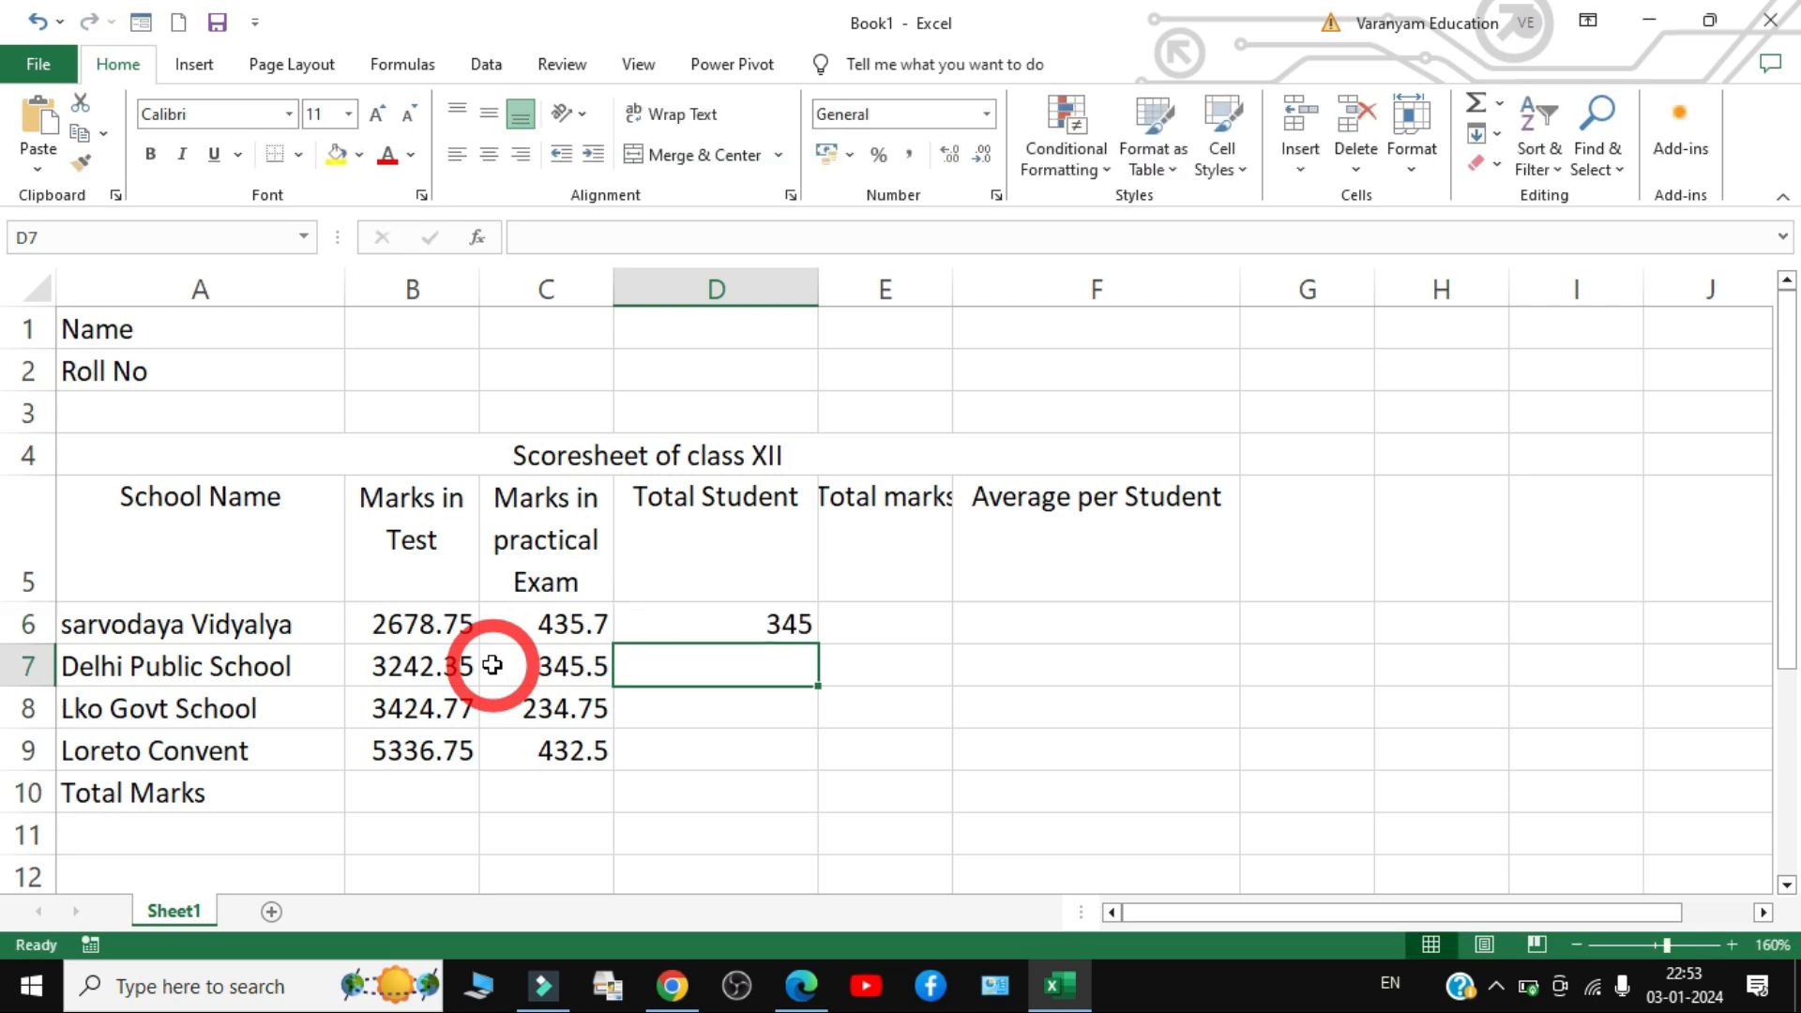
type("368")
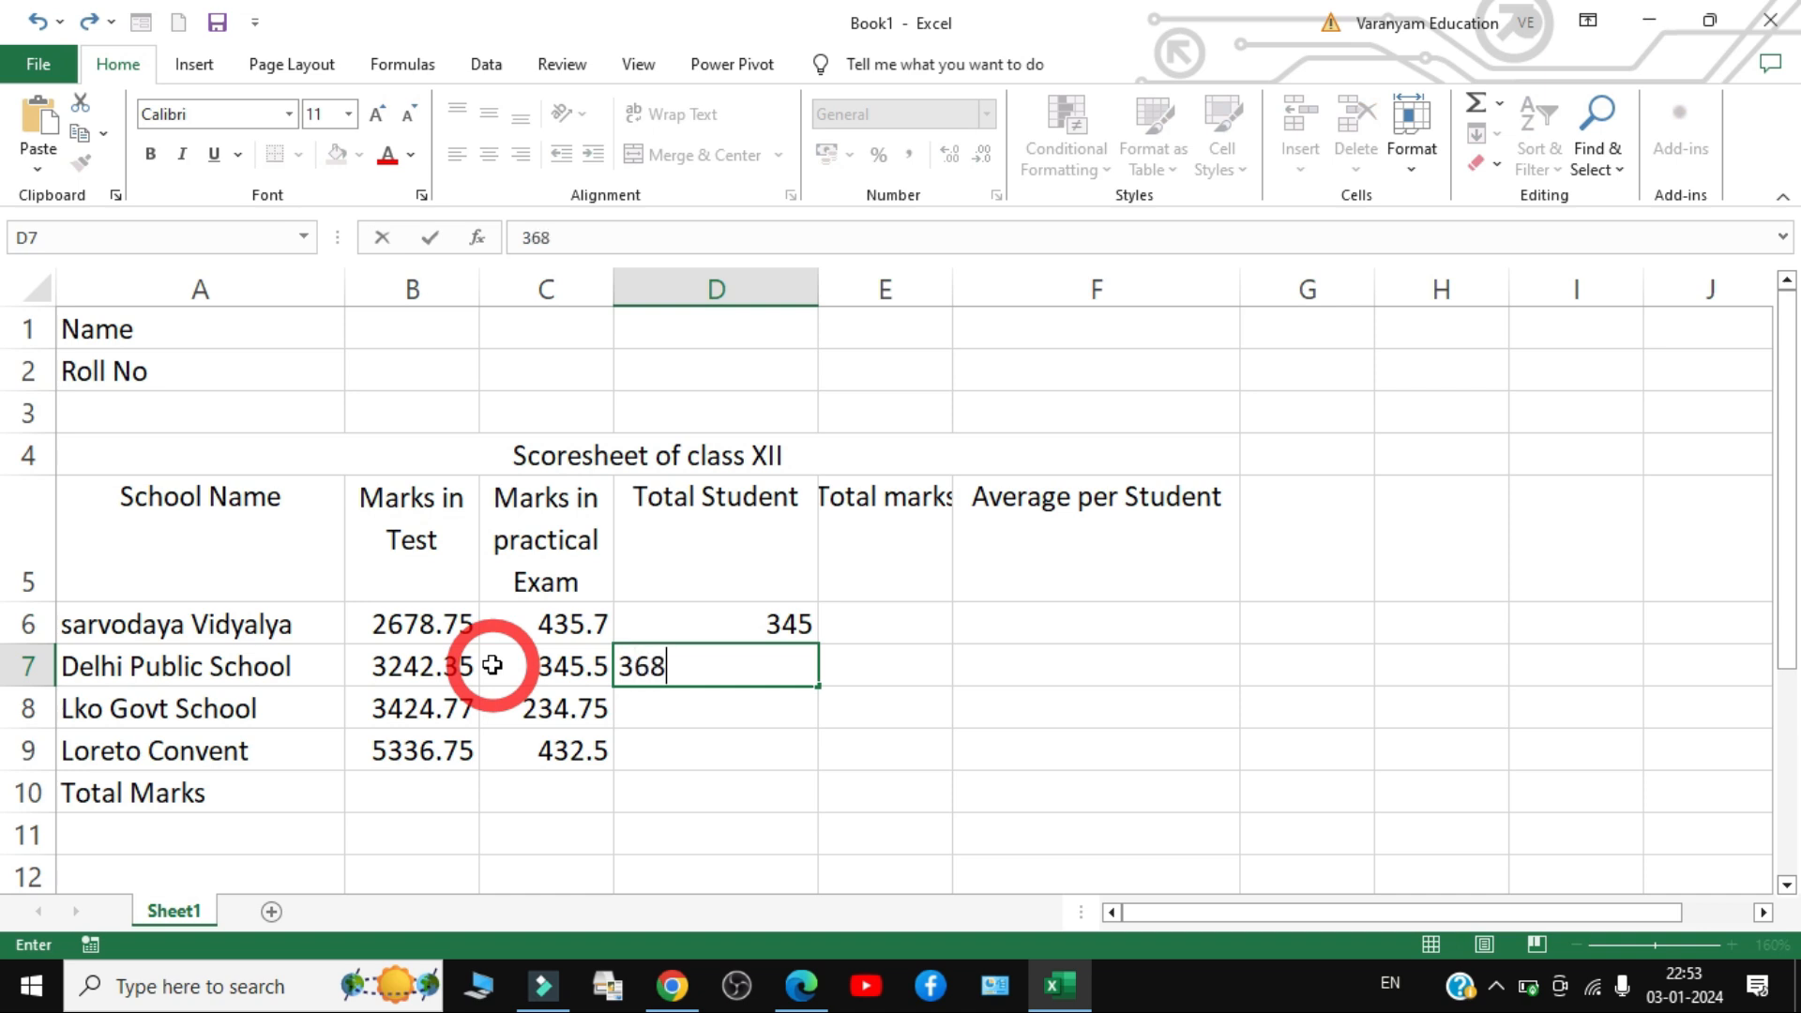
key("Return")
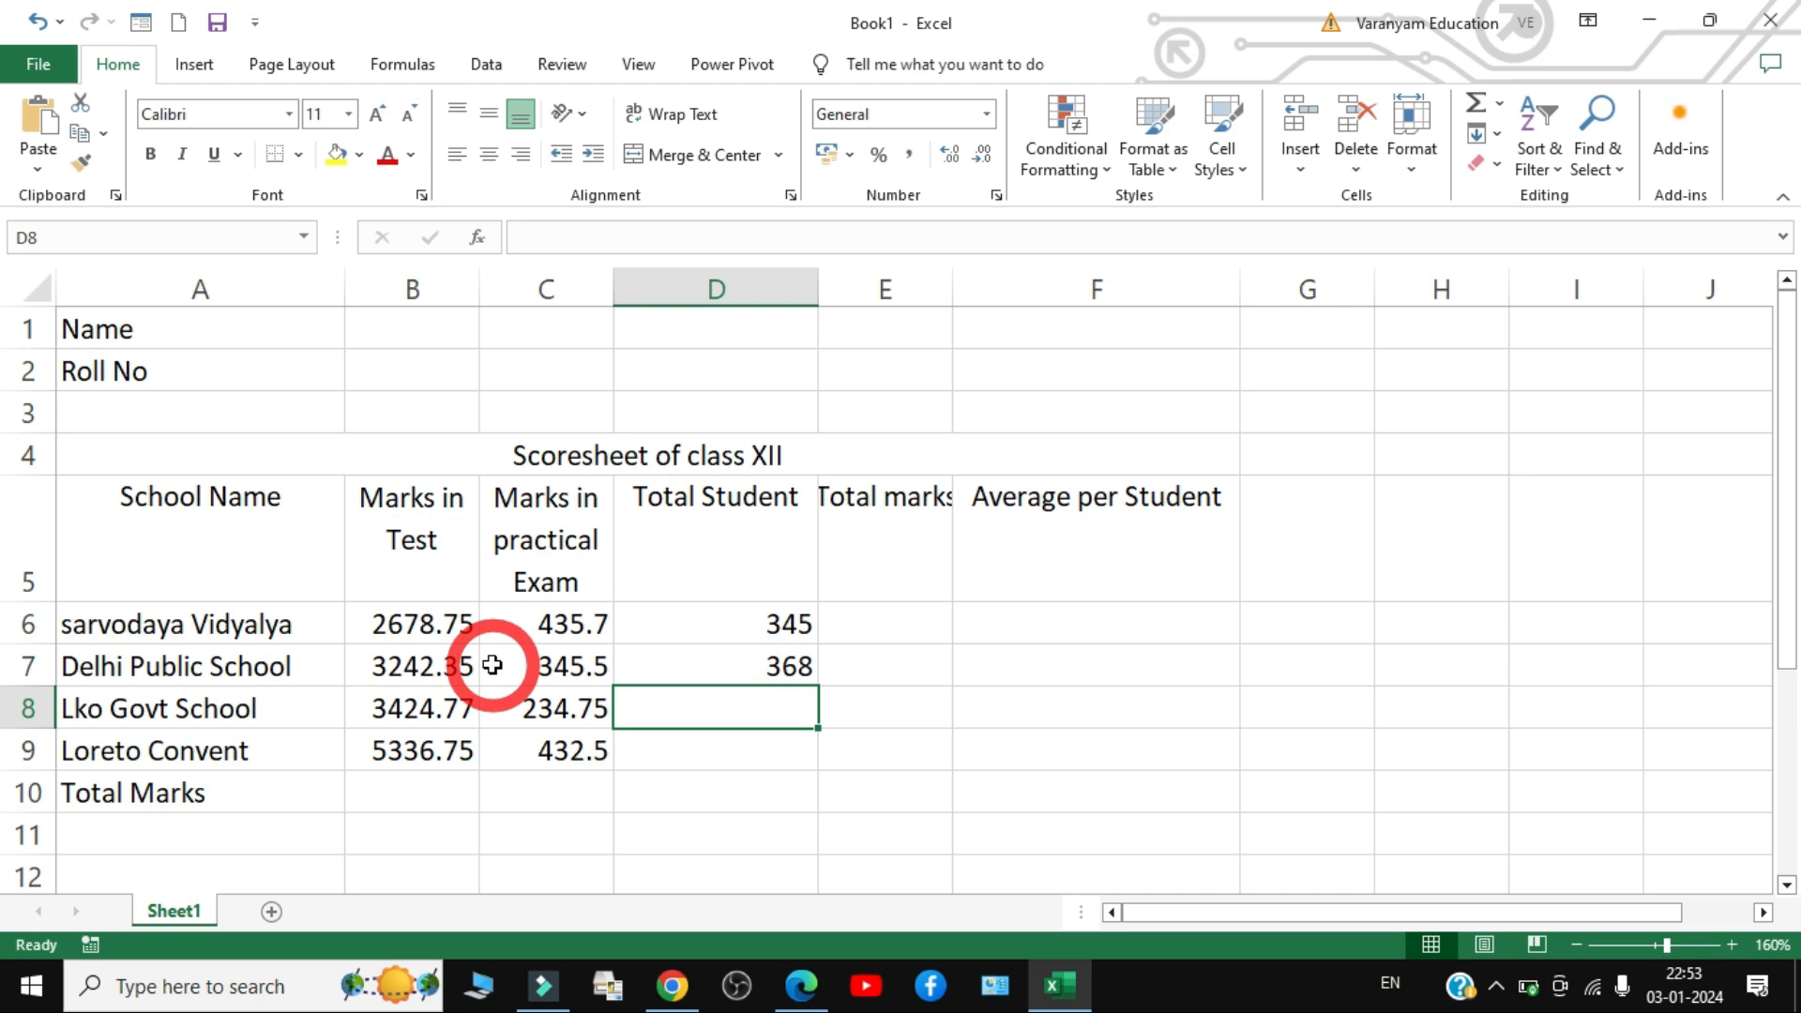
- Enter the total student figures 789 in D8 and 234 in D9, and fit column E's width to its "Total marks" heading
type("789")
key("Return")
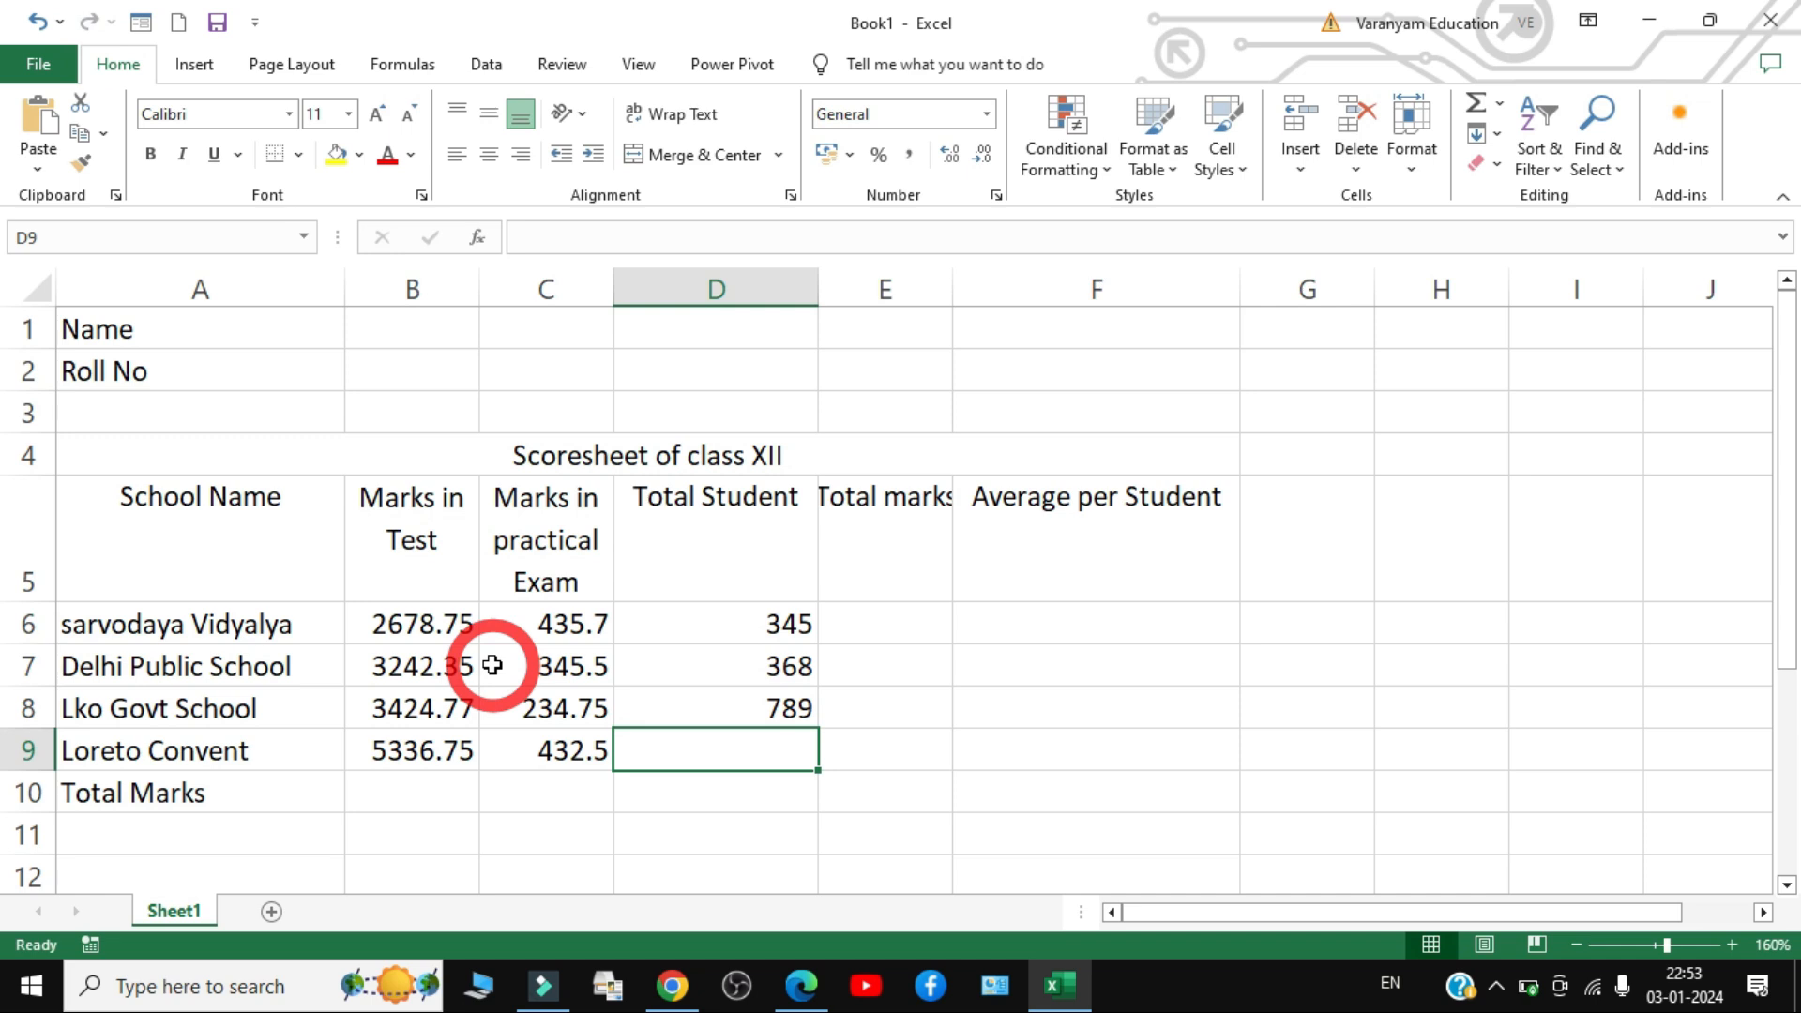
type("234")
key("Return")
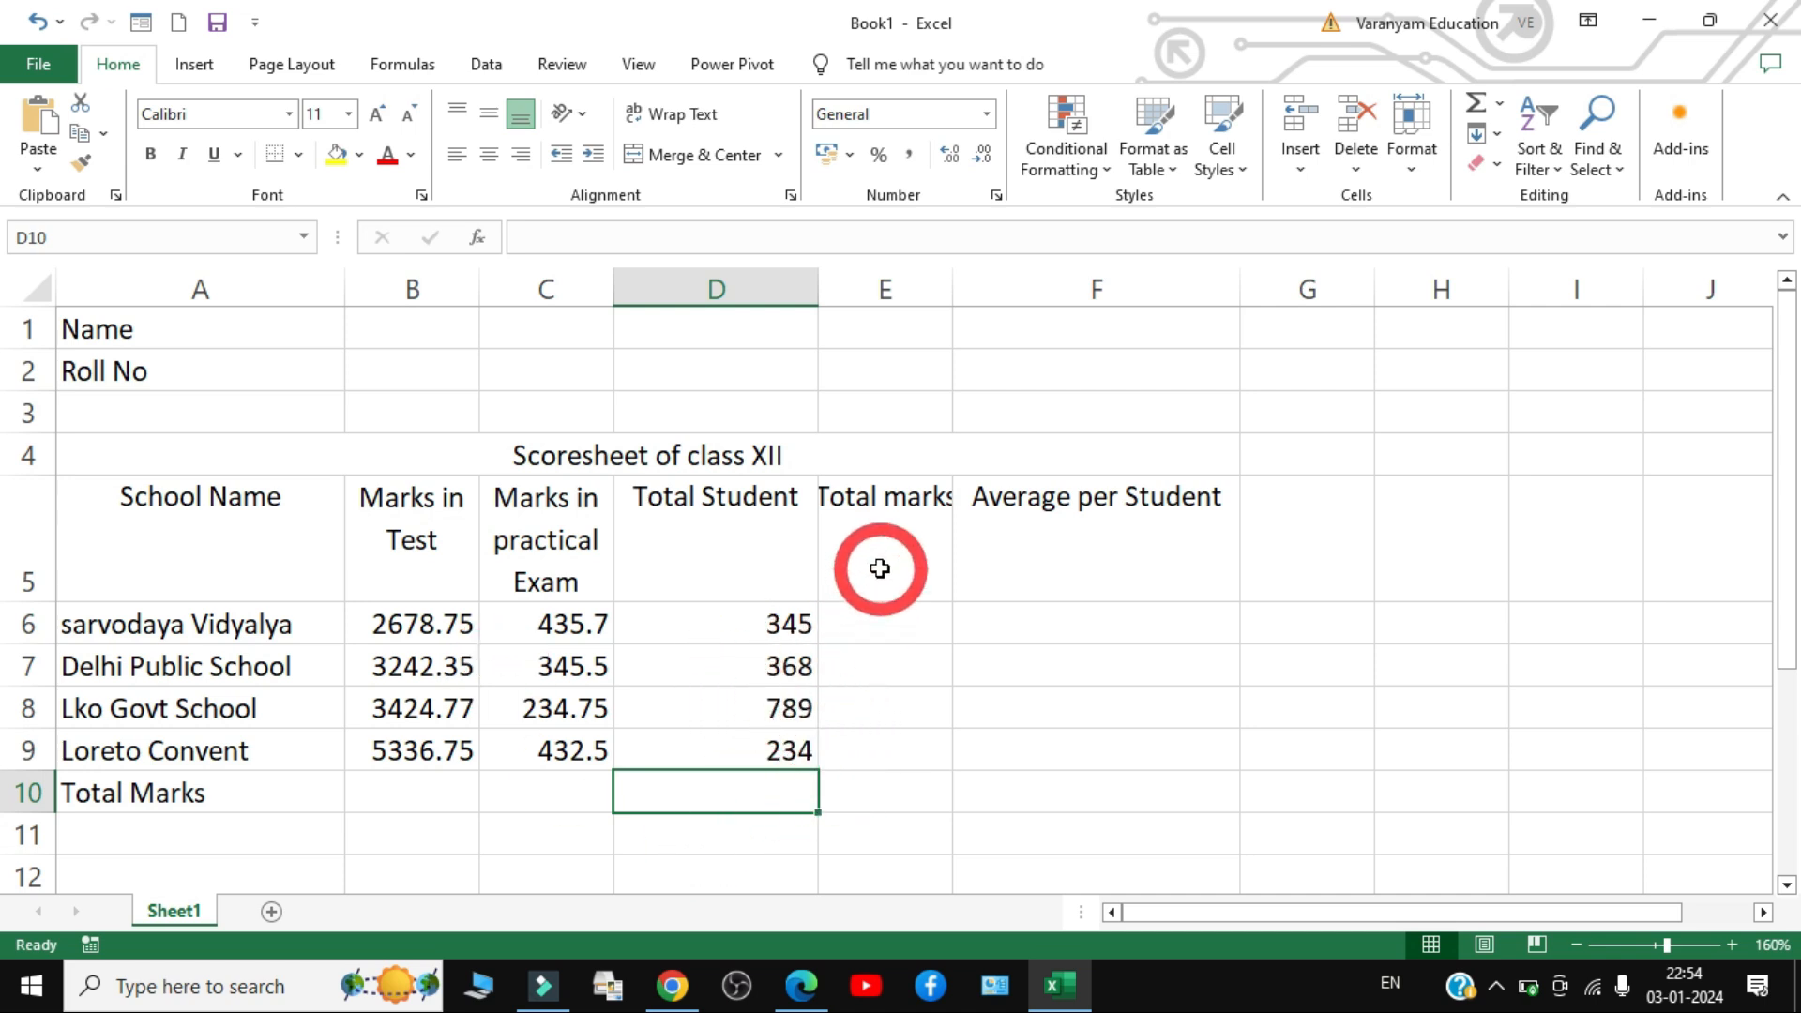
double_click(952, 289)
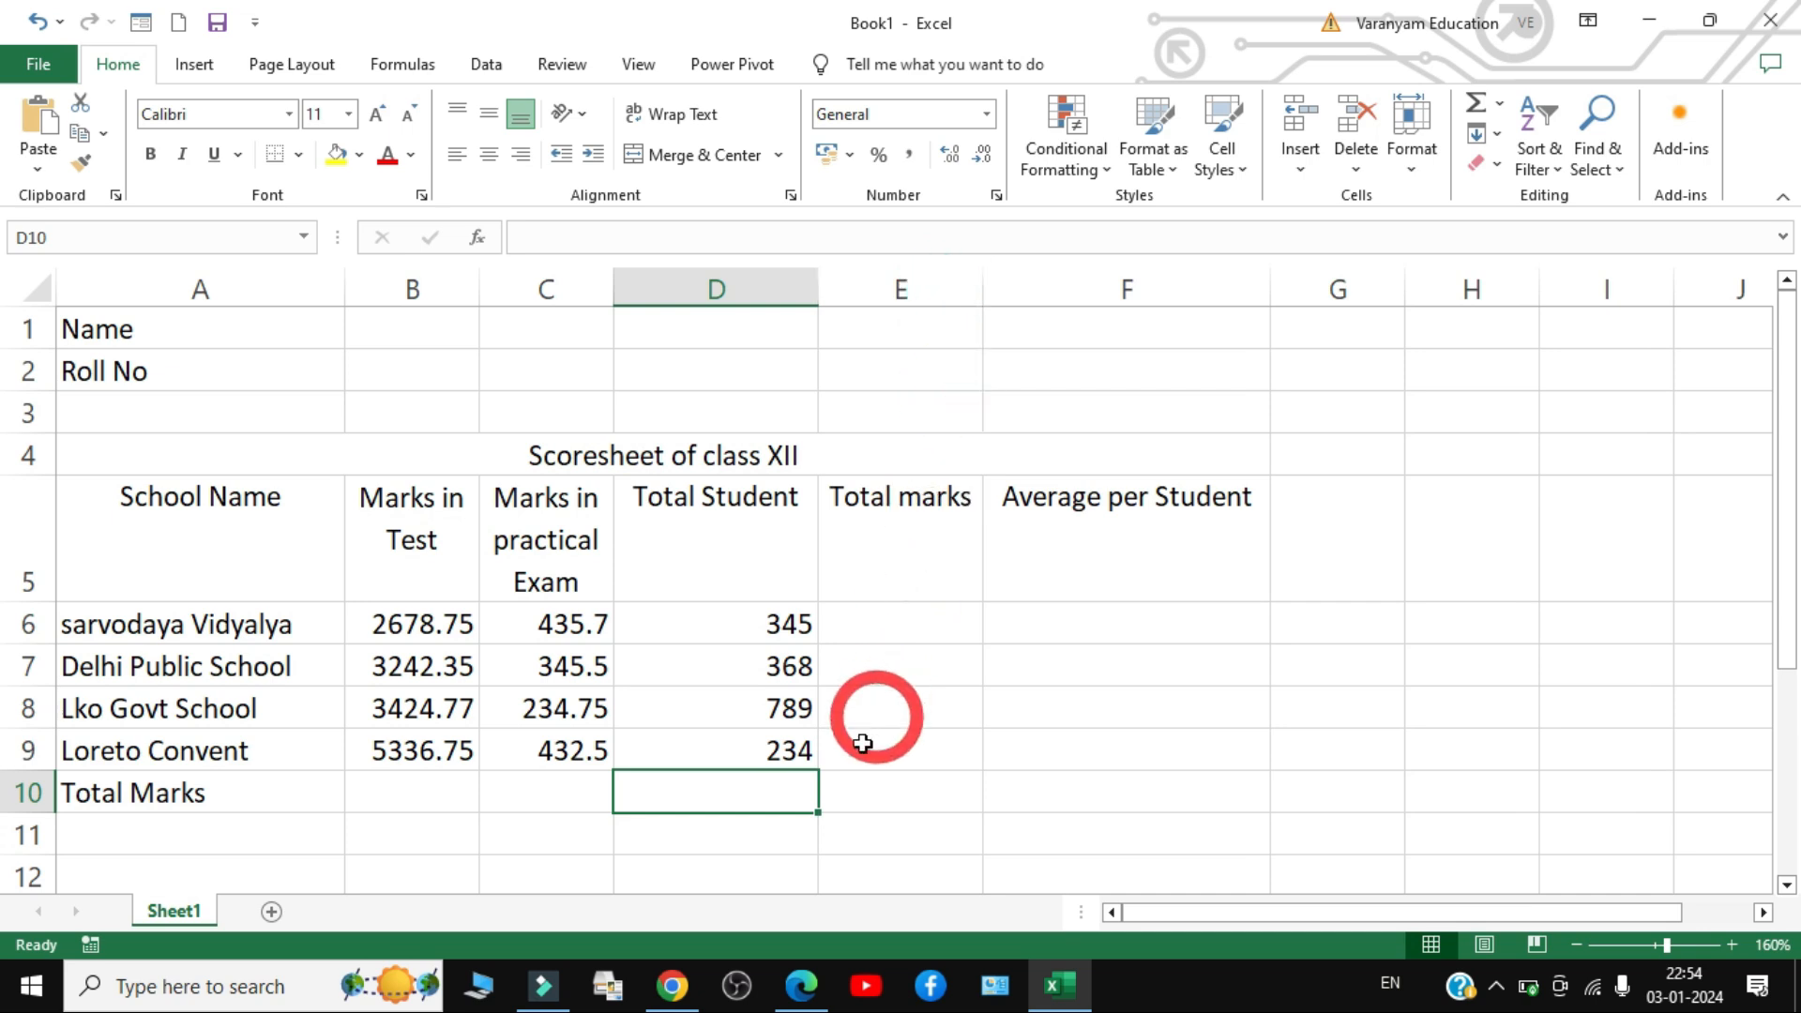
- Compare the Excel worksheet with the scoresheet table in the PDF in Edge, checking the total and average cells, and return to Excel
left_click(801, 984)
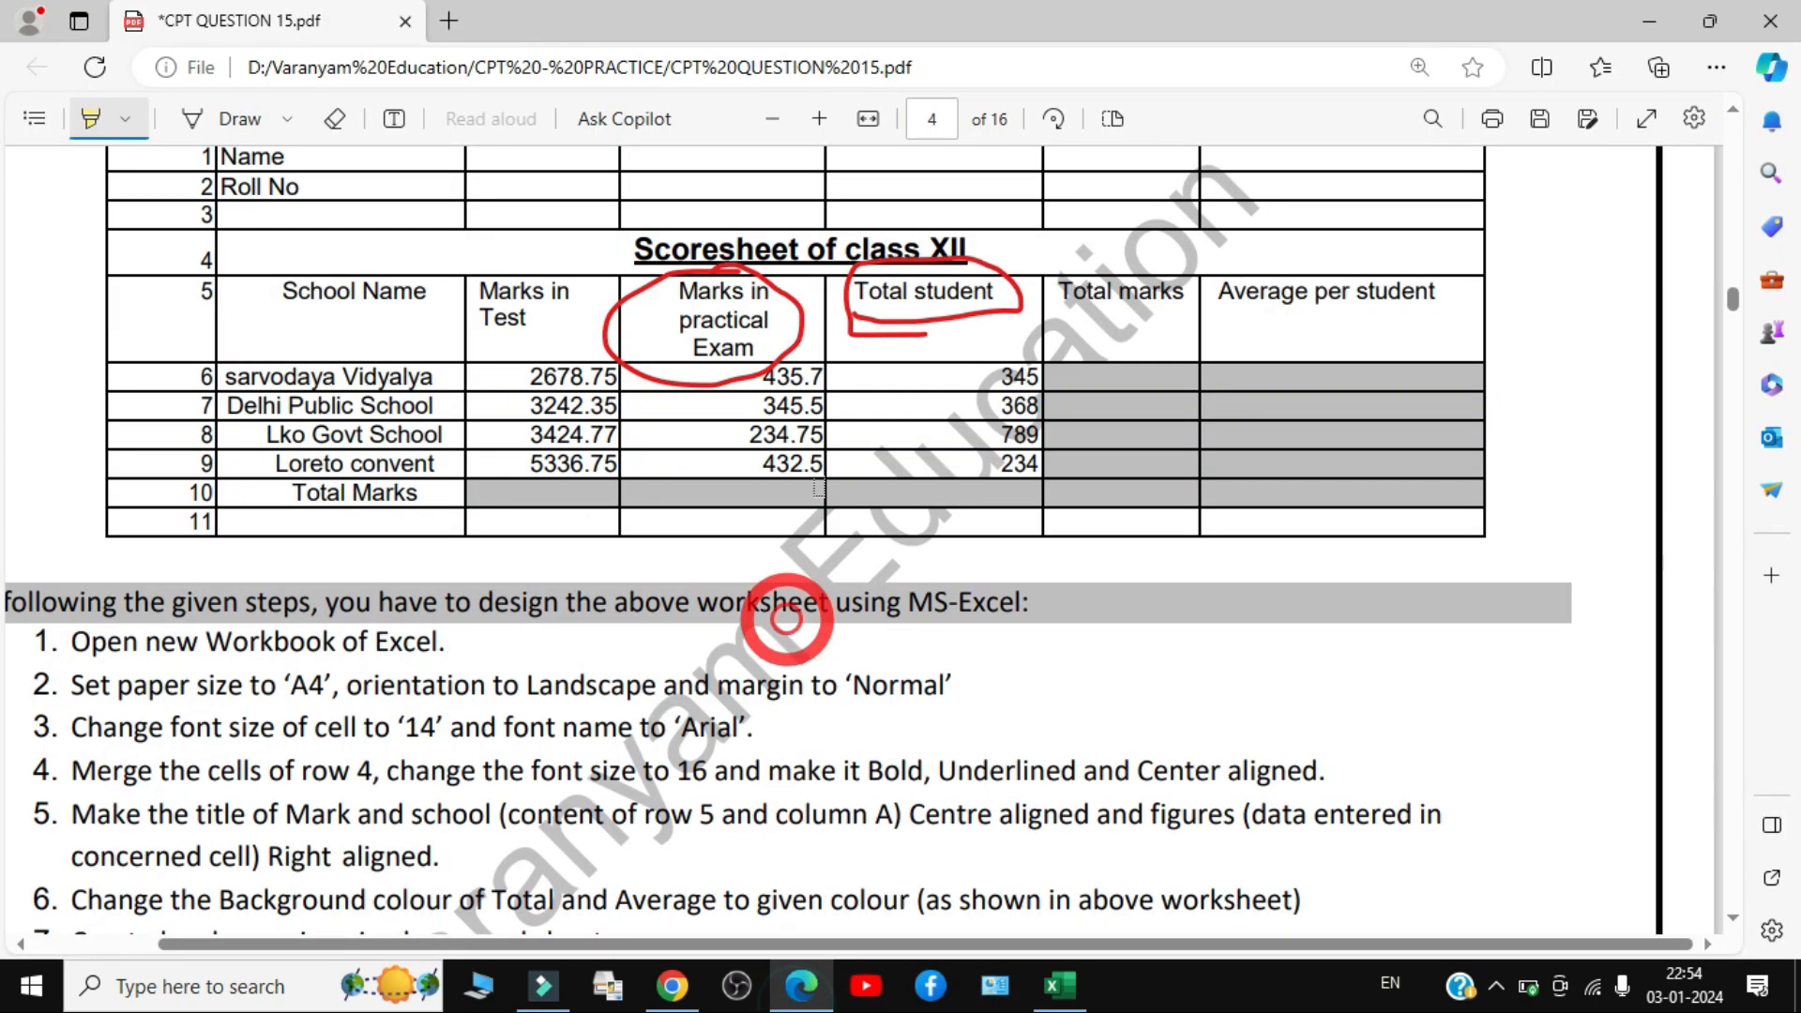
left_click(1058, 985)
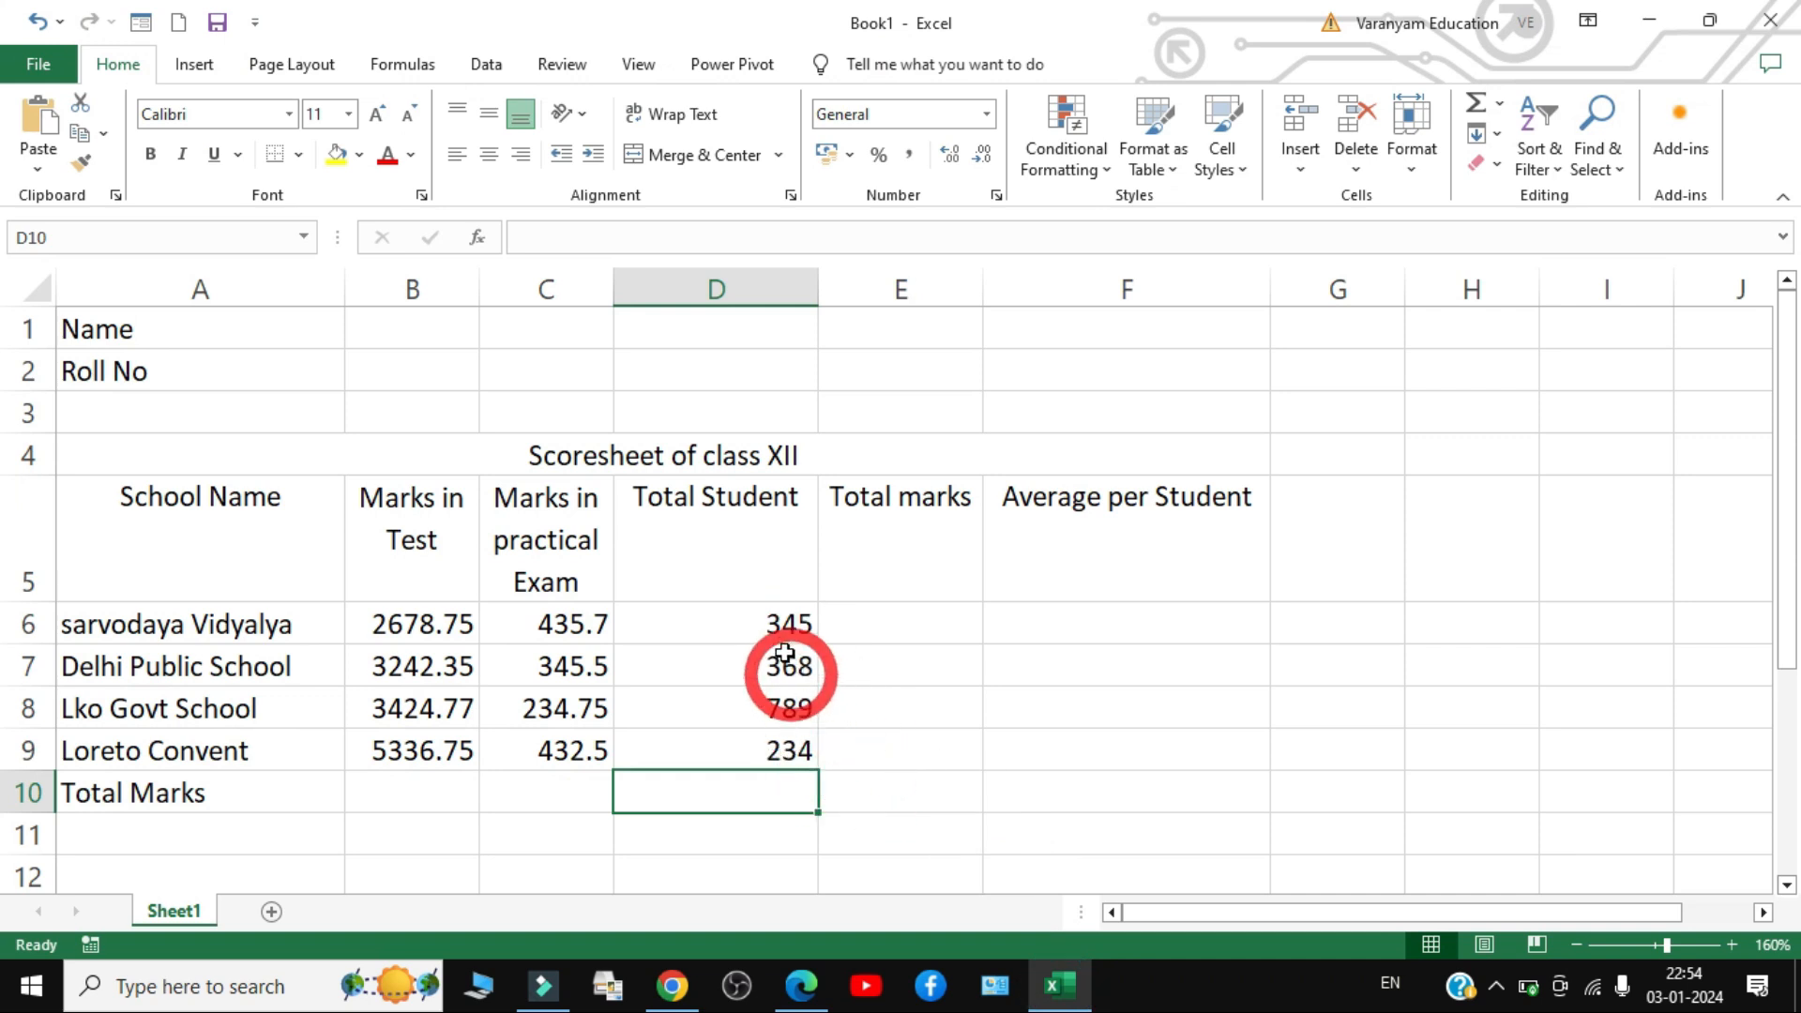
scroll(785, 653, "down", 1)
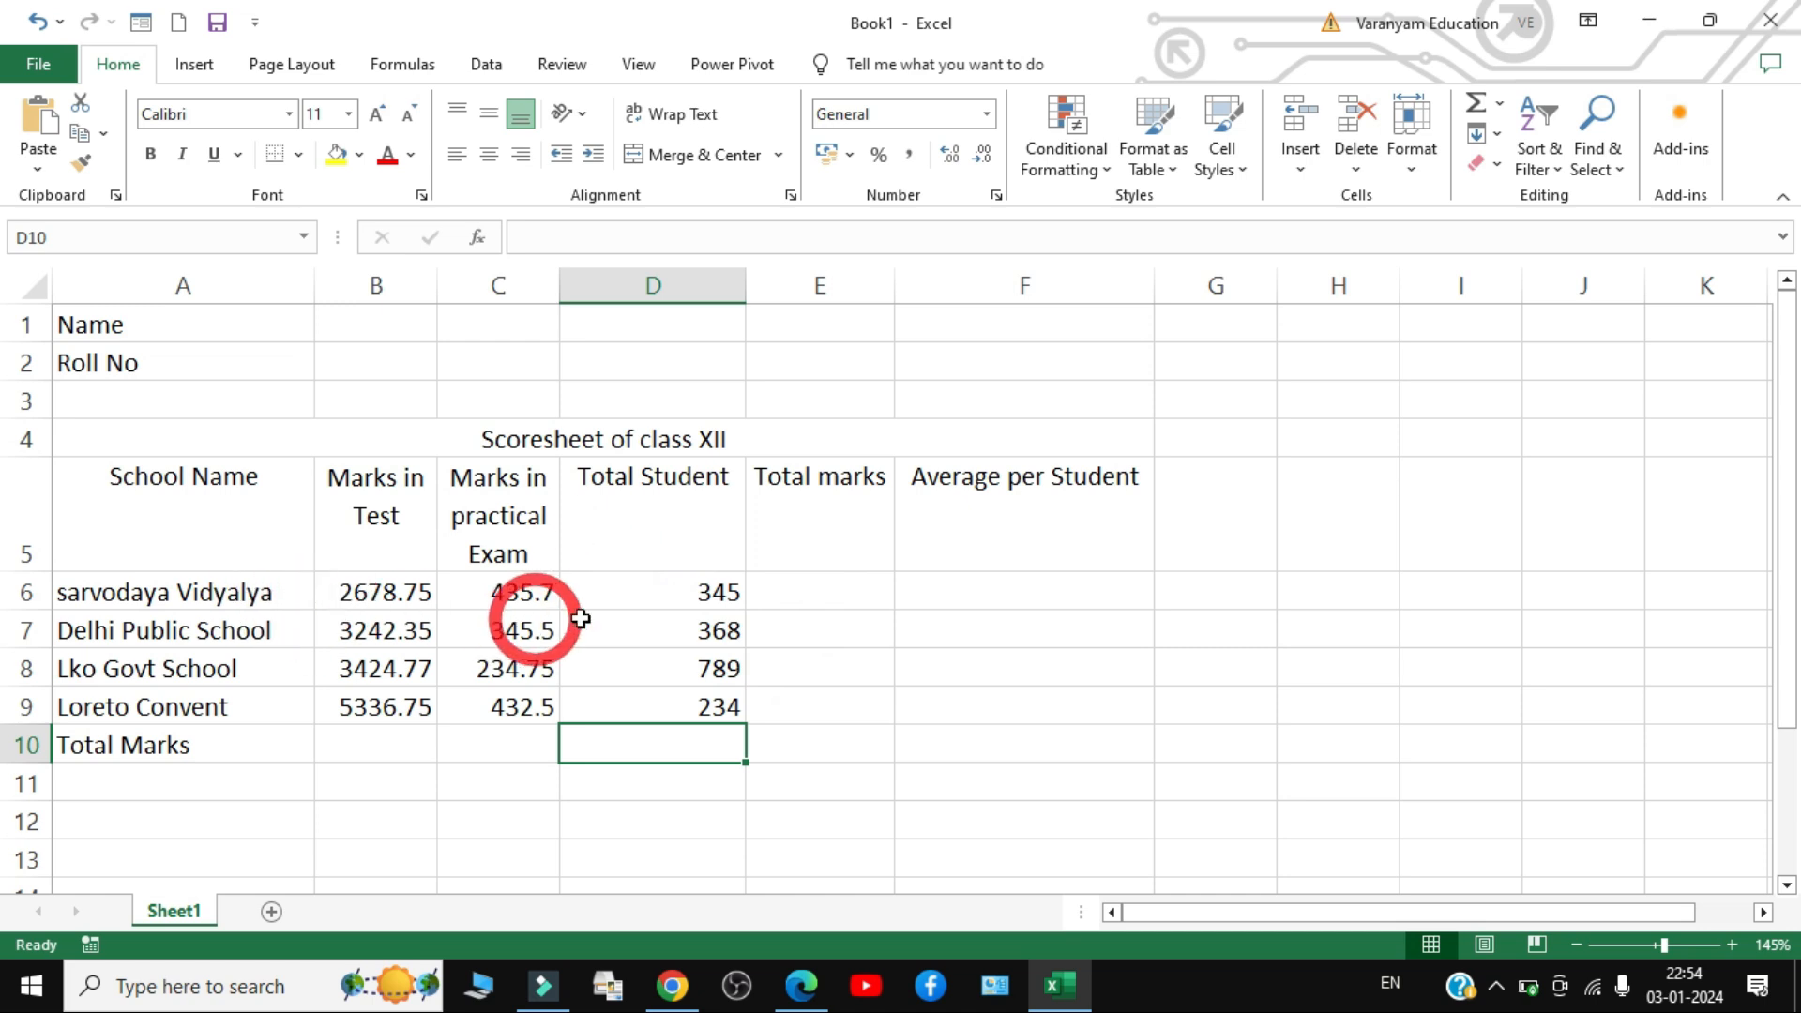
left_click(815, 579)
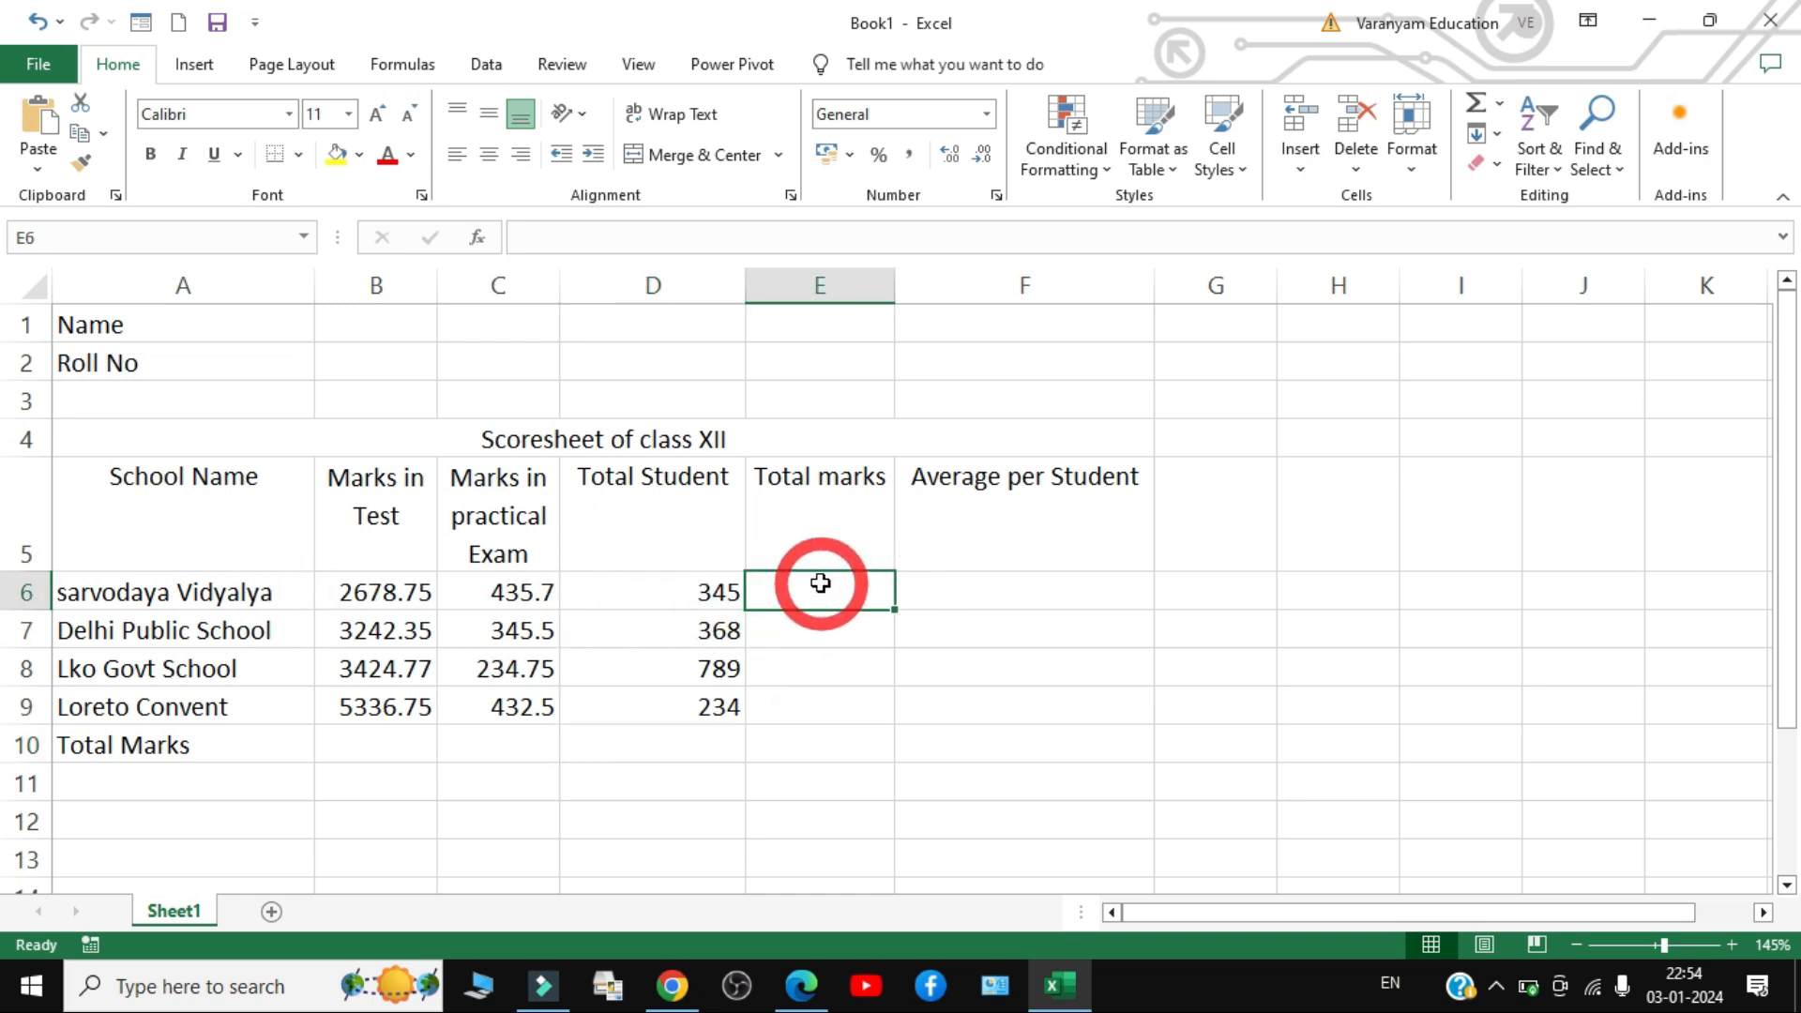
left_click(996, 584)
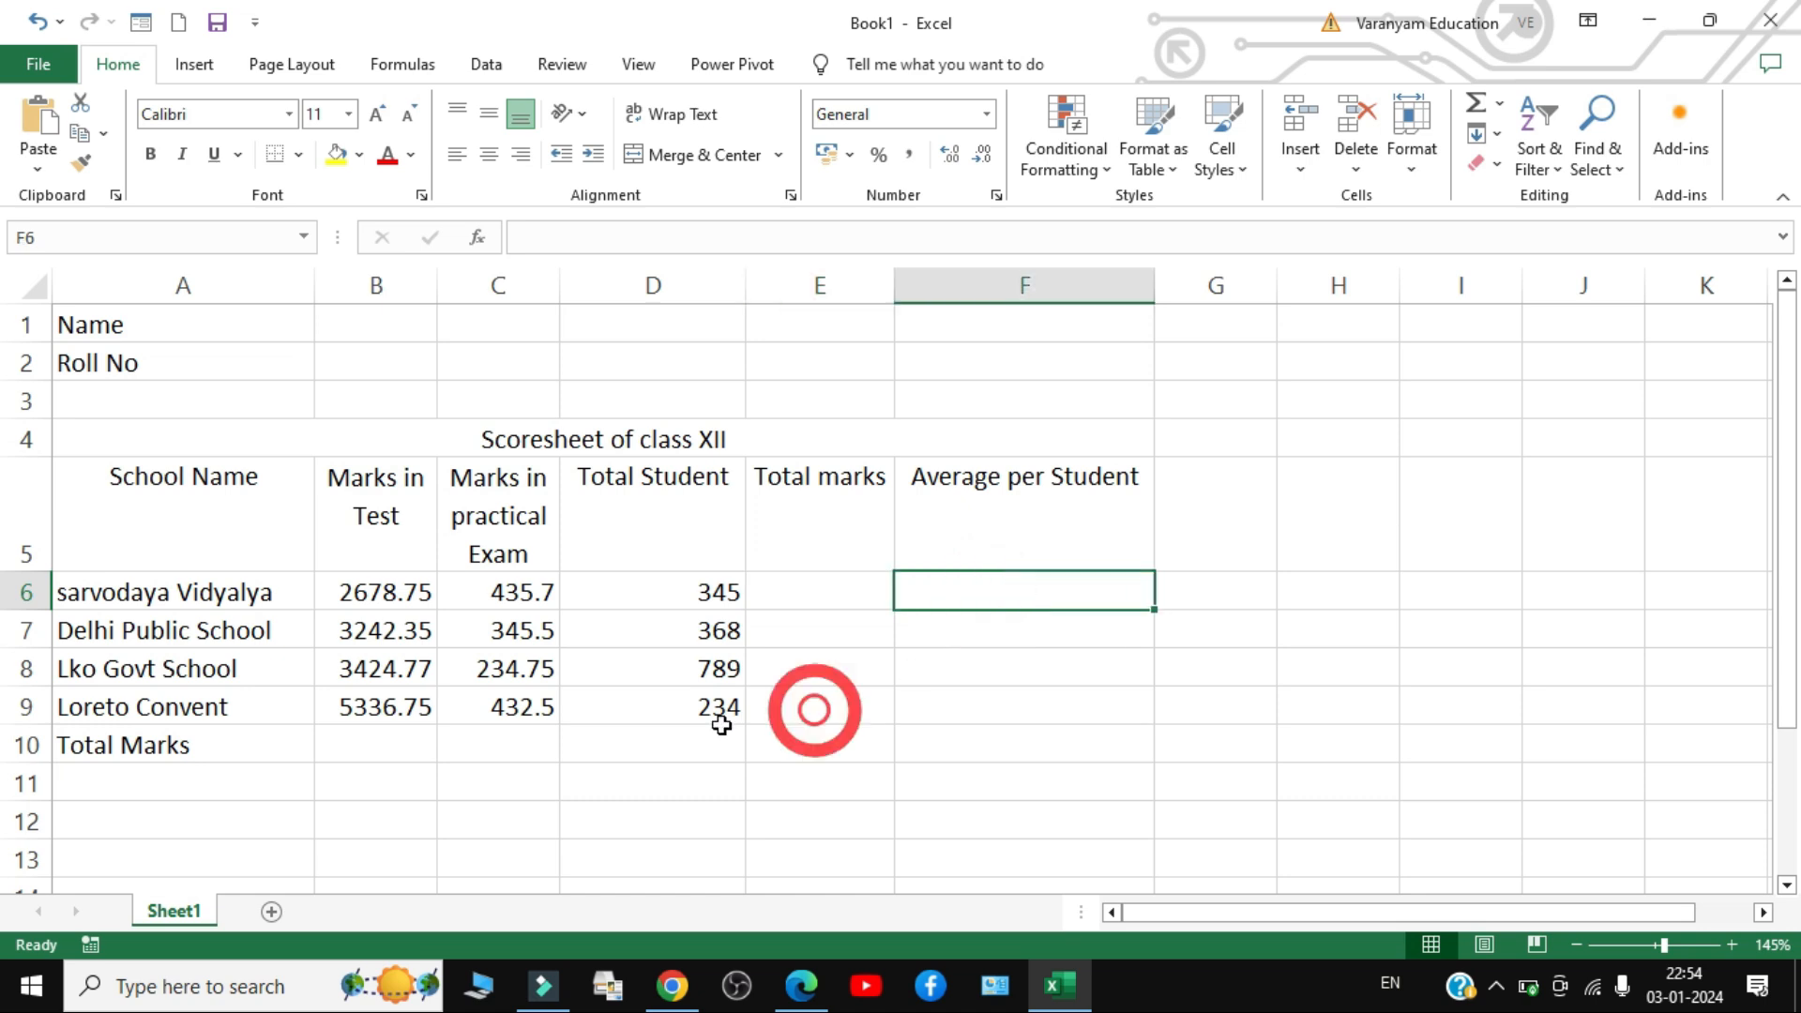
left_click(366, 745)
left_click(507, 744)
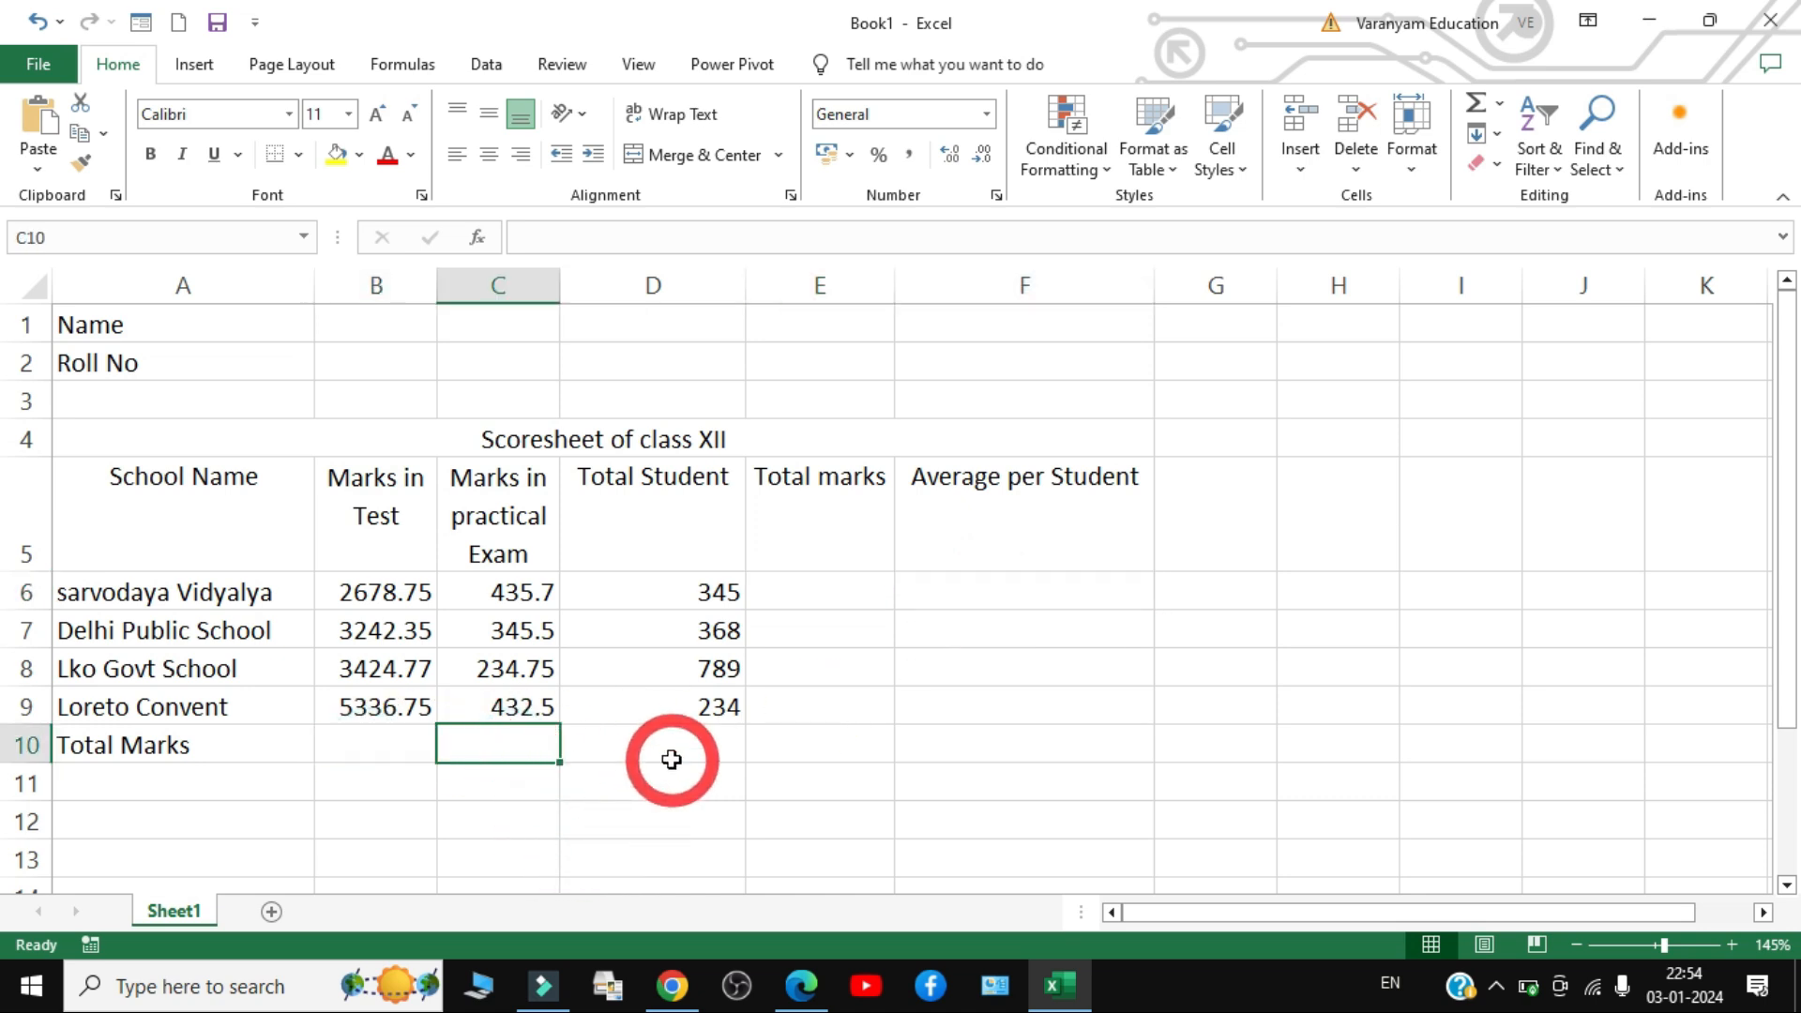
left_click(805, 983)
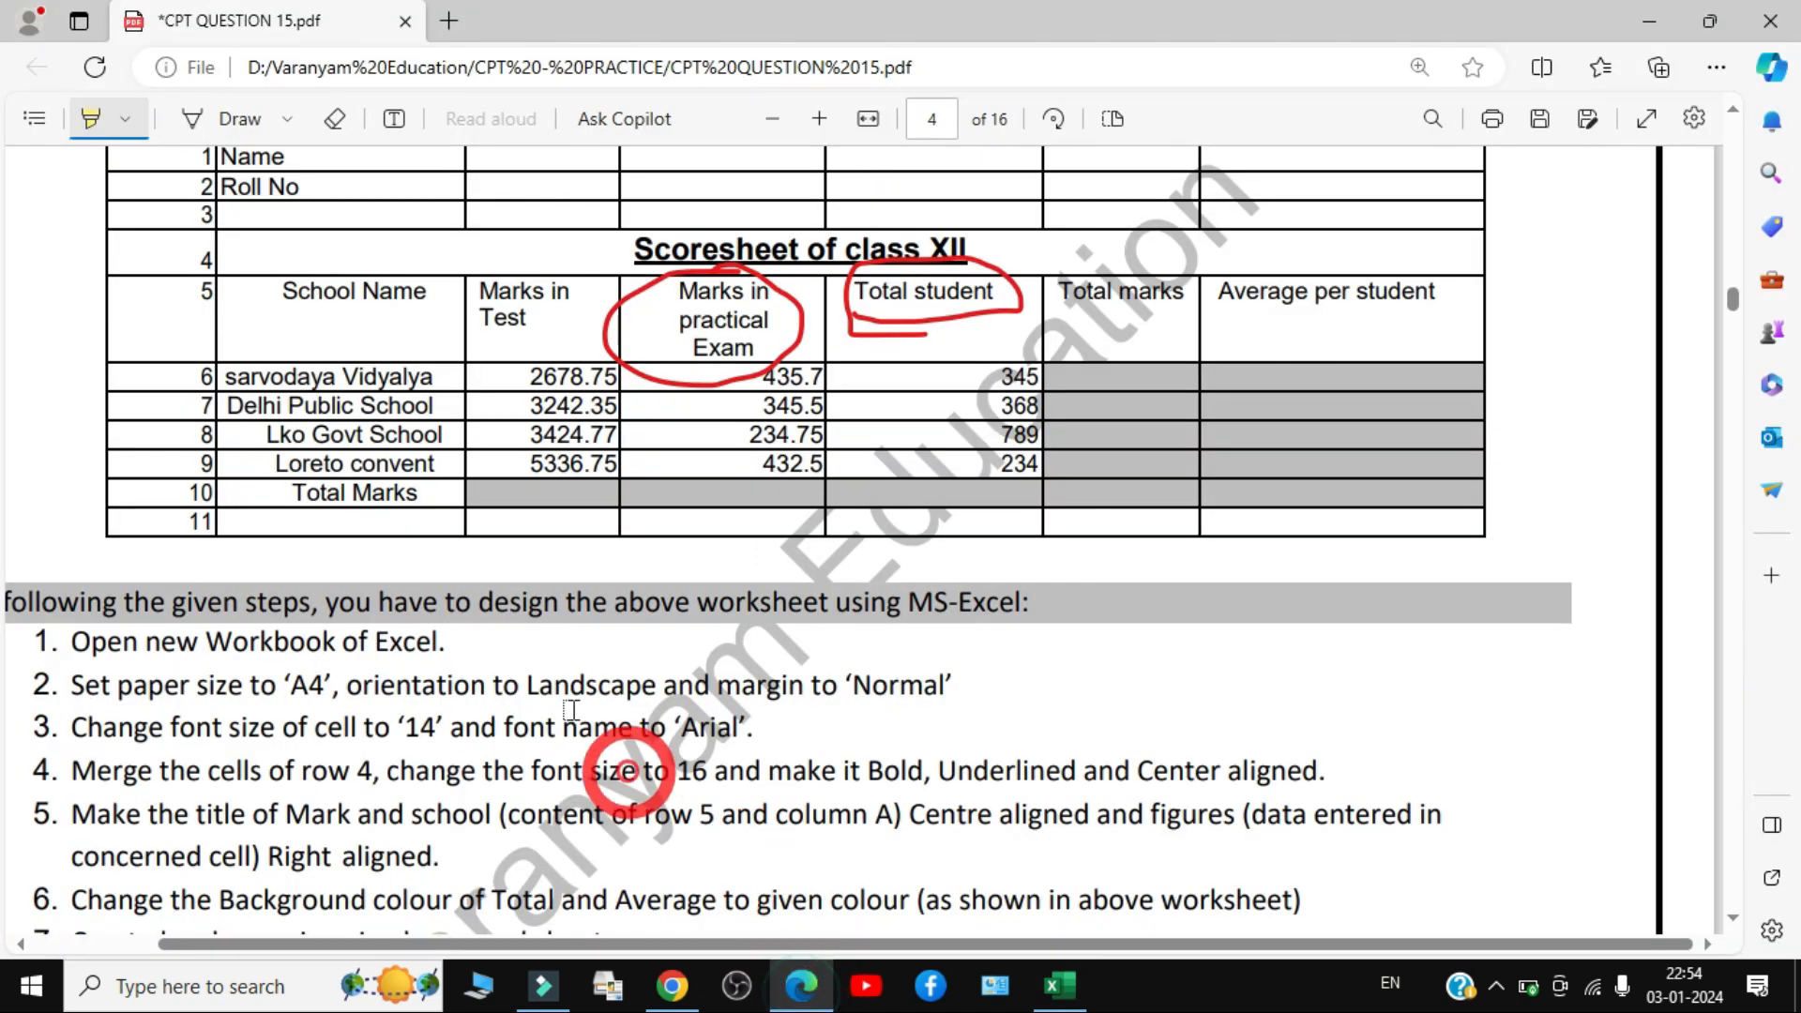
left_click(1063, 983)
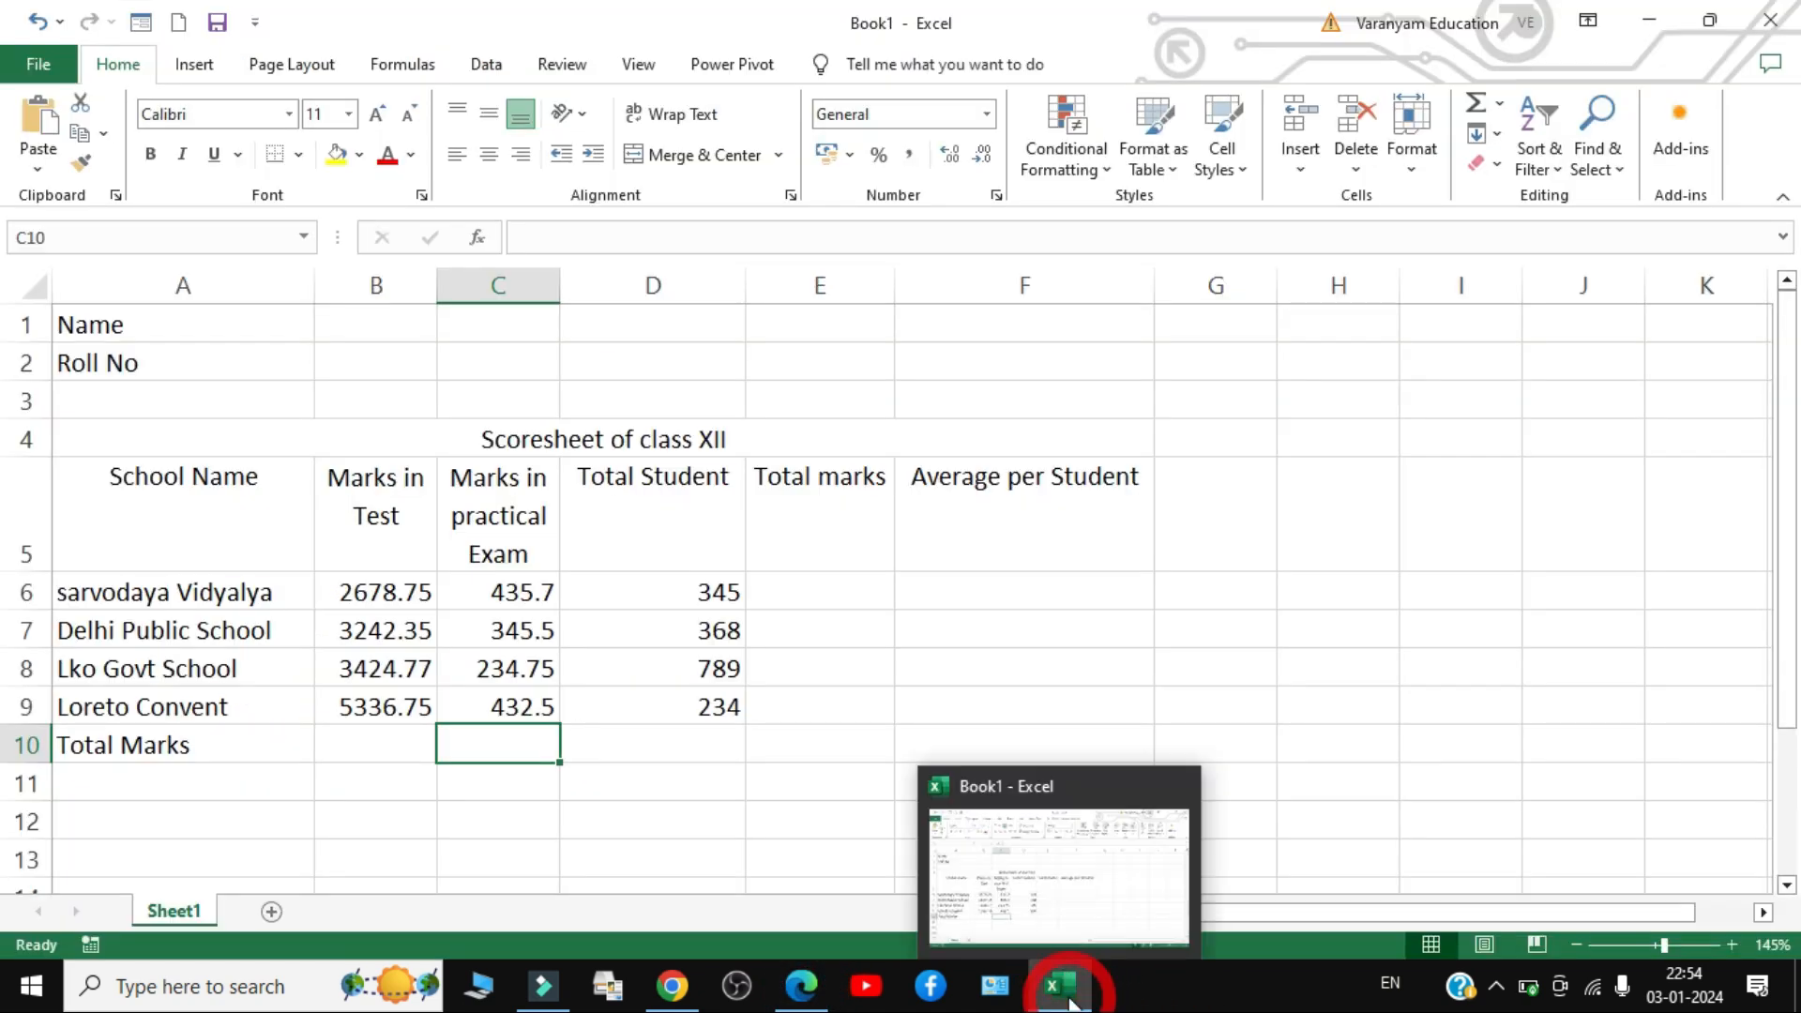
left_click(1017, 631)
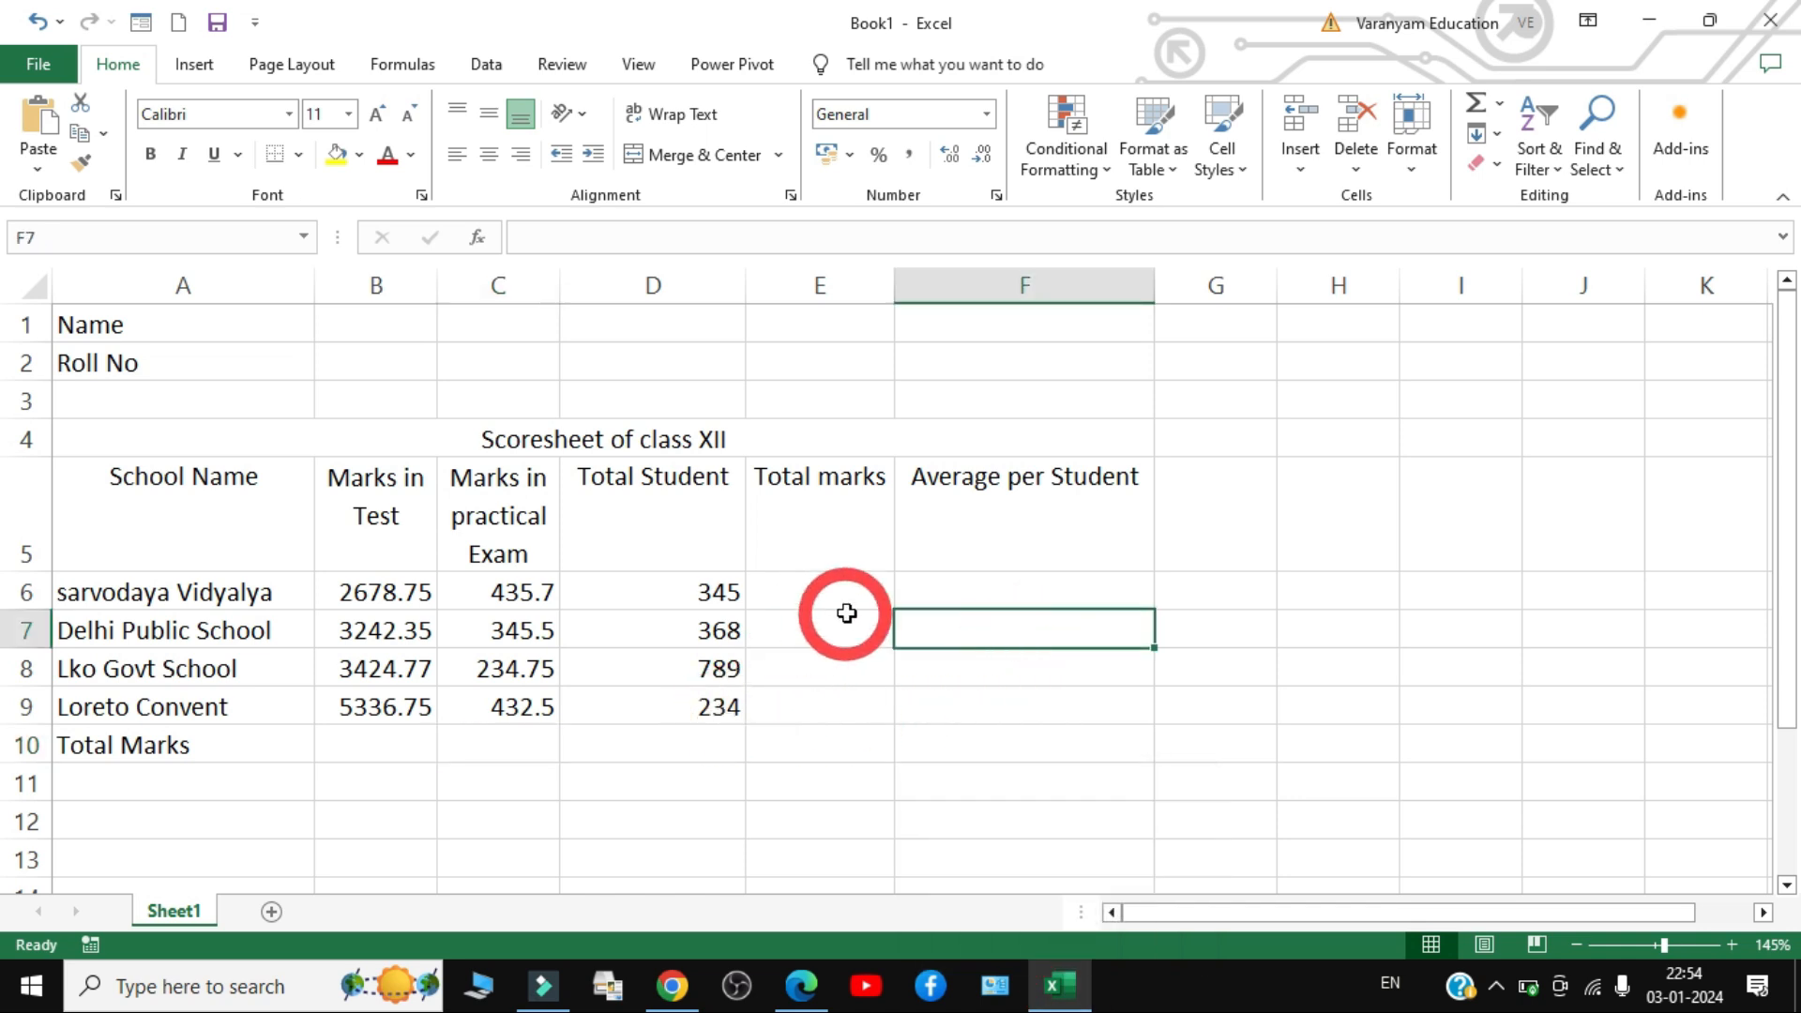
scroll(837, 654, "up", 2)
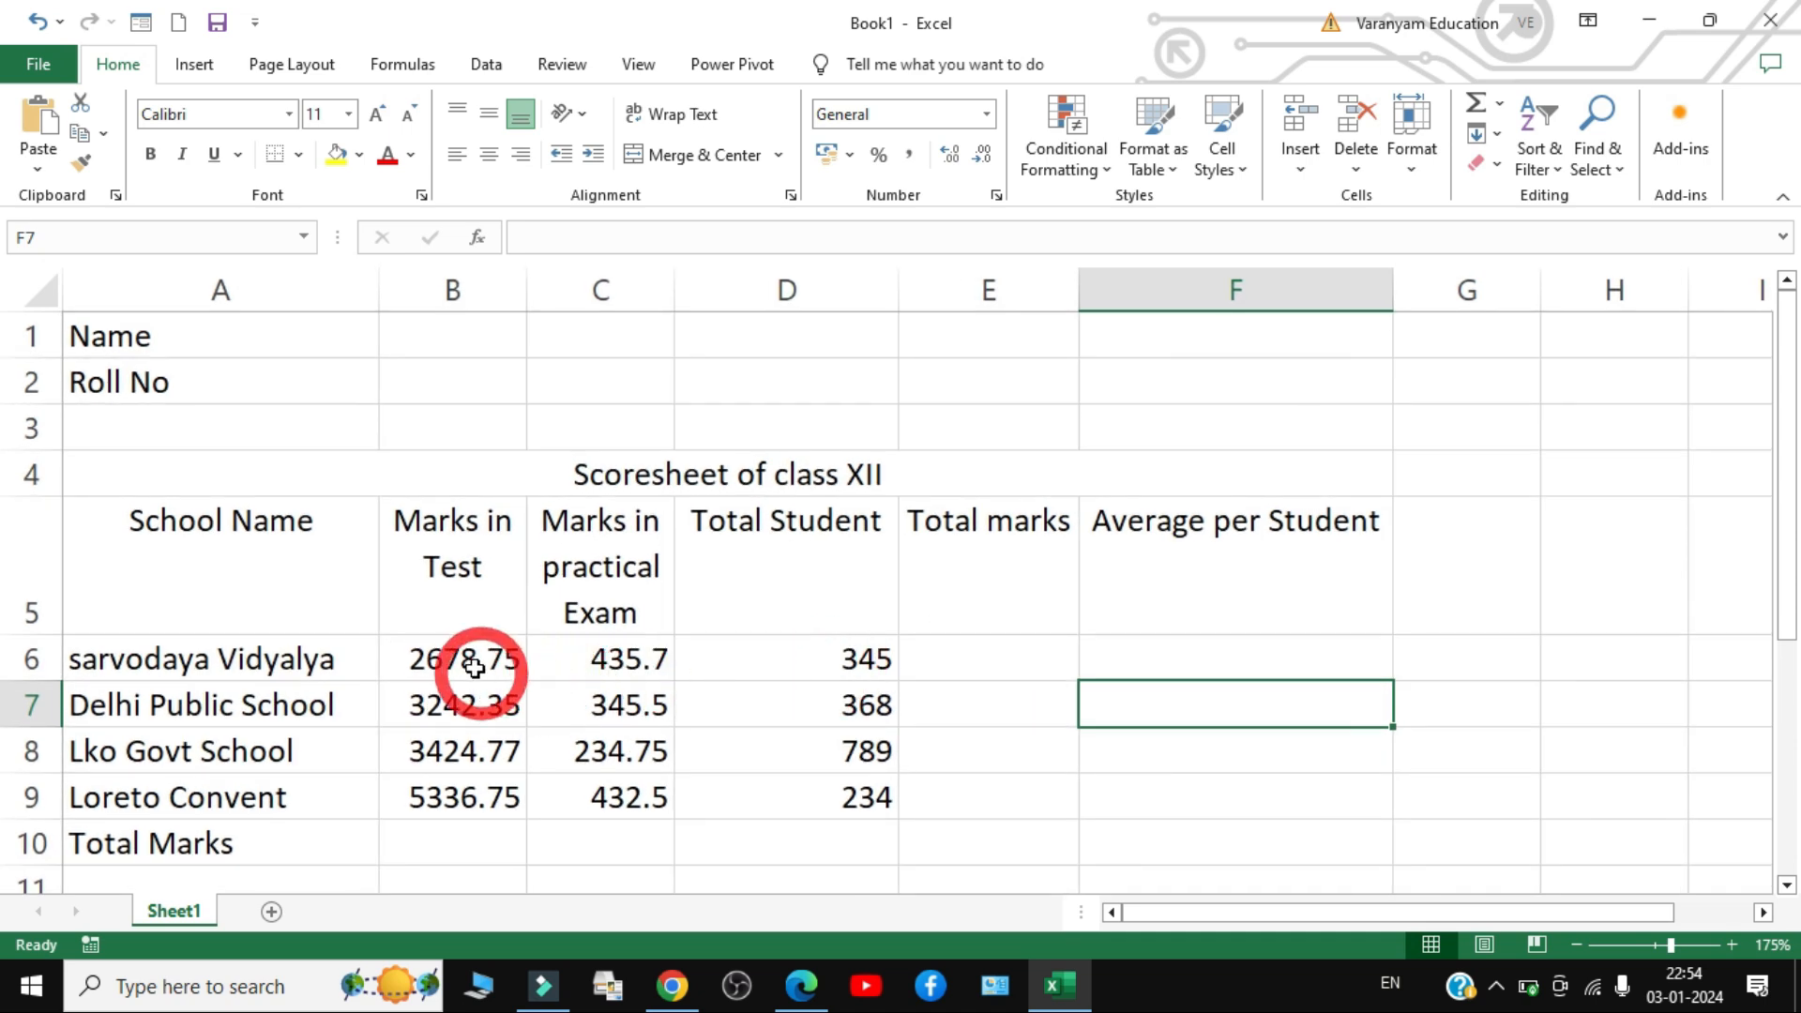
left_click(474, 668)
left_click(604, 672, "shift")
left_click(924, 668)
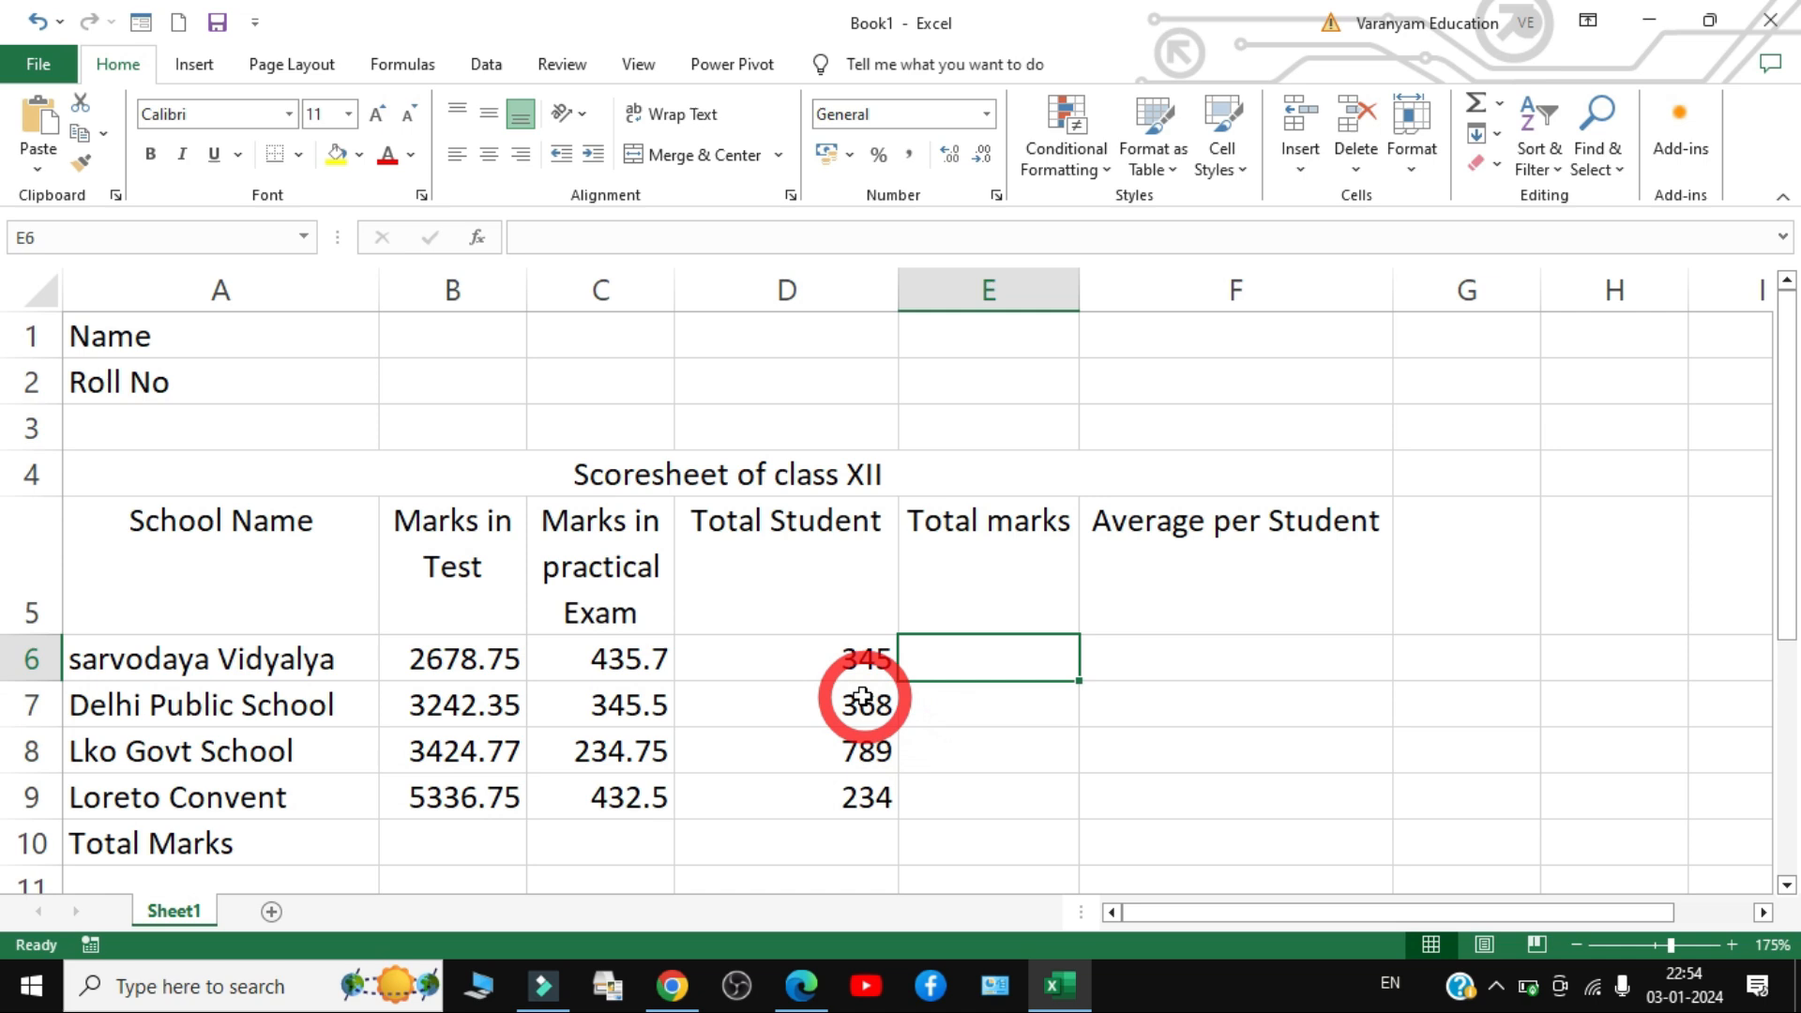
scroll(862, 696, "down", 1)
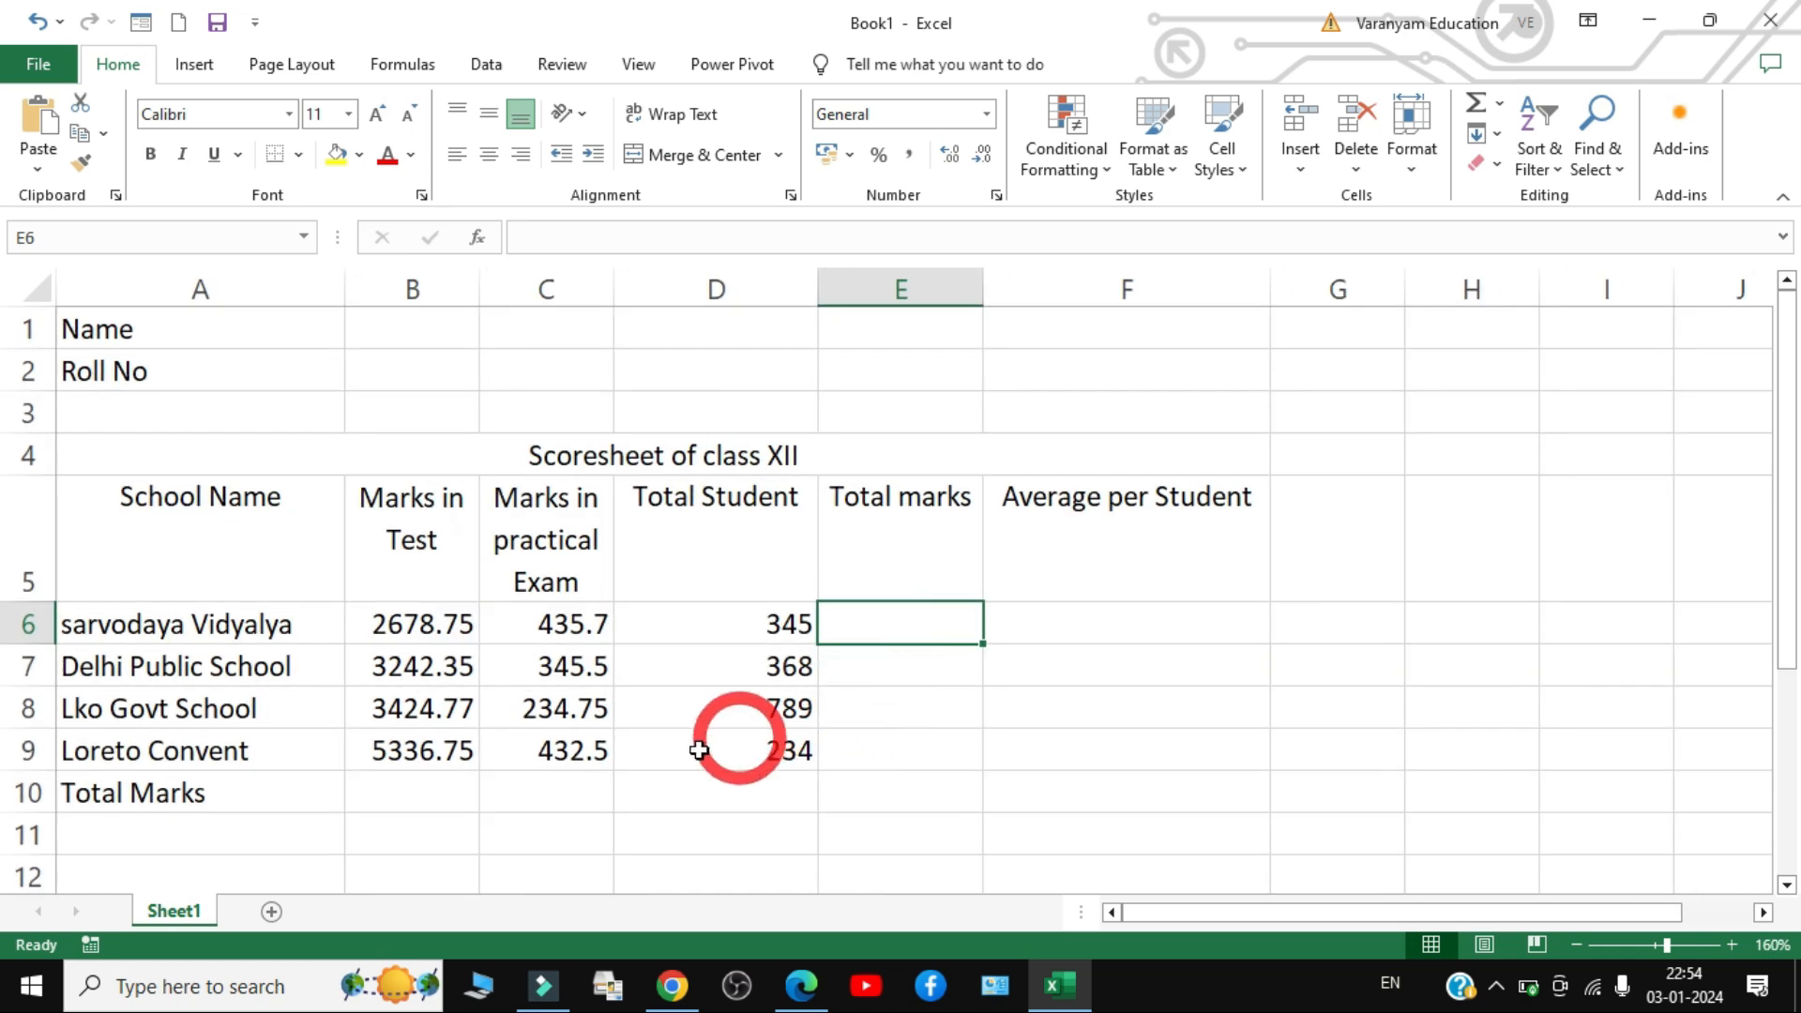
- Add a new worksheet and enter the sample numbers 23, 234, 23 and 2344 in cells C2 to C5
left_click(272, 910)
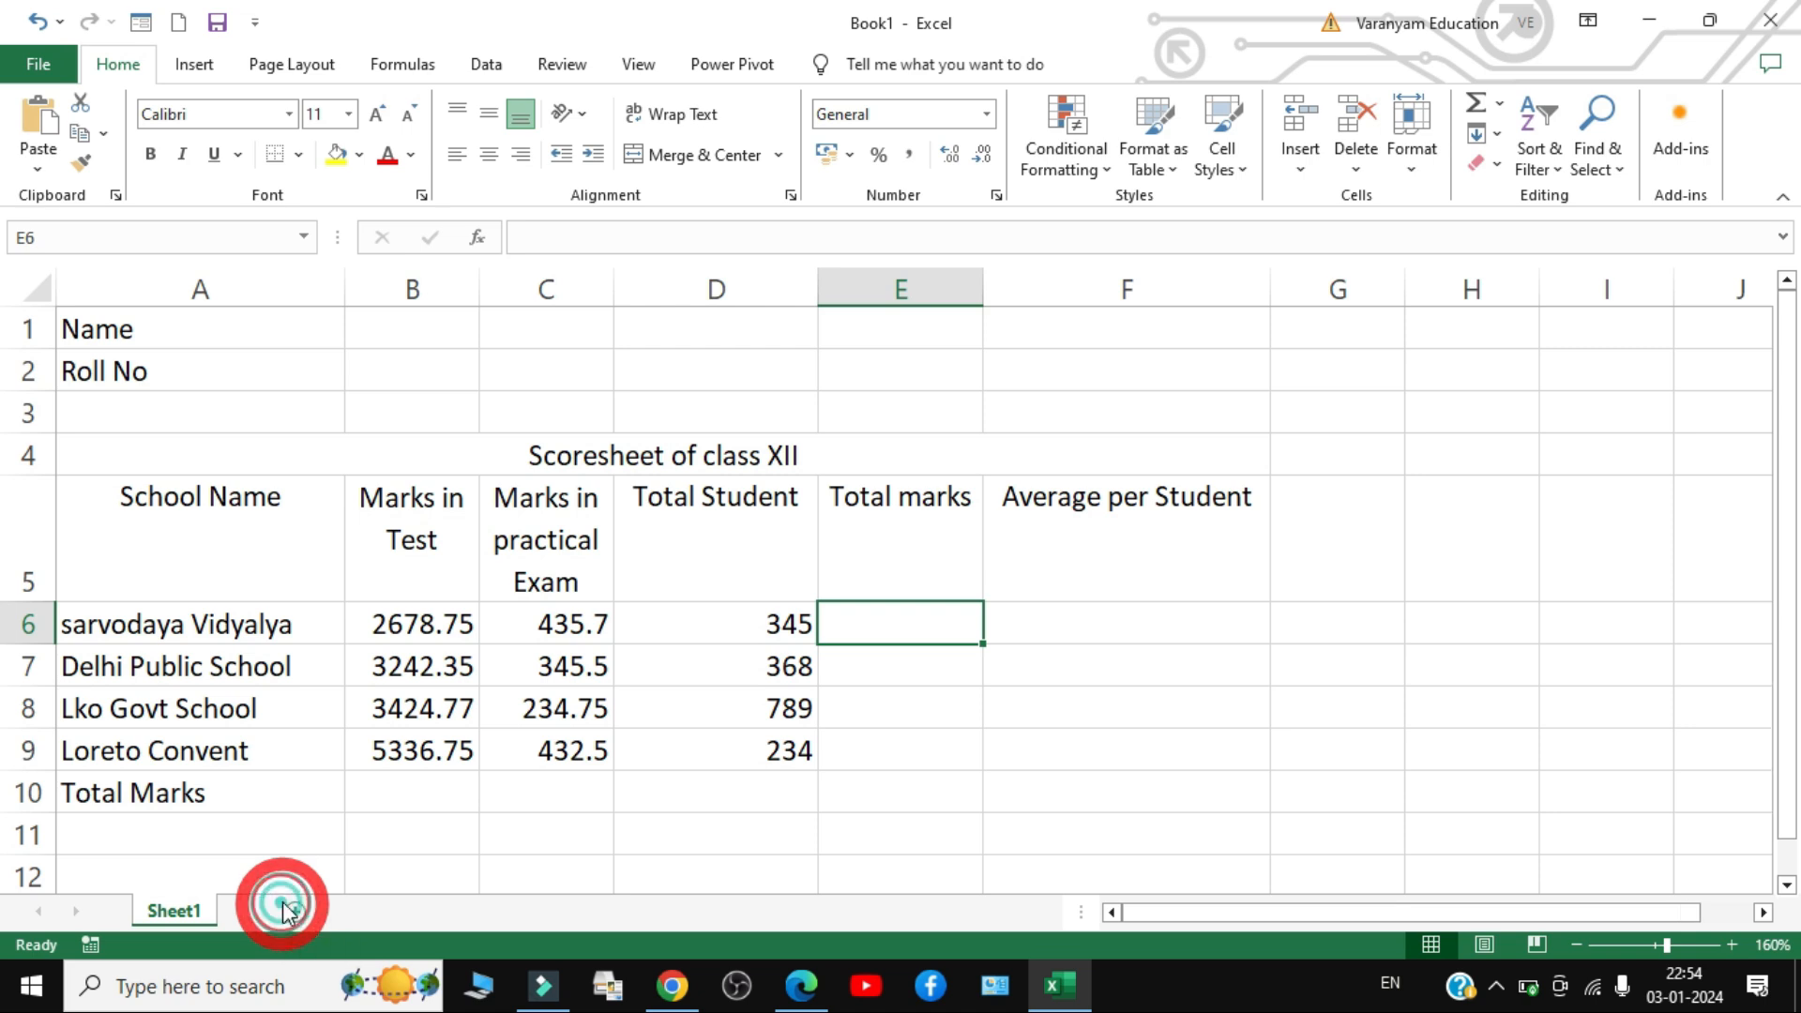
scroll(596, 534, "up", 4)
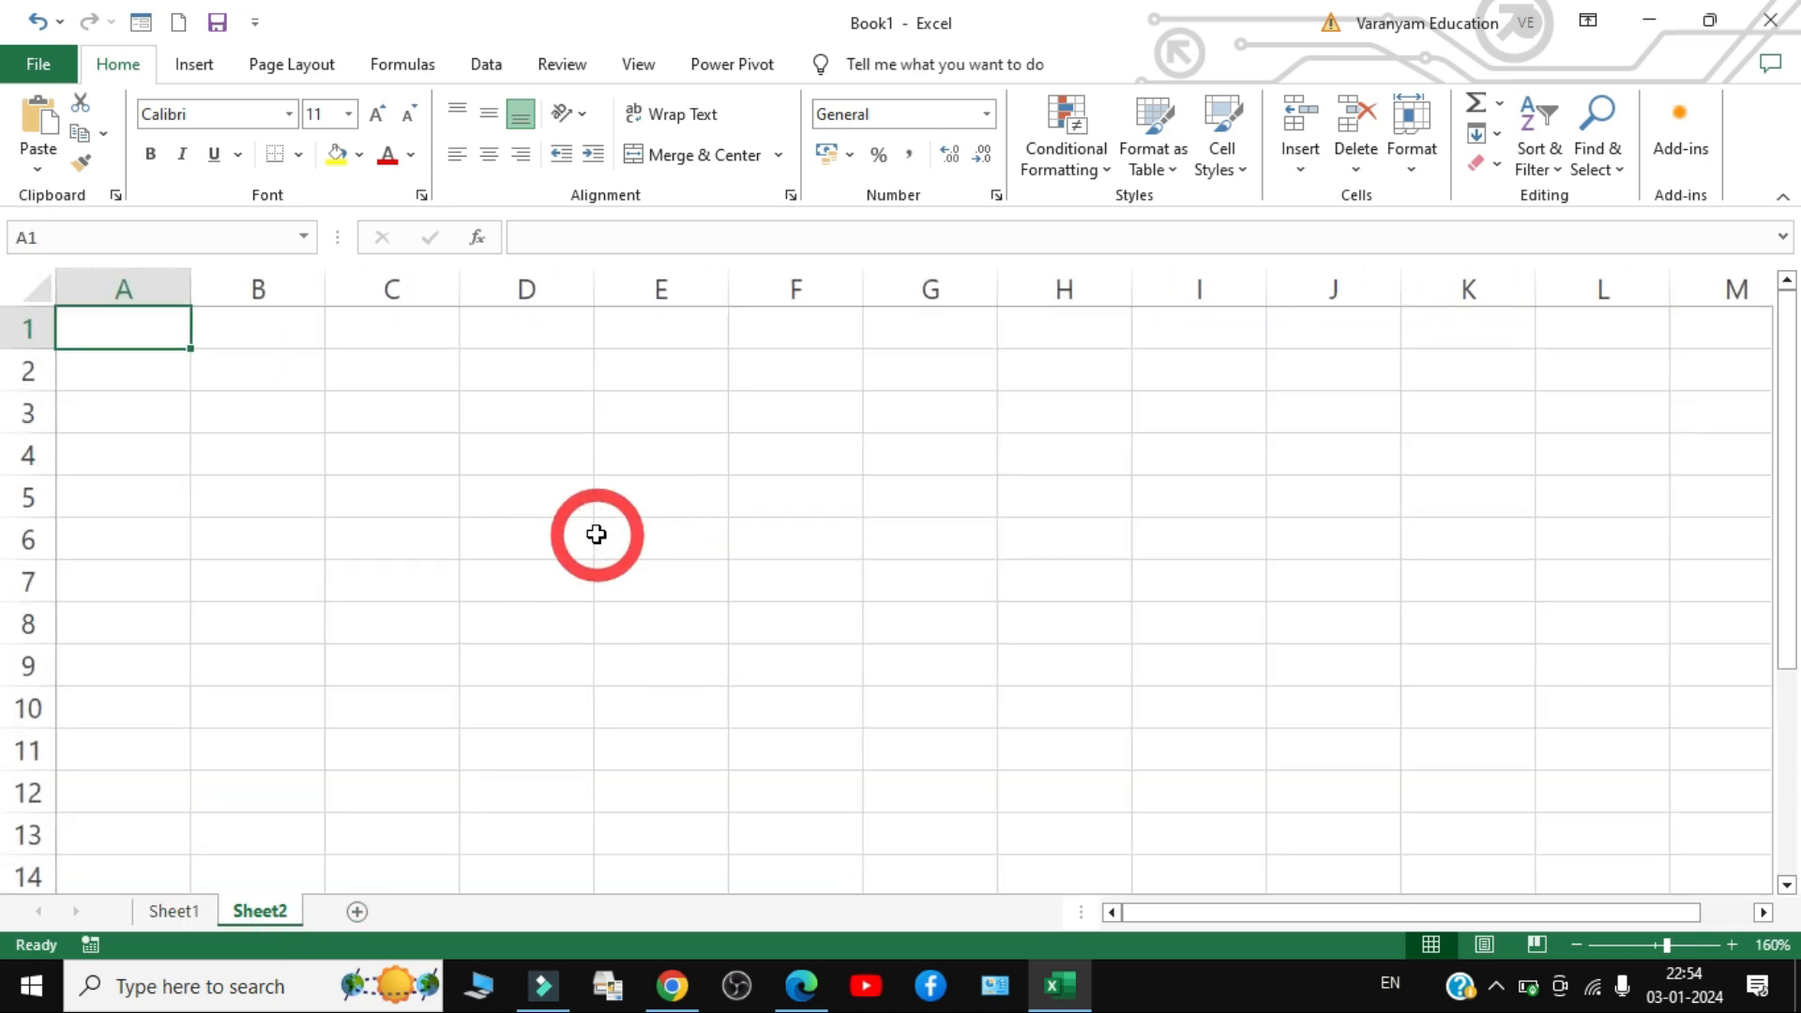
scroll(596, 535, "up", 1)
left_click(424, 370)
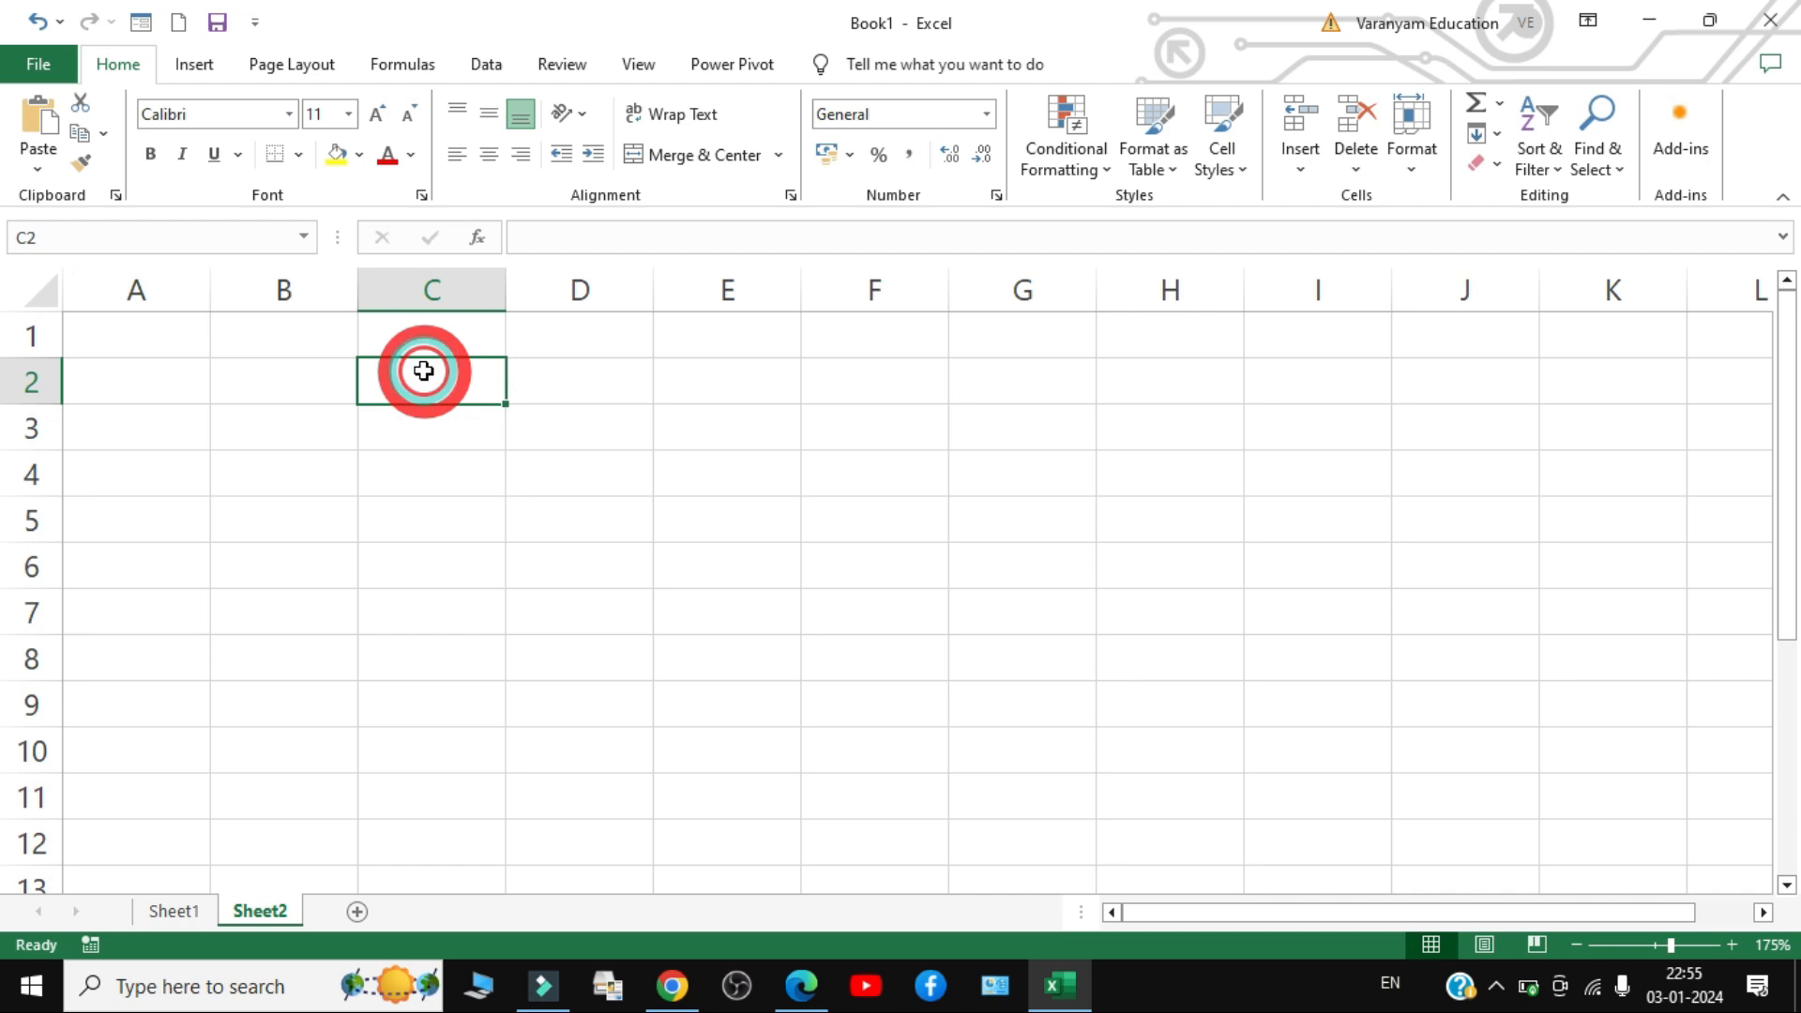
type("23")
key("Return")
type("234 23")
key("Return")
type("2344")
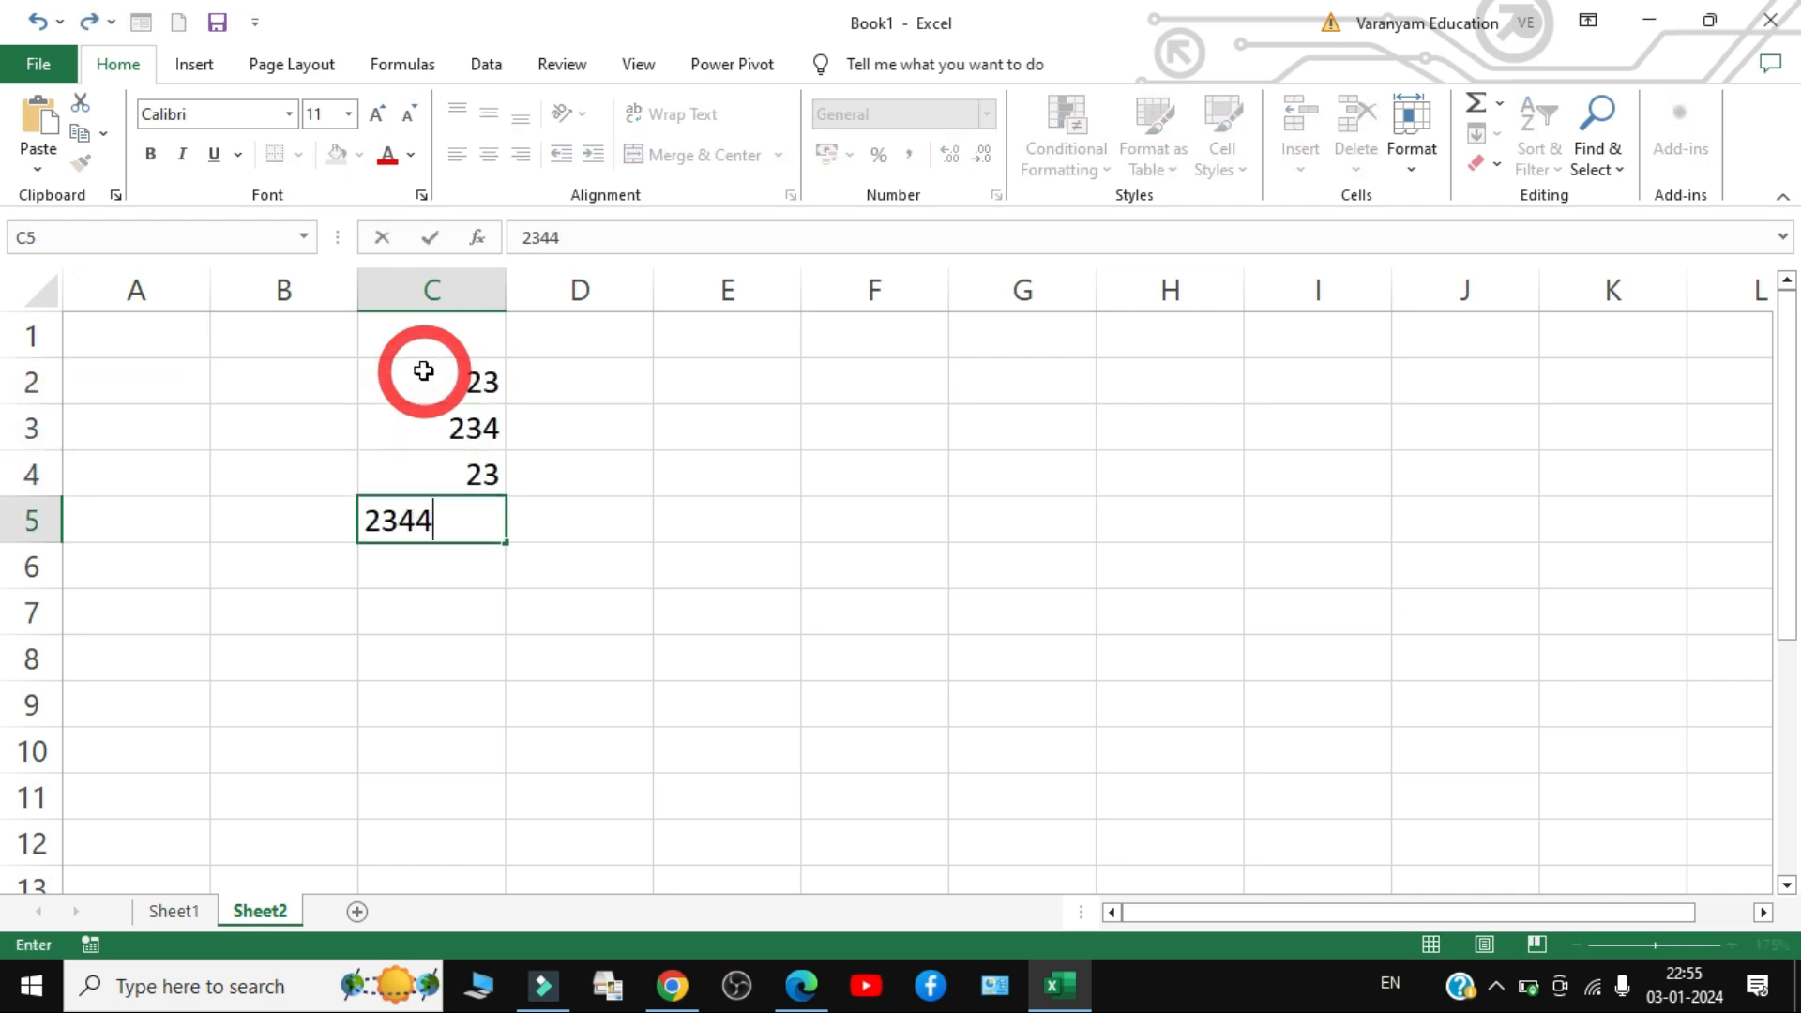
key("Return")
- Extend the sample number list with 234 in C6, 234 in C7 and 2342 in C8
type("234")
key("Return")
type("234")
key("Return")
type("234")
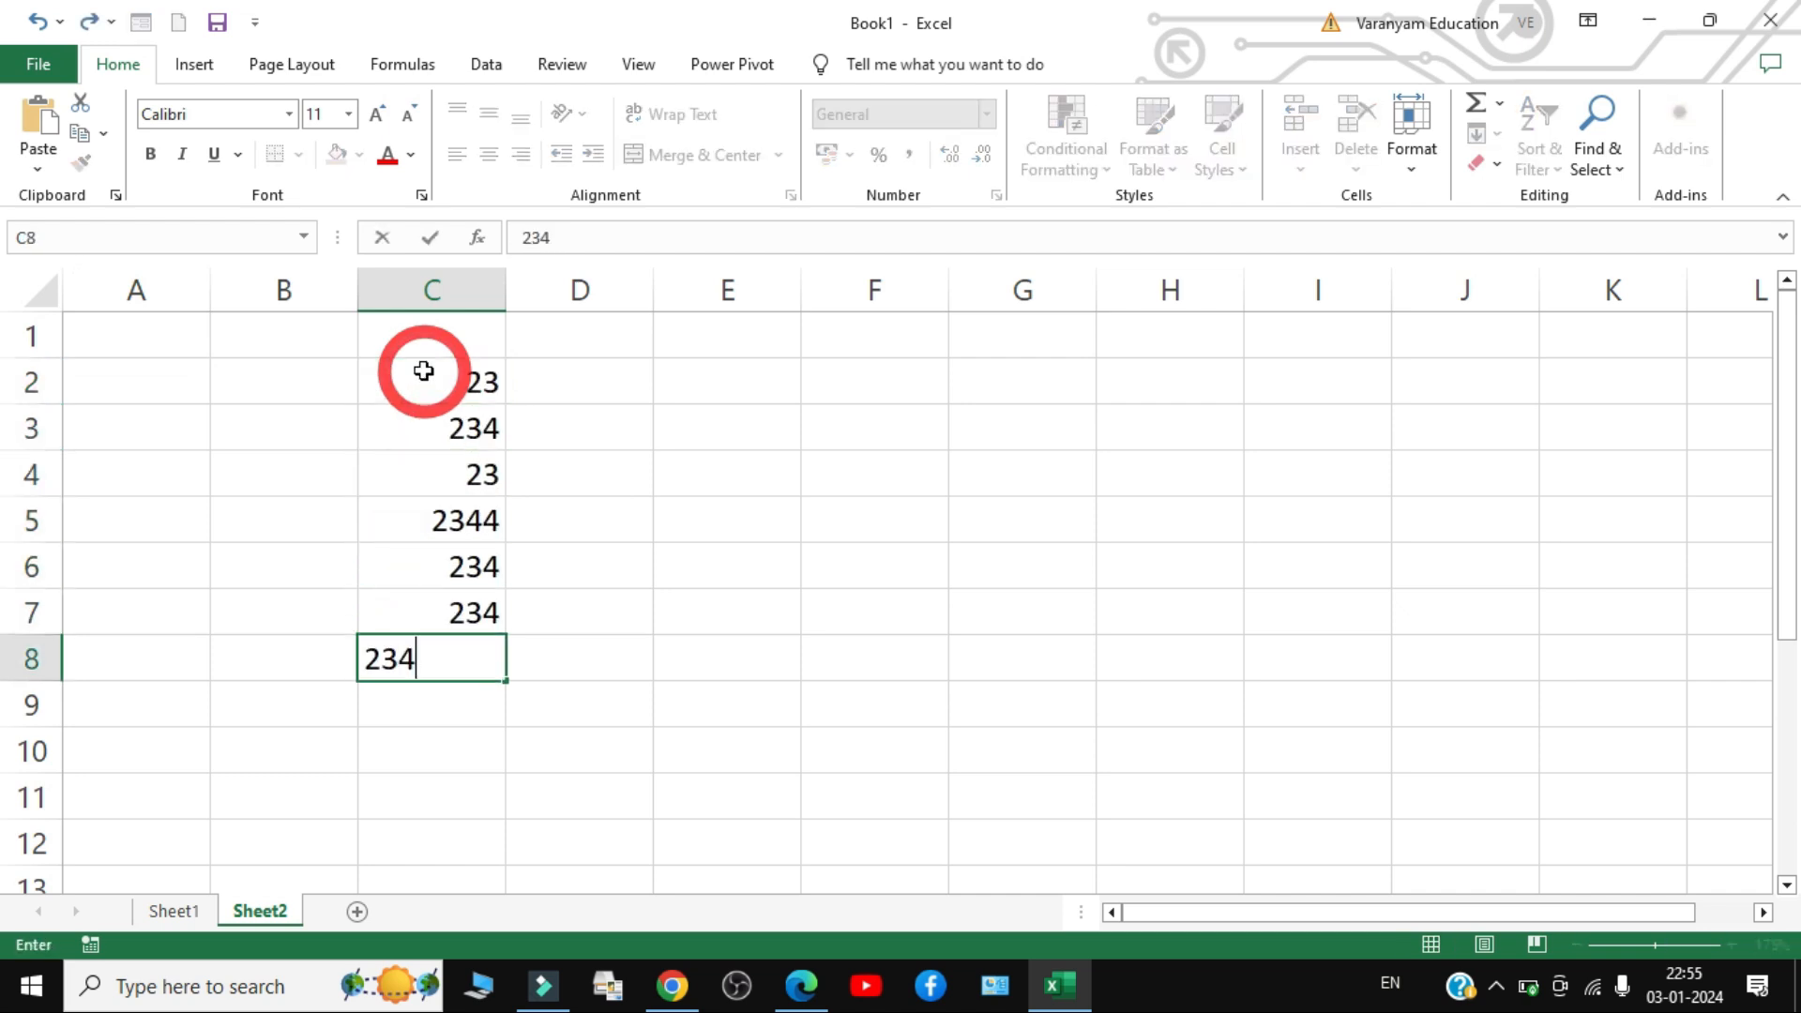
type("2")
key("Return")
- Total the sample numbers in cell C9 with the formula =SUM(C2:C8)
left_click(458, 377)
left_click_drag(465, 483, 467, 661)
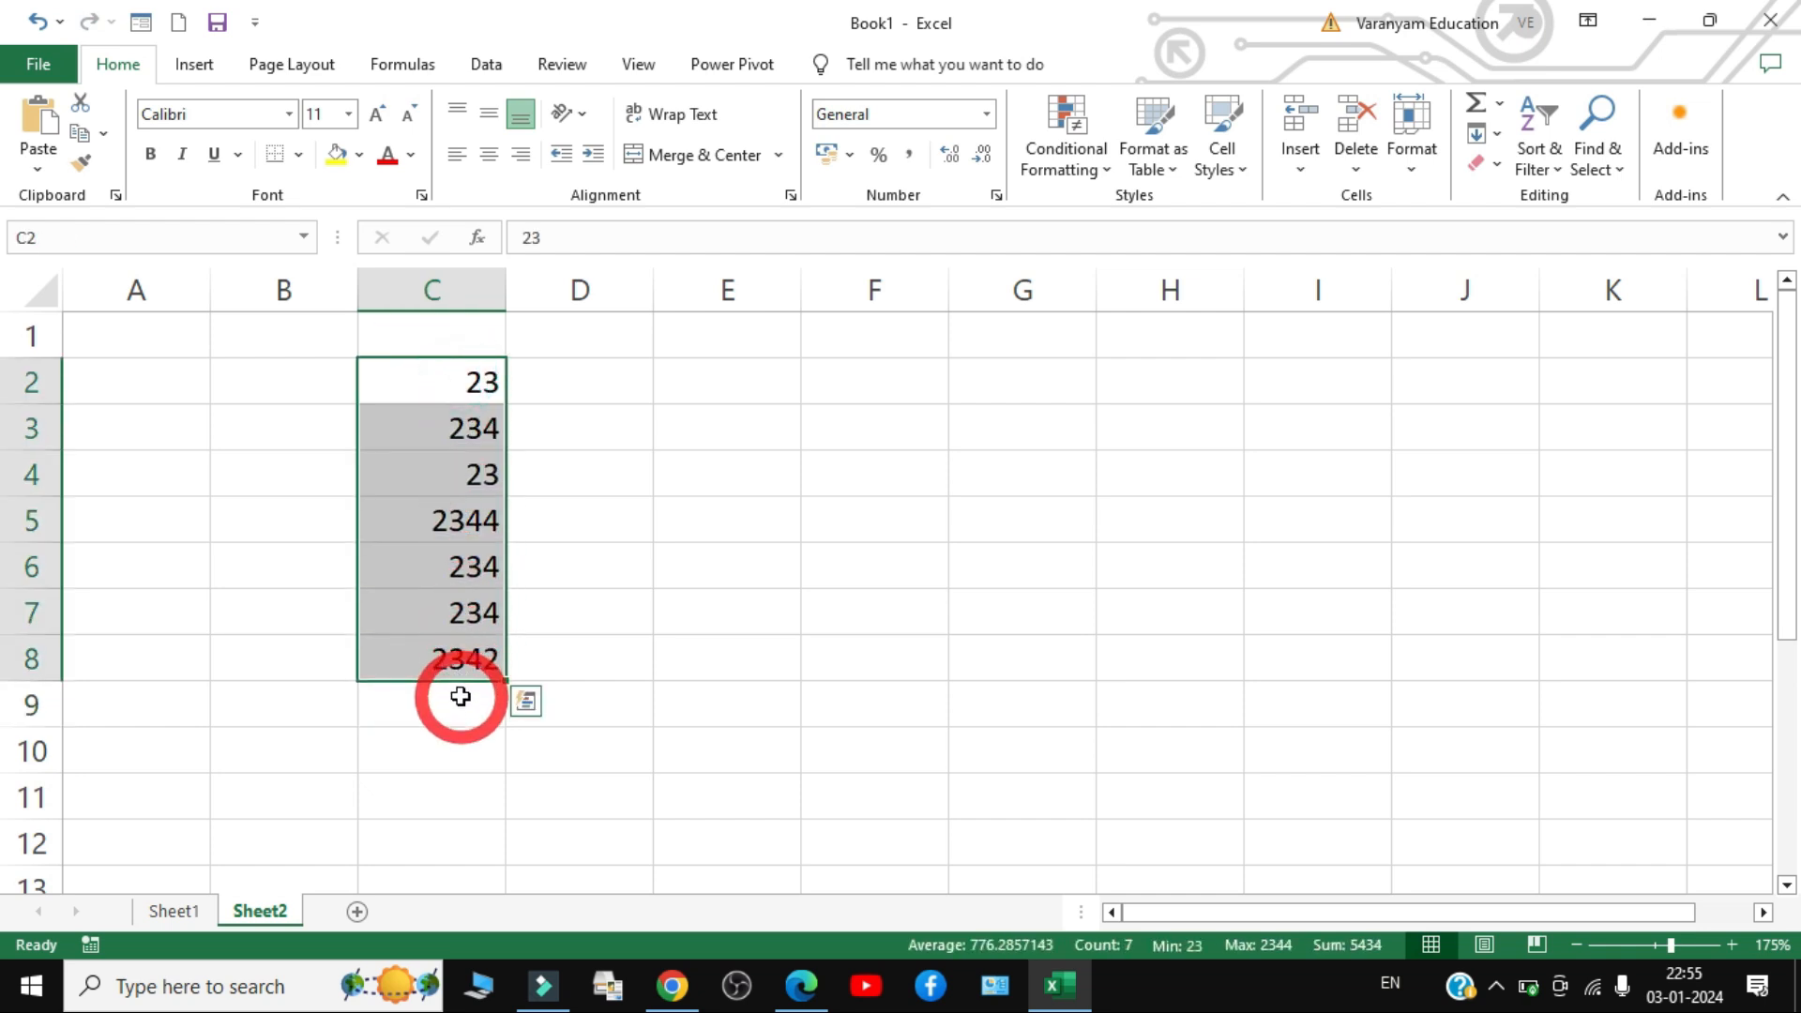
left_click(460, 696)
type("=su")
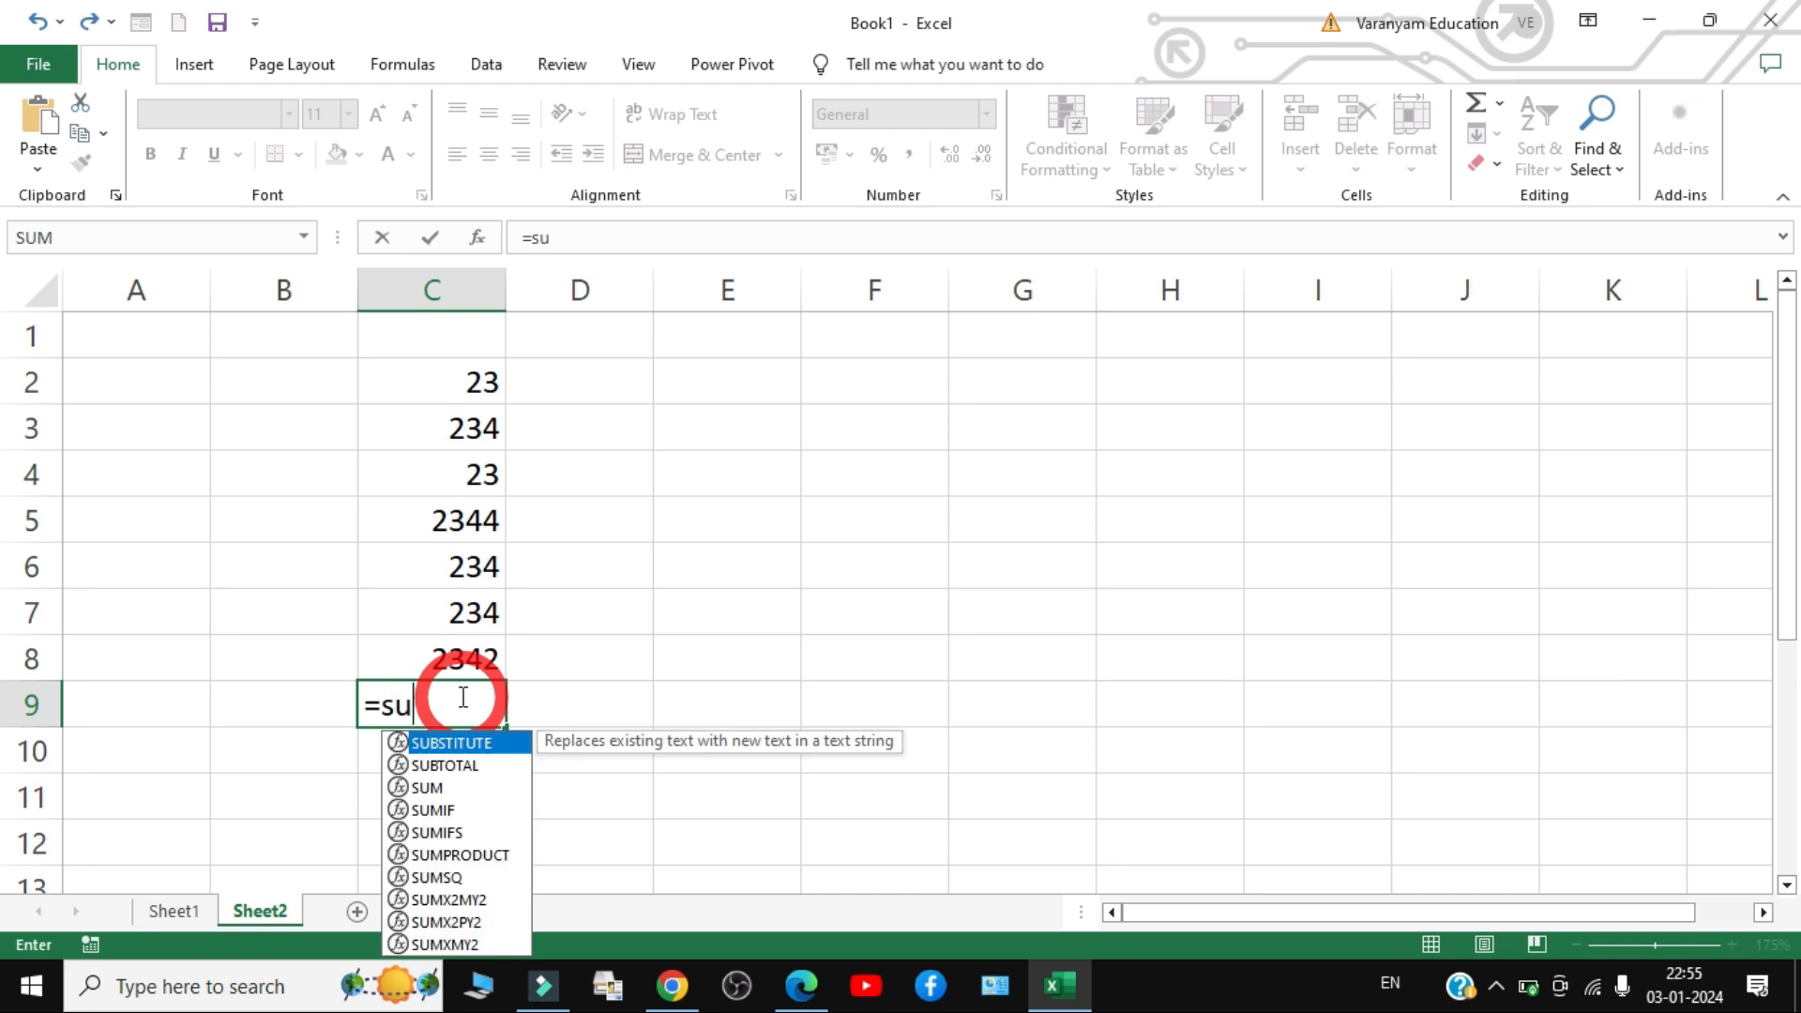
type("m*")
key("BackSpace")
type("*")
key("BackSpace")
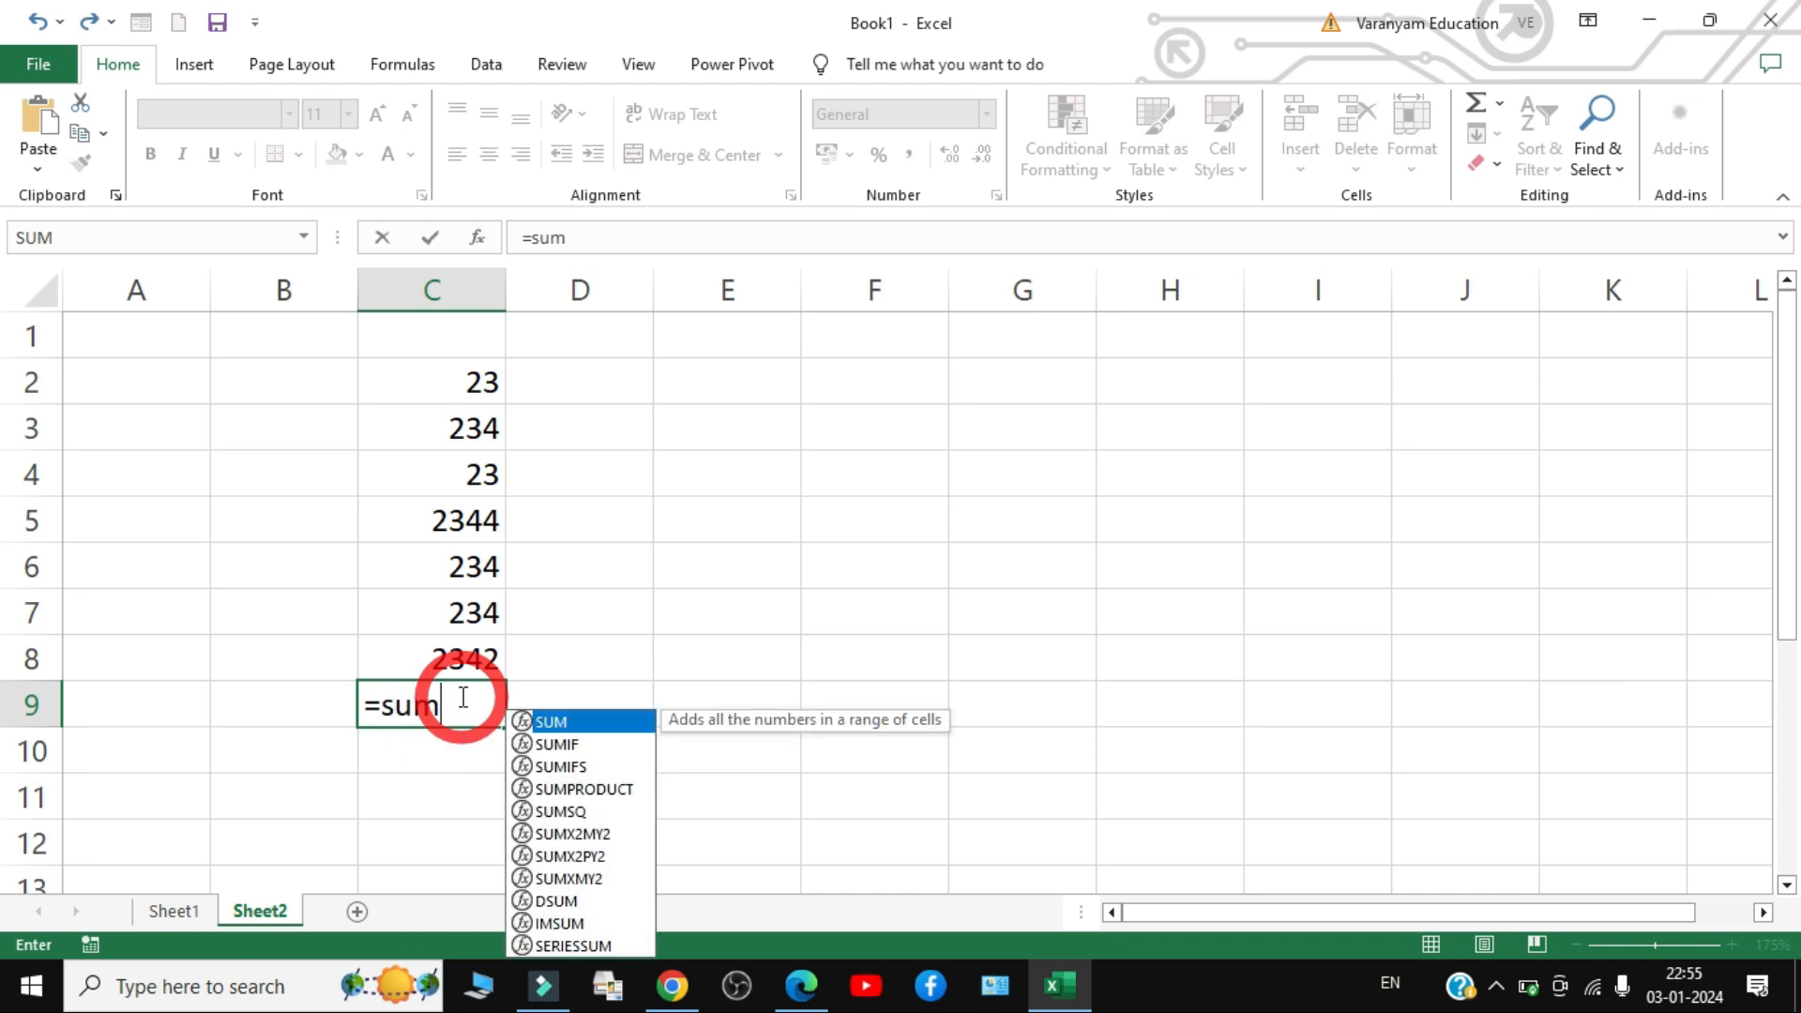
type("(")
left_click_drag(460, 392, 461, 637)
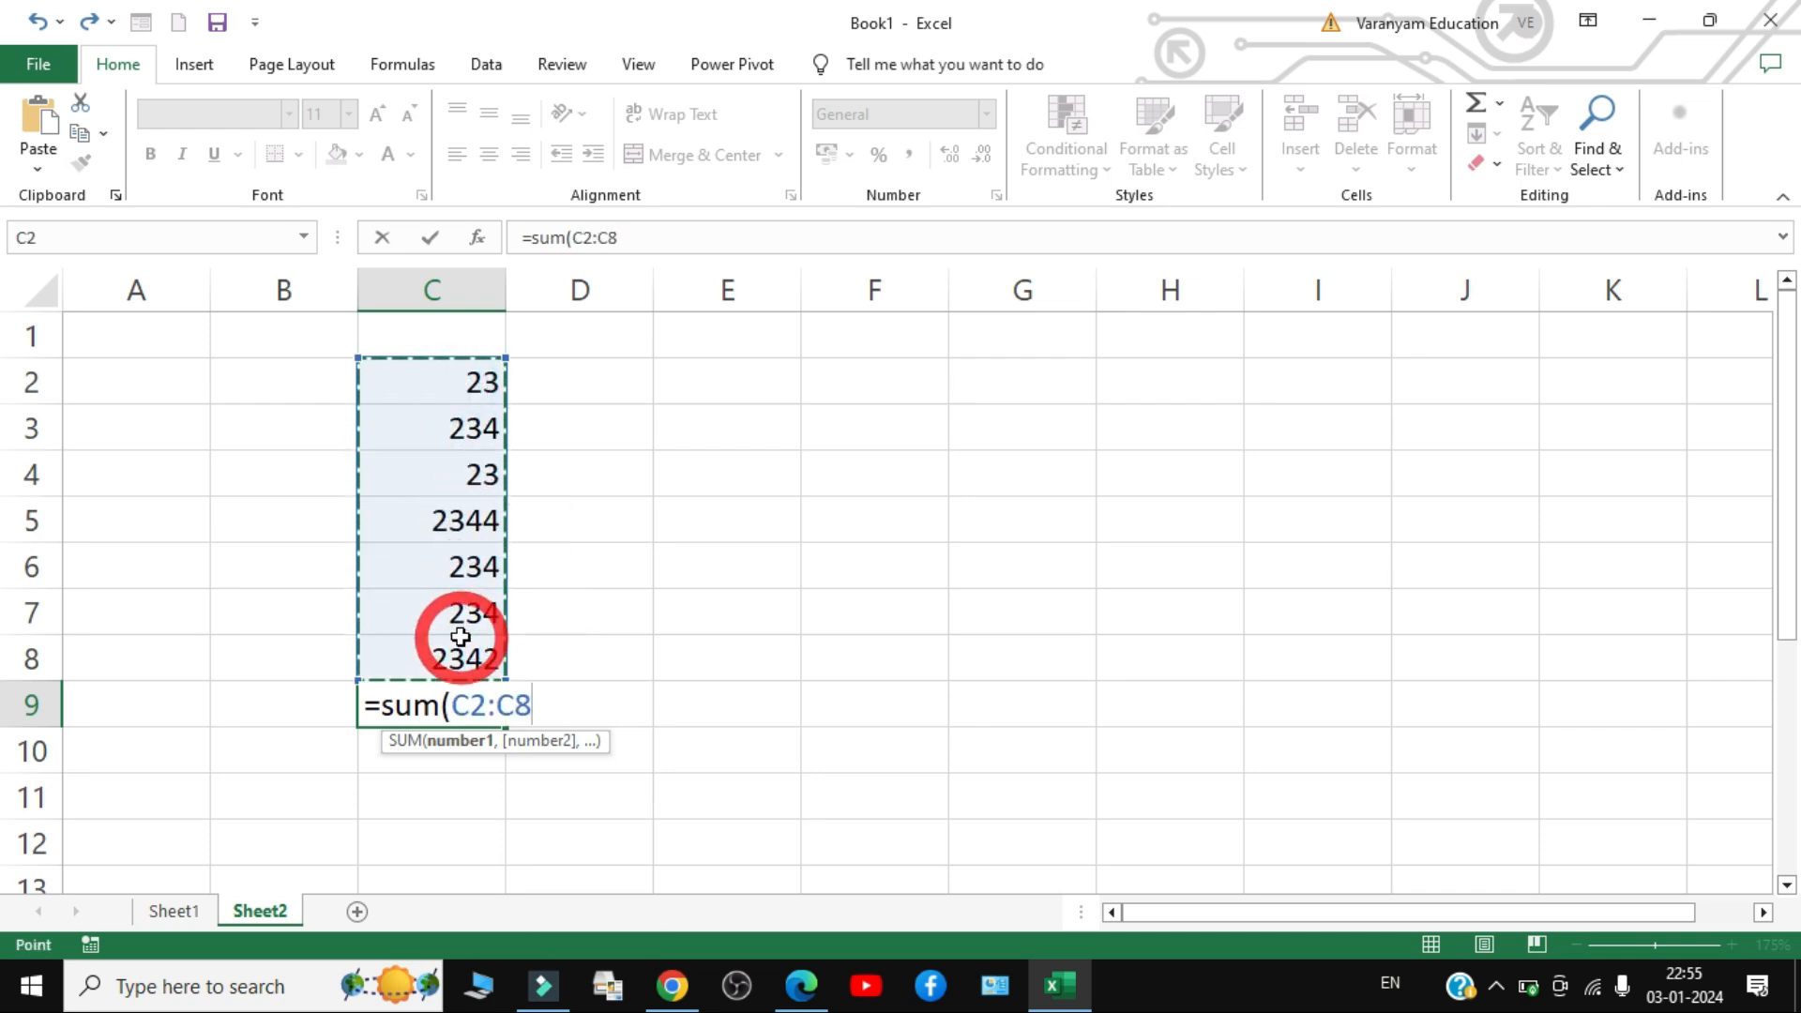
type(")")
key("Return")
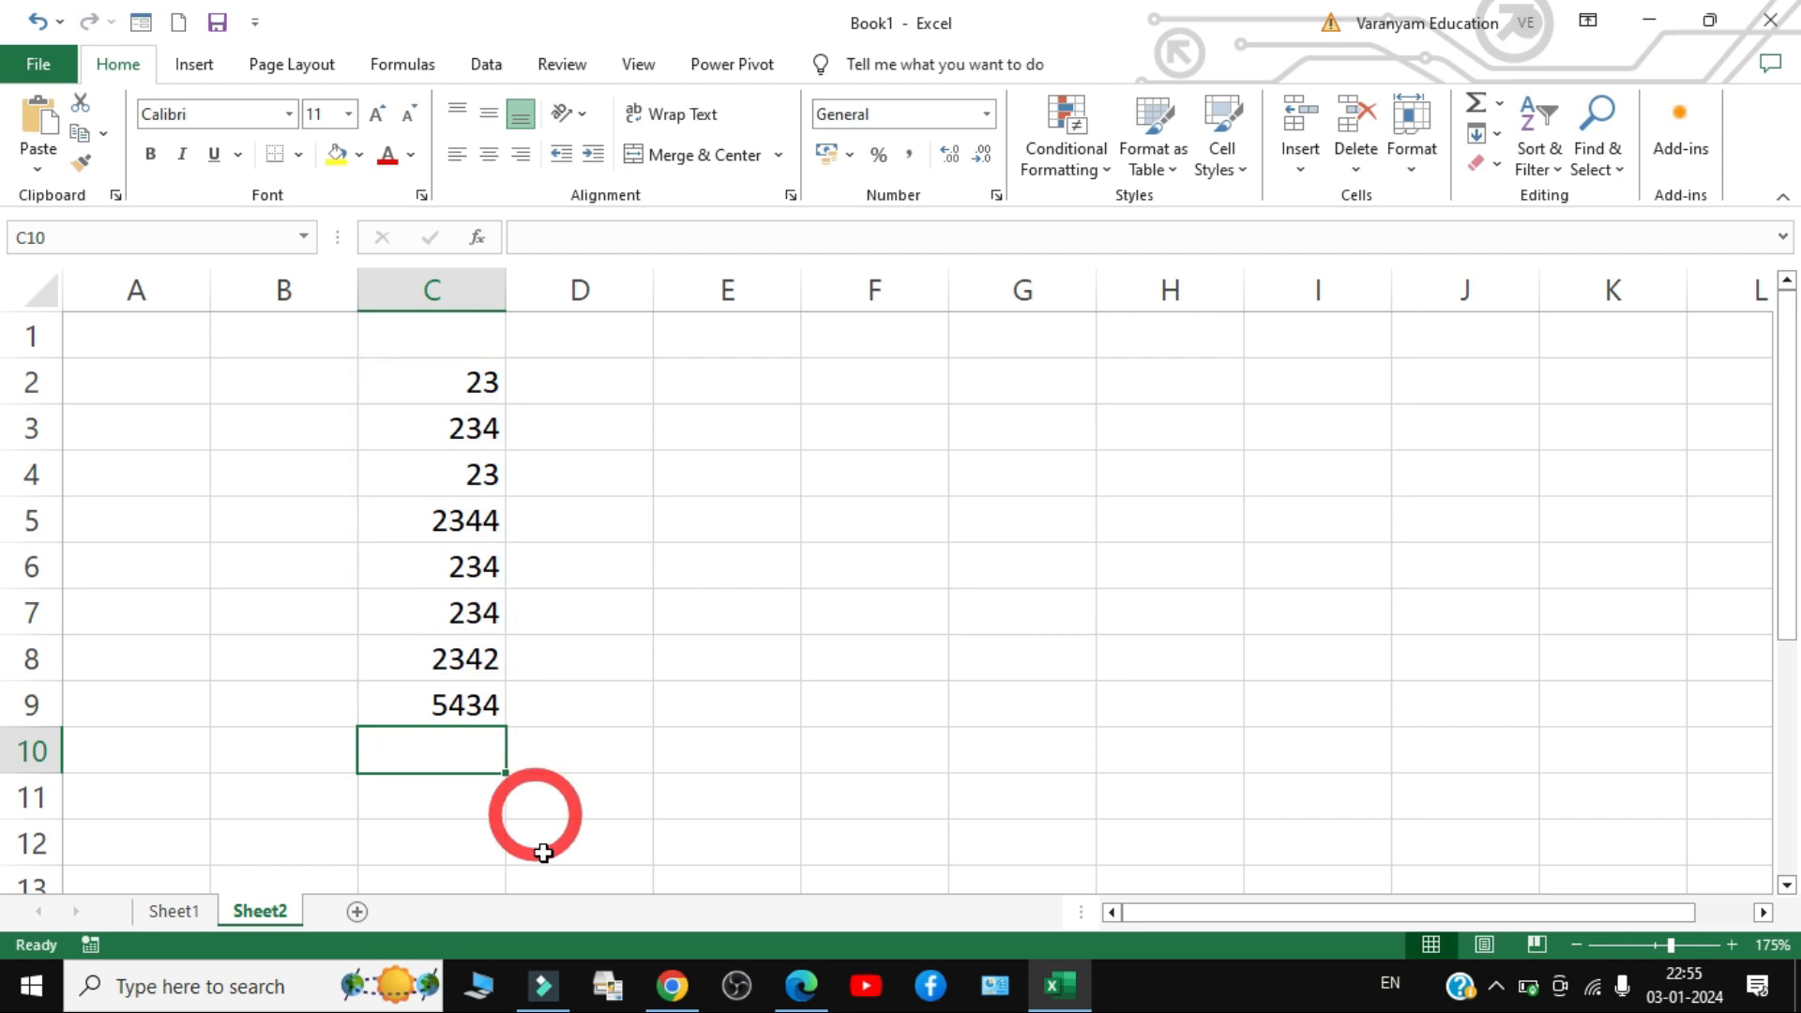
- Add the first two sample numbers in cell D3 with the formula =C2+C3, and inspect the formula
left_click_drag(471, 380, 469, 417)
left_click(469, 394)
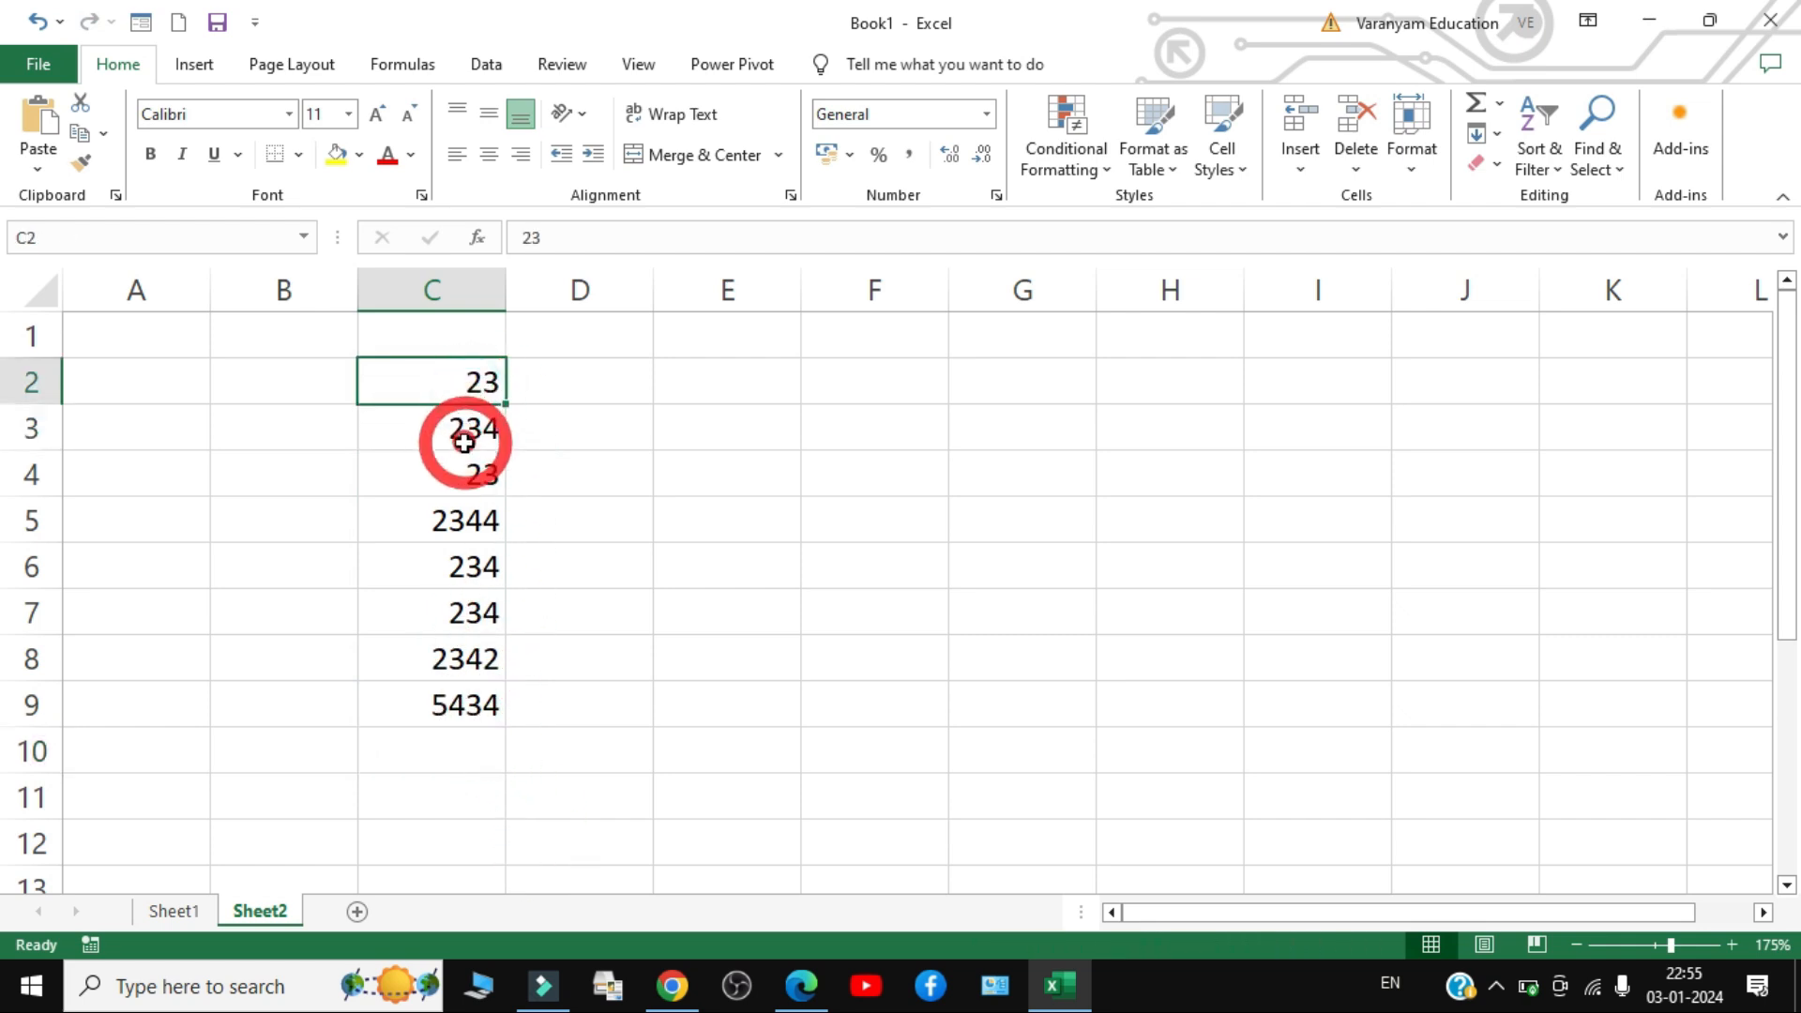
left_click(465, 433)
left_click(617, 434)
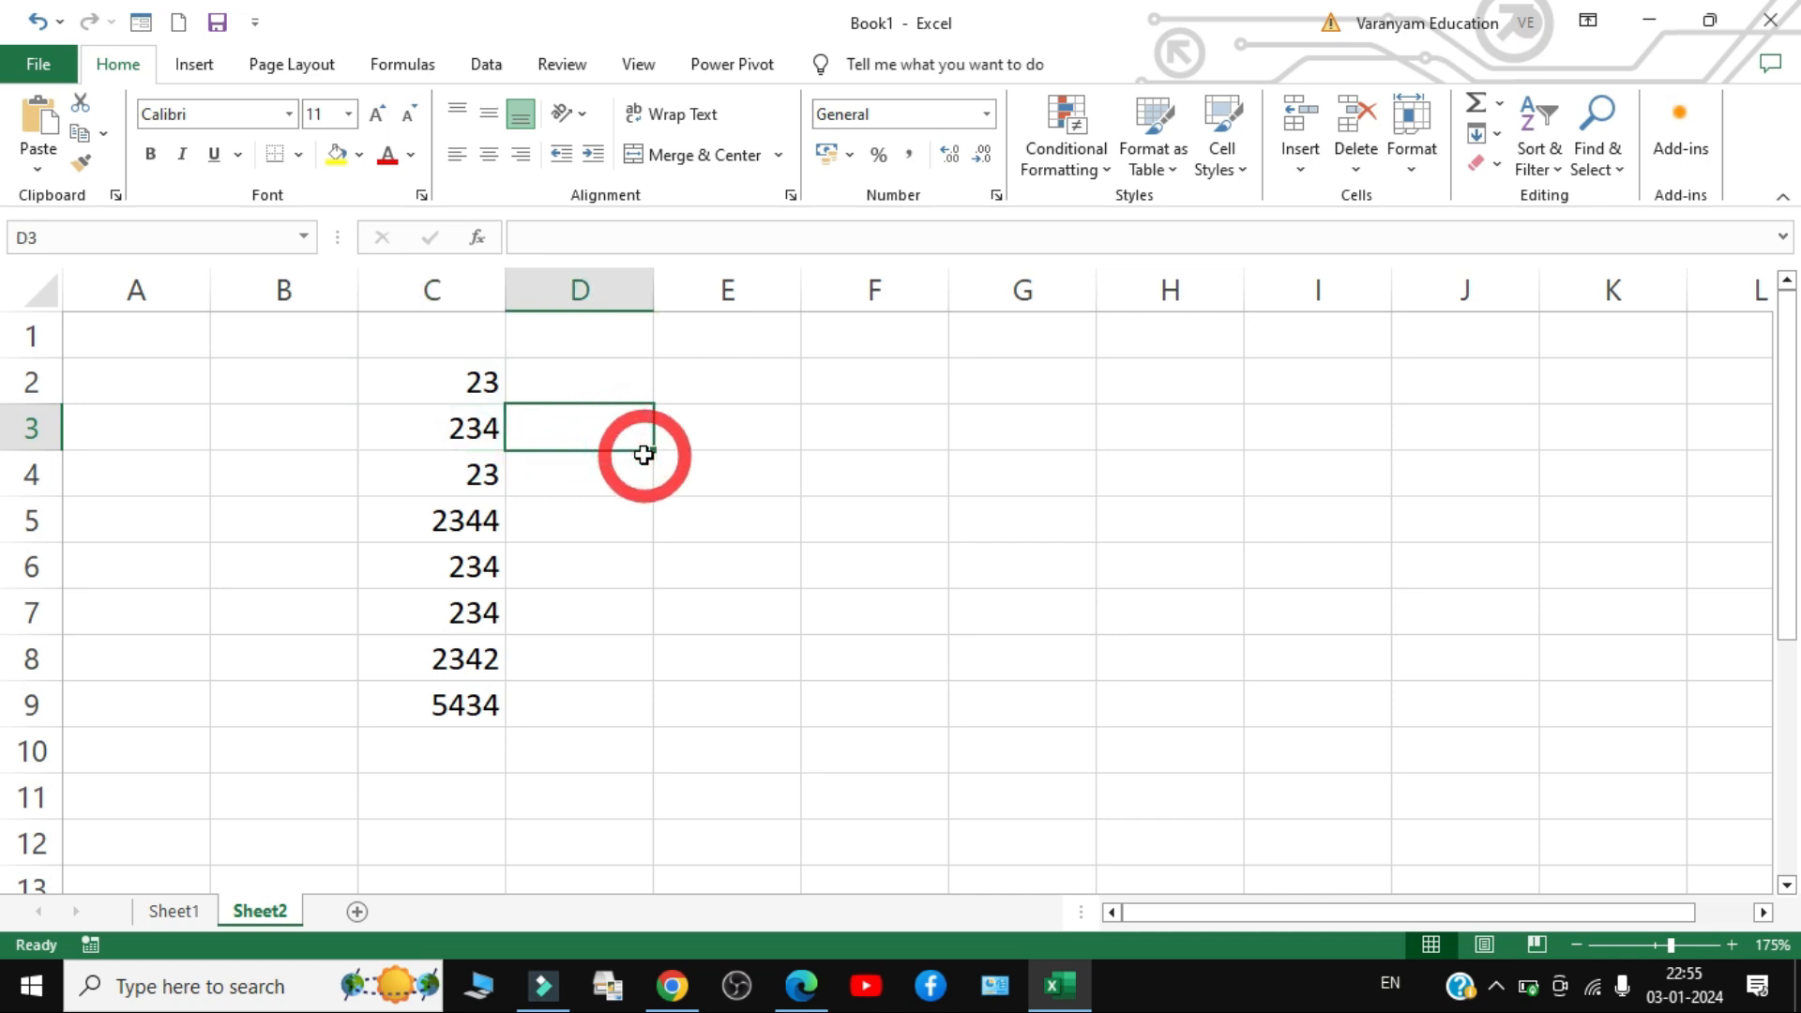
type("=")
left_click(467, 382)
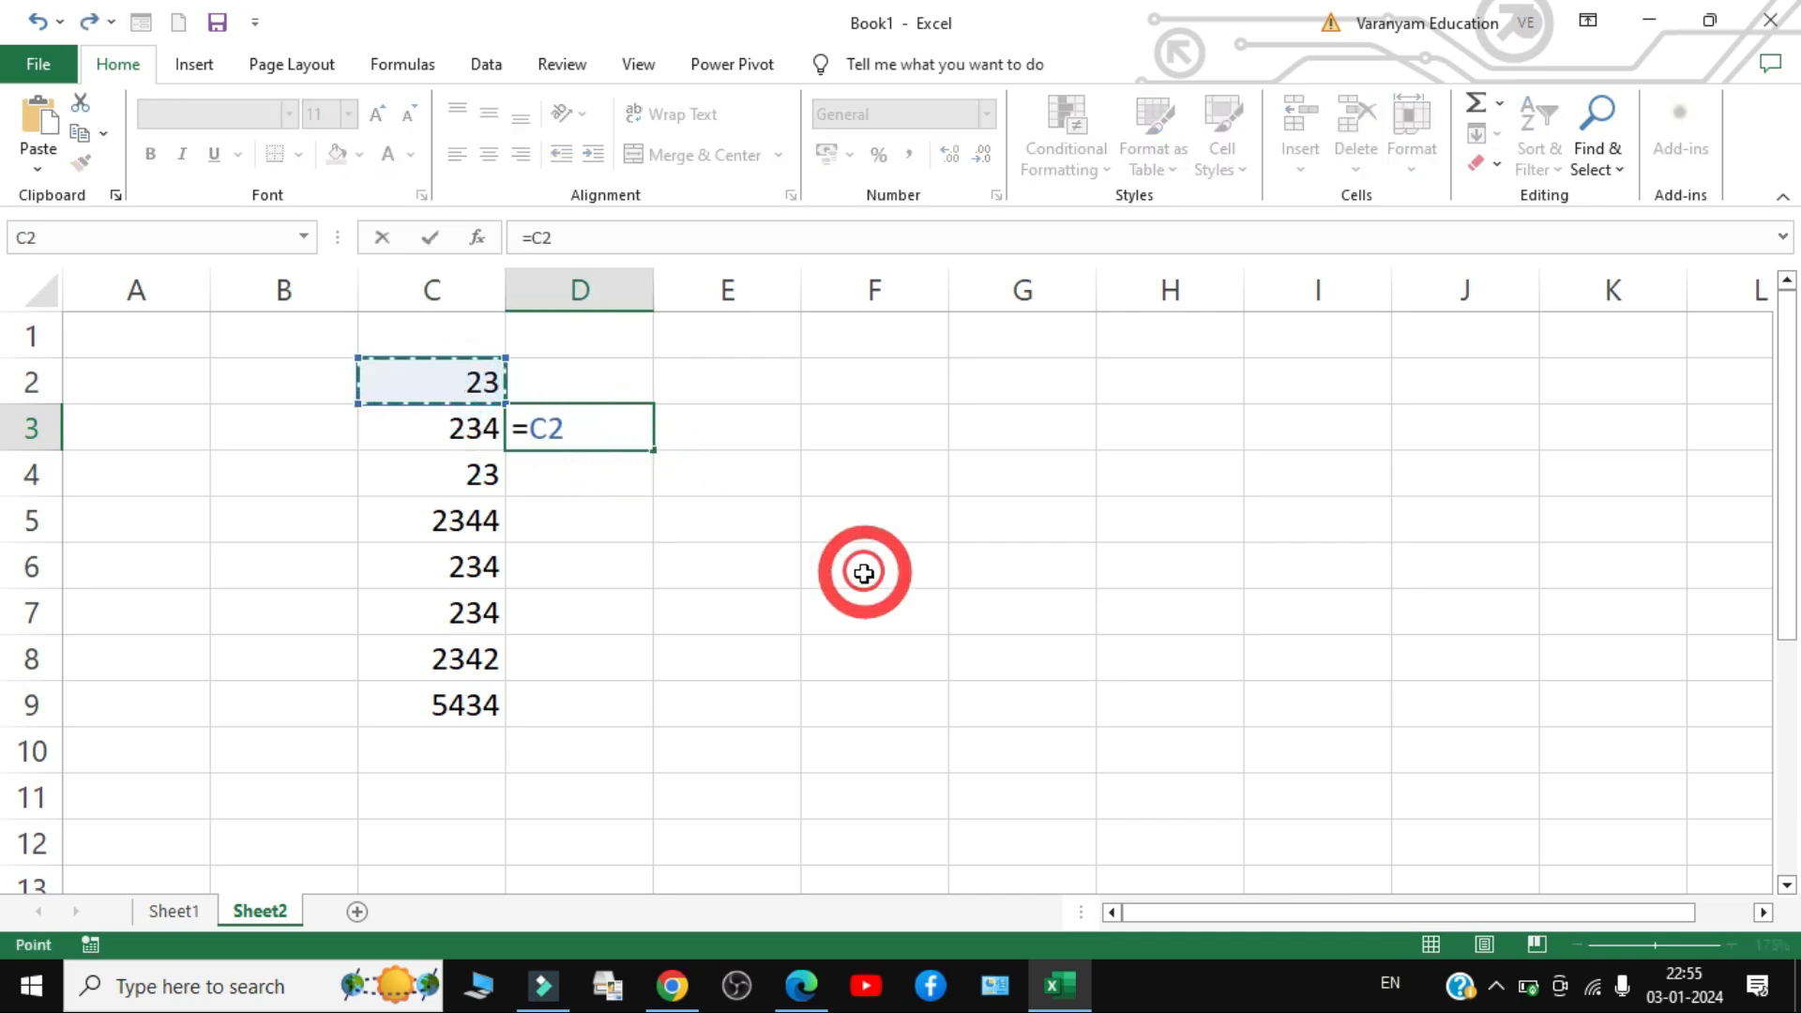
left_click(439, 422)
key("Return")
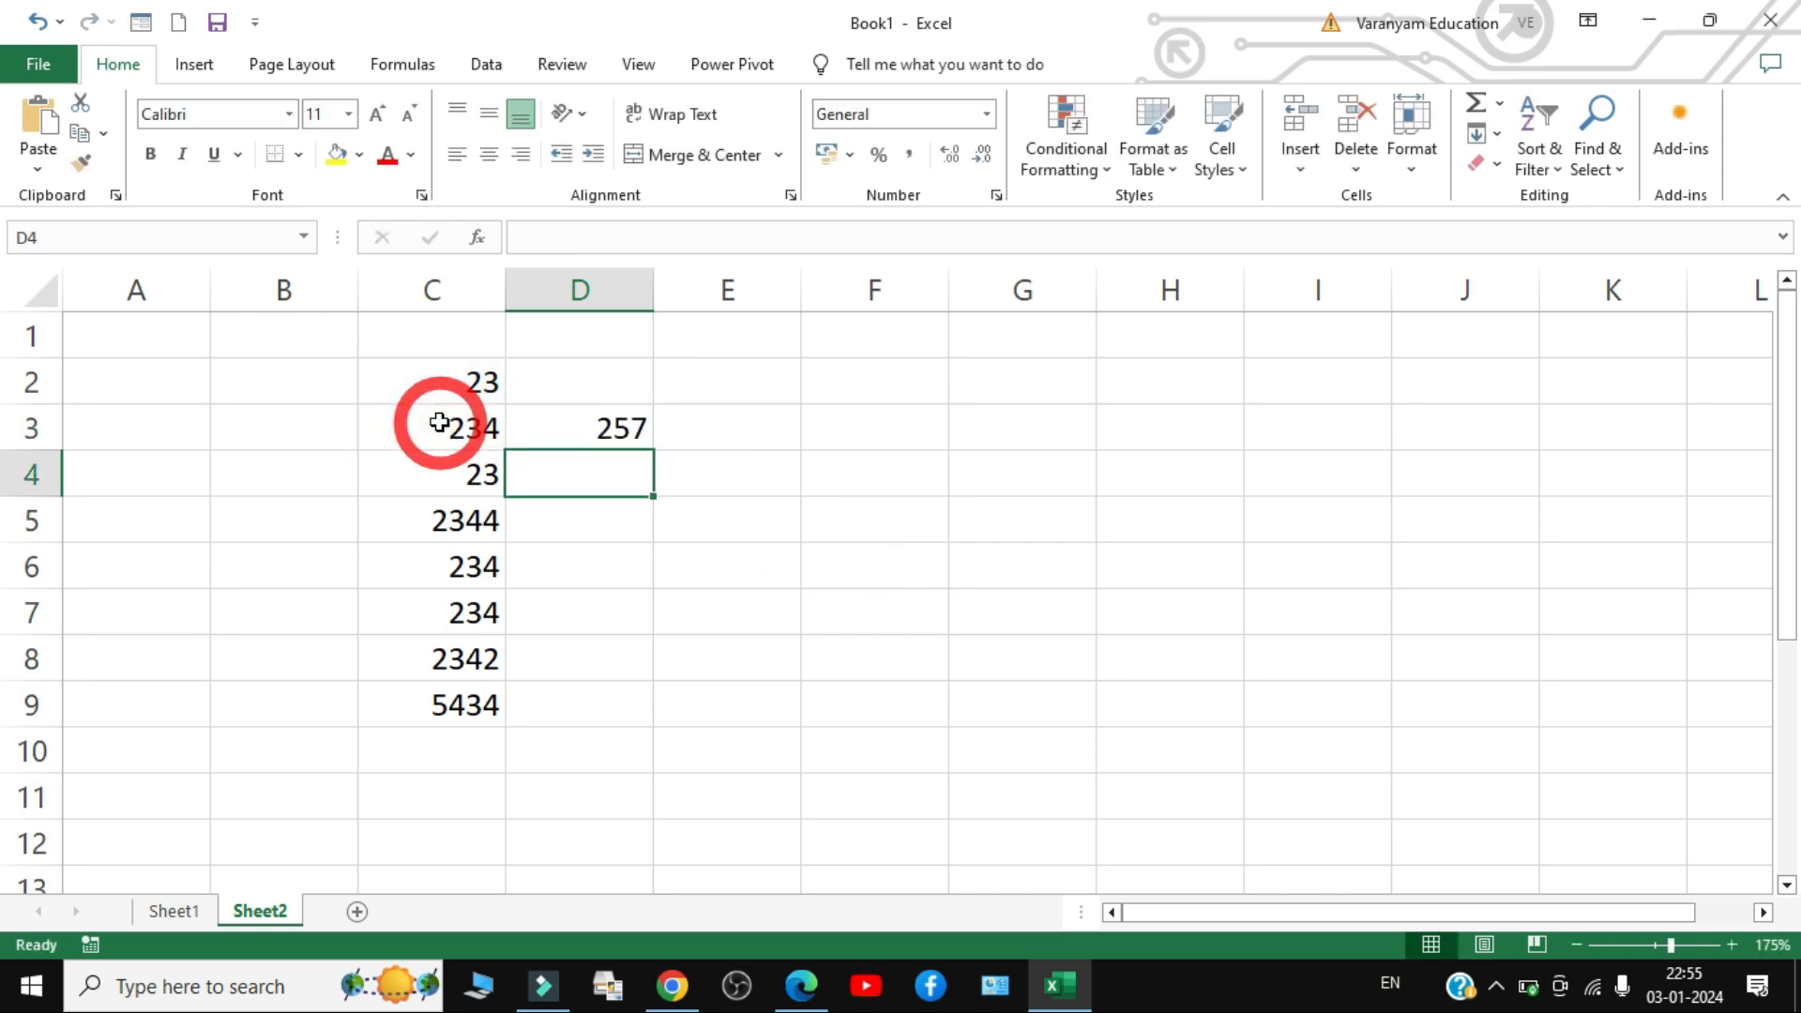
left_click(588, 435)
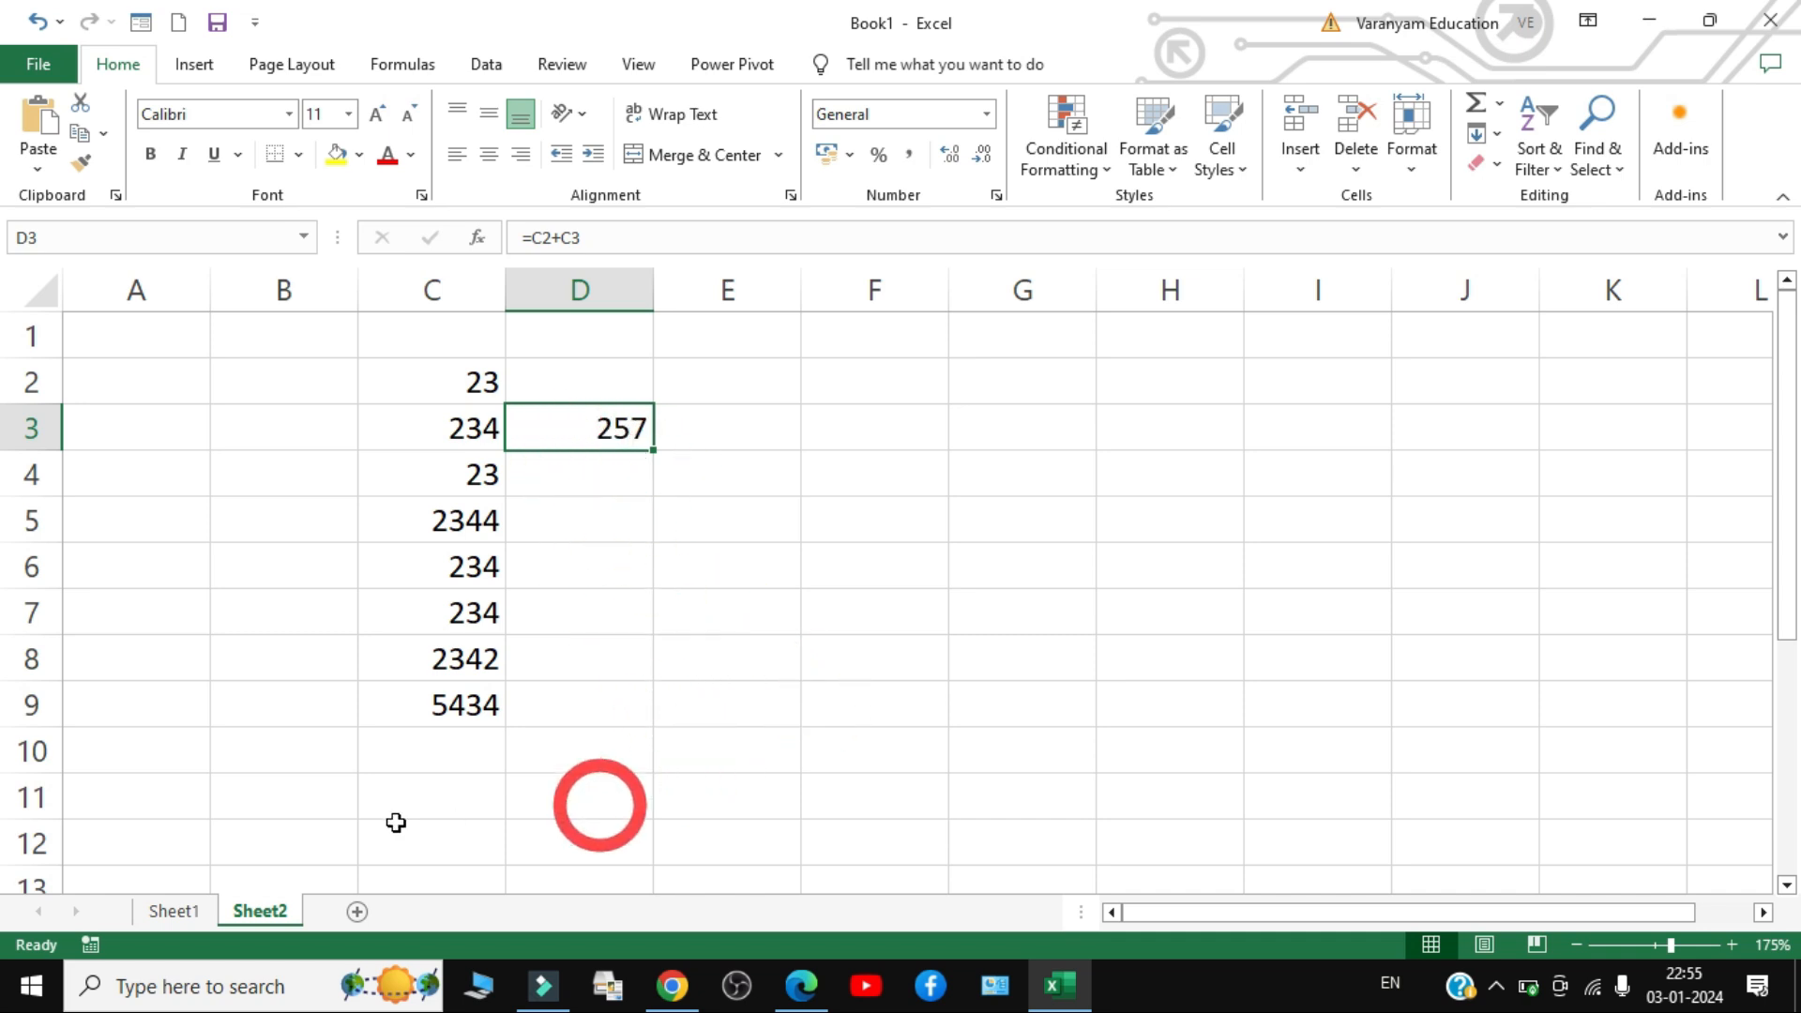
- Return to Sheet1 and calculate the first school's total marks in E6 with the formula =B6+C6
left_click(174, 910)
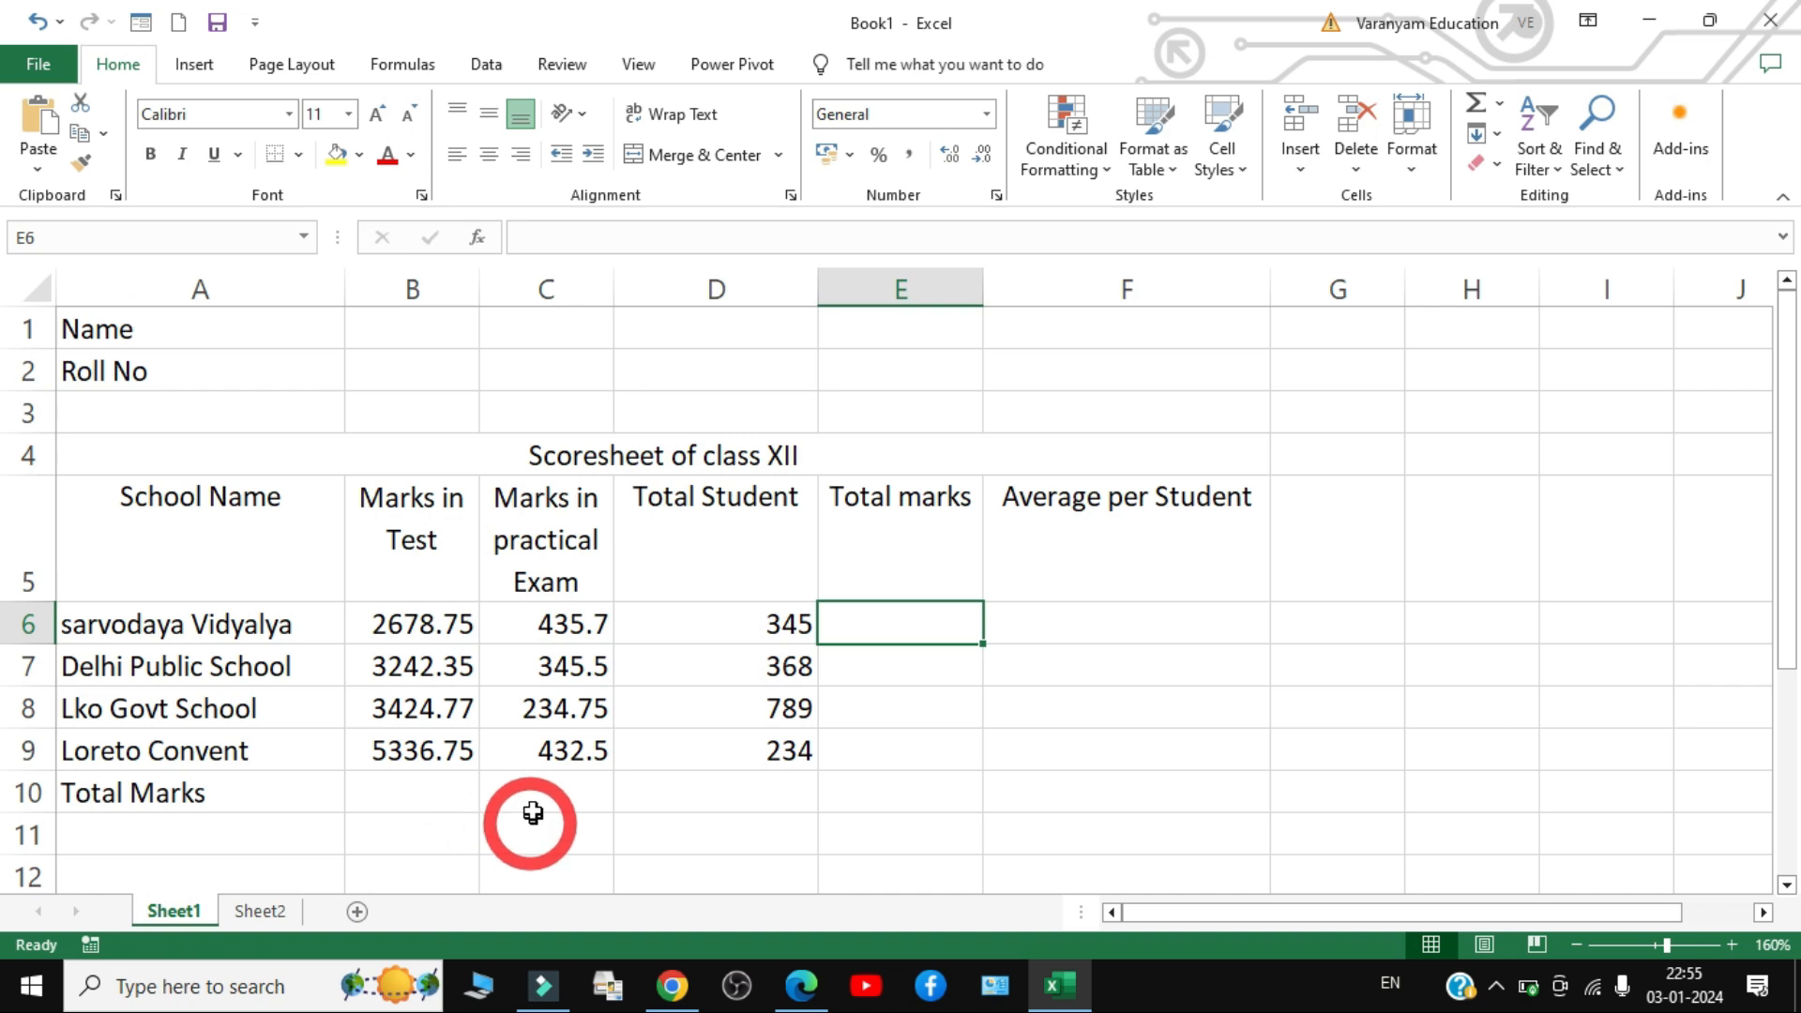
left_click(427, 630)
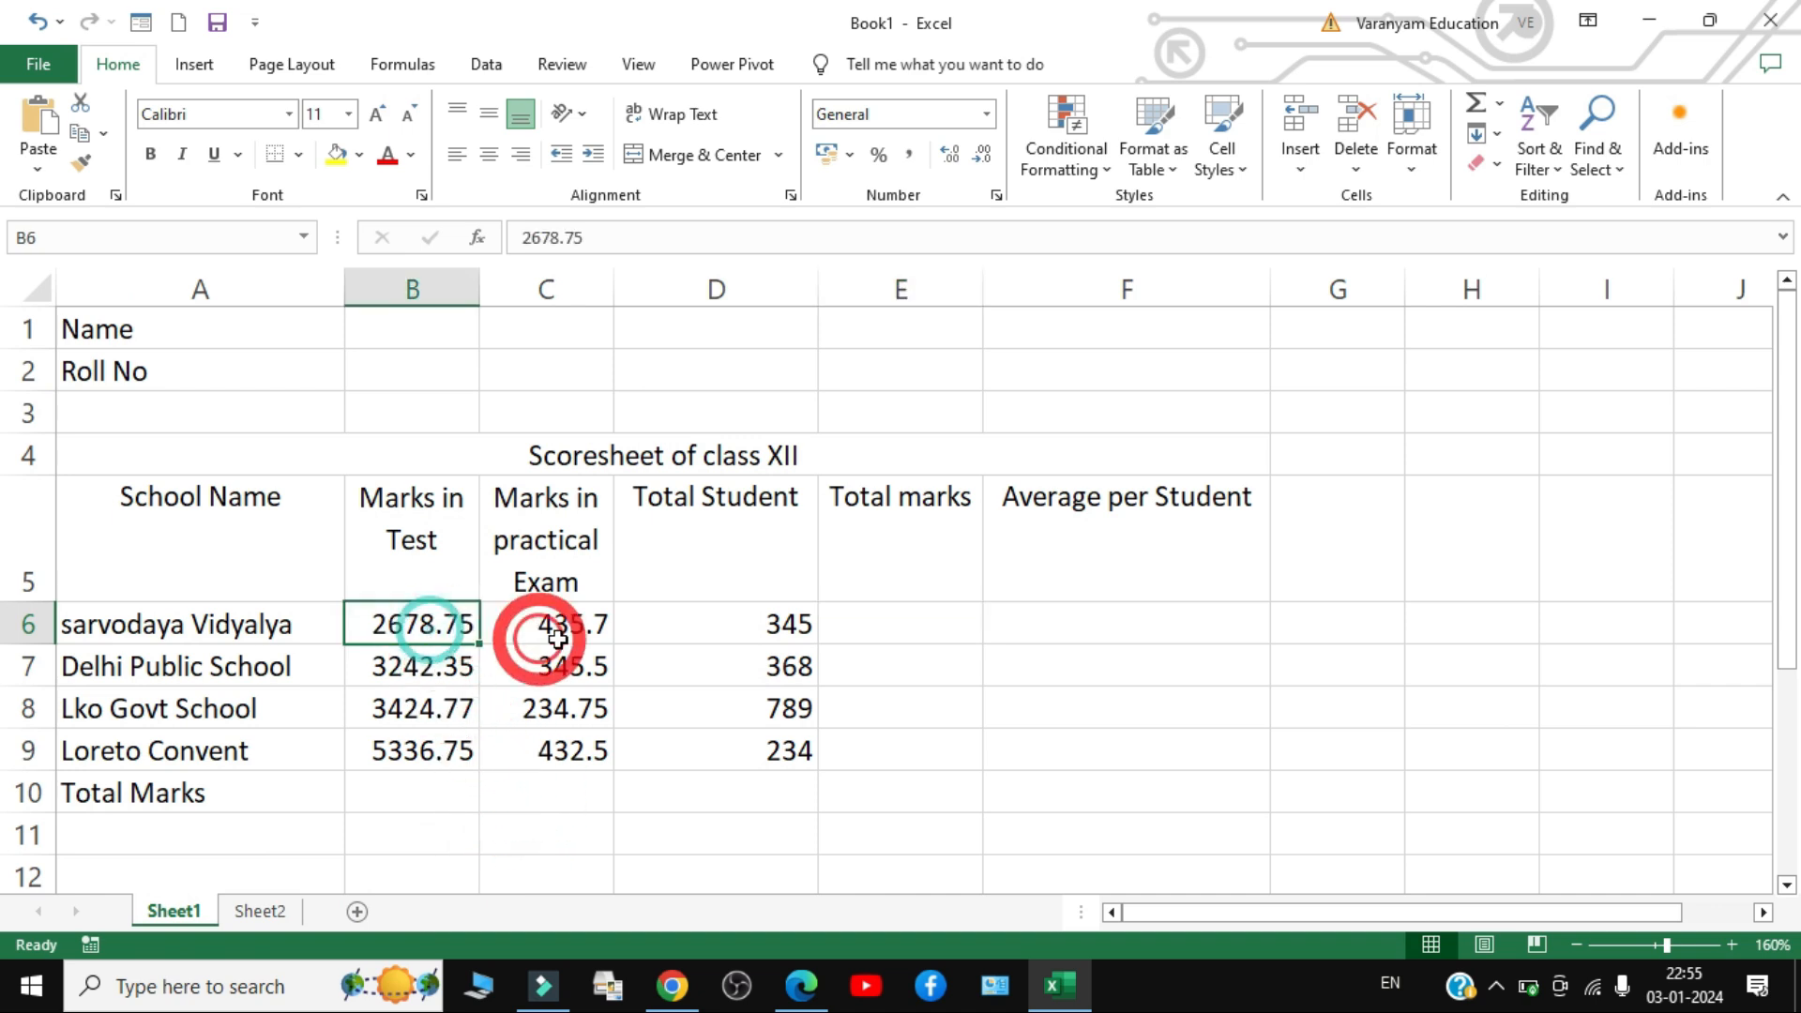
left_click(575, 619)
left_click(882, 640)
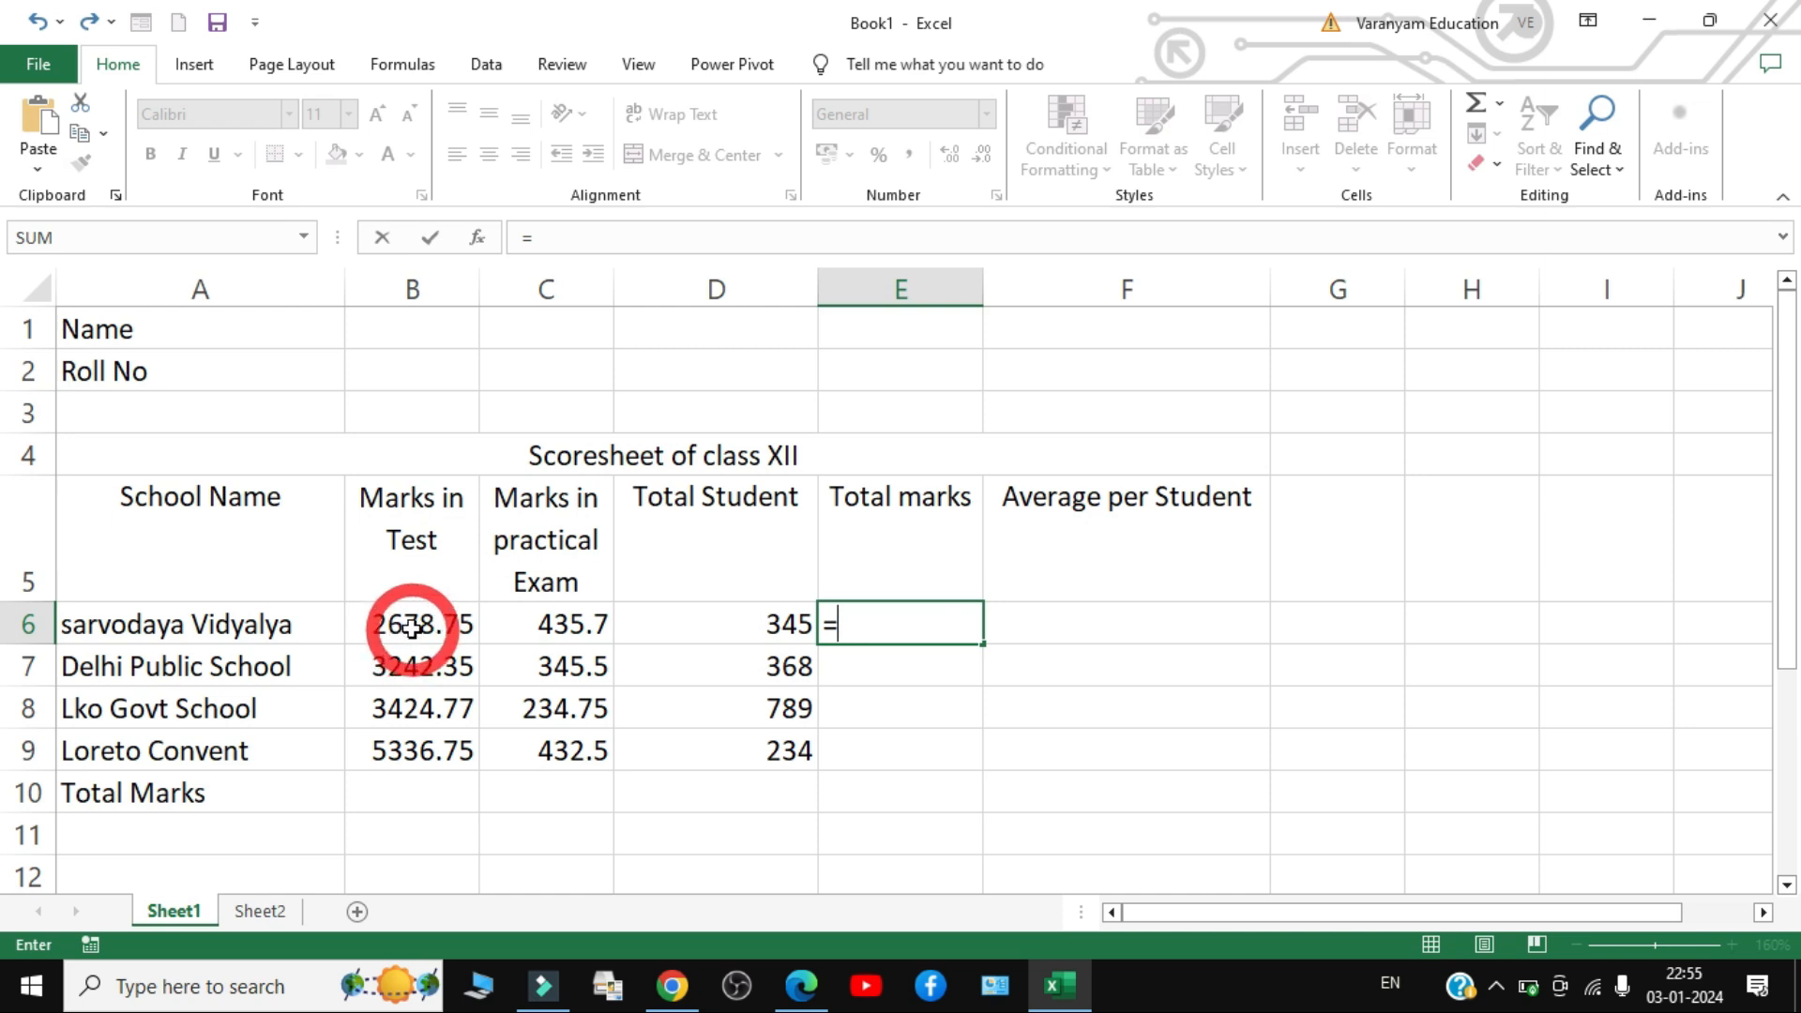
left_click(417, 632)
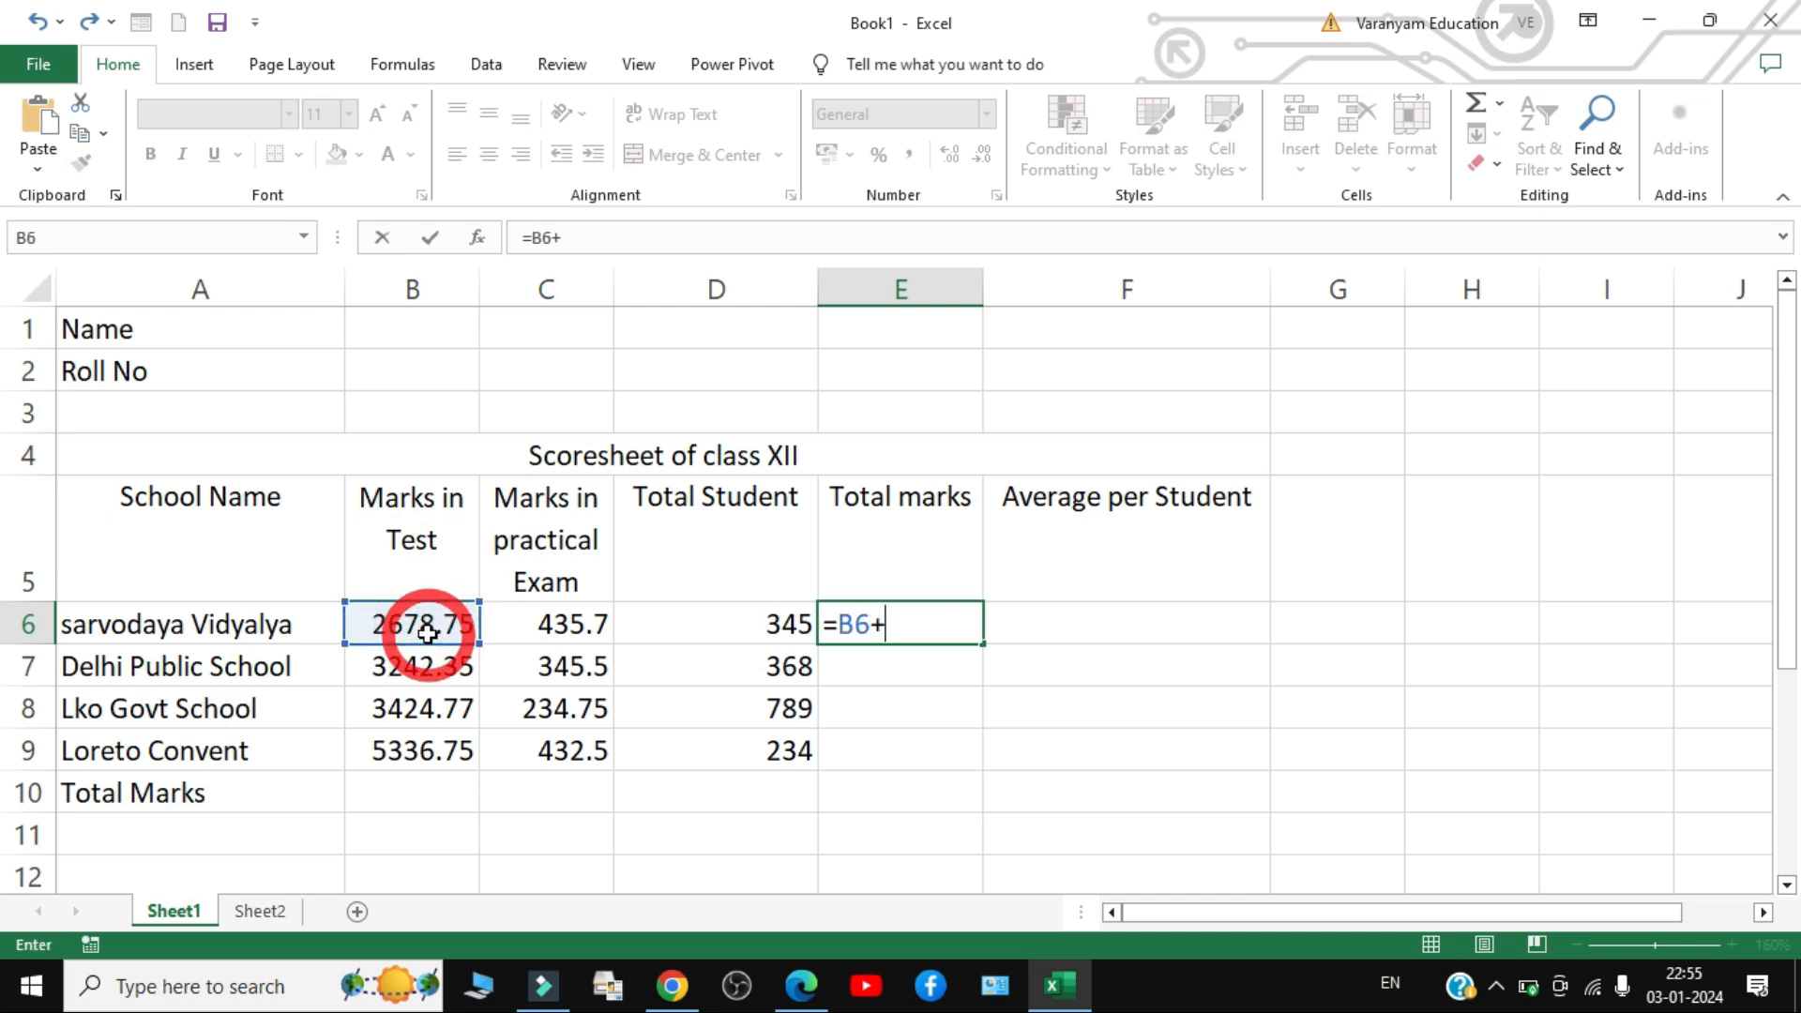
left_click(548, 627)
key("Return")
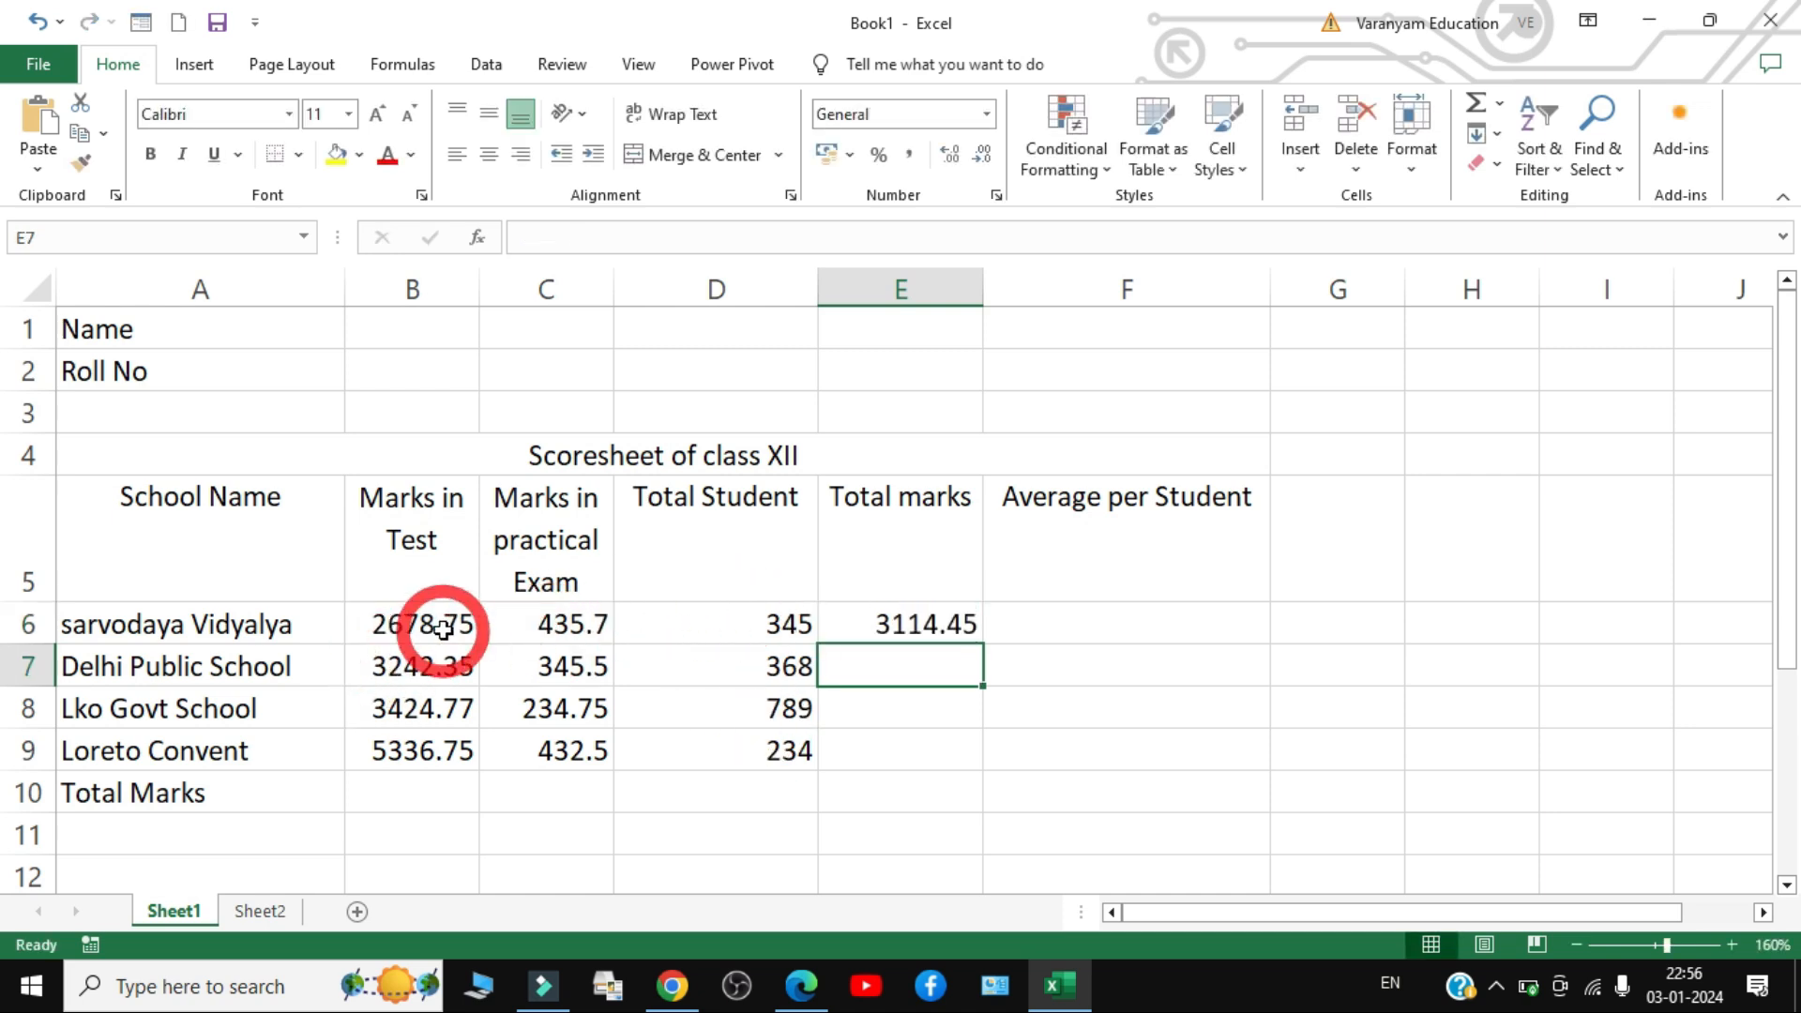
- Fill the total marks formula from E6 down to E9 for the remaining schools
left_click(758, 624)
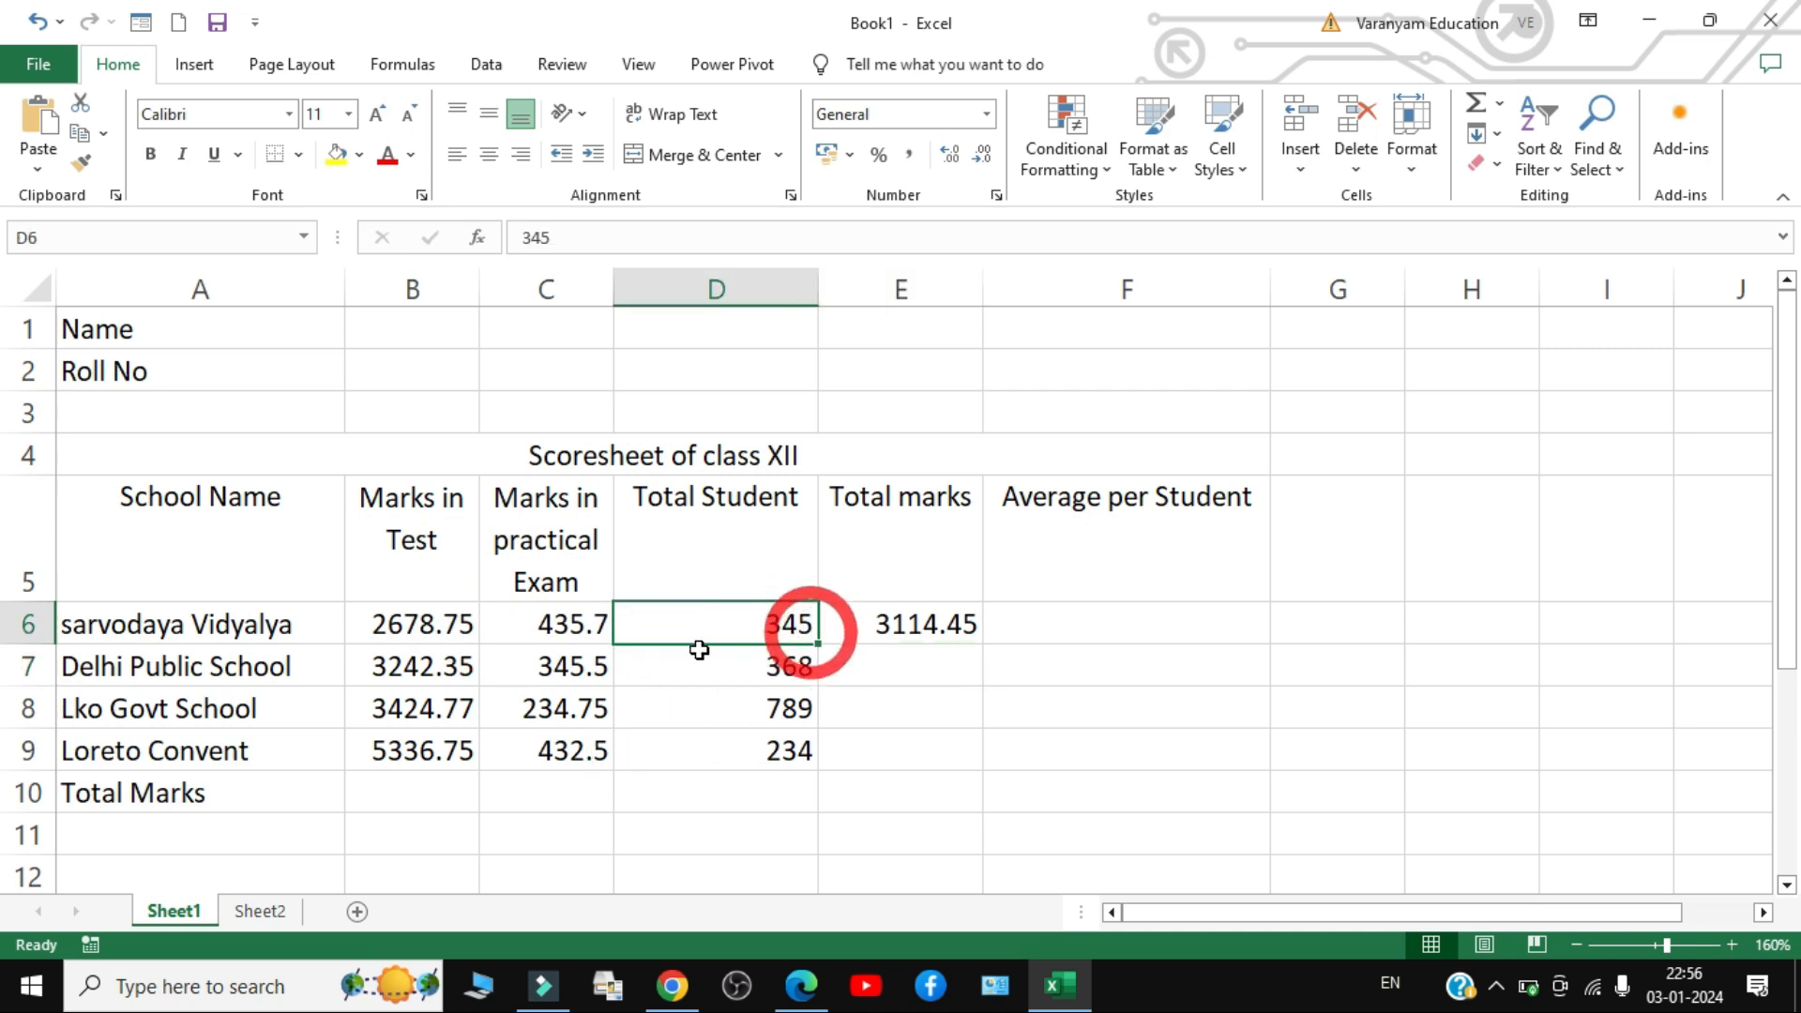
left_click(427, 623)
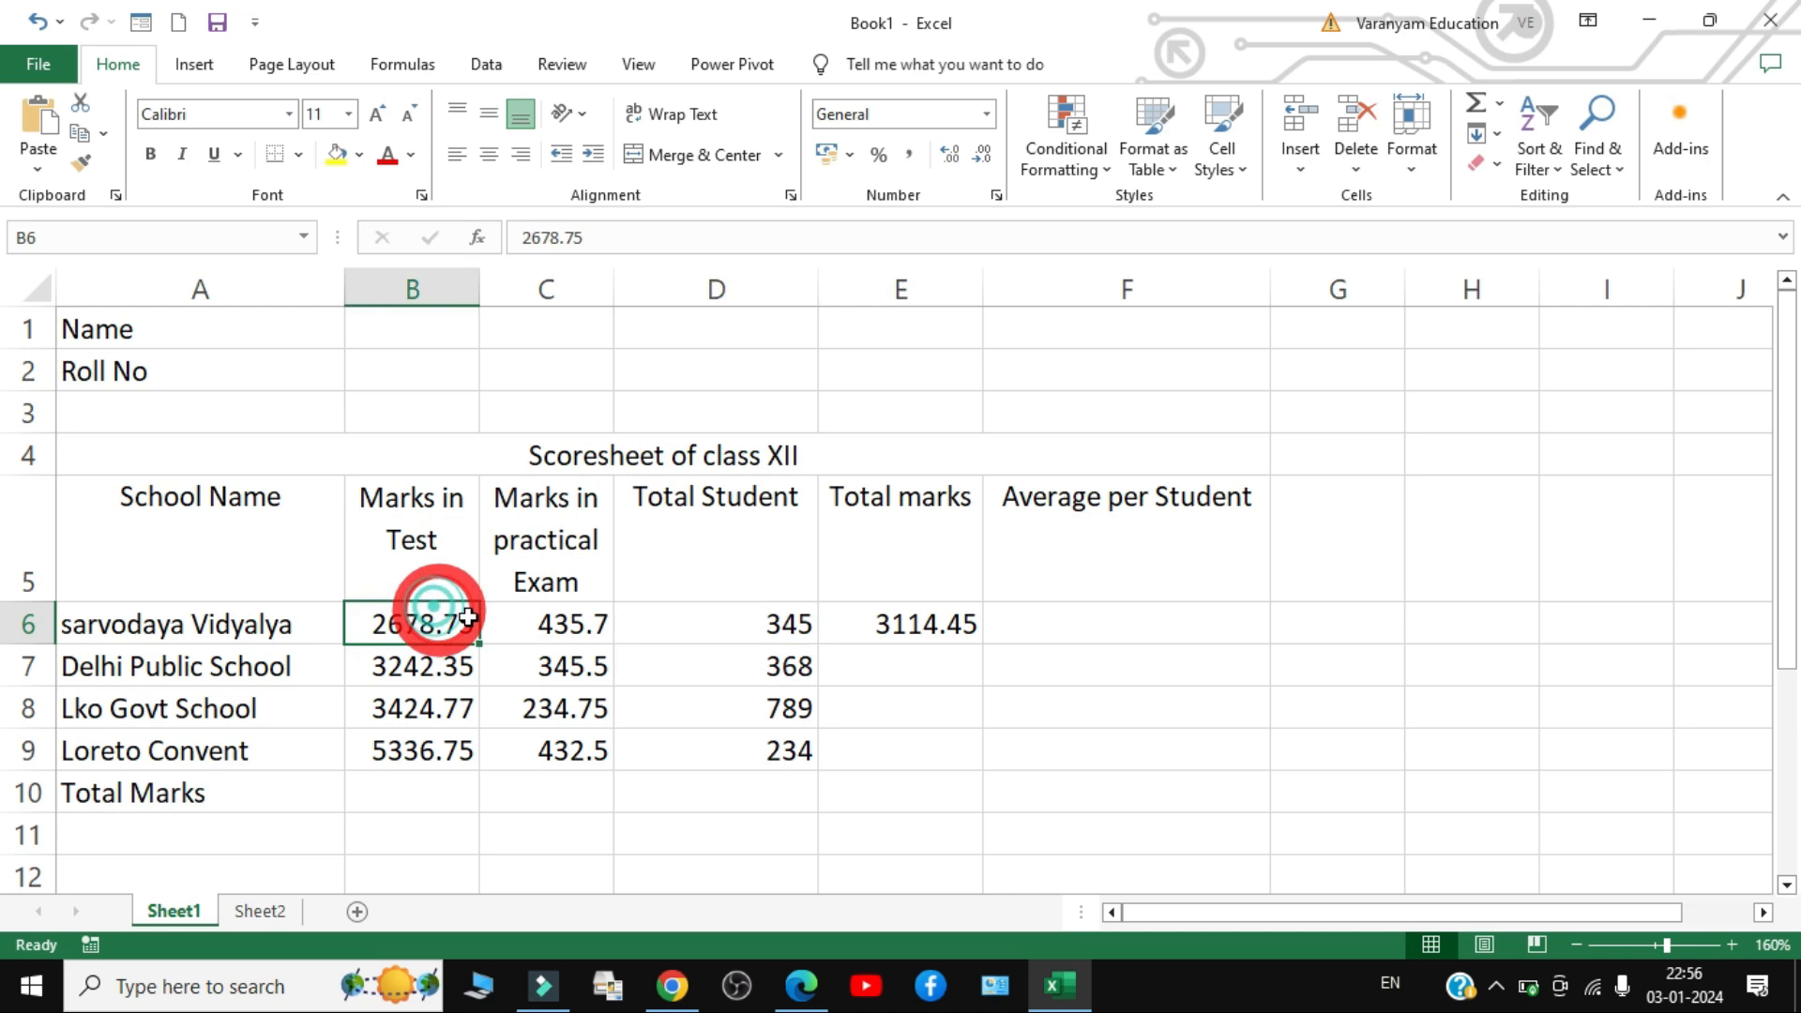
left_click(525, 624)
left_click(849, 620)
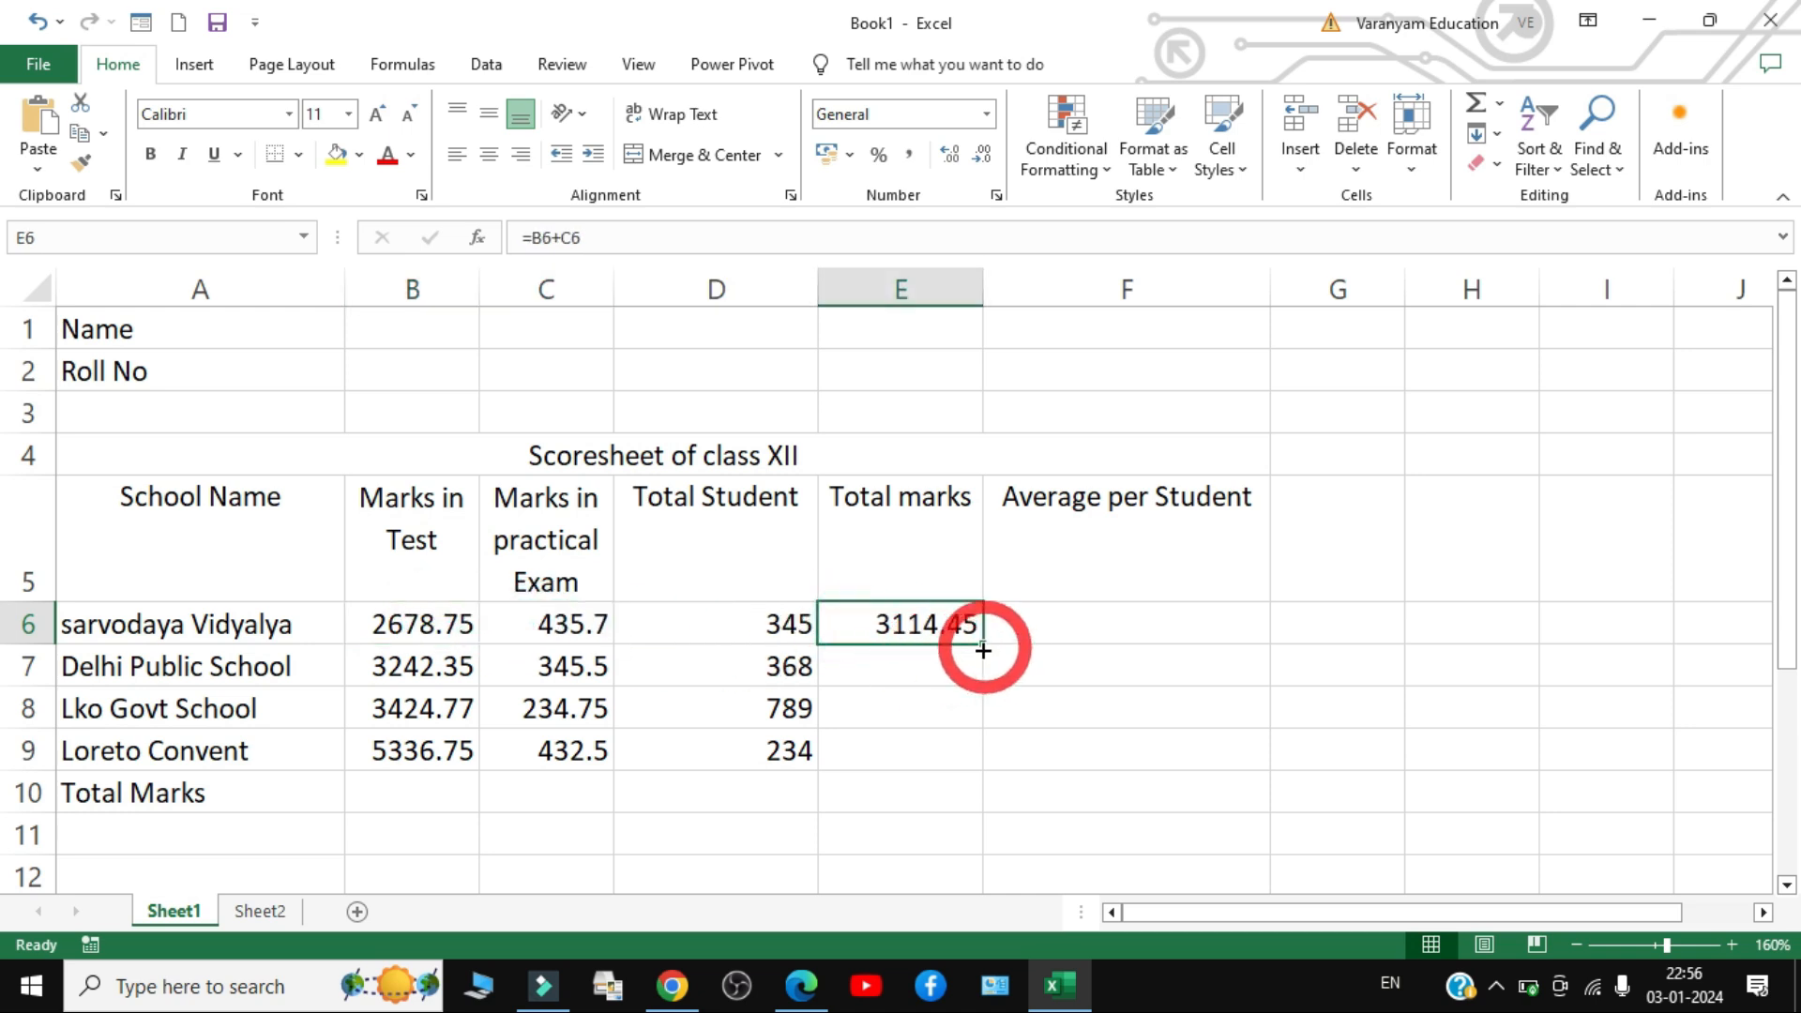
left_click_drag(983, 647, 945, 750)
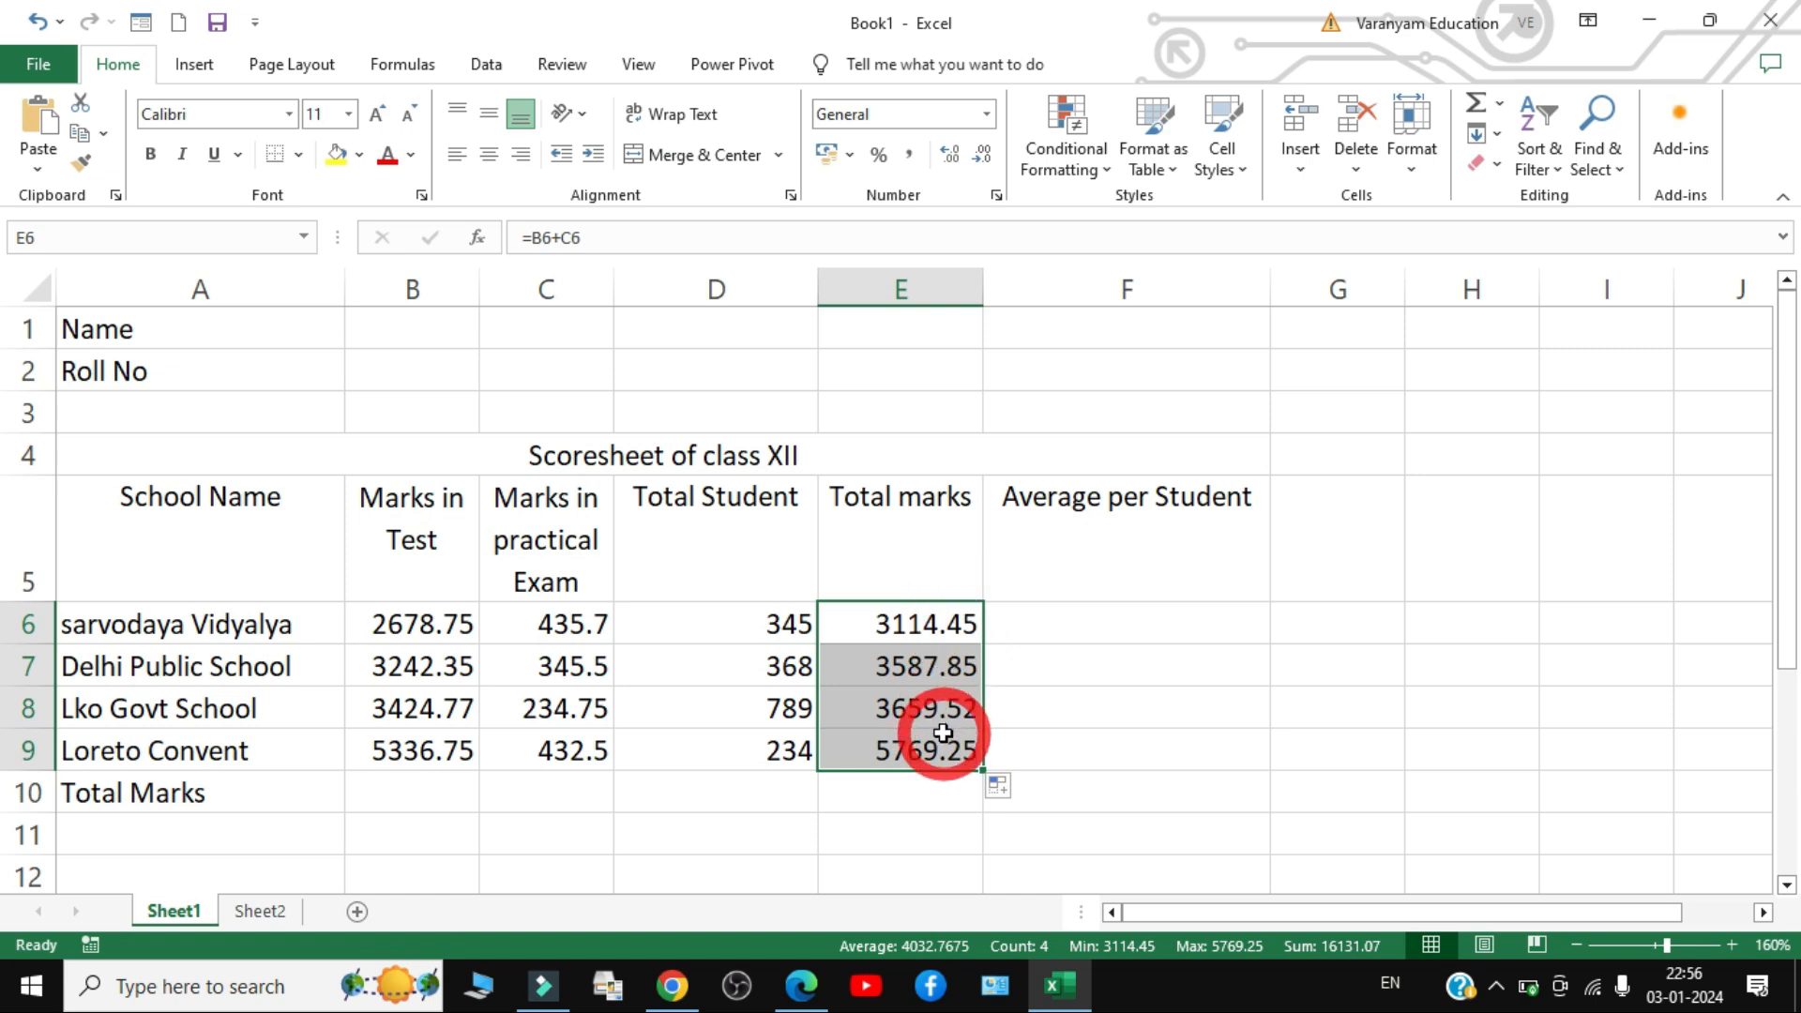
key("ctrl+z")
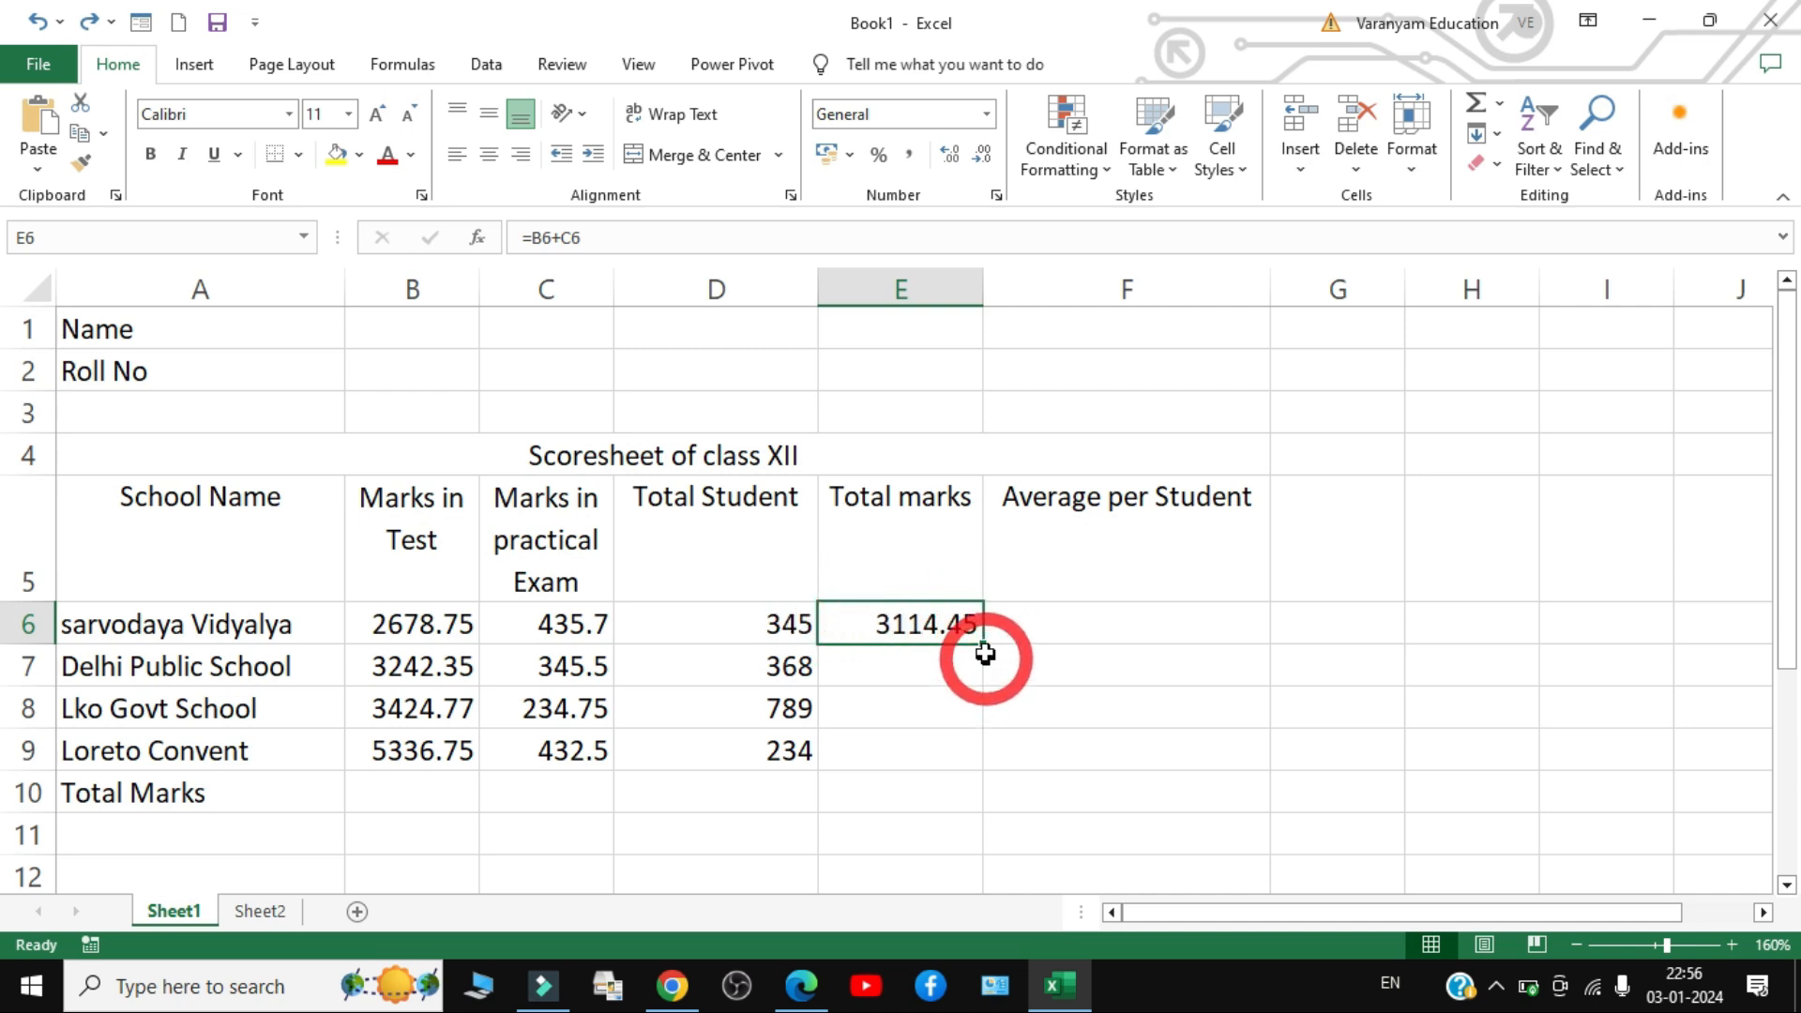
left_click_drag(985, 647, 965, 756)
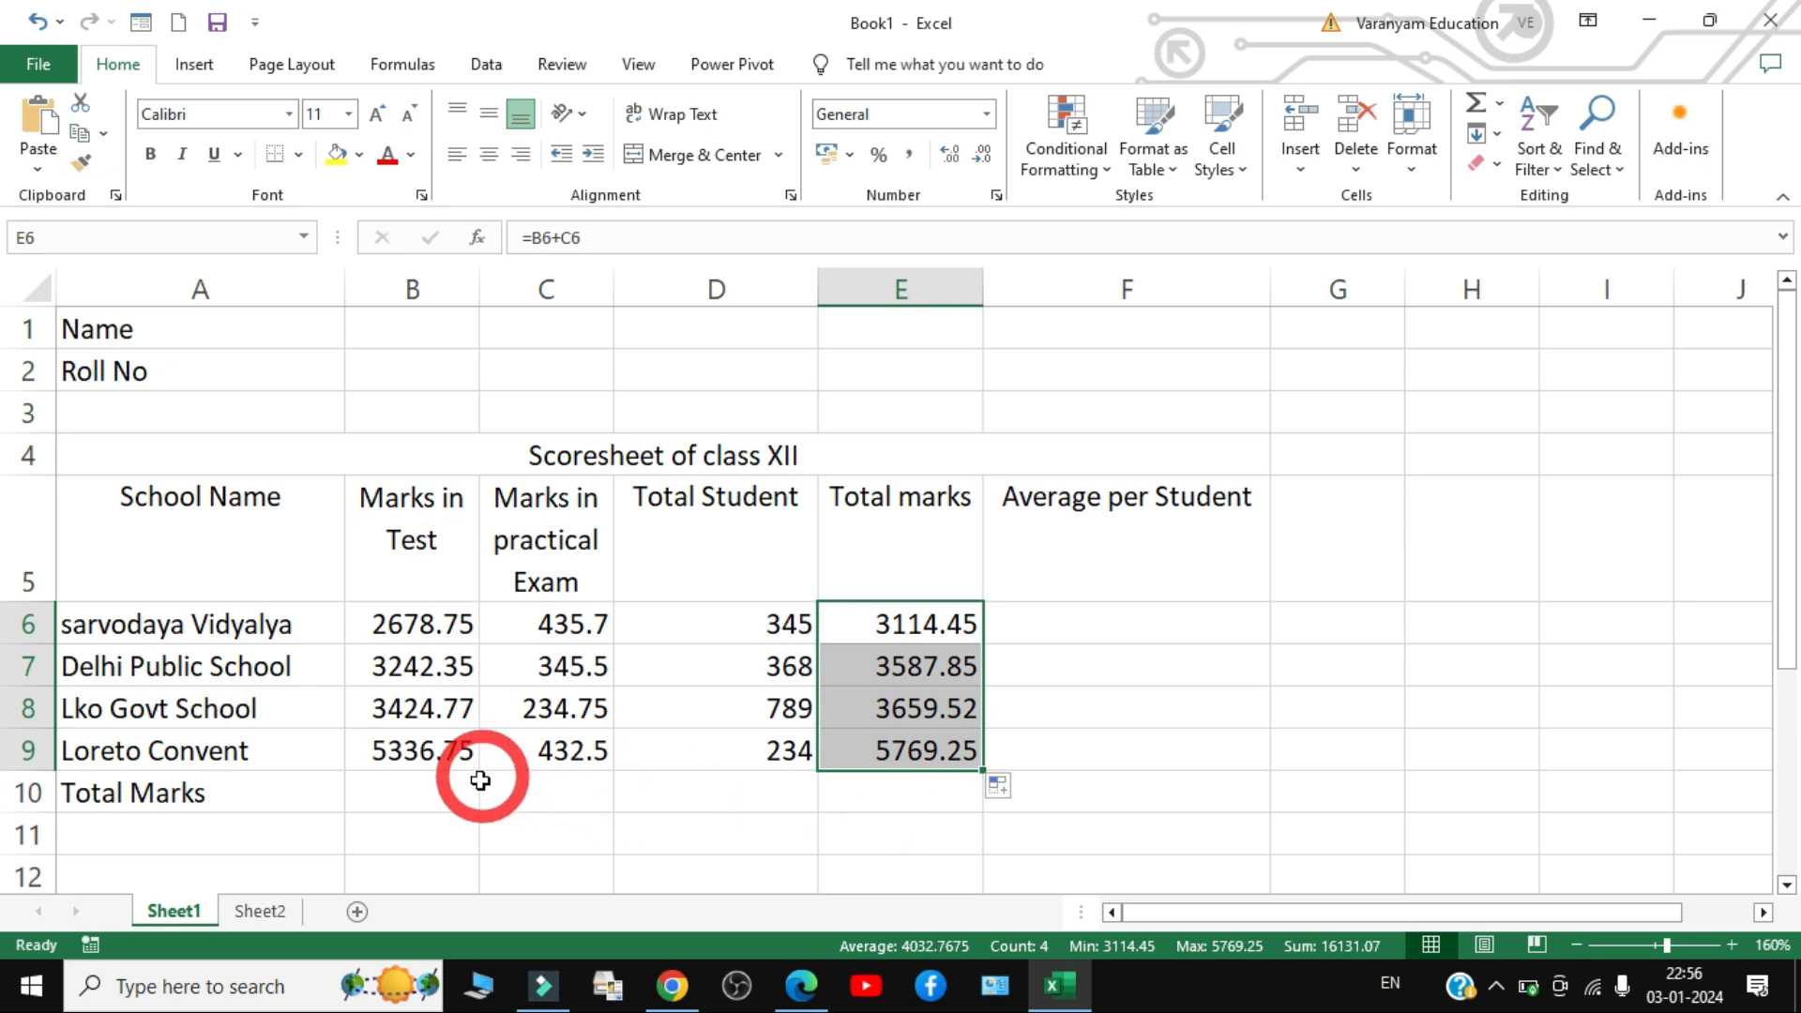
left_click(427, 791)
left_click_drag(417, 638, 417, 762)
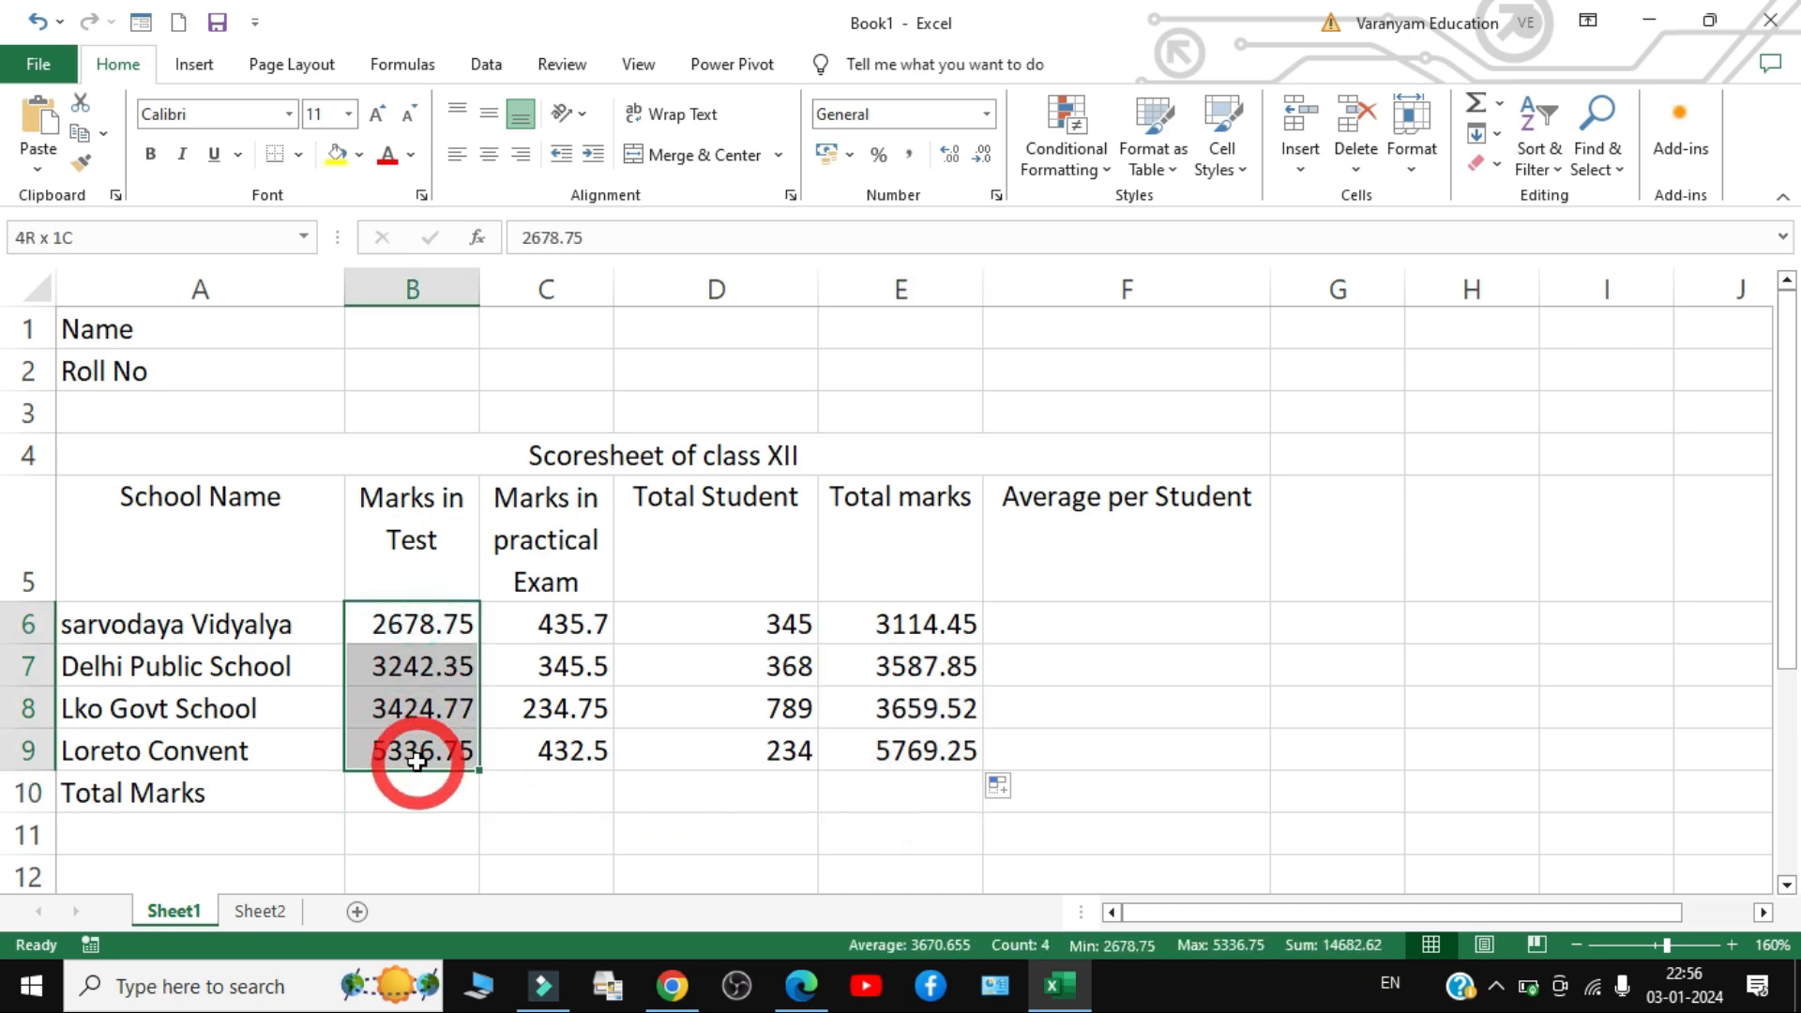
left_click(411, 794)
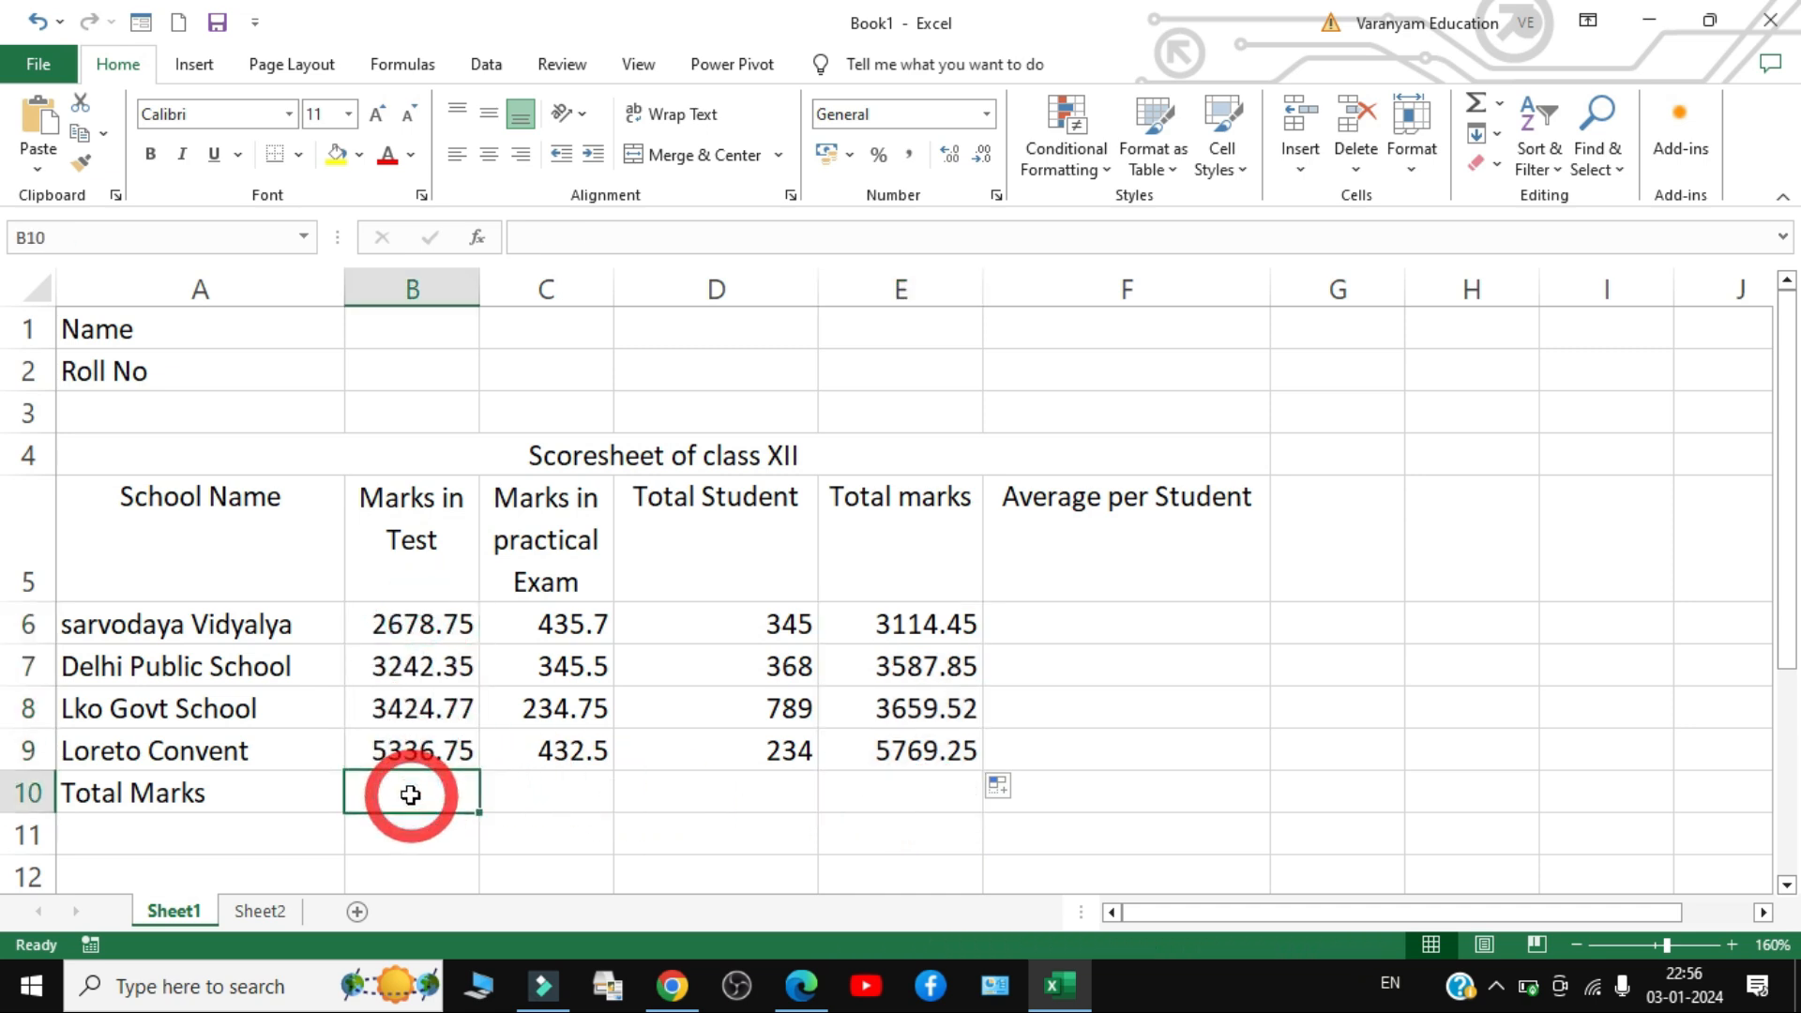
type("=")
left_click(401, 631)
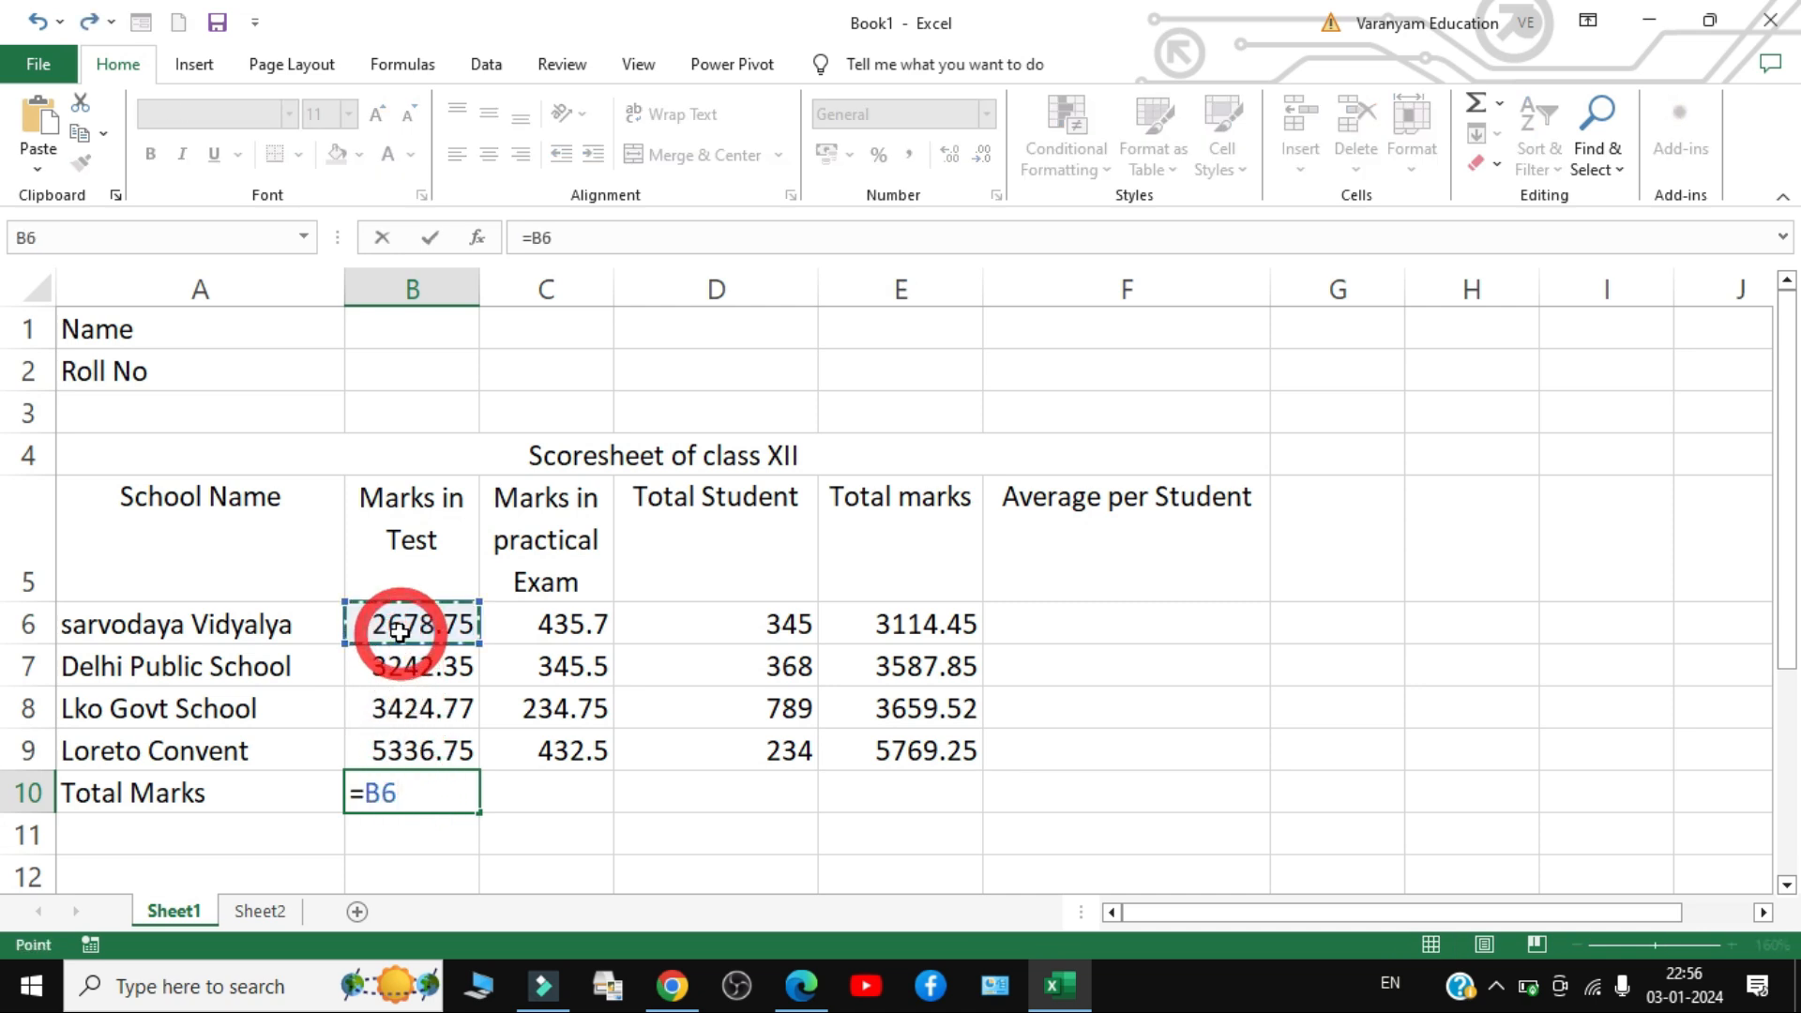
type("+")
left_click(403, 668)
type("+")
left_click(414, 717)
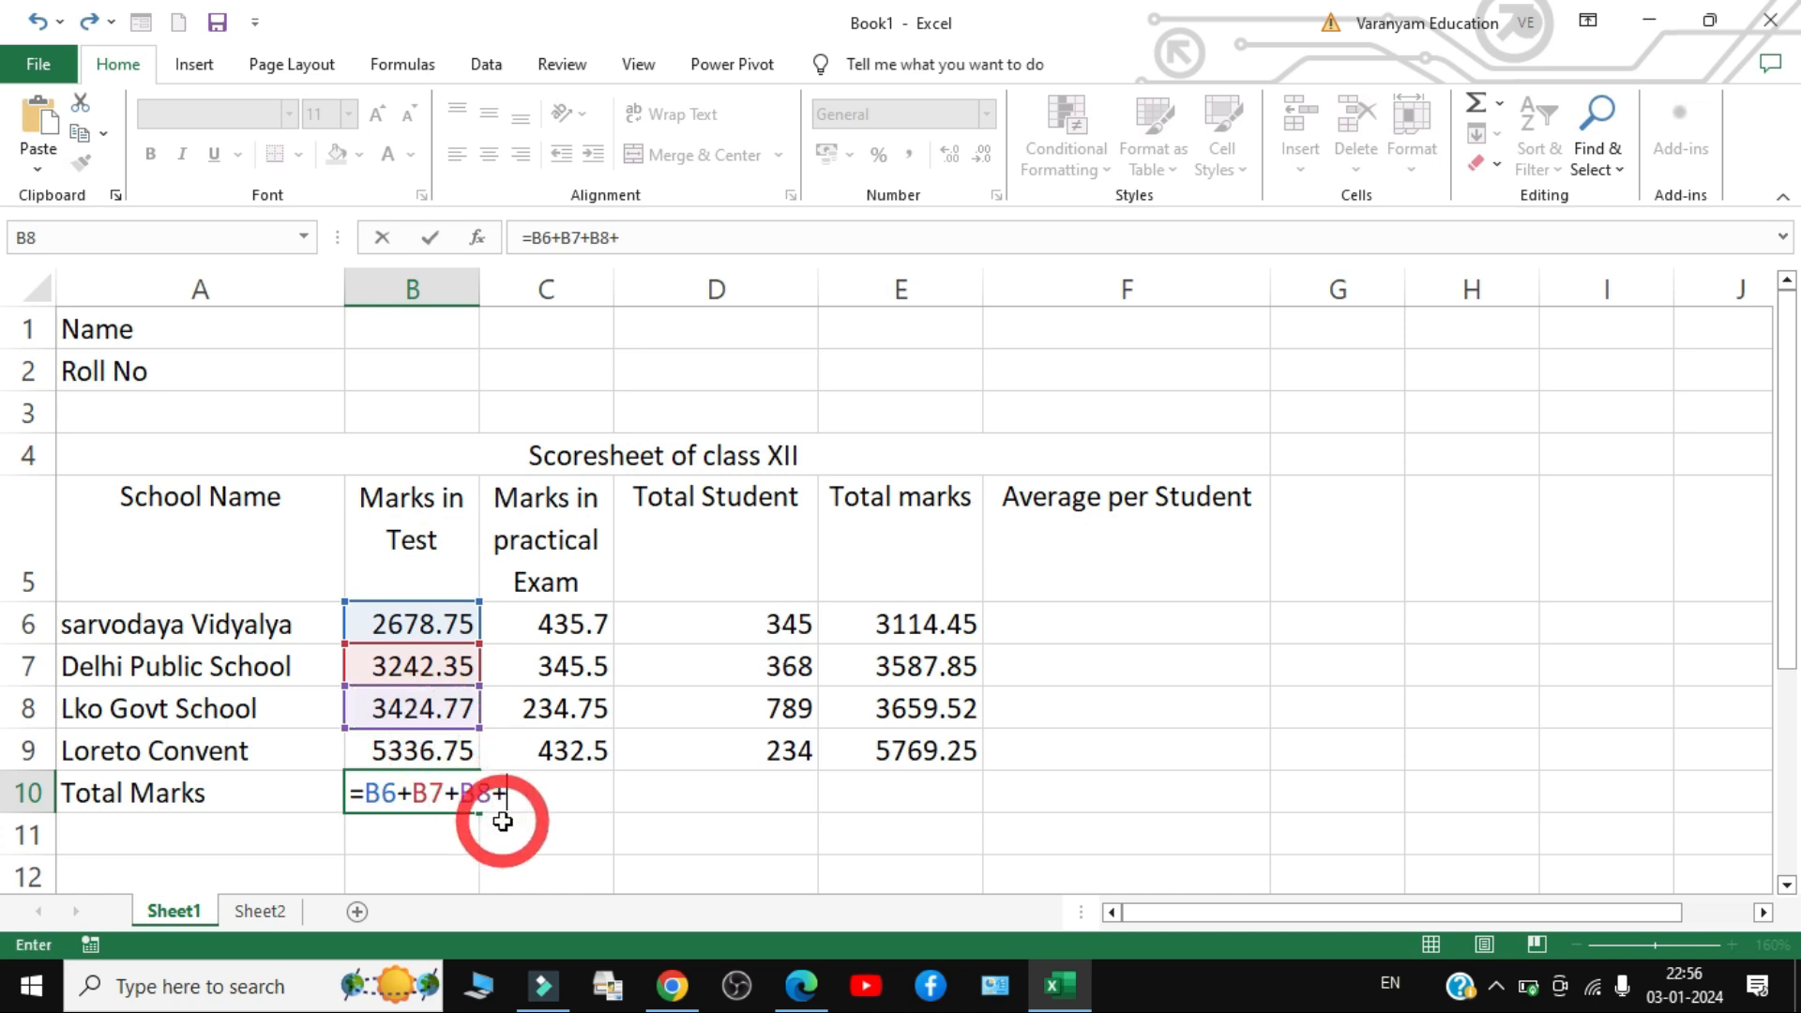
key("Escape")
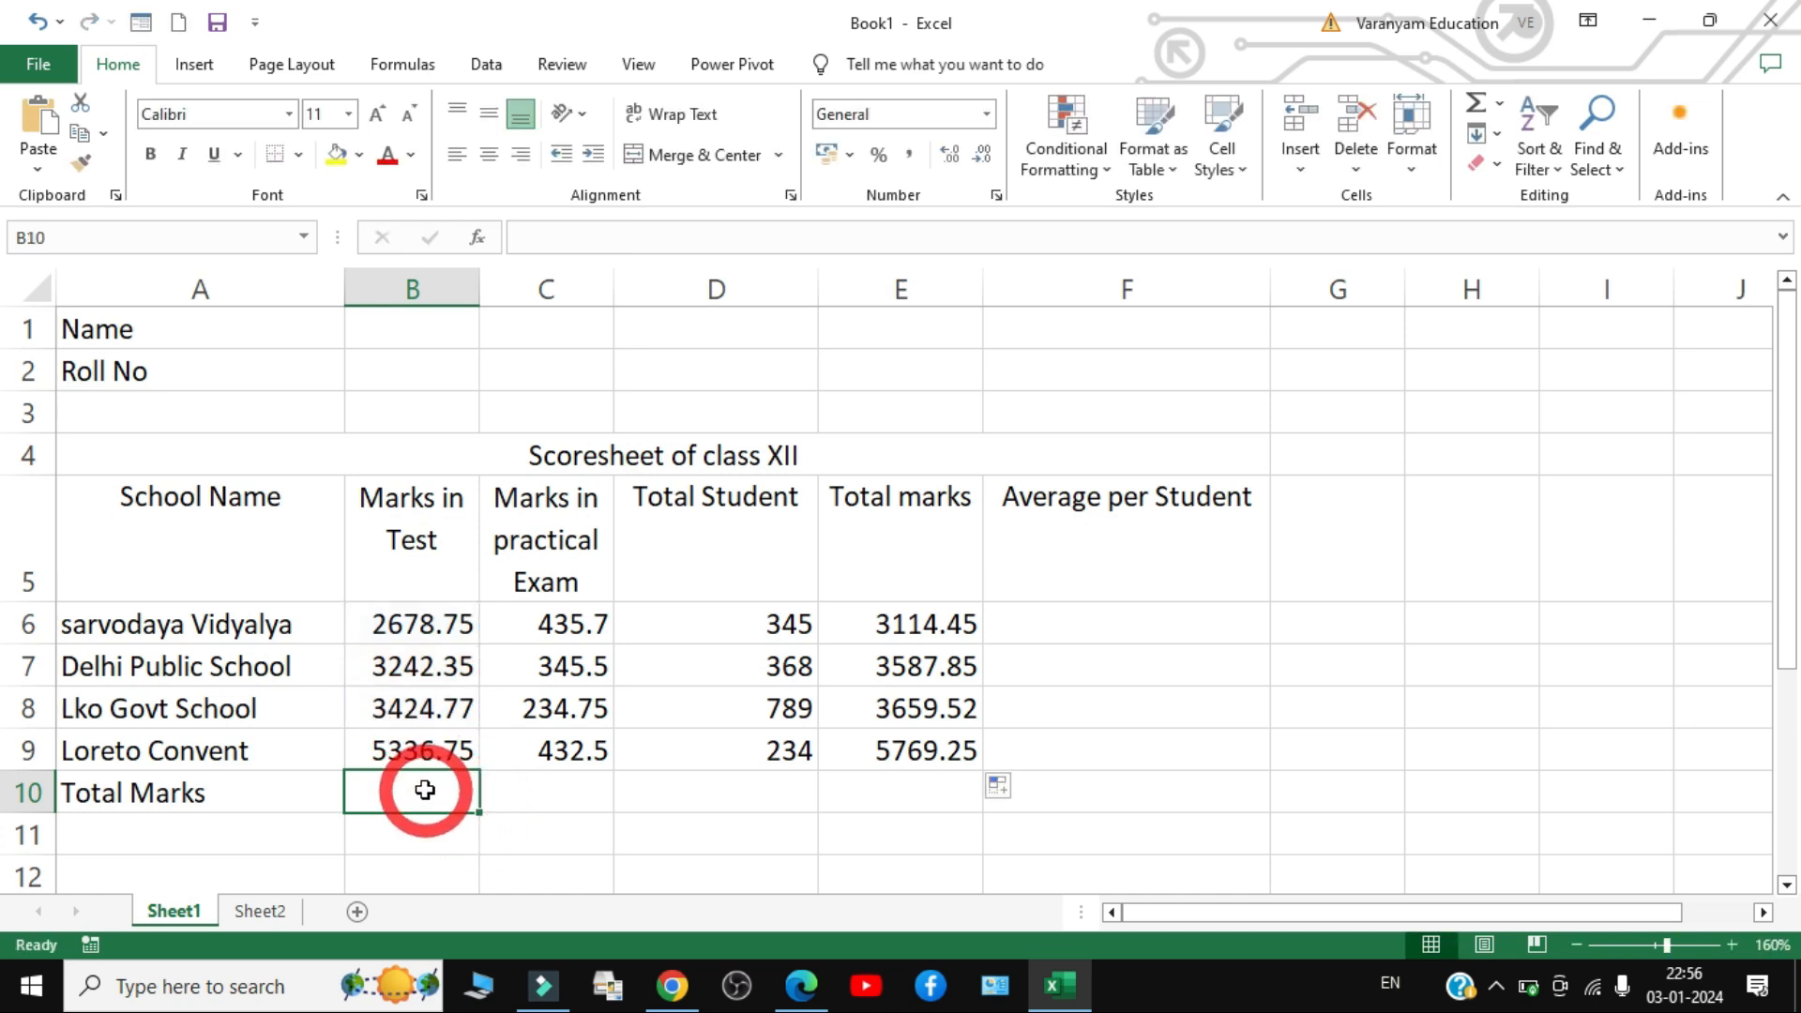
- Total the four schools' test marks in cell B10 with the formula =SUM(B6:B9)
left_click(431, 627)
left_click_drag(419, 715, 404, 758)
left_click(403, 795)
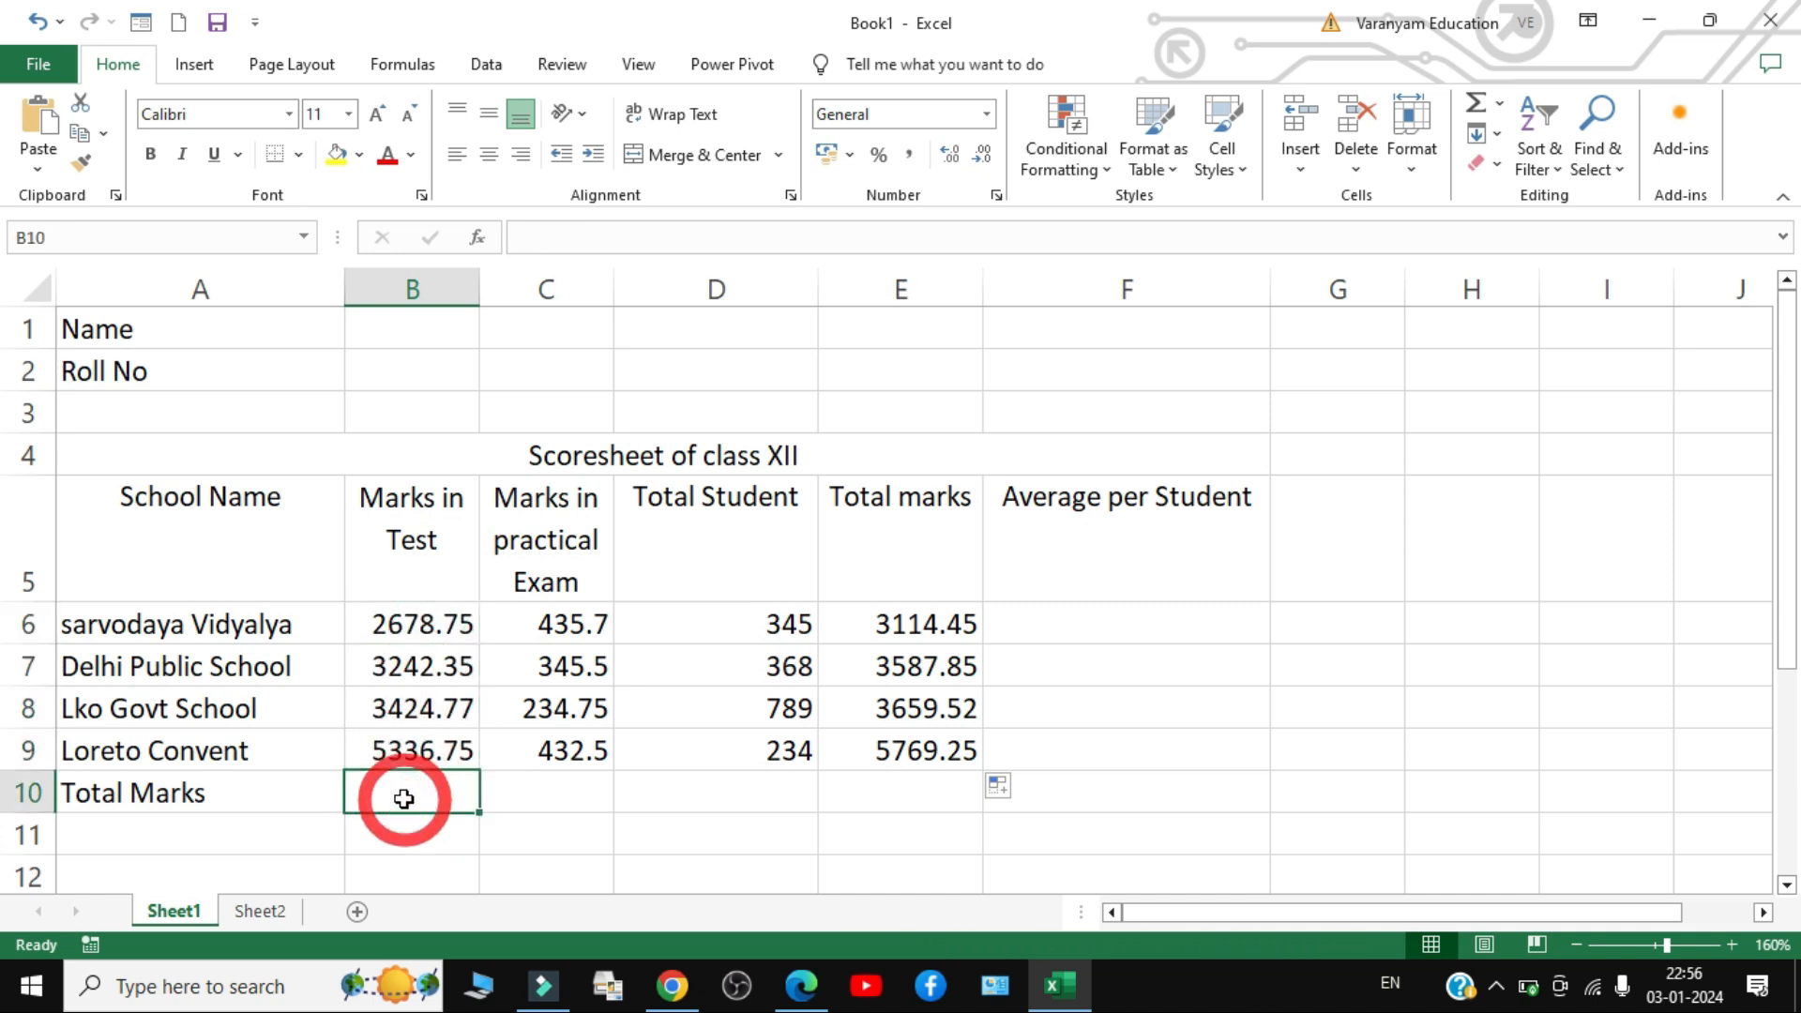
type("=sum")
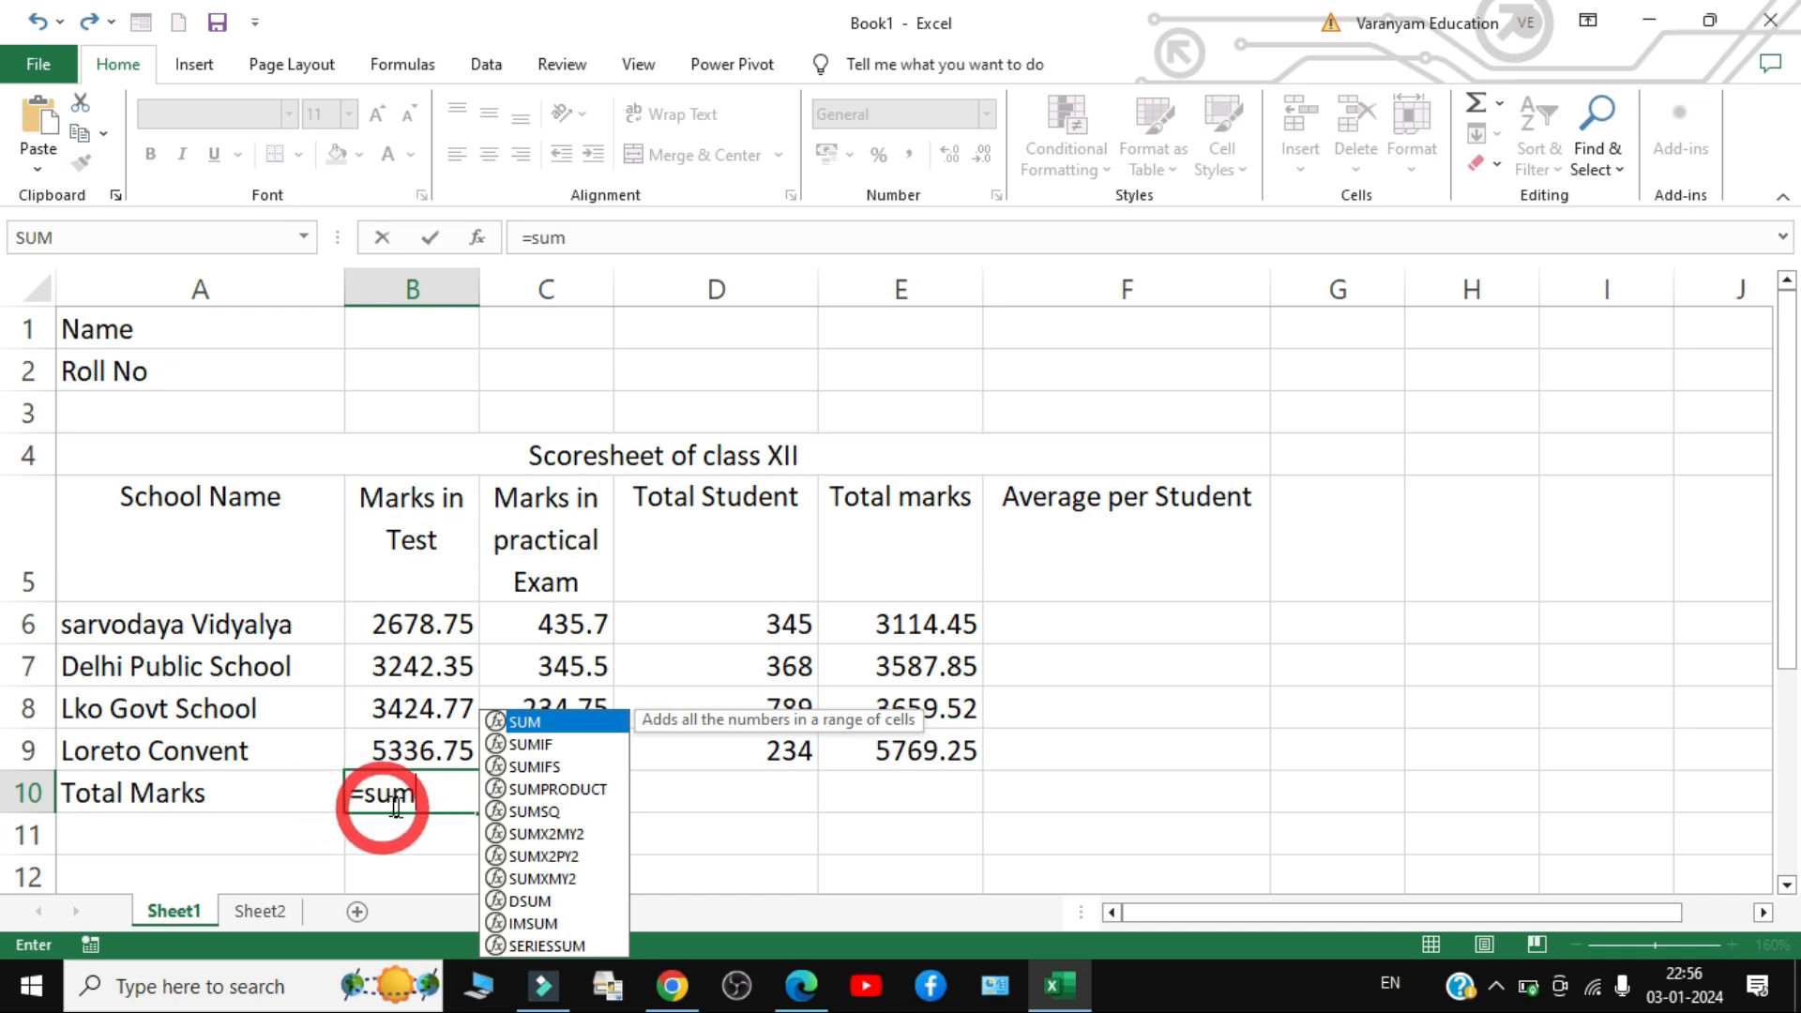
type("(")
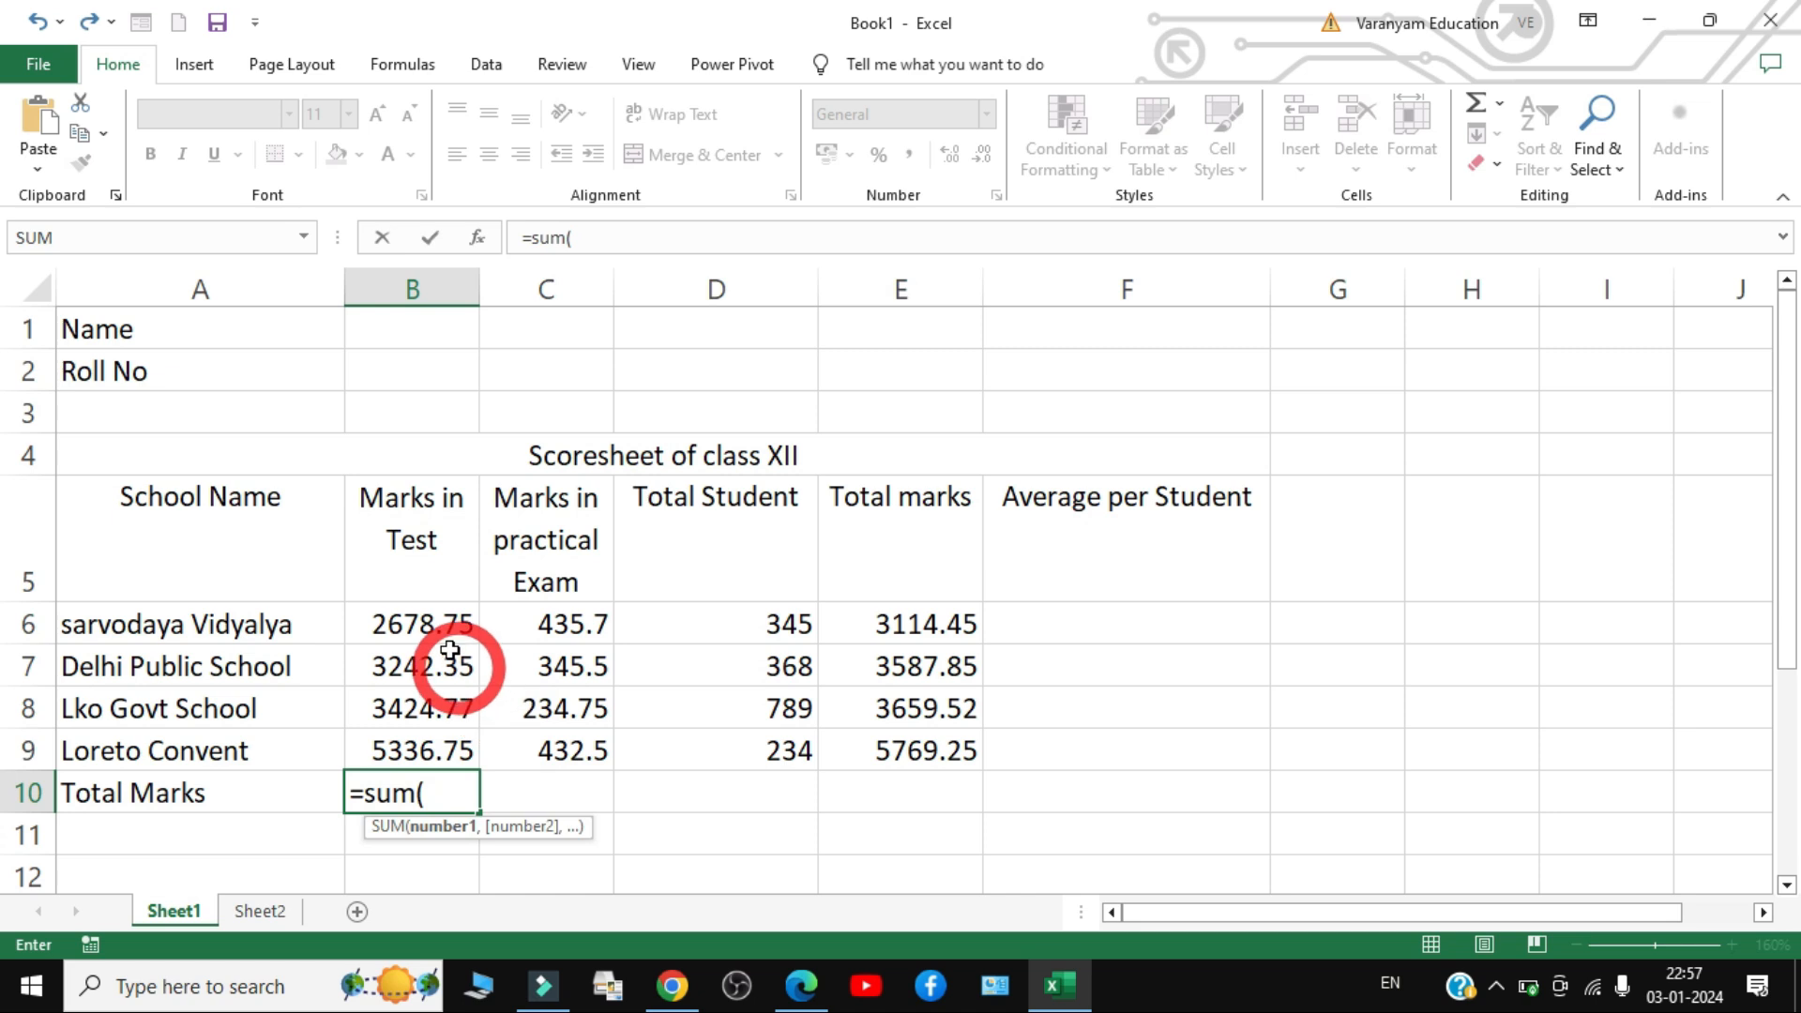
left_click_drag(437, 619, 434, 735)
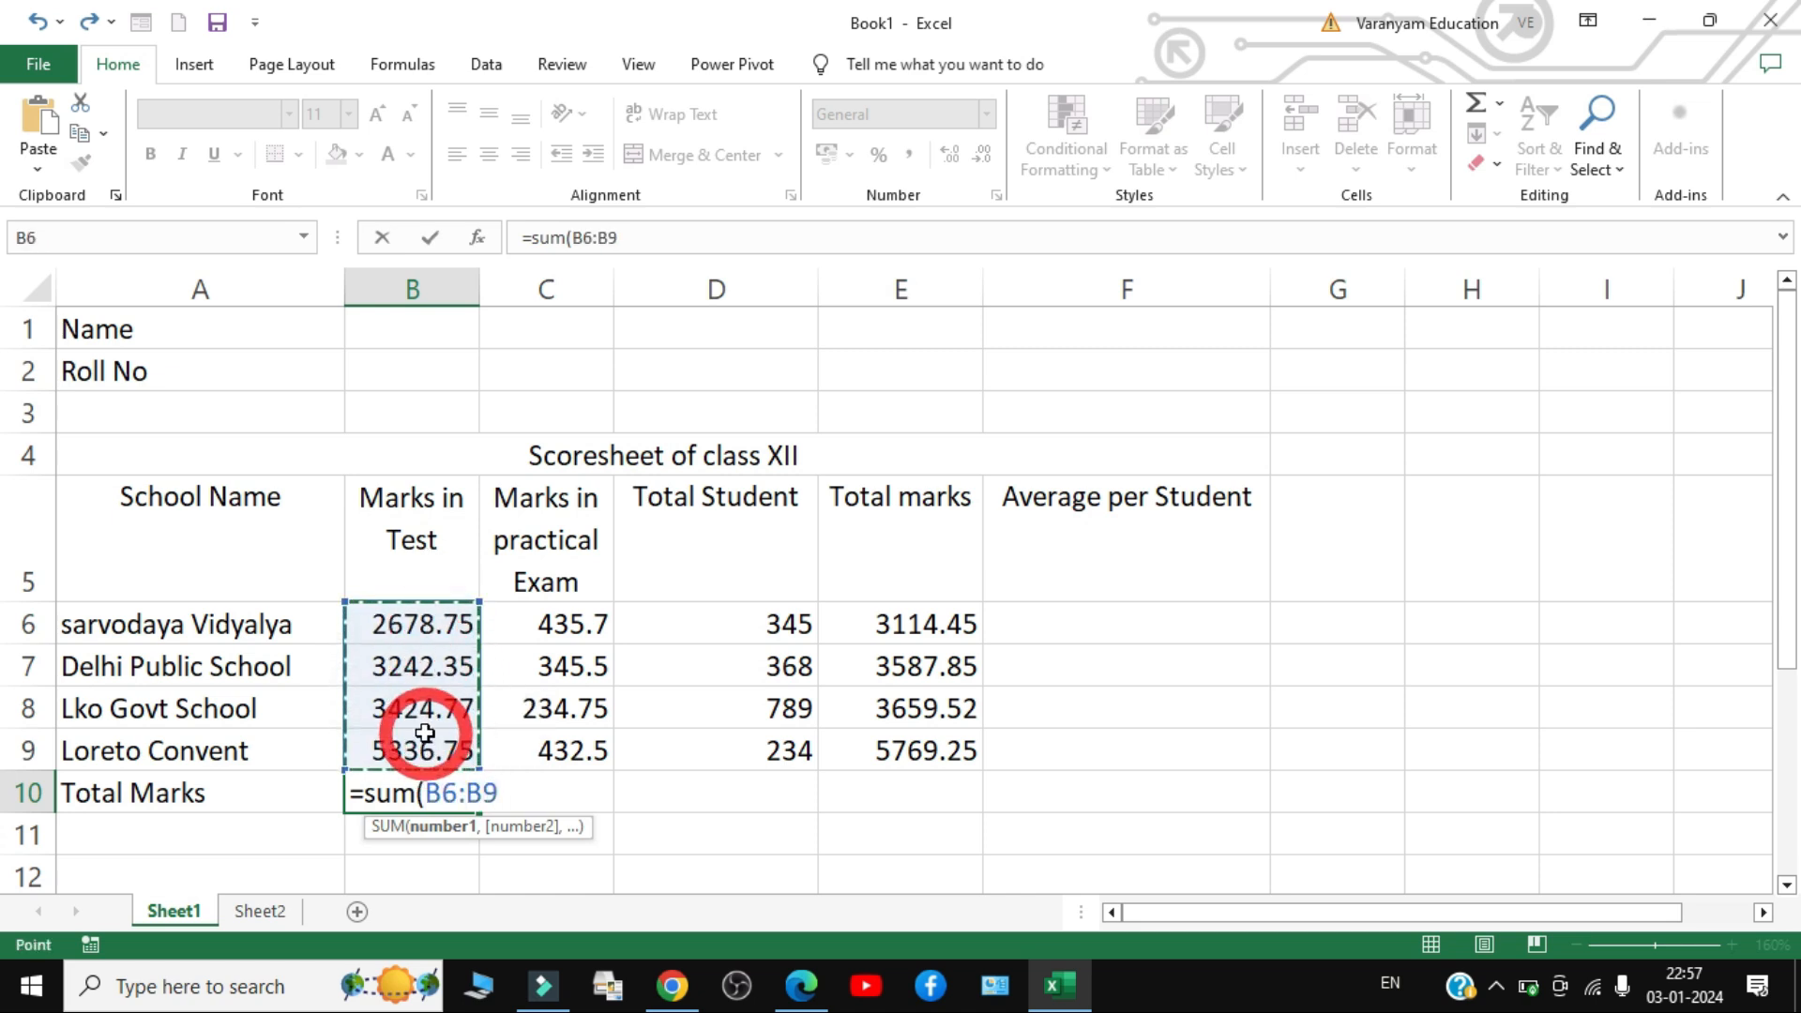
type(")")
key("Return")
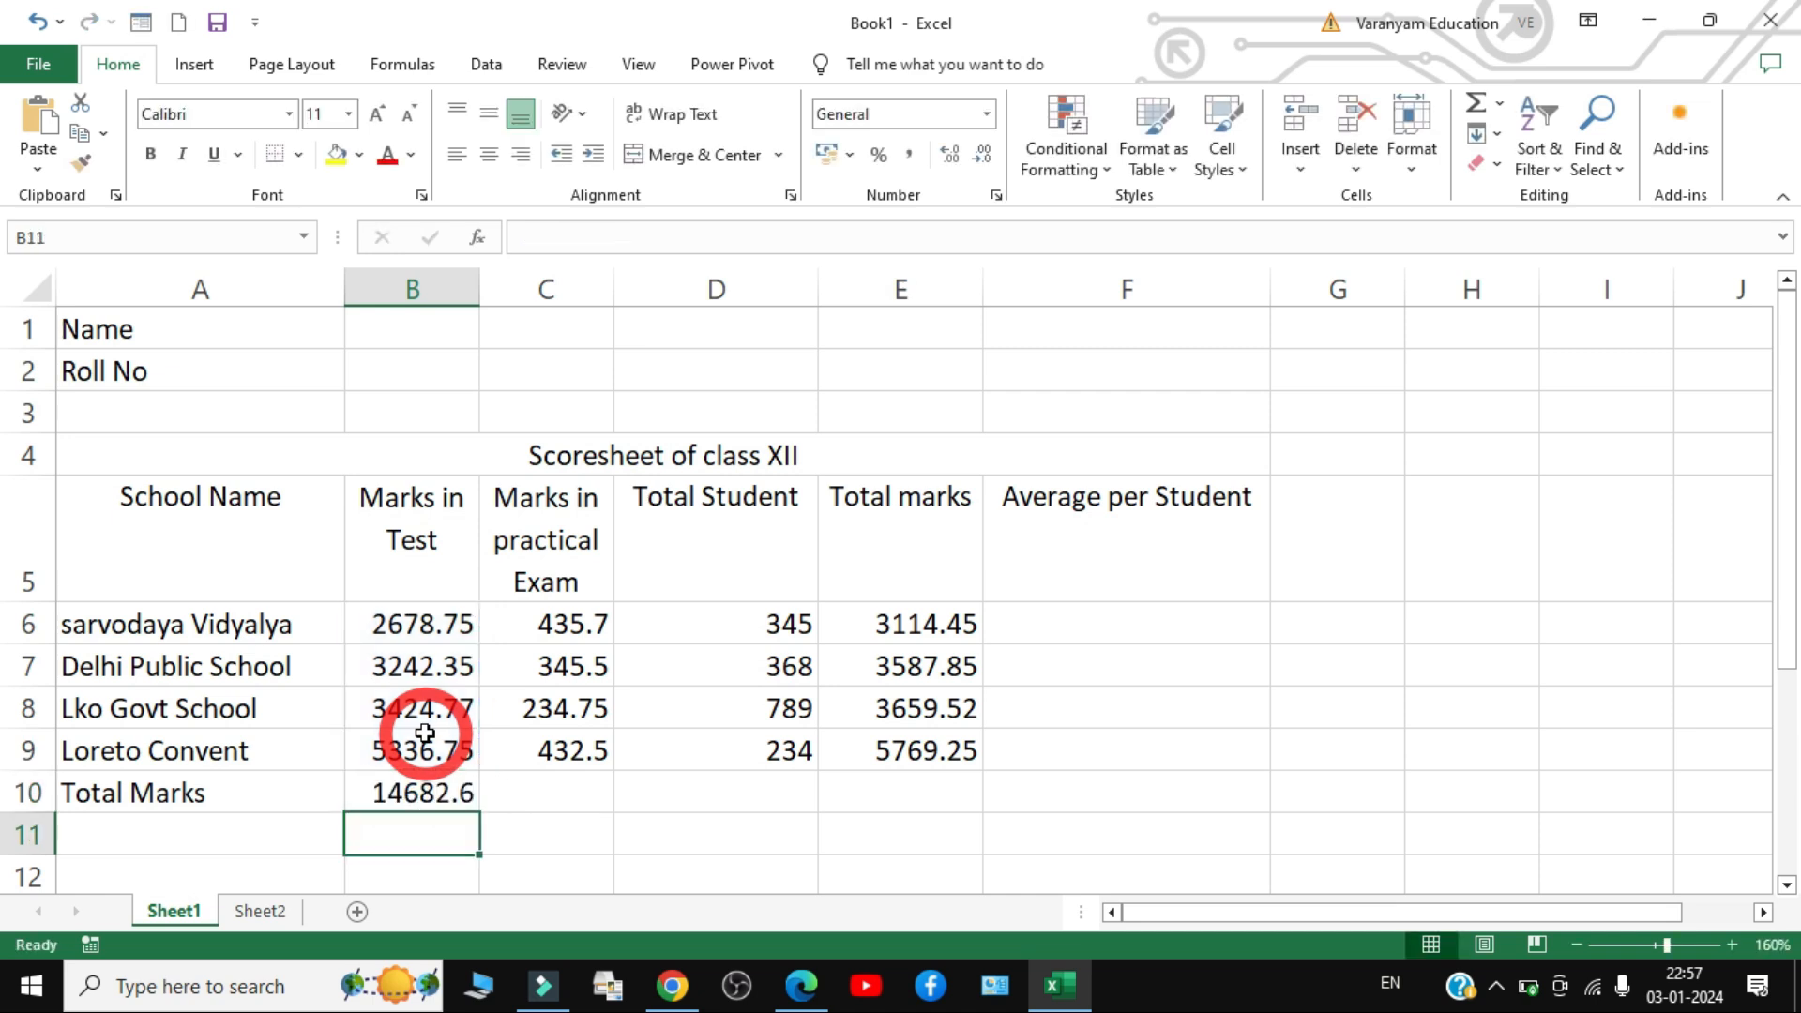
- Fill the total formula from B10 across to C10 for the practical exam marks
left_click(408, 795)
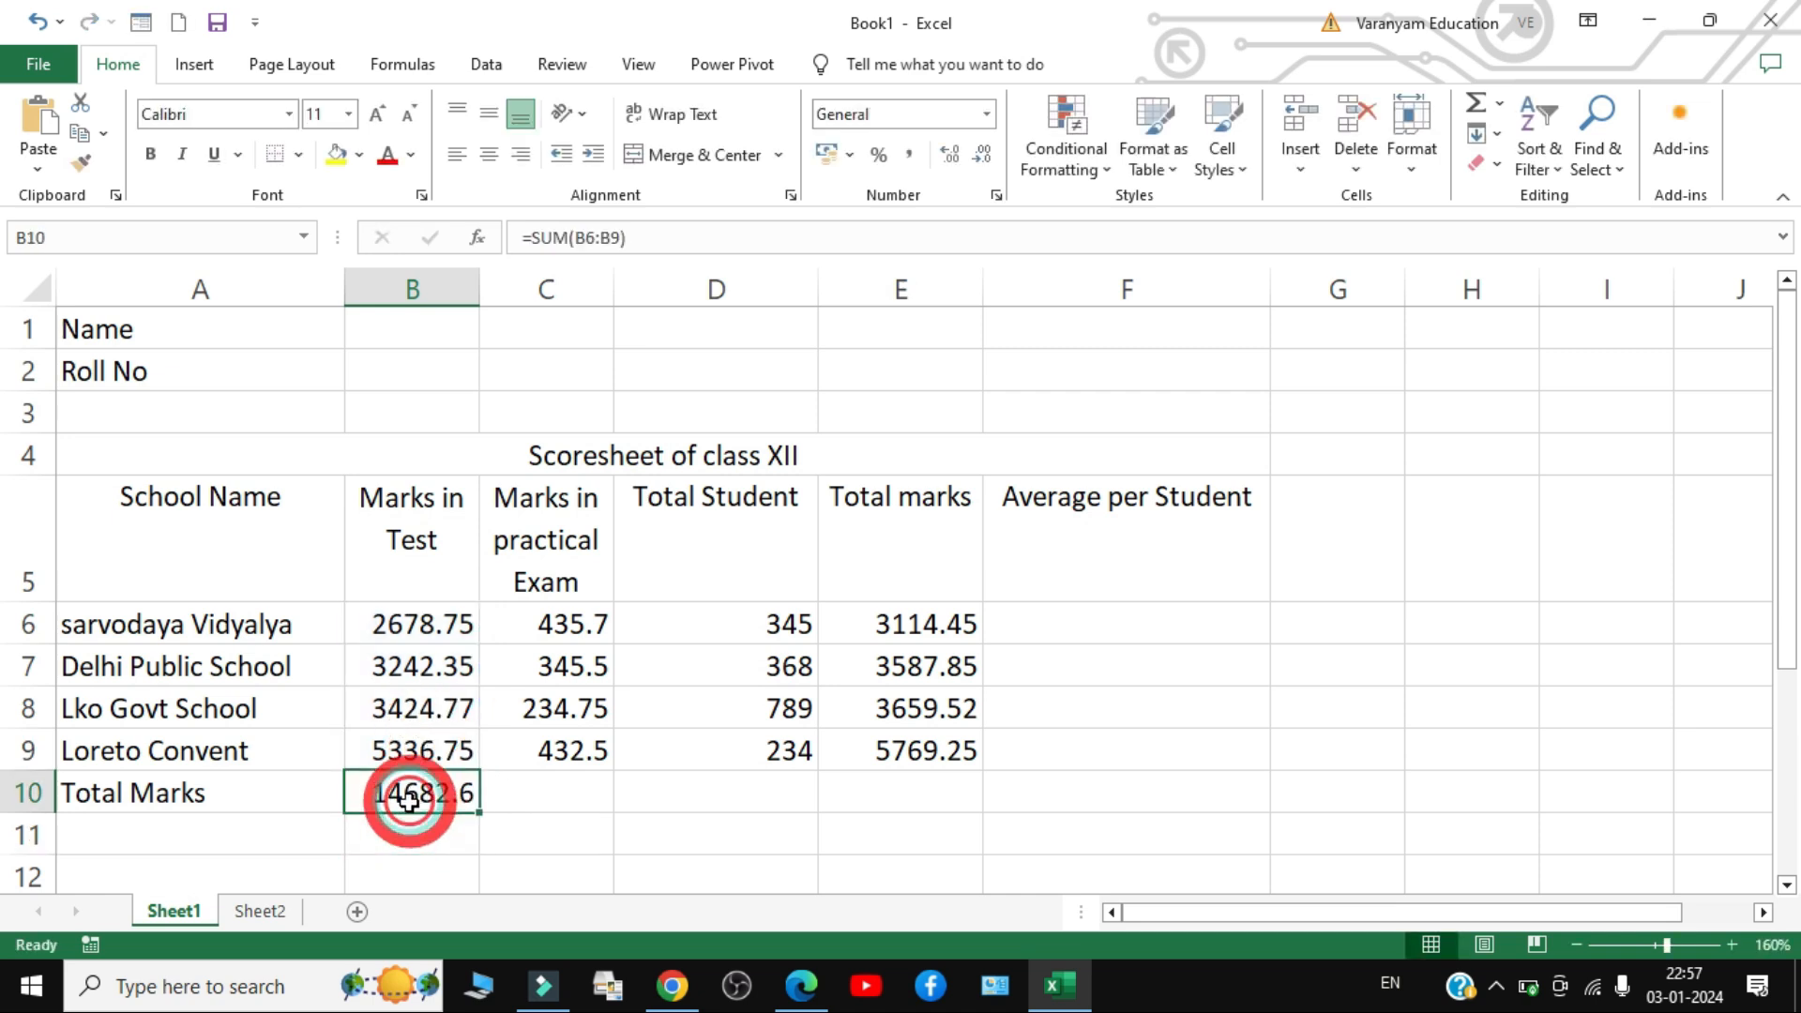
left_click_drag(476, 813, 546, 796)
left_click(712, 800)
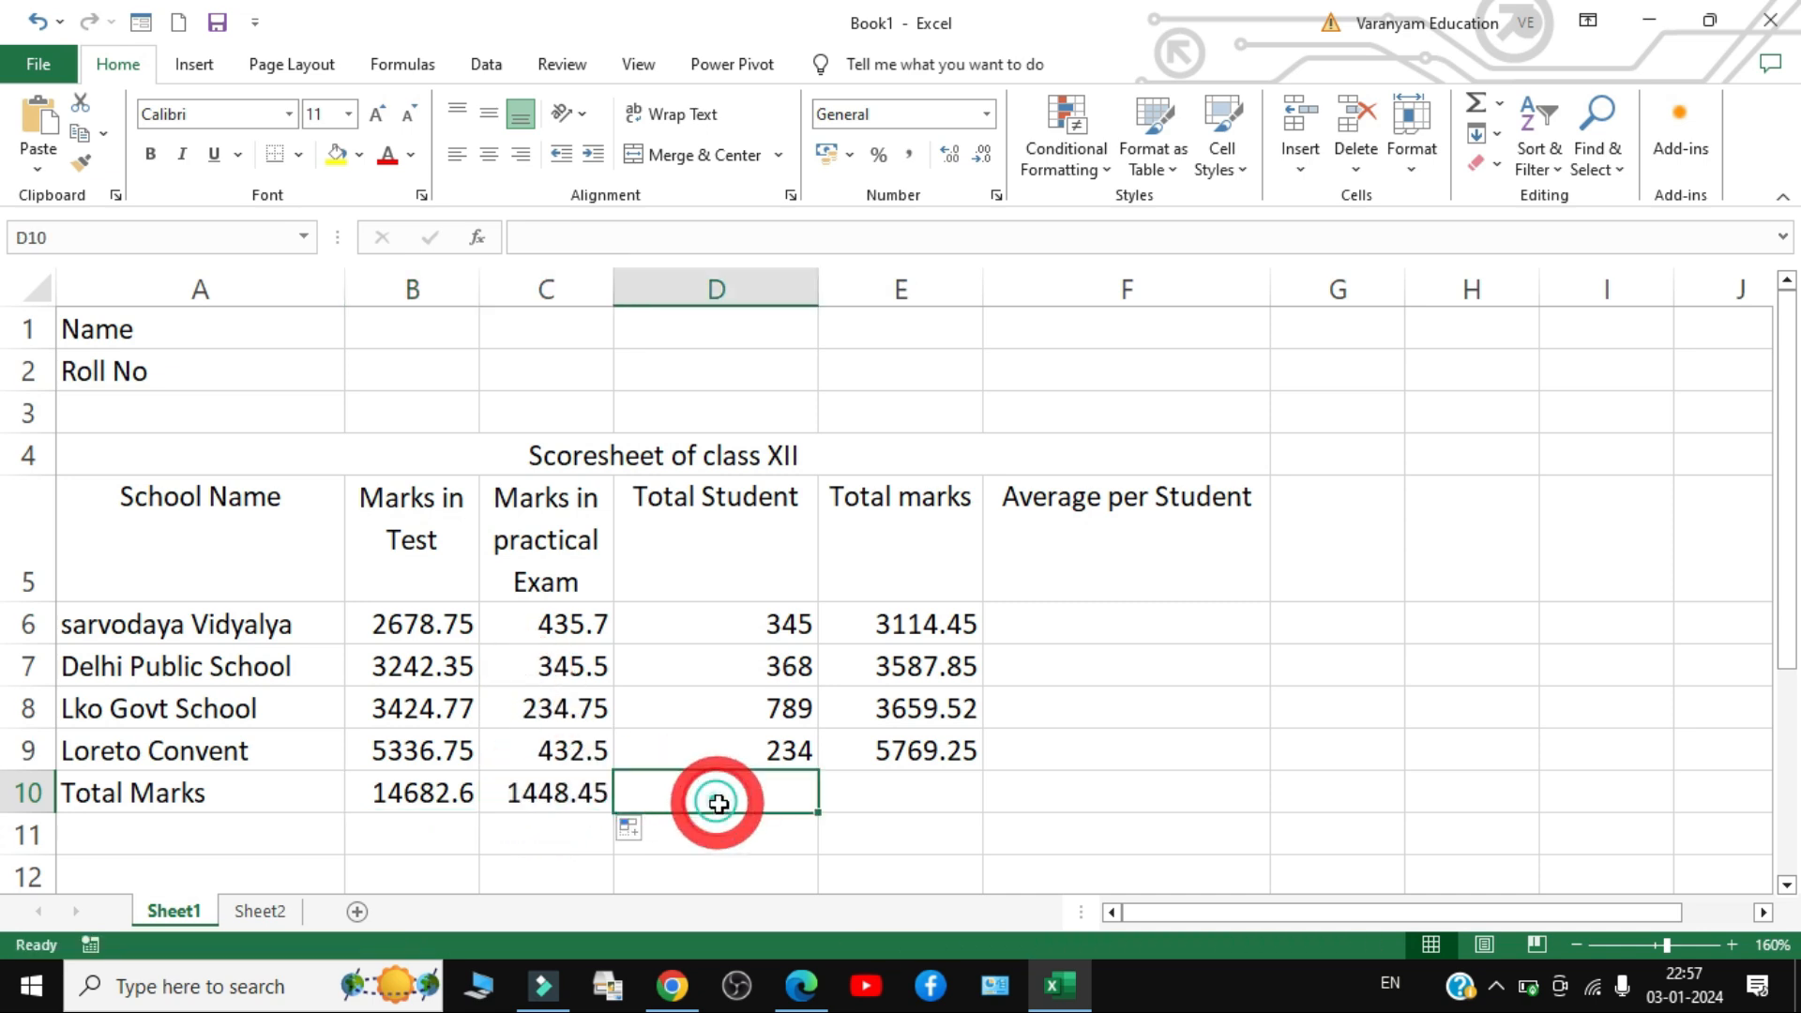
- Examine the Total Student and Total marks columns against the cells of the Total Marks row
left_click(925, 789)
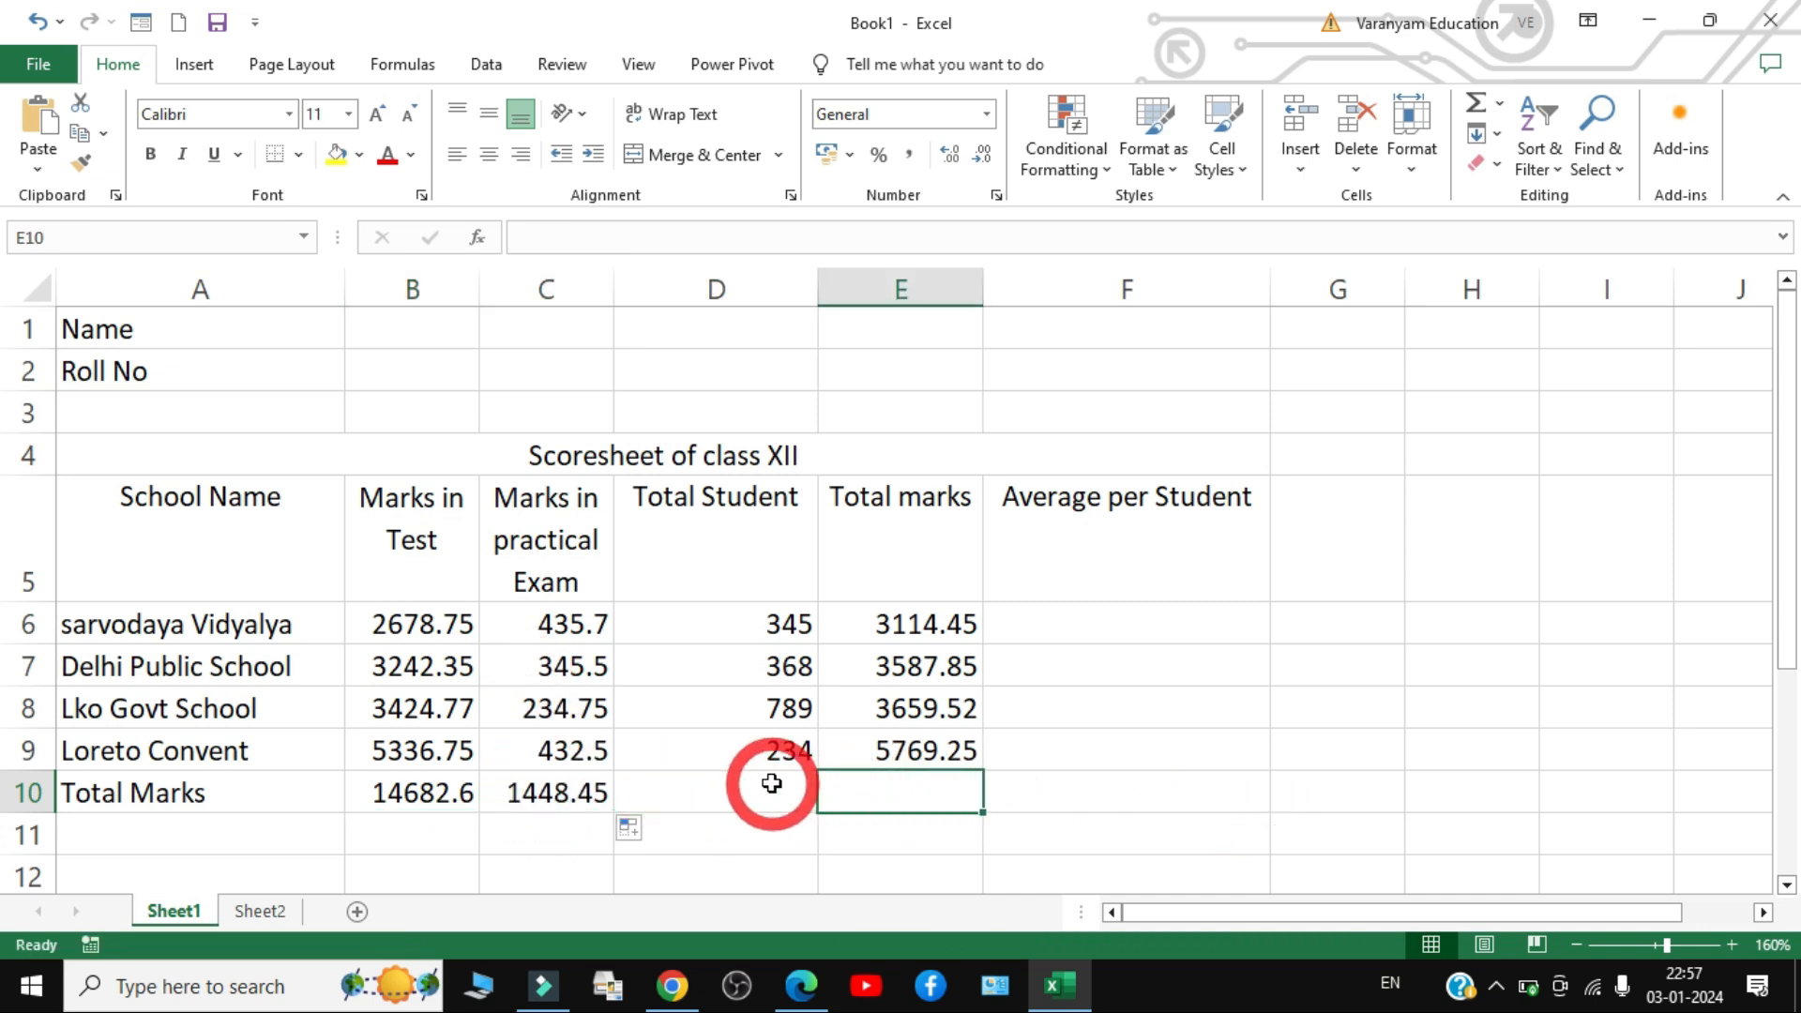
left_click_drag(743, 635, 747, 759)
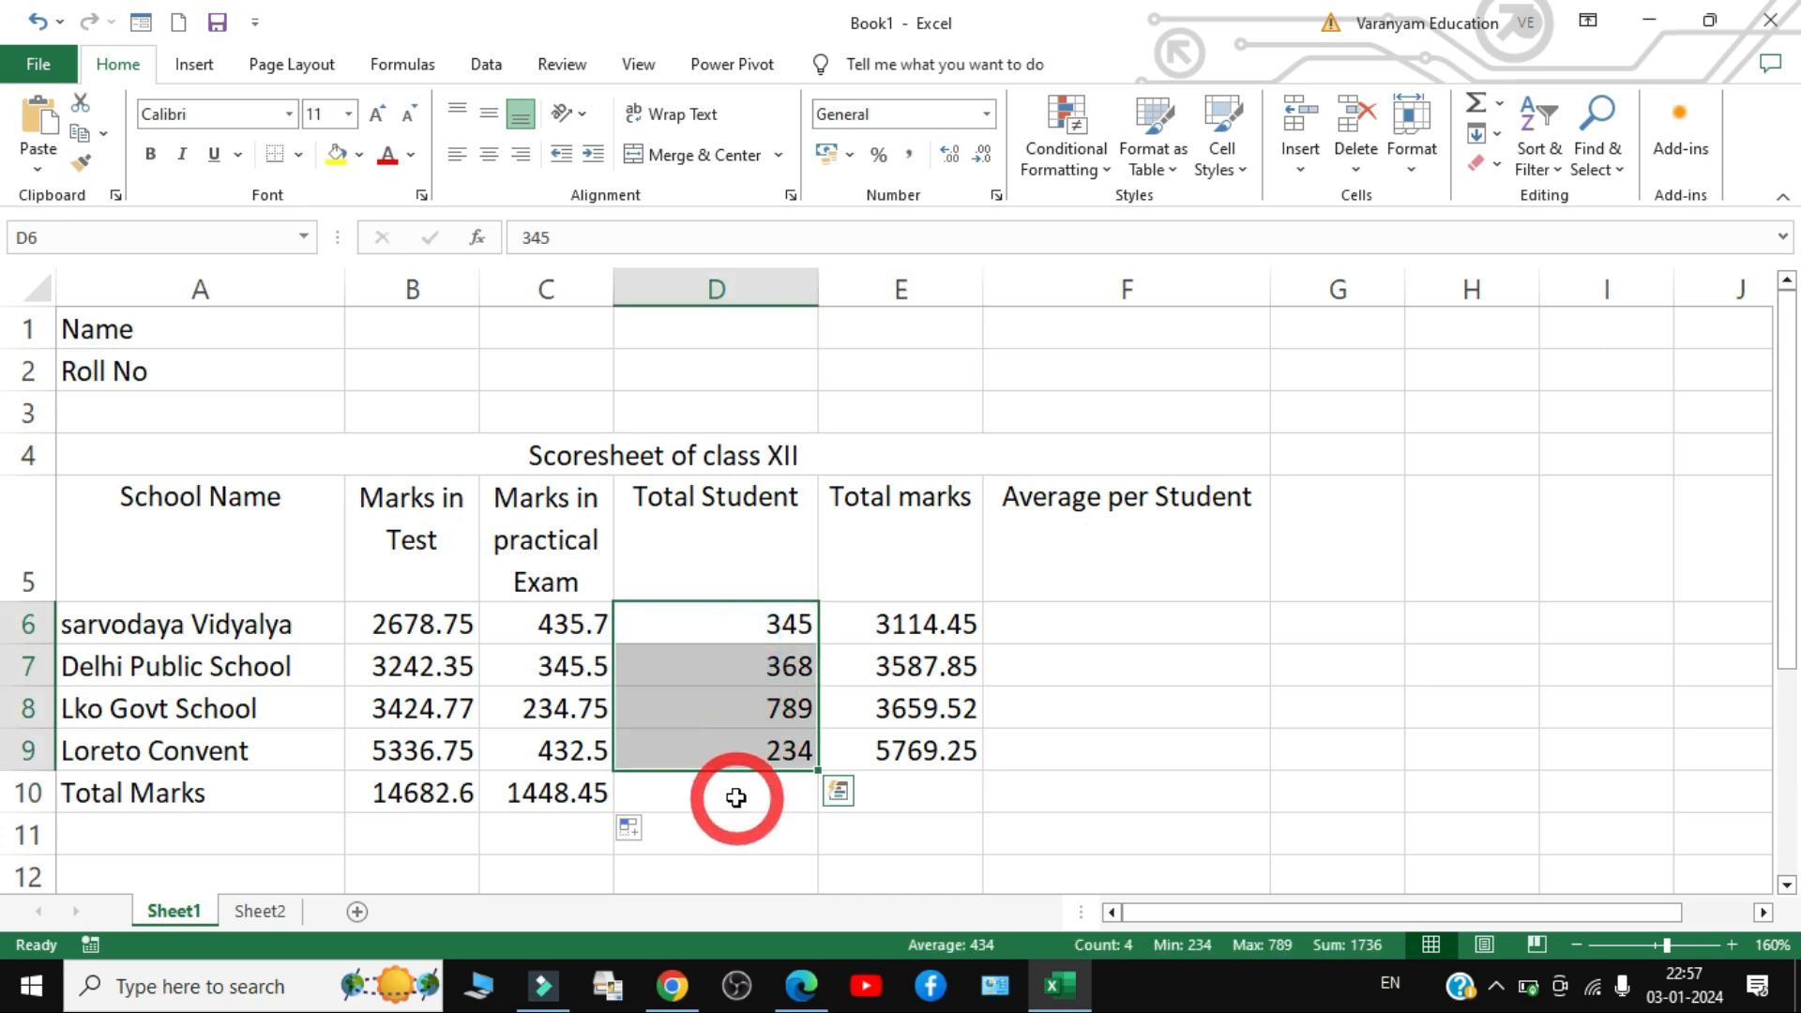
left_click(736, 798)
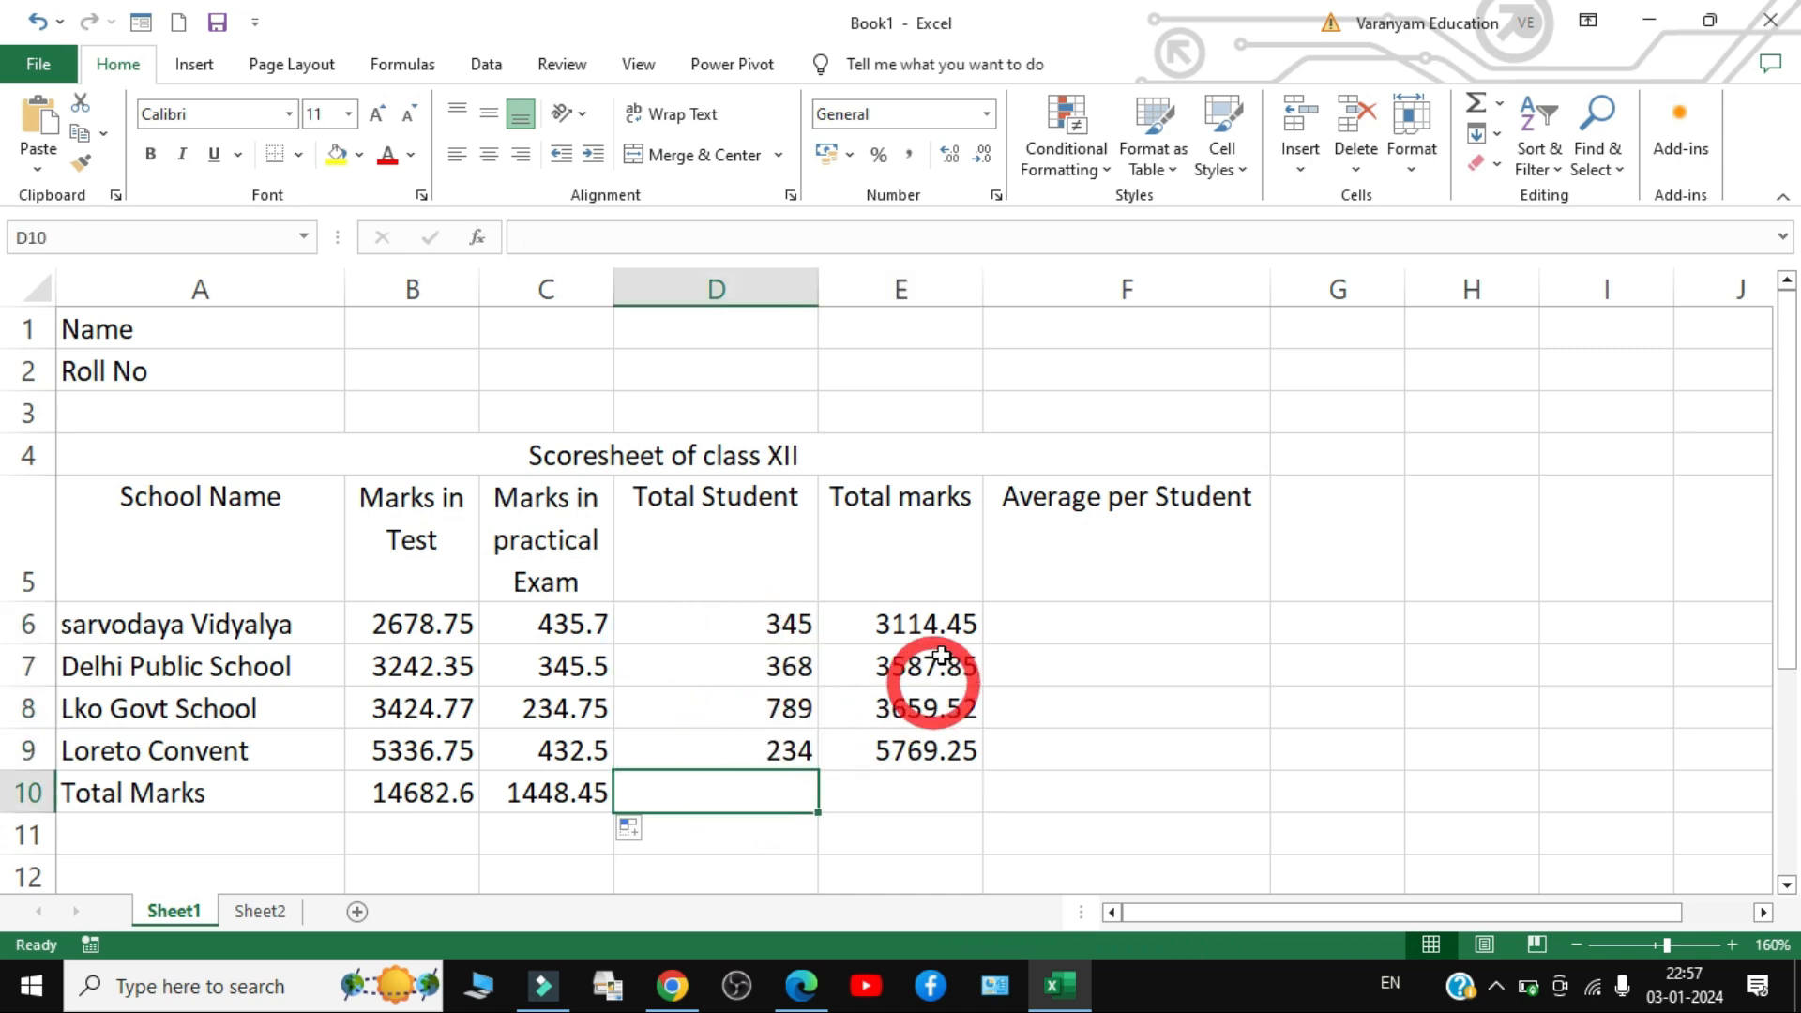
left_click_drag(922, 624, 875, 812)
left_click(872, 800)
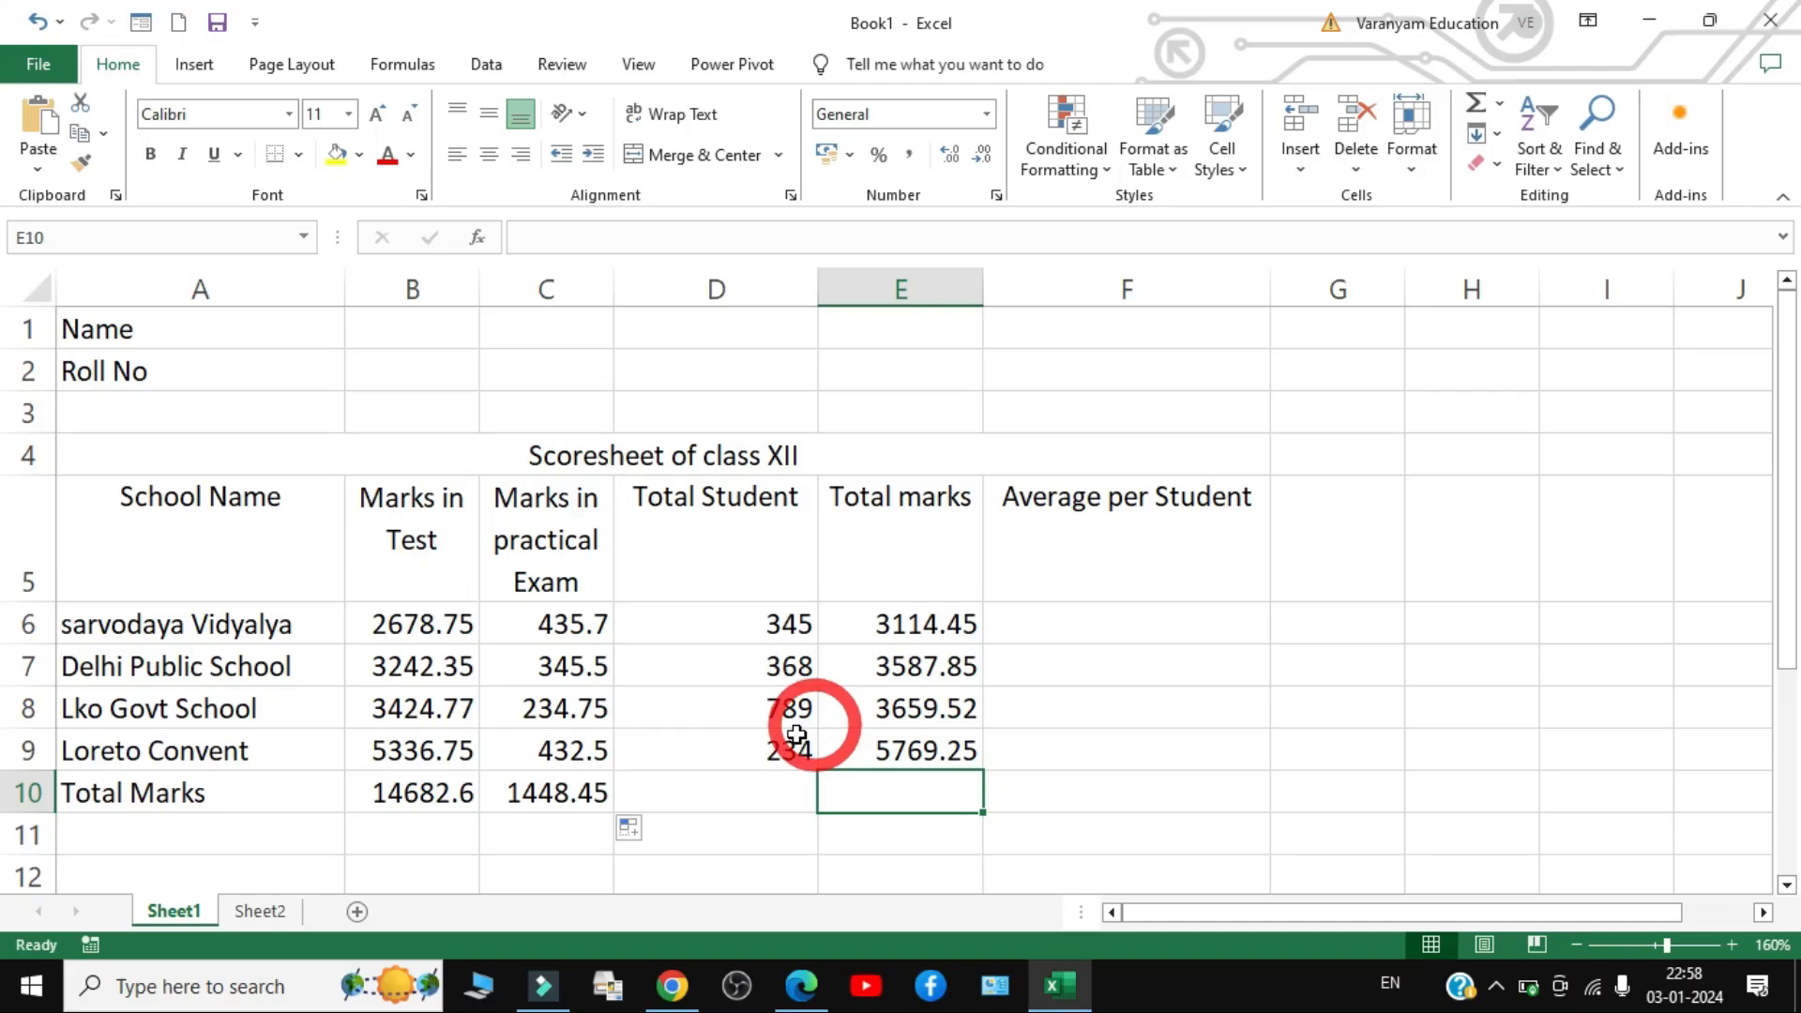
left_click(695, 786)
left_click(883, 798)
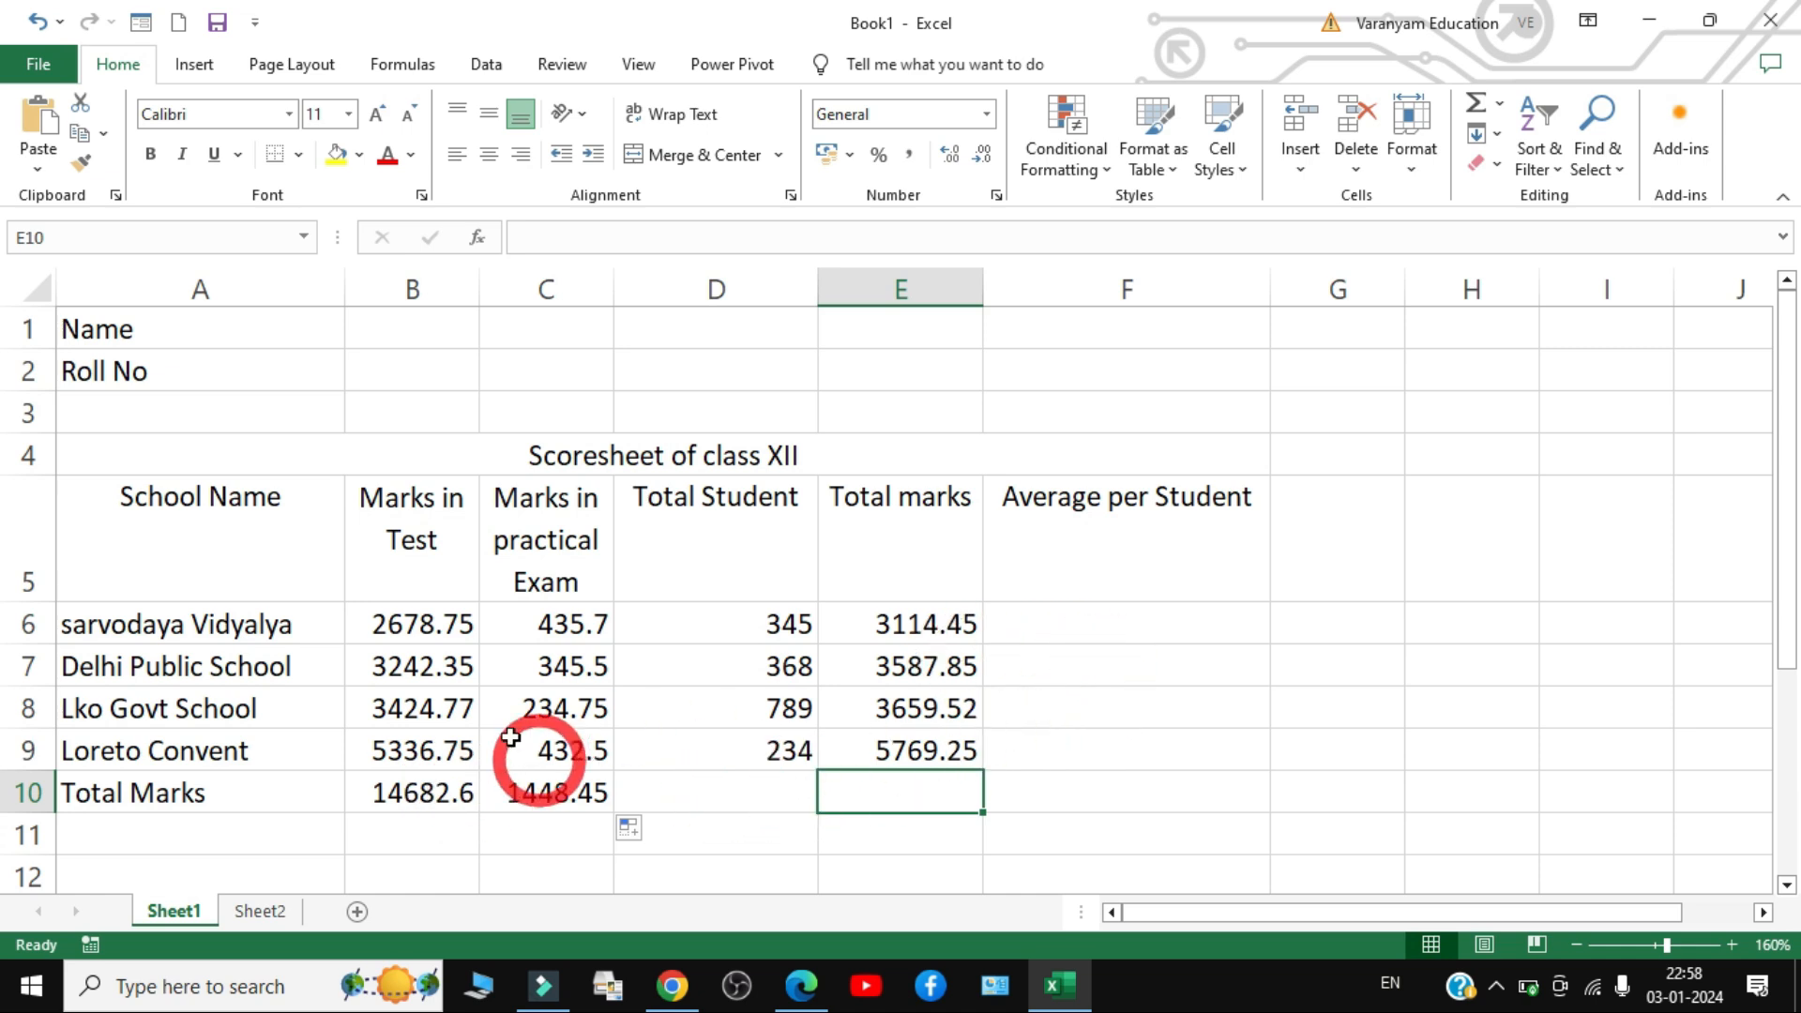
left_click(437, 799)
left_click_drag(545, 802, 856, 792)
left_click_drag(913, 622, 917, 755)
left_click(1093, 619)
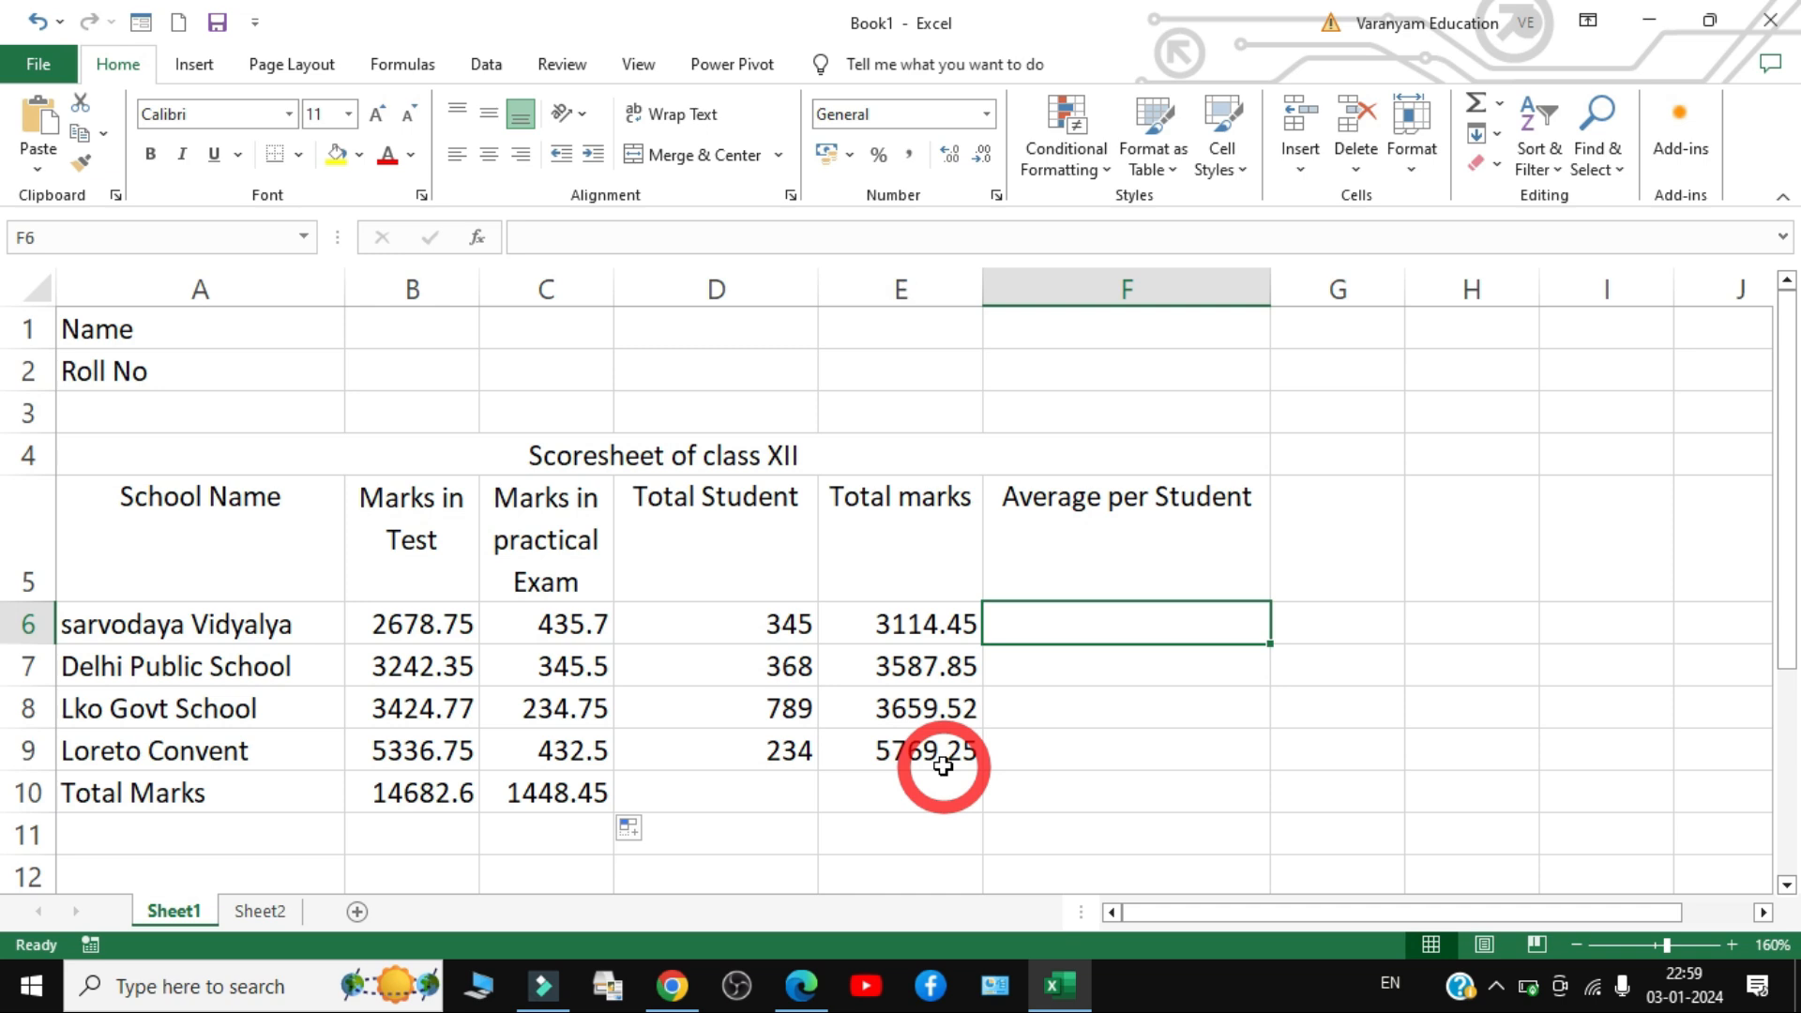
- Open the MOCK TEST PHC 3 PDF from the desktop and look through its two pages
left_click(1794, 985)
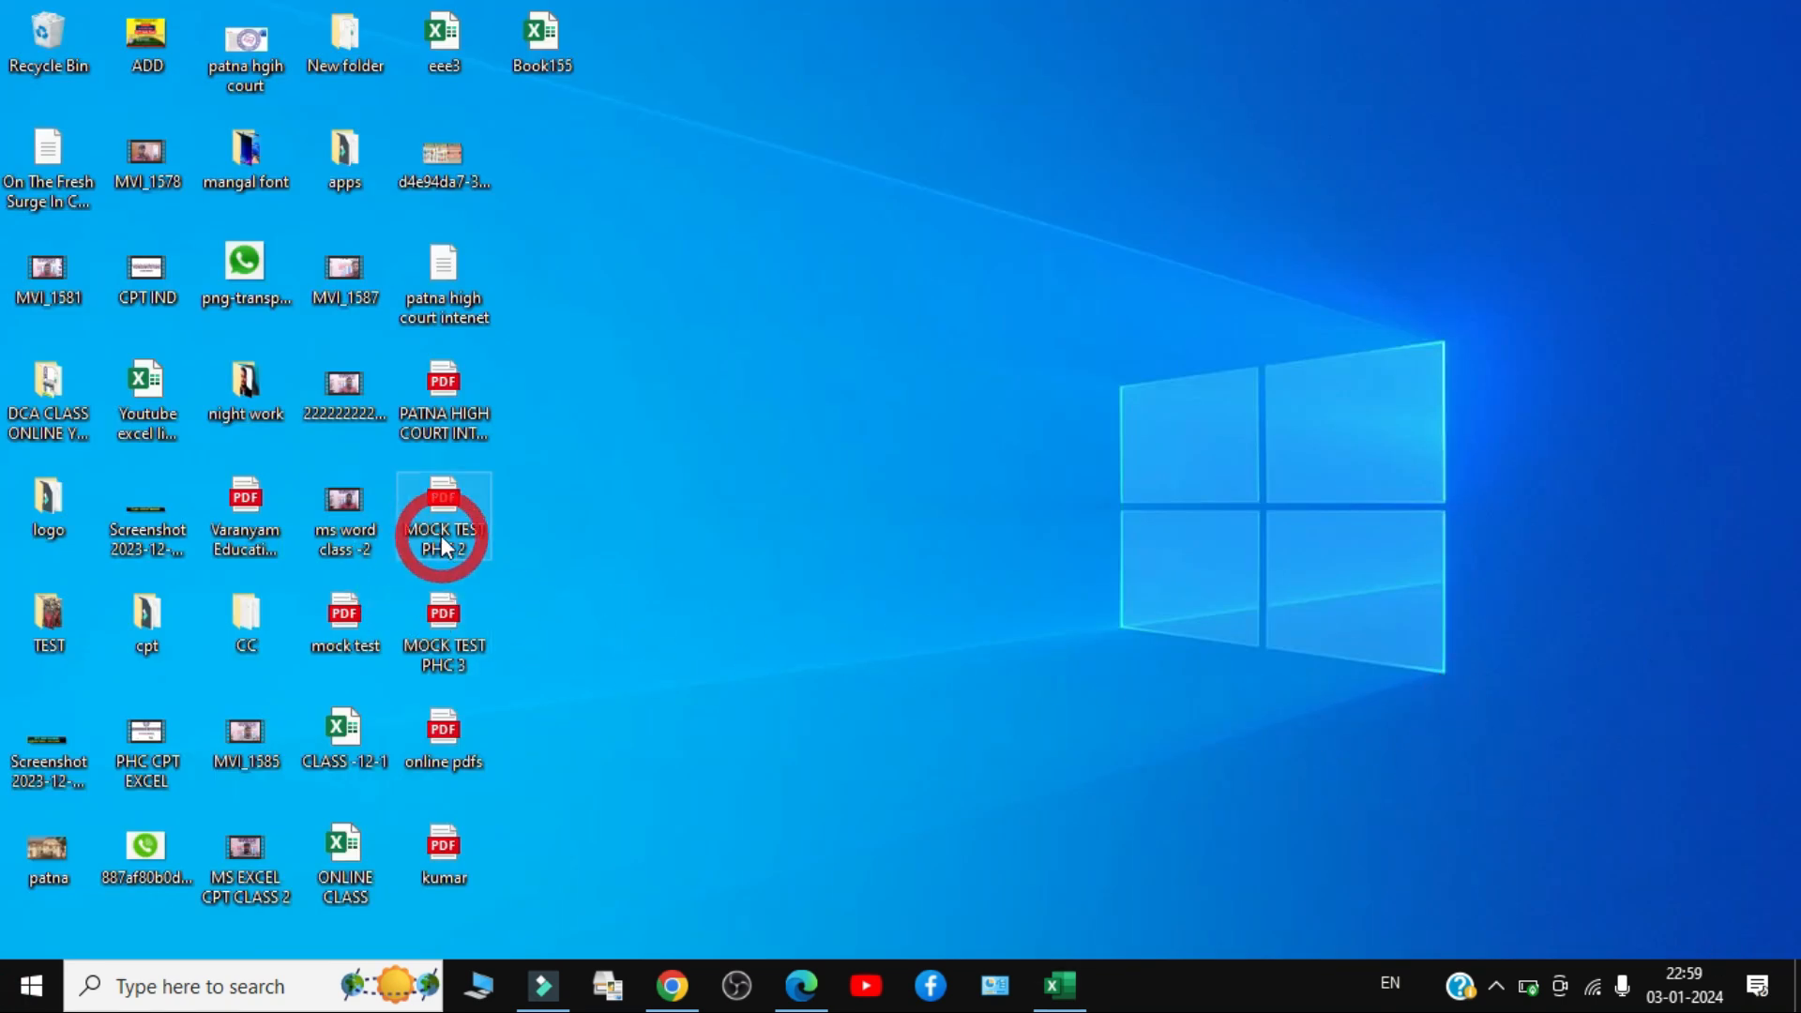
double_click(444, 619)
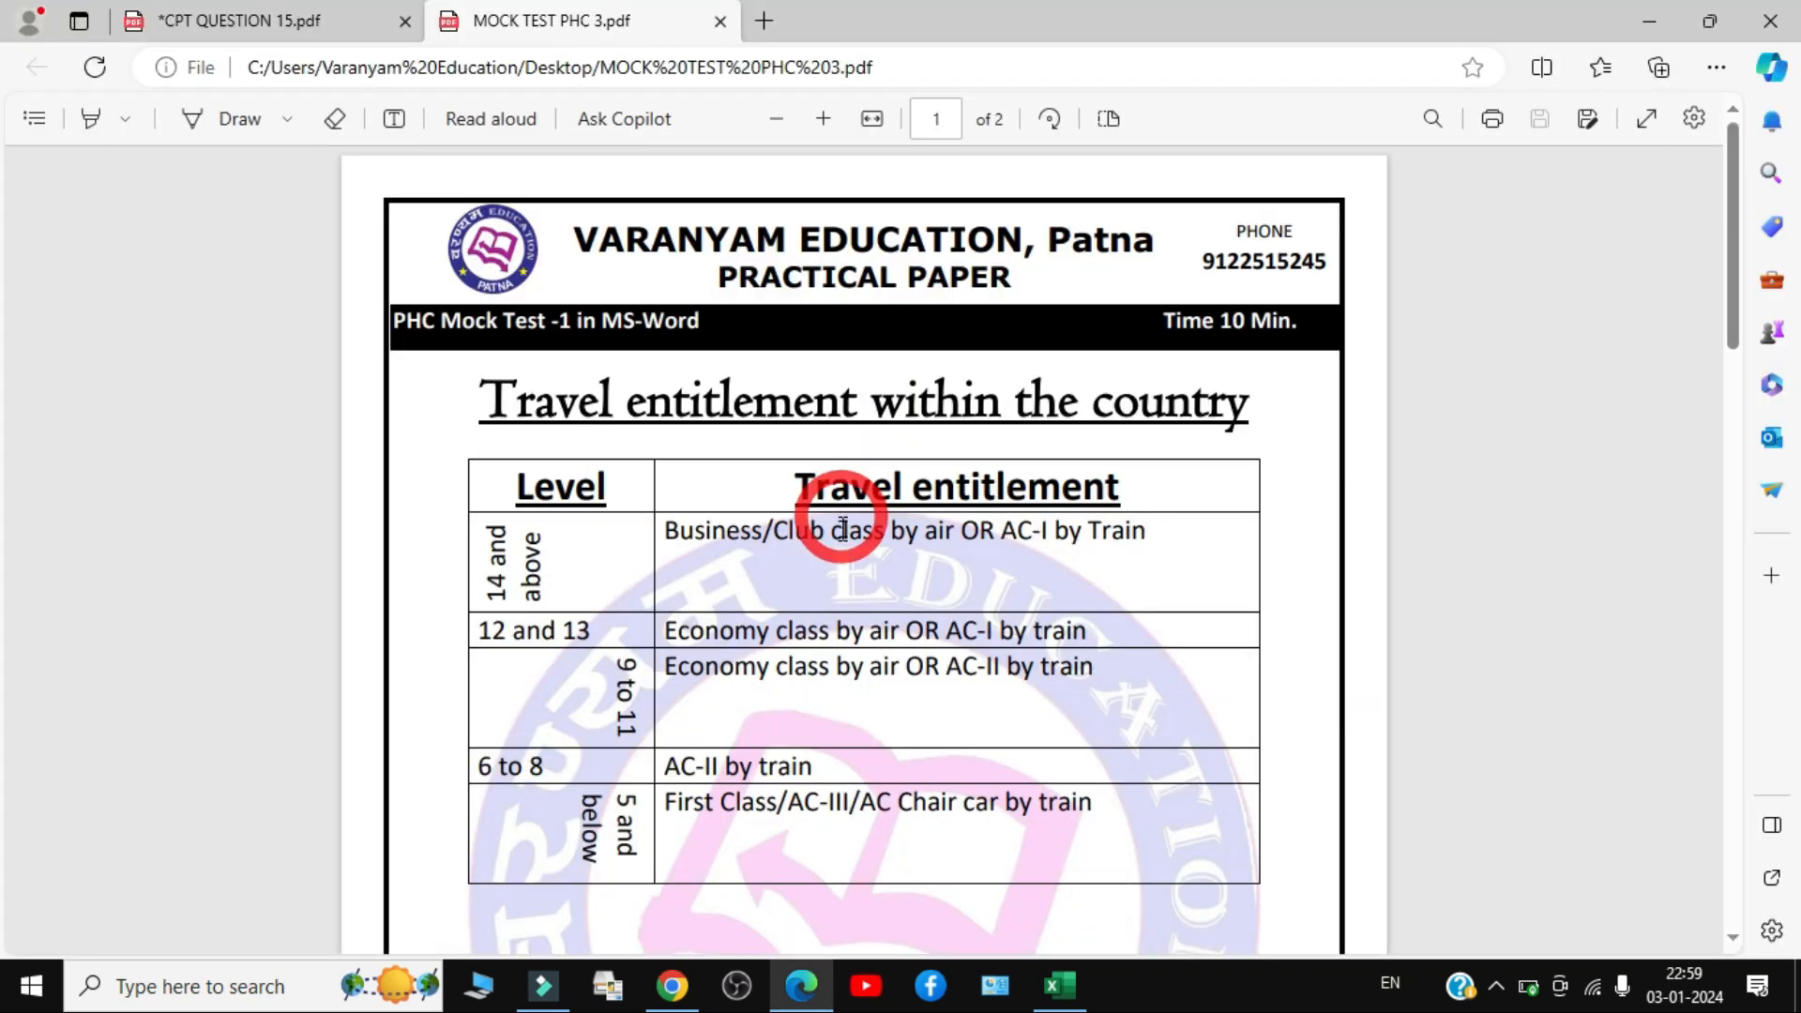
scroll(835, 554, "down", 10)
scroll(841, 572, "down", 5)
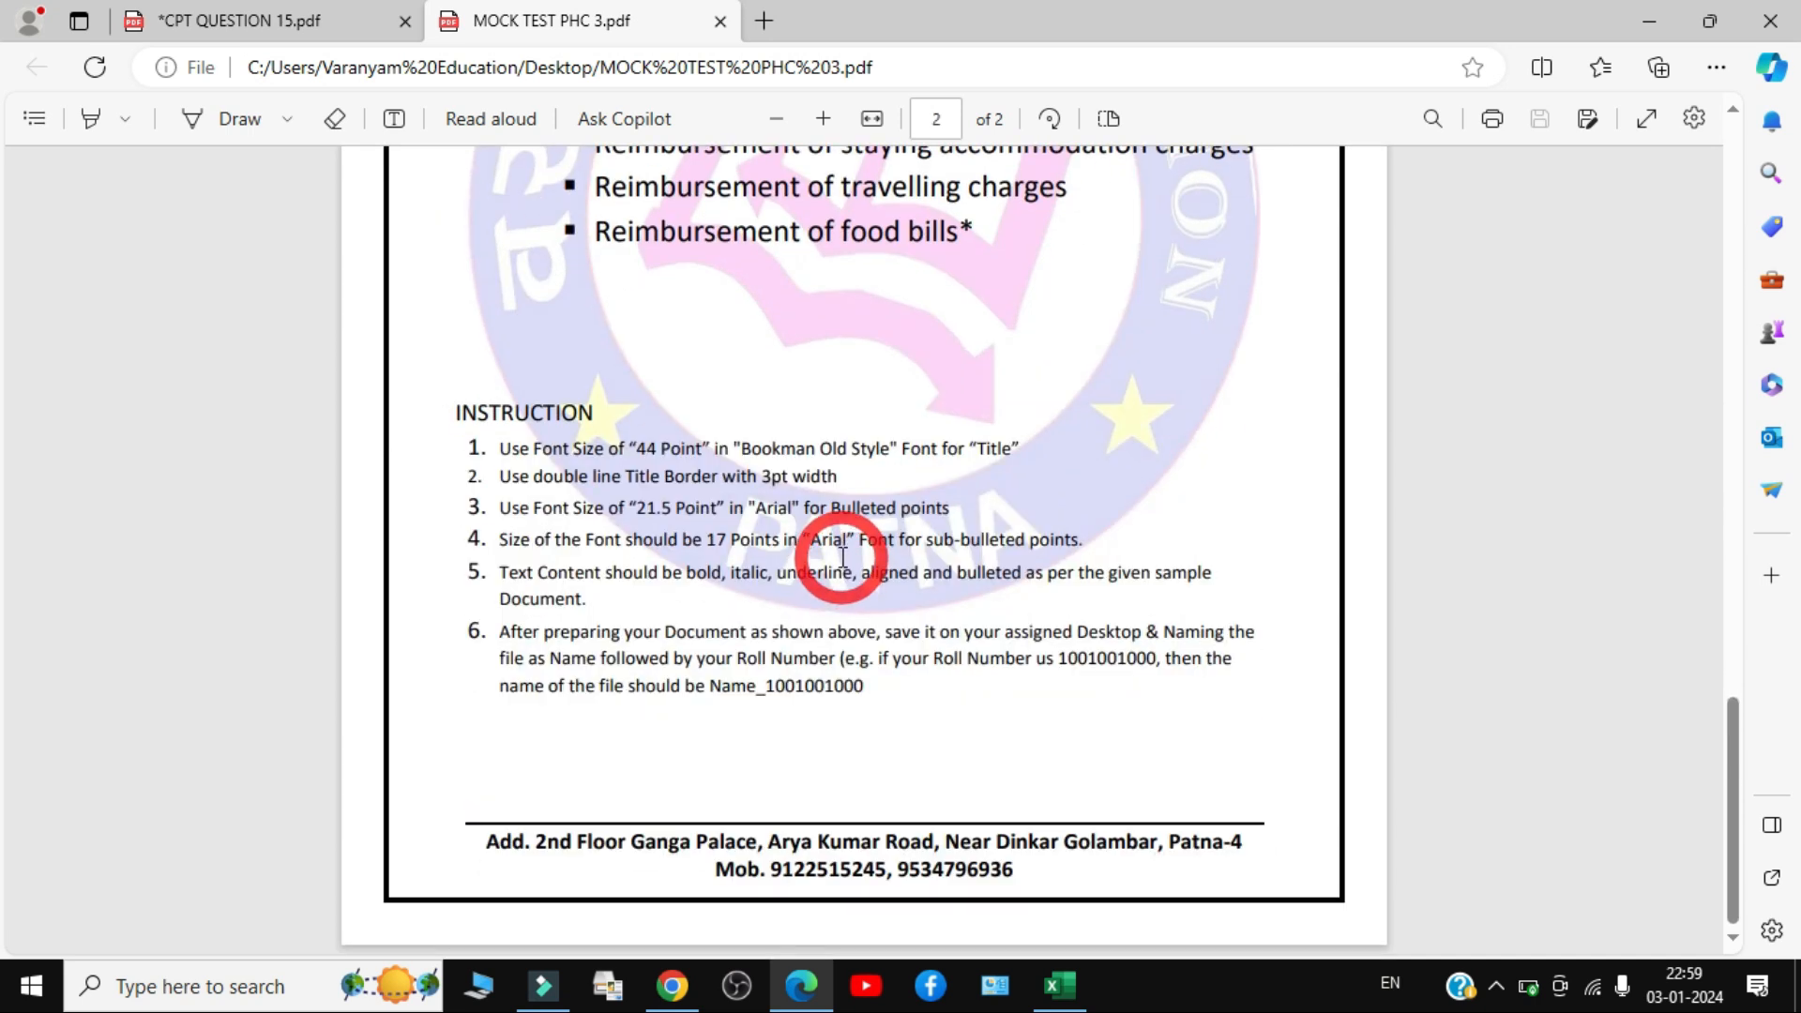
scroll(894, 556, "up", 2)
scroll(873, 624, "up", 12)
middle_click(869, 631)
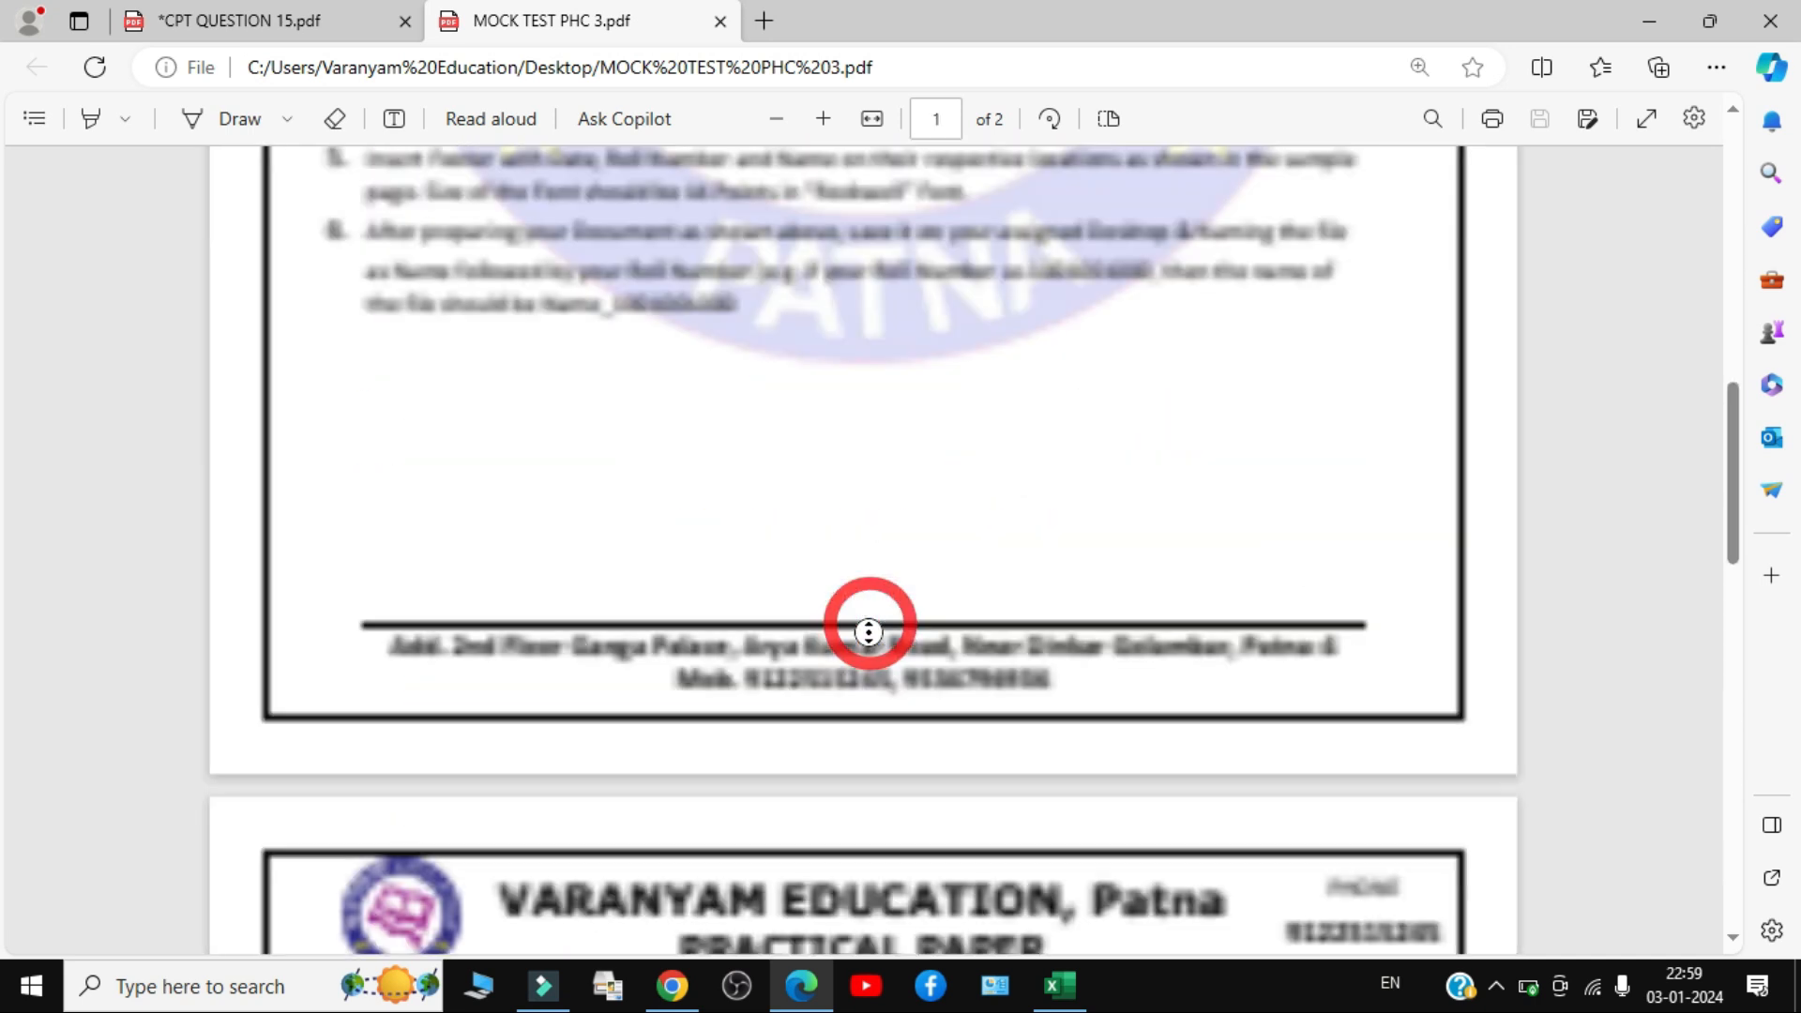
- Highlight instruction 5 about text content formatting in yellow on page 2 of the mock test
scroll(871, 687, "down", 18)
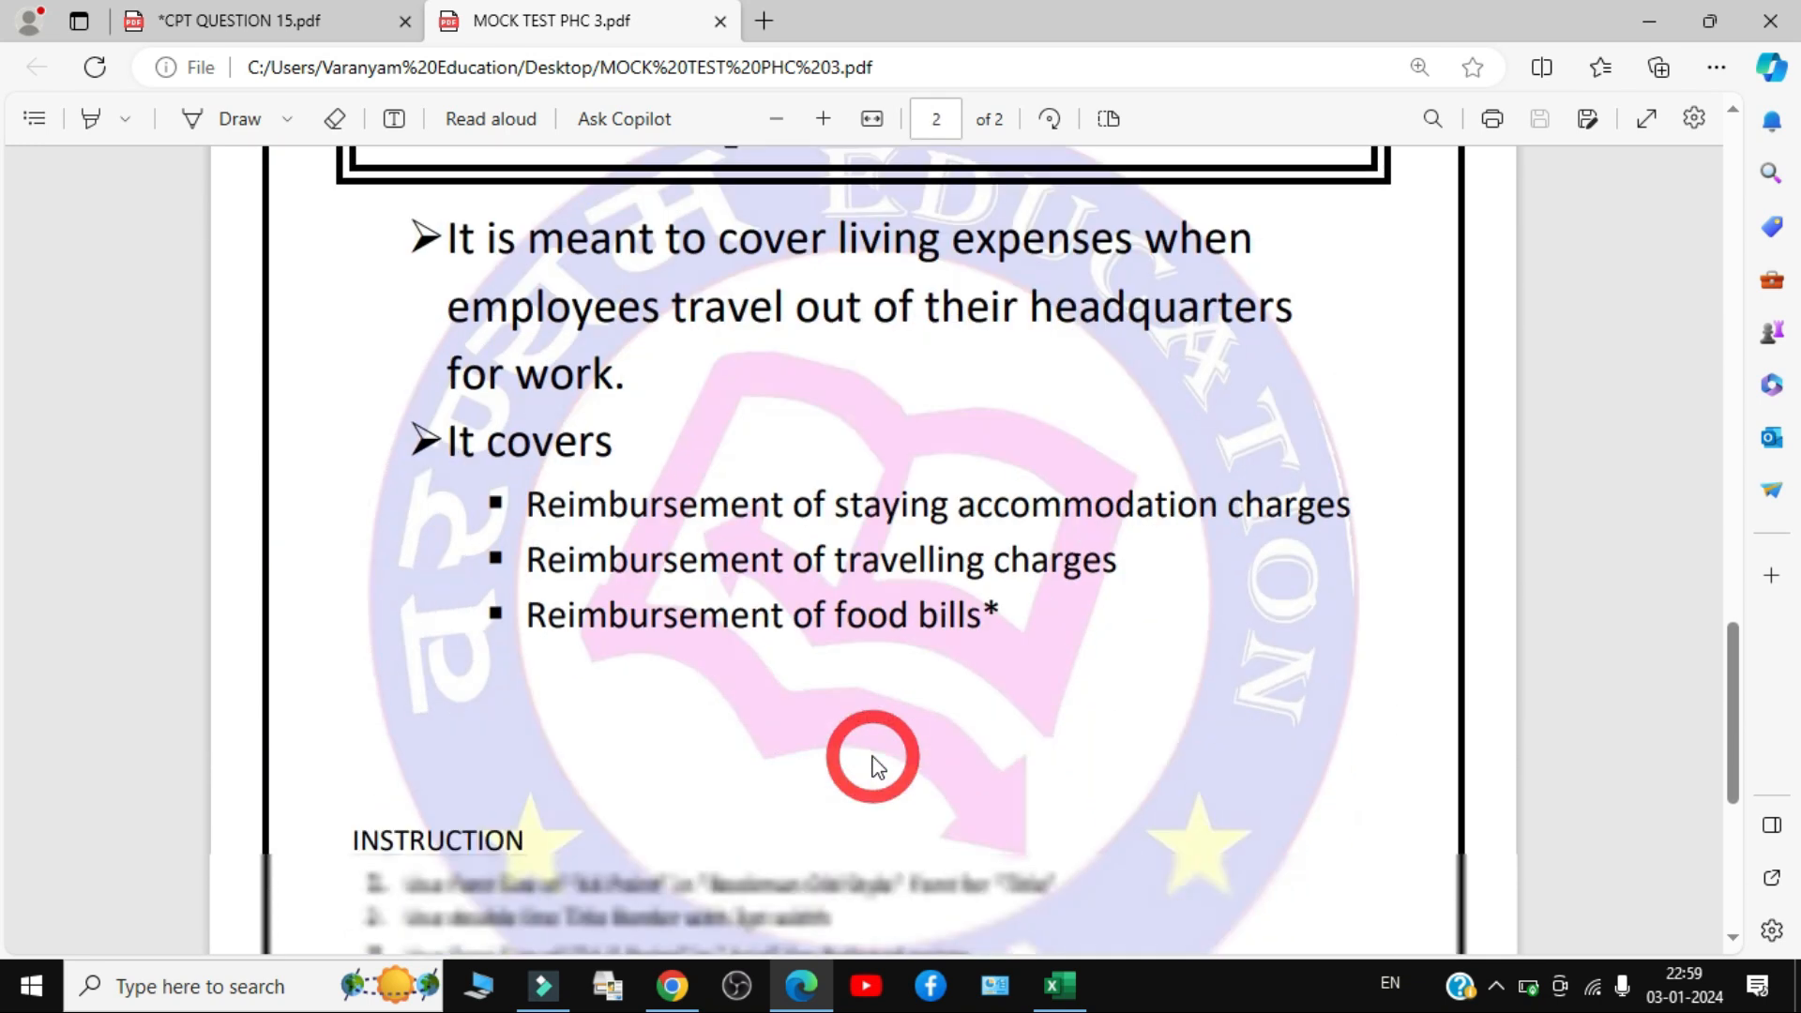
middle_click(875, 758)
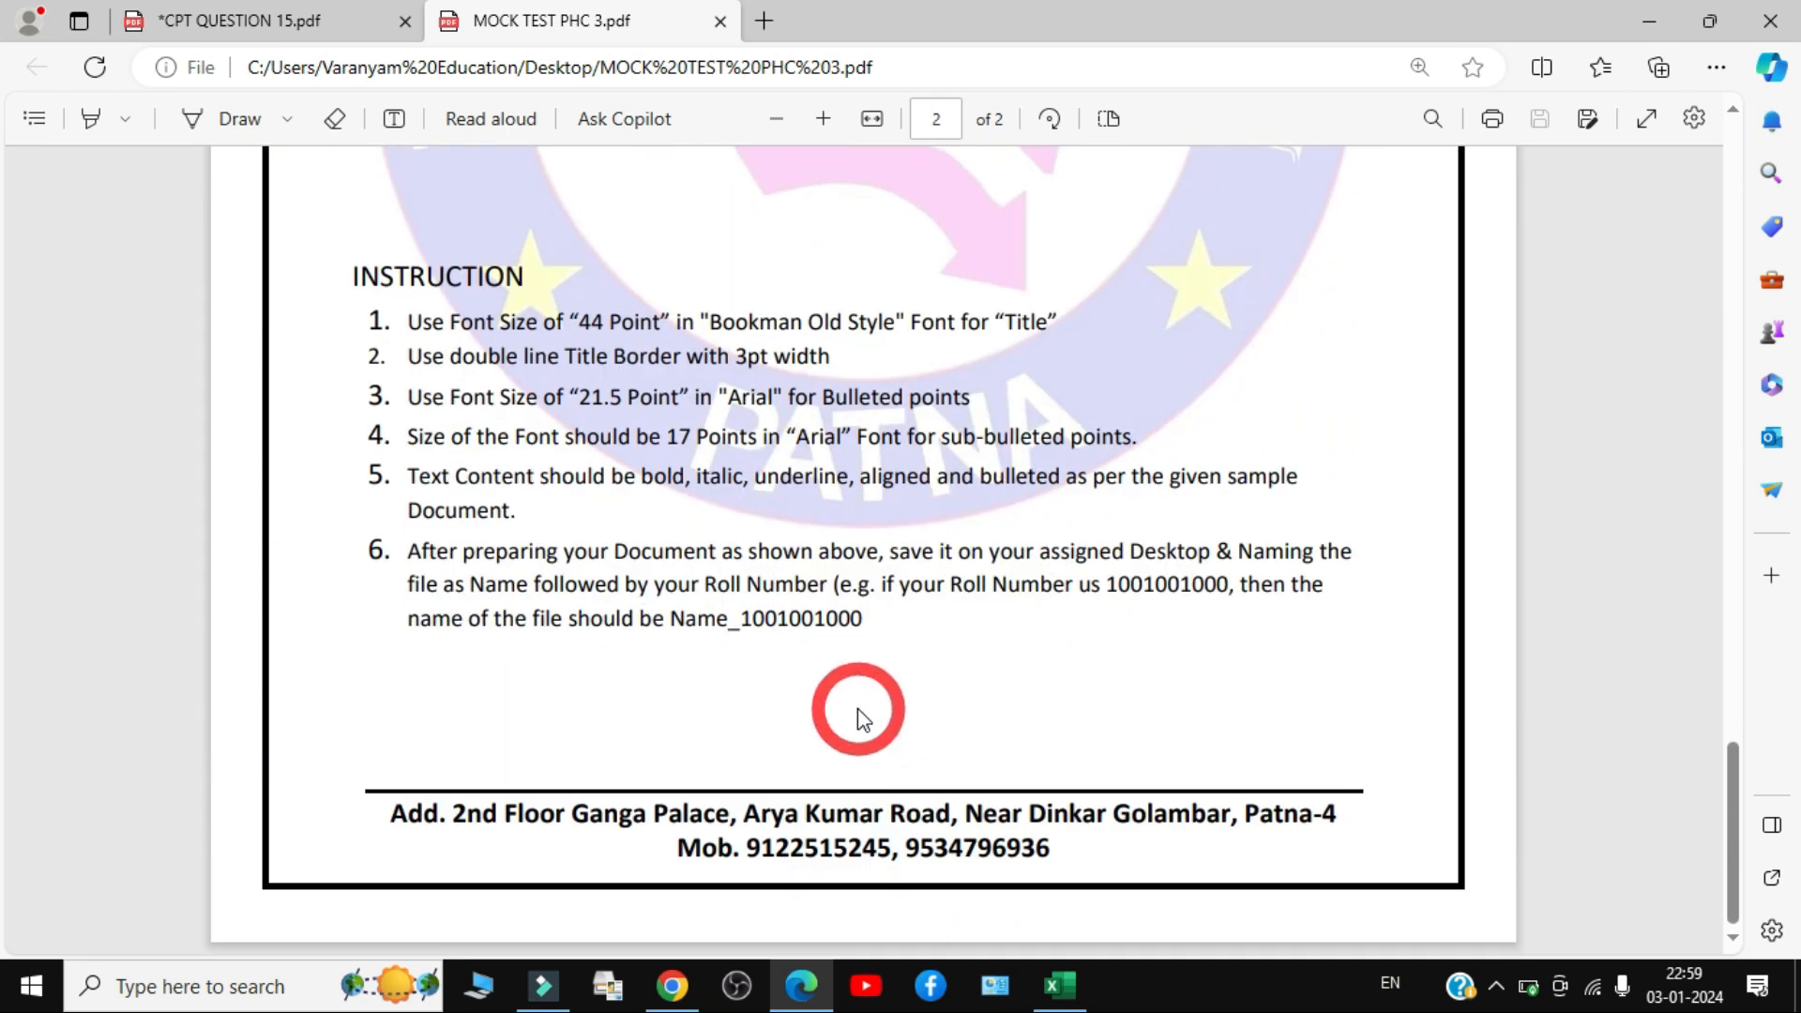
scroll(814, 581, "up", 1)
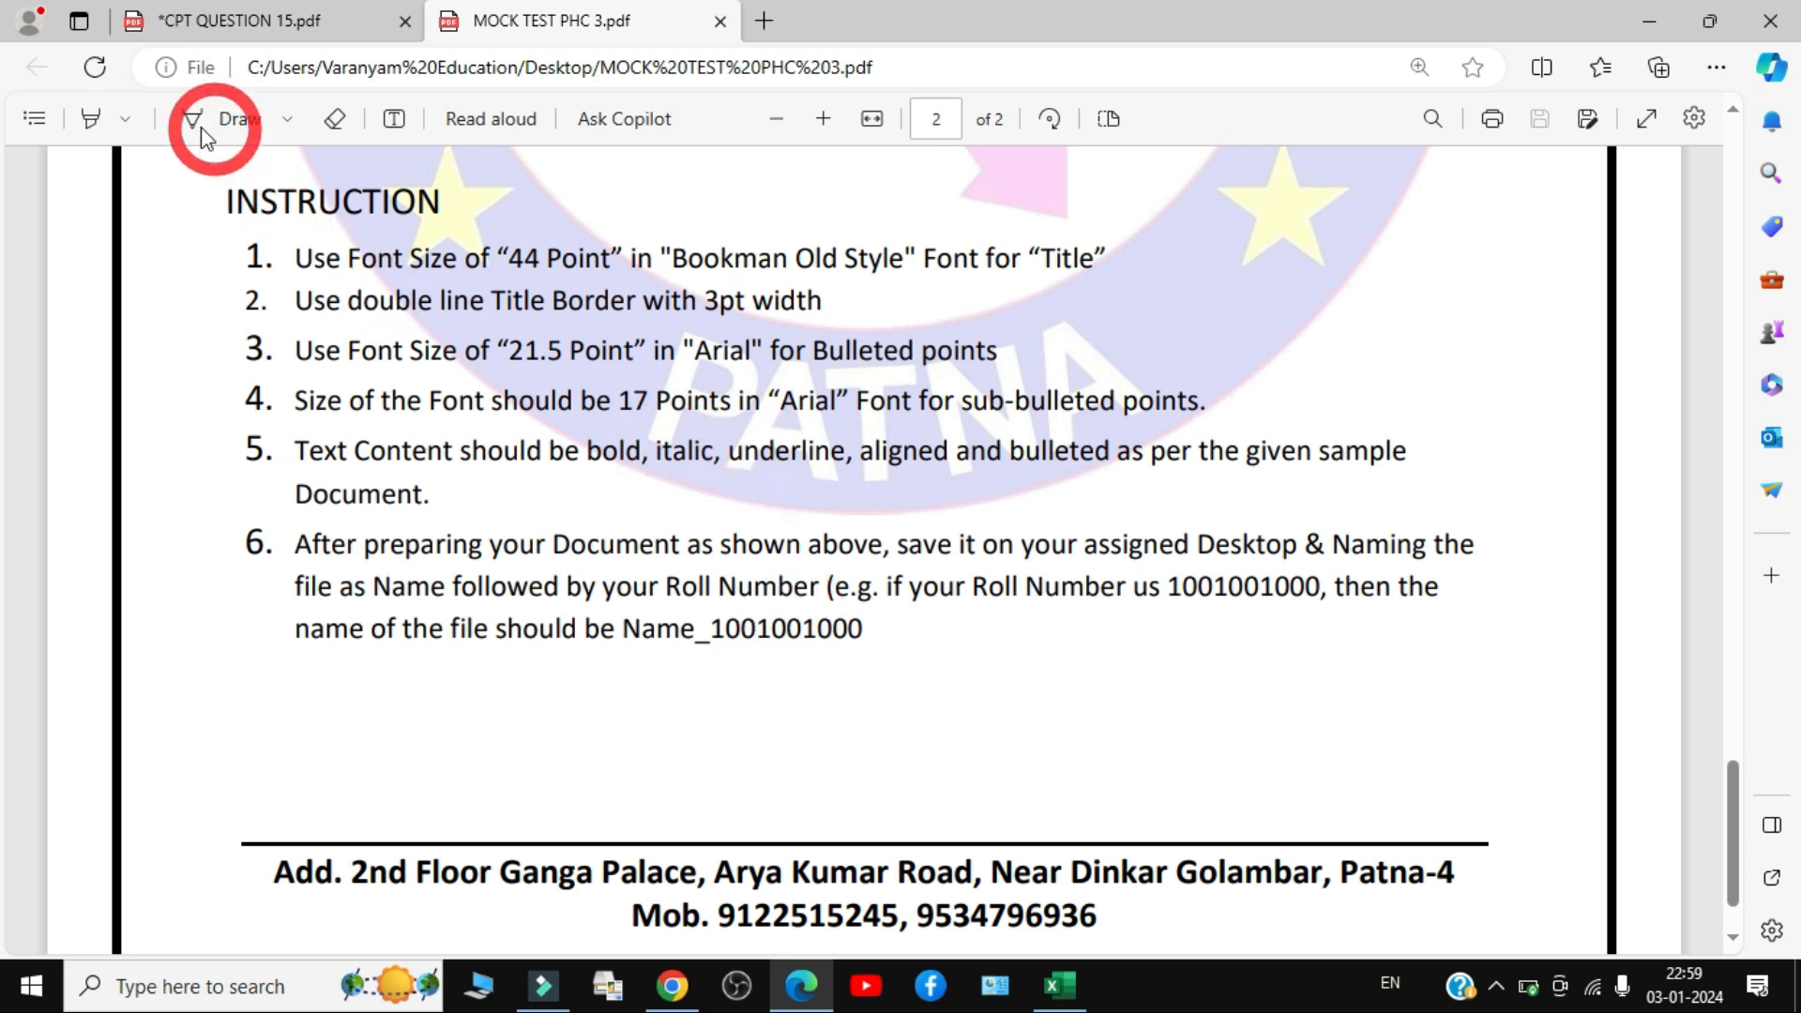
left_click(91, 120)
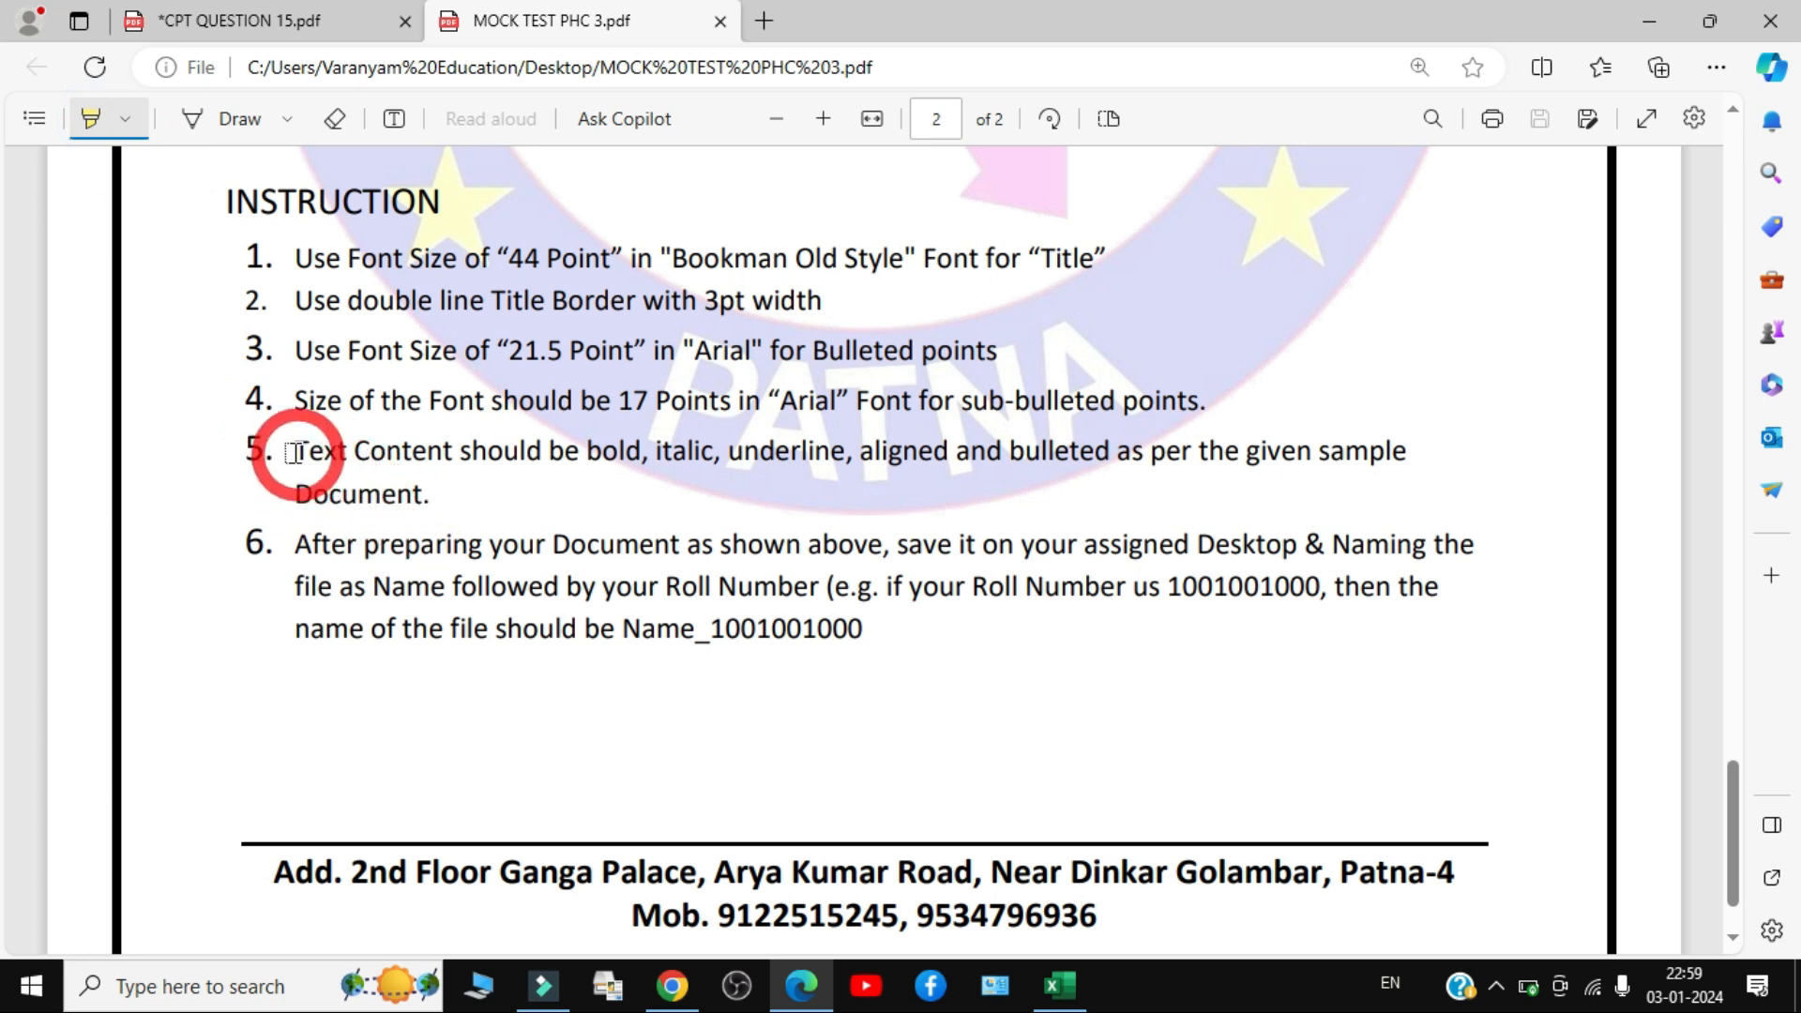
left_click_drag(292, 453, 429, 495)
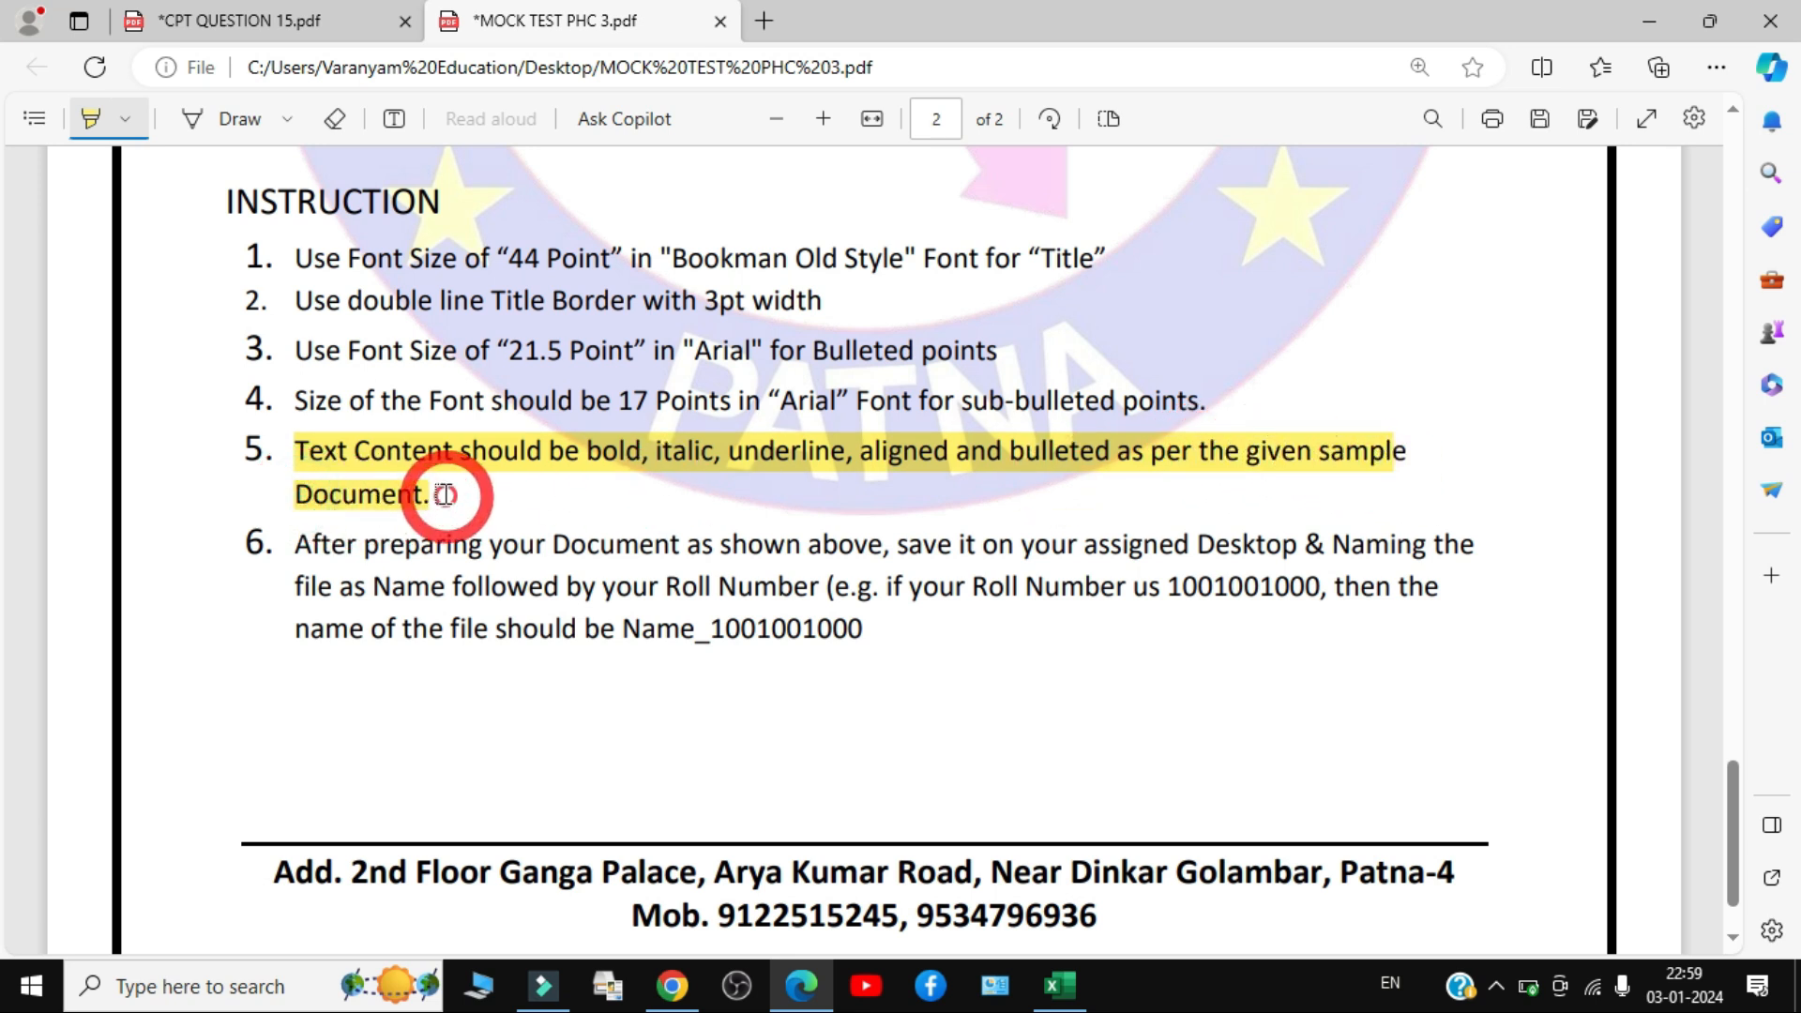
- Review the class XII scoresheet in CPT QUESTION 15.pdf with the highlighter turned off, and return to the Book1 workbook in Excel
left_click(267, 20)
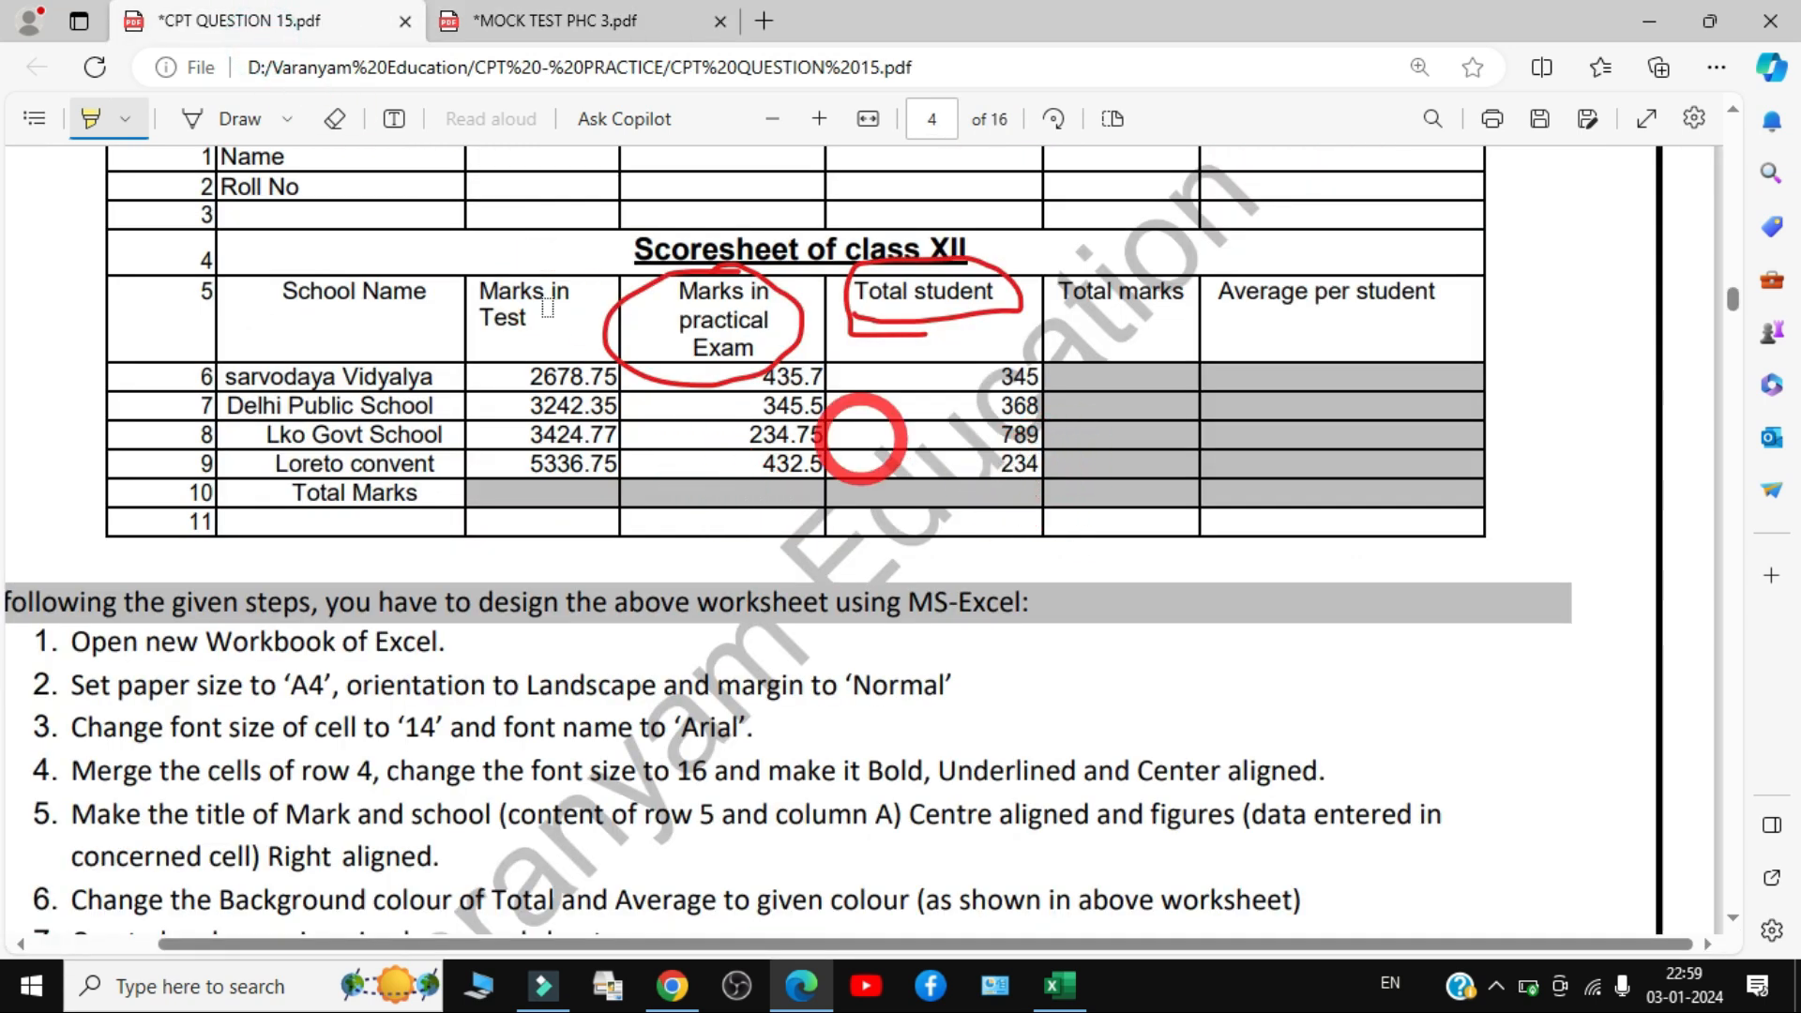
left_click(90, 118)
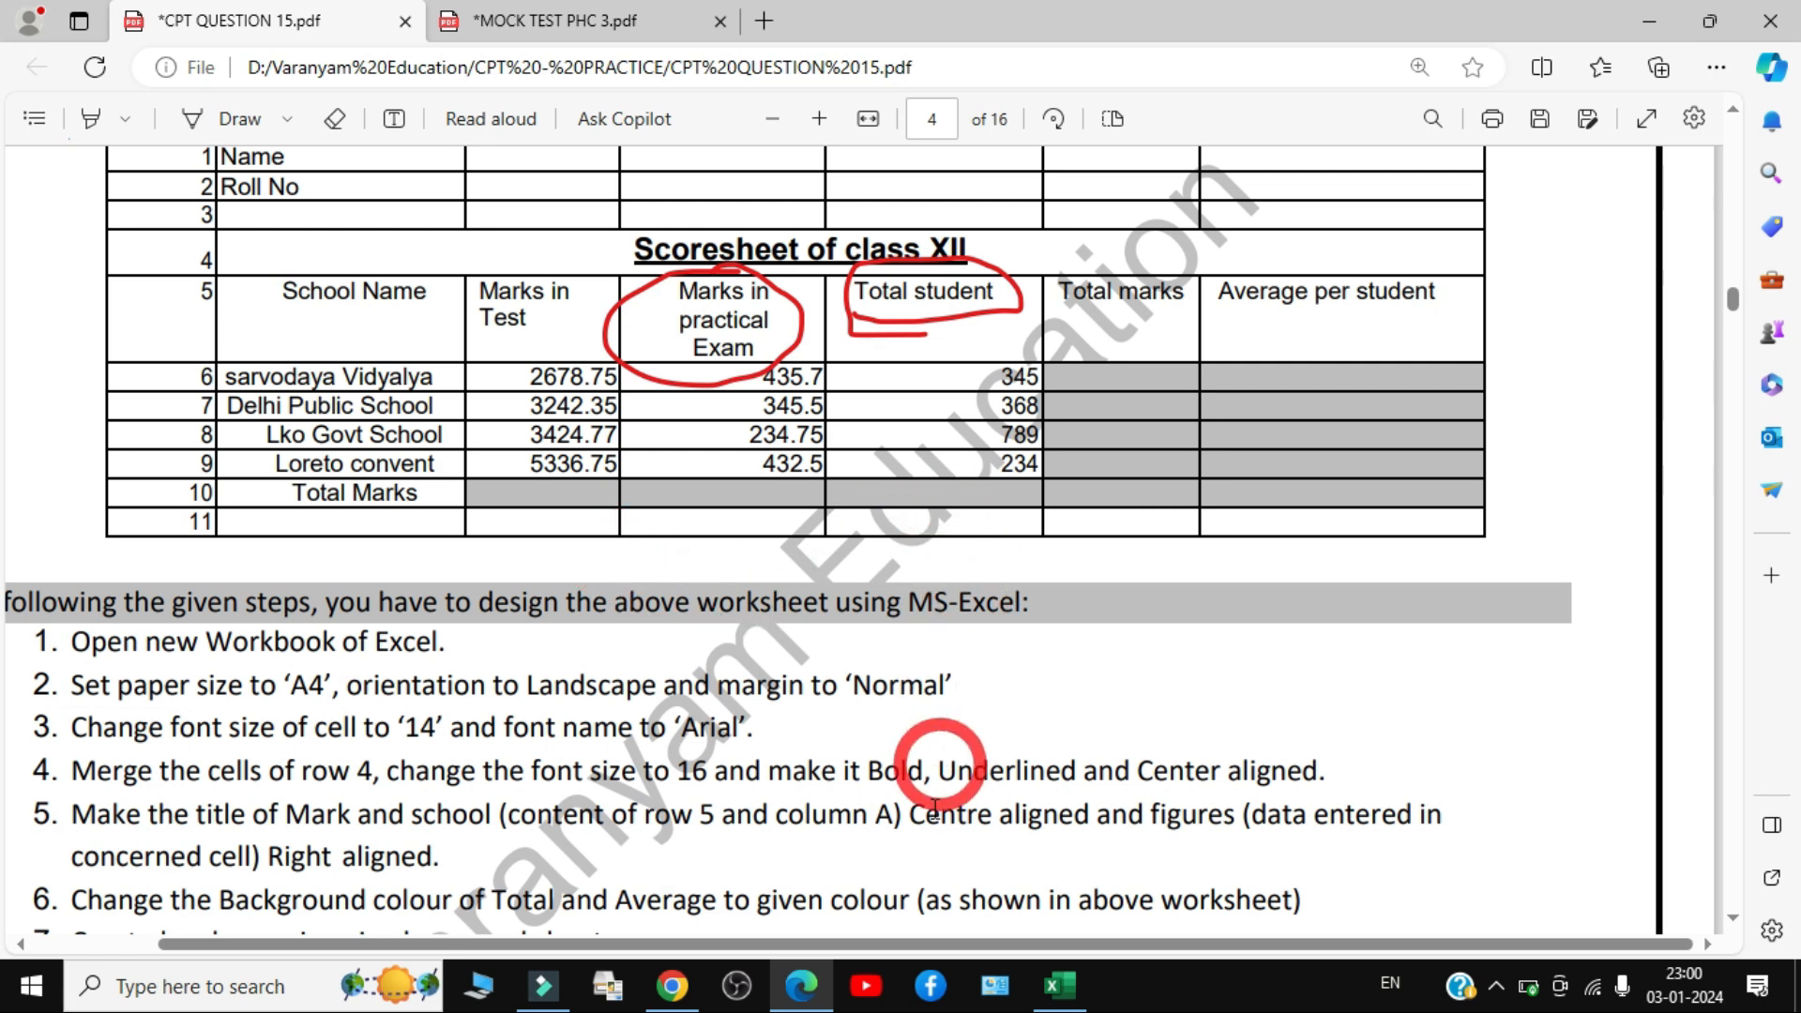
mouse_move(1058, 980)
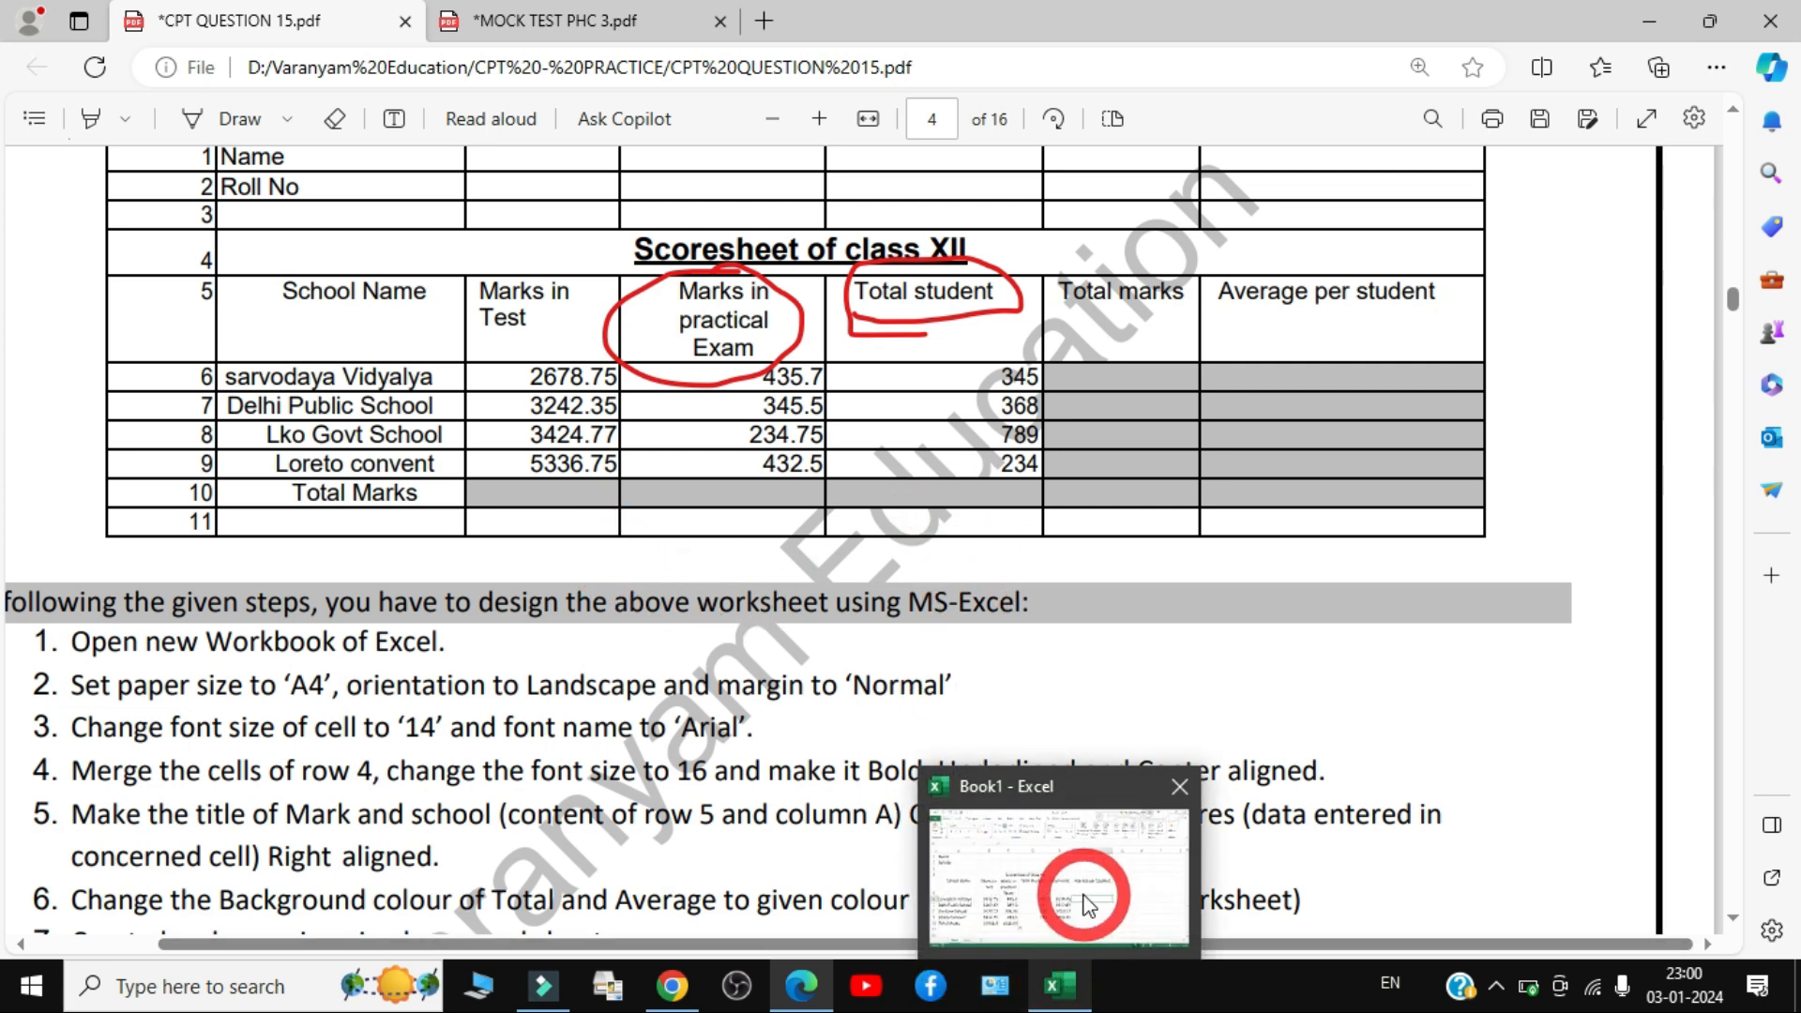
left_click(1086, 905)
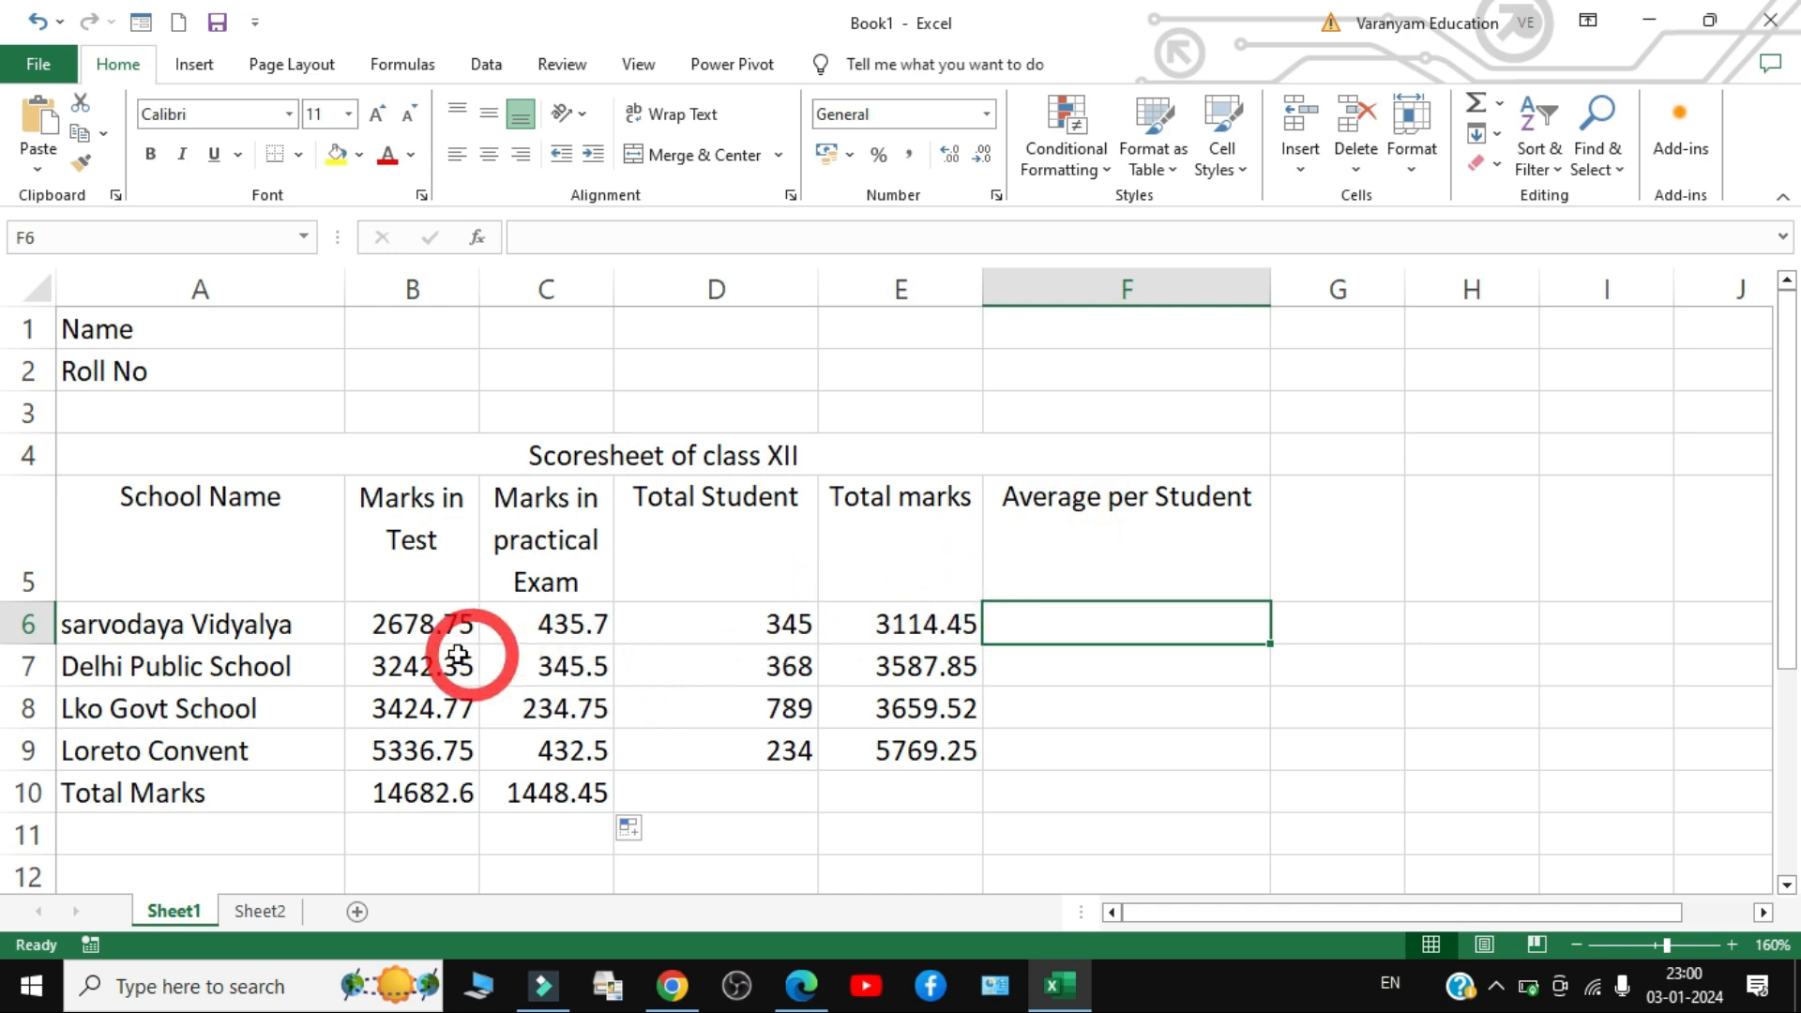
- Inspect the first school's test marks, practical exam marks and total marks formula in row 6
left_click(407, 628)
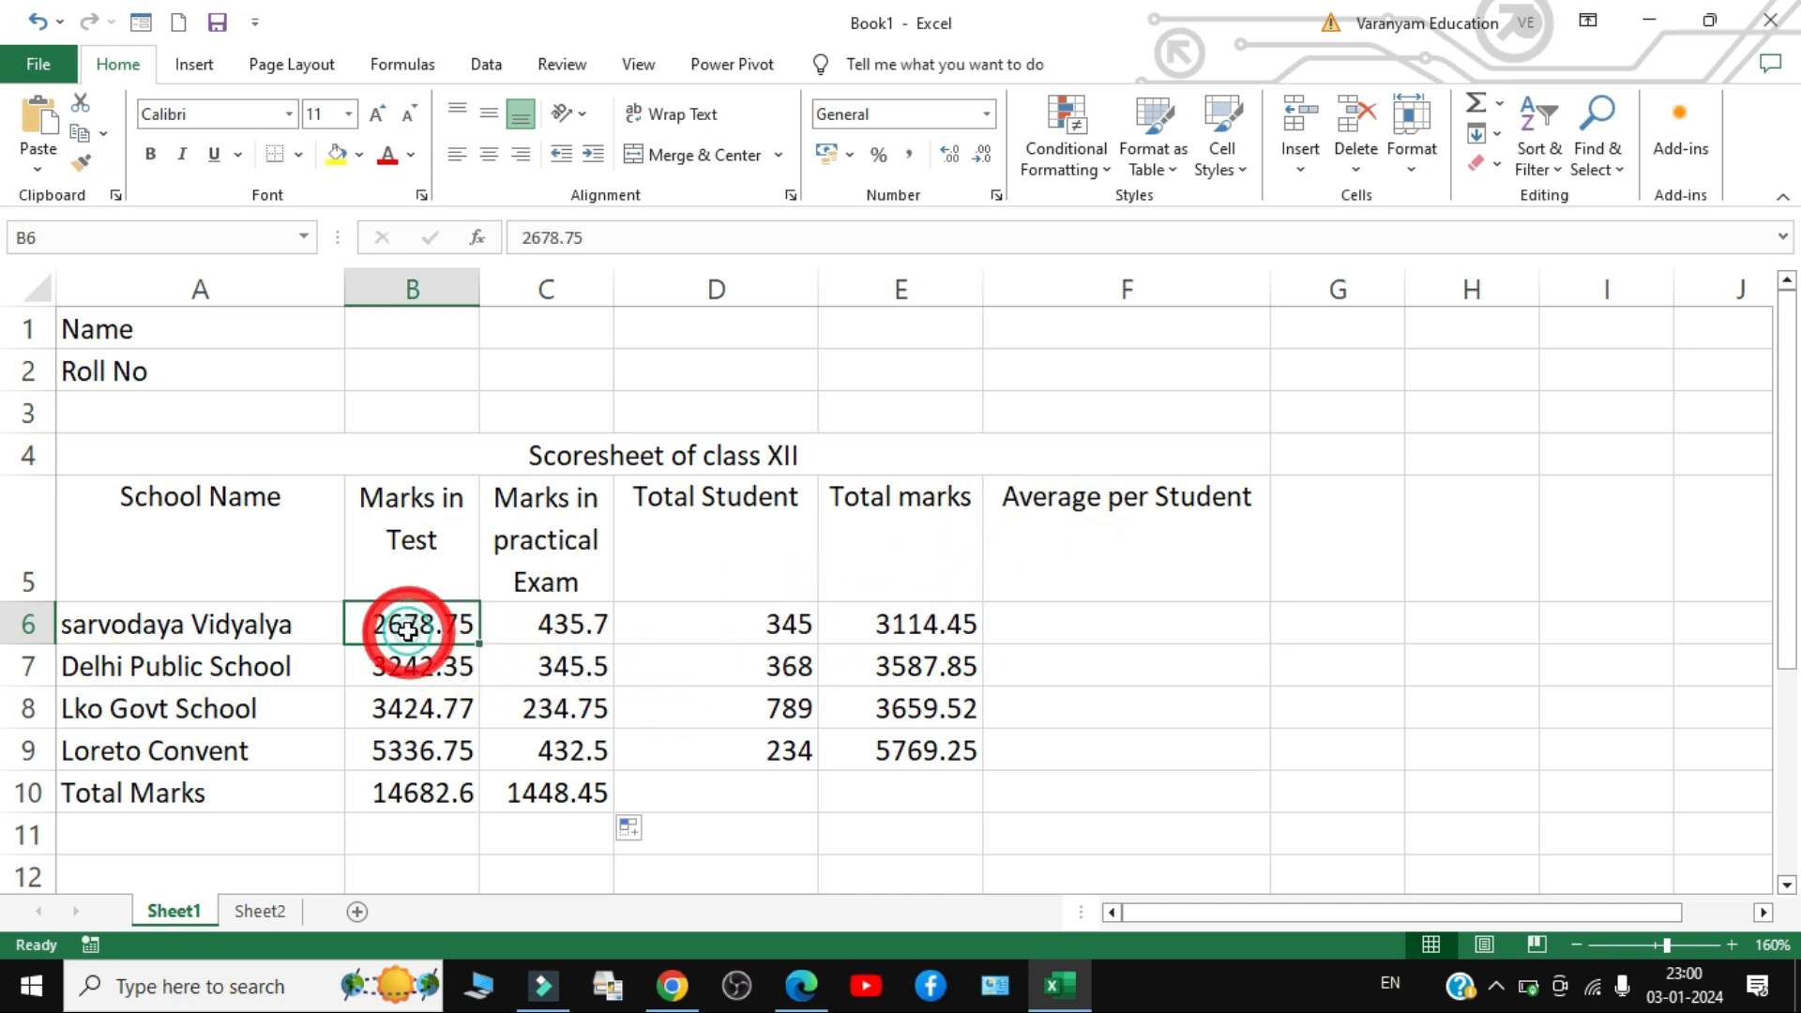
left_click(576, 634)
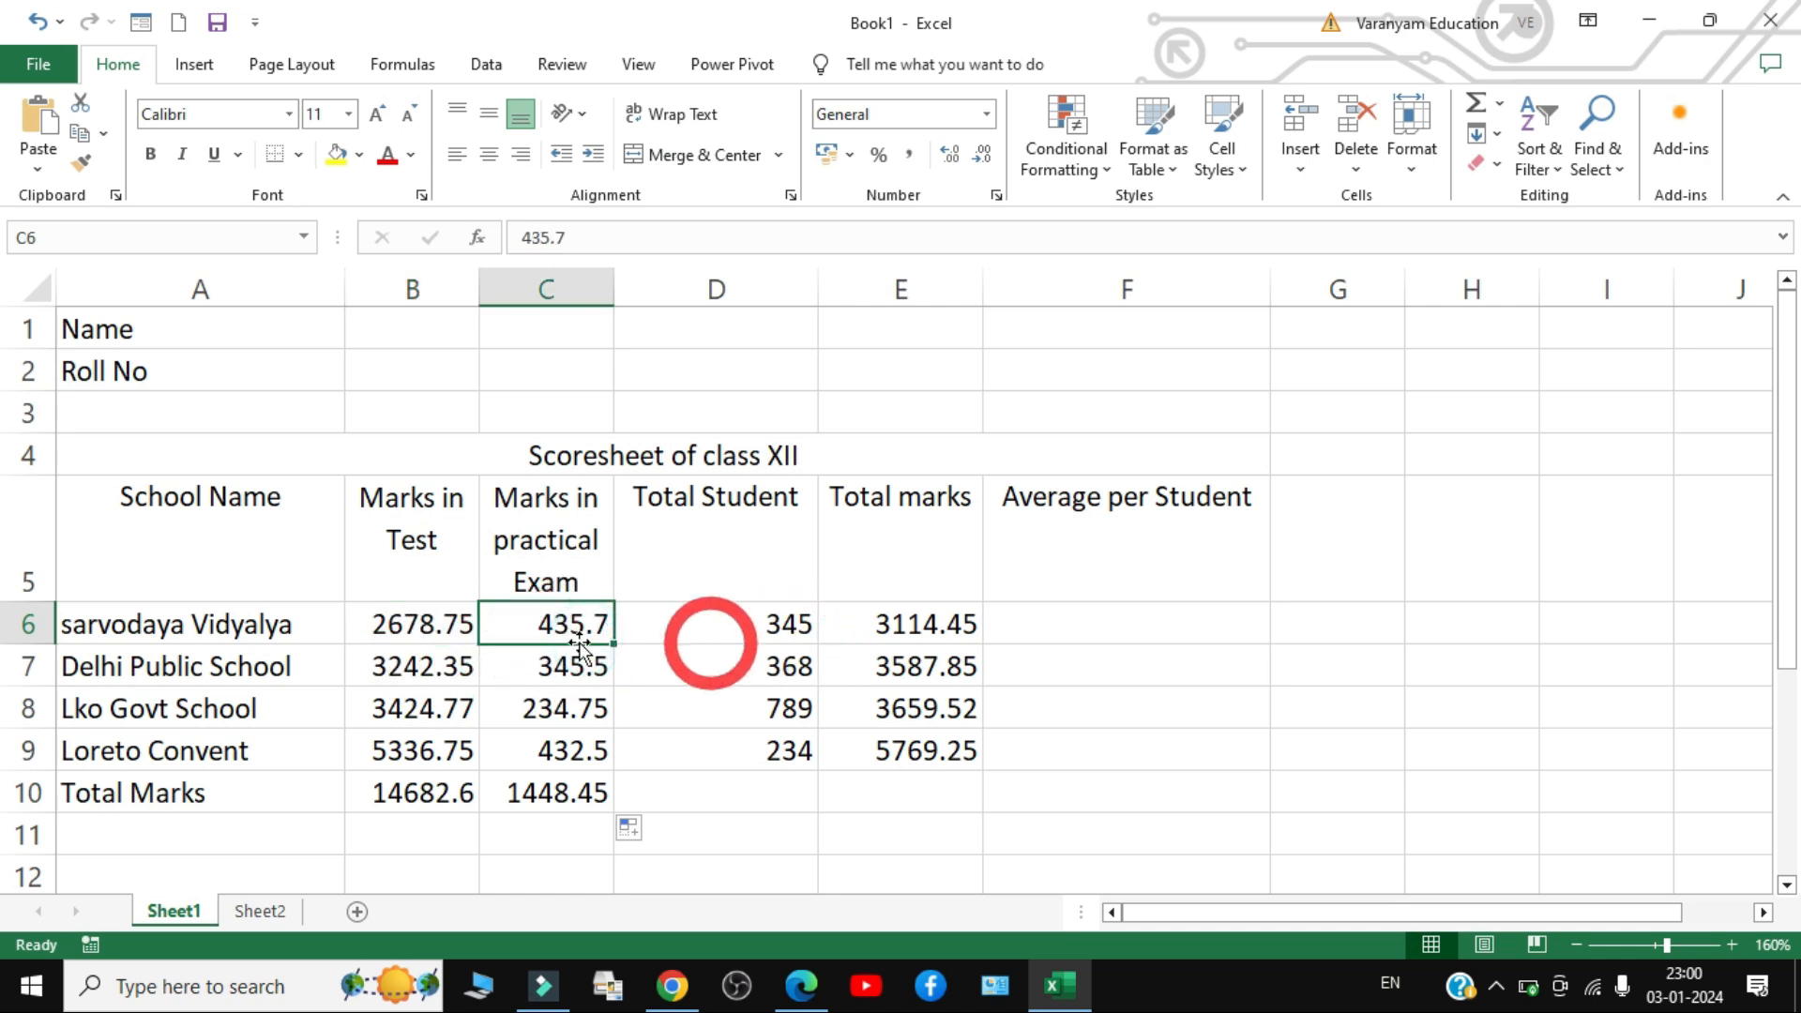
left_click(418, 631)
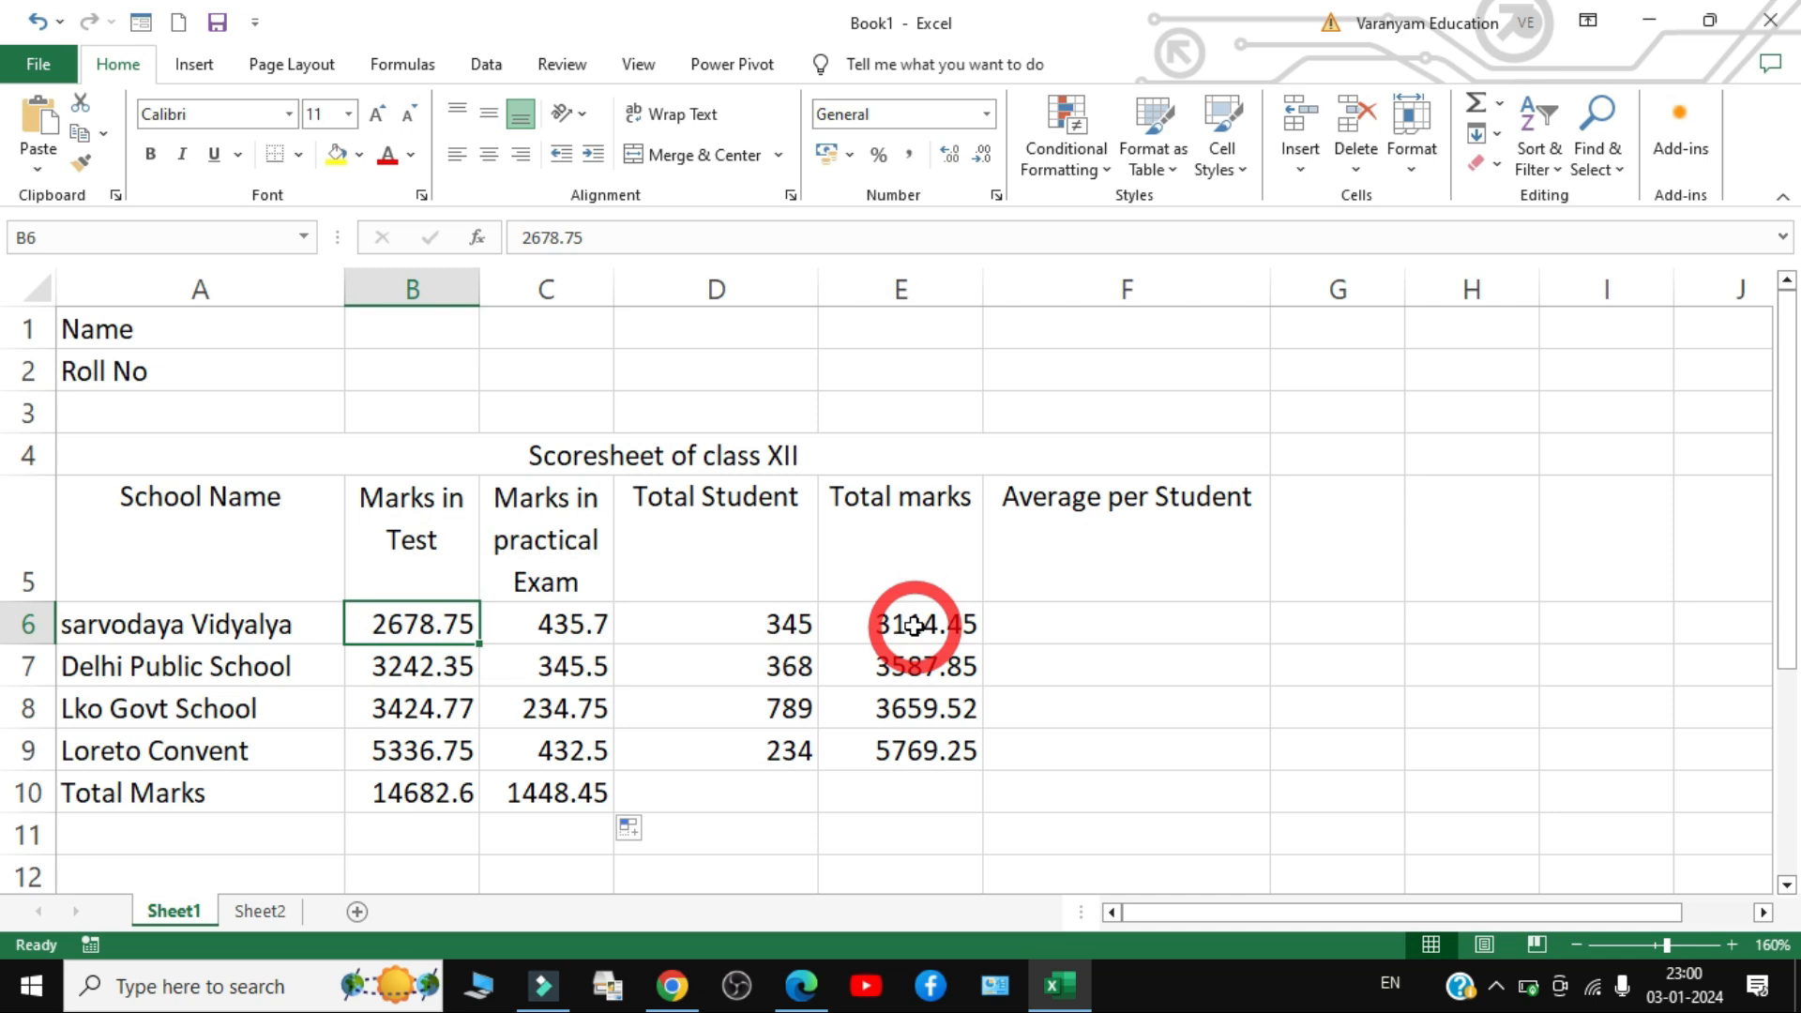
left_click(914, 626)
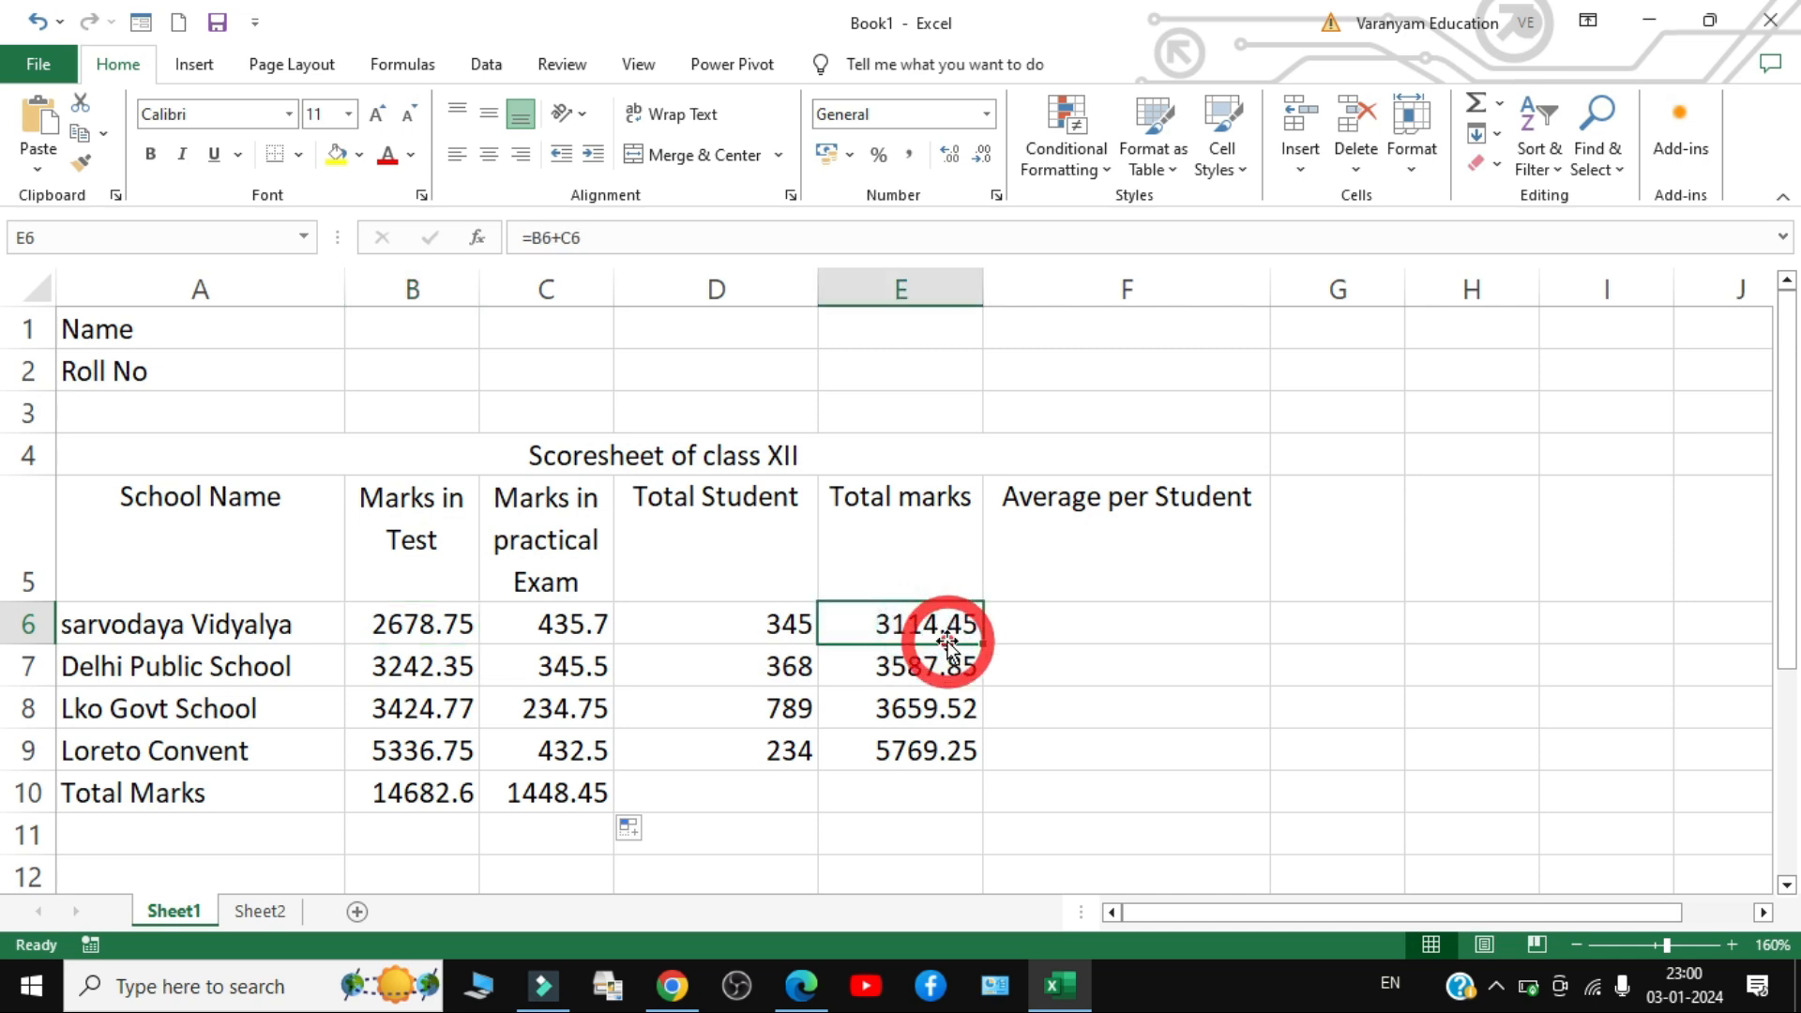
- Calculate the first school's average per student in F6 with the formula =E6/D6
left_click(1049, 619)
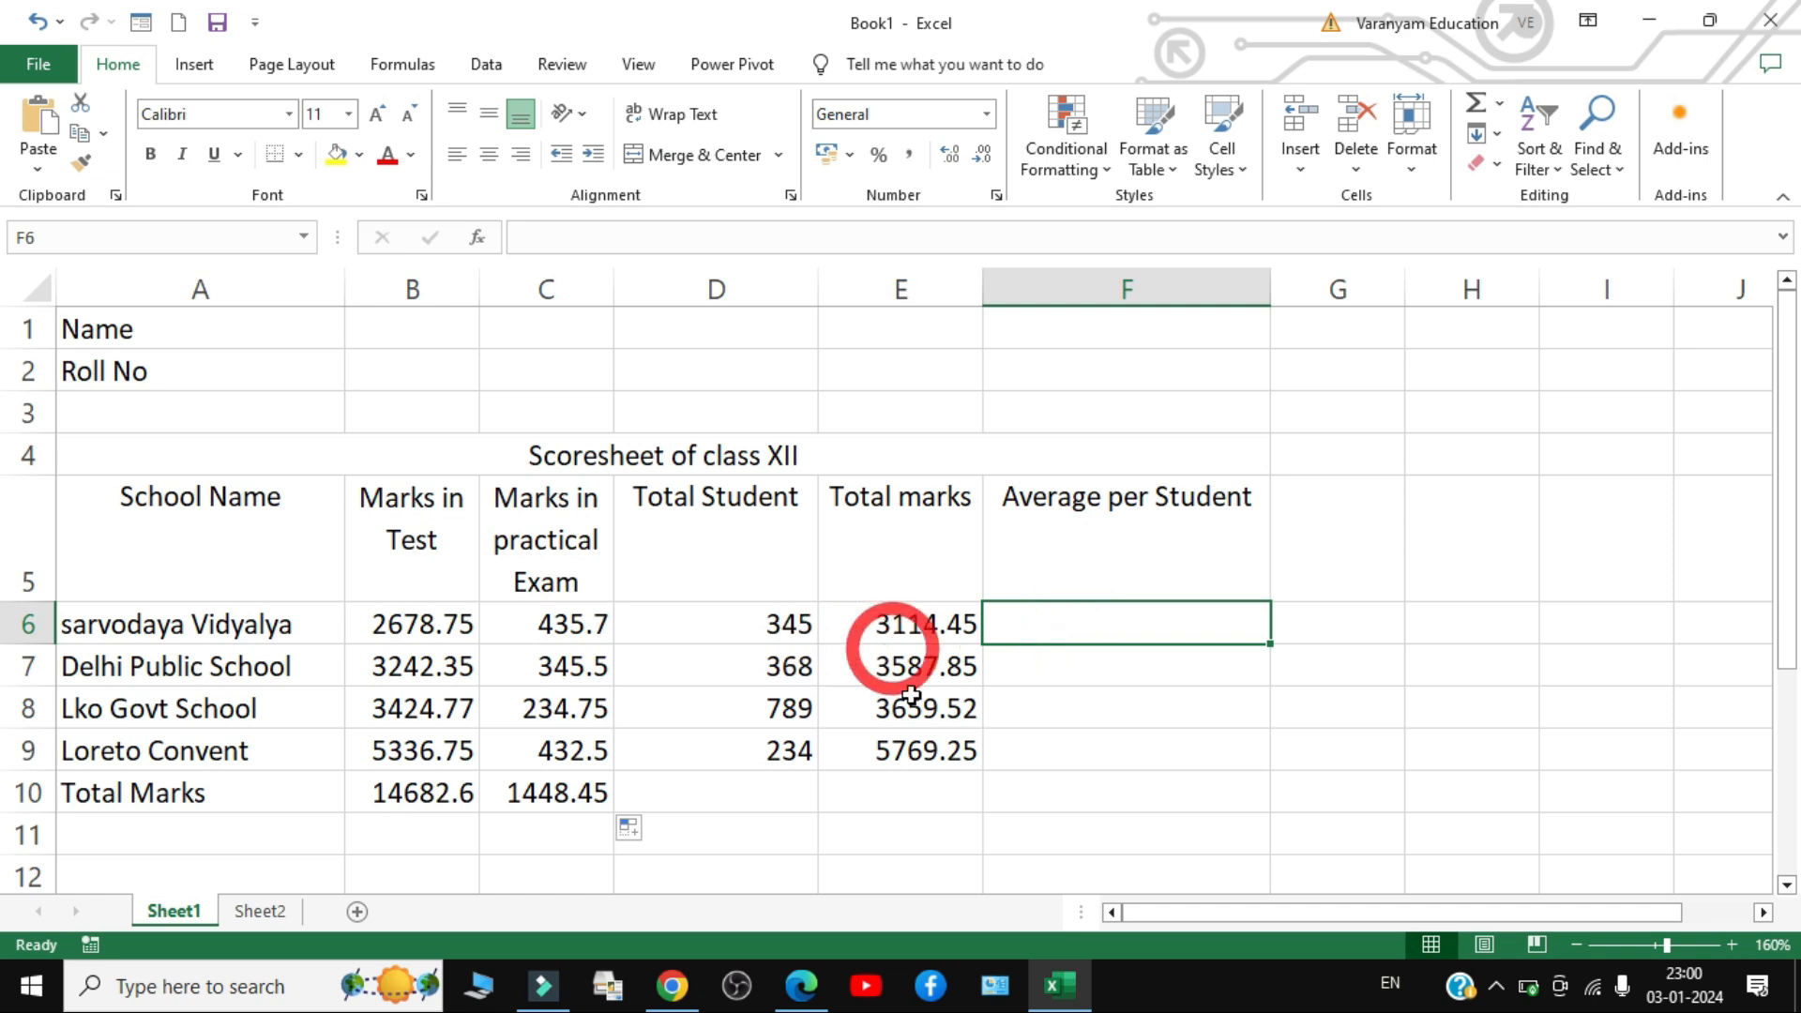
type("=")
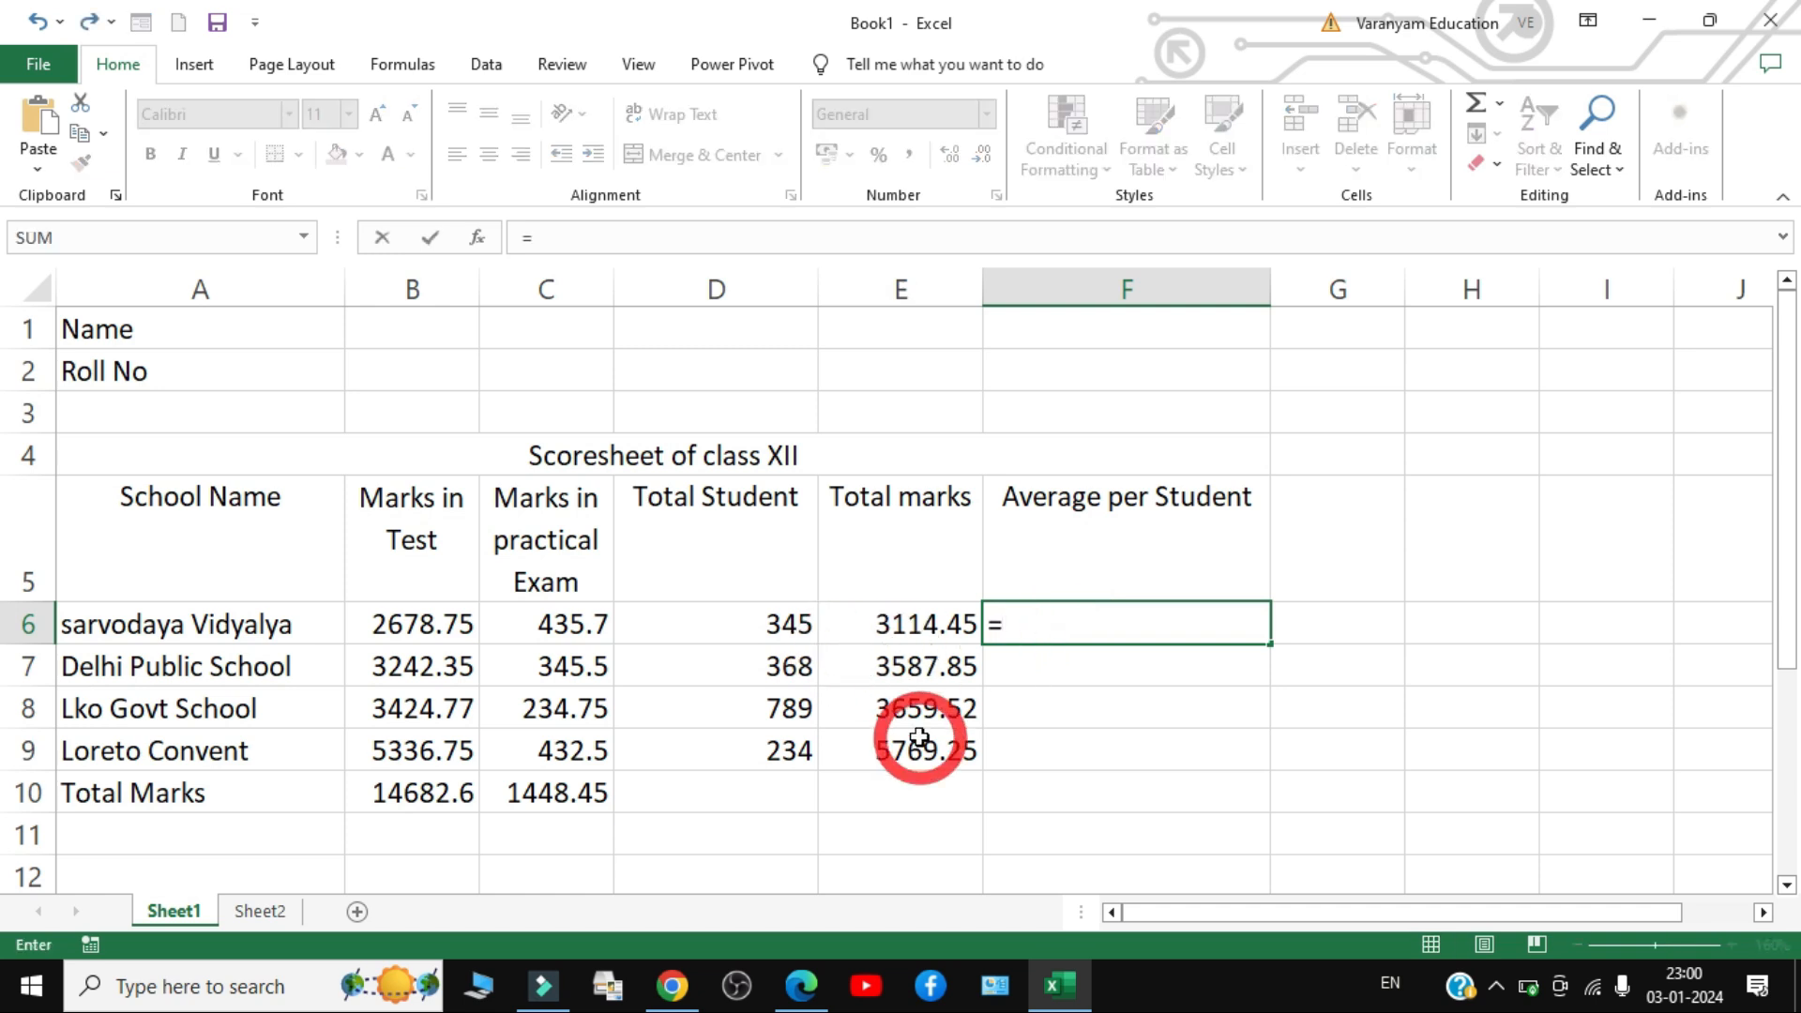
left_click(929, 623)
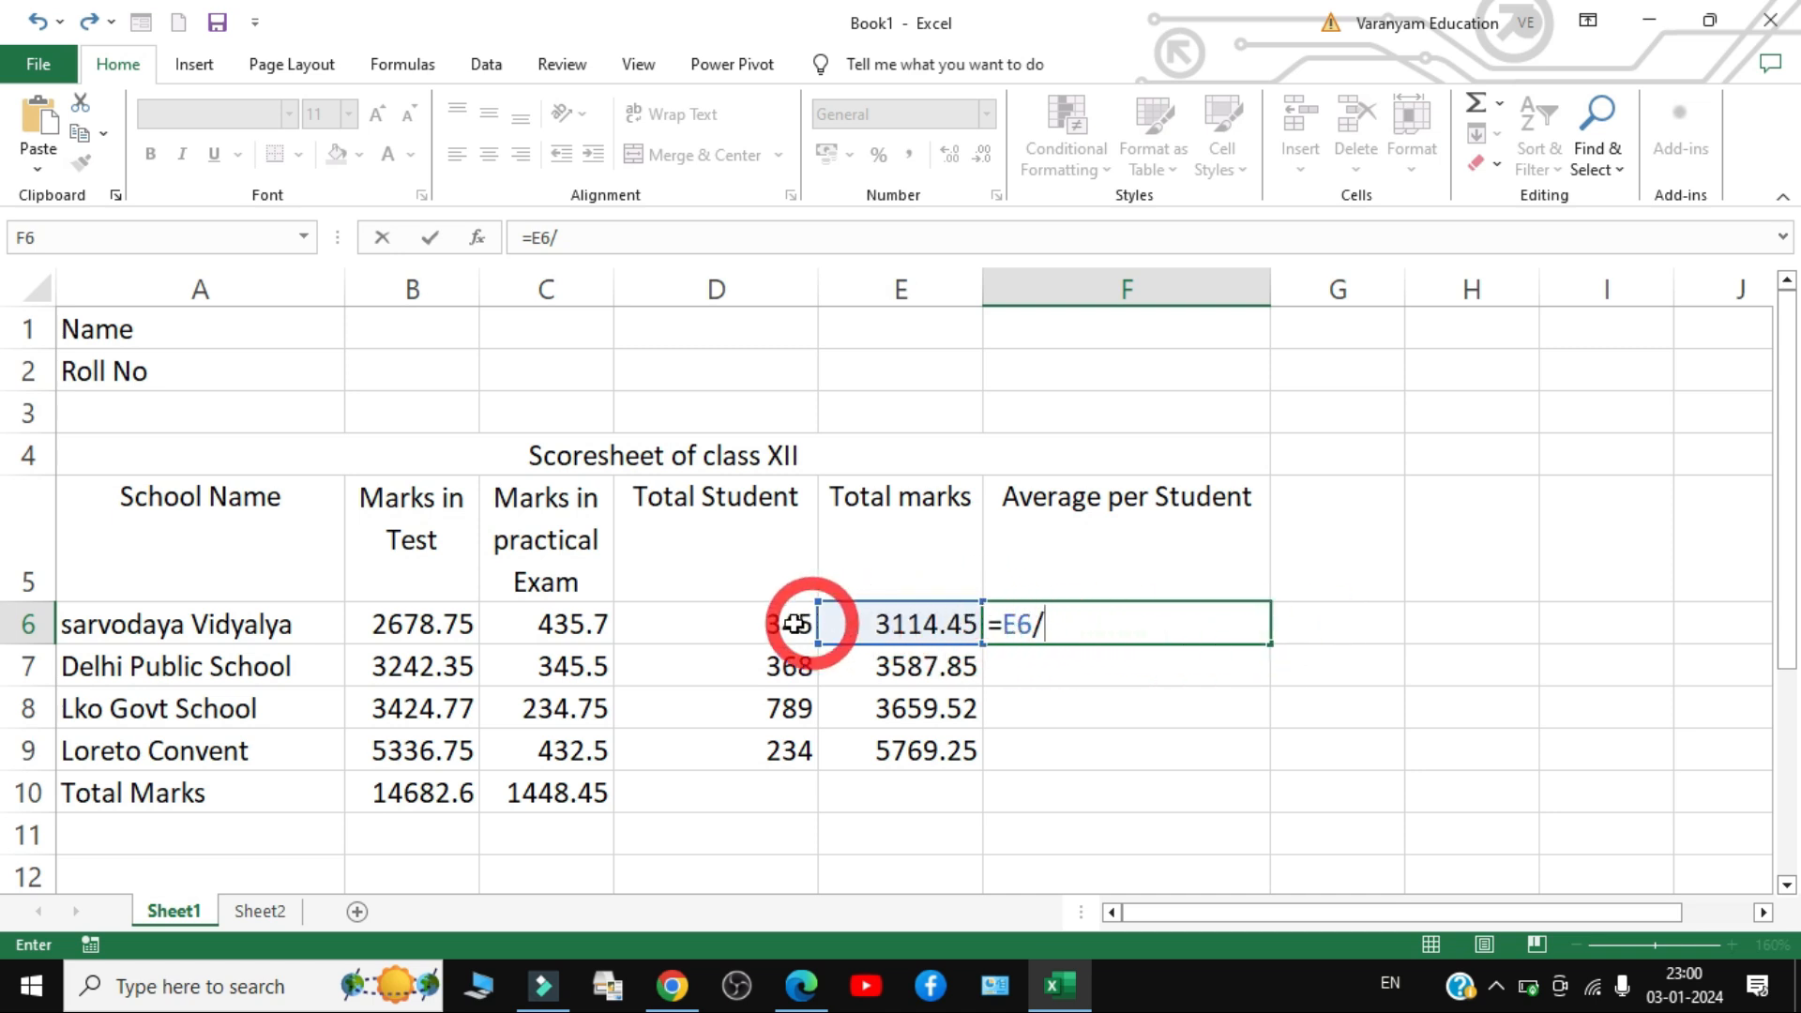
left_click(751, 624)
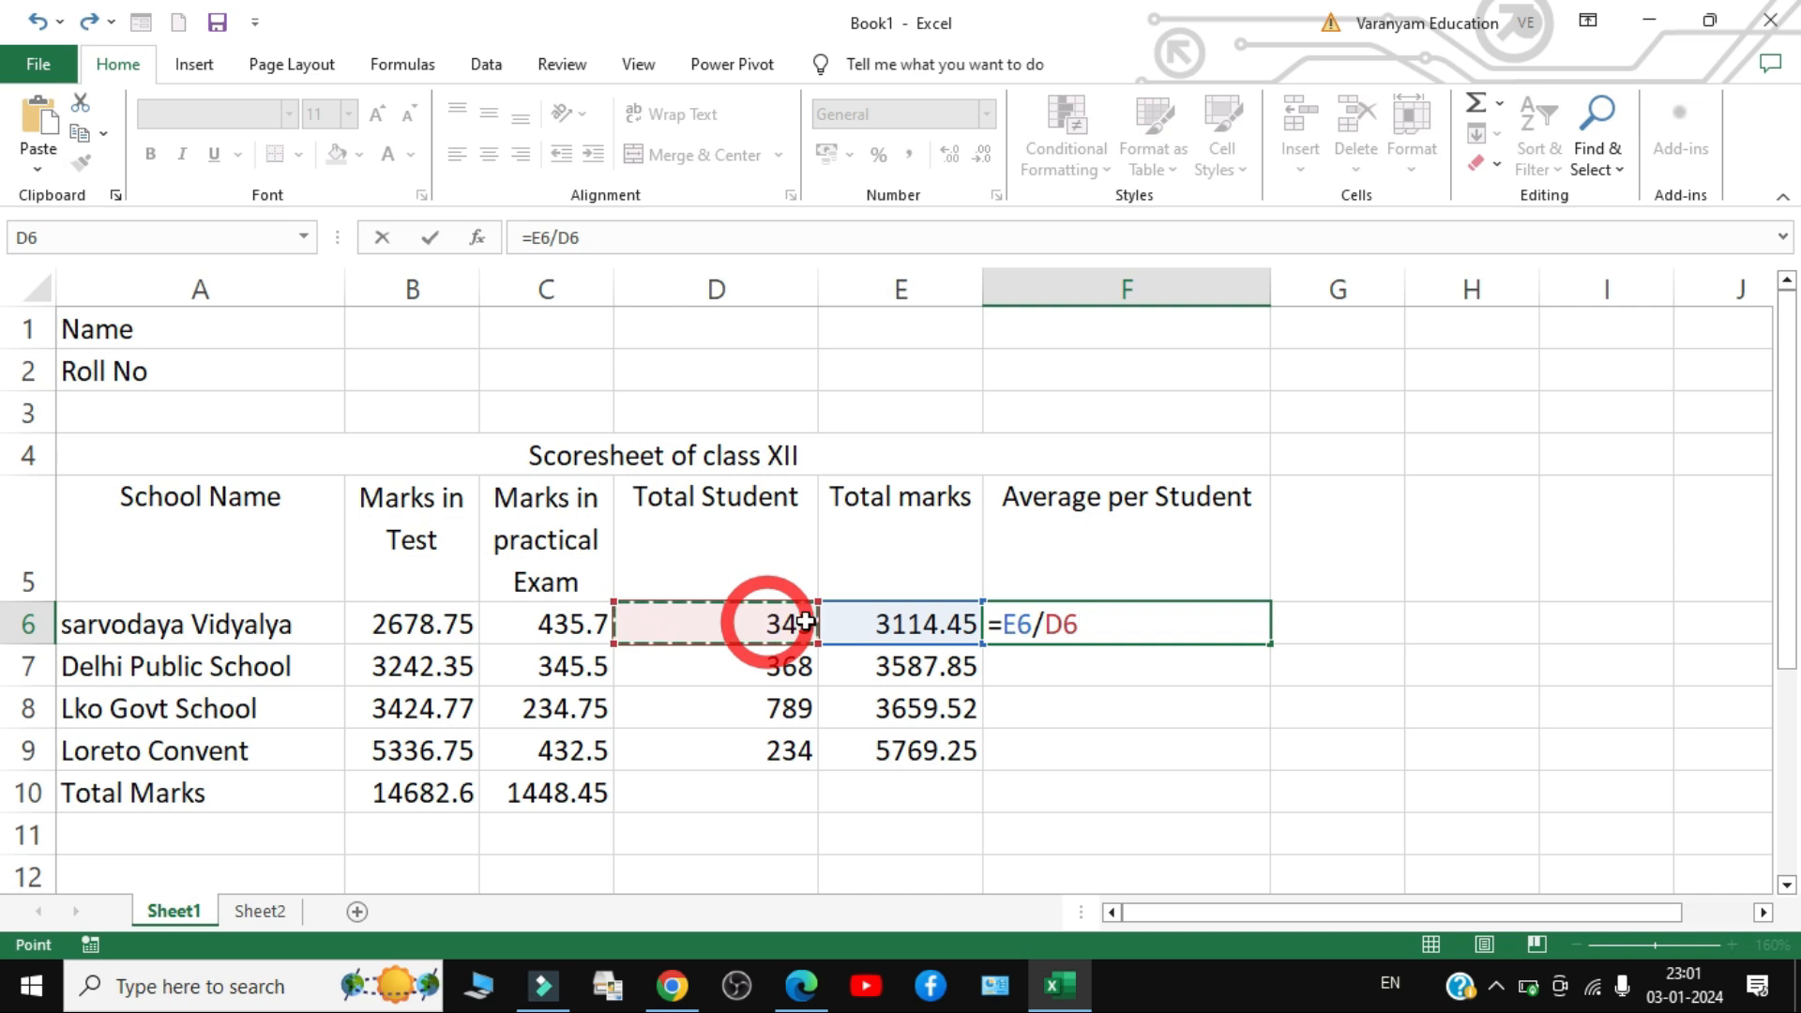
key("Return")
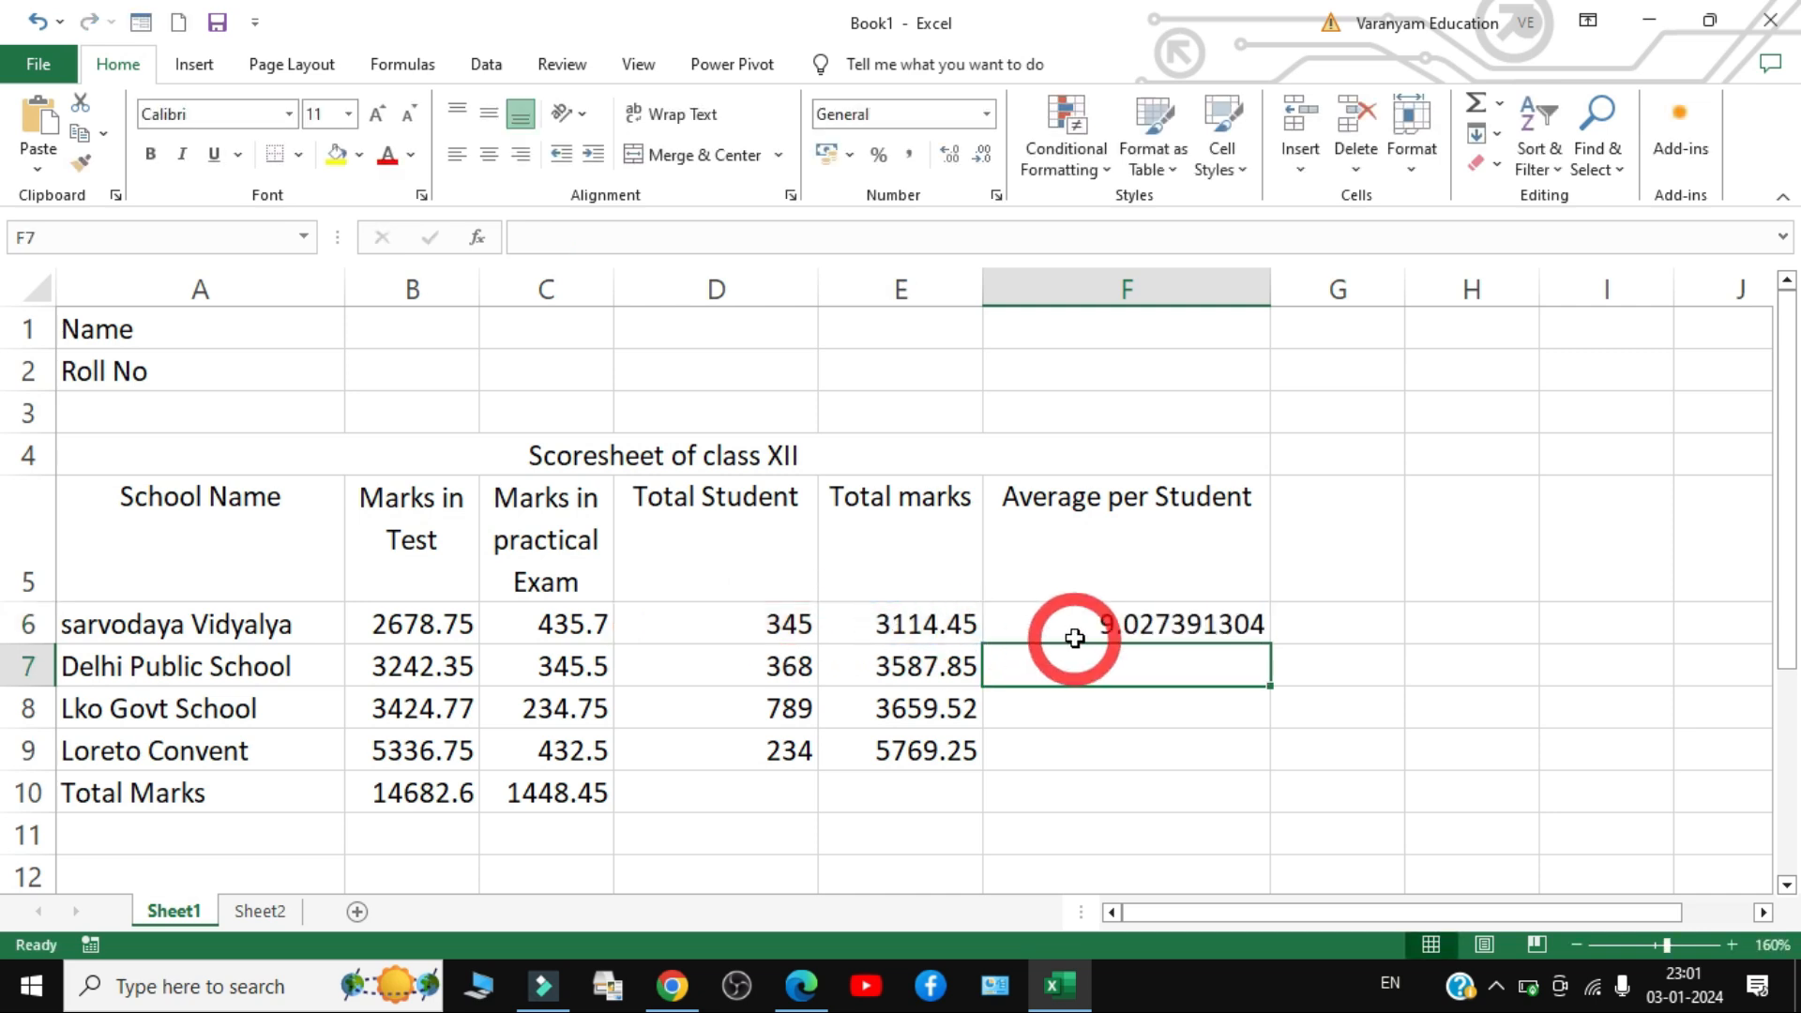
- Show the average in F6 with two decimal places and fill its formula down to F9 for the other schools
left_click(1137, 619)
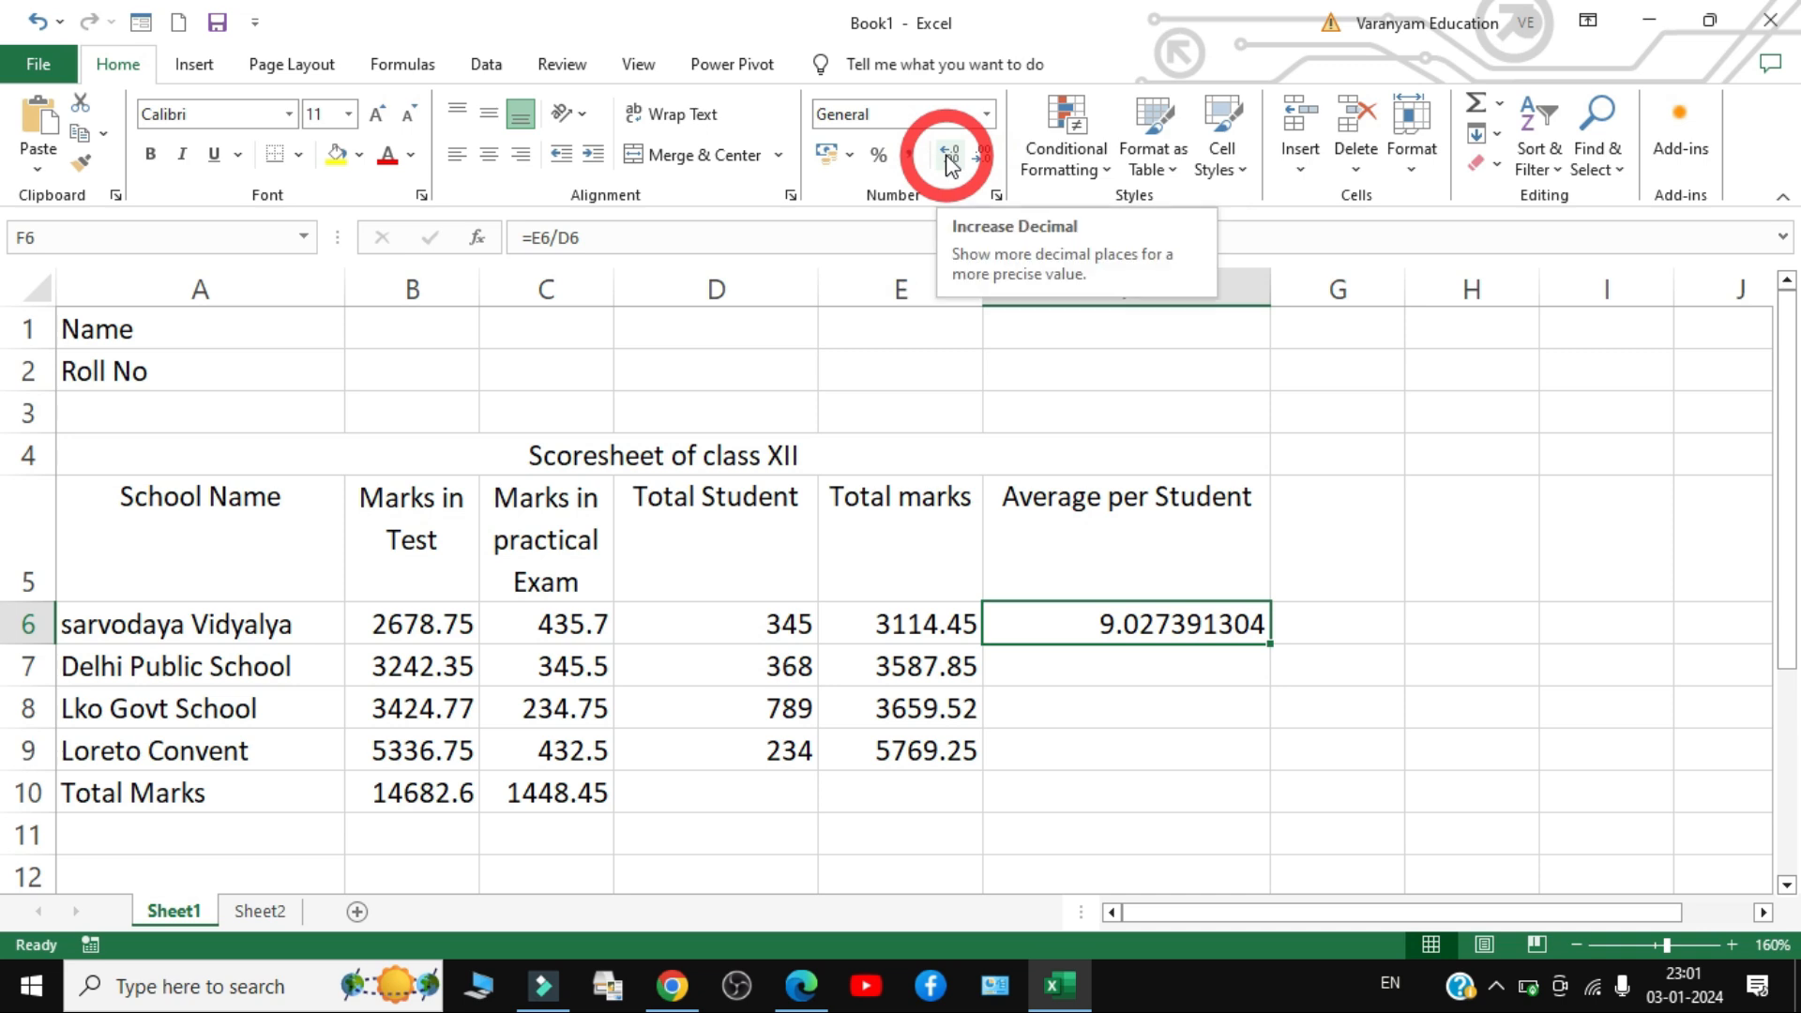
left_click(982, 162)
left_click(982, 161)
left_click(982, 161)
left_click(982, 161)
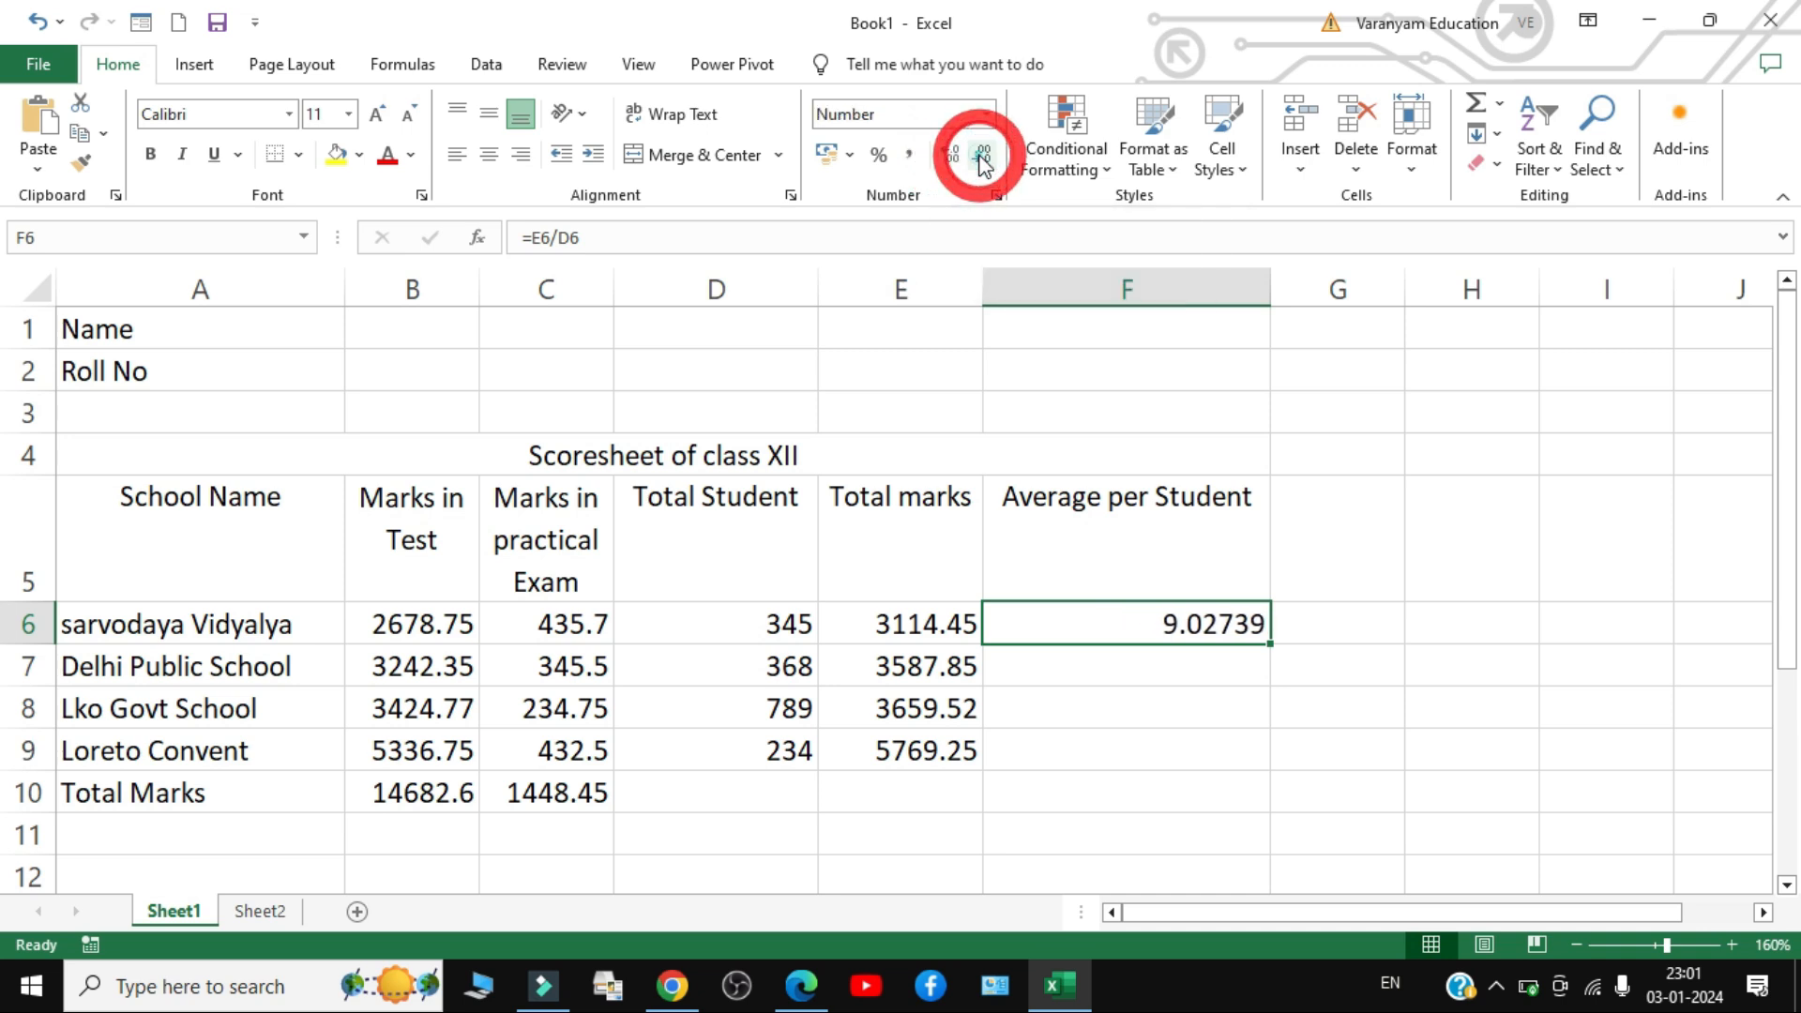
left_click(982, 162)
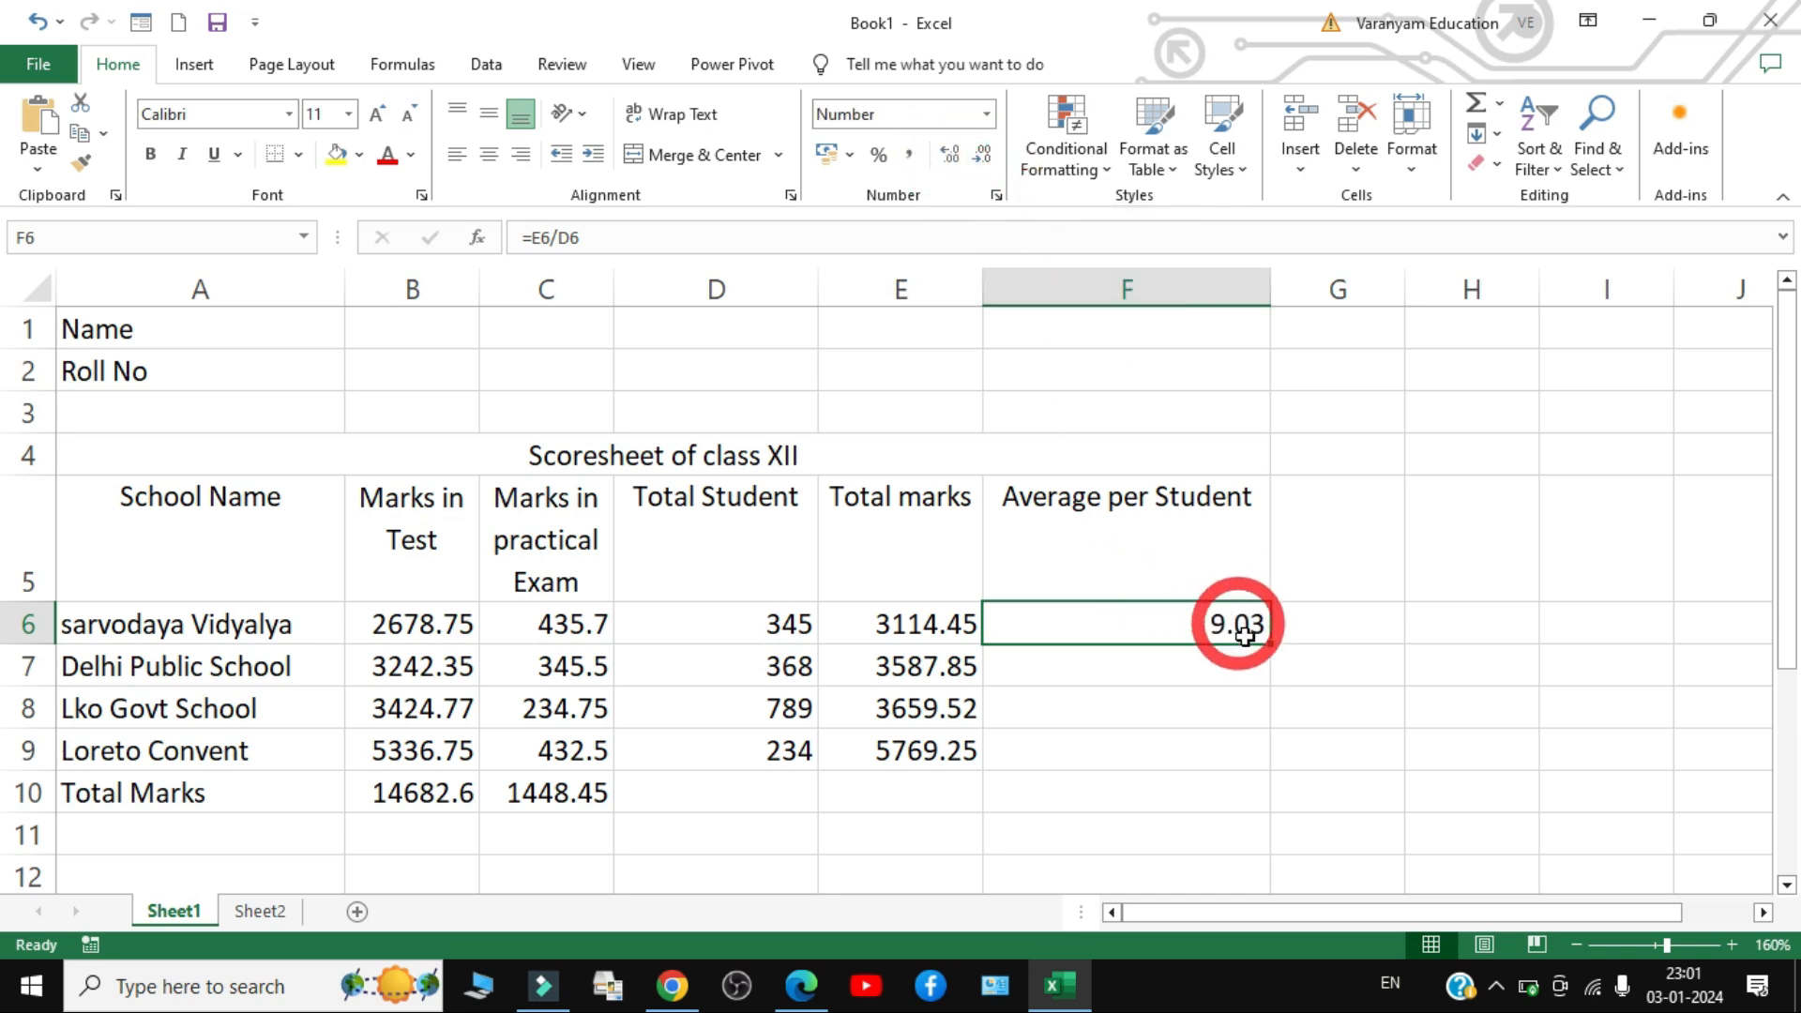
left_click_drag(1267, 650, 1230, 768)
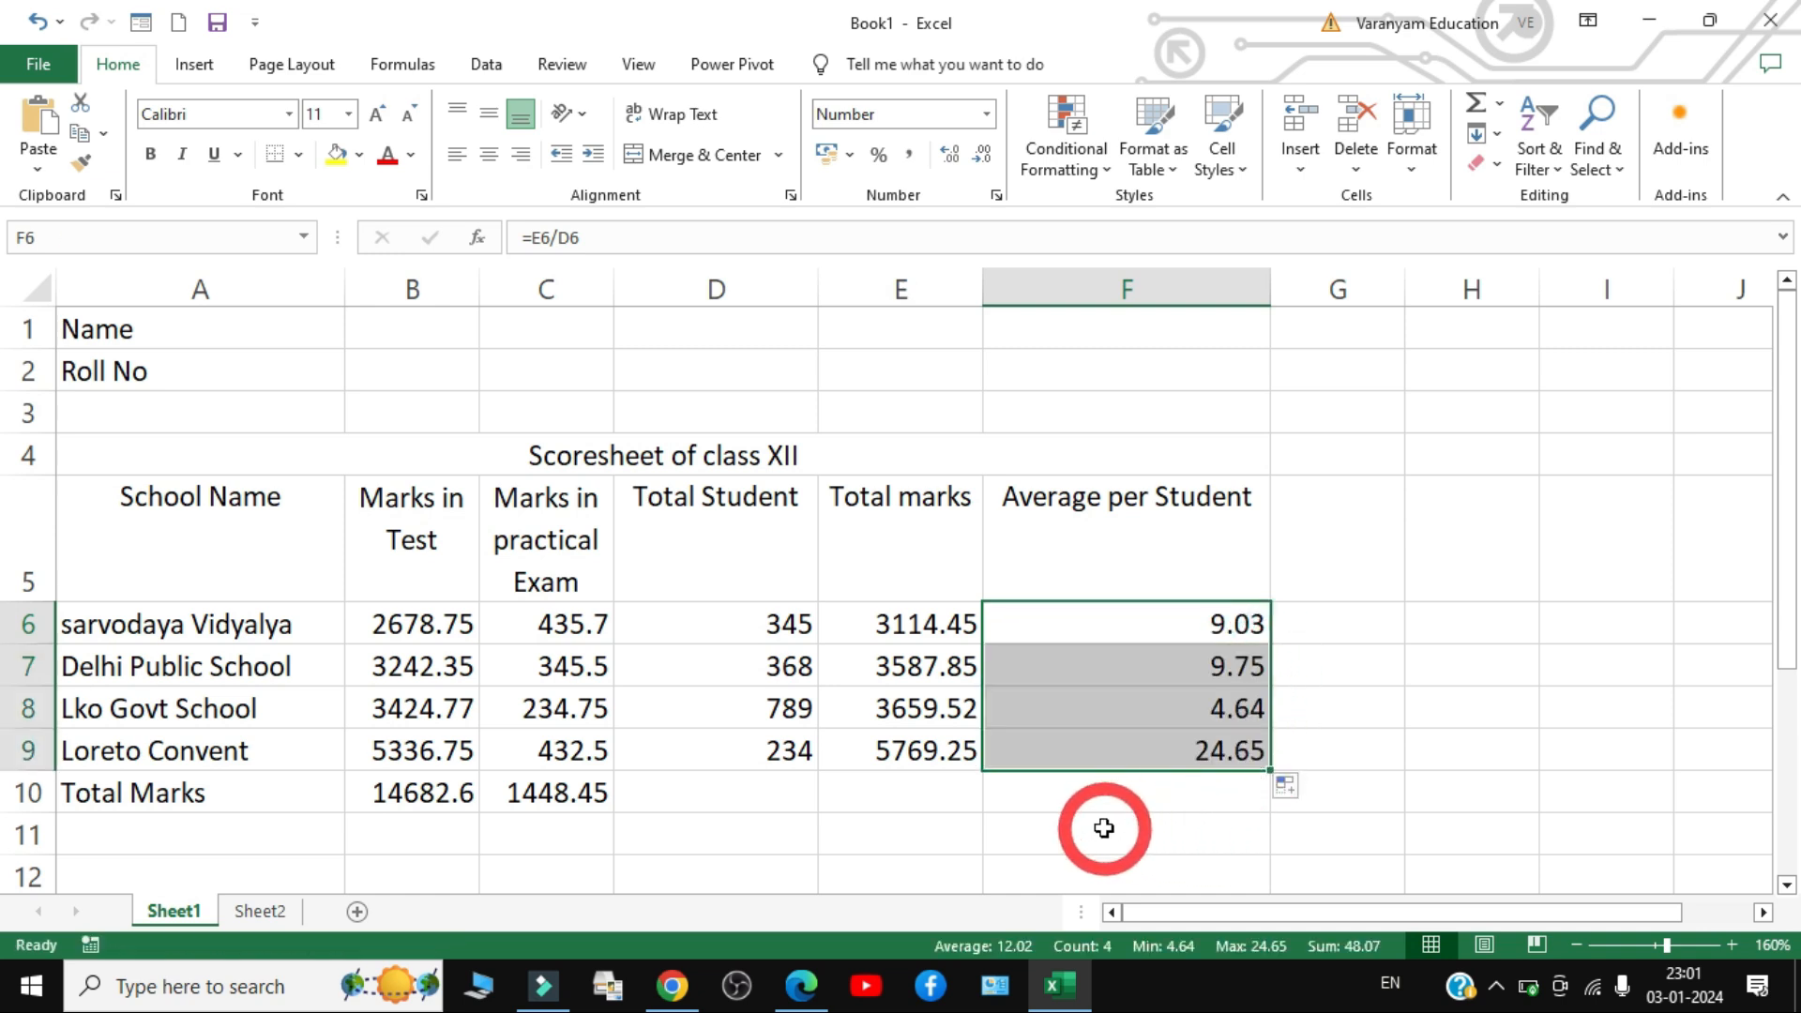
left_click(968, 804)
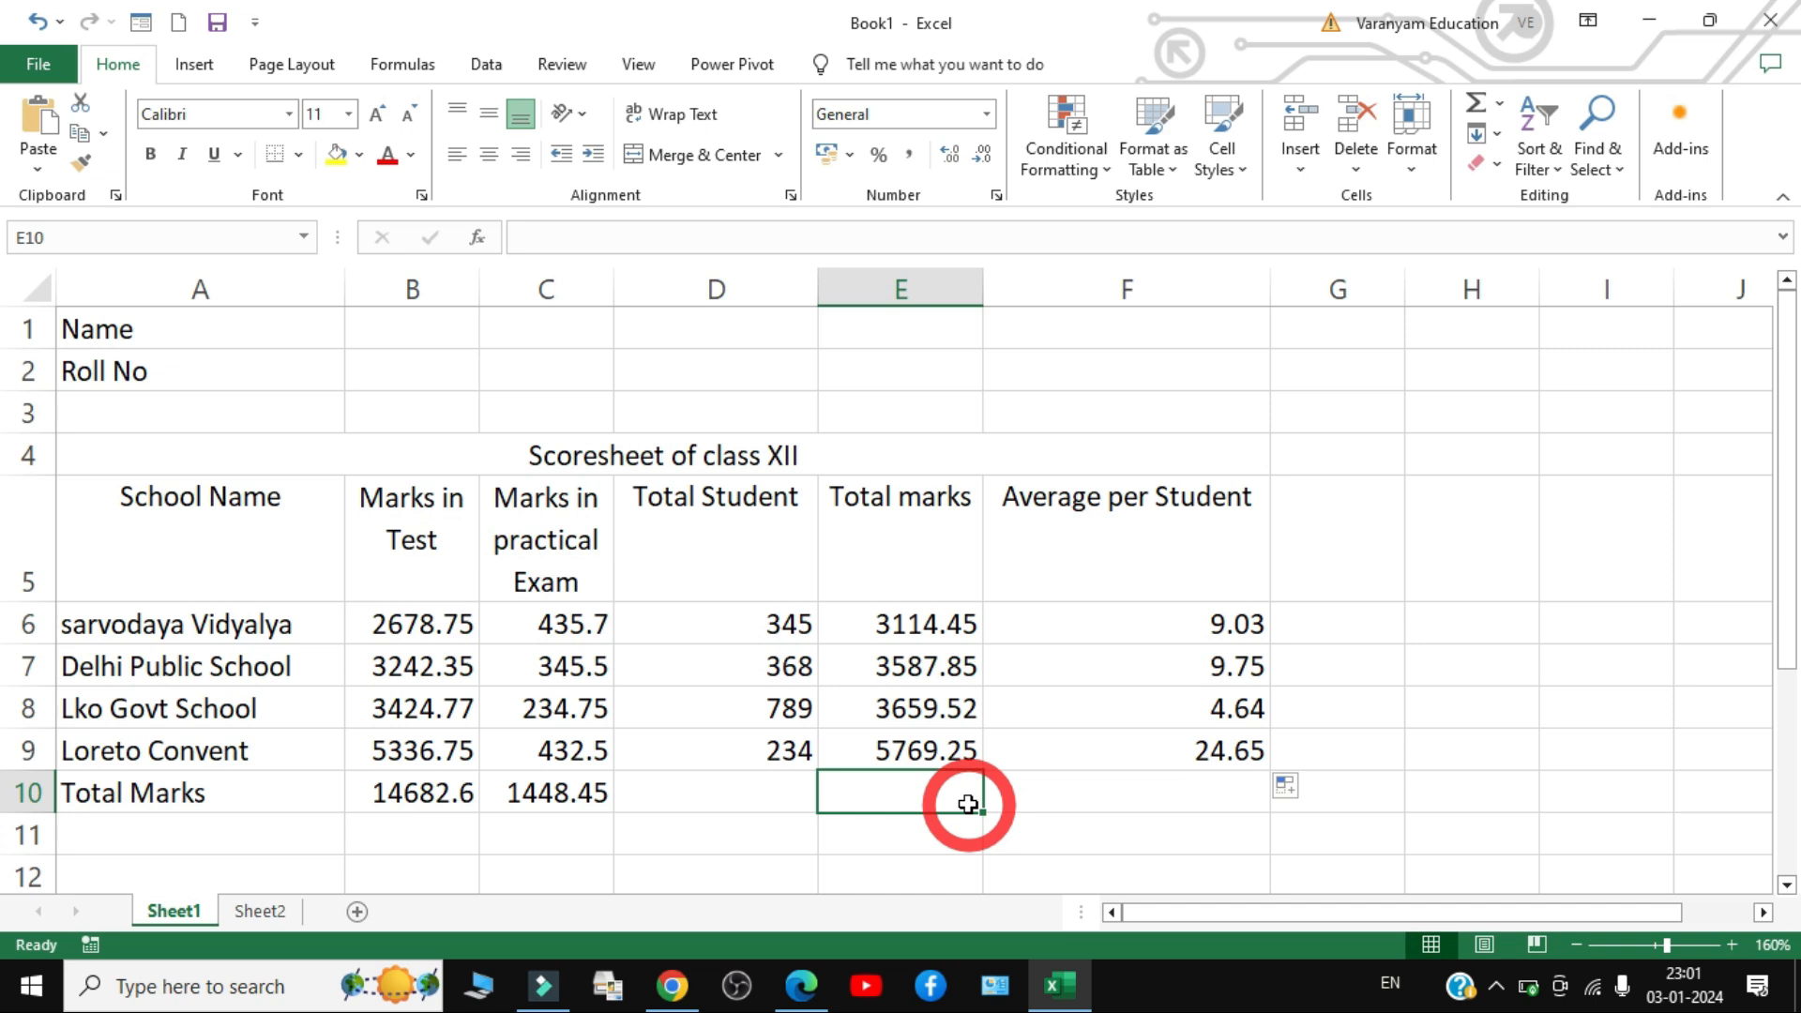
- Switch to CPT QUESTION 15.pdf in Edge and highlight in yellow instruction 1 and the A4, Landscape and 'Normal' settings of instruction 2
left_click(801, 985)
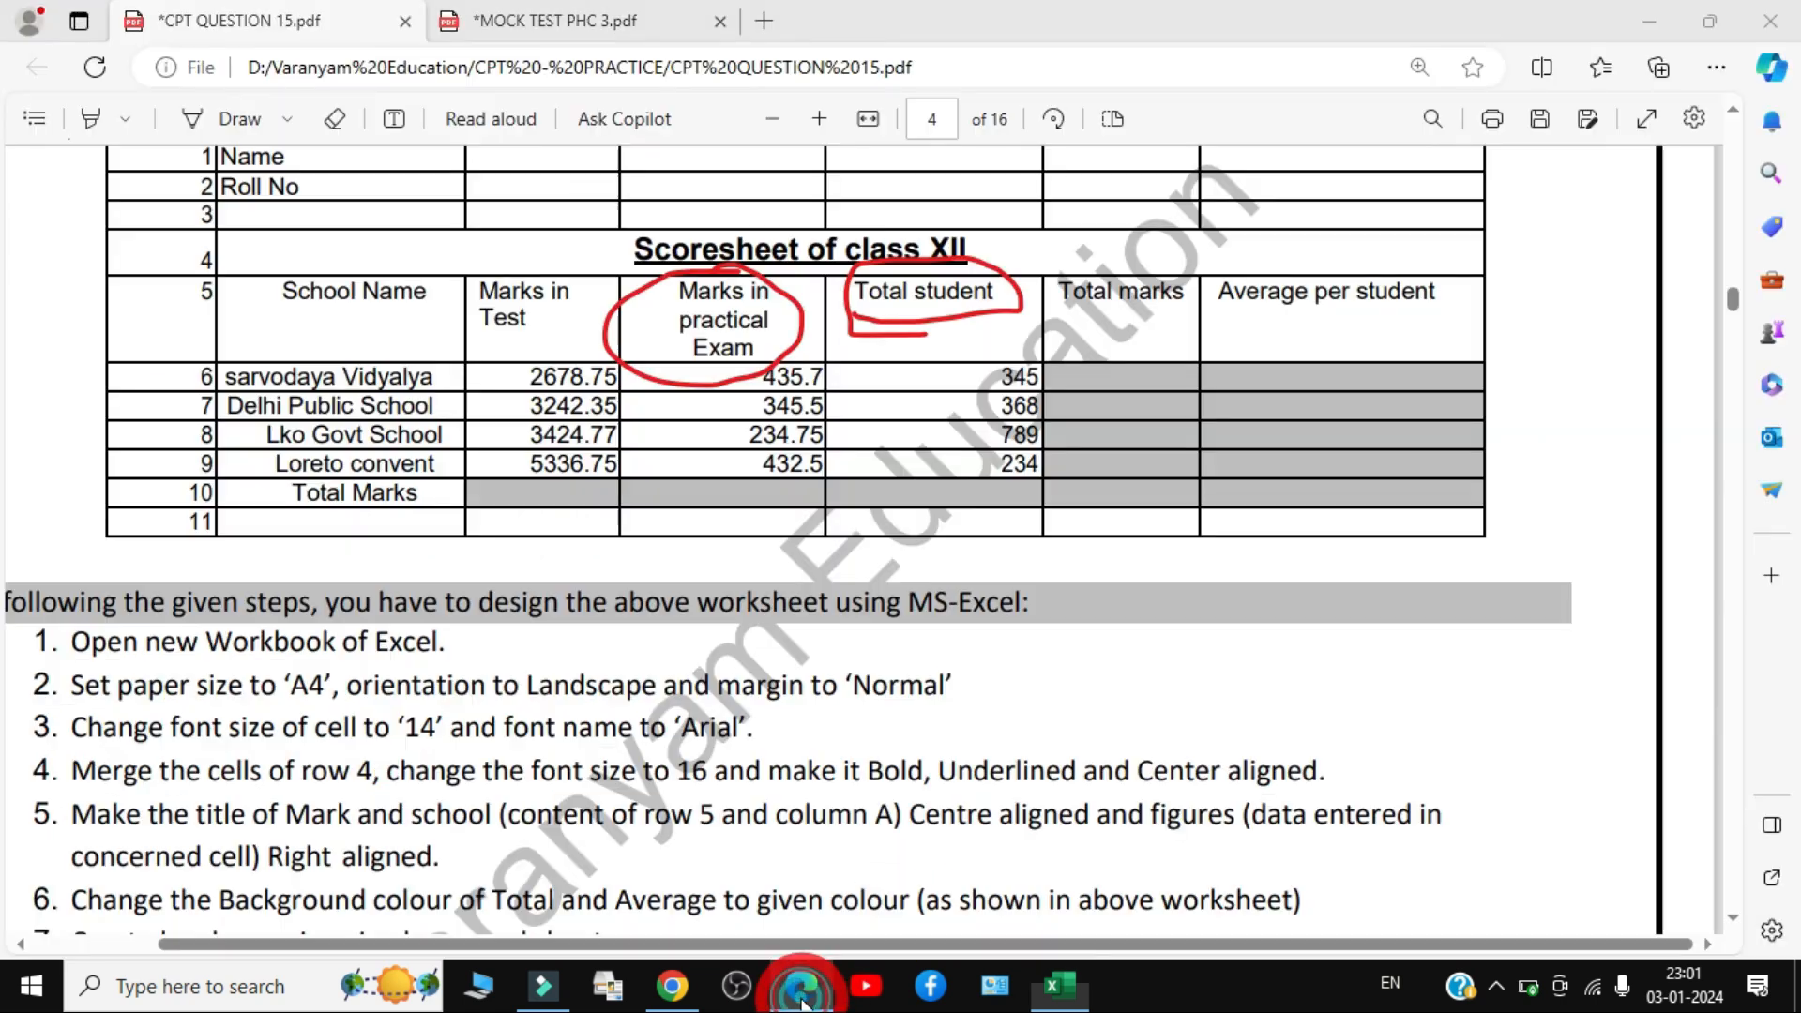
scroll(710, 720, "down", 2)
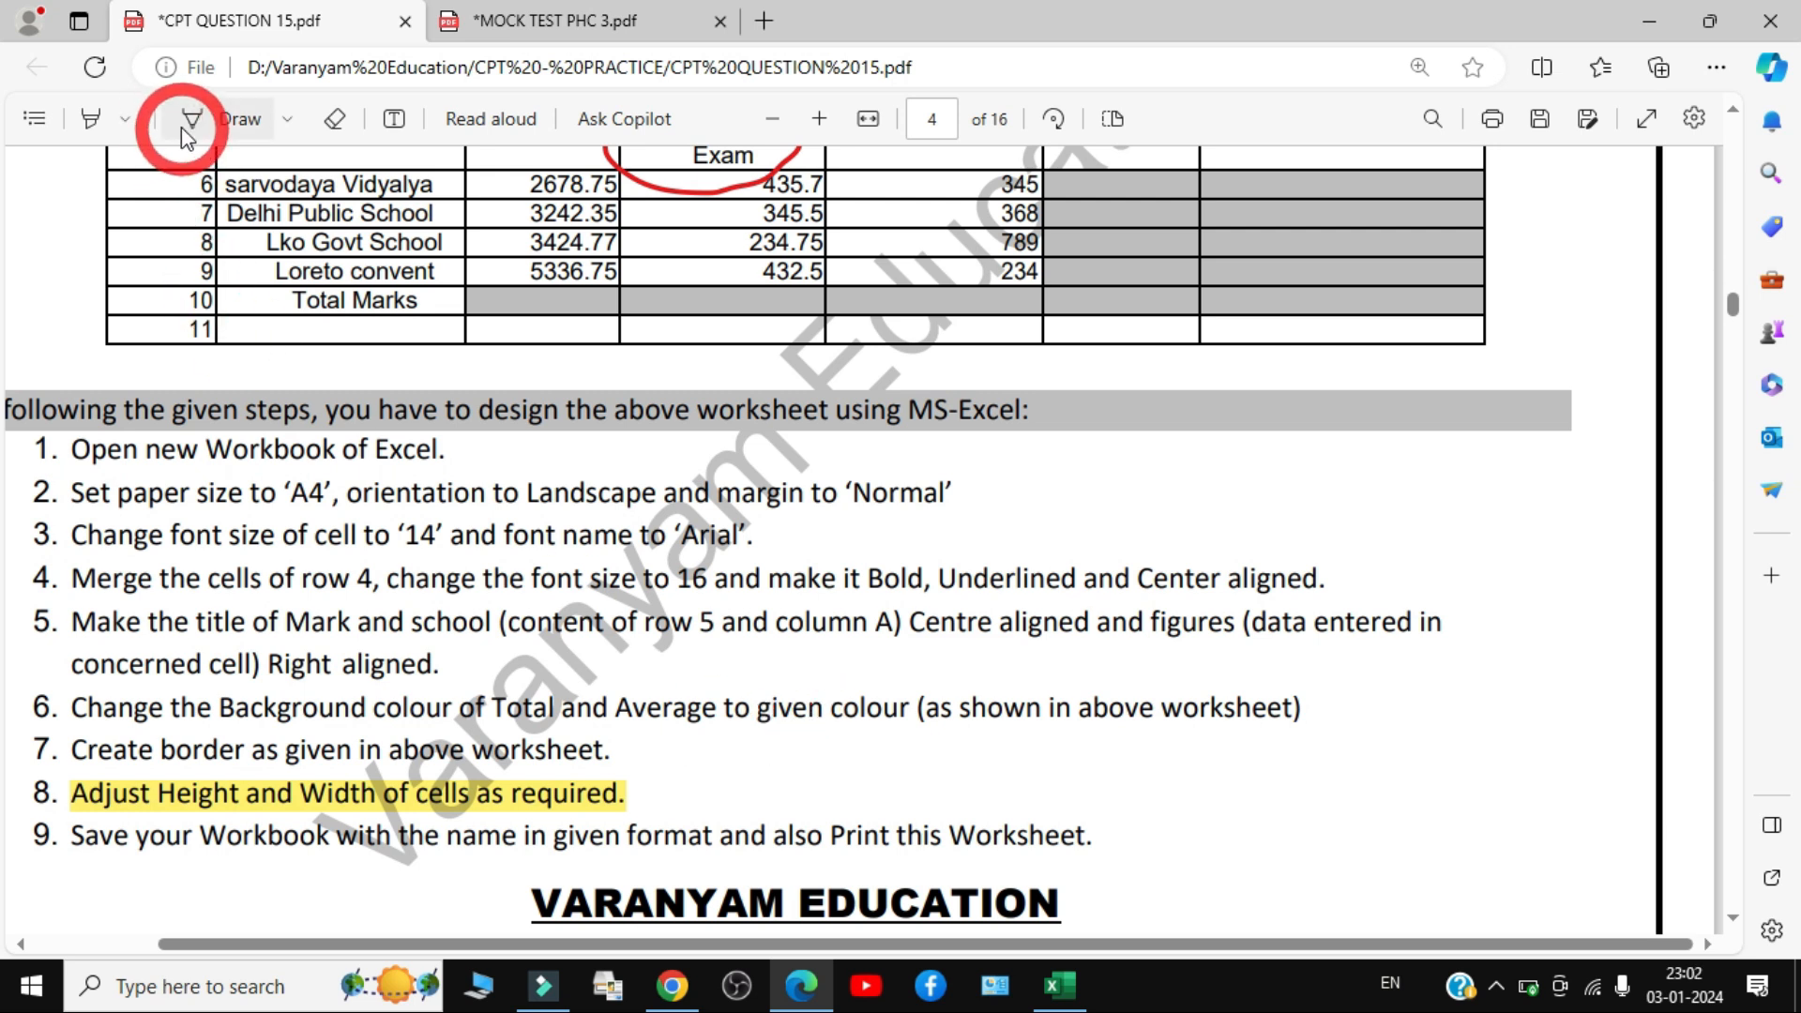
left_click(87, 119)
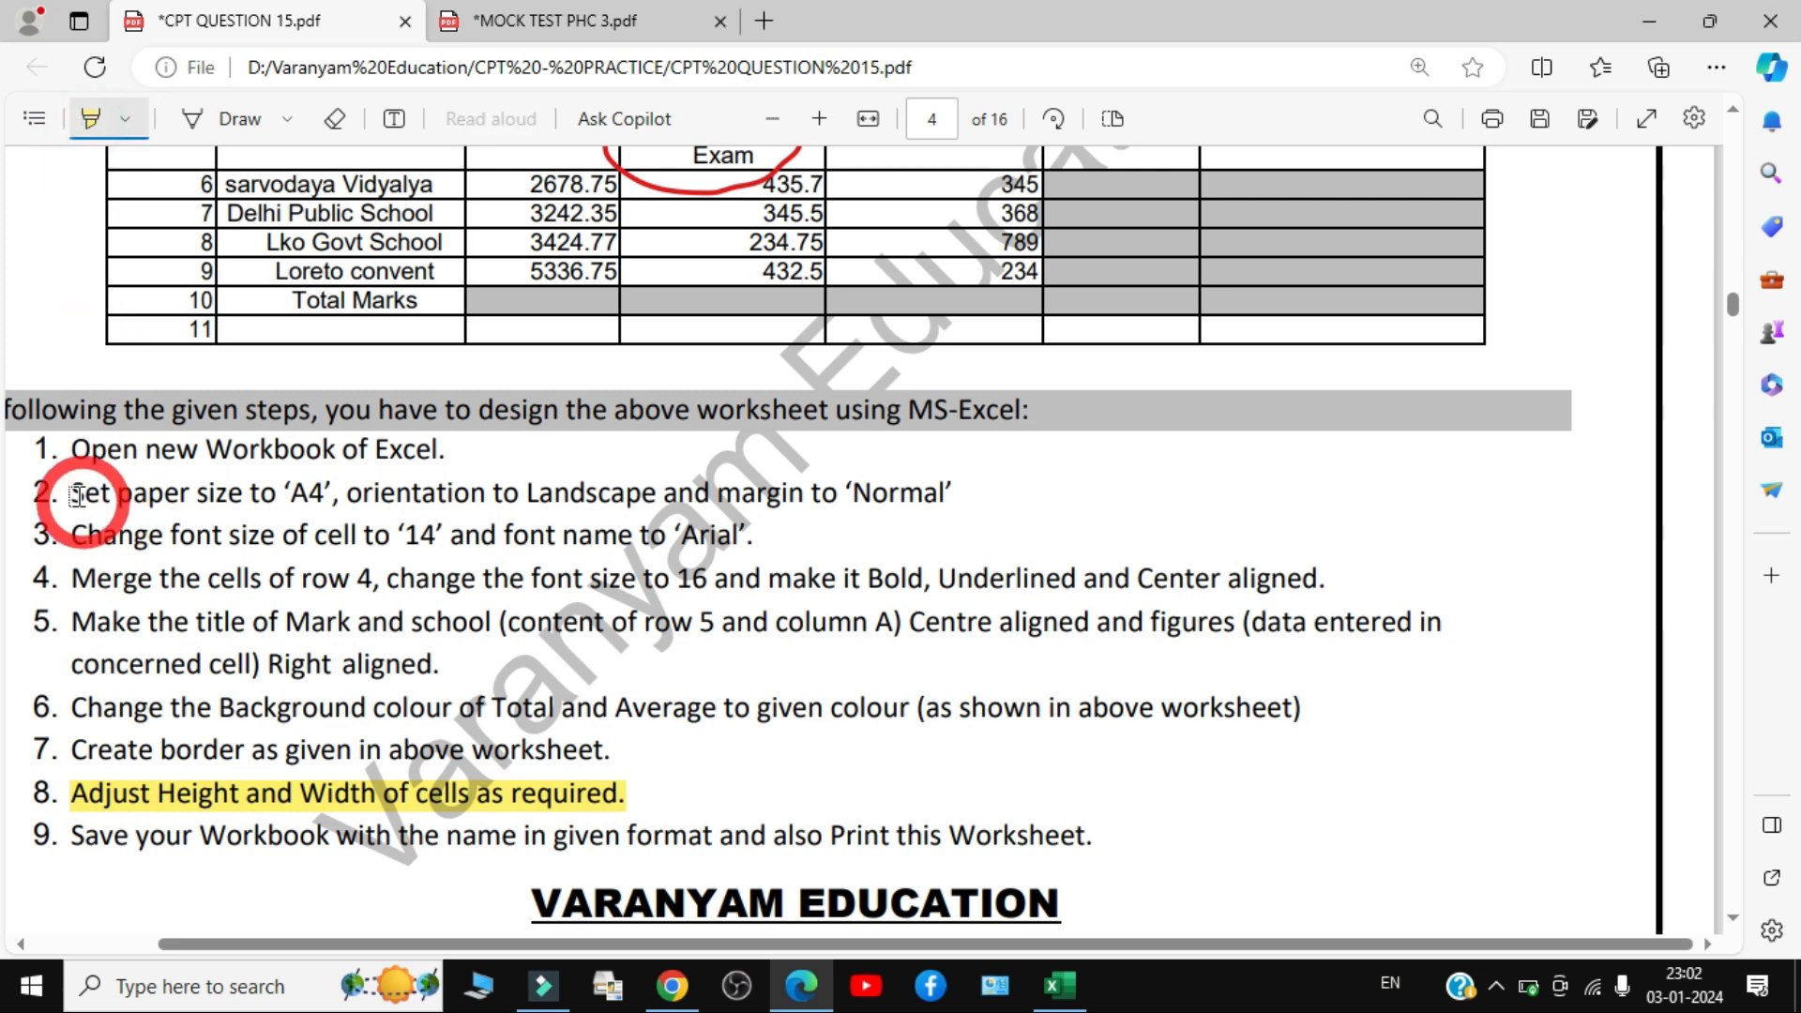
left_click_drag(61, 450, 446, 452)
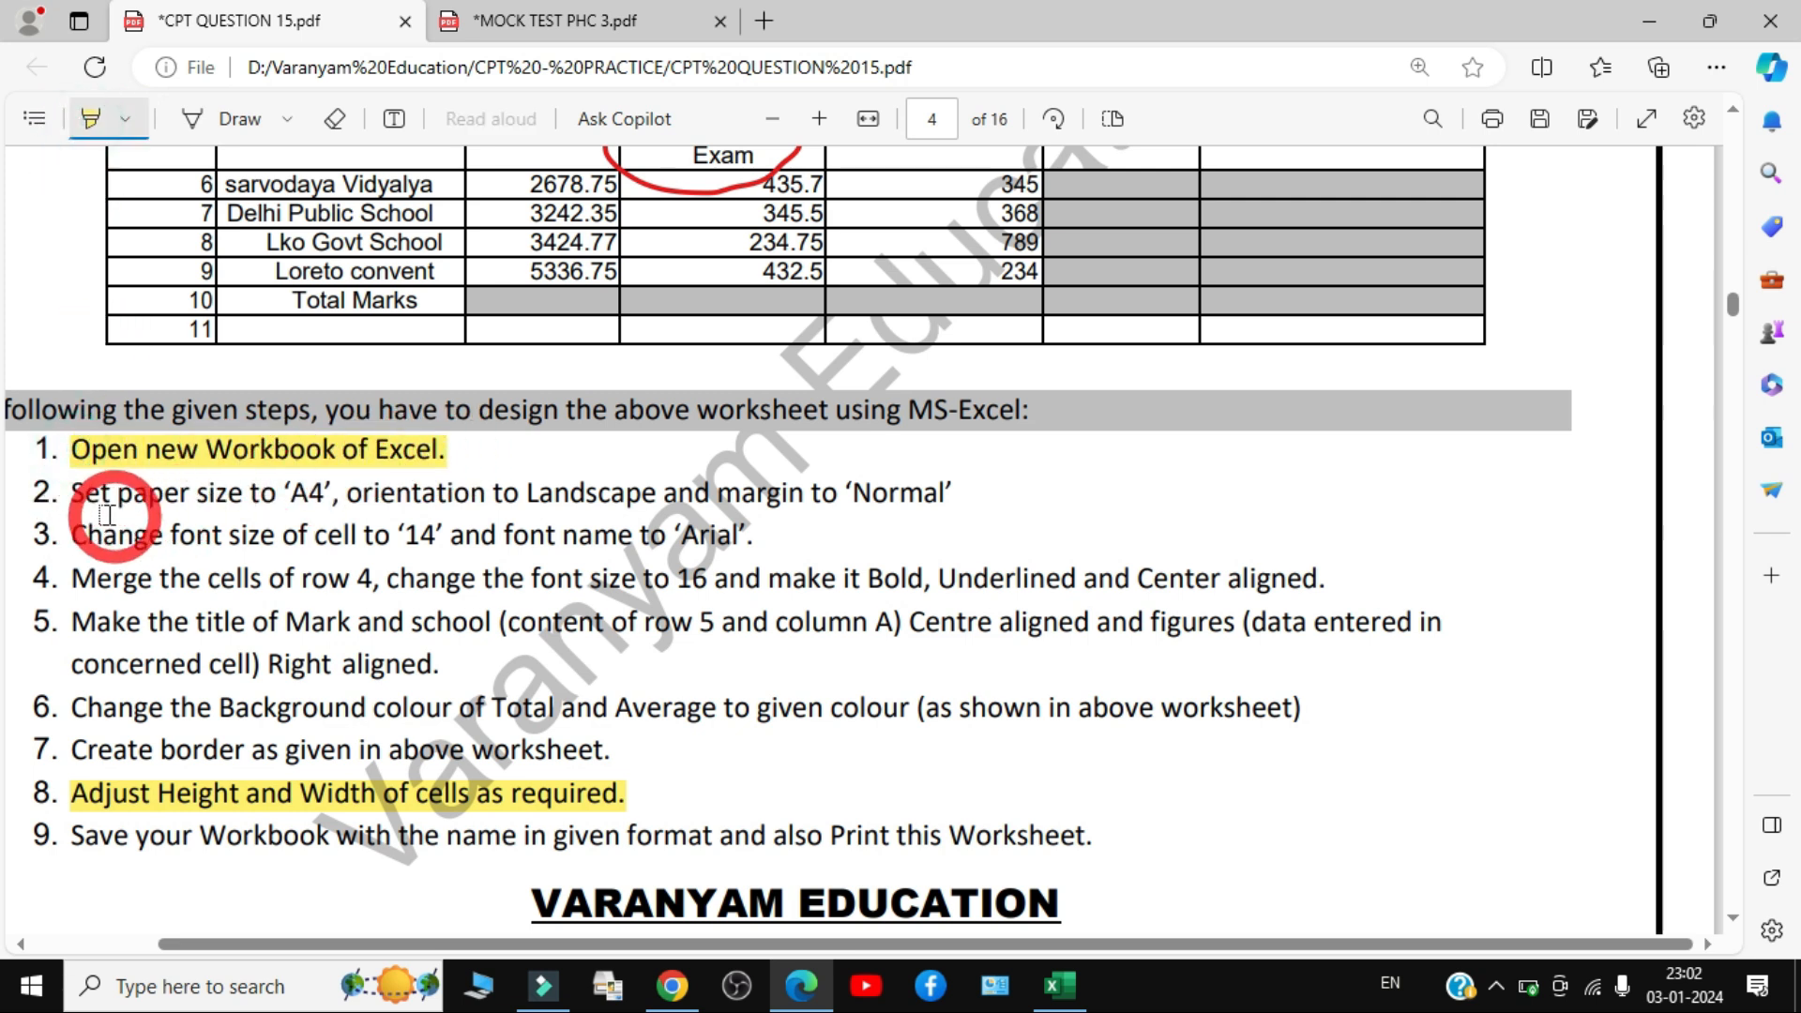
left_click_drag(71, 489, 330, 490)
left_click_drag(504, 495, 656, 494)
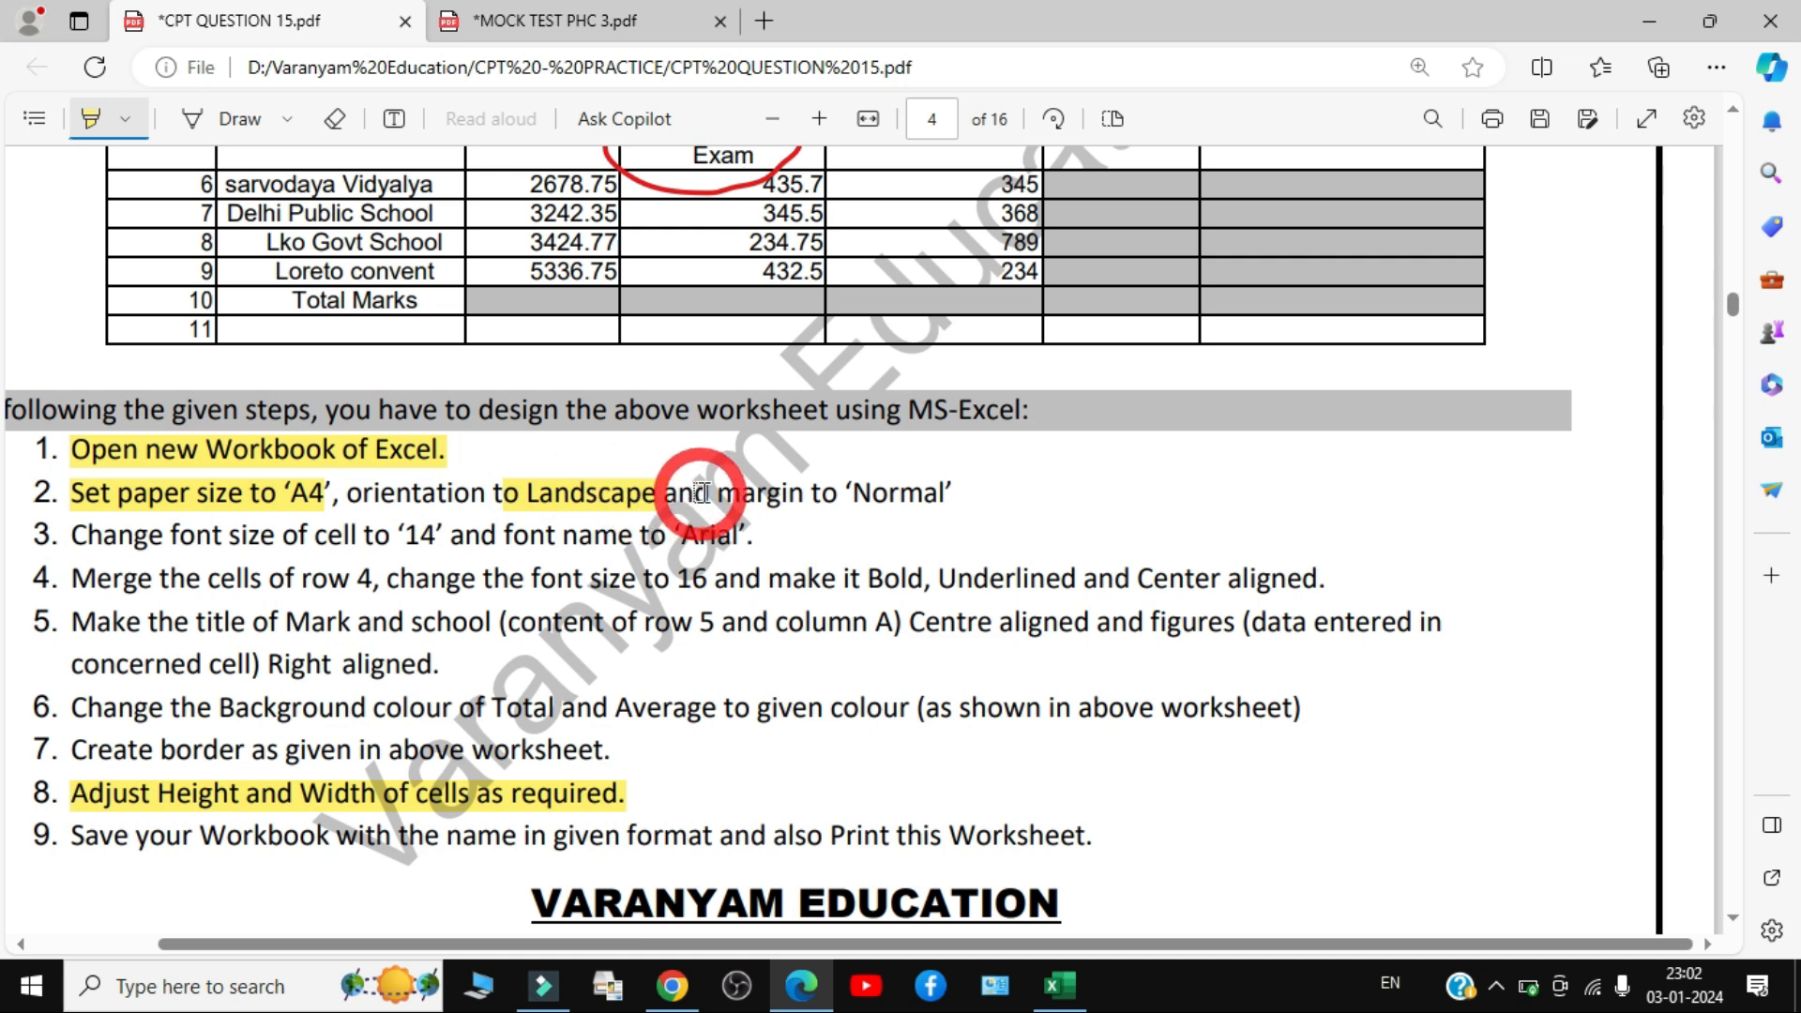
left_click_drag(838, 492, 935, 521)
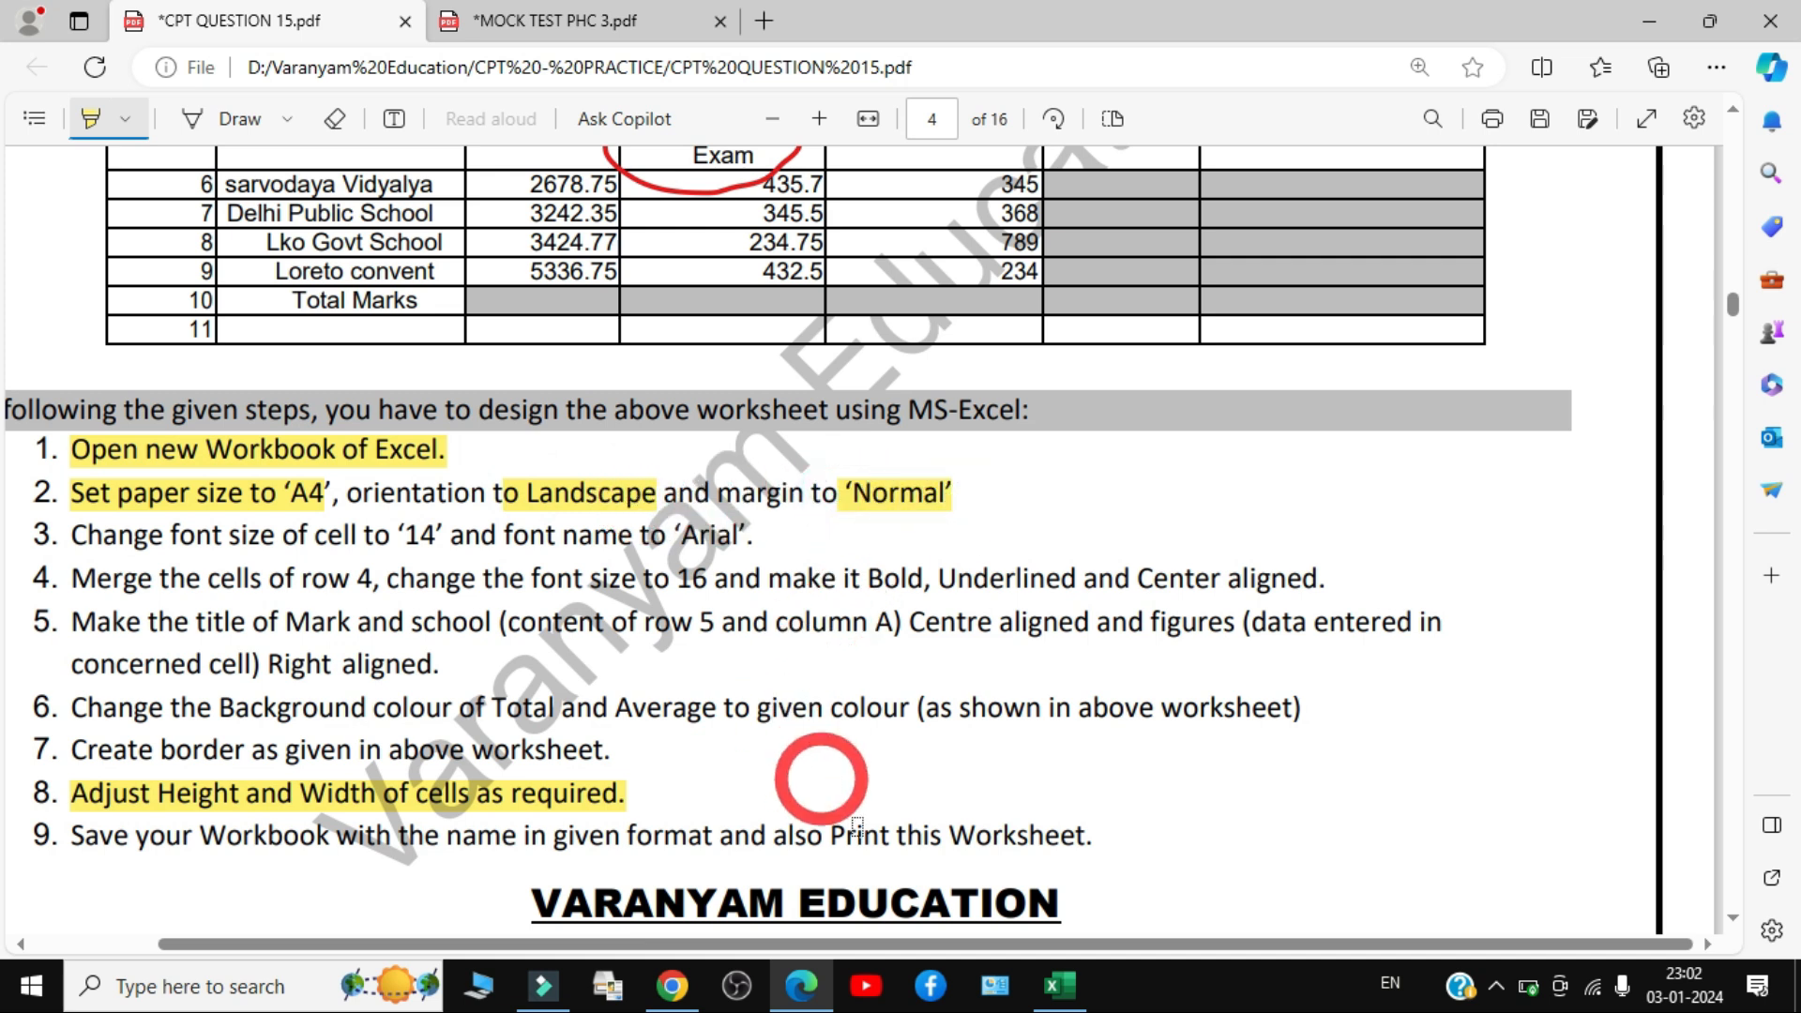
- Switch back to the Book1 workbook in Excel and set Sheet1's margins to Normal and its orientation to Landscape
left_click(1060, 985)
left_click(714, 603)
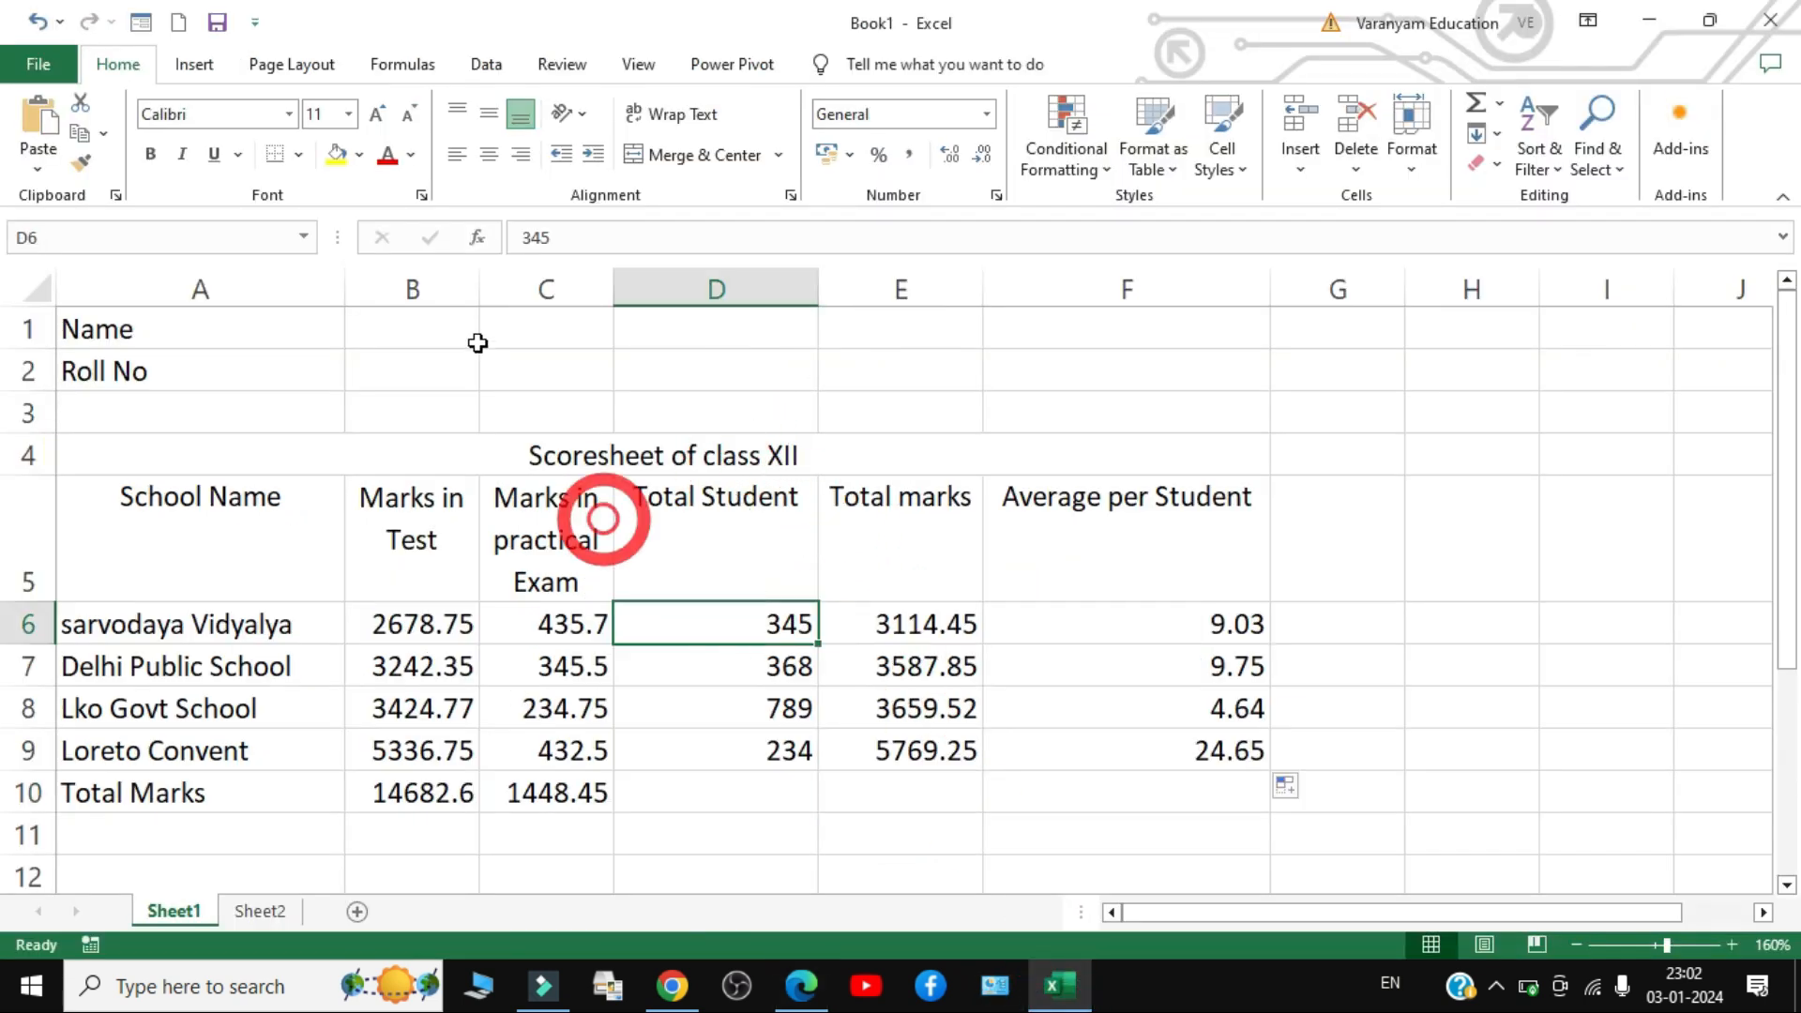
left_click(291, 65)
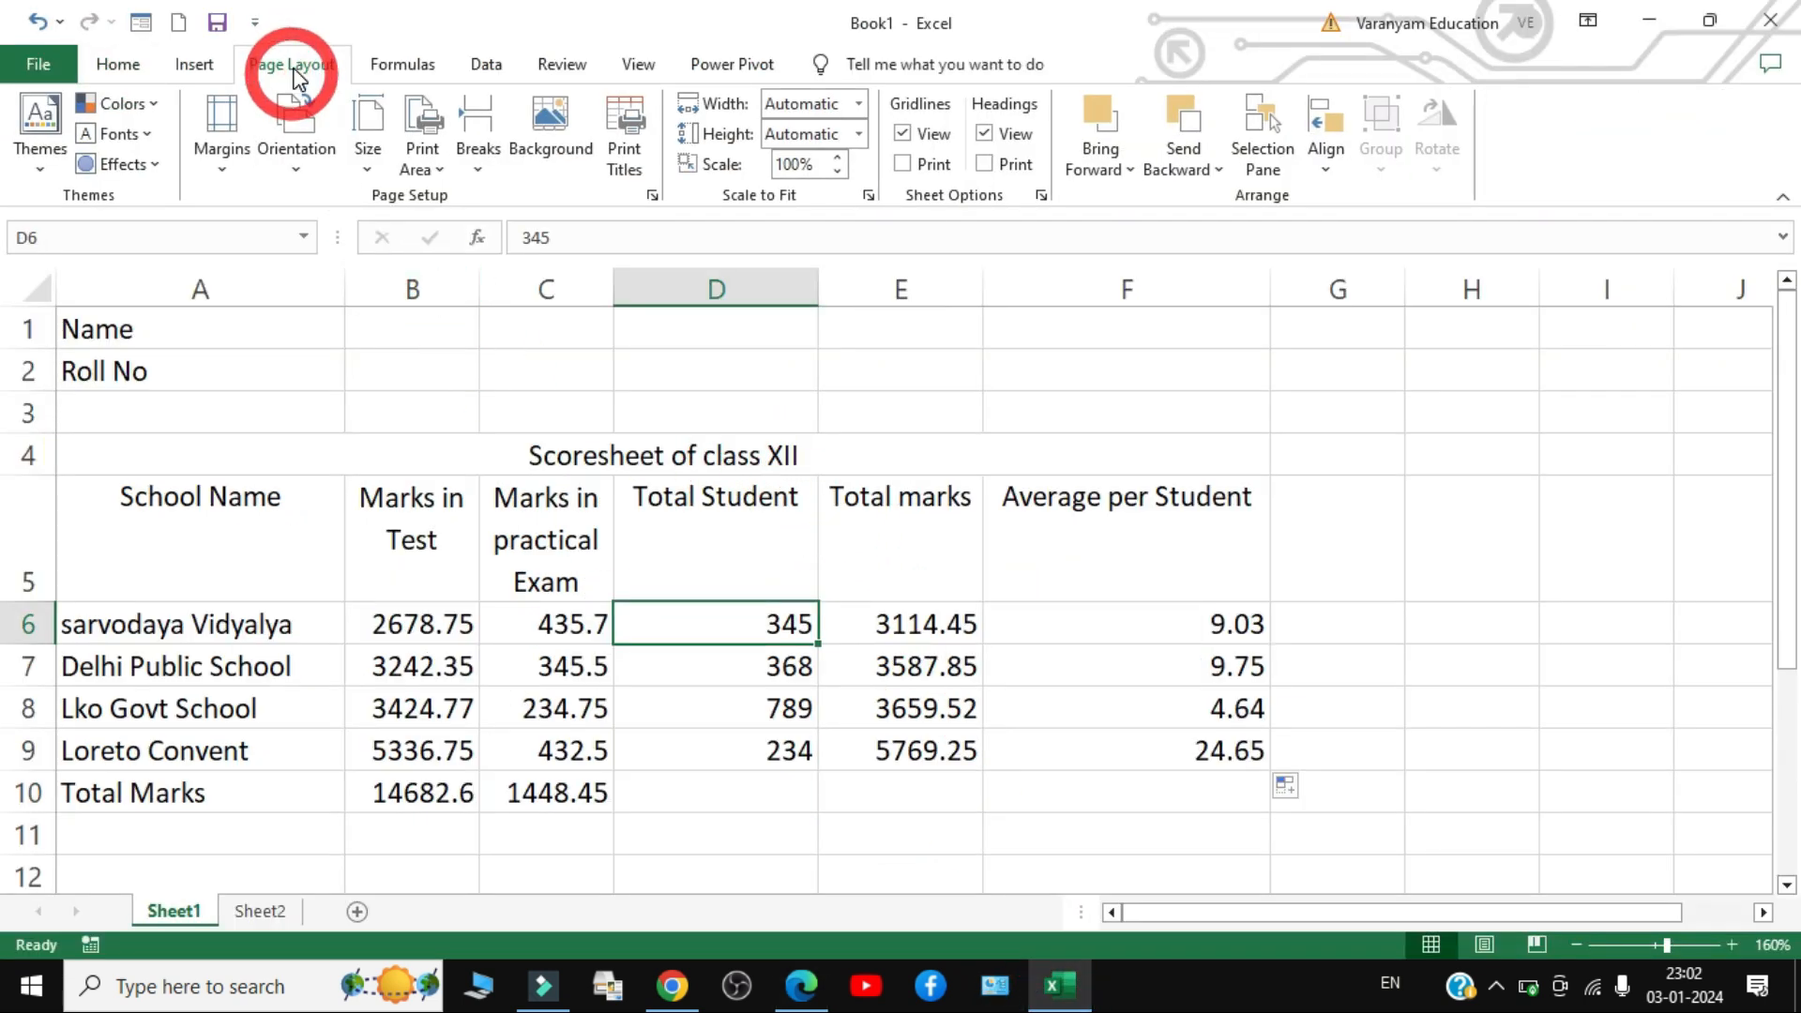
left_click(220, 153)
left_click(281, 150)
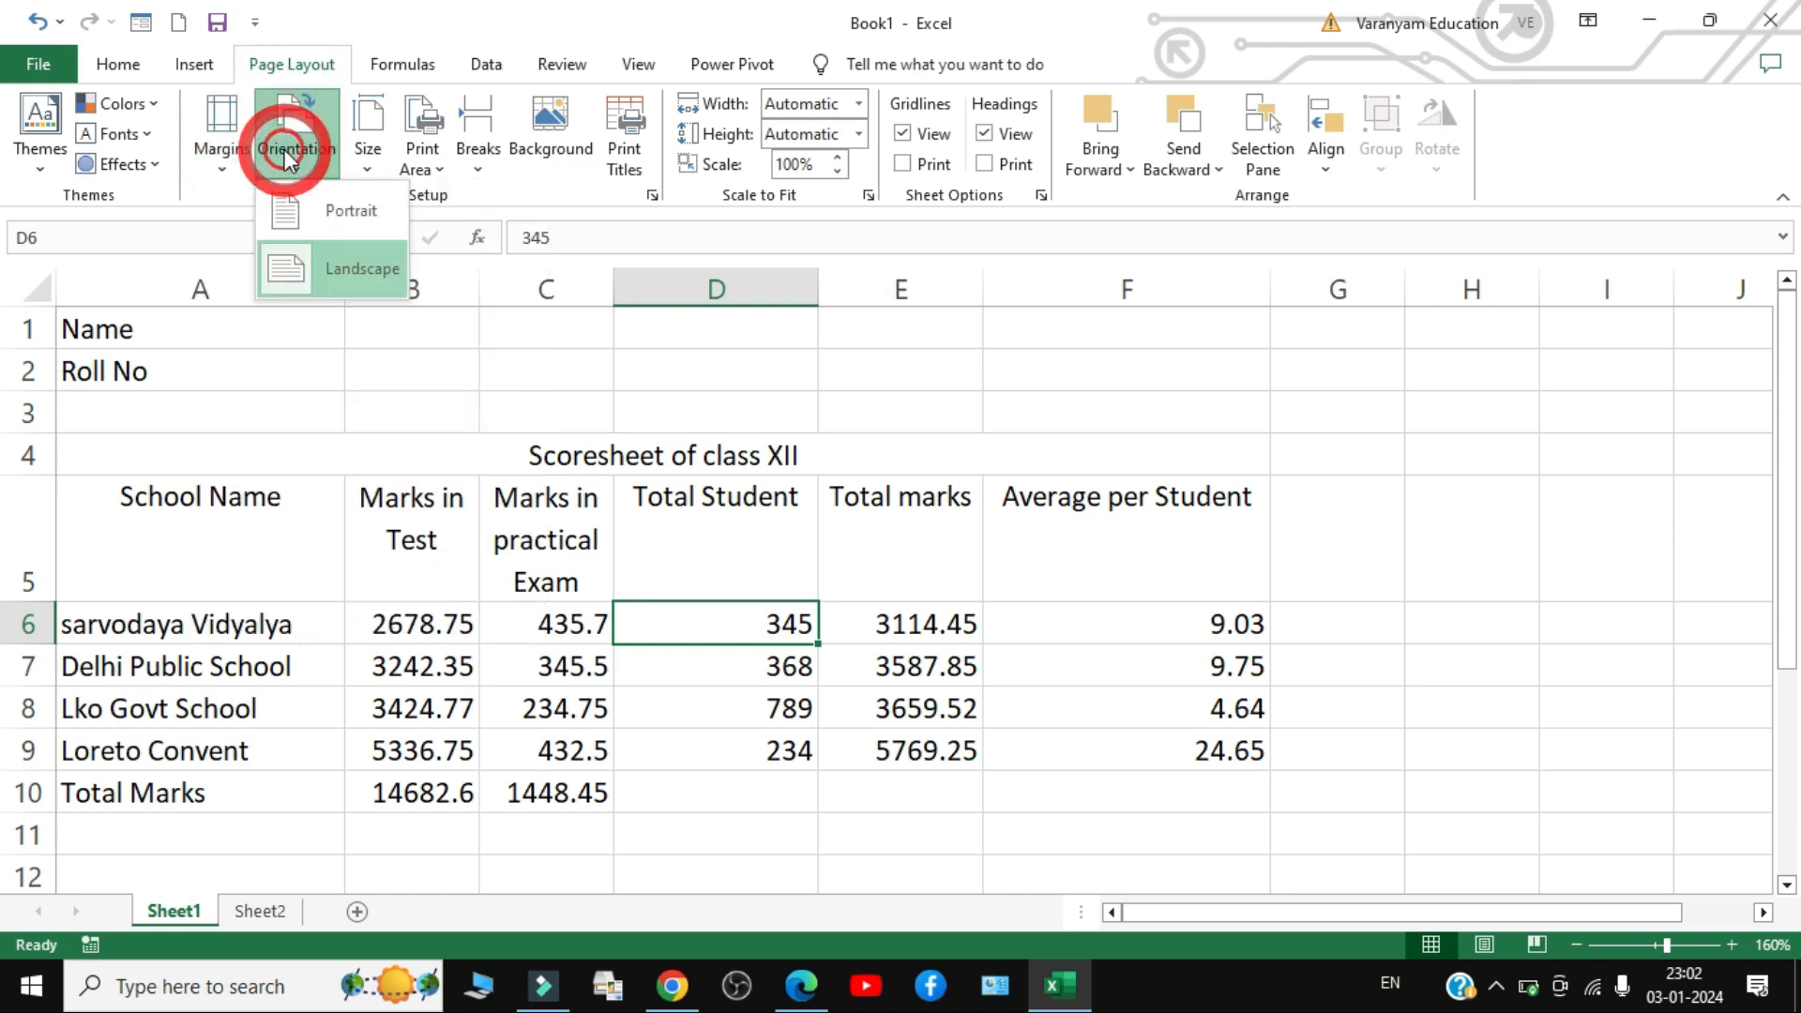
left_click(357, 151)
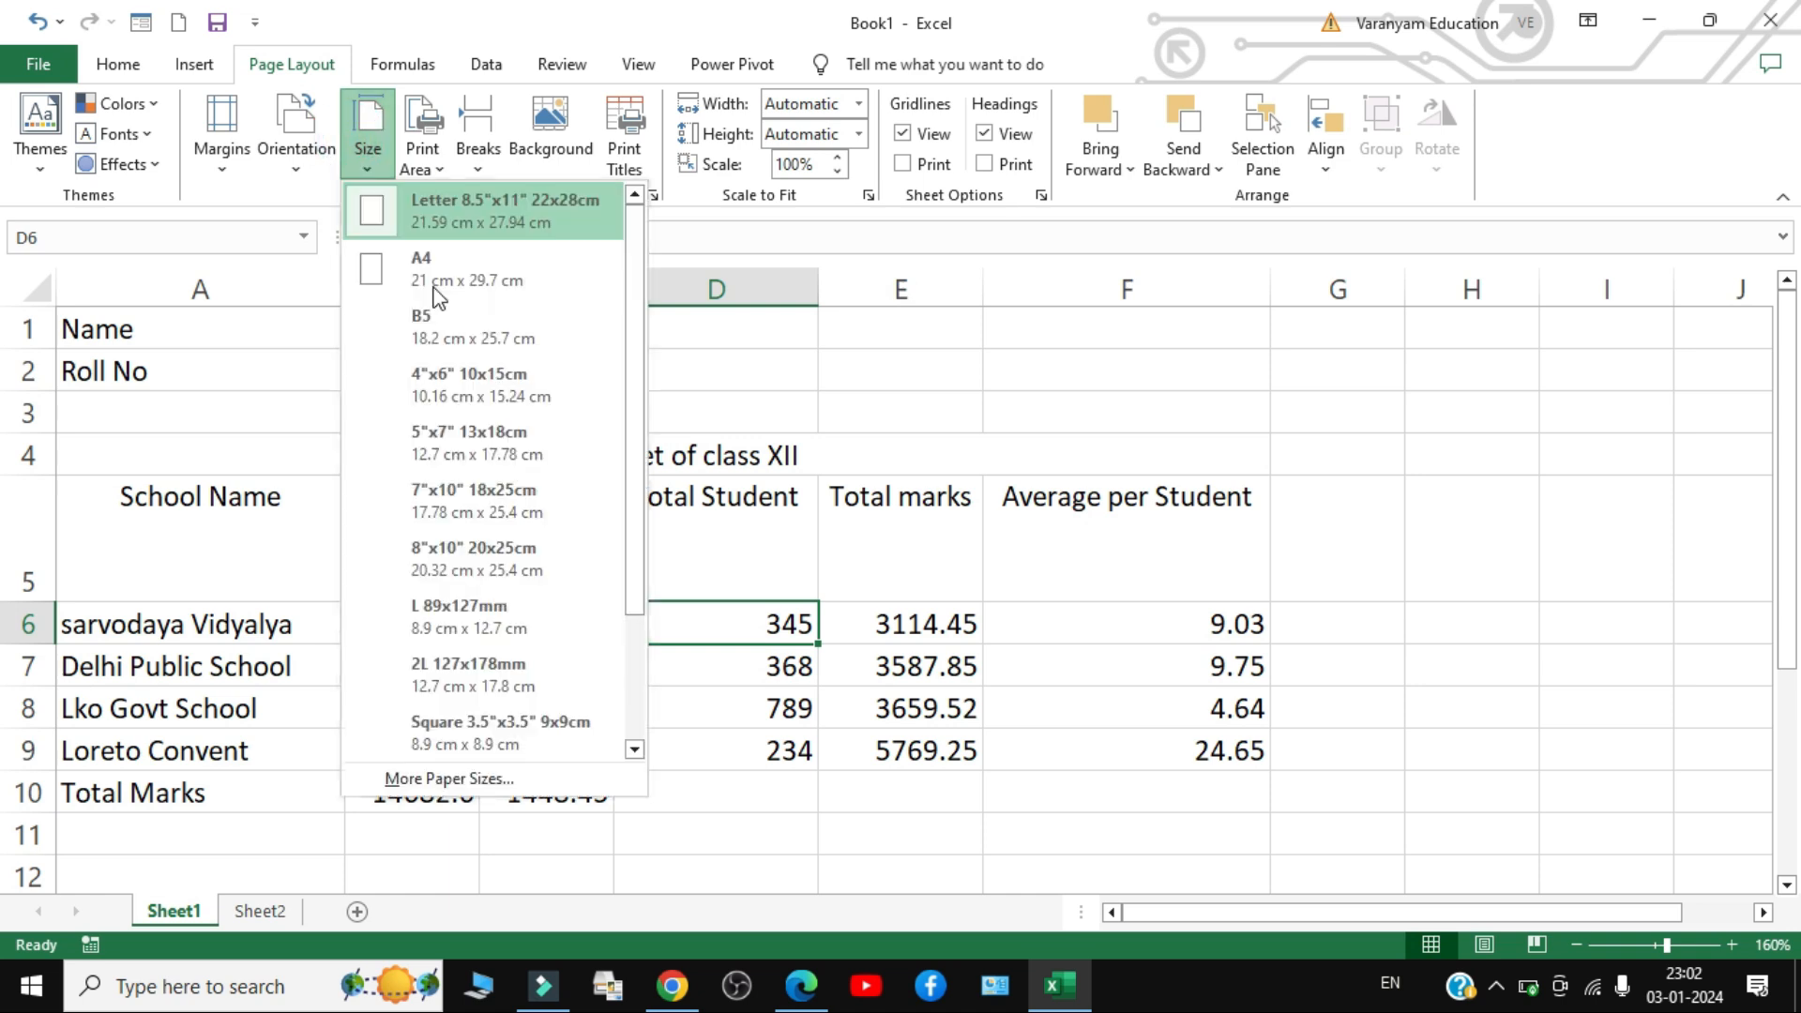
left_click(218, 162)
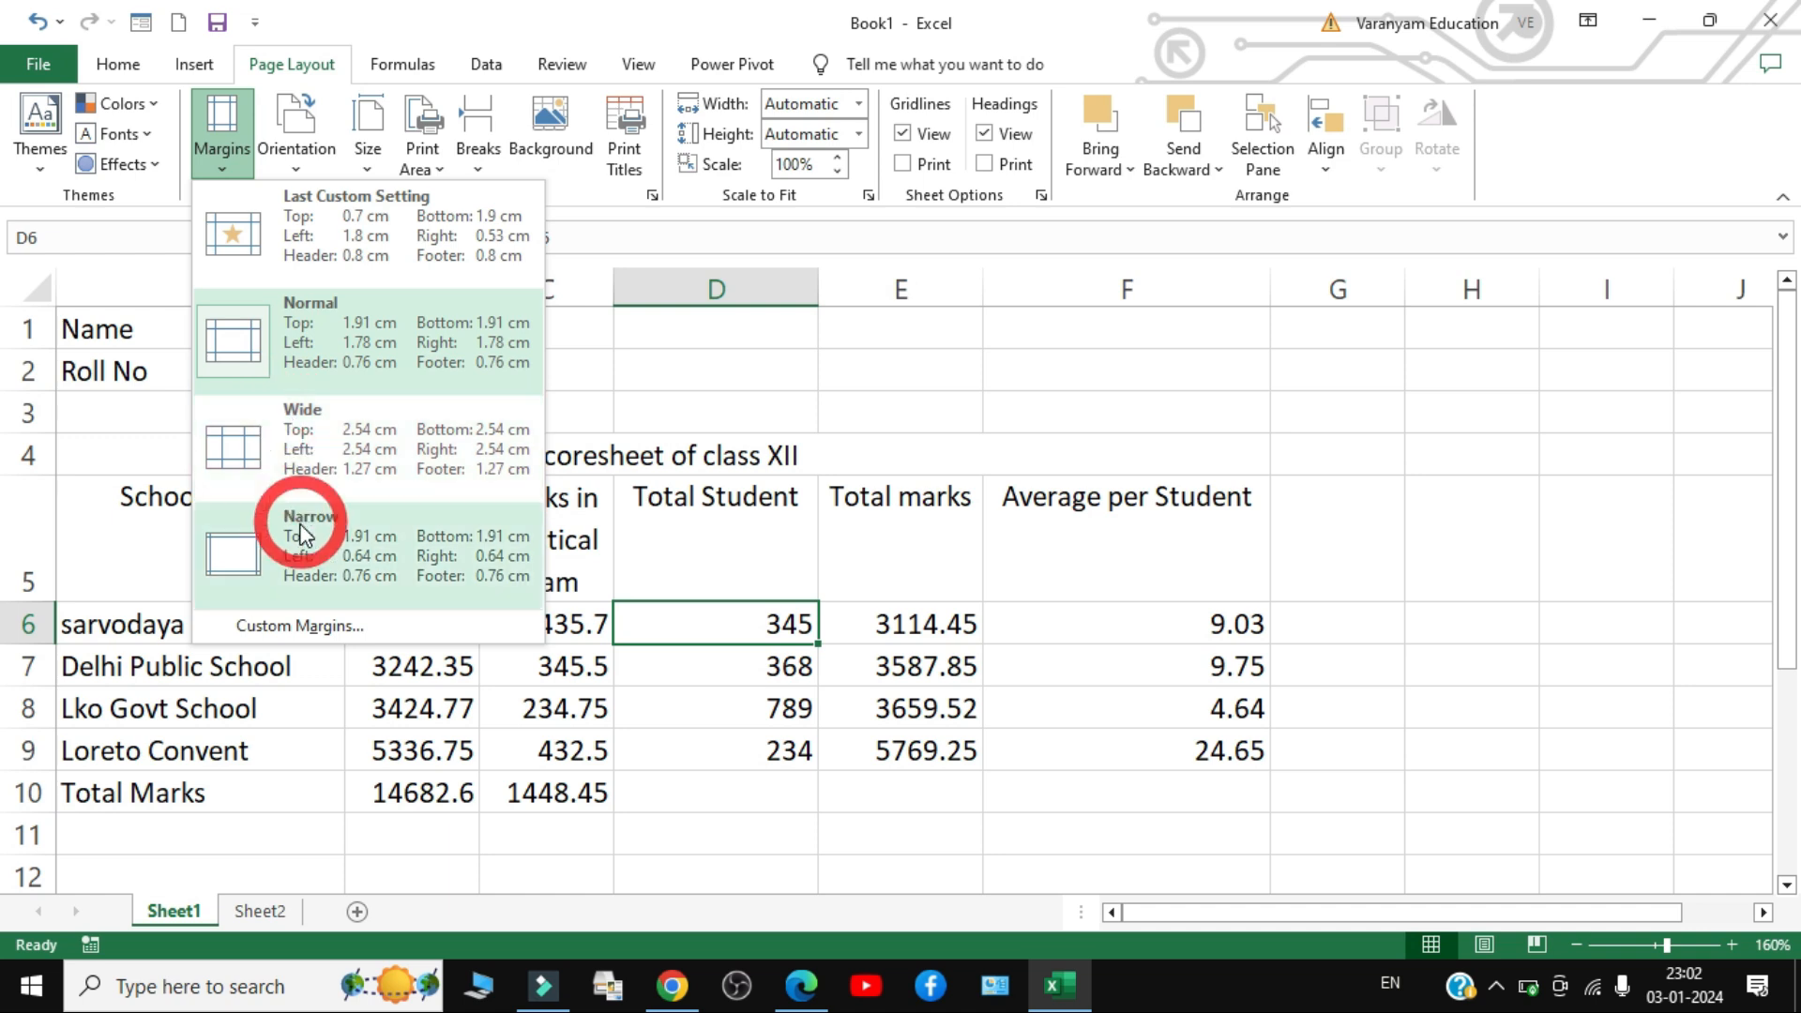
left_click(322, 318)
left_click(314, 130)
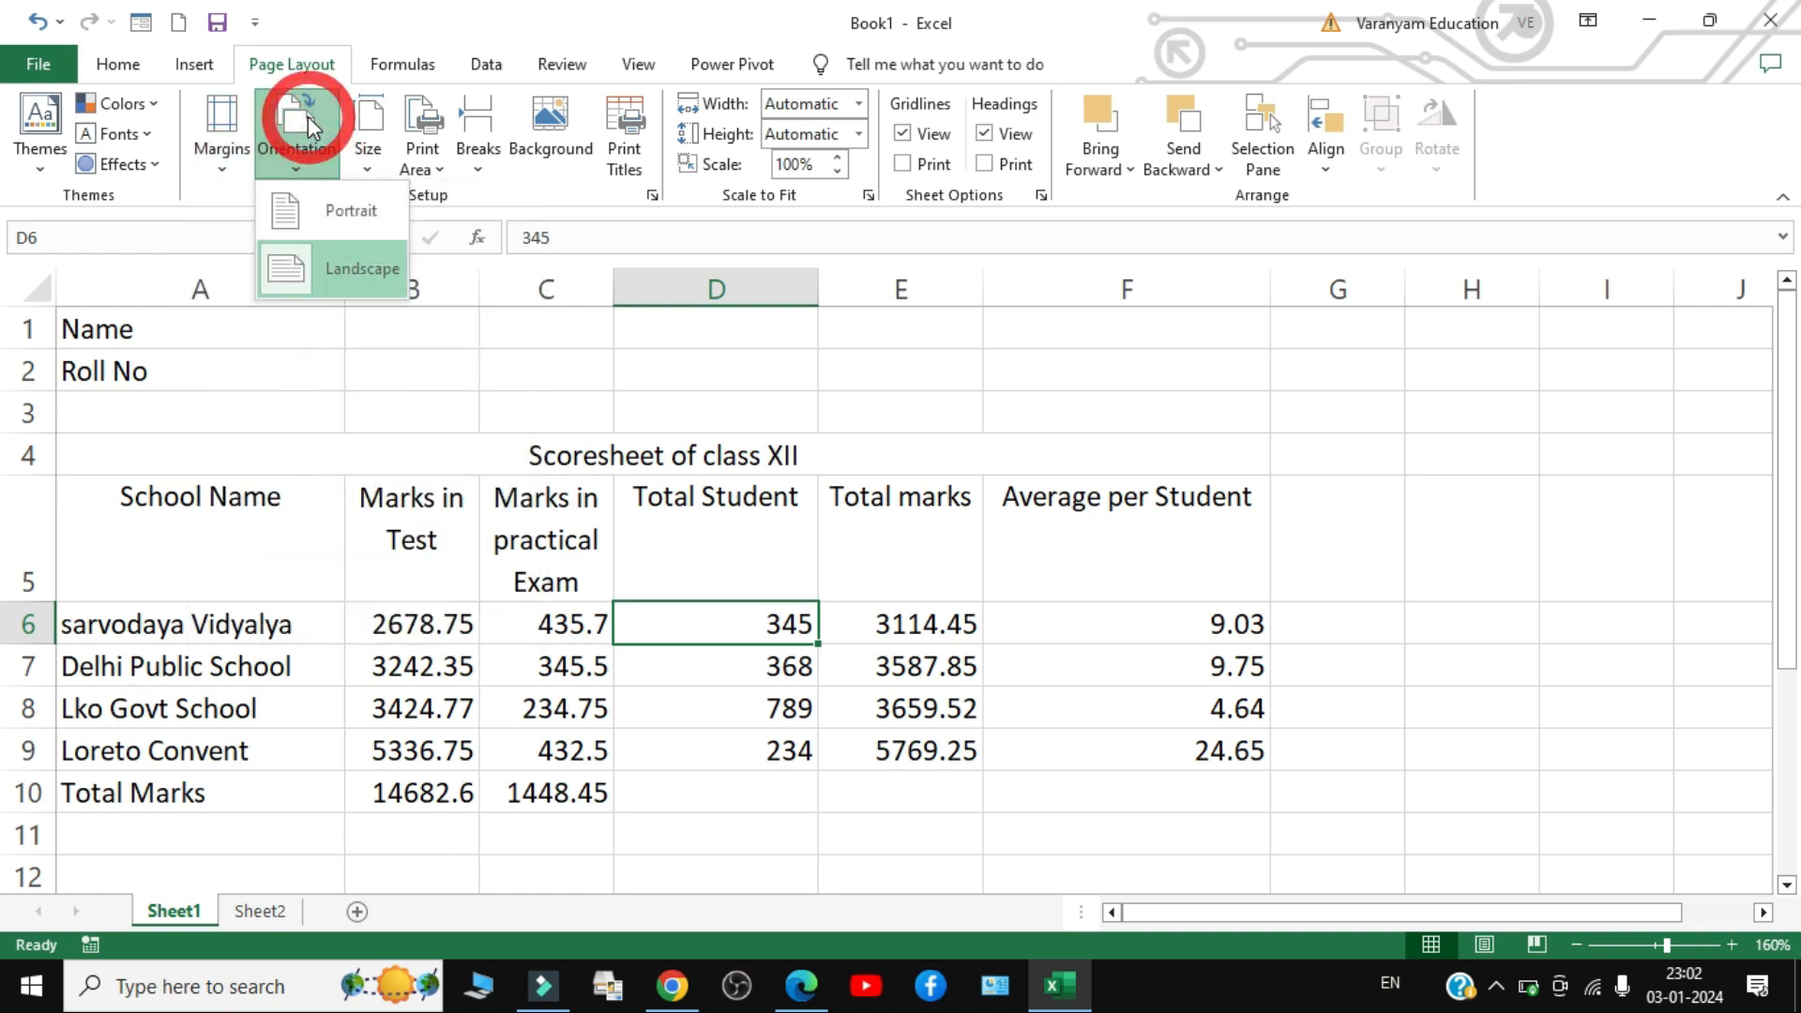
left_click(350, 274)
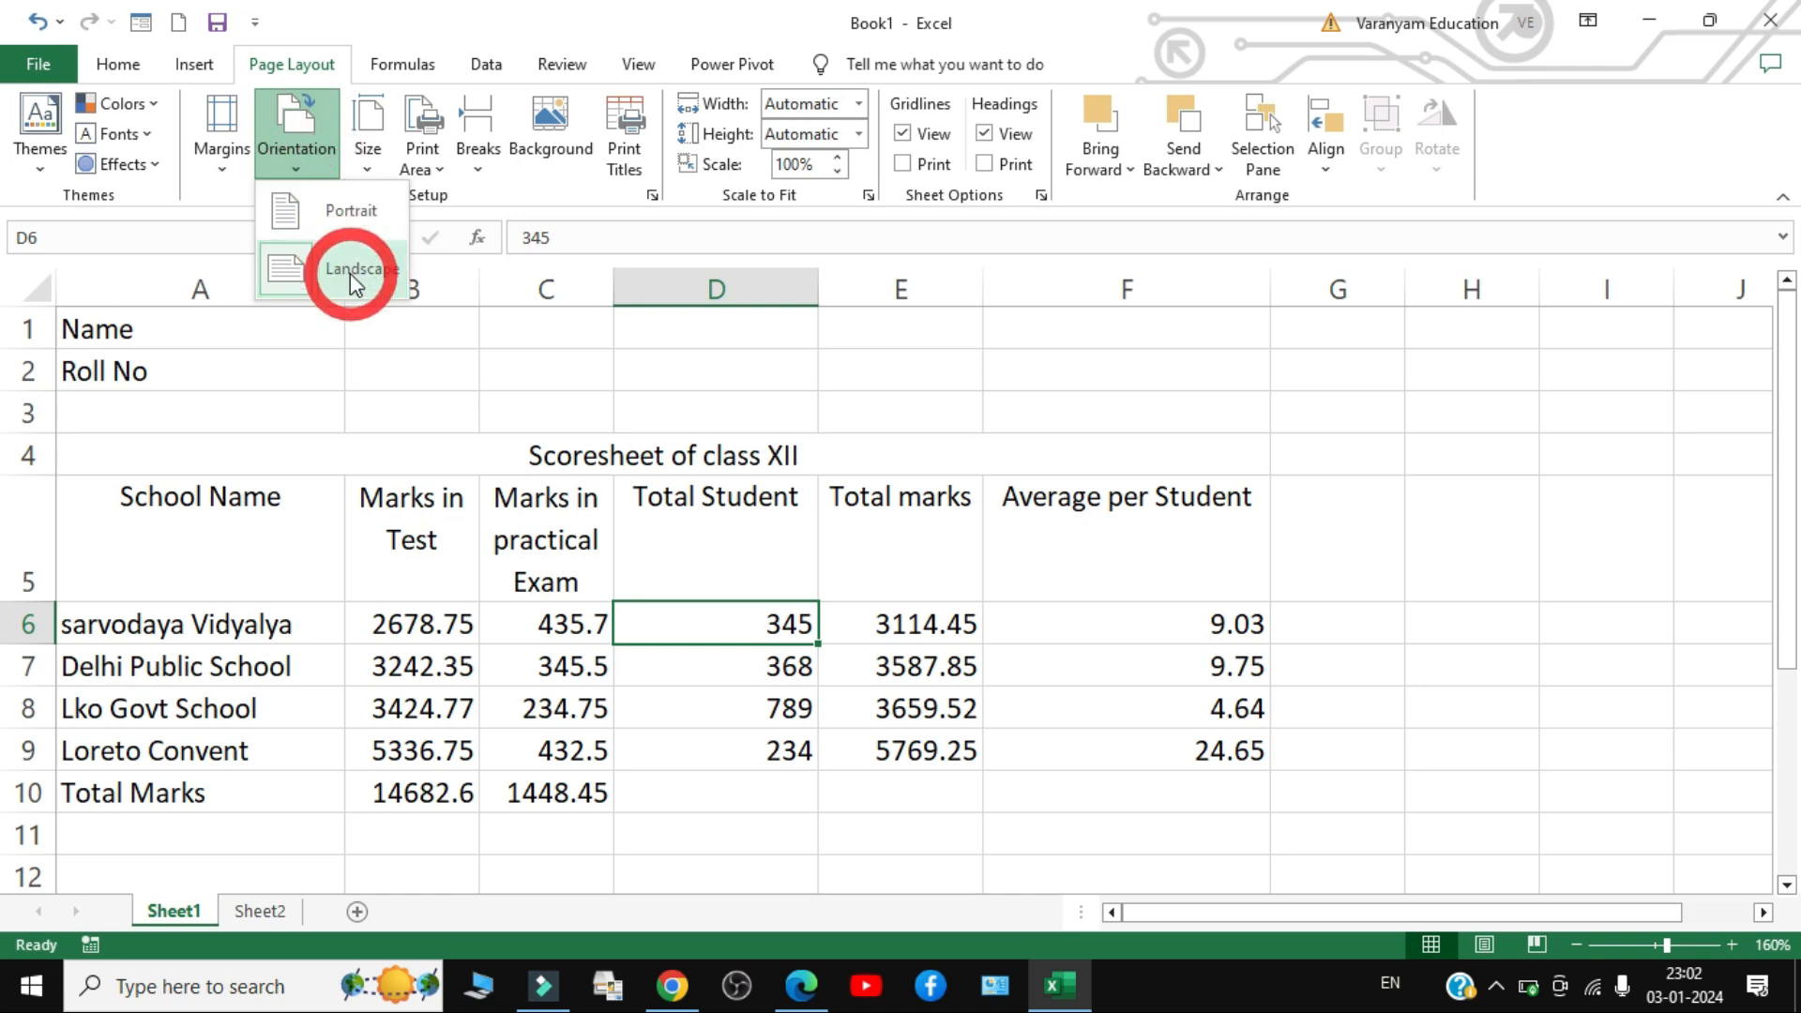
- Set the paper size of Sheet1 to A4, dismissing the low-battery message
left_click(374, 150)
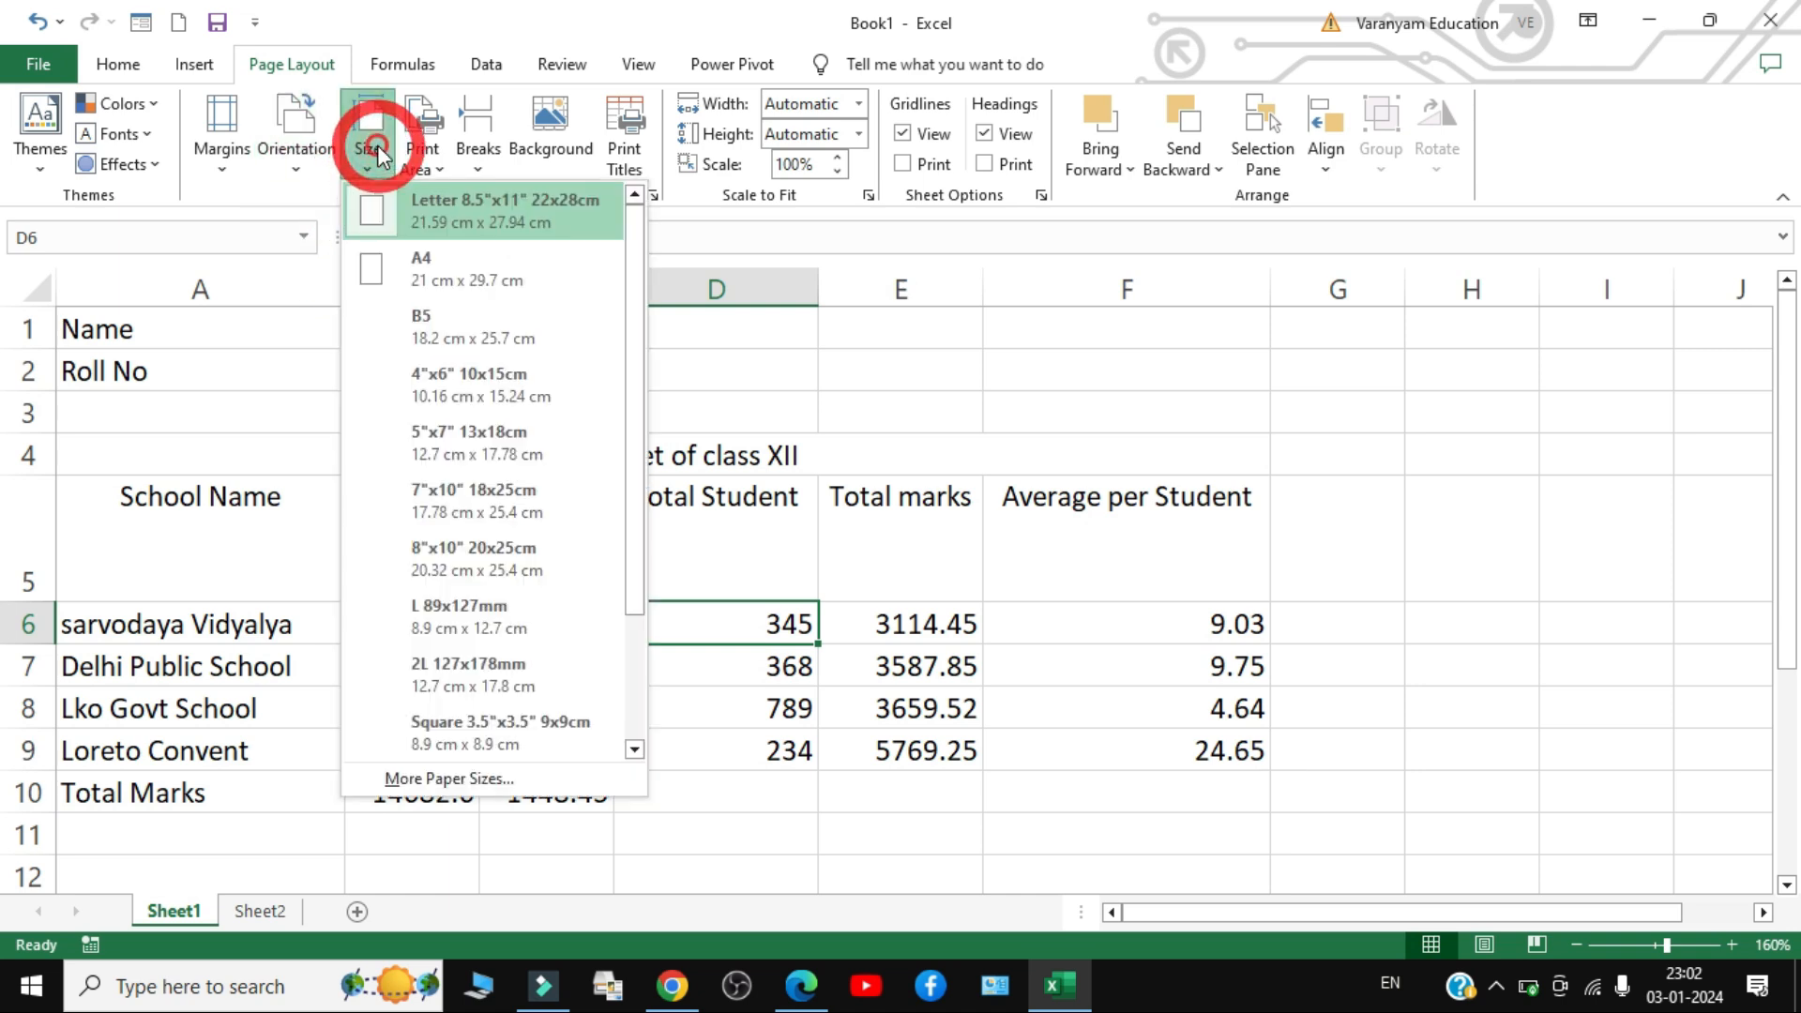
scroll(462, 590, "down", 3)
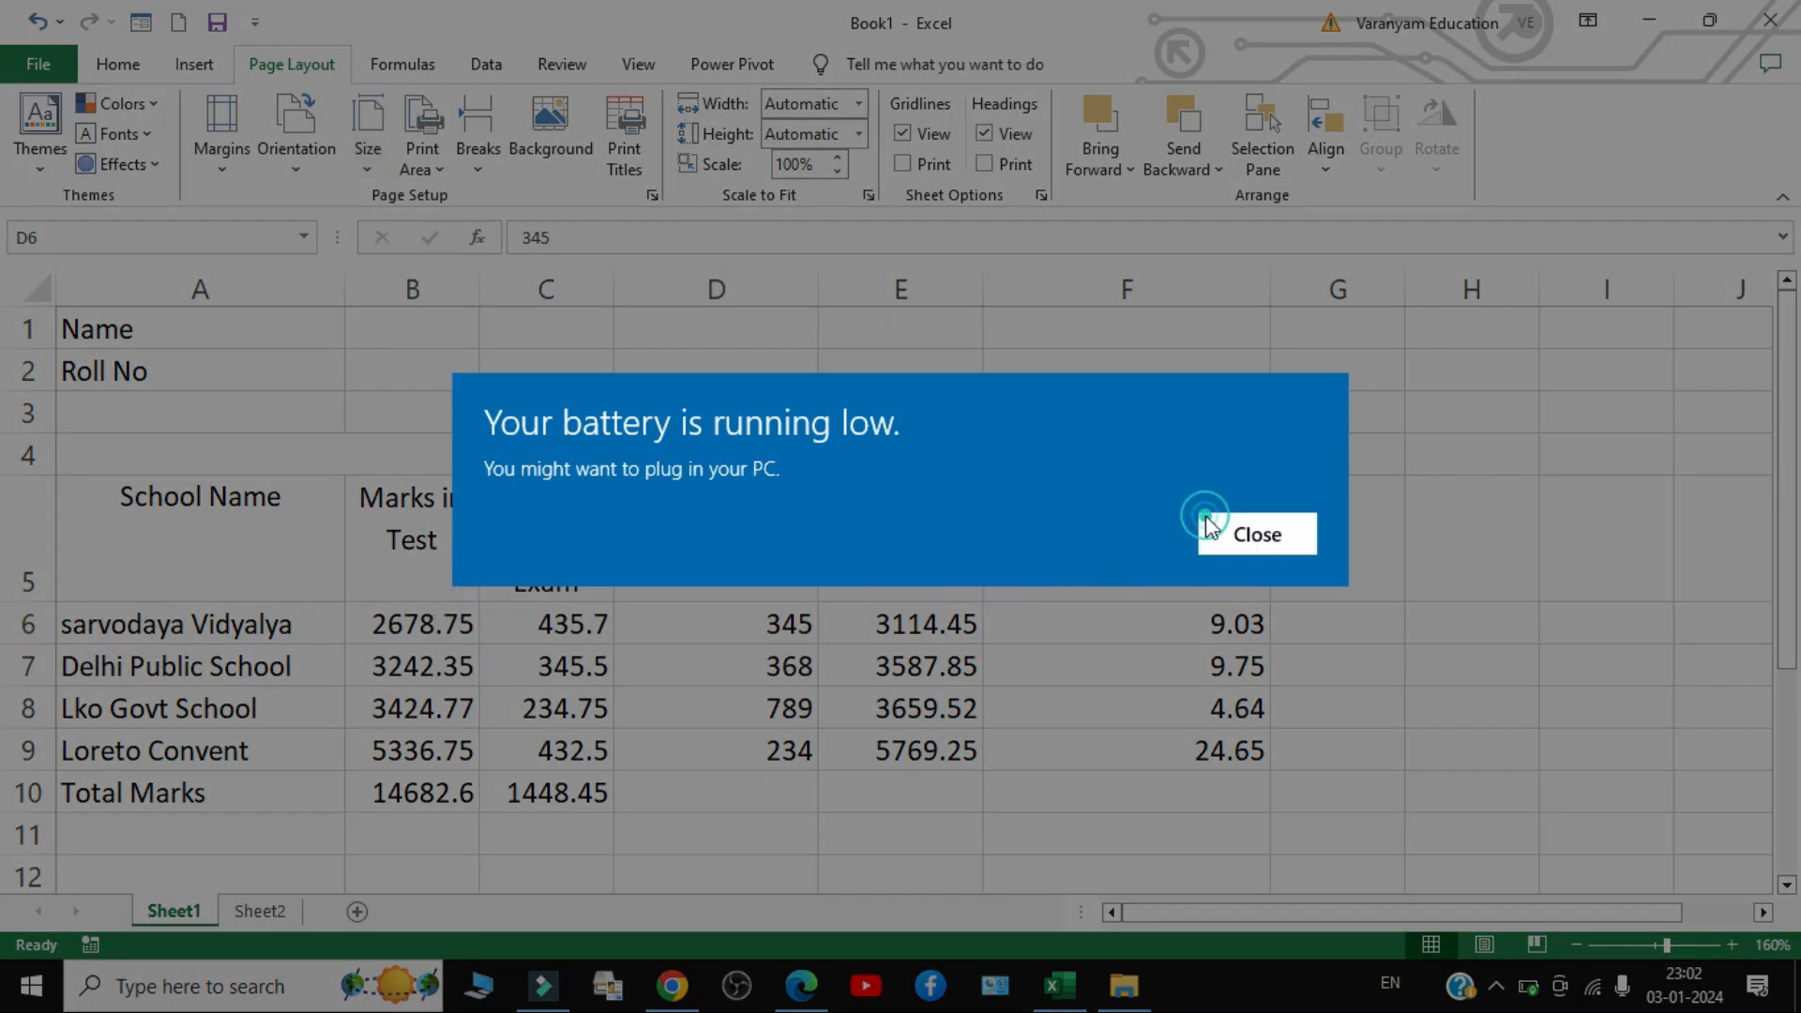
left_click(1208, 525)
left_click(370, 156)
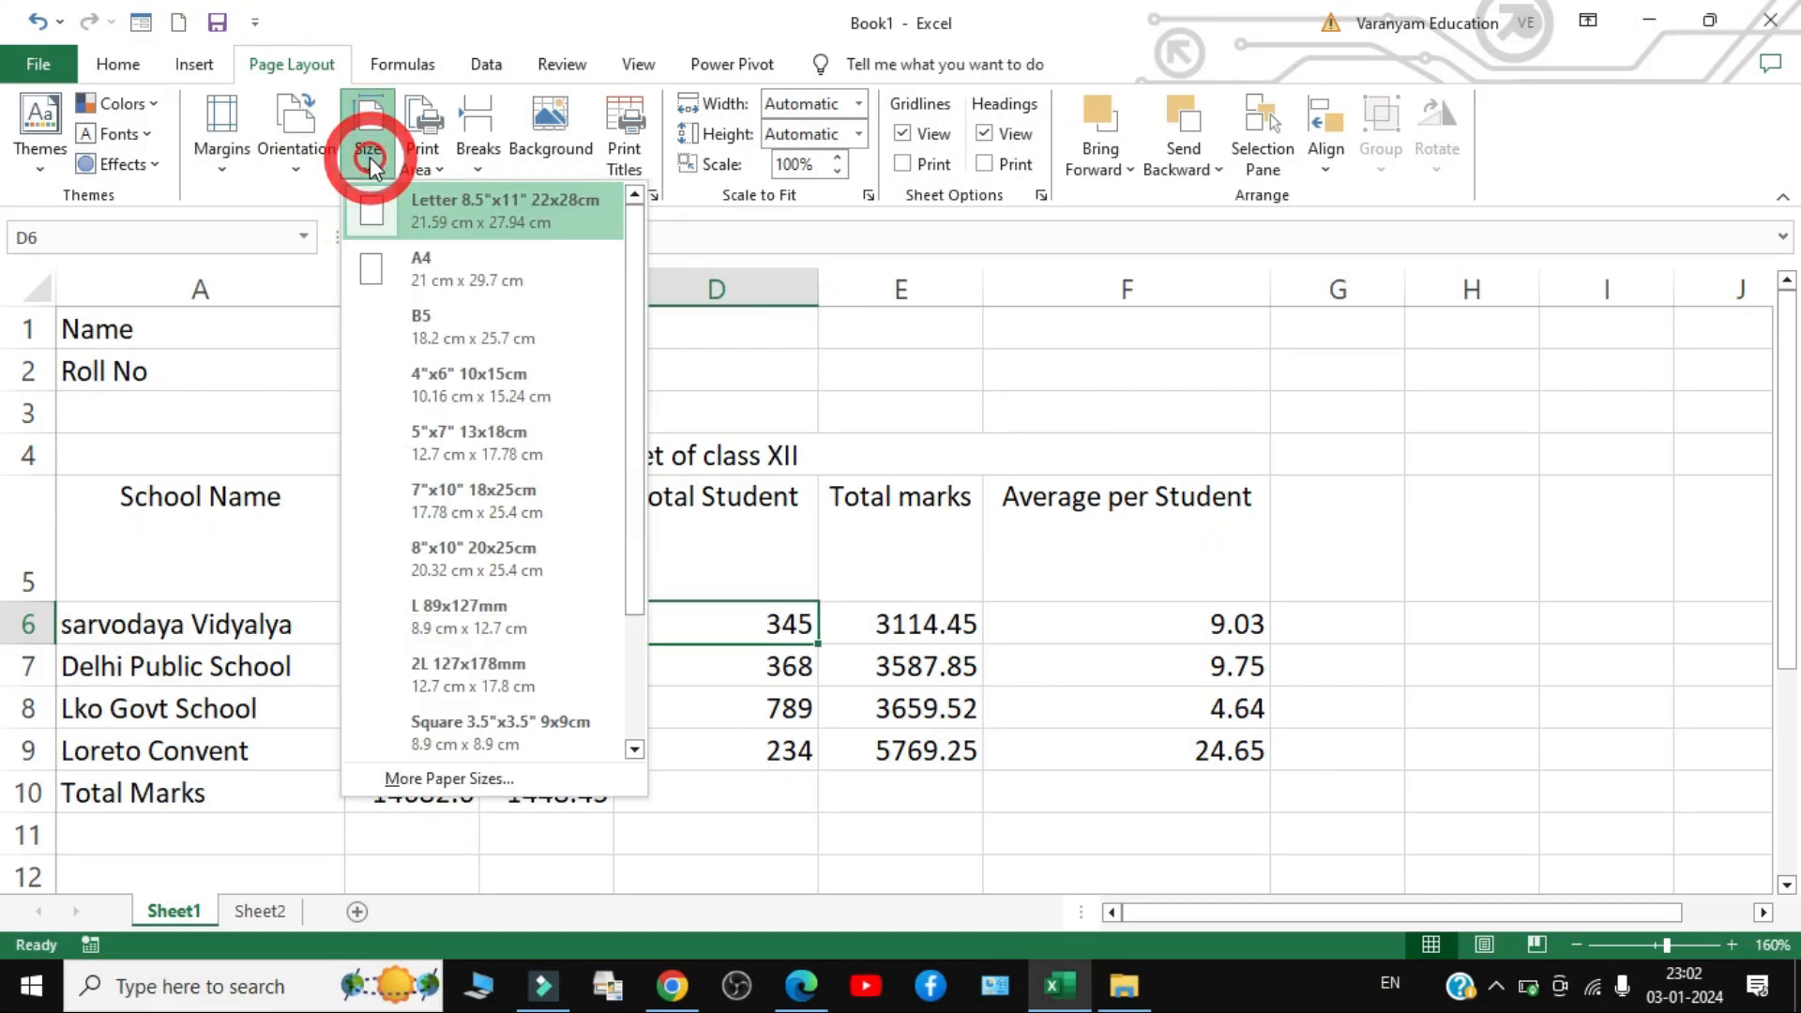
left_click(438, 270)
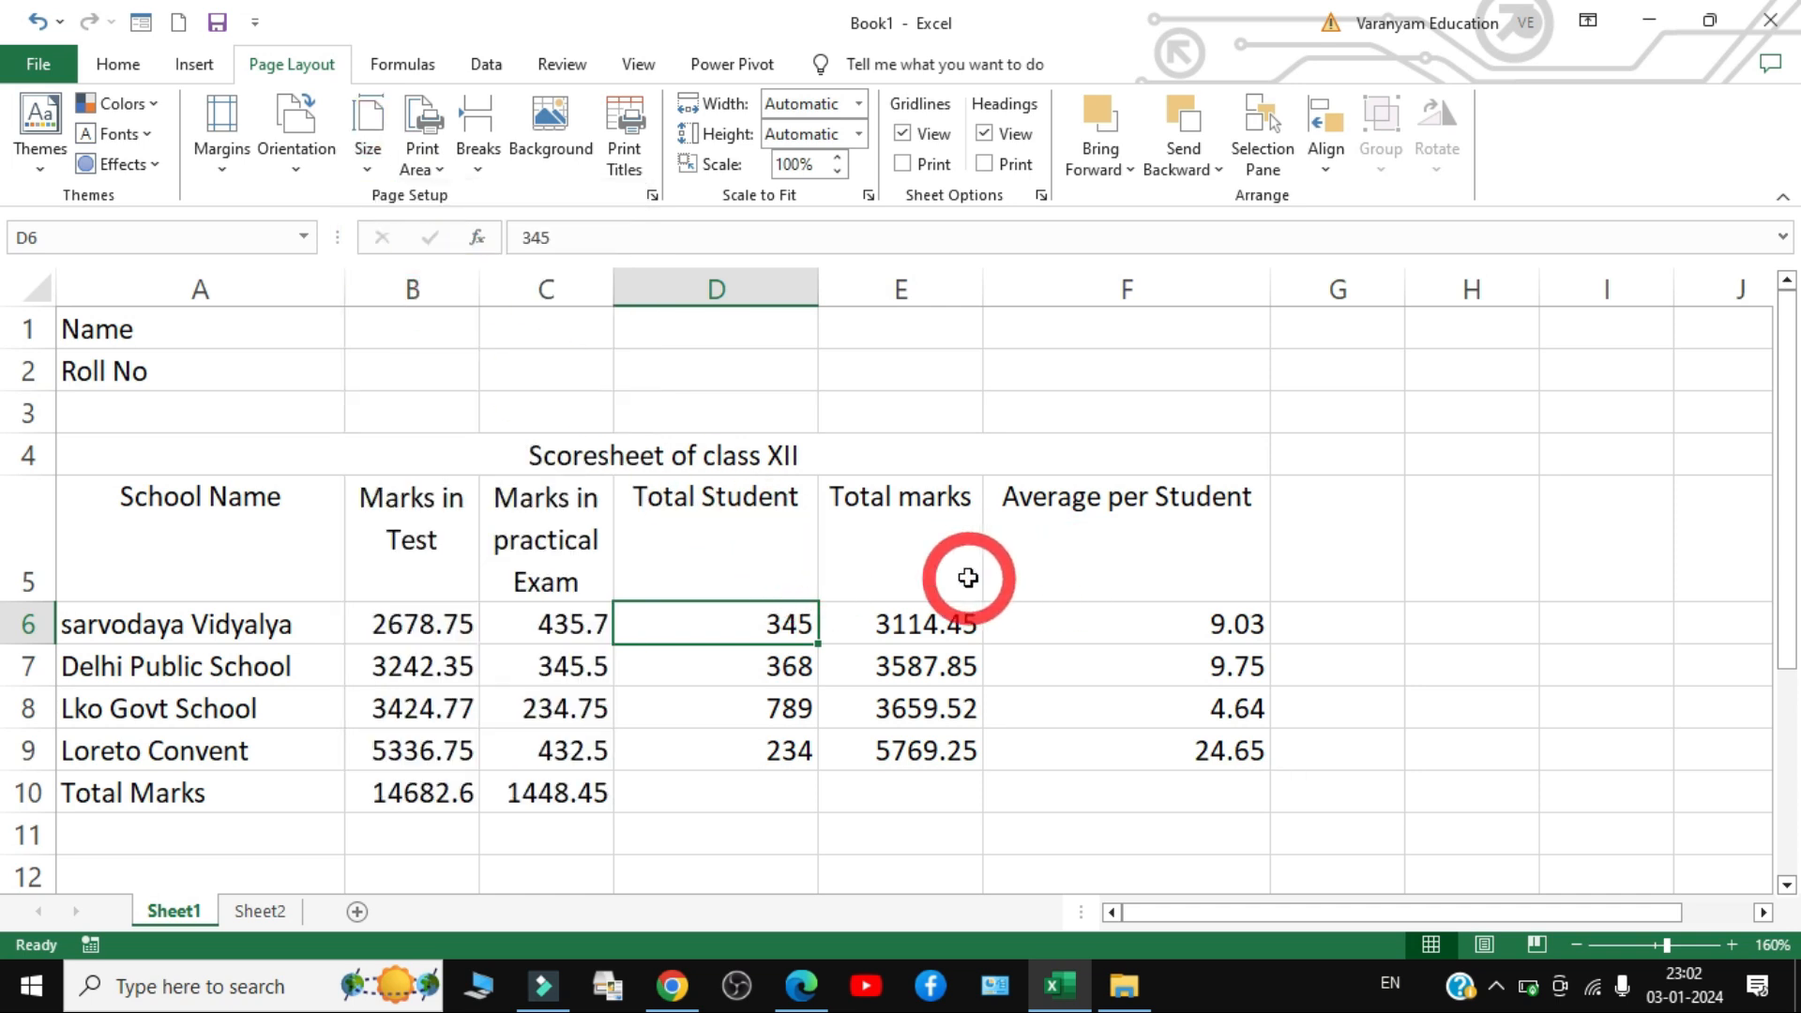
scroll(968, 578, "down", 1)
left_click(1041, 634)
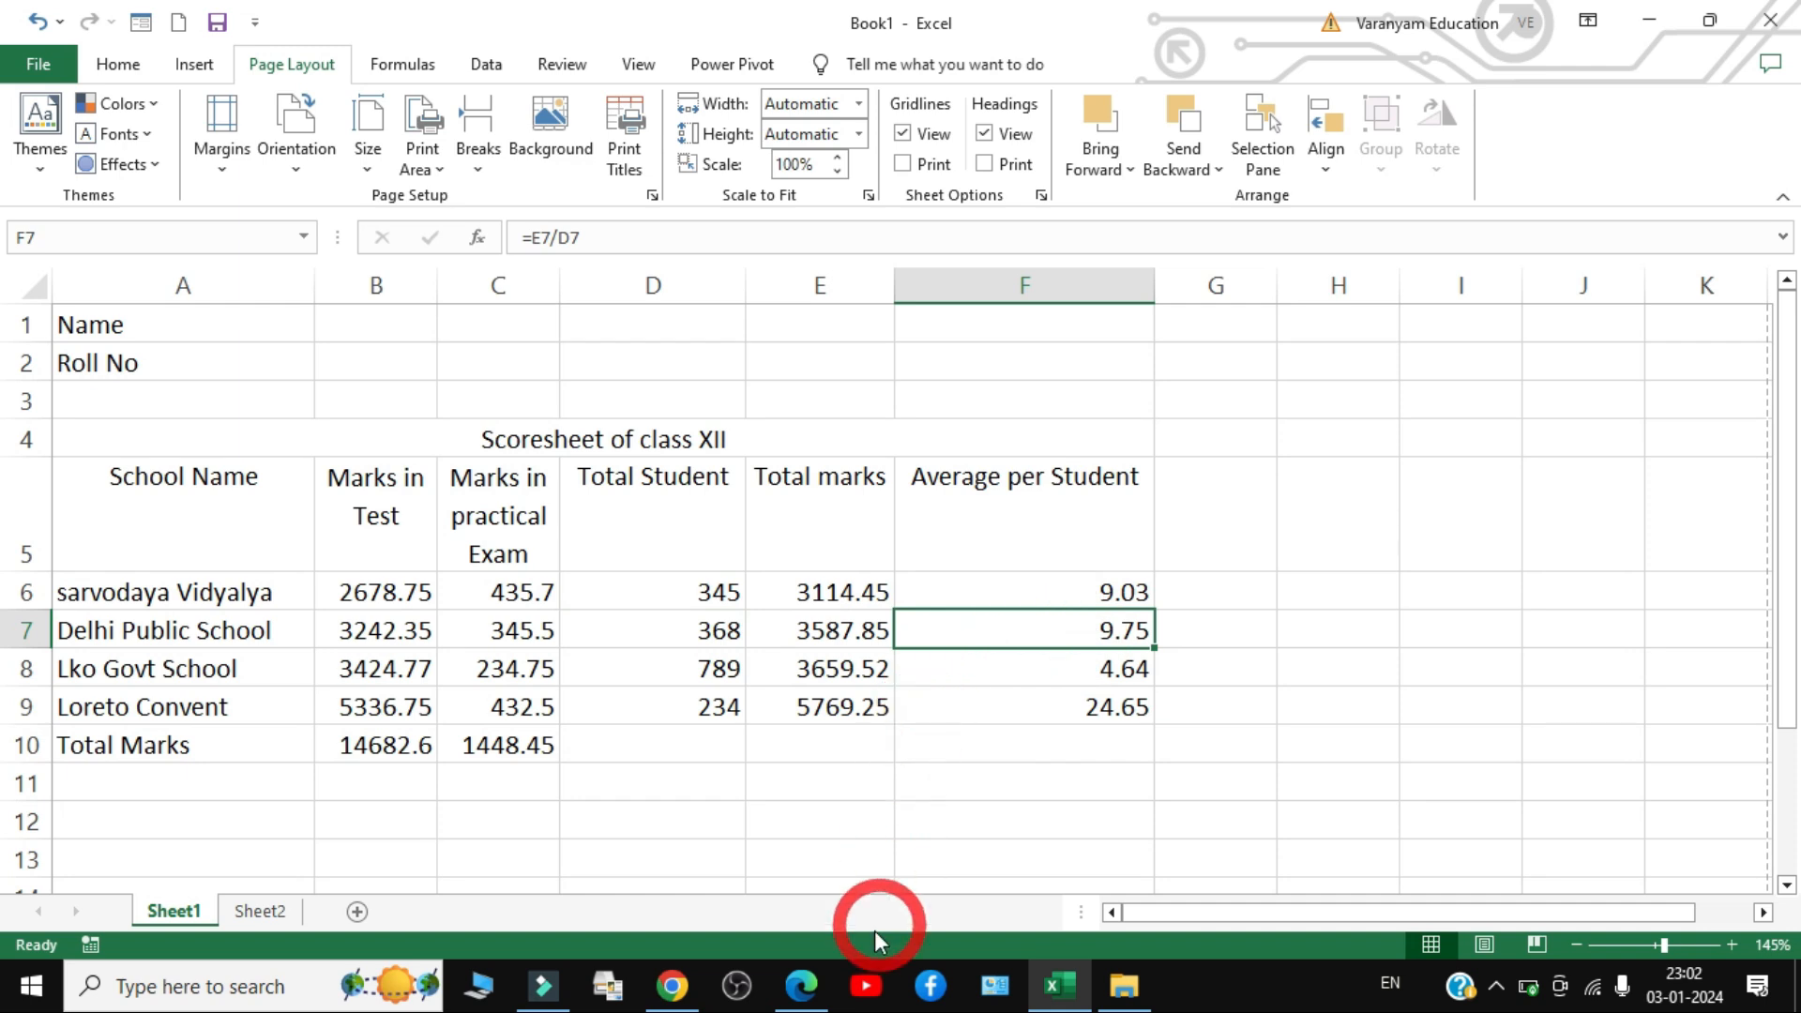
- Switch to the PDF in Edge and highlight "Change font size of cell to '14'" in instruction 3 in green
left_click(812, 985)
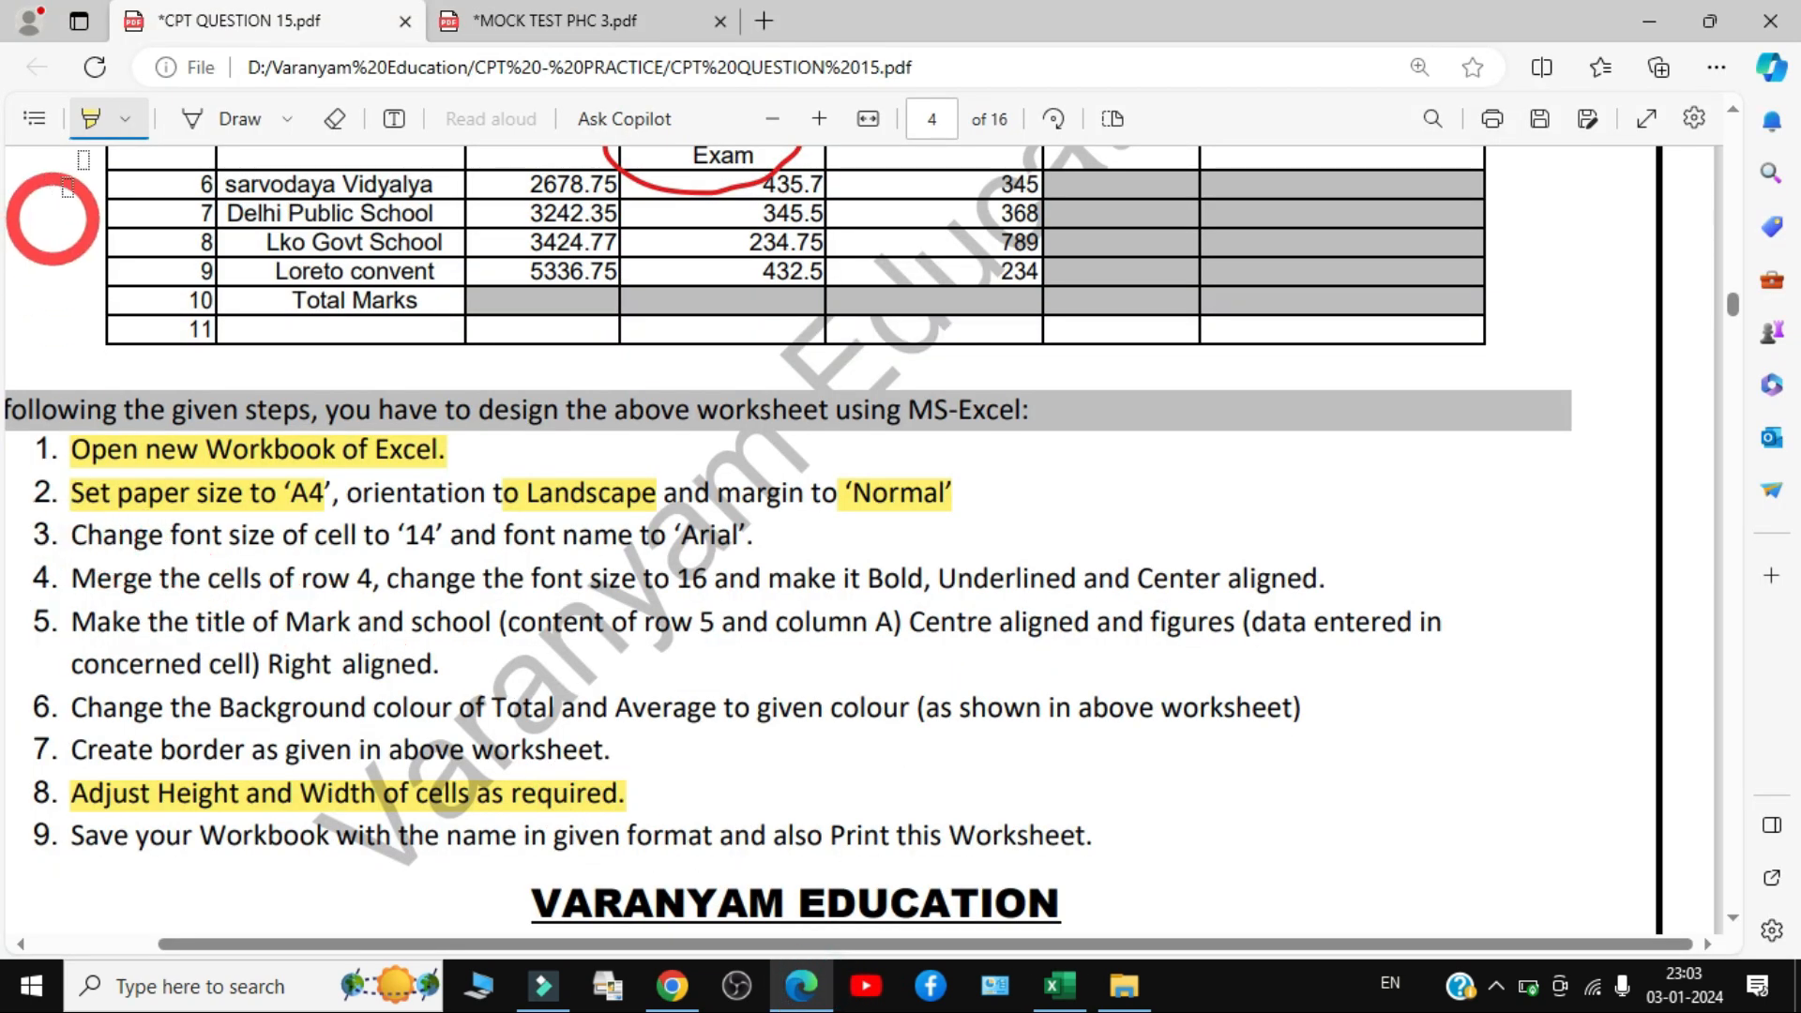
left_click(132, 116)
left_click(193, 221)
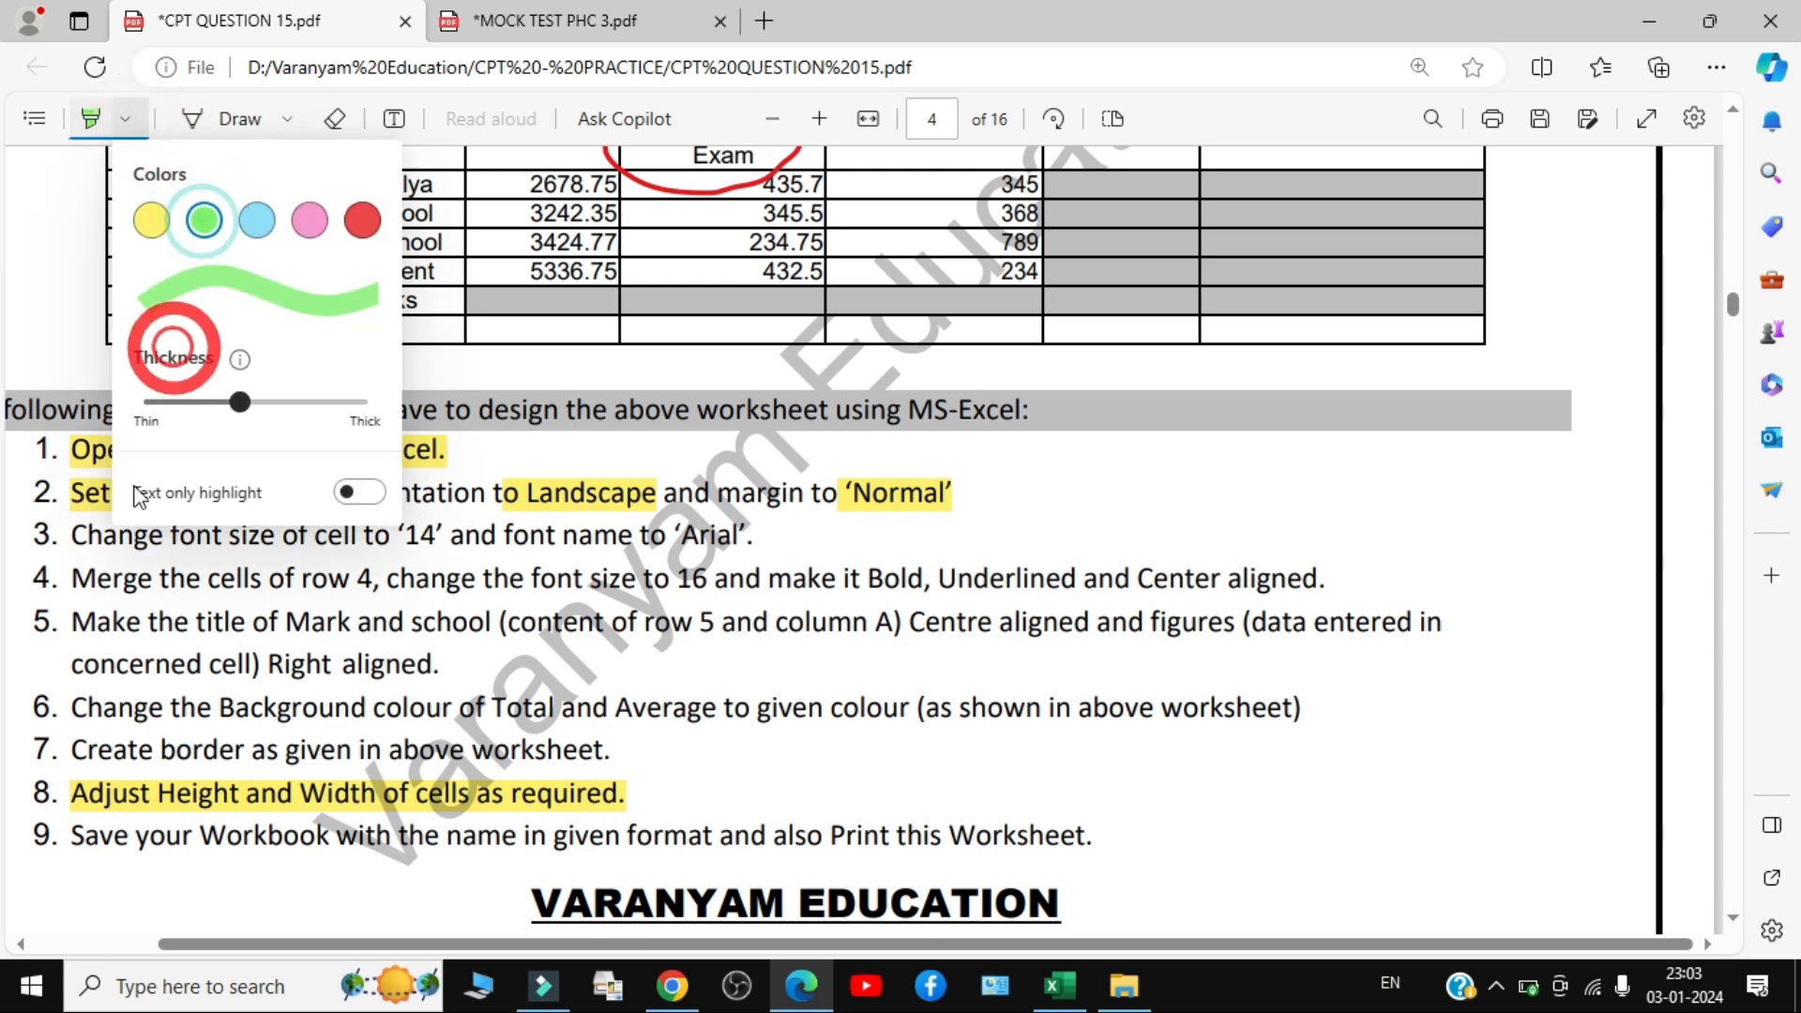
left_click(82, 492)
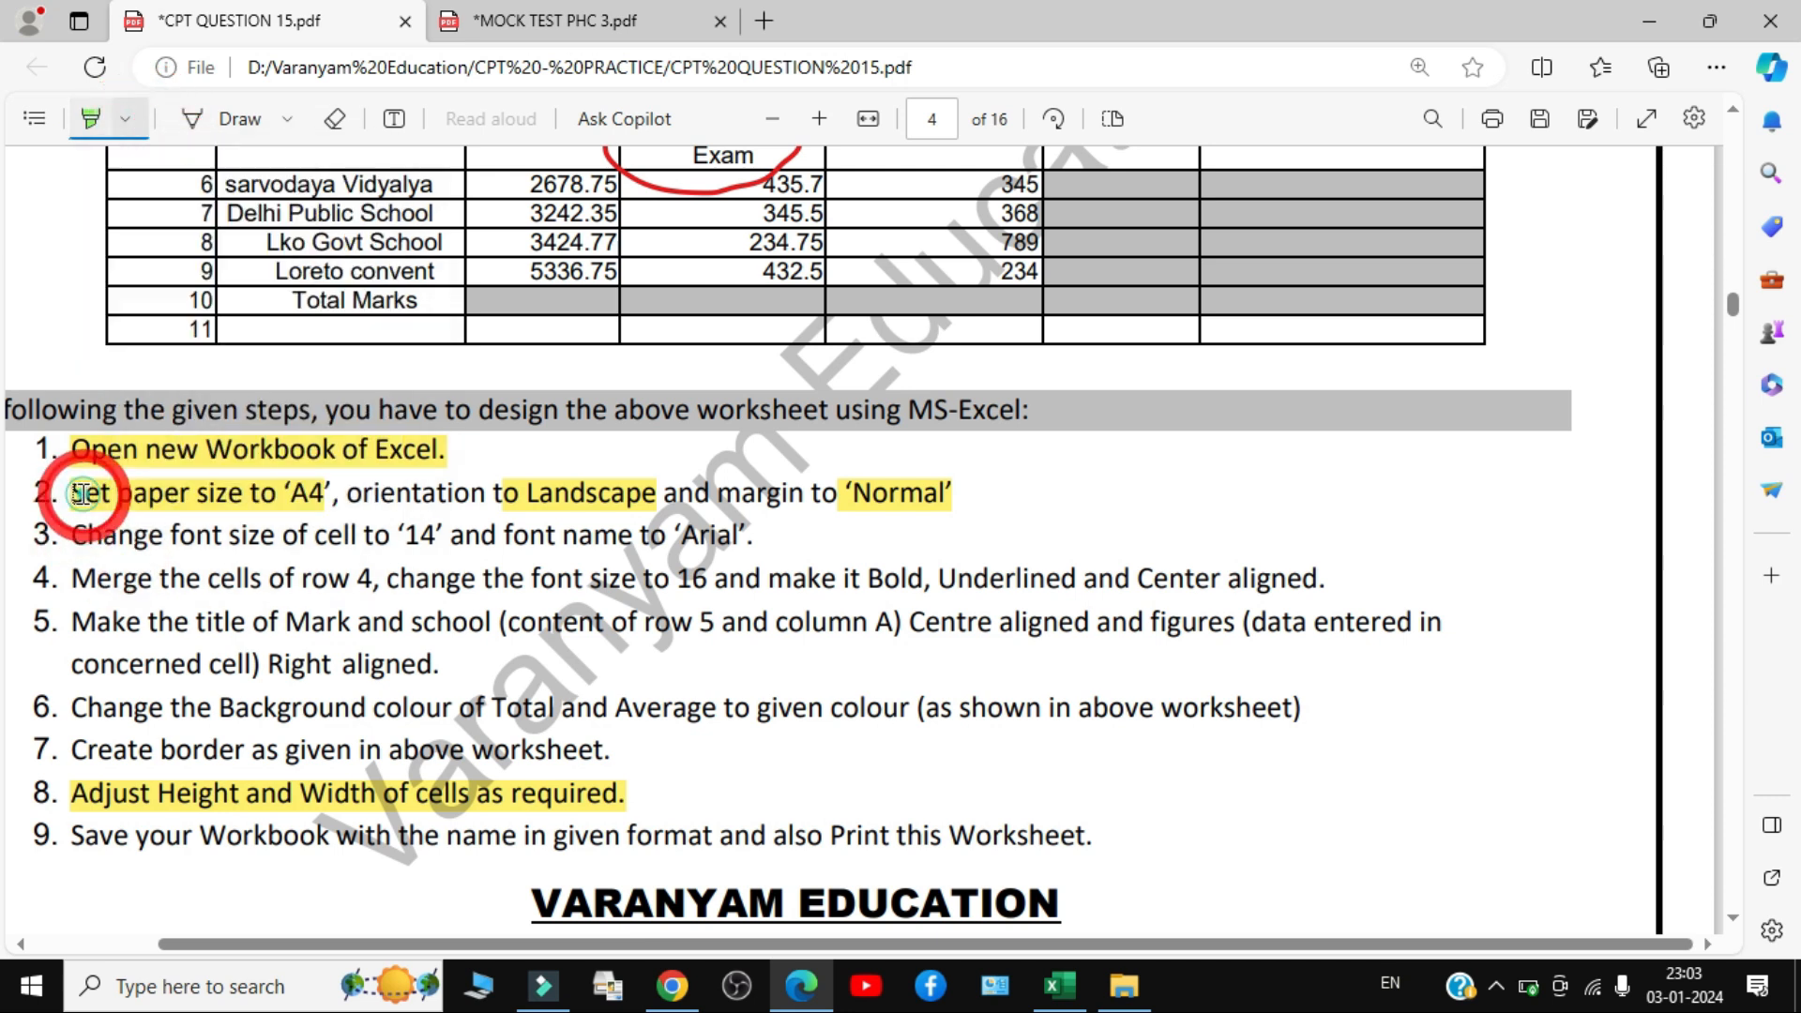
left_click(69, 539)
left_click_drag(69, 539, 443, 538)
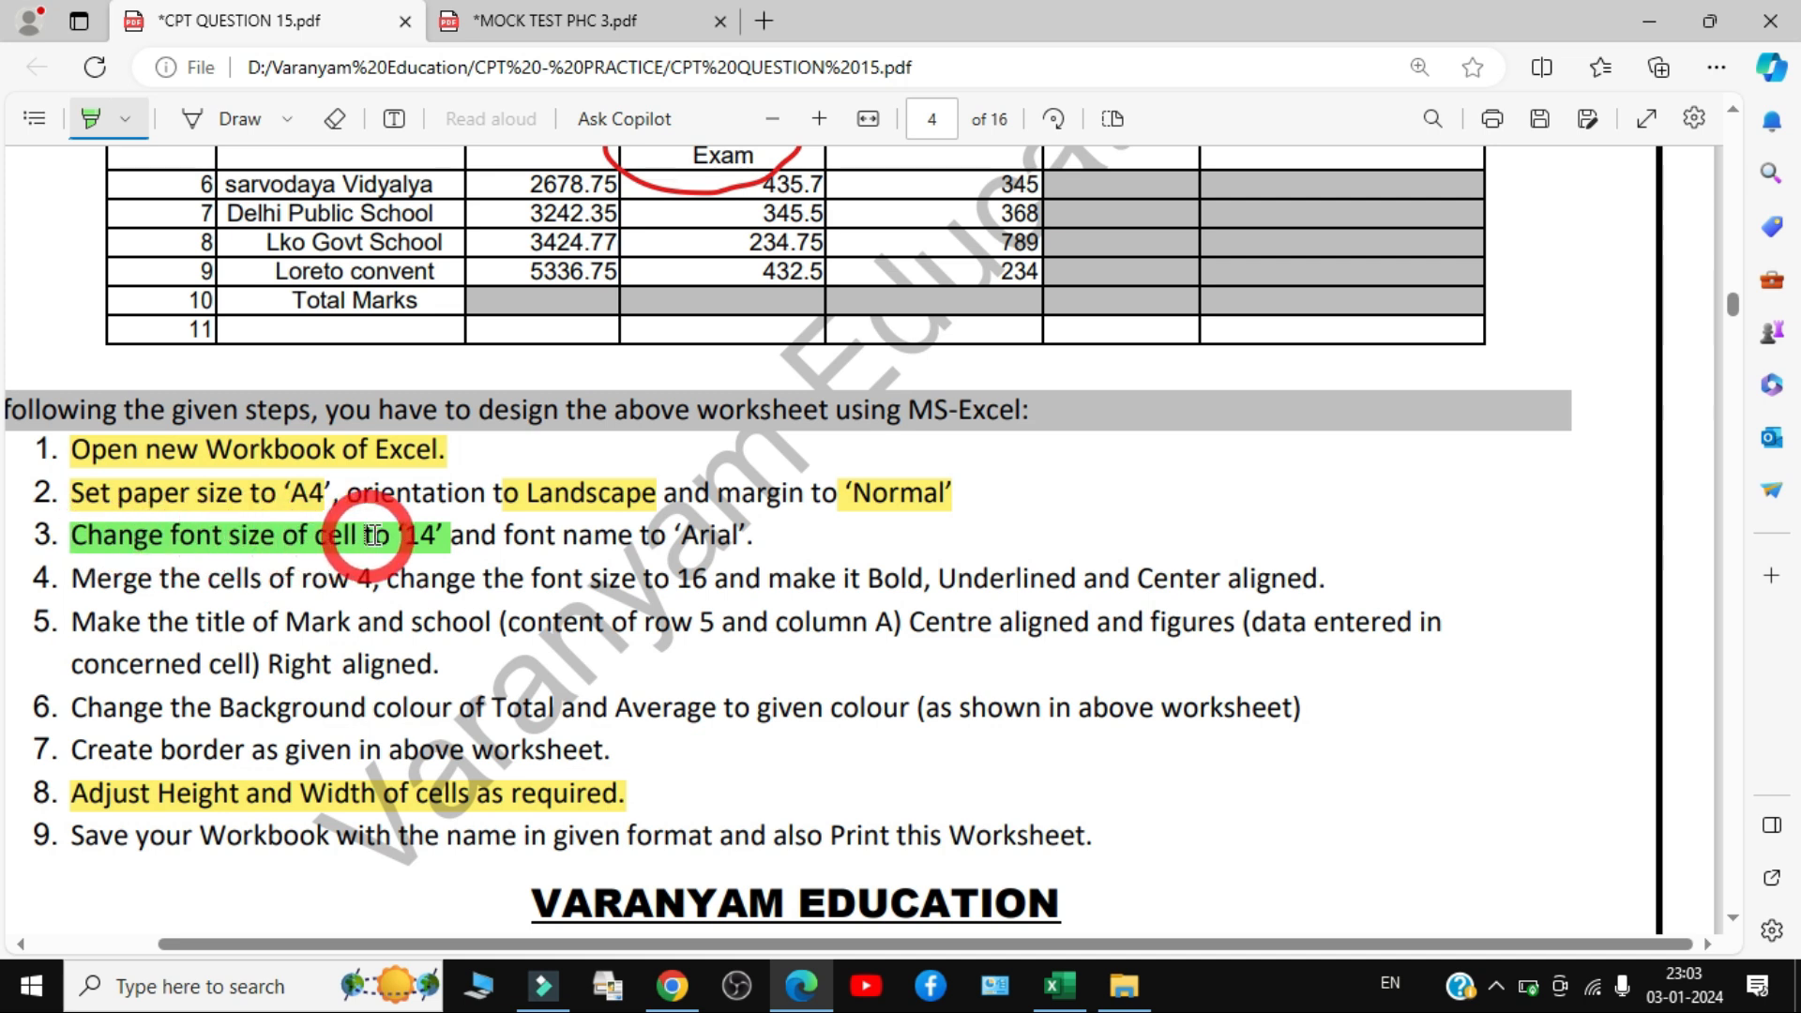
- Return to the Book1 workbook in Excel and select the whole scoresheet range A1:F10 for font formatting
left_click(1072, 1002)
left_click(691, 515)
left_click(656, 702)
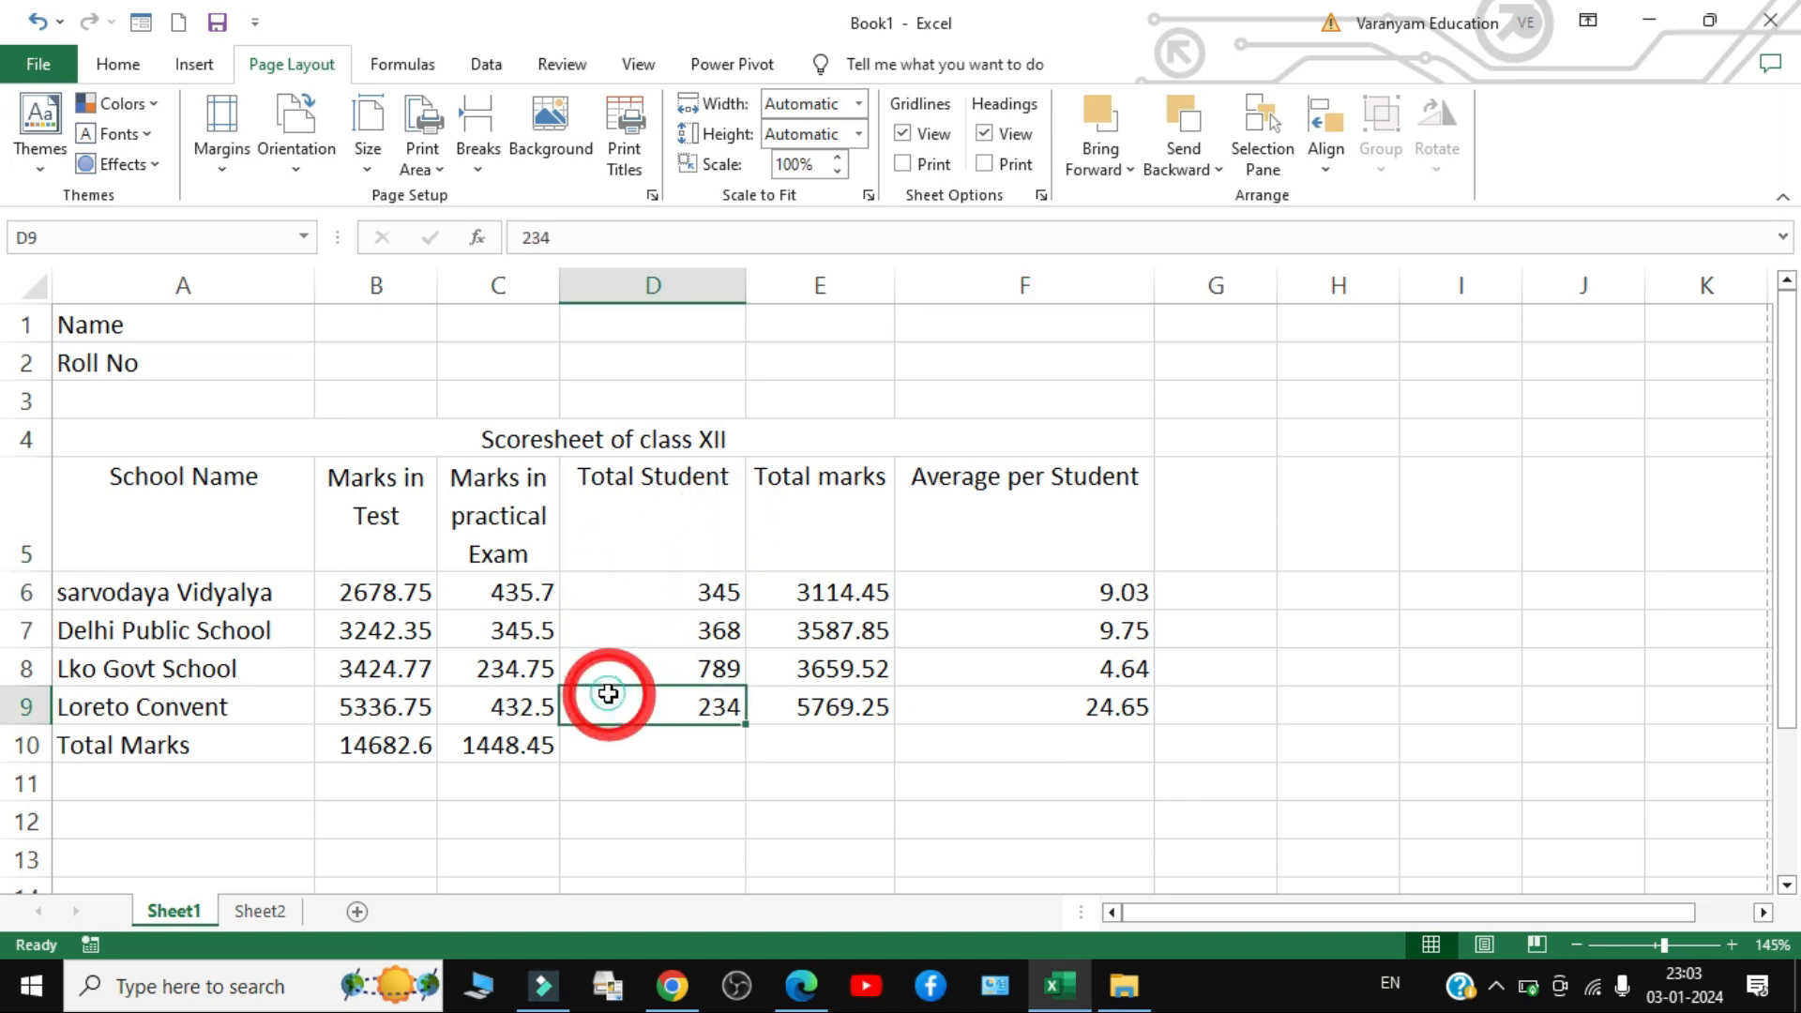
left_click(360, 460)
left_click(349, 398)
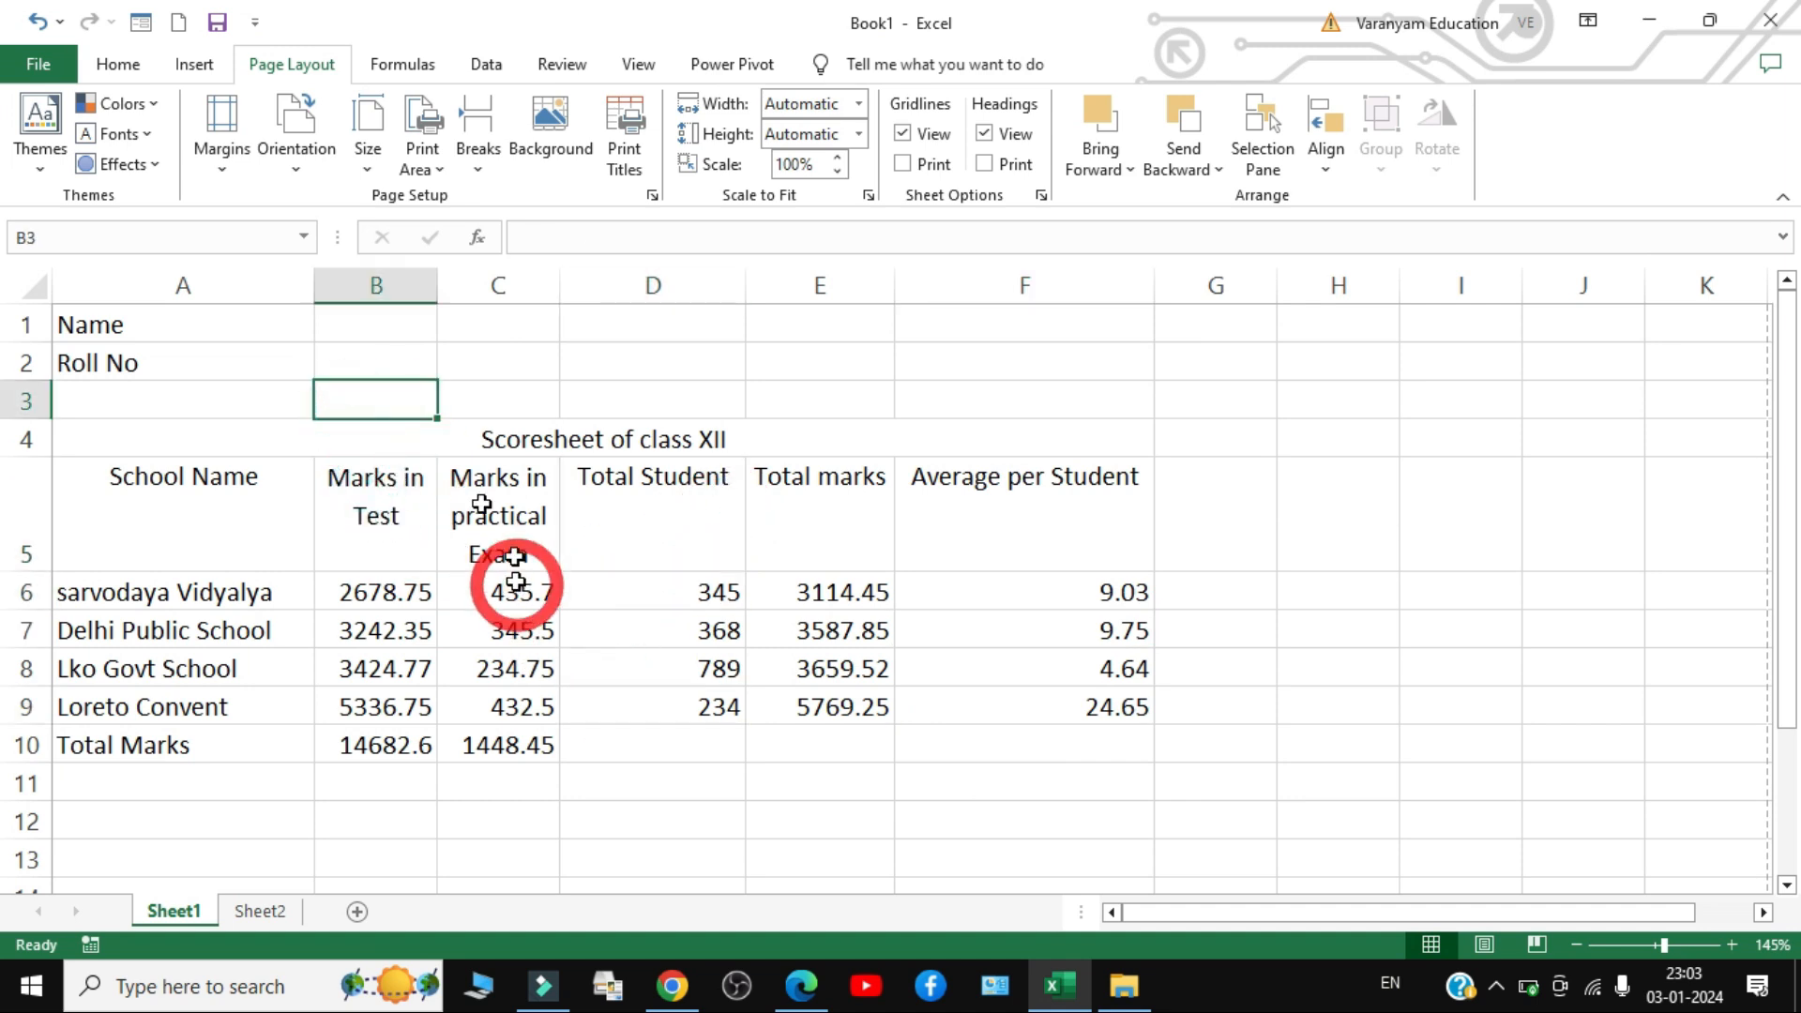
left_click_drag(235, 336, 1313, 781)
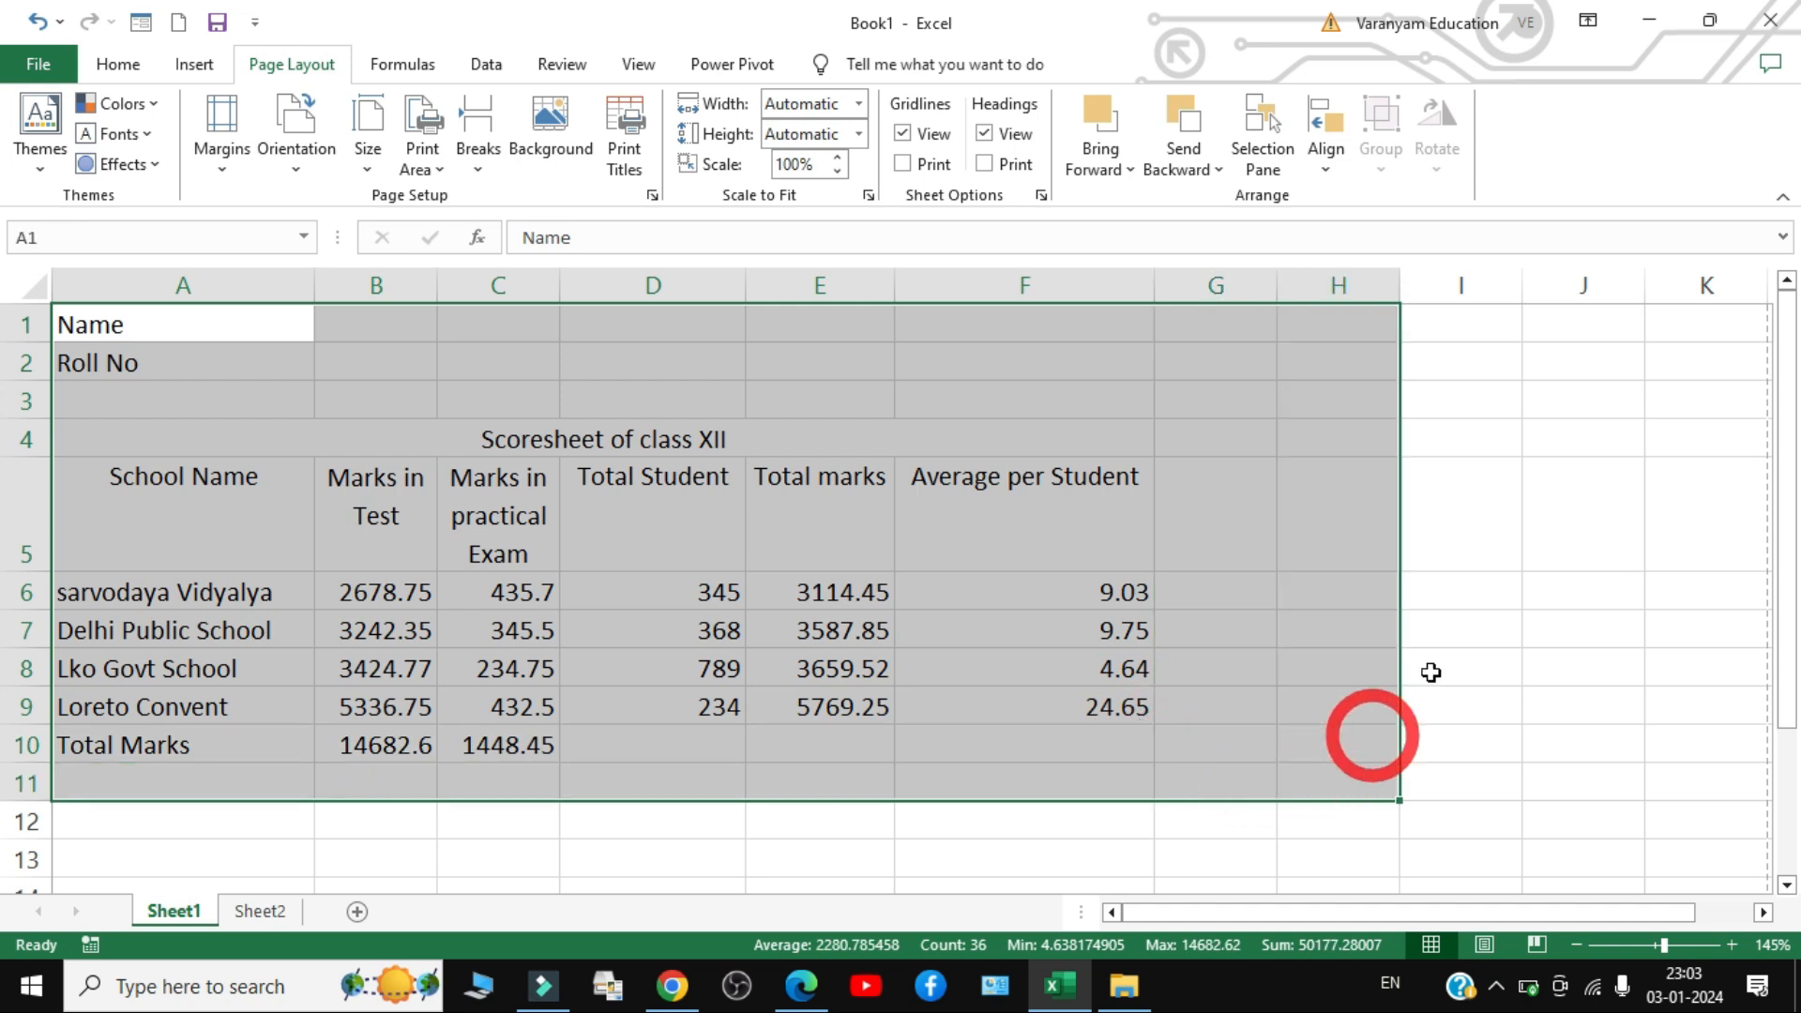
left_click(1174, 680)
left_click_drag(189, 334, 1026, 757)
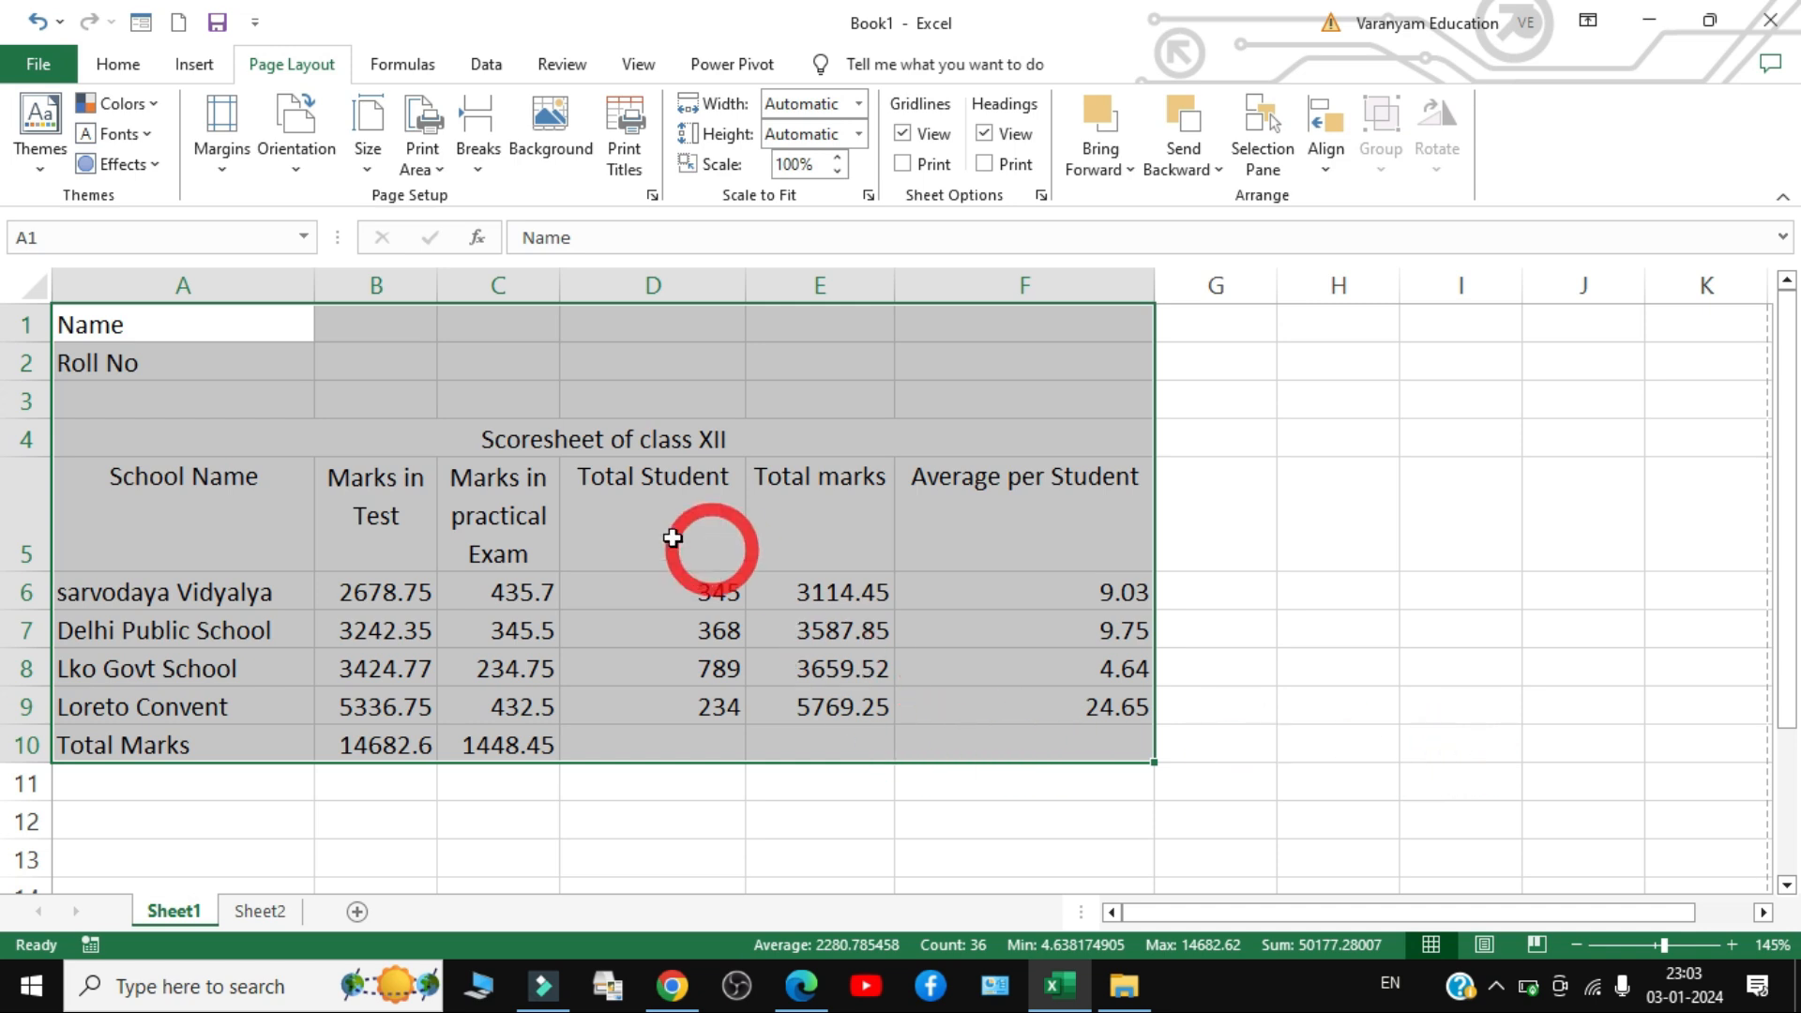
left_click_drag(193, 322, 1048, 737)
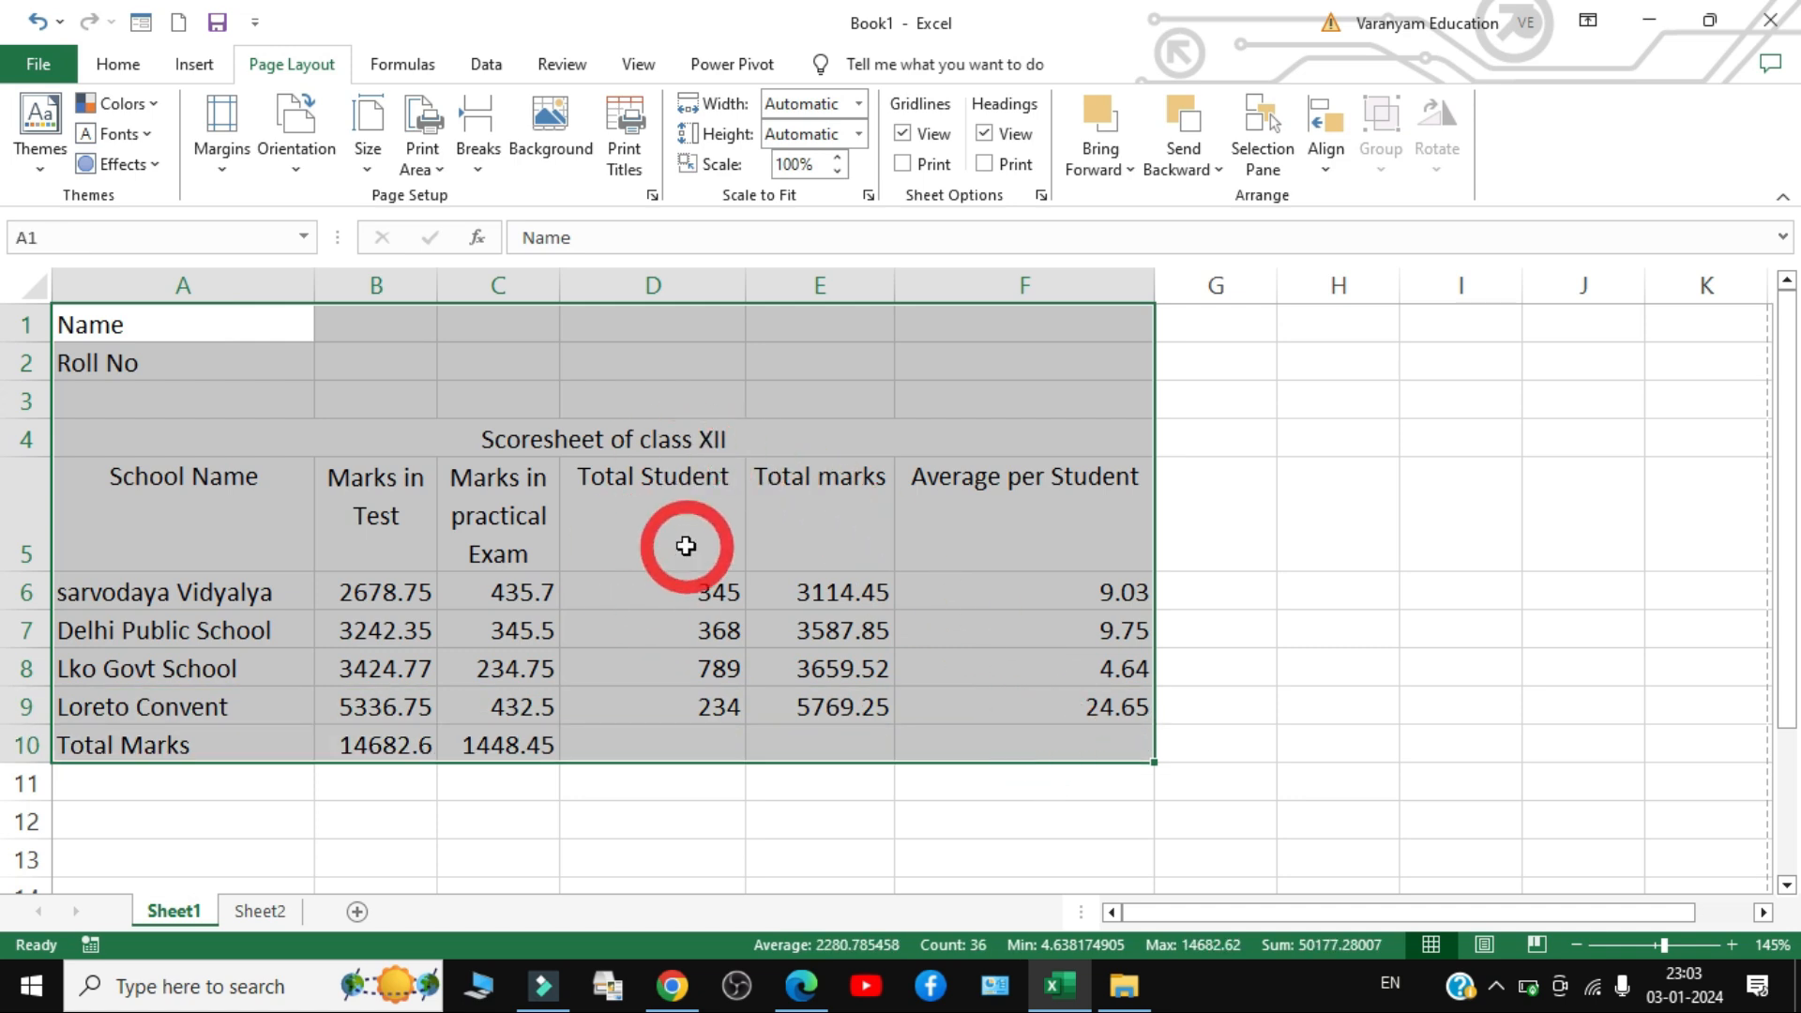
left_click(116, 71)
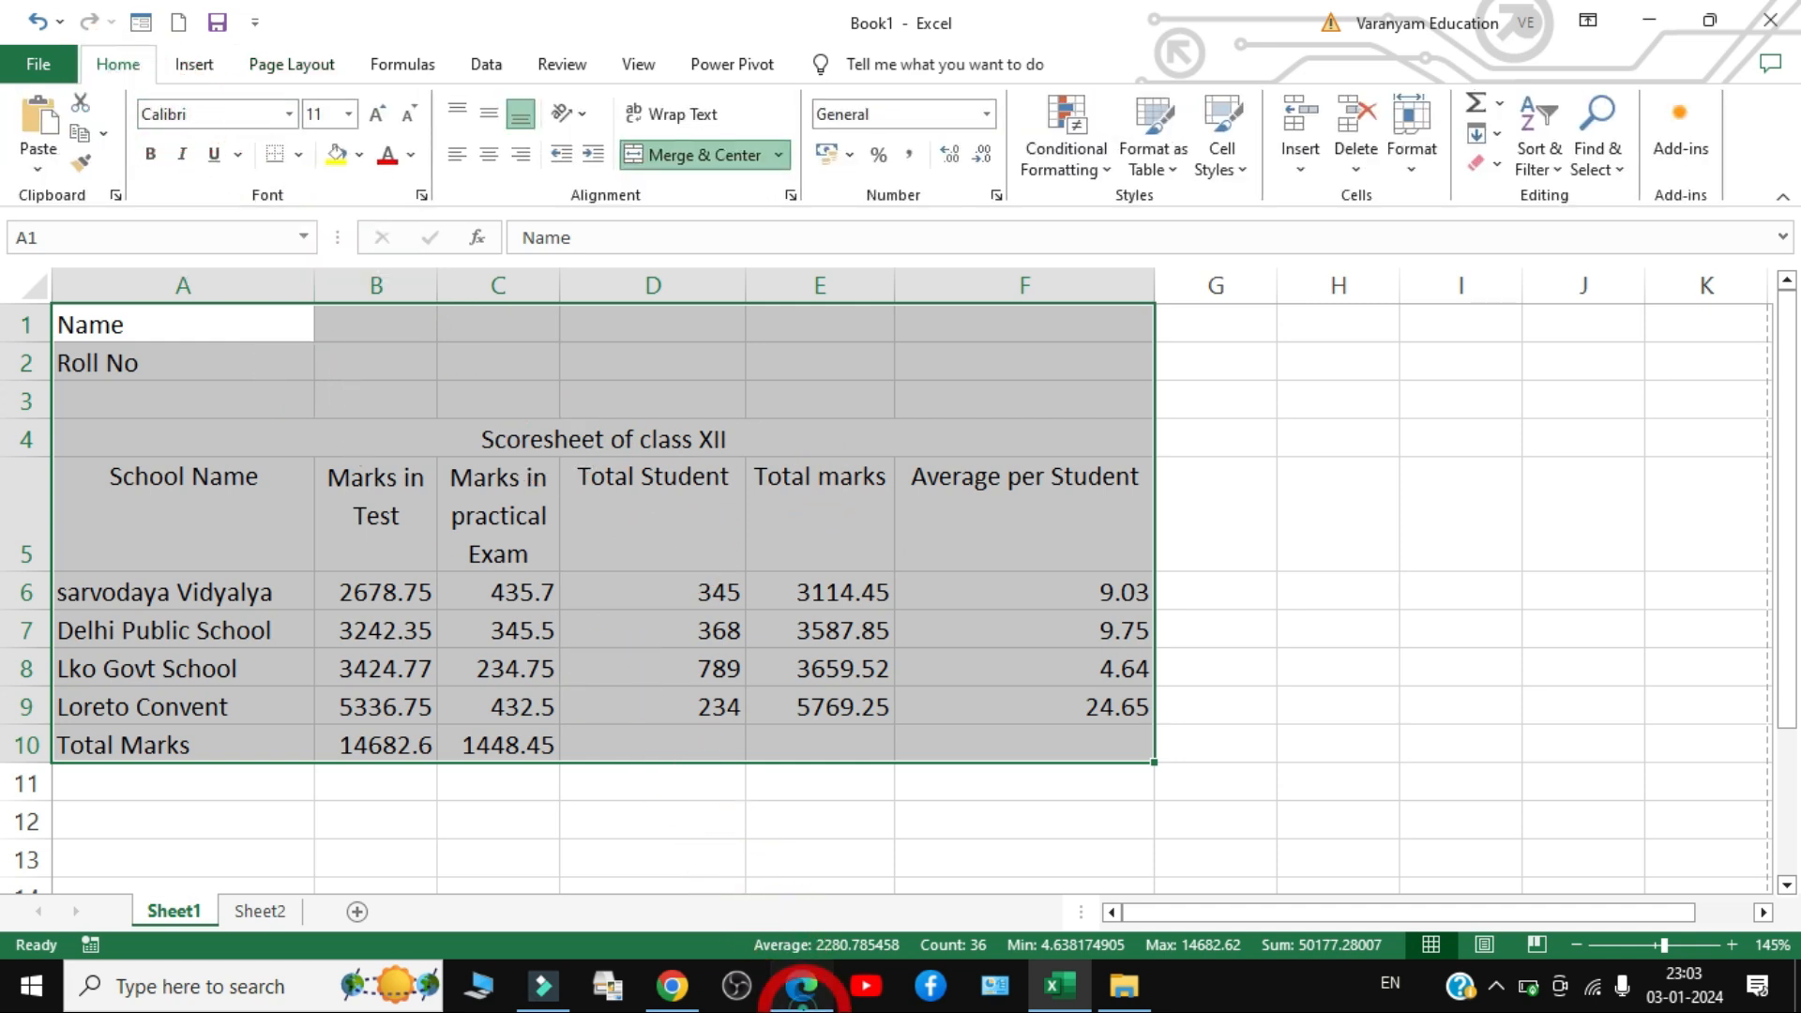
- Highlight the font name 'Arial' in instruction 3 of the PDF in green and return to the Excel workbook
left_click(801, 985)
left_click_drag(750, 539, 677, 540)
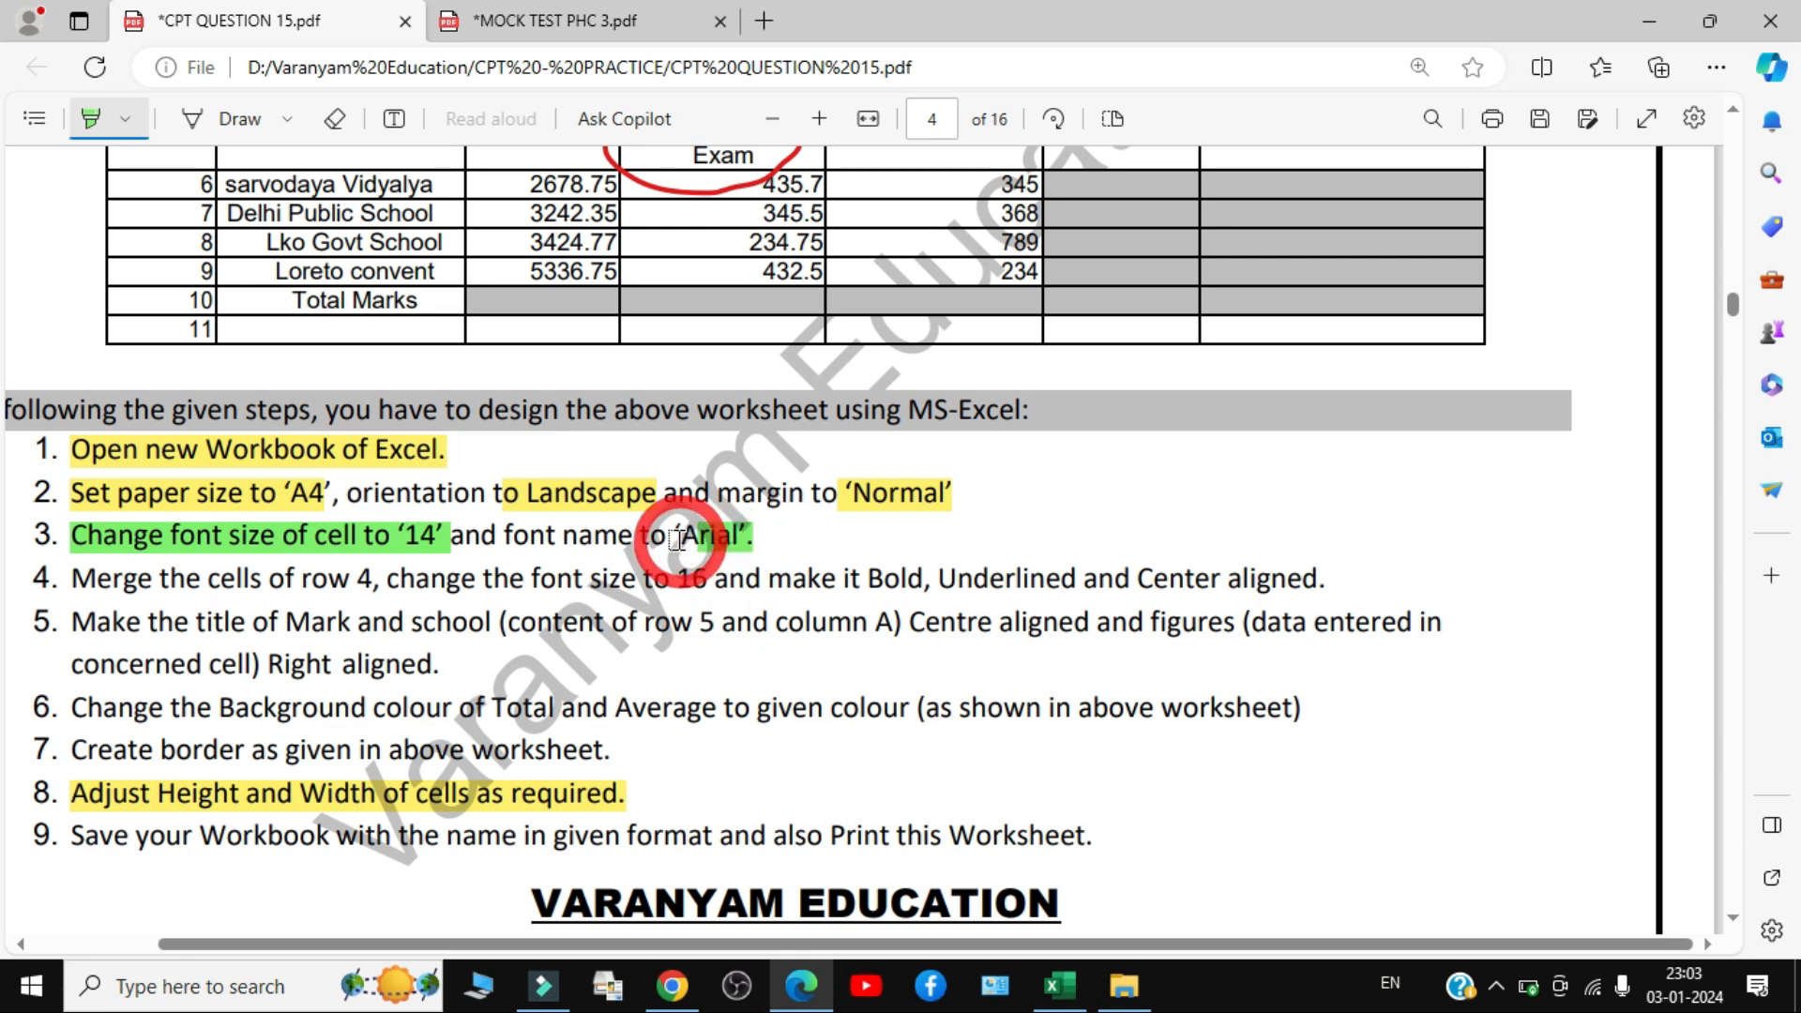
left_click(1058, 984)
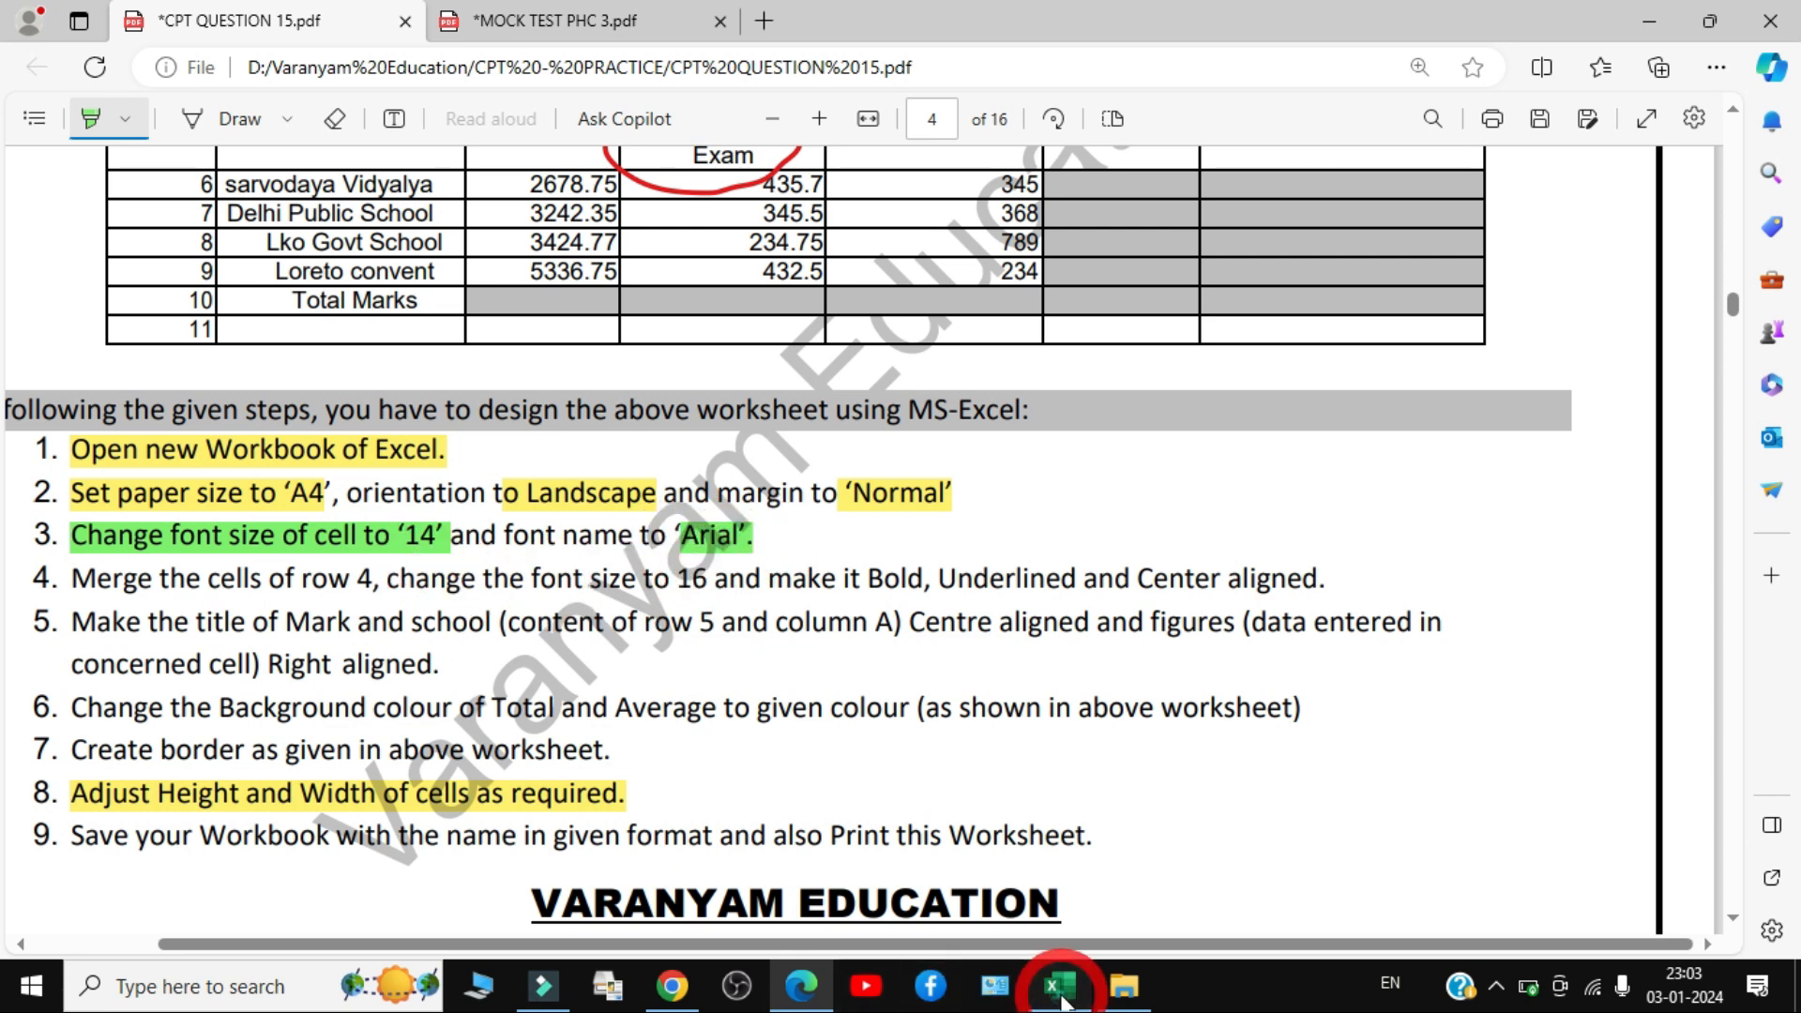
- Set the font of the selected scoresheet range A1:F10 to Arial, size 14
left_click(198, 117)
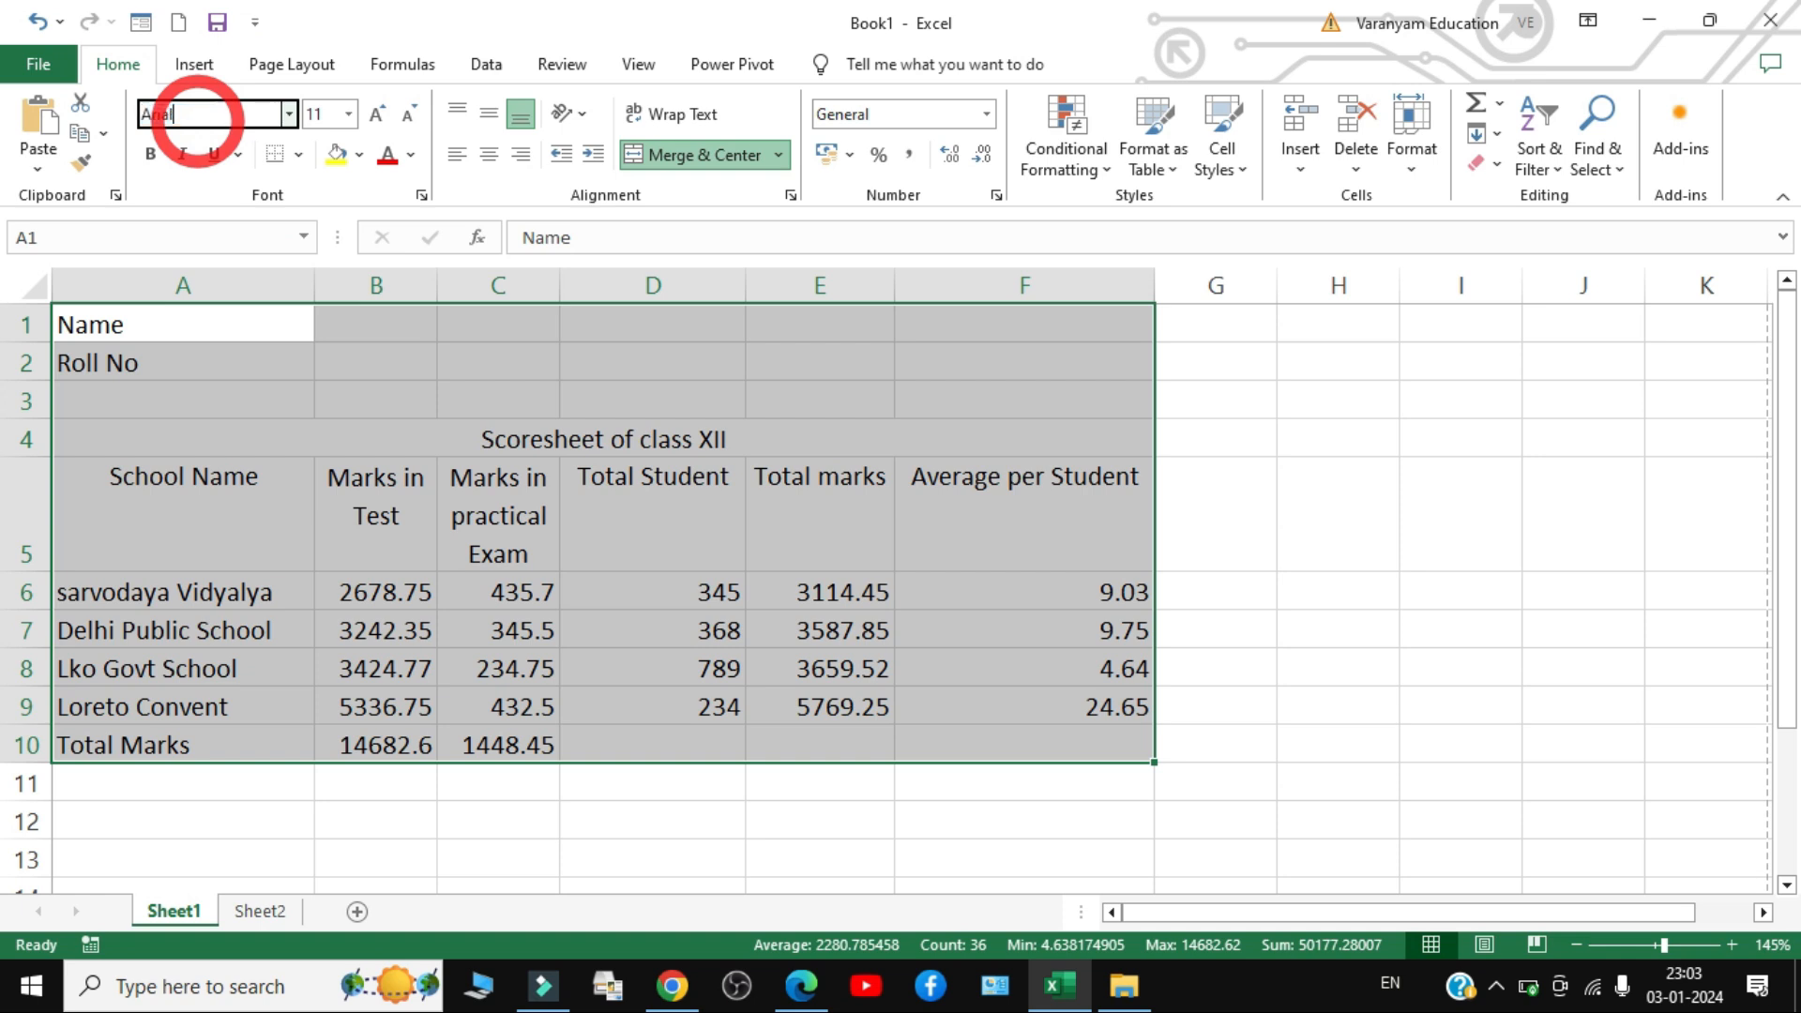
type("Arial")
key("Return")
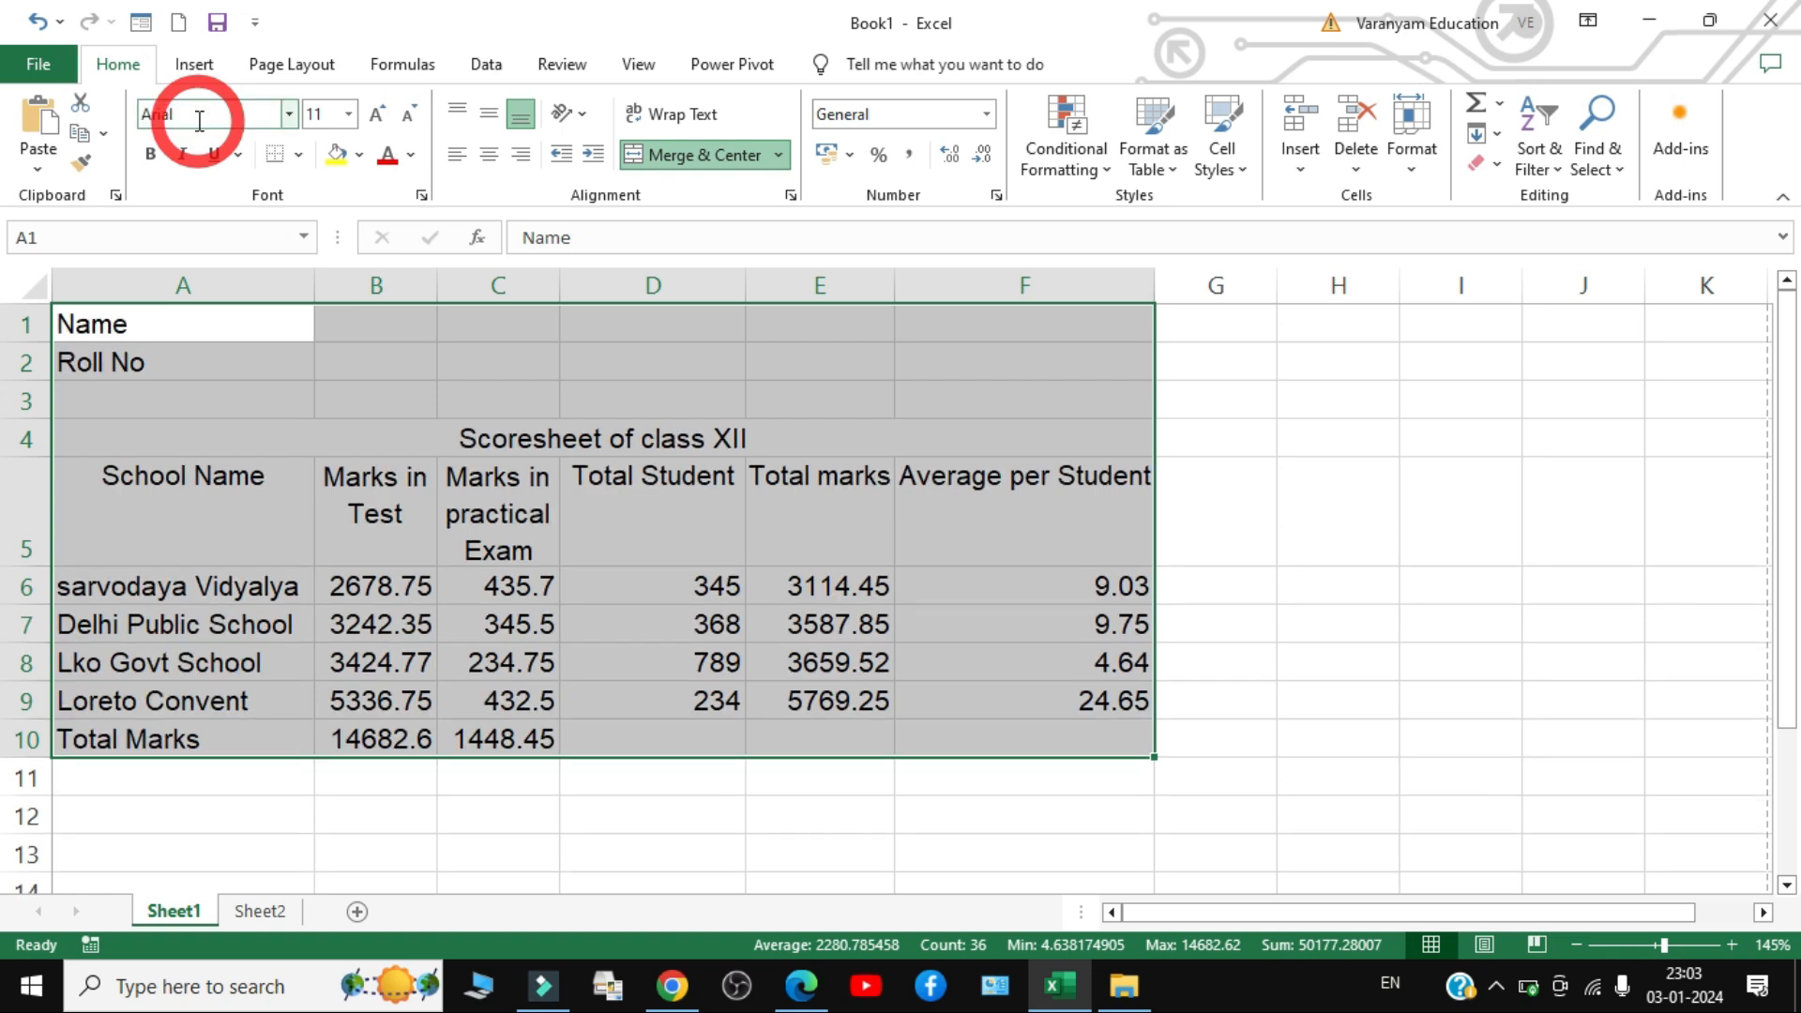
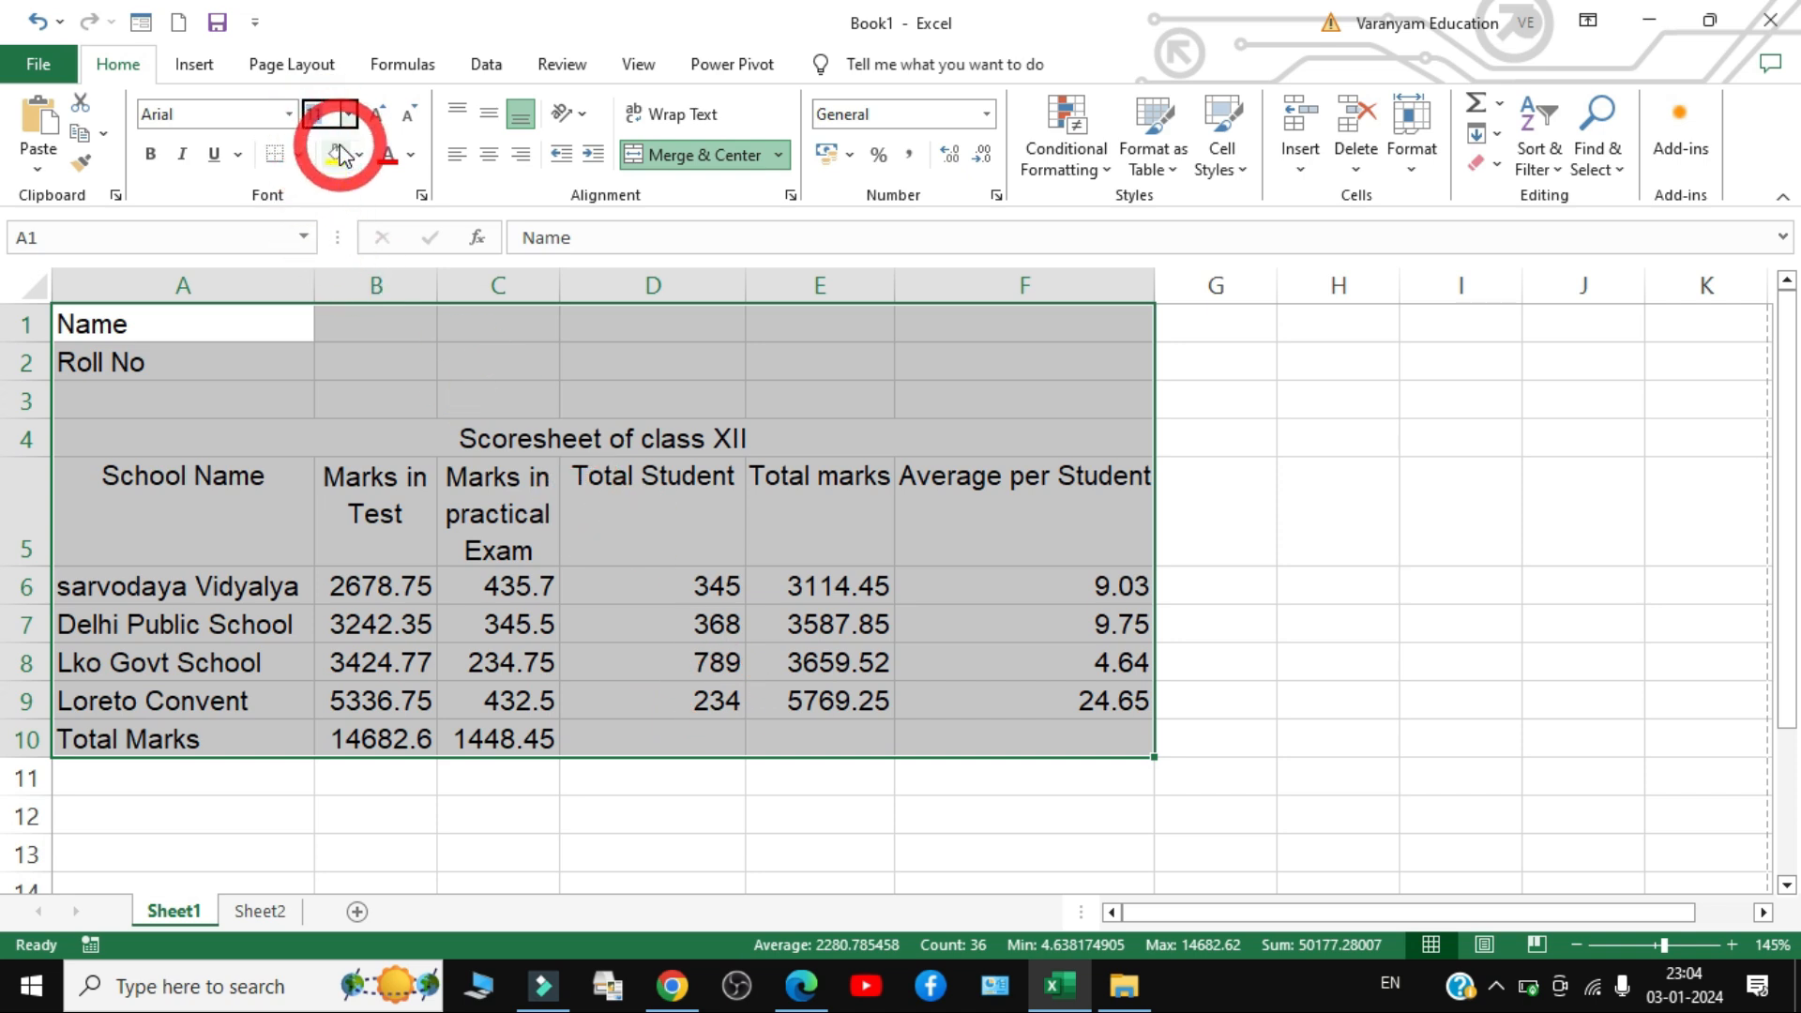
key("Return")
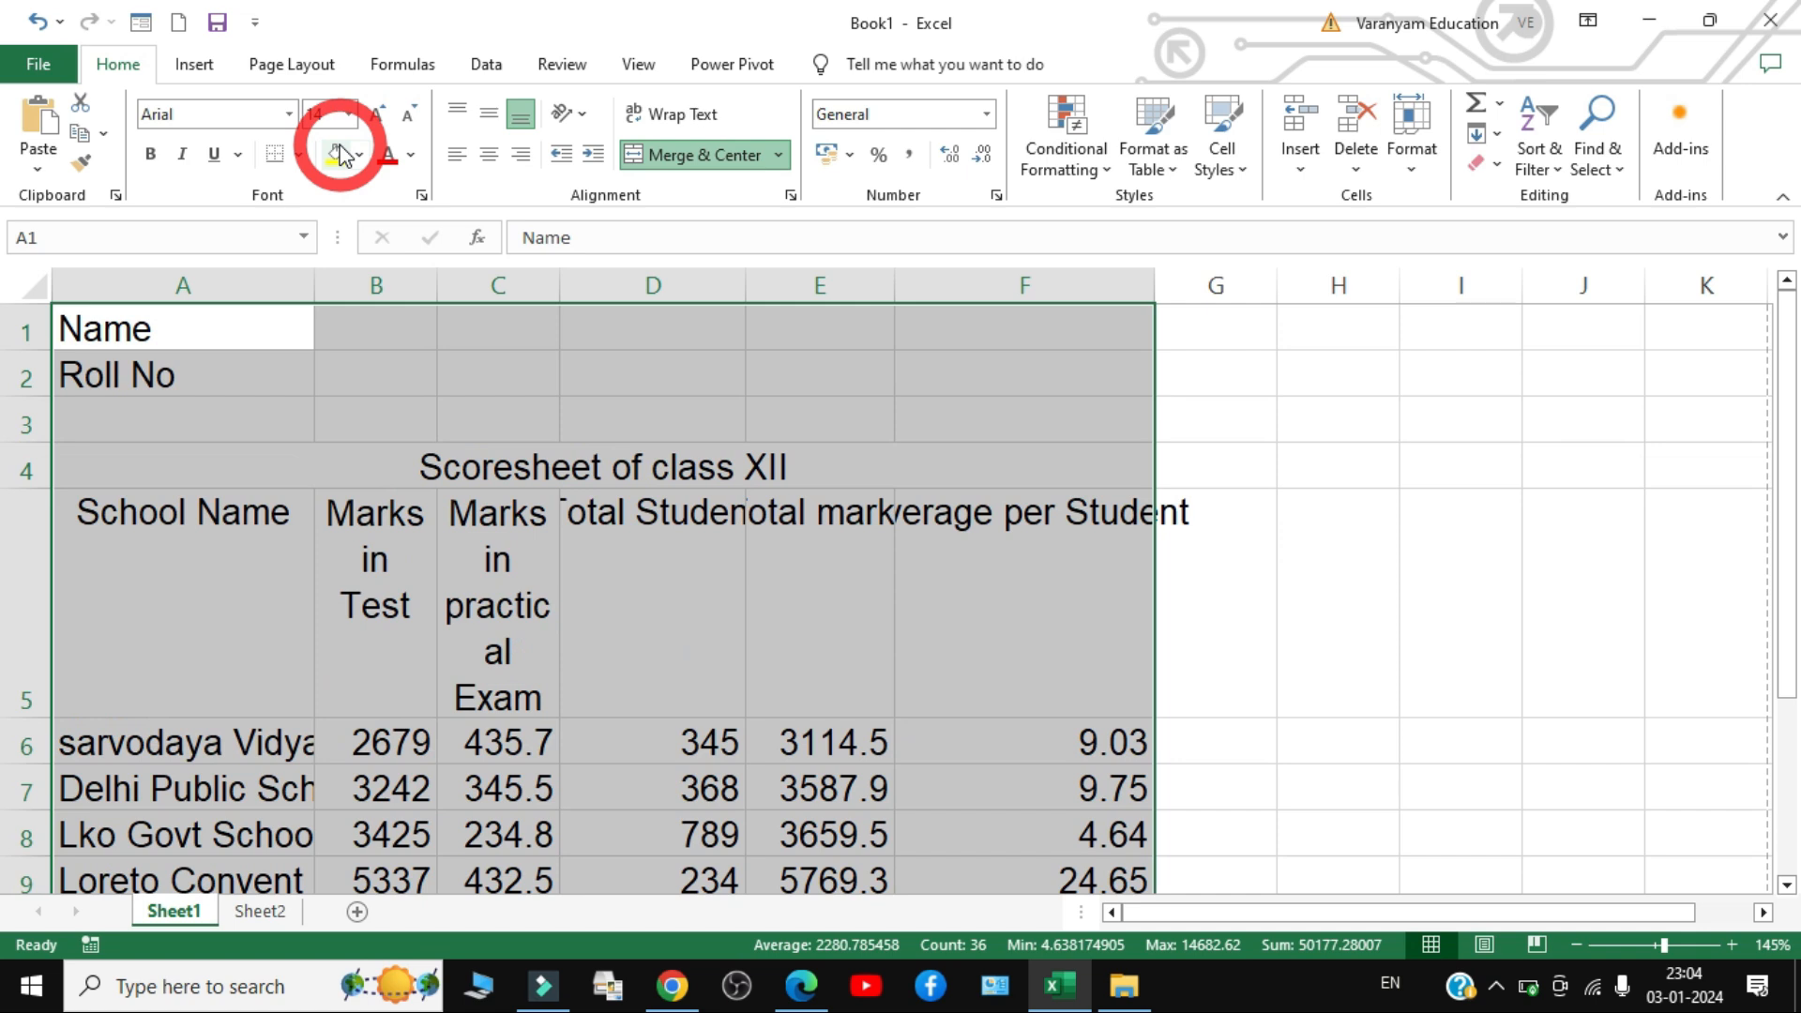
left_click(444, 556)
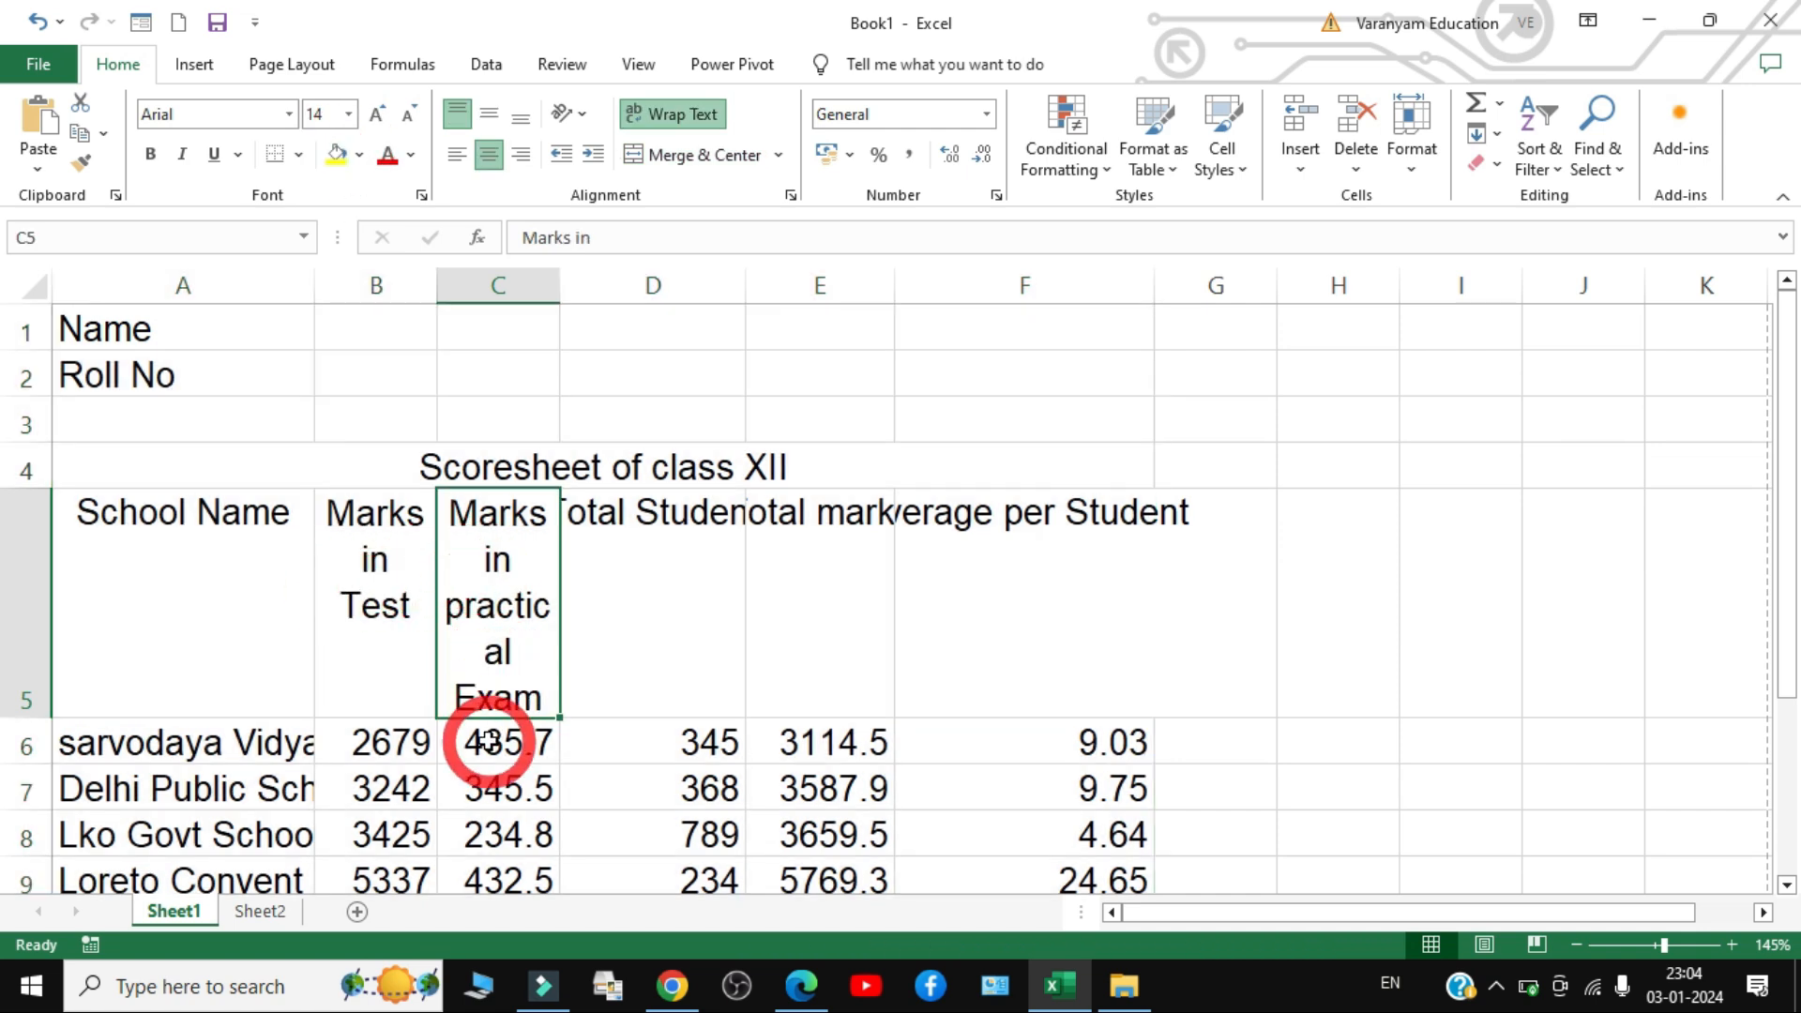
scroll(651, 631, "down", 2)
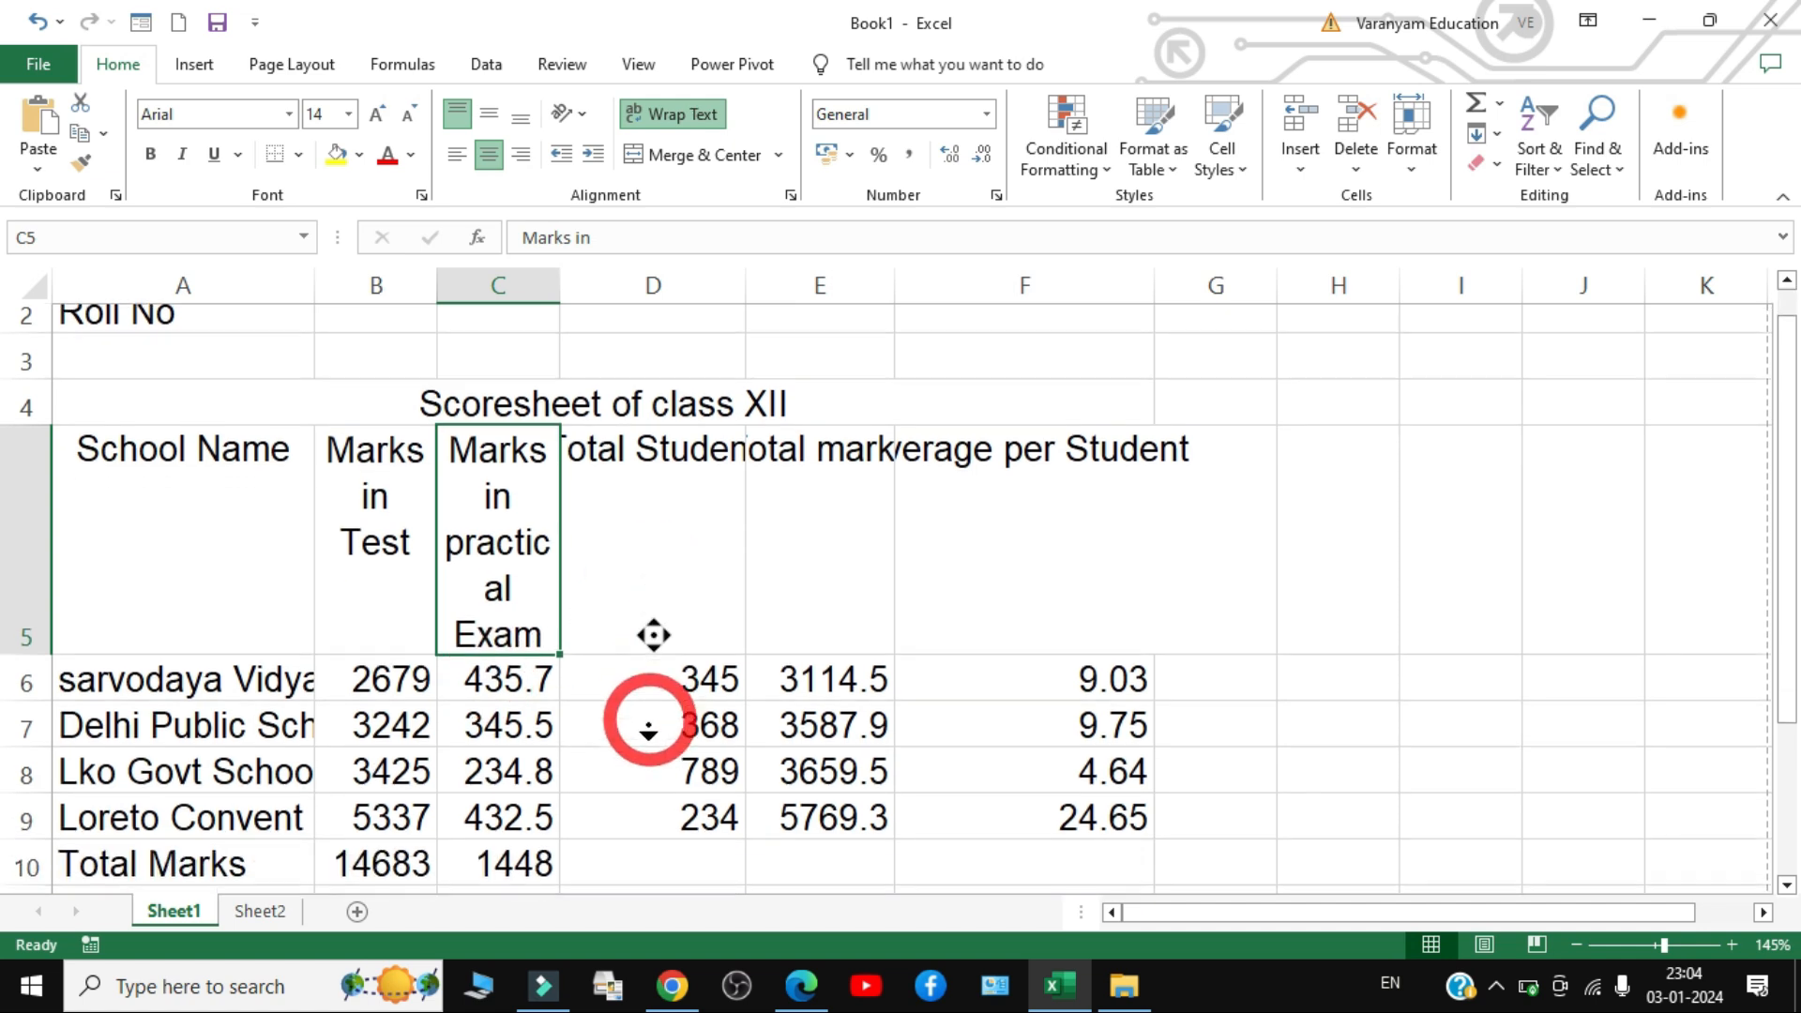
left_click_drag(189, 558, 261, 721)
left_click(610, 684)
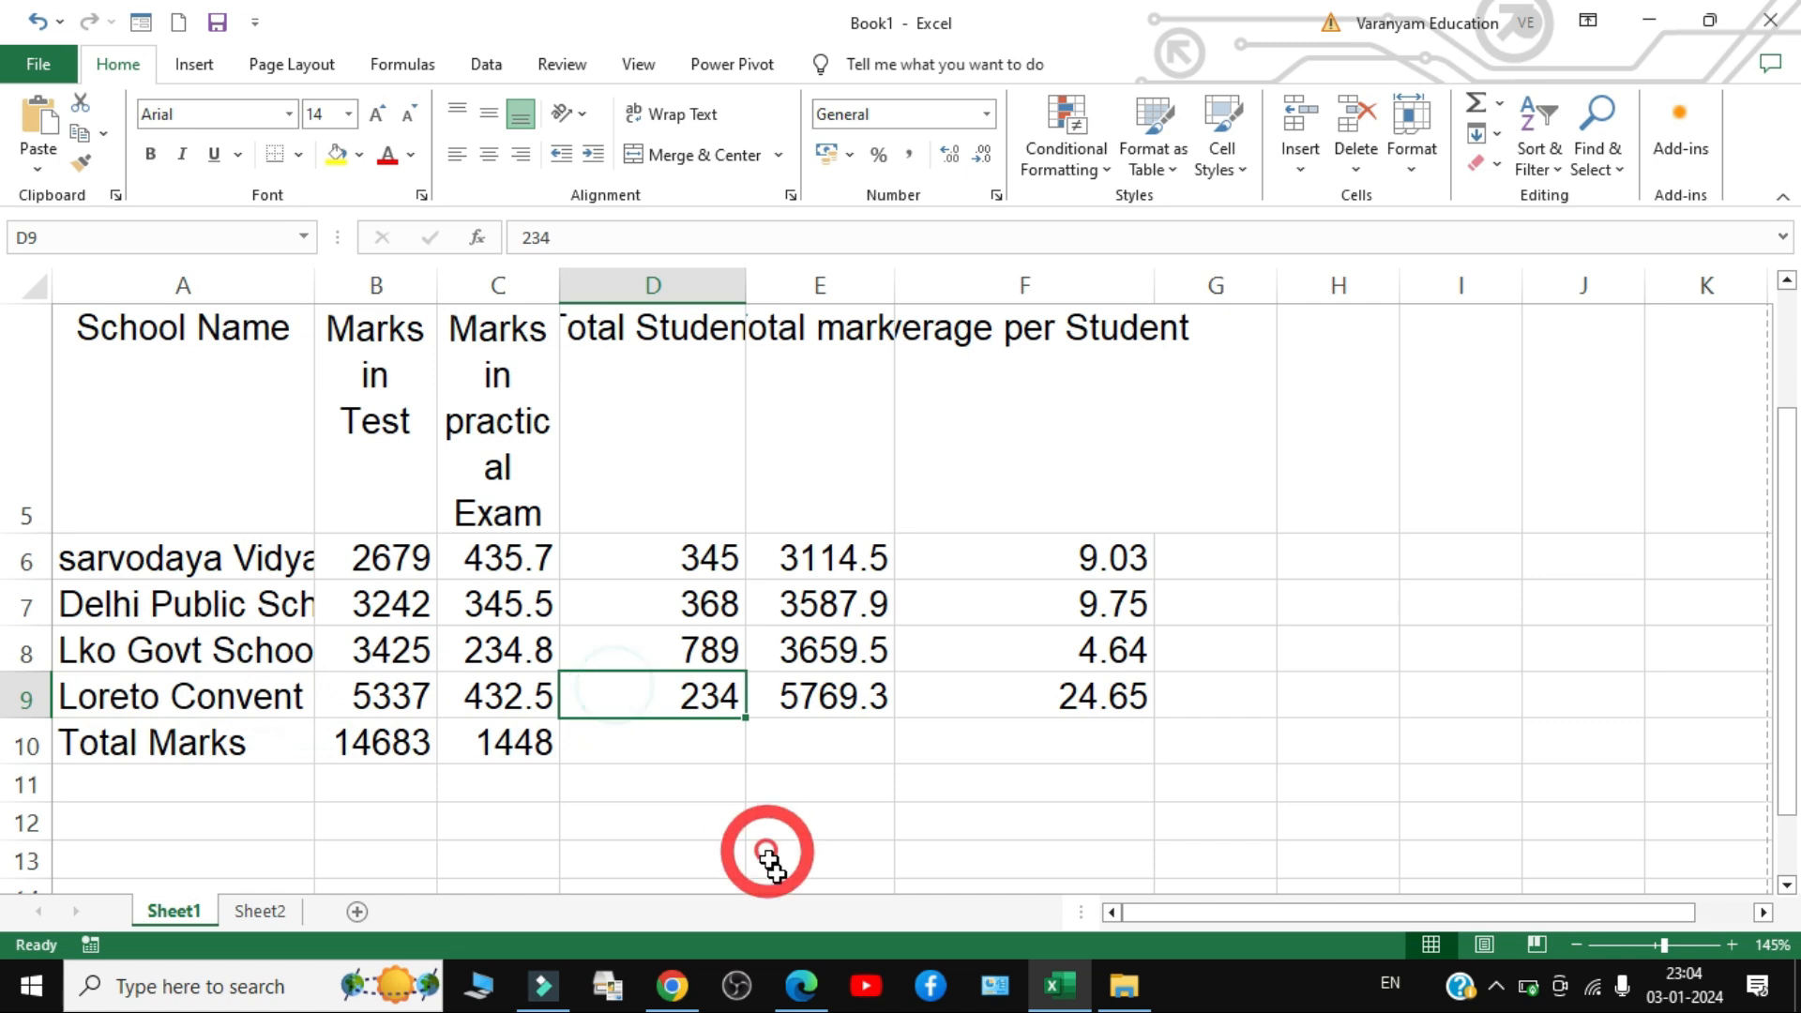
- Switch to the PDF in Edge and highlight the row 4 merge, size 16, Bold, Underlined and Center aligned wording of instruction 4 in pink
mouse_move(807, 992)
left_click(820, 852)
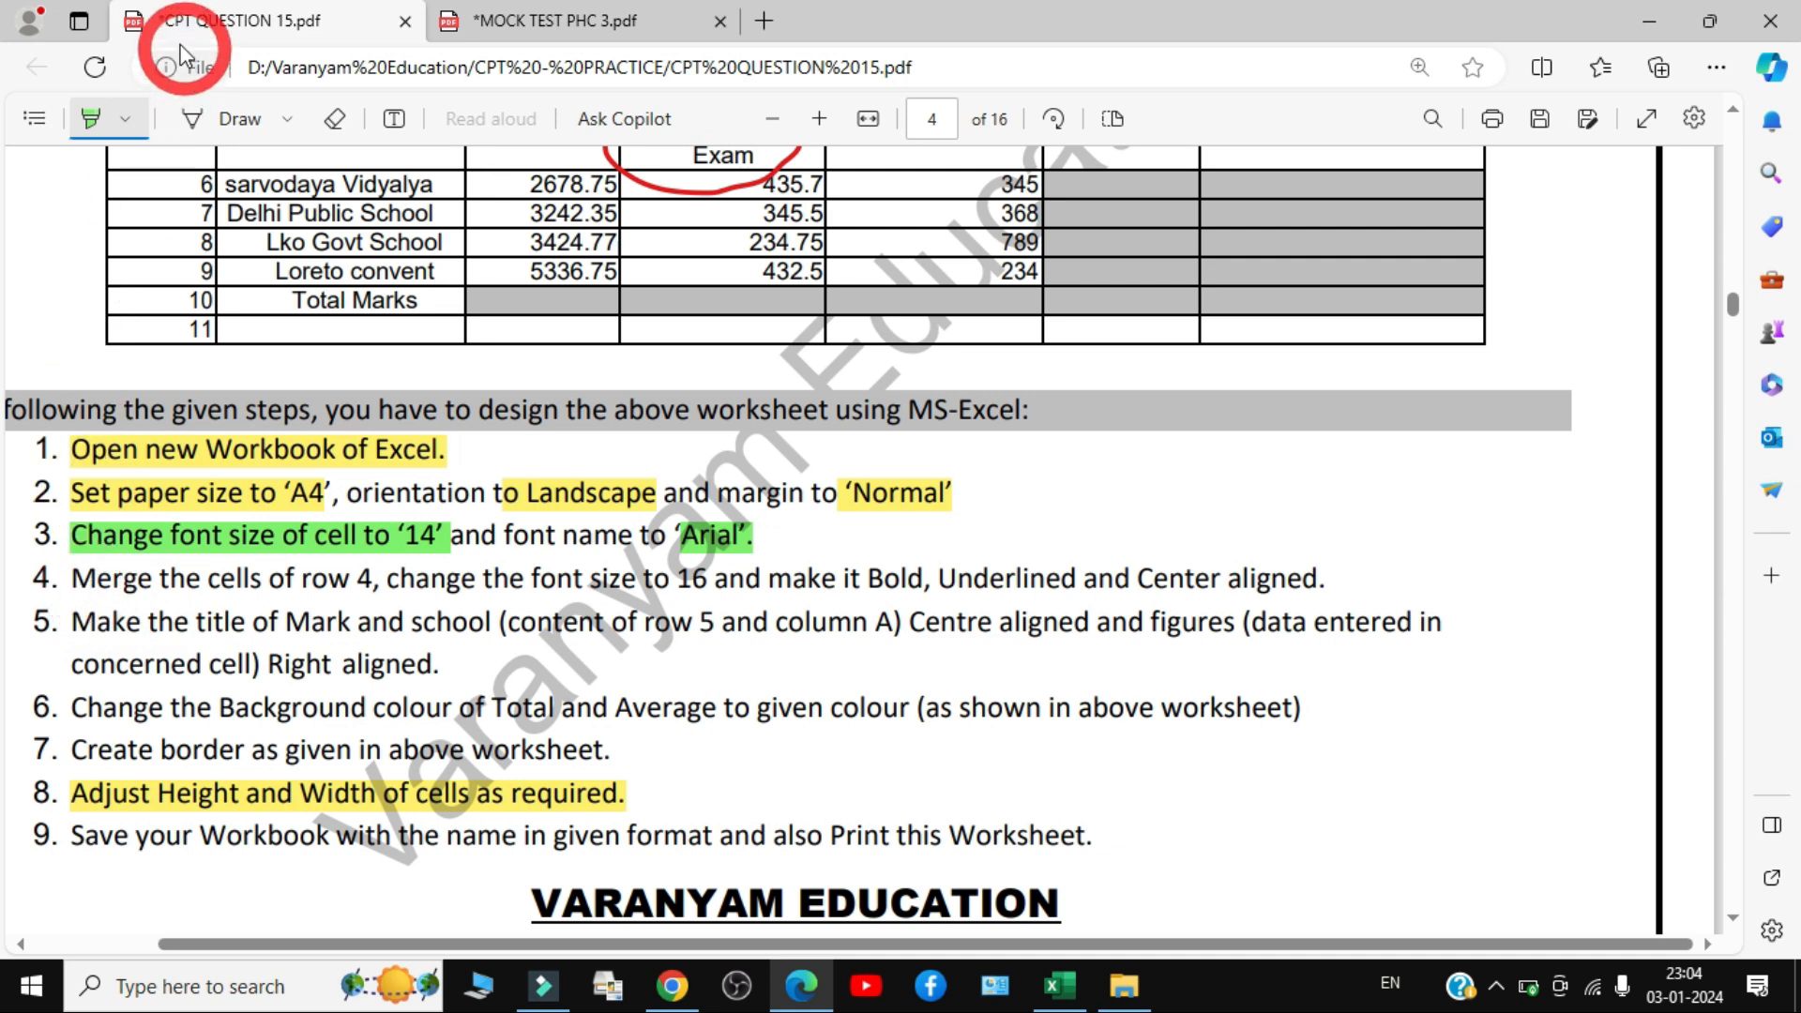
left_click(126, 126)
left_click(300, 234)
left_click(823, 684)
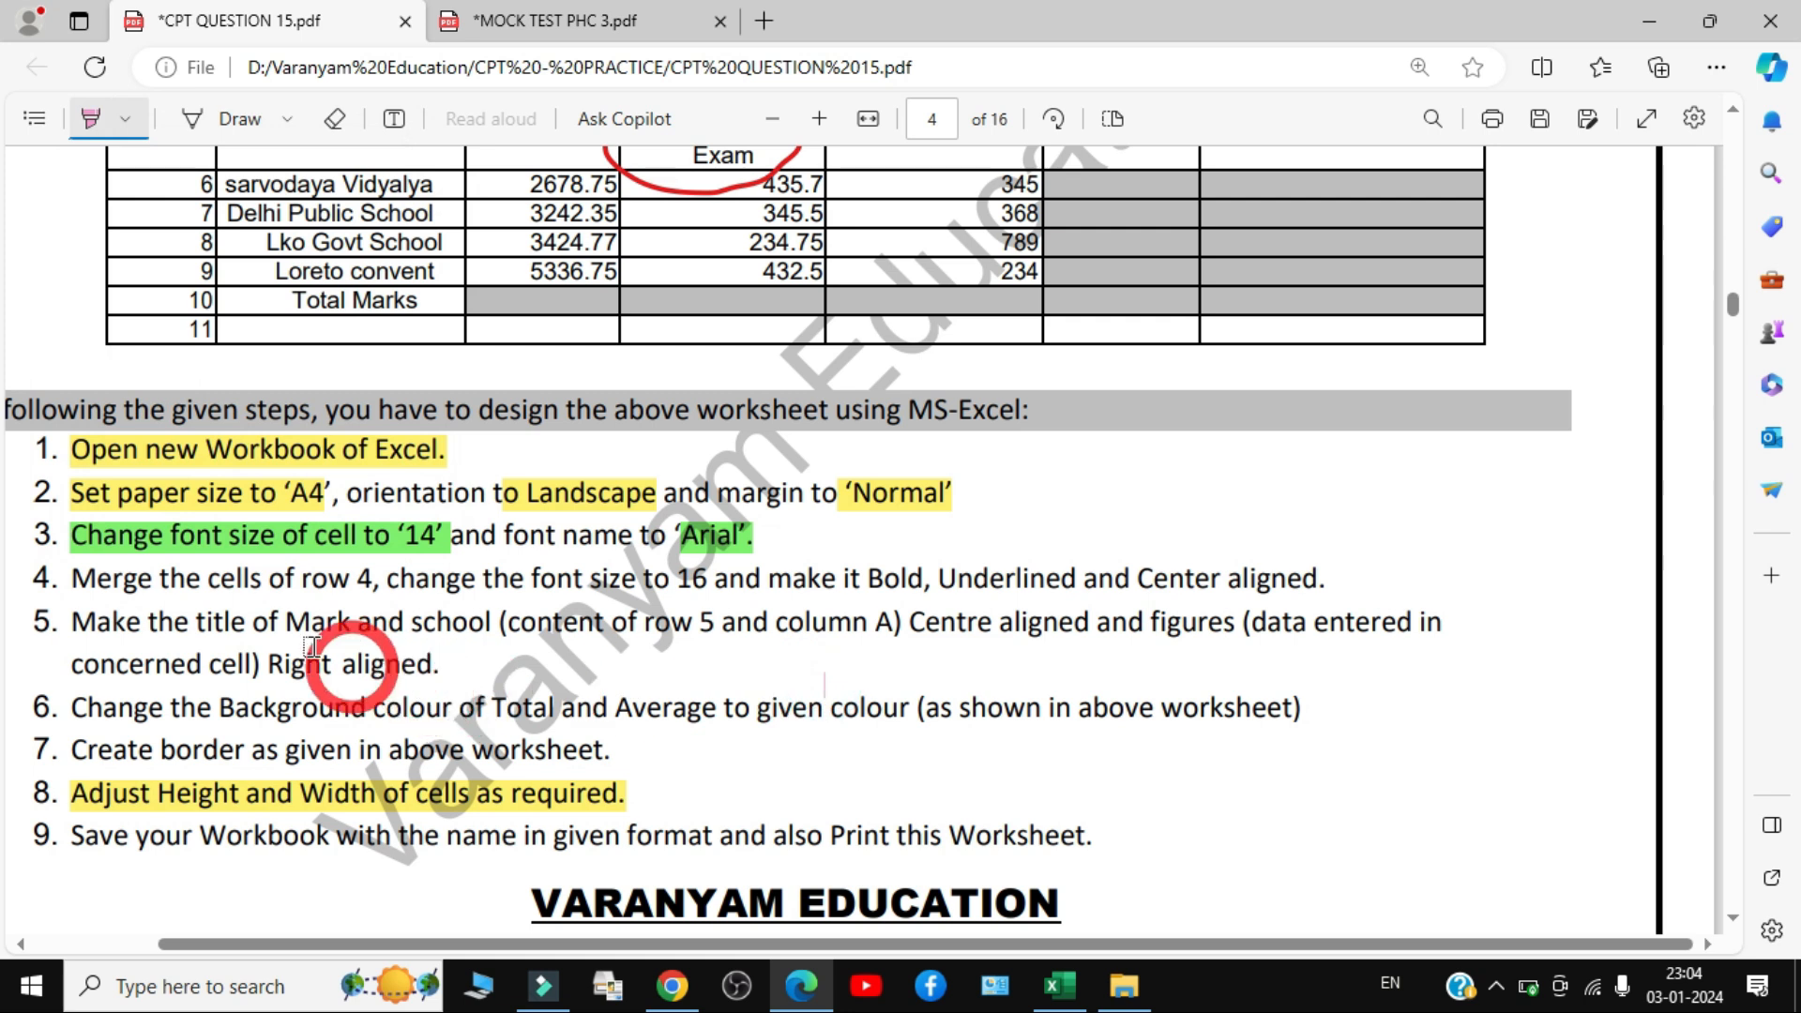
mouse_move(74, 574)
left_mouse_down()
mouse_move(459, 580)
mouse_move(367, 581)
left_mouse_up()
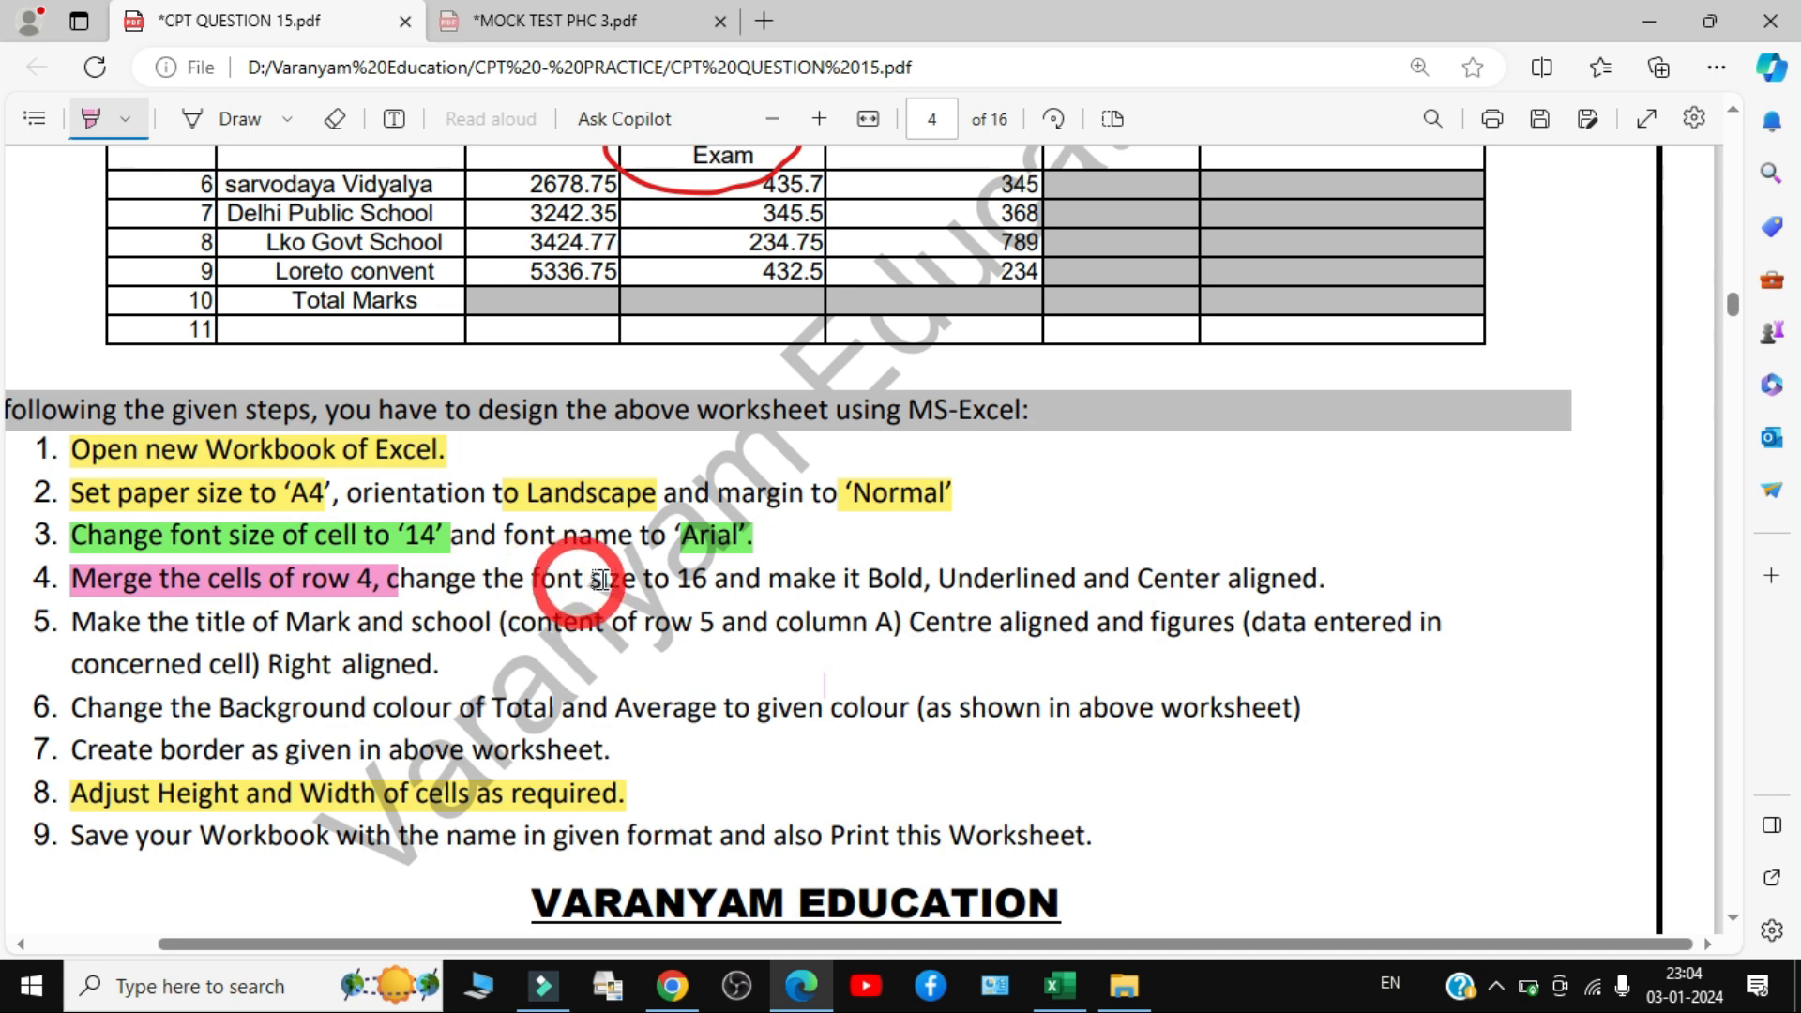
left_click_drag(586, 578, 1312, 587)
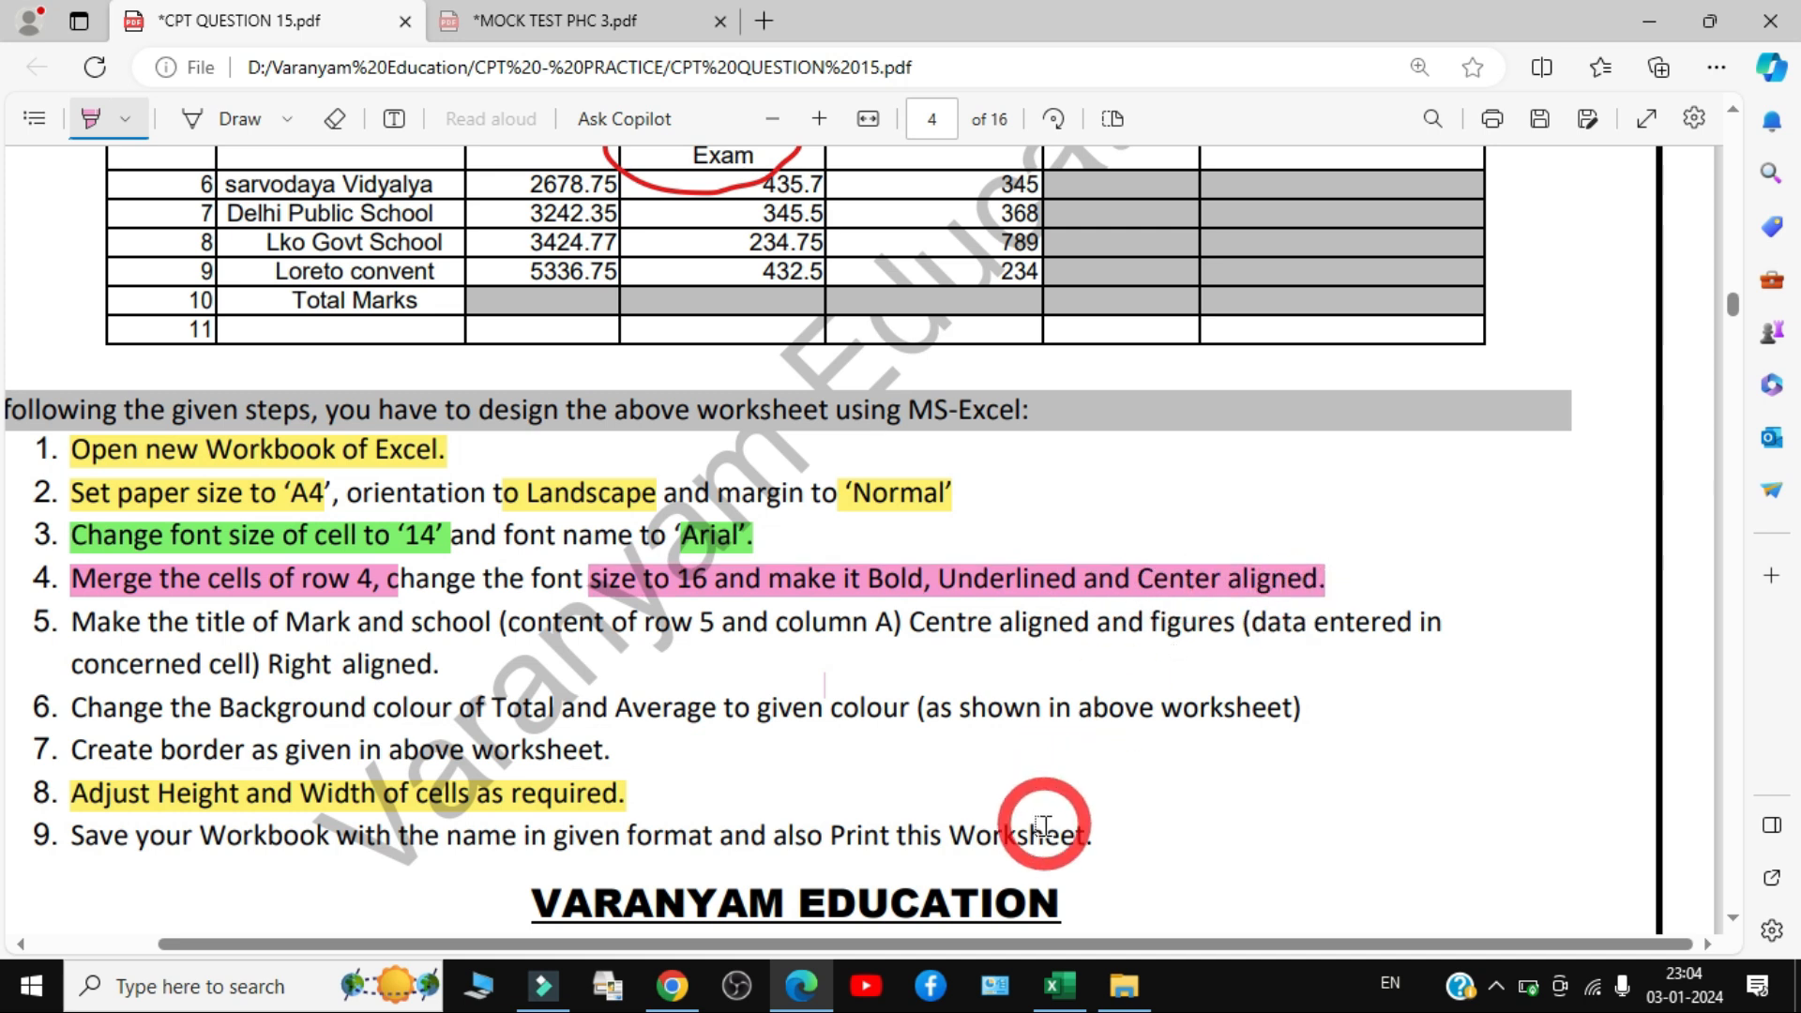
- Return to the Excel workbook and format the merged title "Scoresheet of class XII" in row 4 as size 16, bold and underlined
left_click(1057, 980)
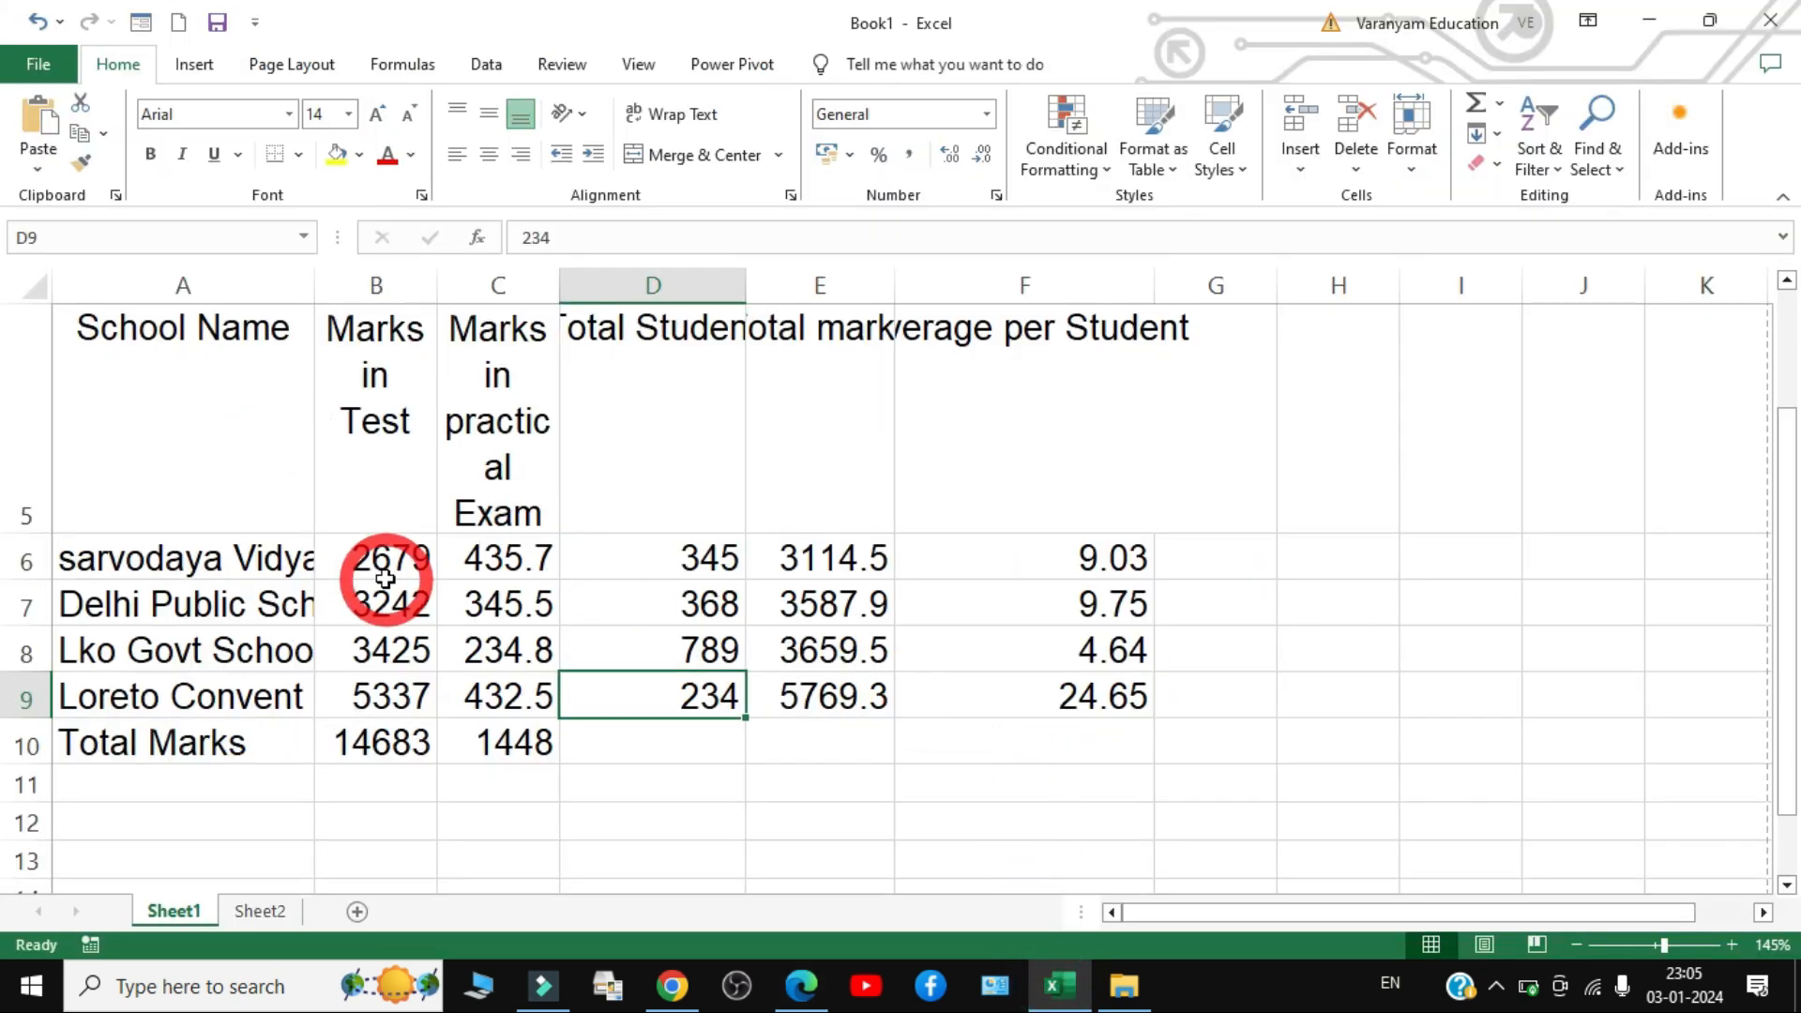
scroll(403, 516, "up", 2)
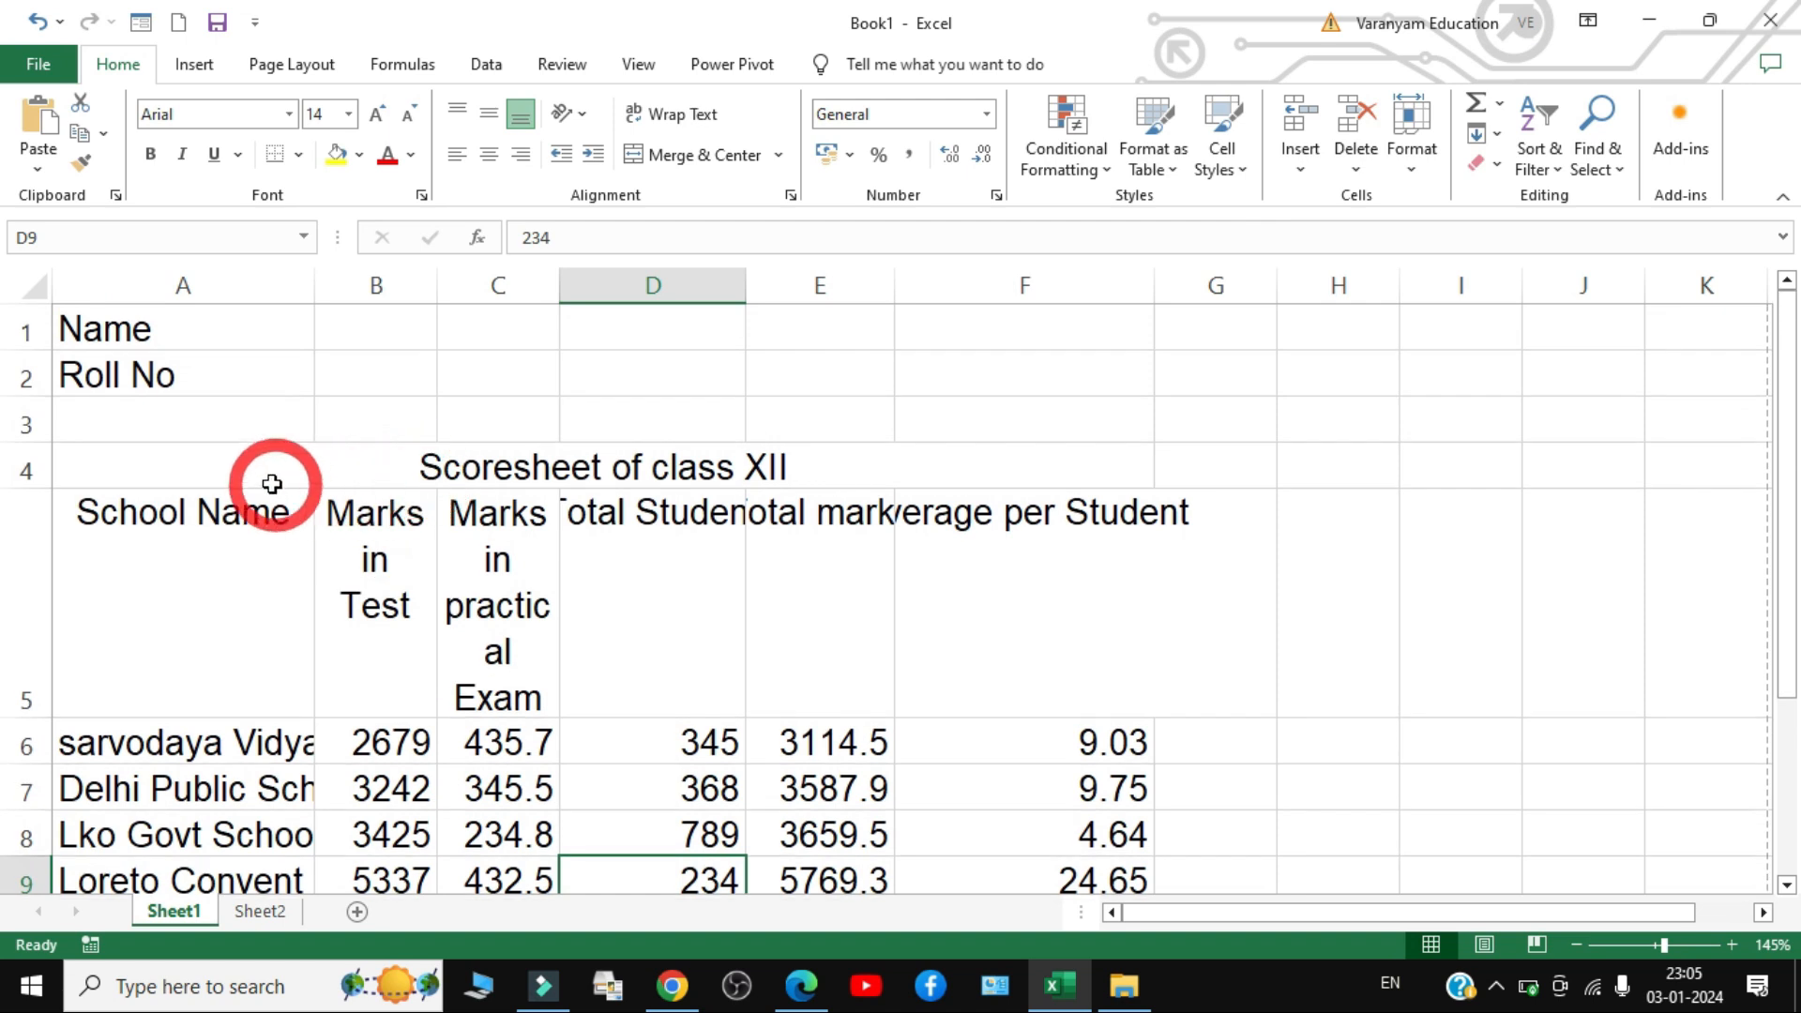
left_click(270, 466)
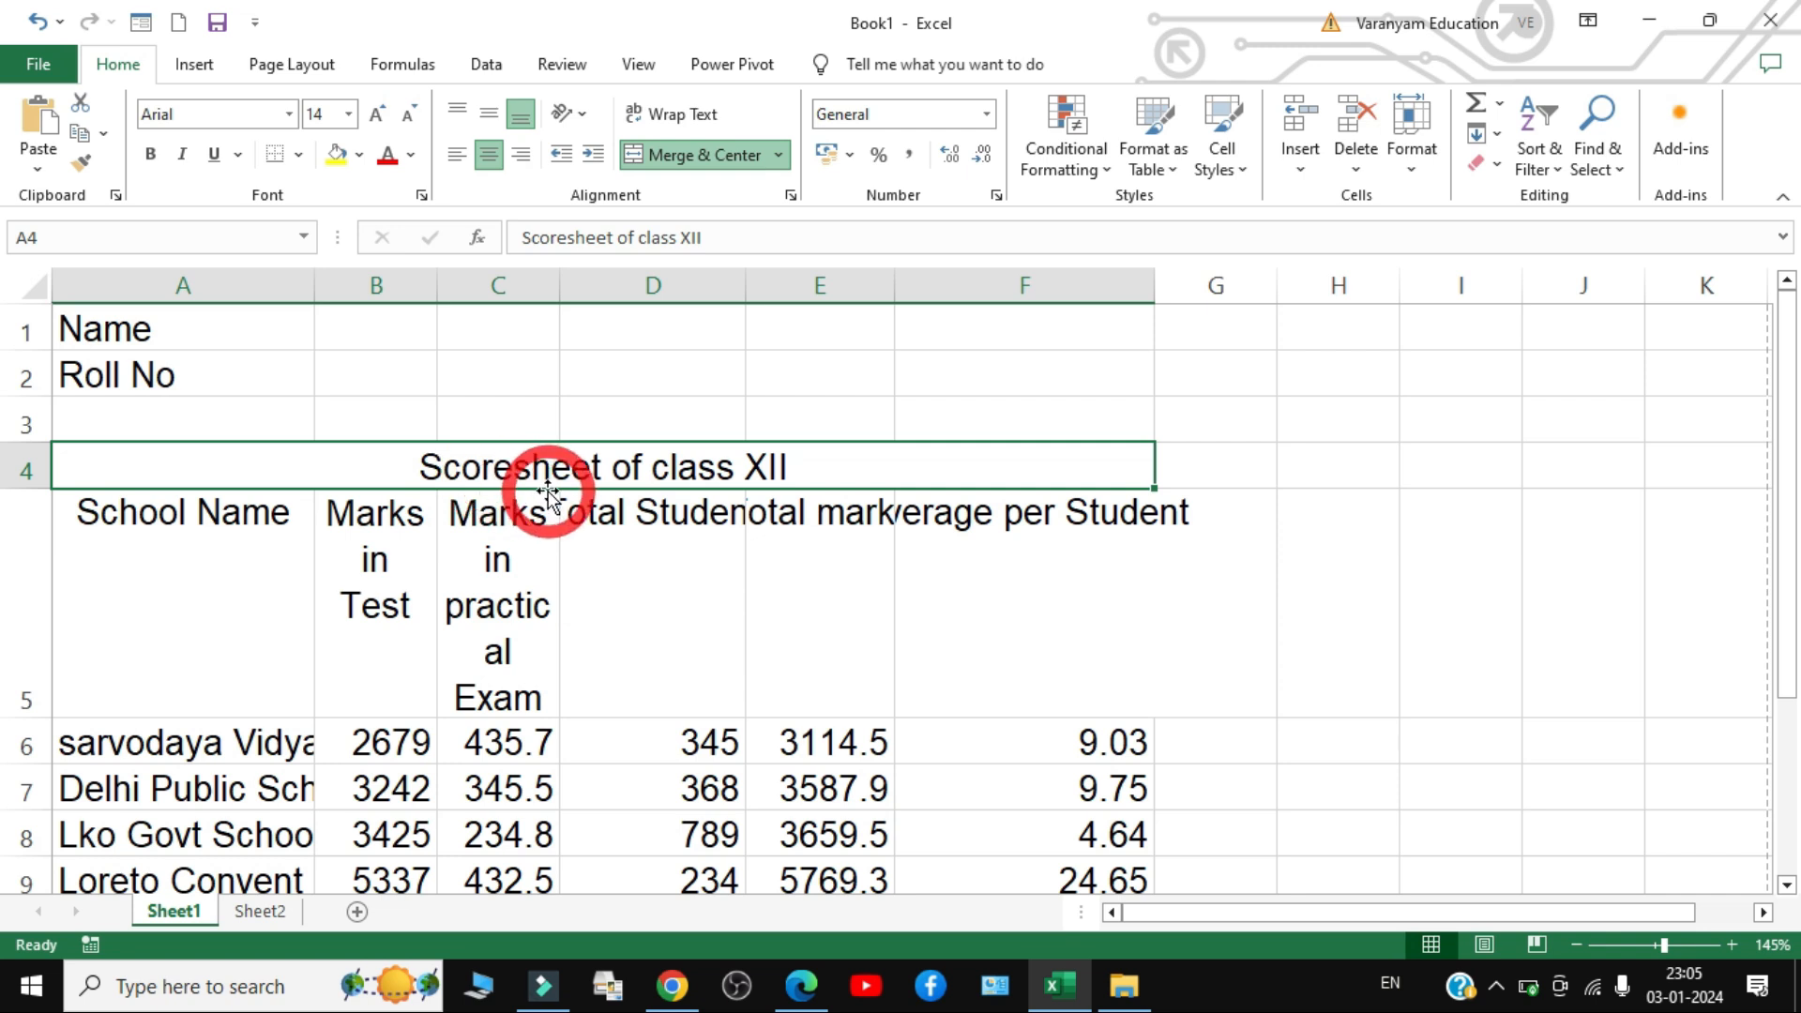
left_click(380, 117)
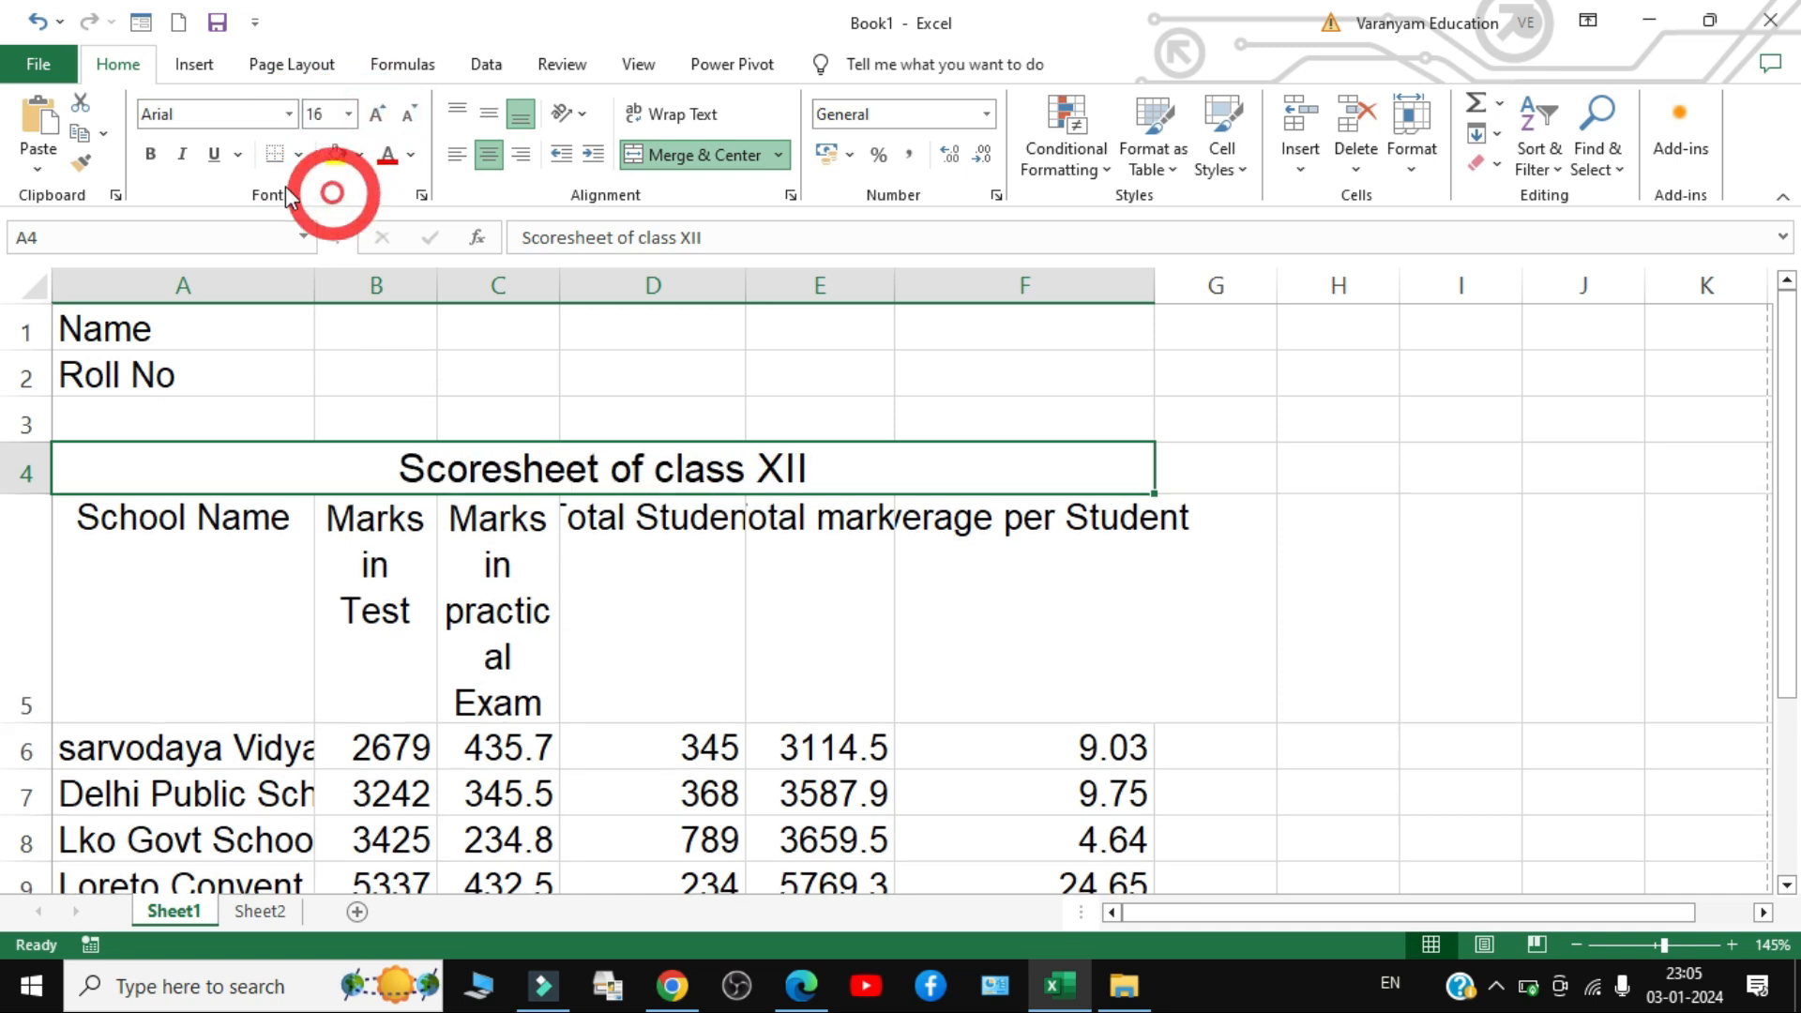
left_click(153, 156)
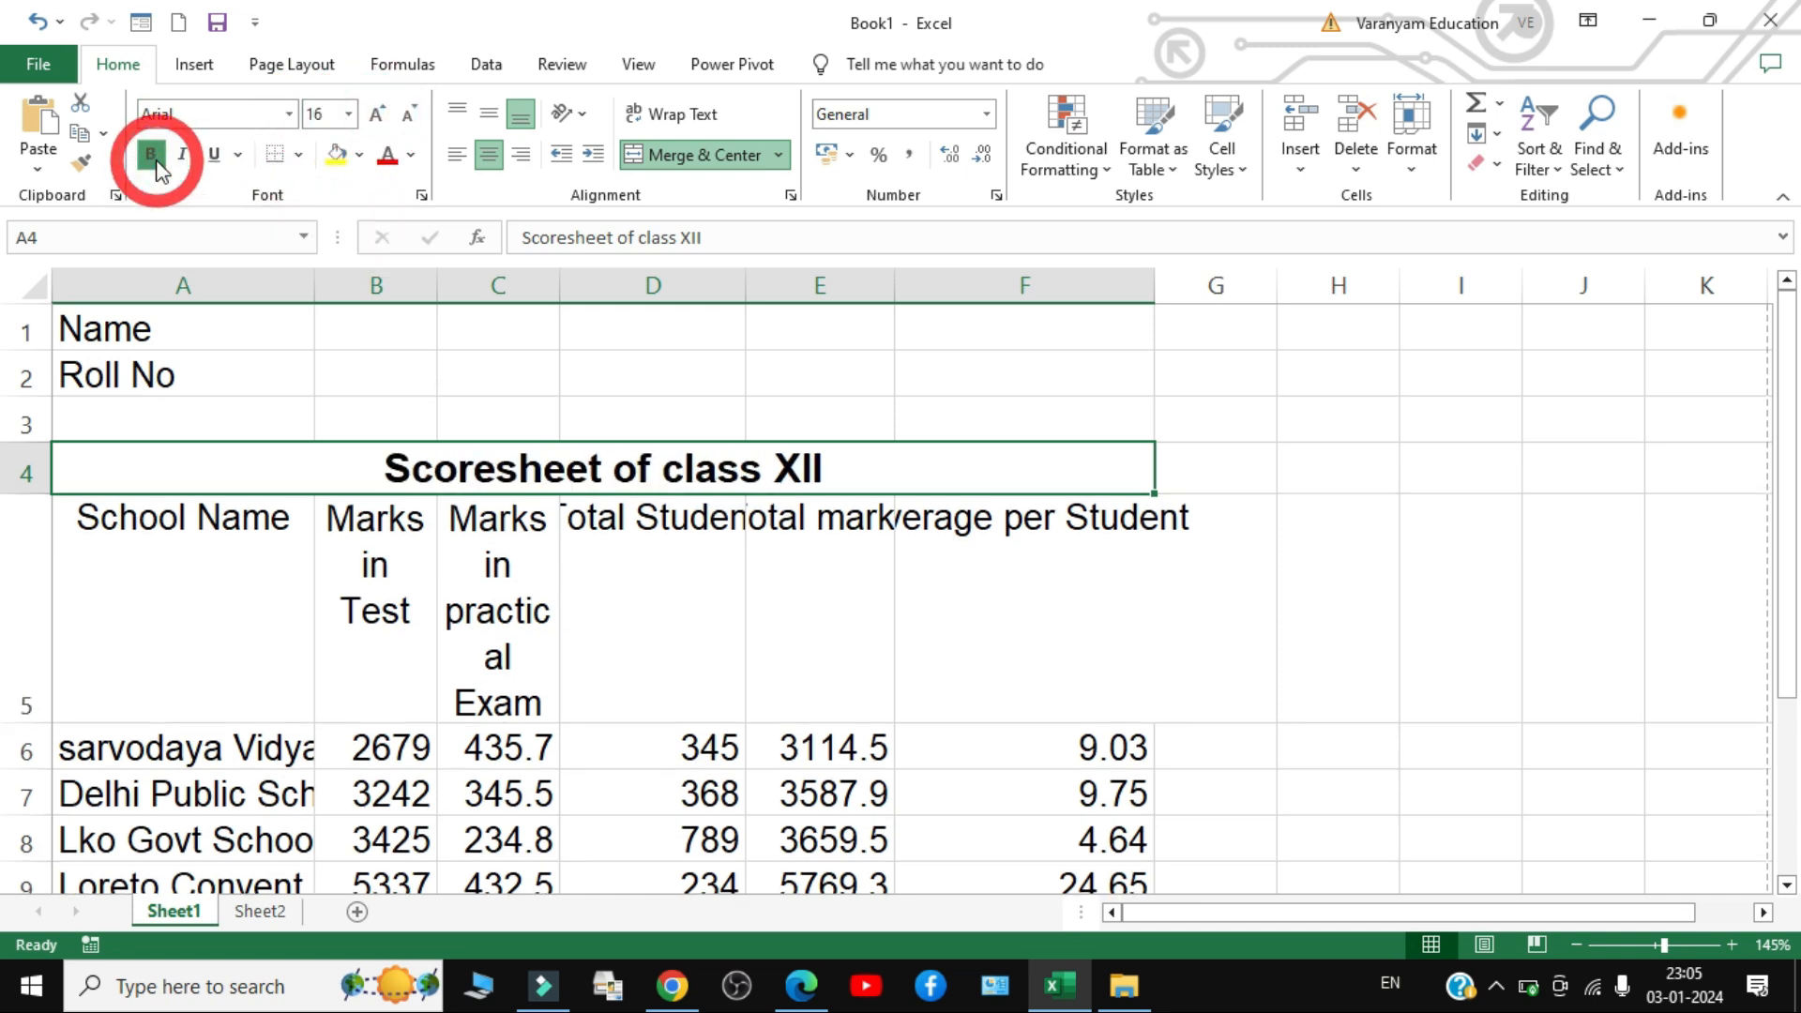
left_click(215, 156)
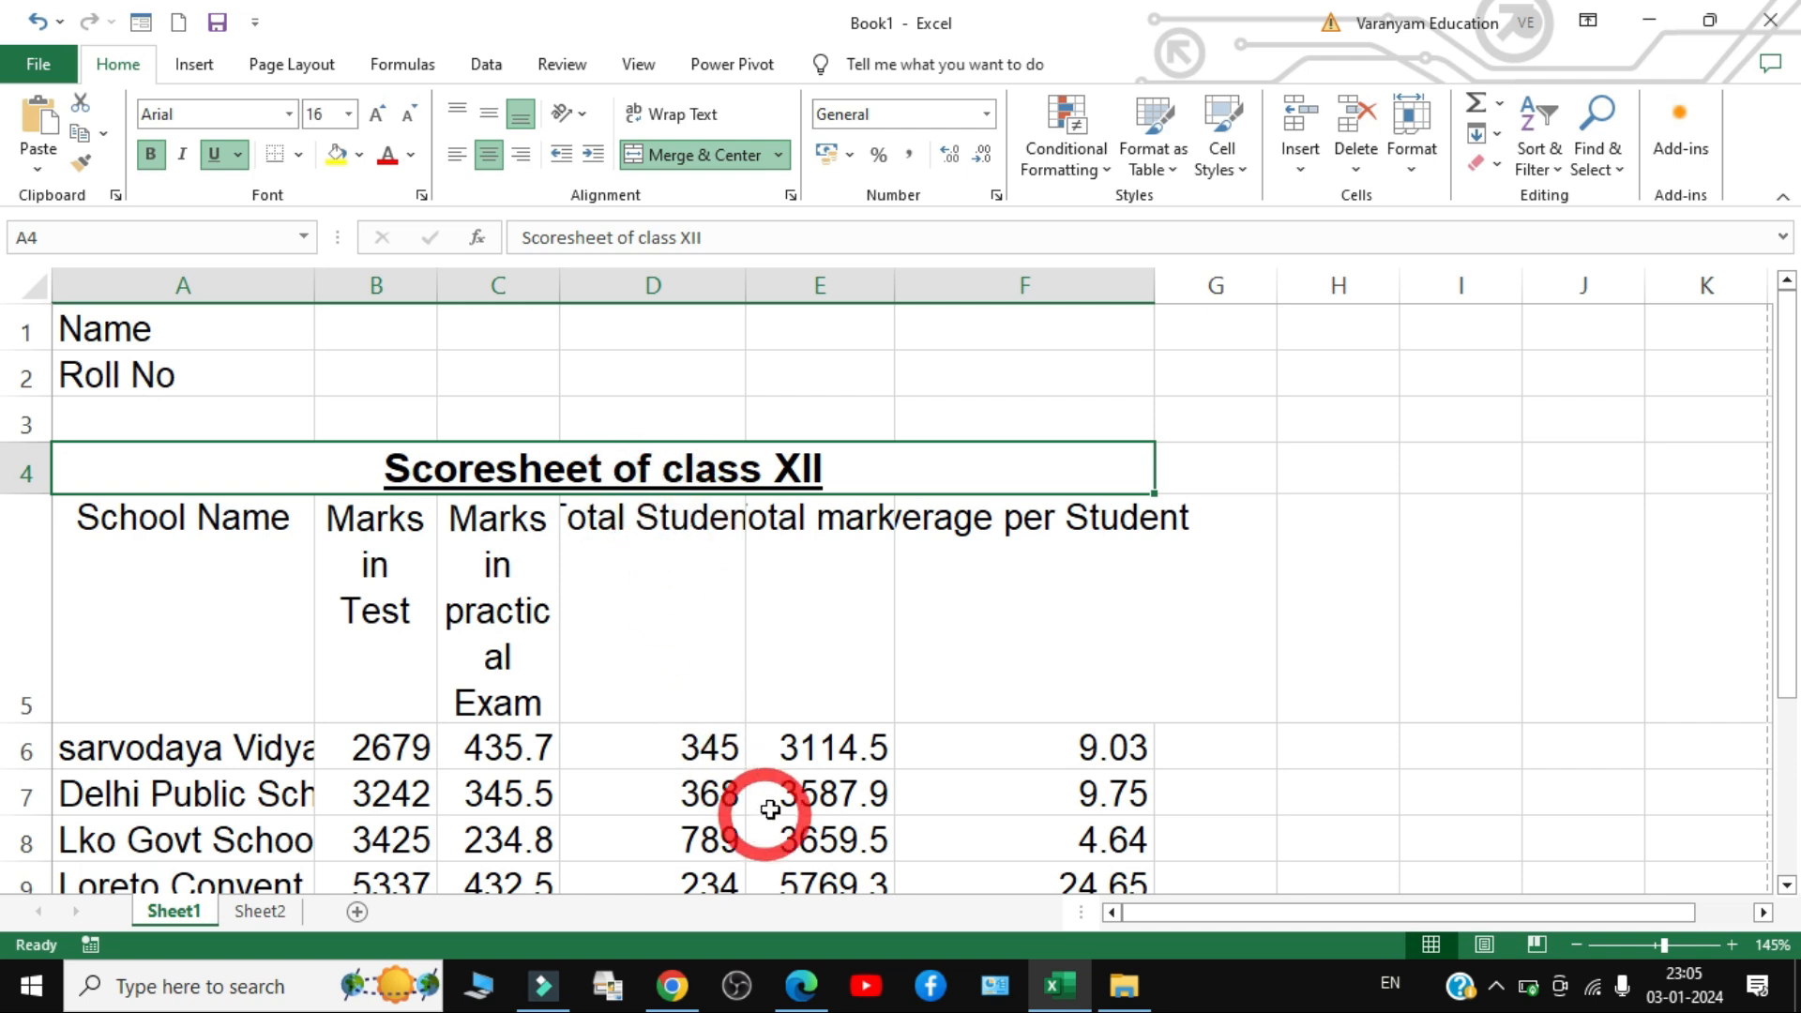
- Switch to the PDF and highlight "Make the title of Mark and school" and "content of row 5 and column A" in instruction 5 in yellow
left_click(805, 983)
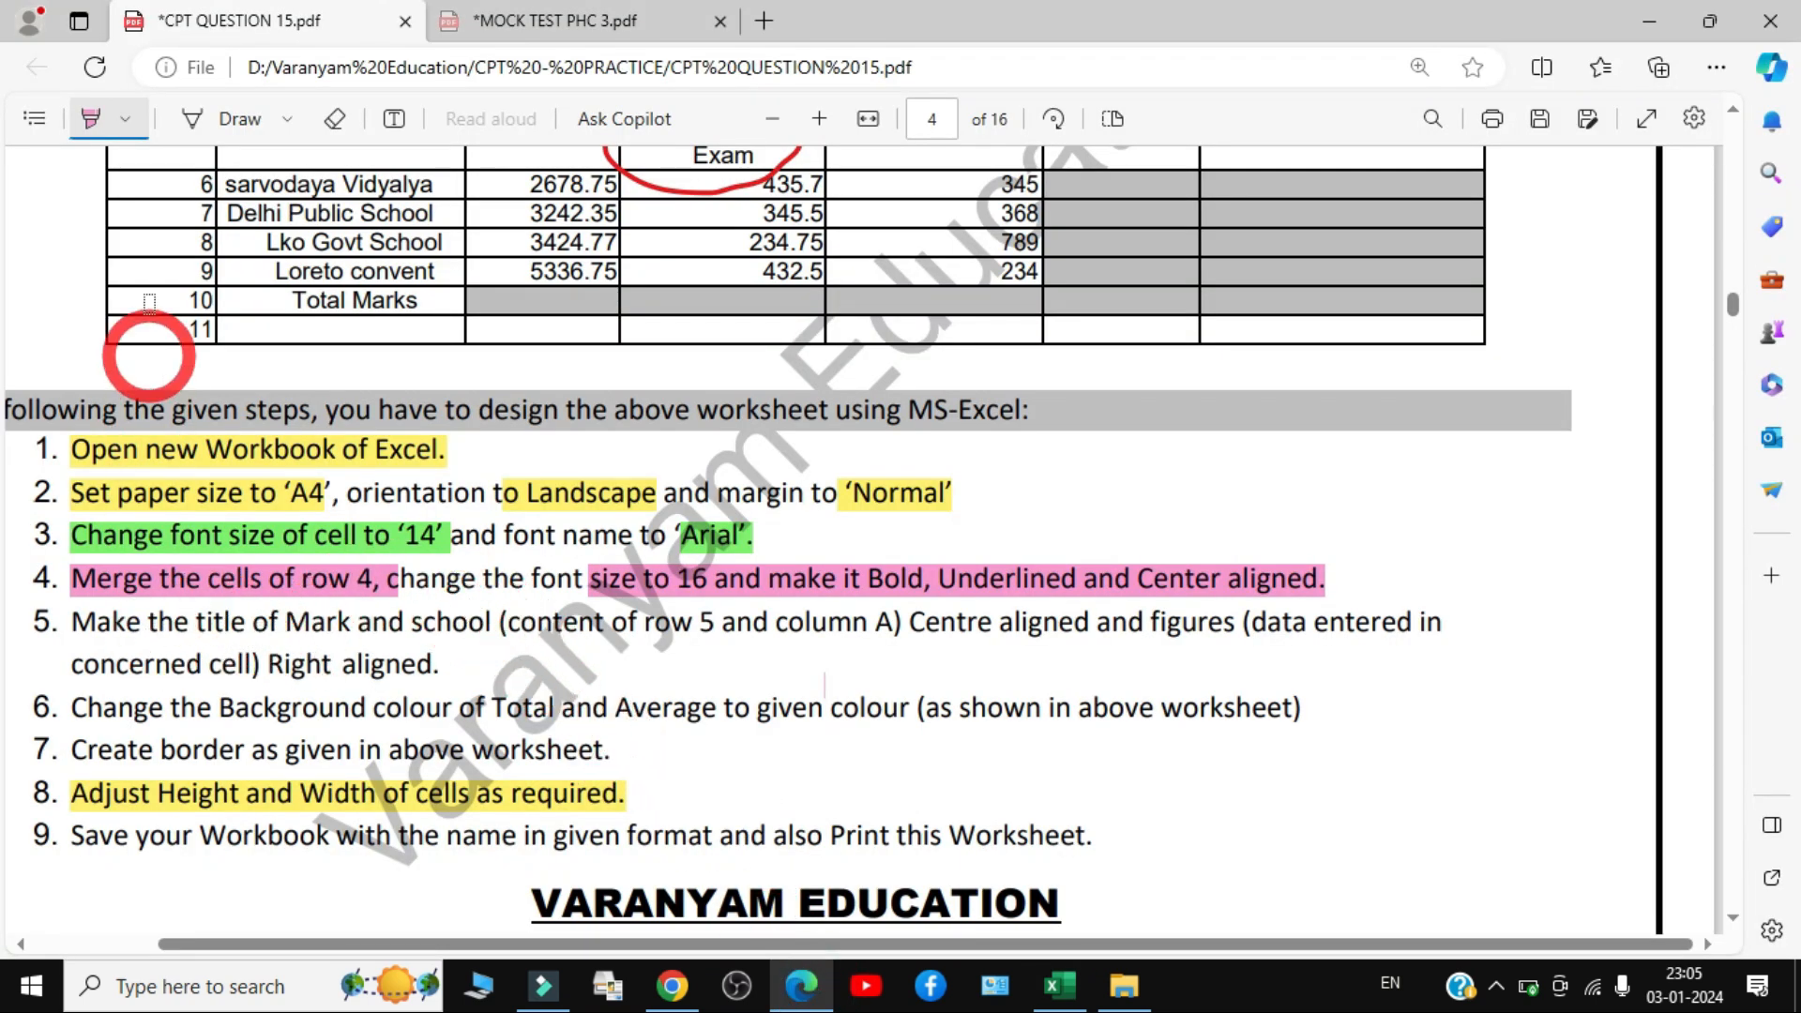
left_click(90, 120)
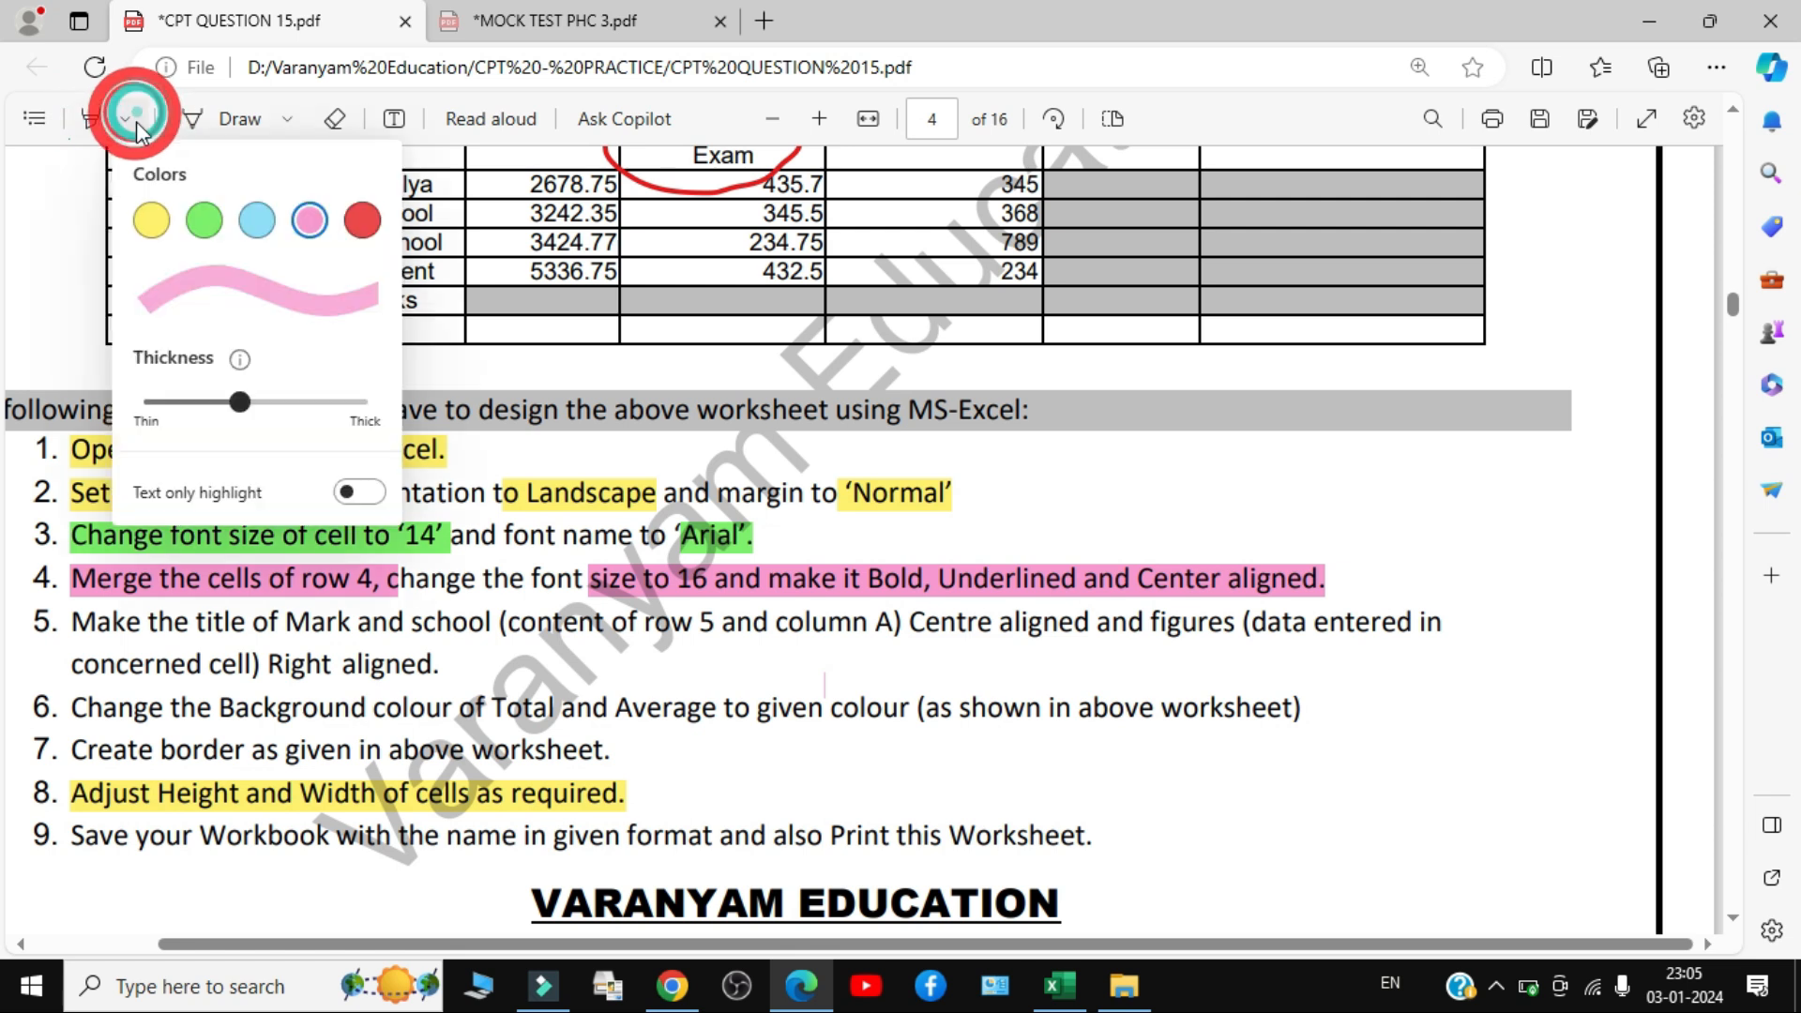
left_click(147, 217)
left_click_drag(83, 624, 895, 627)
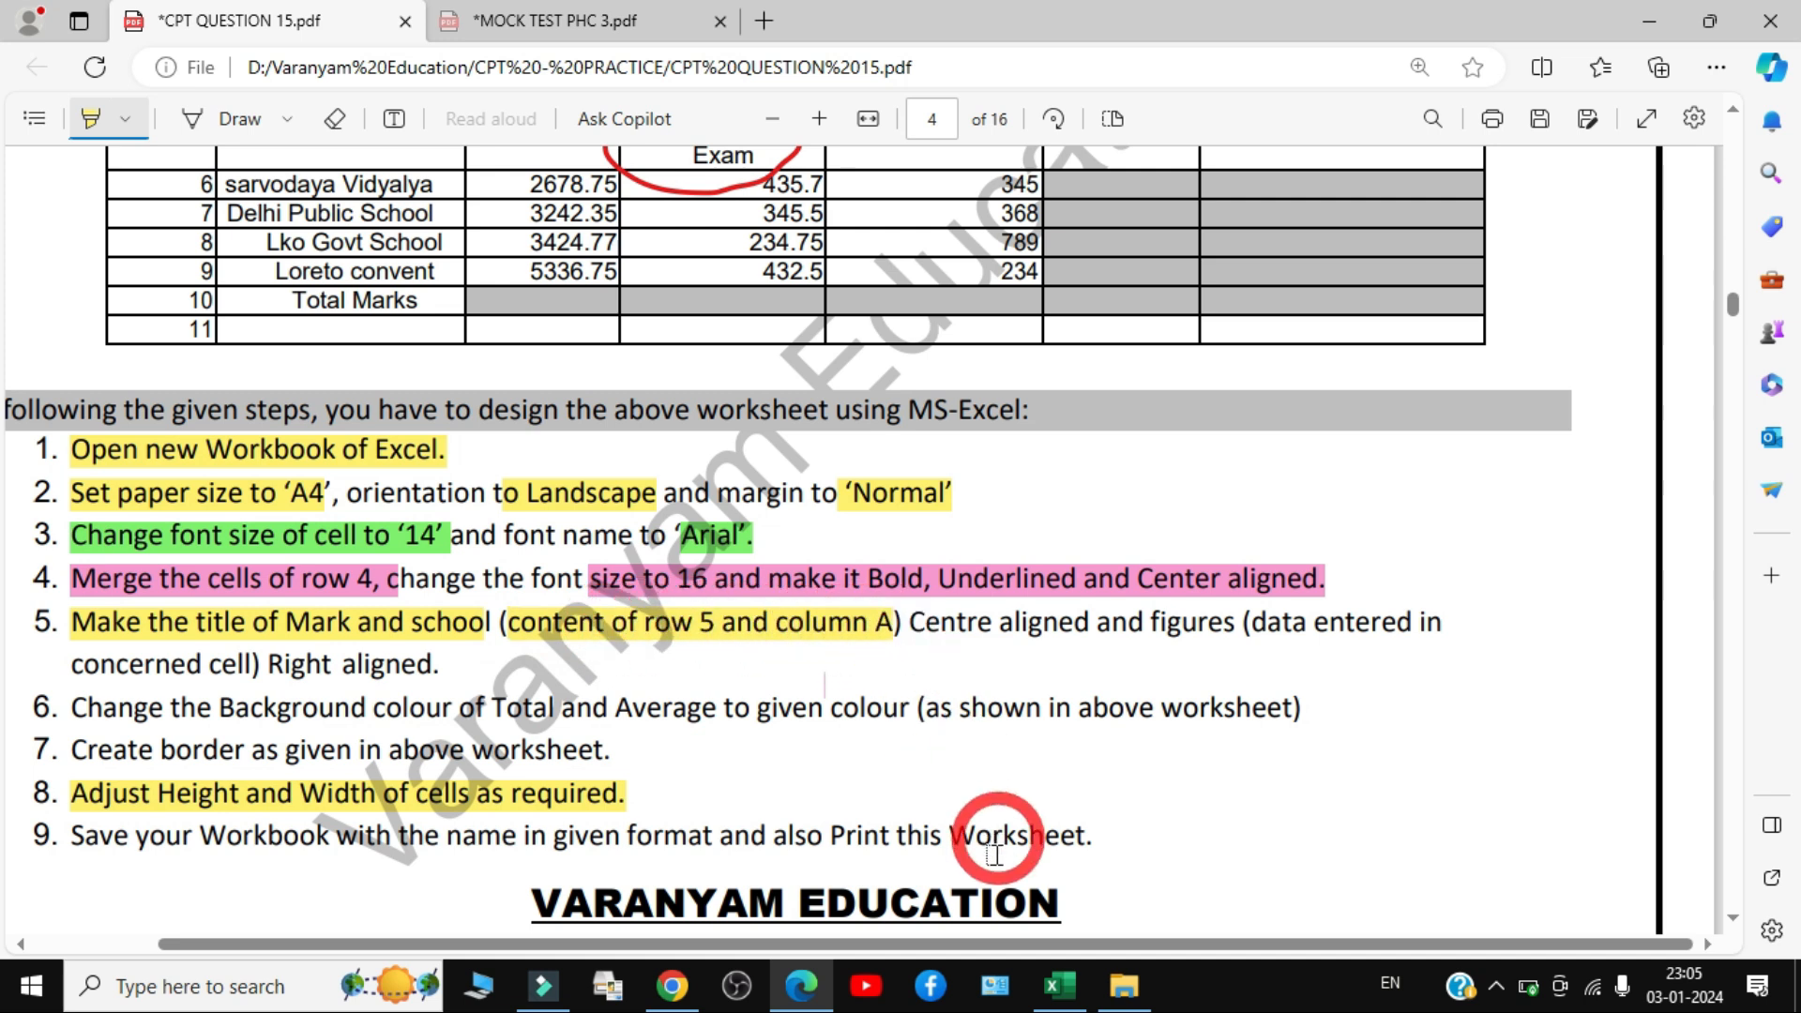
- Return to the Excel workbook and select the heading cells A5:F5
left_click(1060, 985)
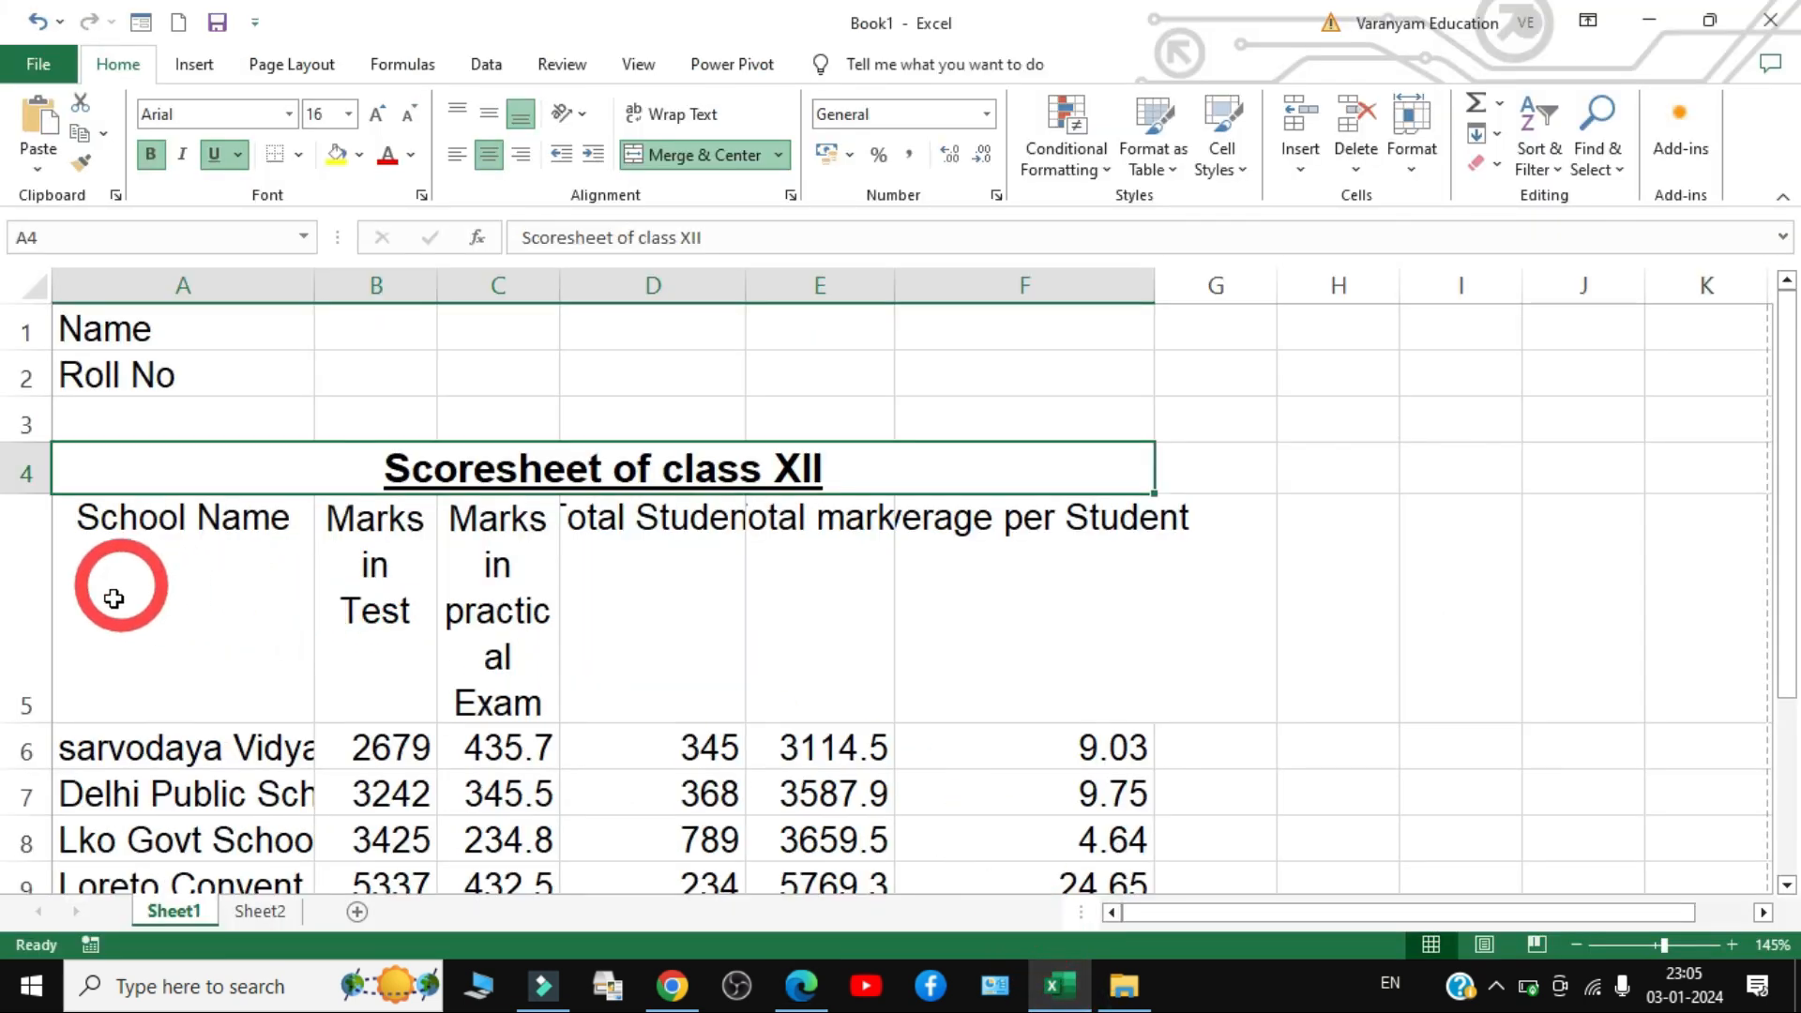
left_click(102, 632)
left_click(21, 634)
left_click(120, 600)
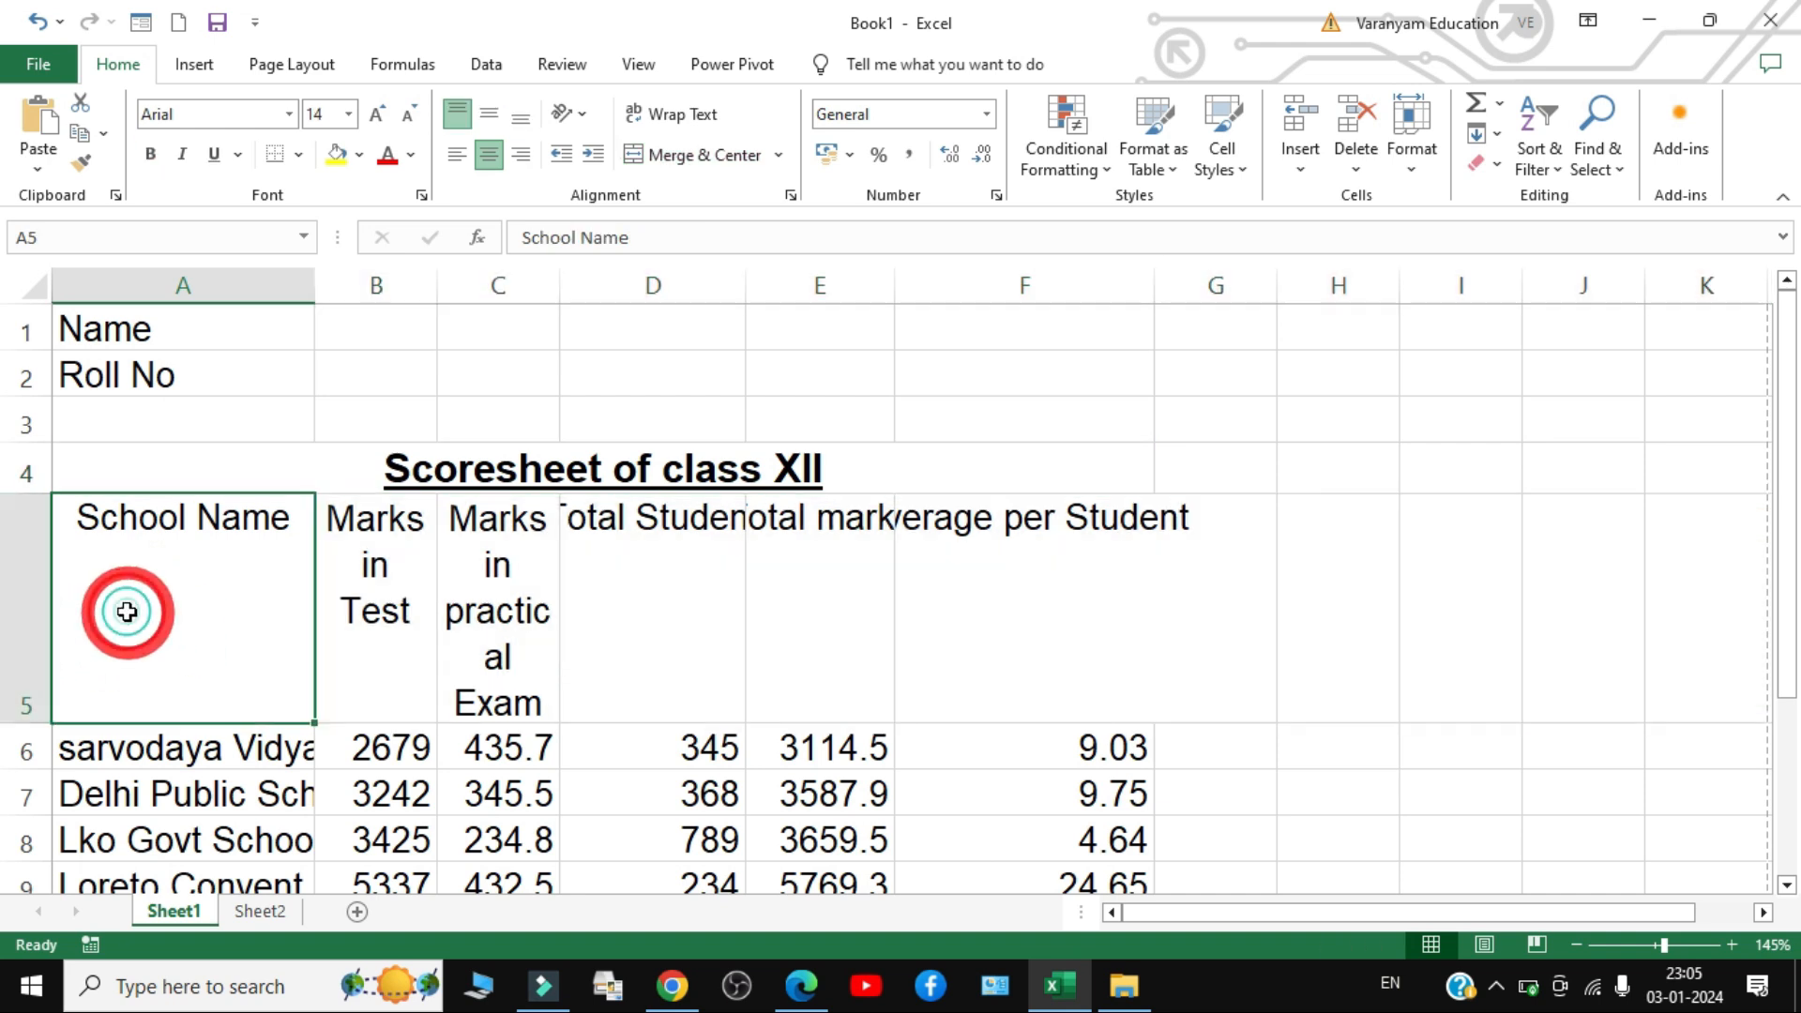
left_click_drag(120, 601, 980, 583)
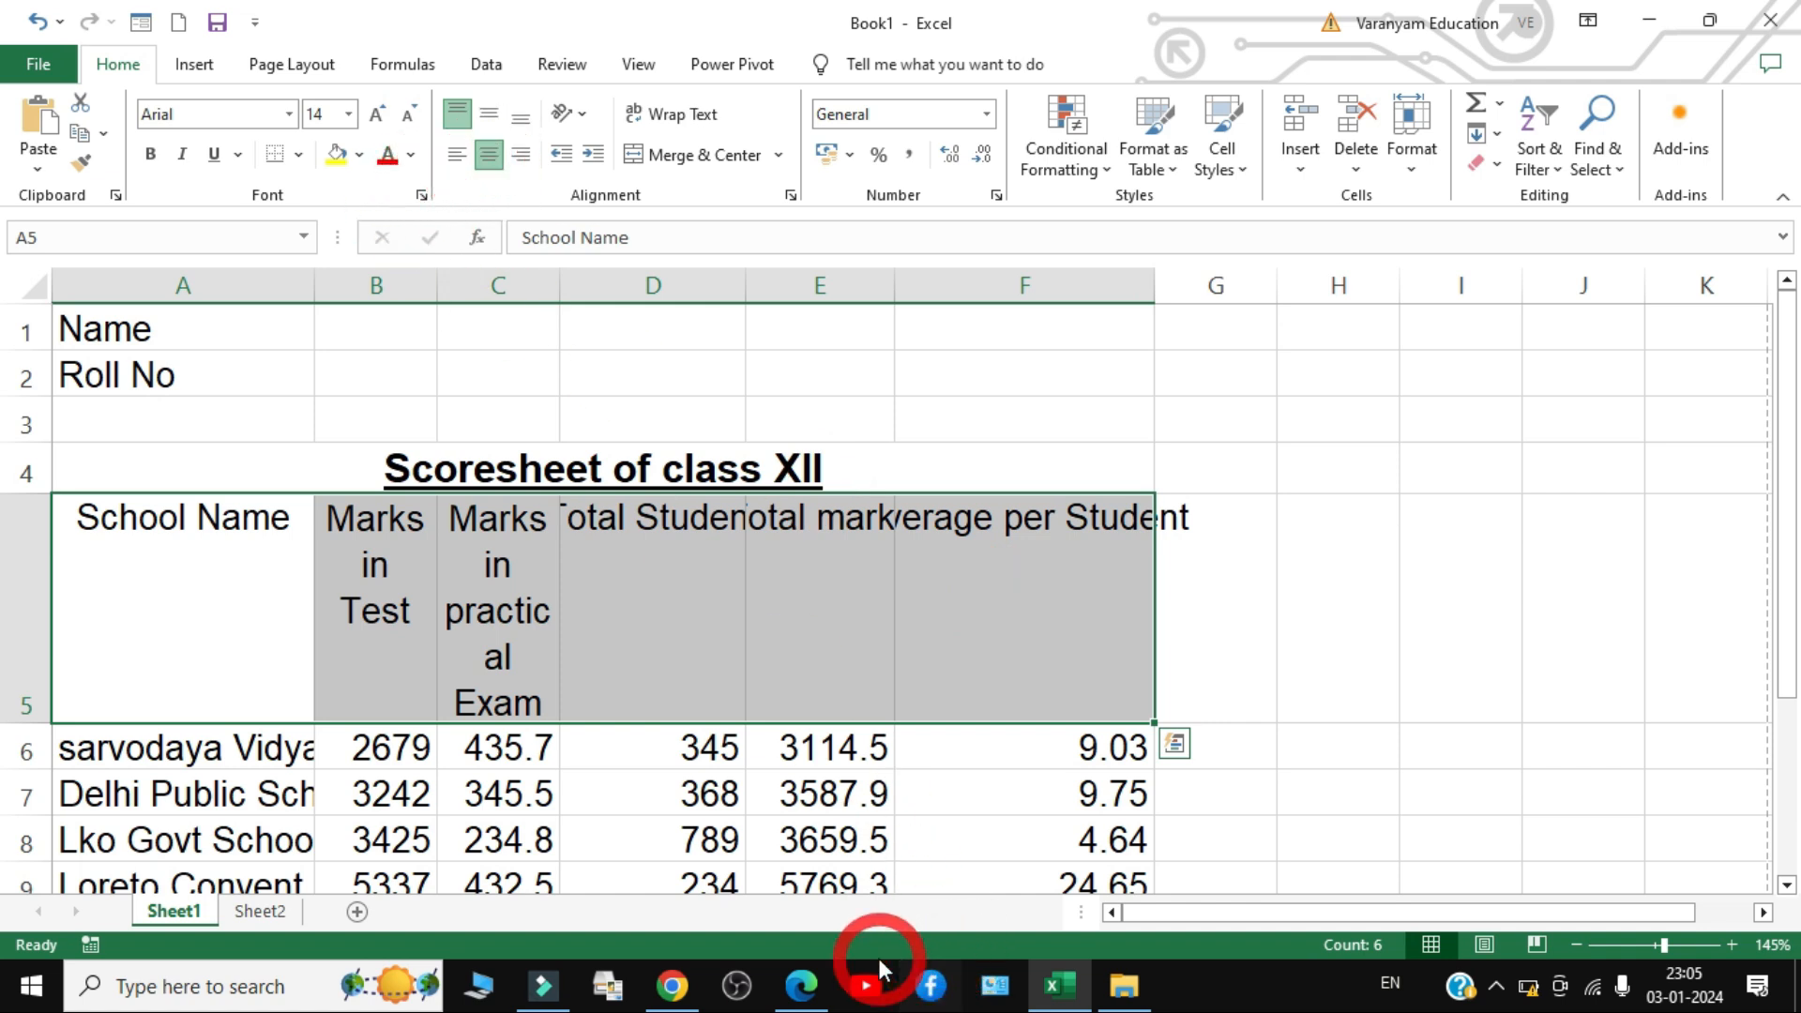
- Highlight "Centre aligned" in instruction 5 of the PDF in yellow and return to the Excel workbook
left_click(802, 986)
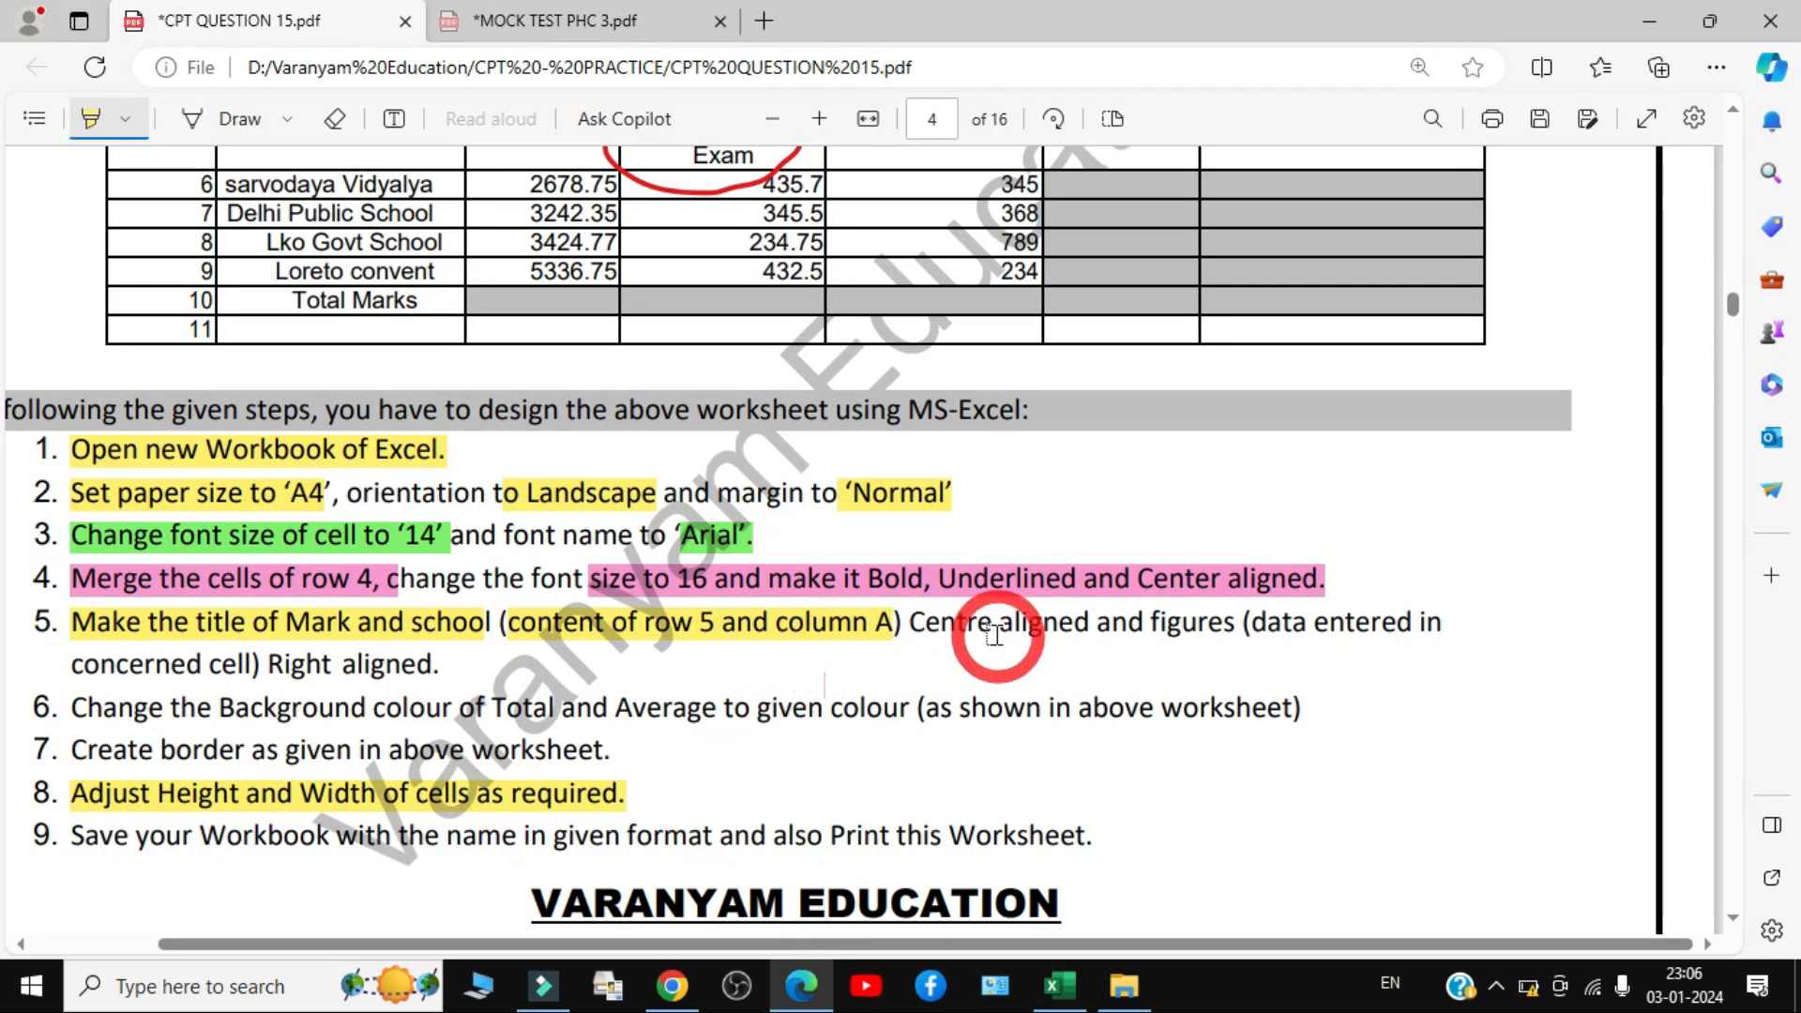
left_click_drag(1112, 622, 892, 622)
left_click(1046, 996)
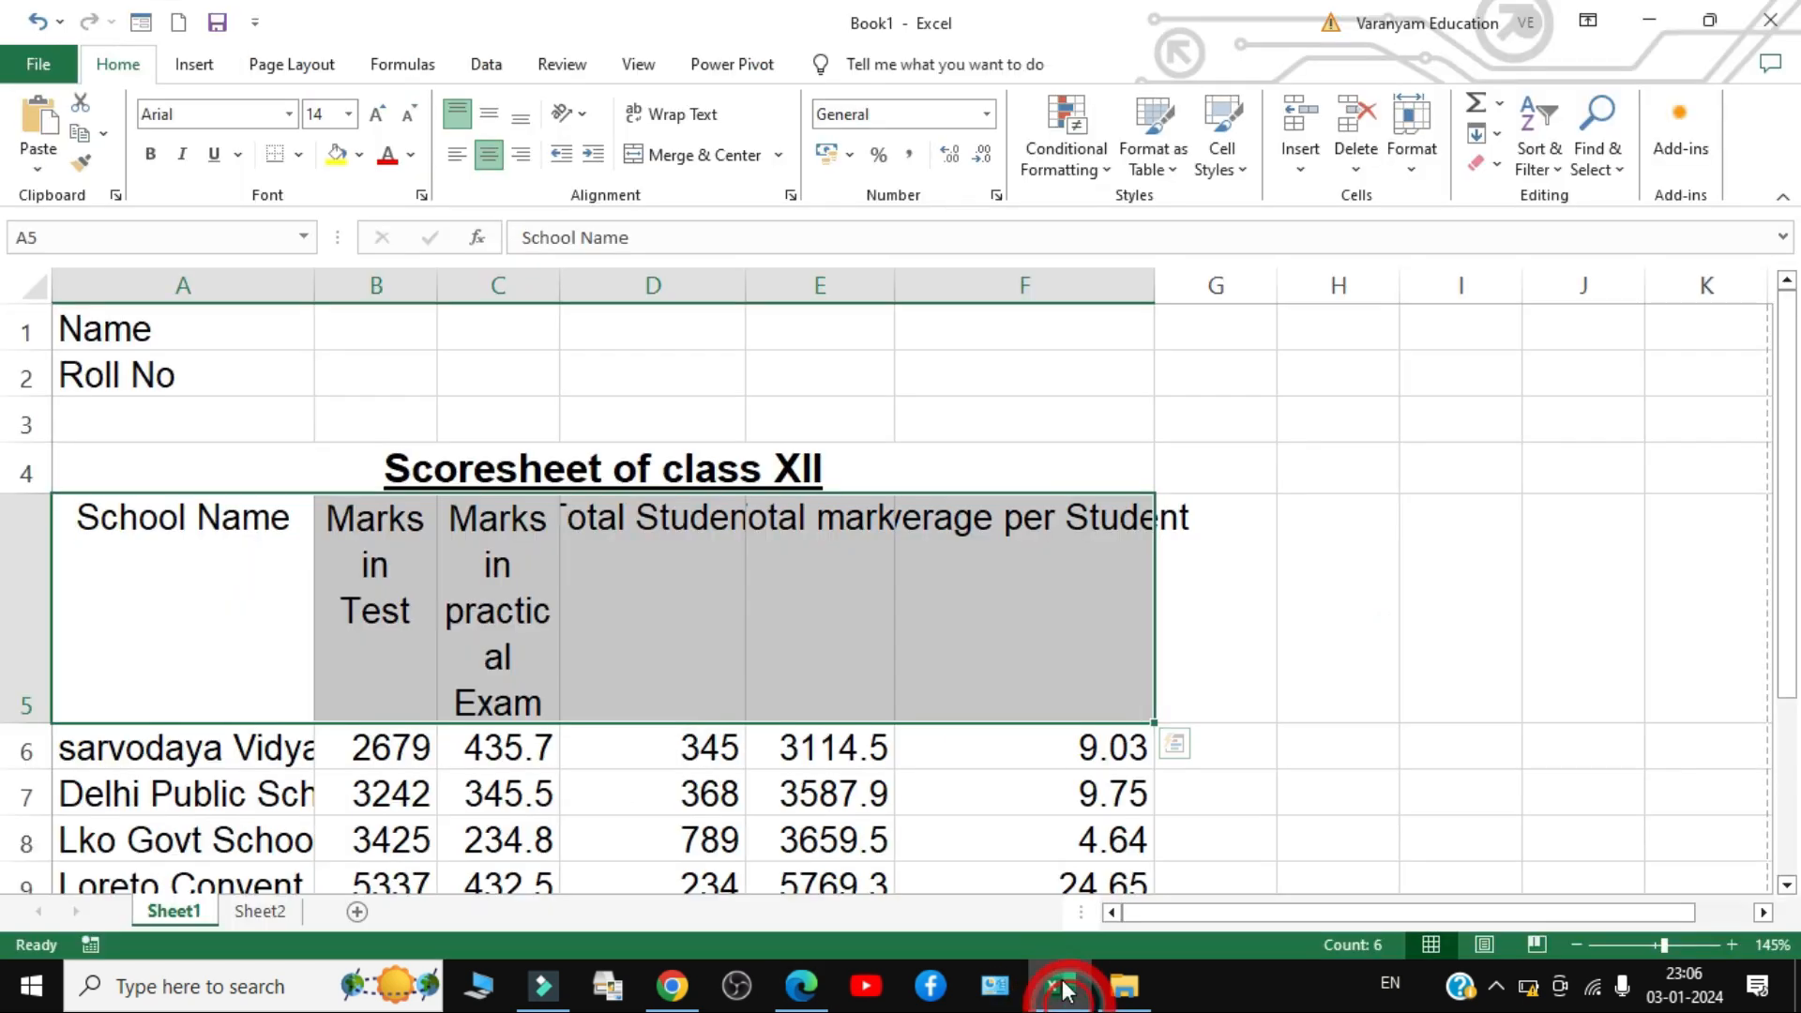
- Center the heading cells A5:F5 horizontally
left_click(480, 161)
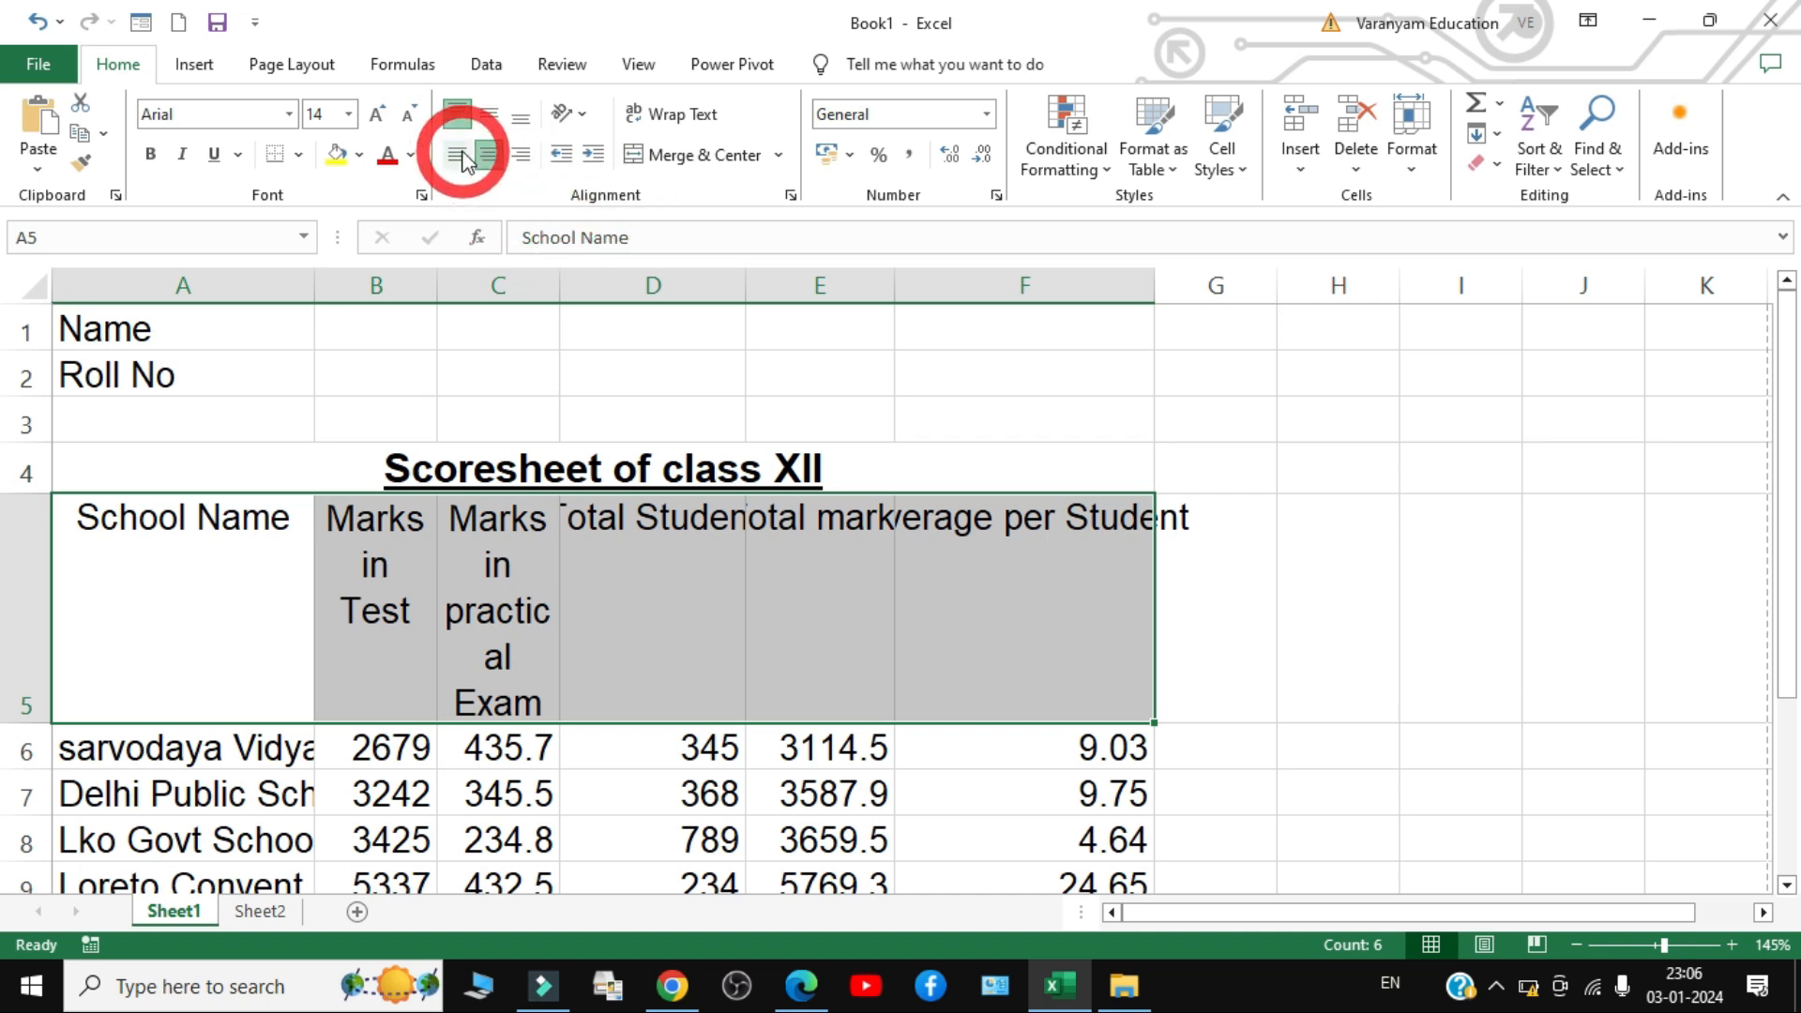
left_click(459, 156)
left_click(489, 160)
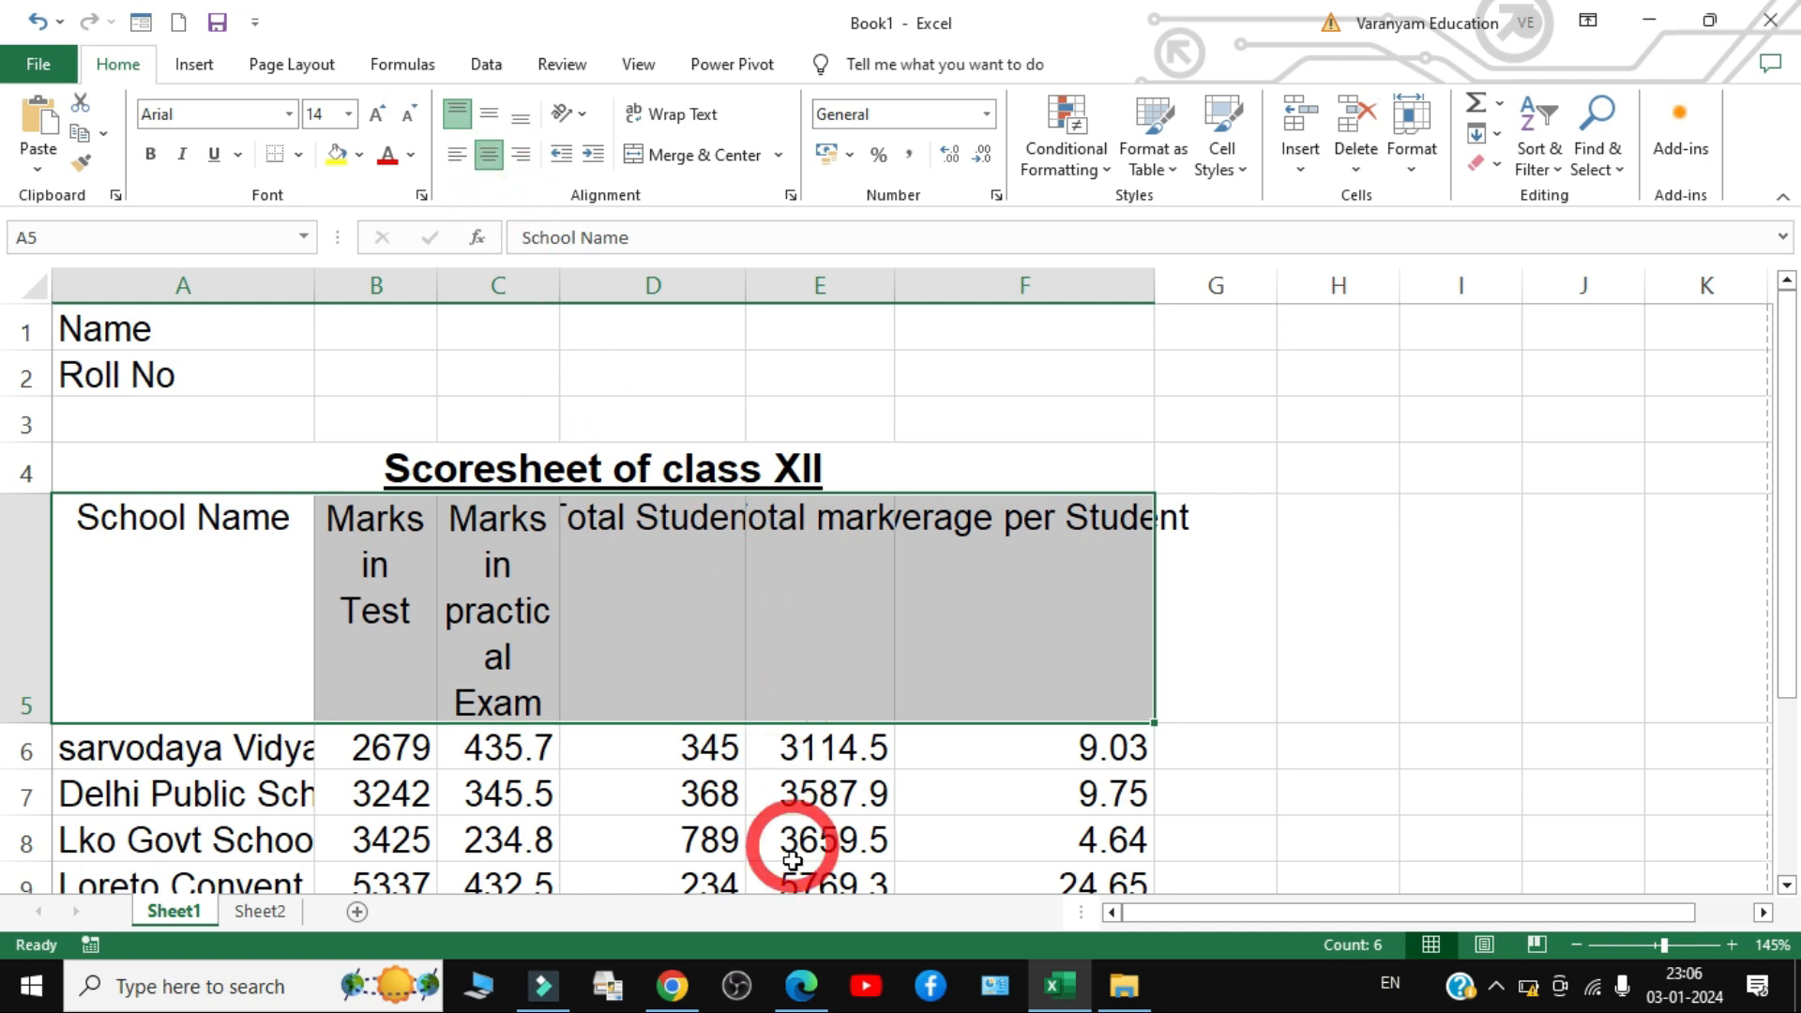
- Switch to the PDF and highlight "and figures (data entered in concerned cell) Right aligned" in instruction 5 in green
left_click(801, 996)
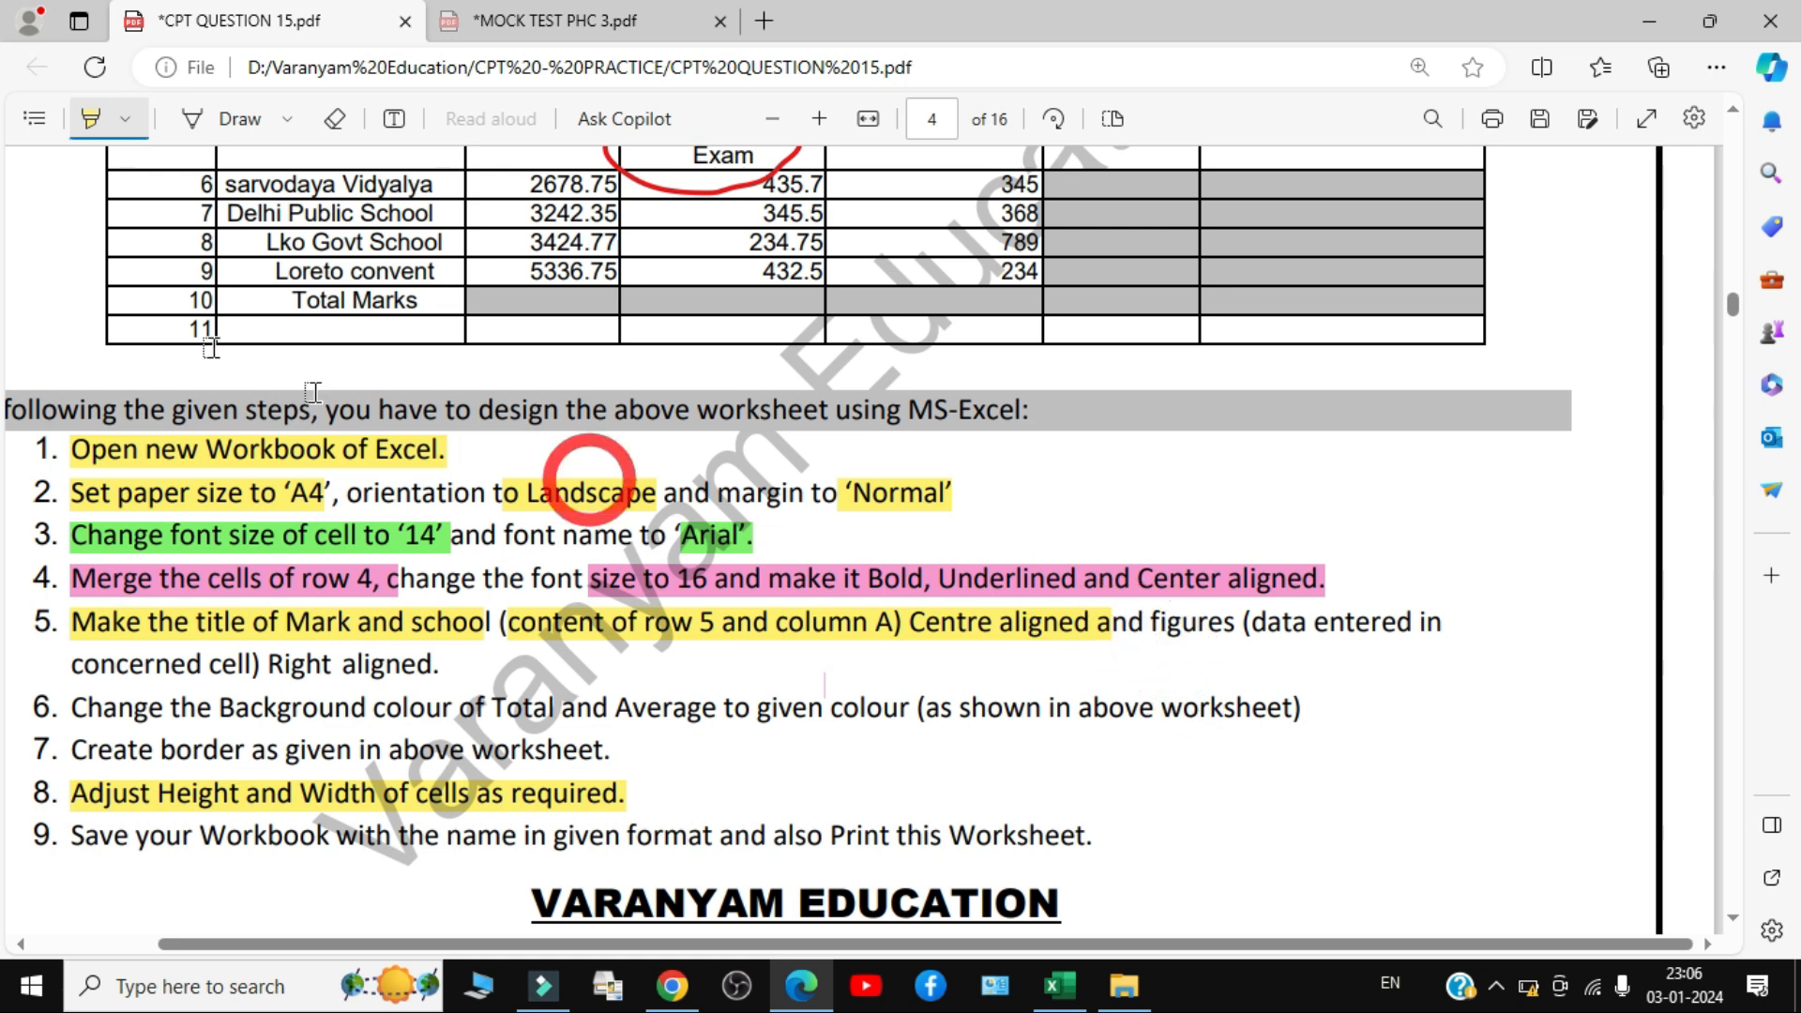
left_click(125, 118)
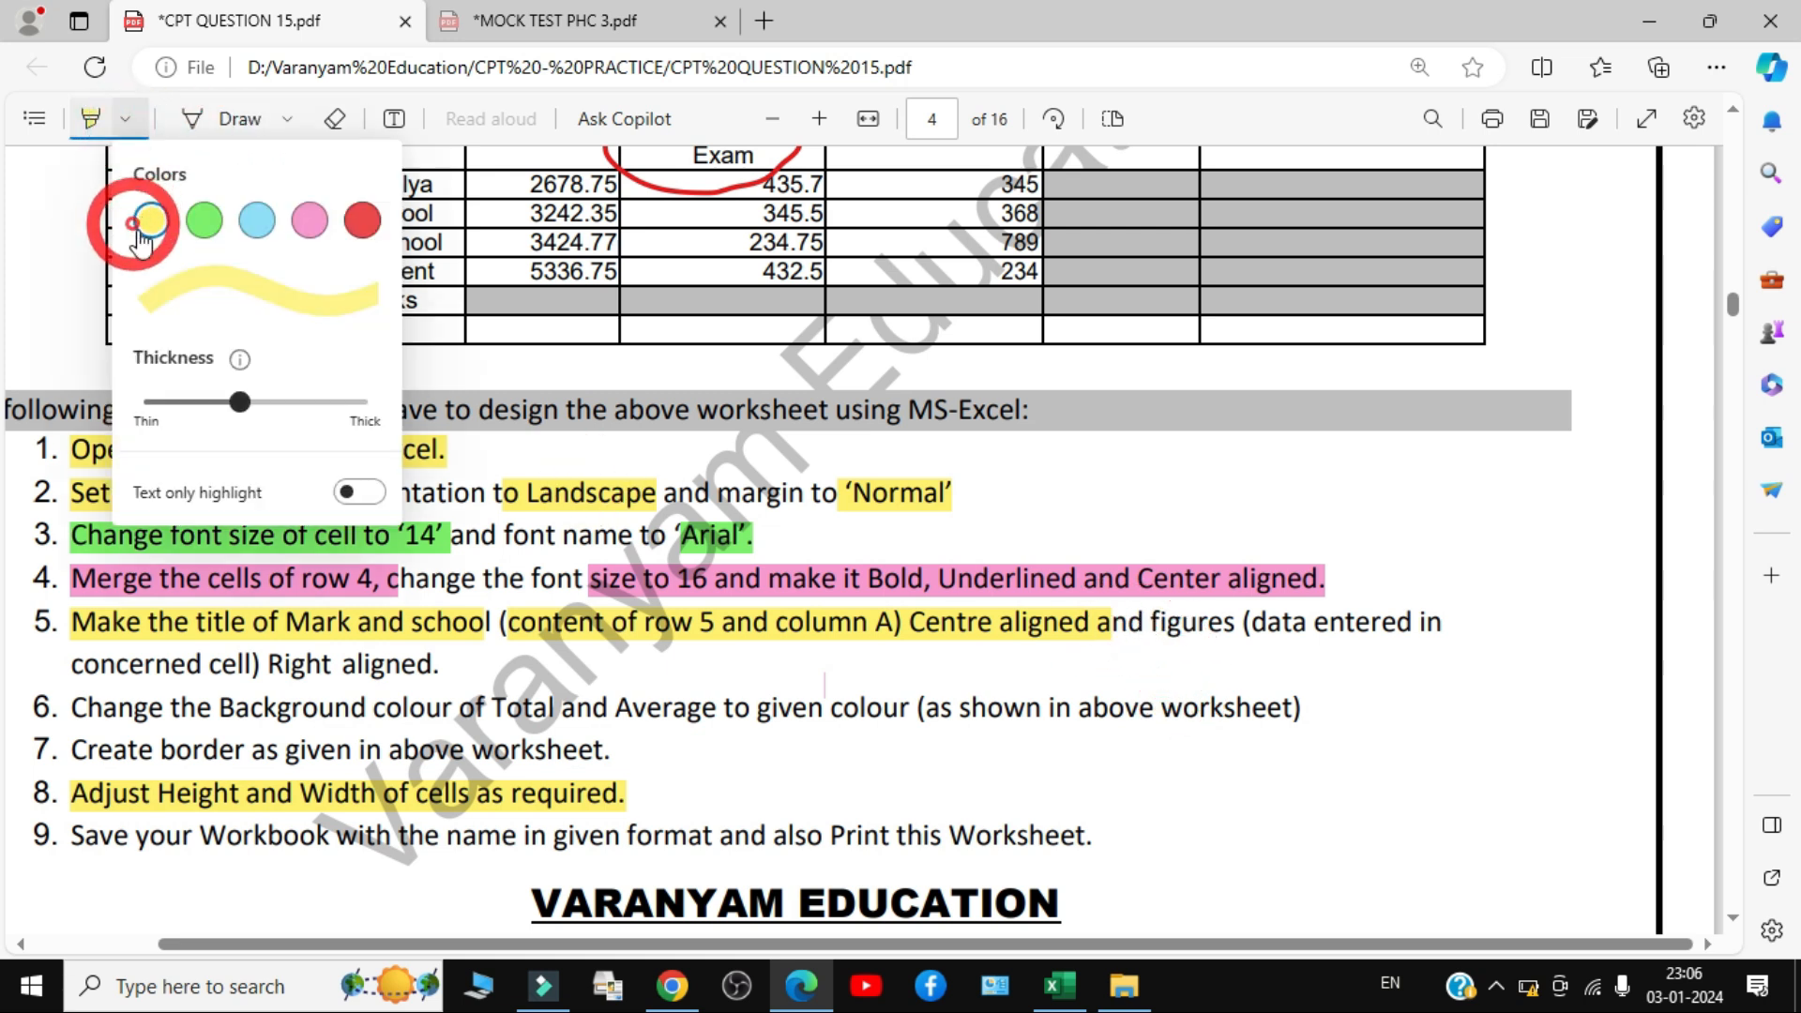
left_click(204, 220)
mouse_move(1096, 624)
left_mouse_down()
mouse_move(1407, 611)
mouse_move(234, 690)
mouse_move(84, 666)
mouse_move(474, 680)
left_mouse_up()
- Return to the Excel workbook and right-align the figures in B6:F10
left_click(1057, 990)
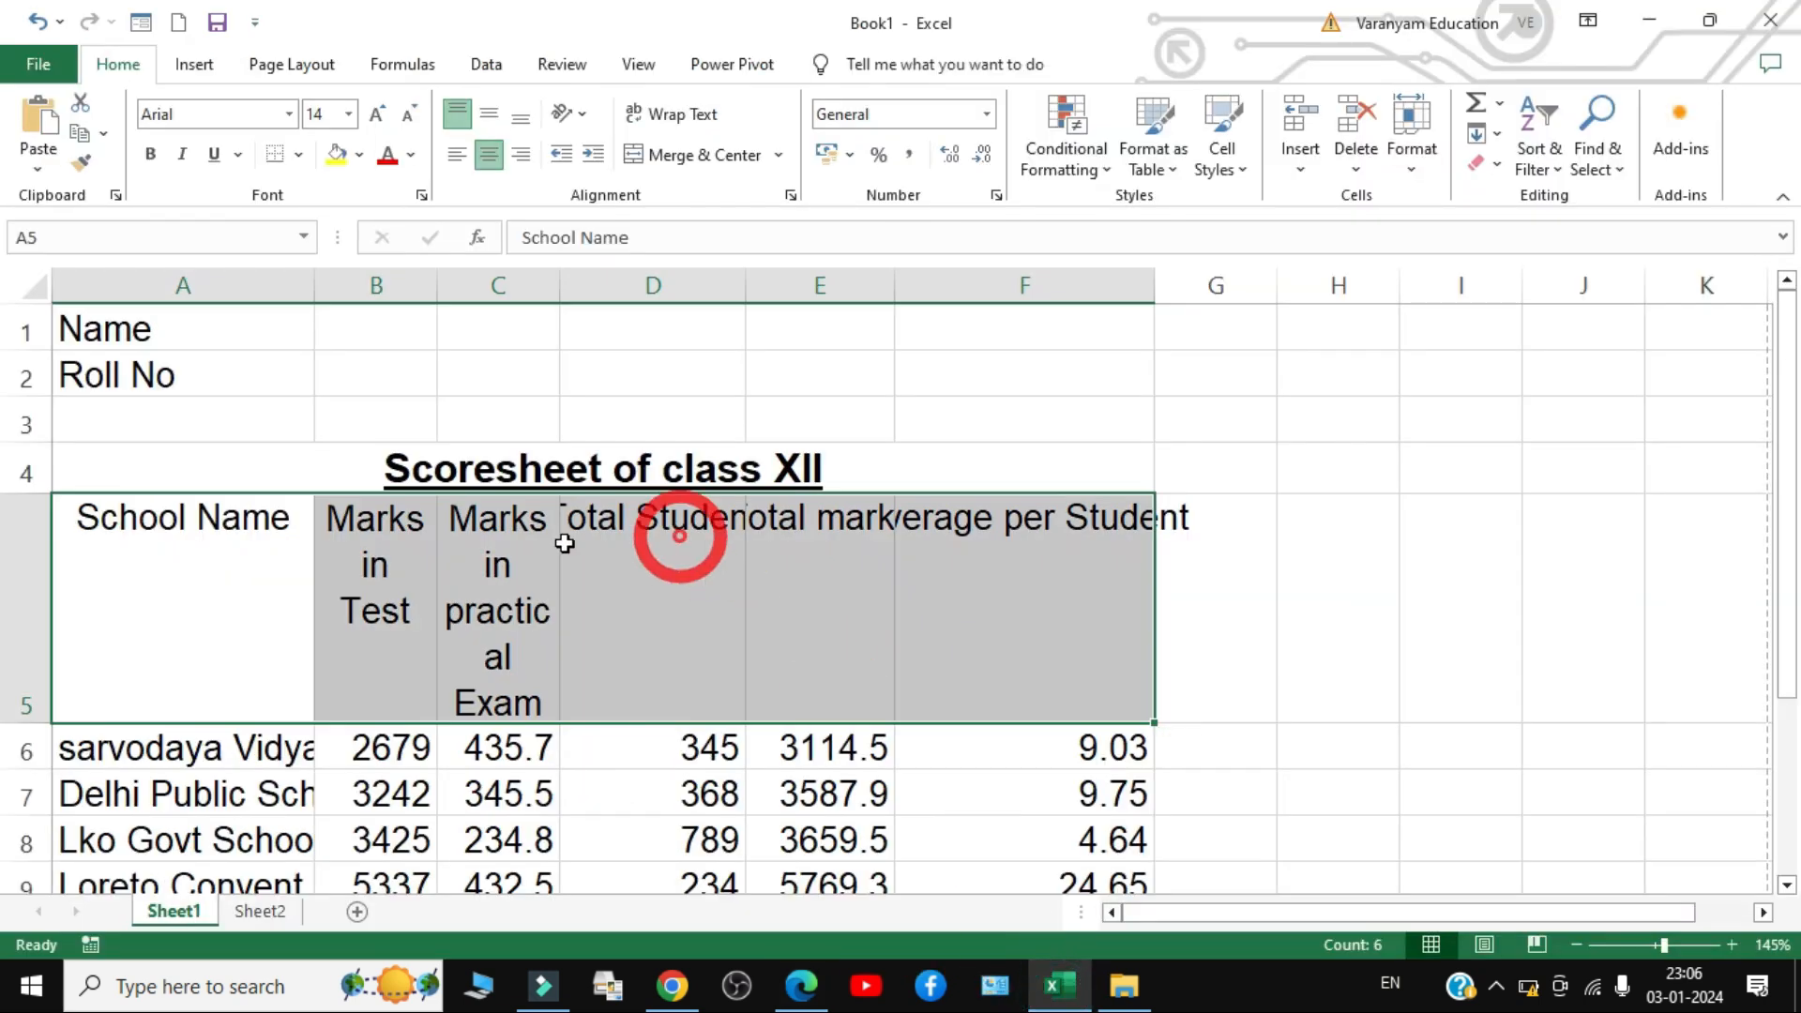
scroll(741, 600, "down", 2)
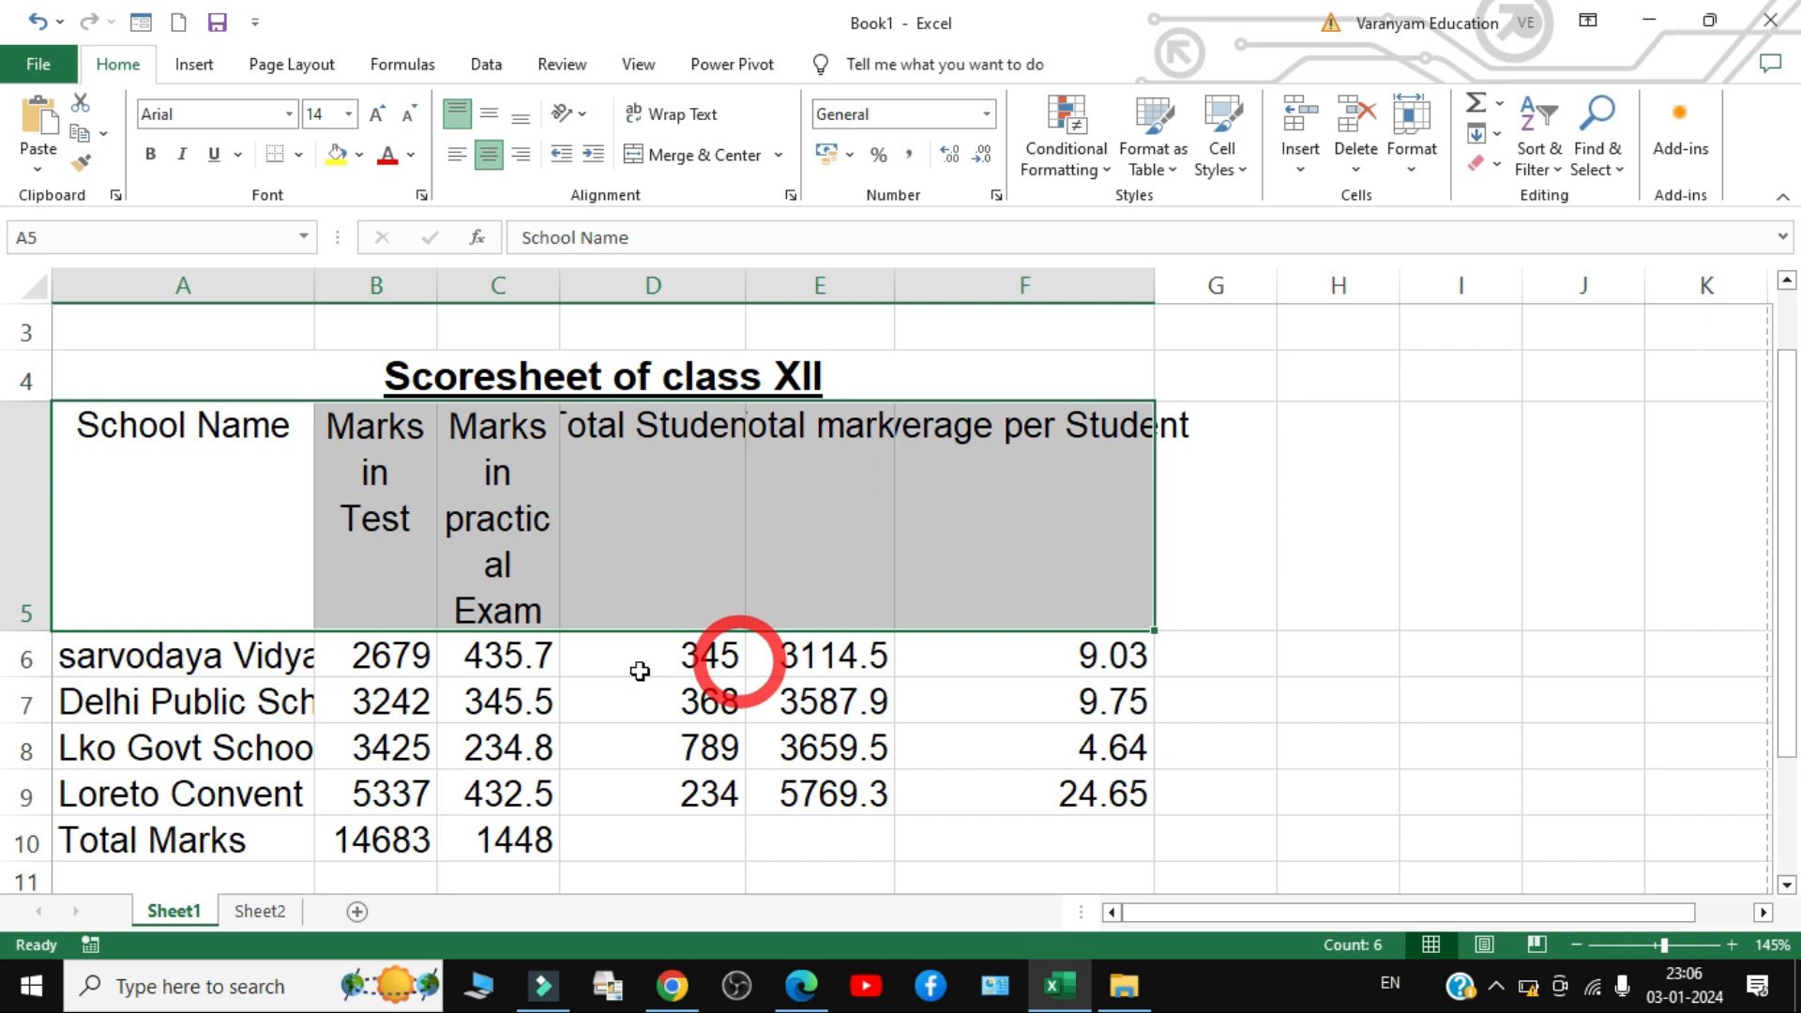
left_click_drag(374, 661, 963, 856)
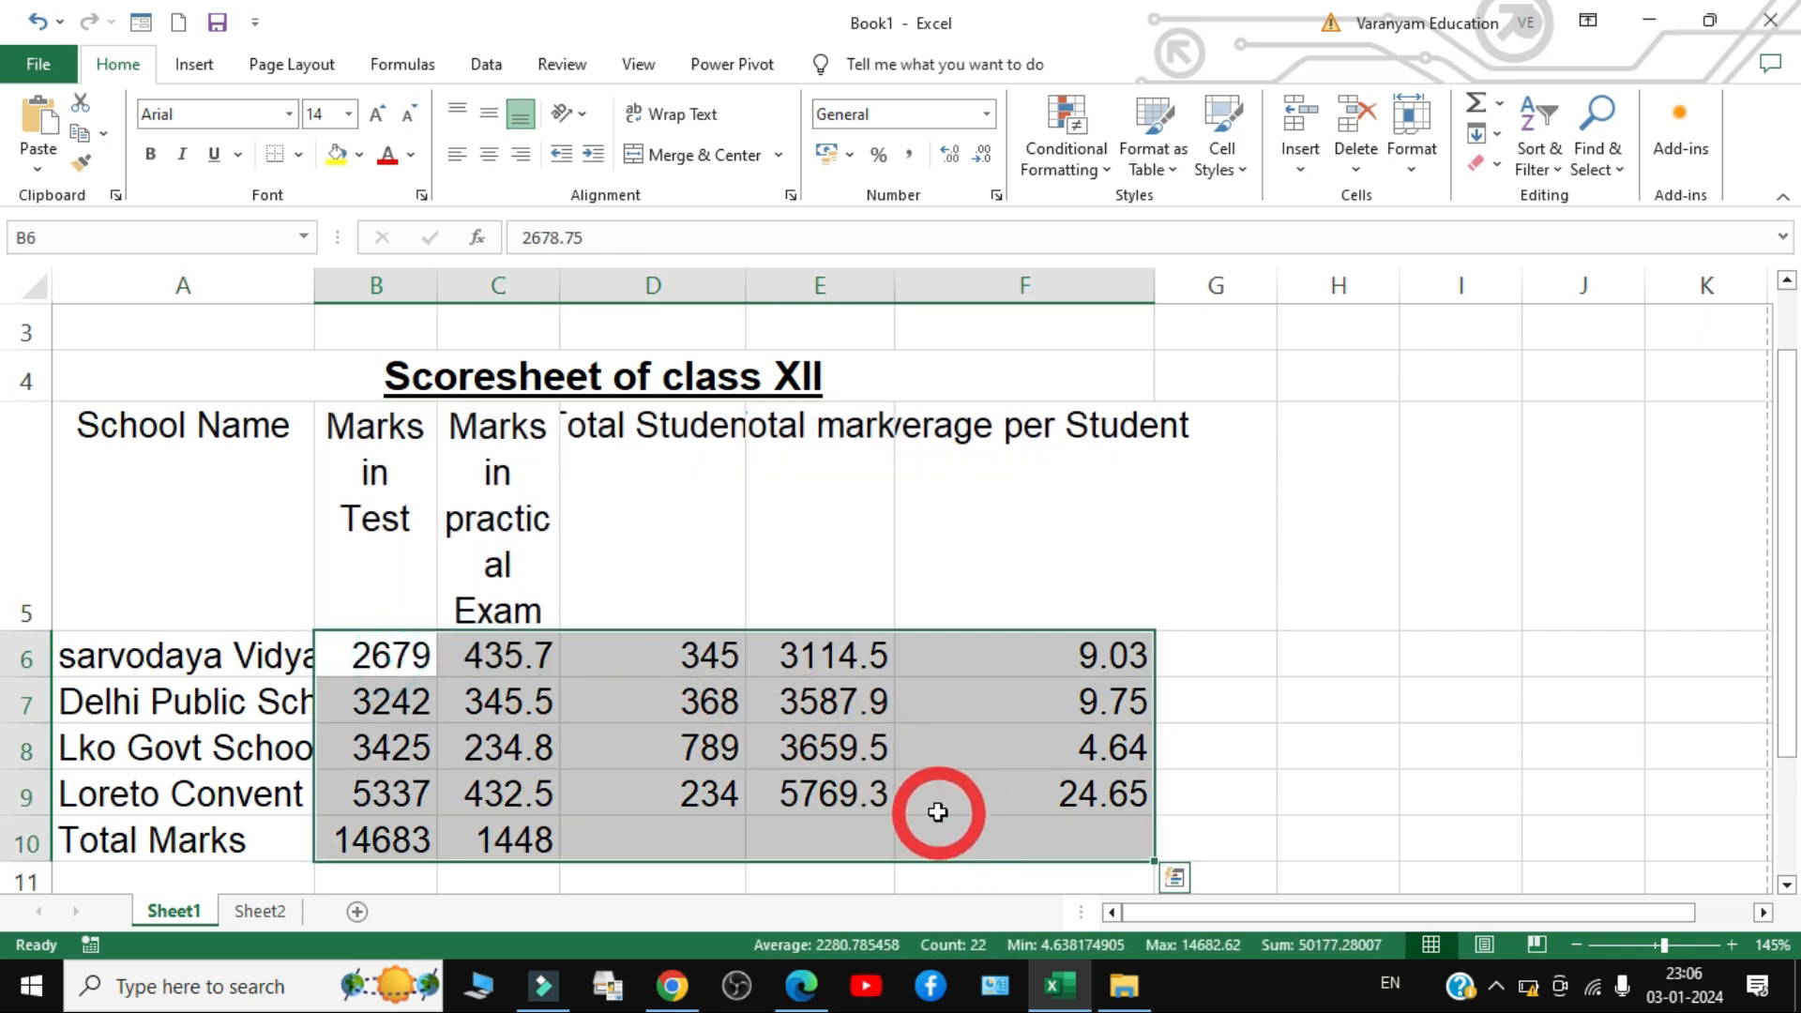
left_click(522, 160)
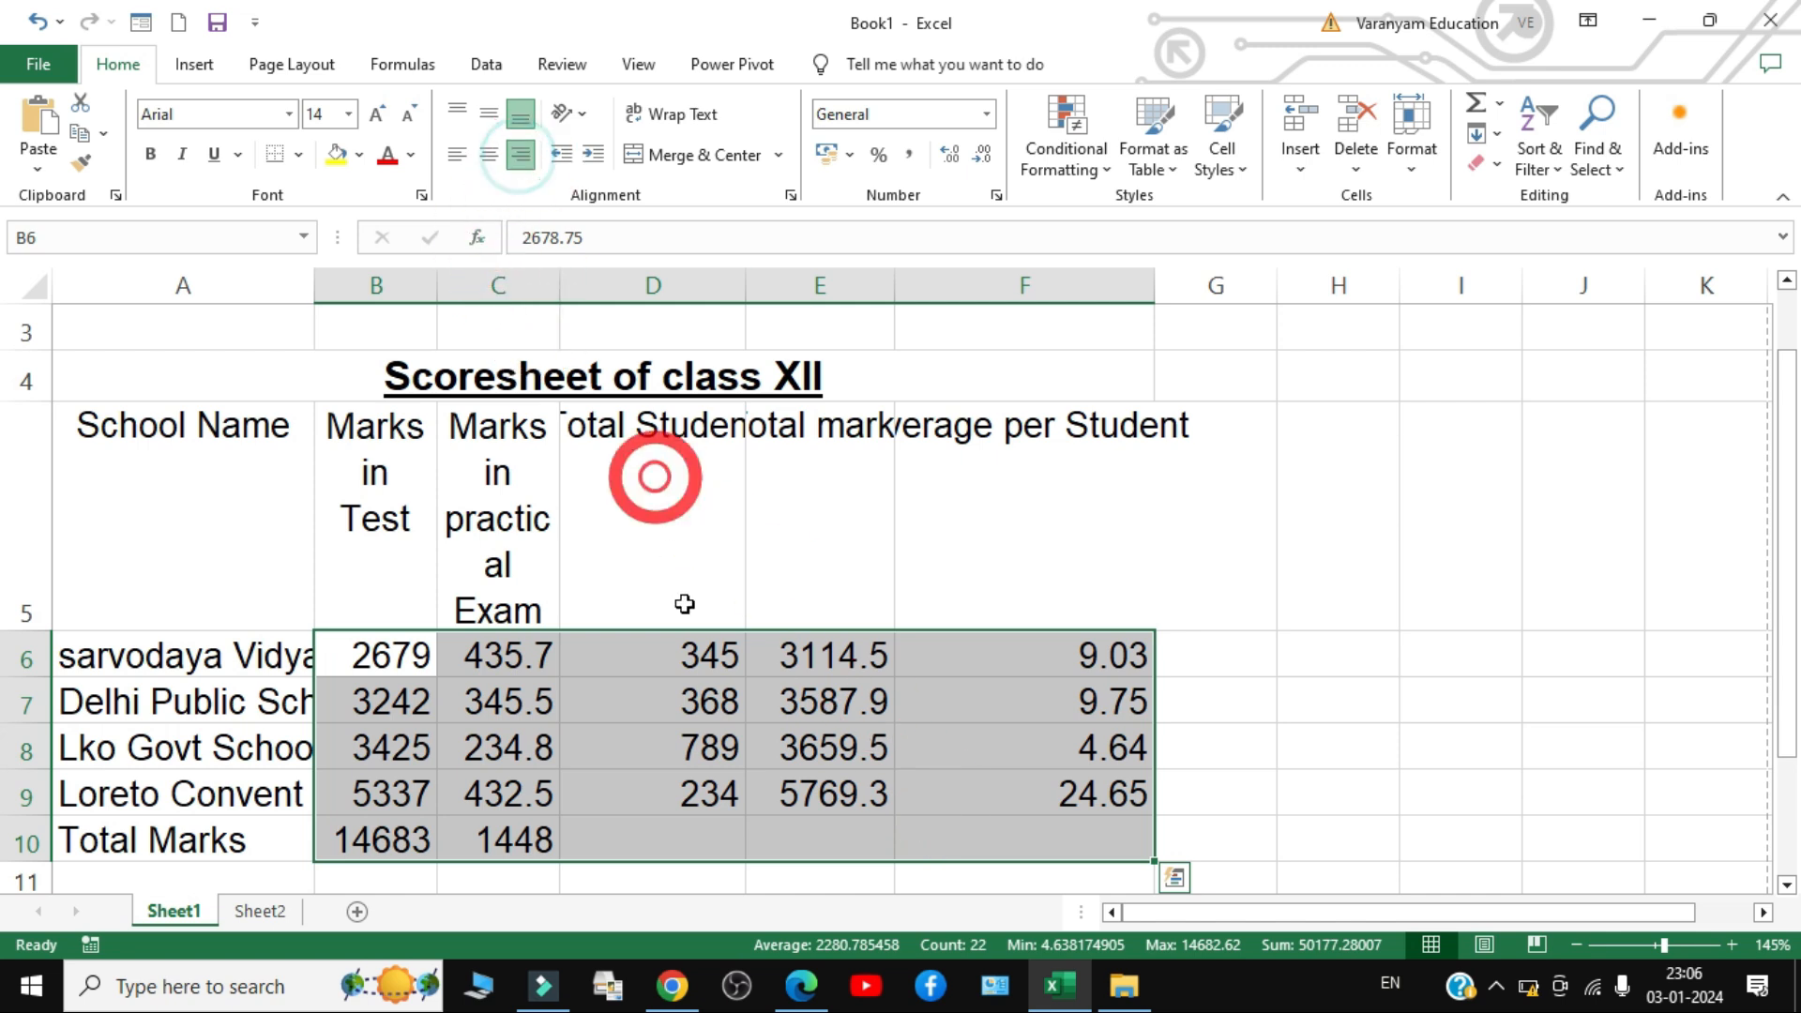
- Switch to the PDF and highlight all of instruction 6 about the Total and Average background colour in red
left_click(800, 989)
scroll(534, 601, "down", 2)
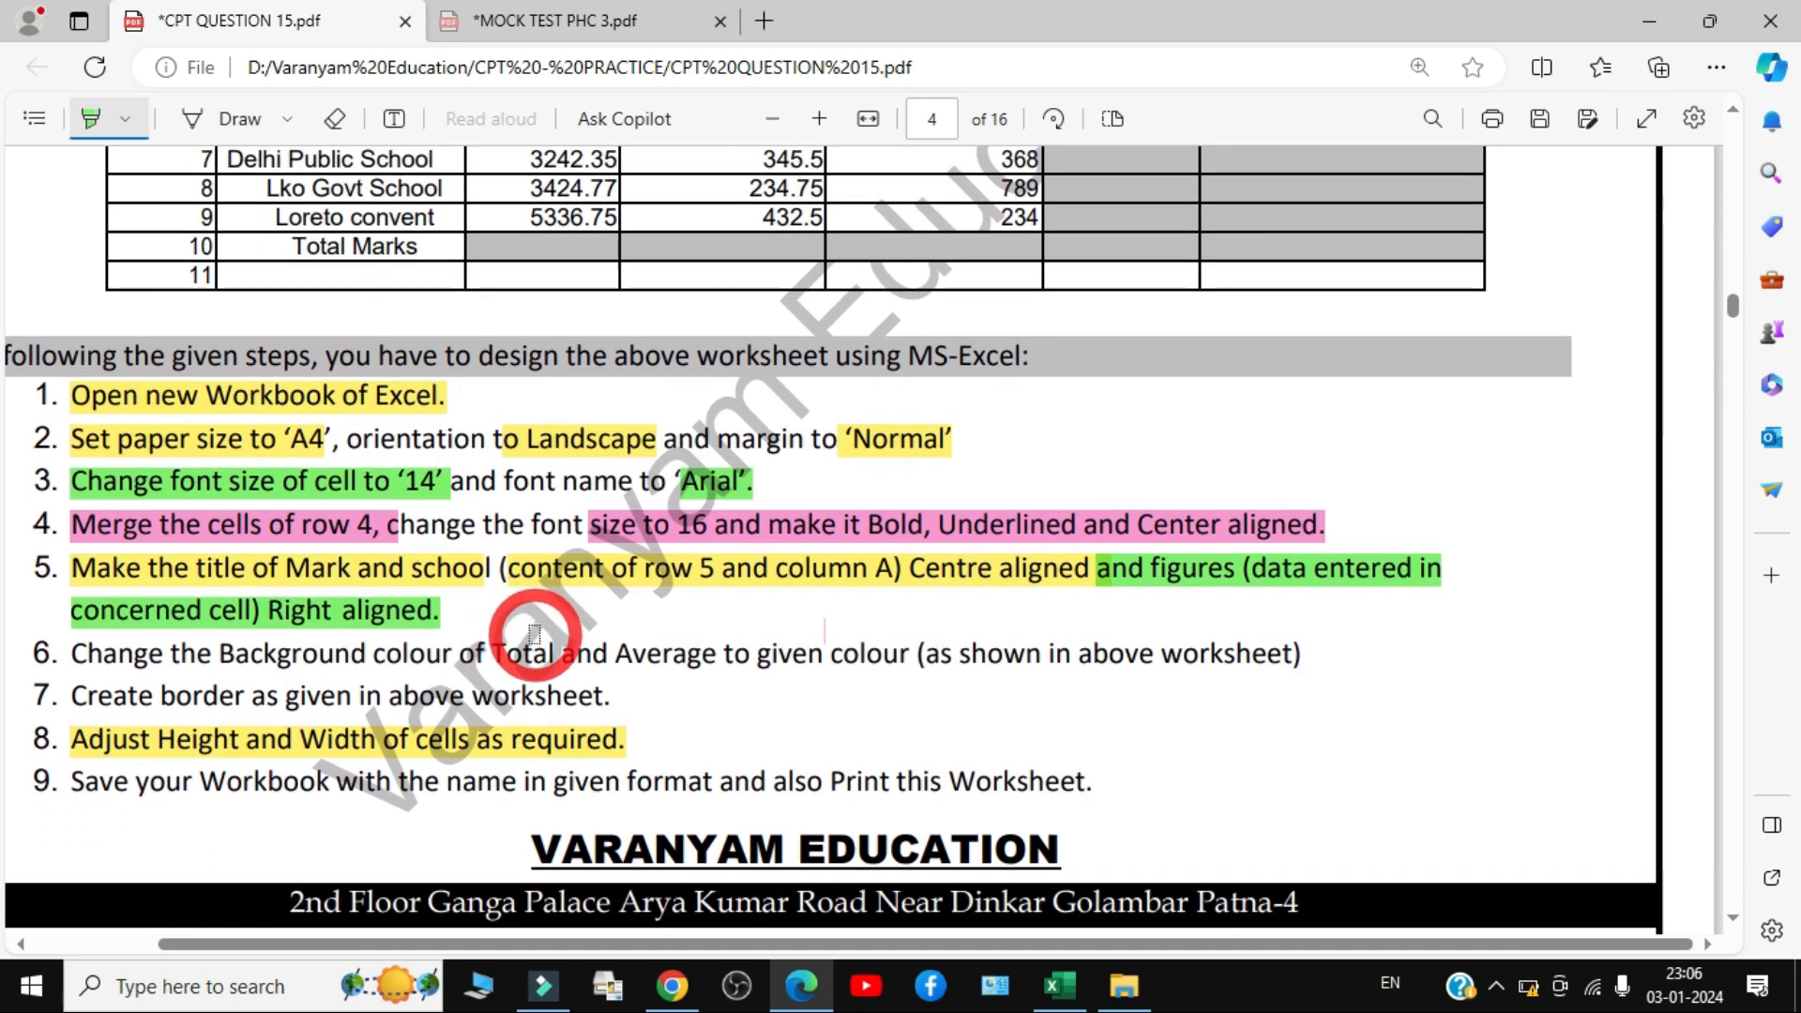
left_click(125, 131)
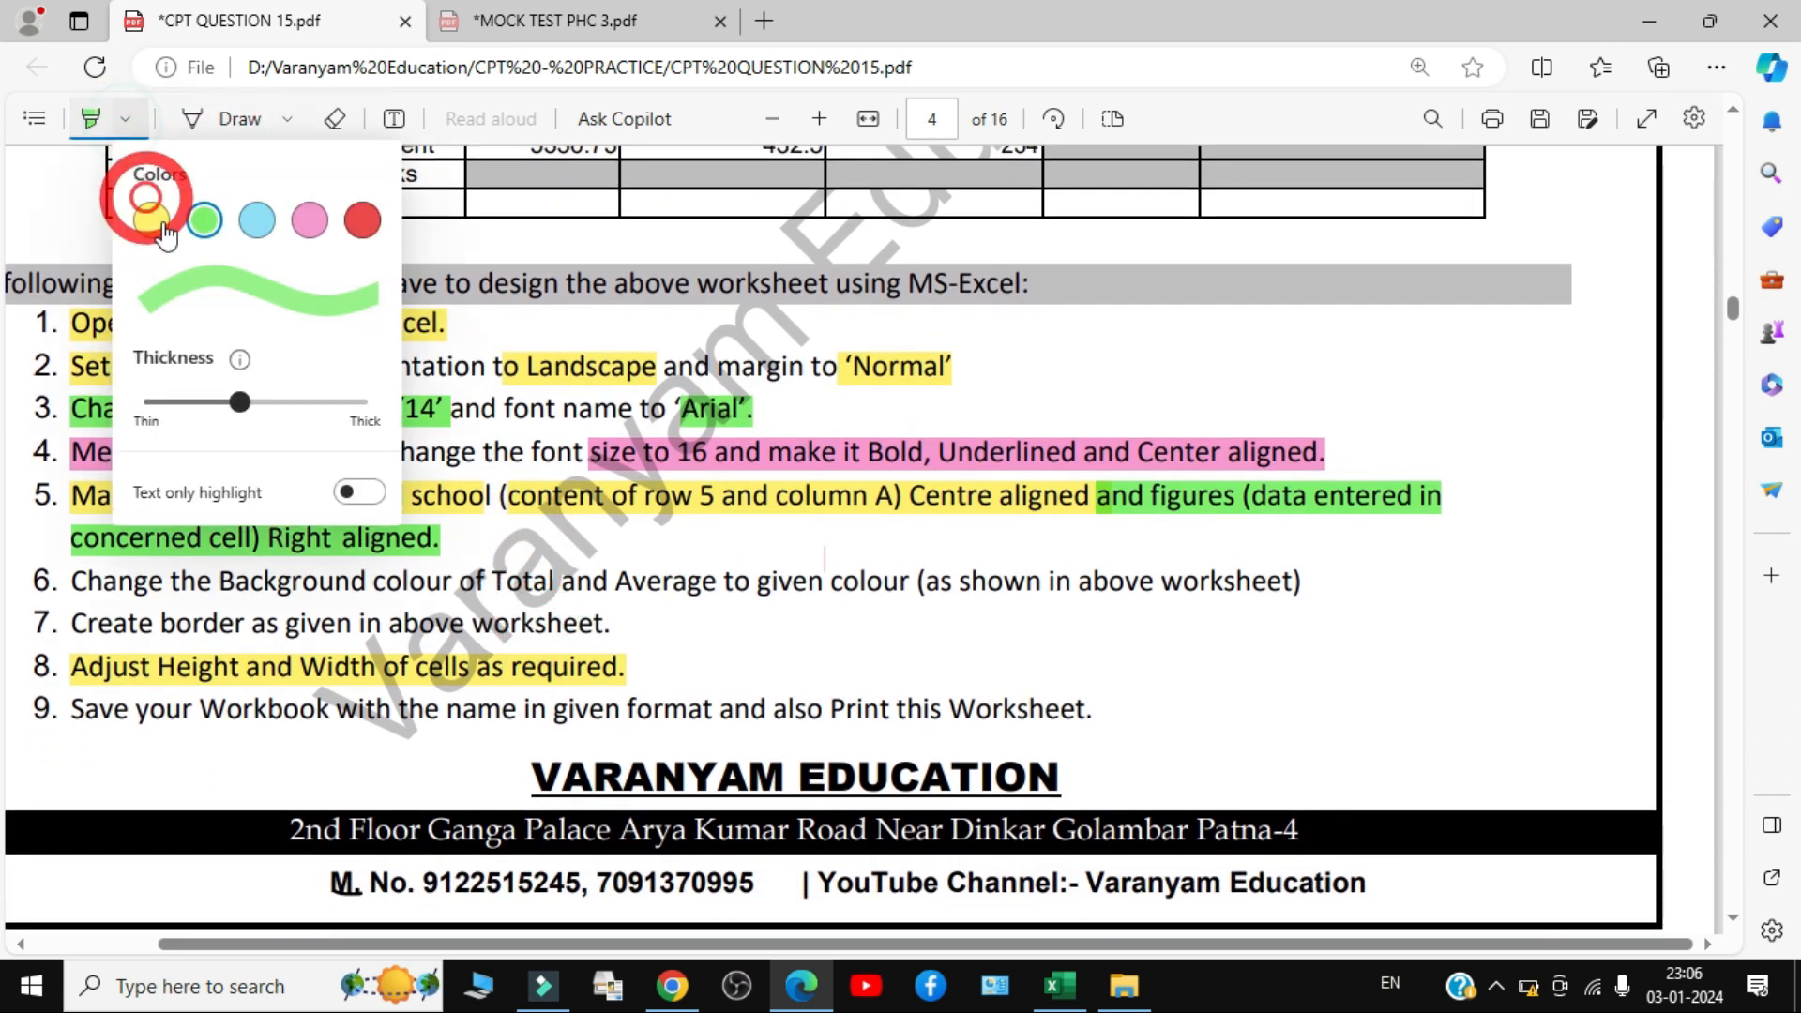
left_click(362, 220)
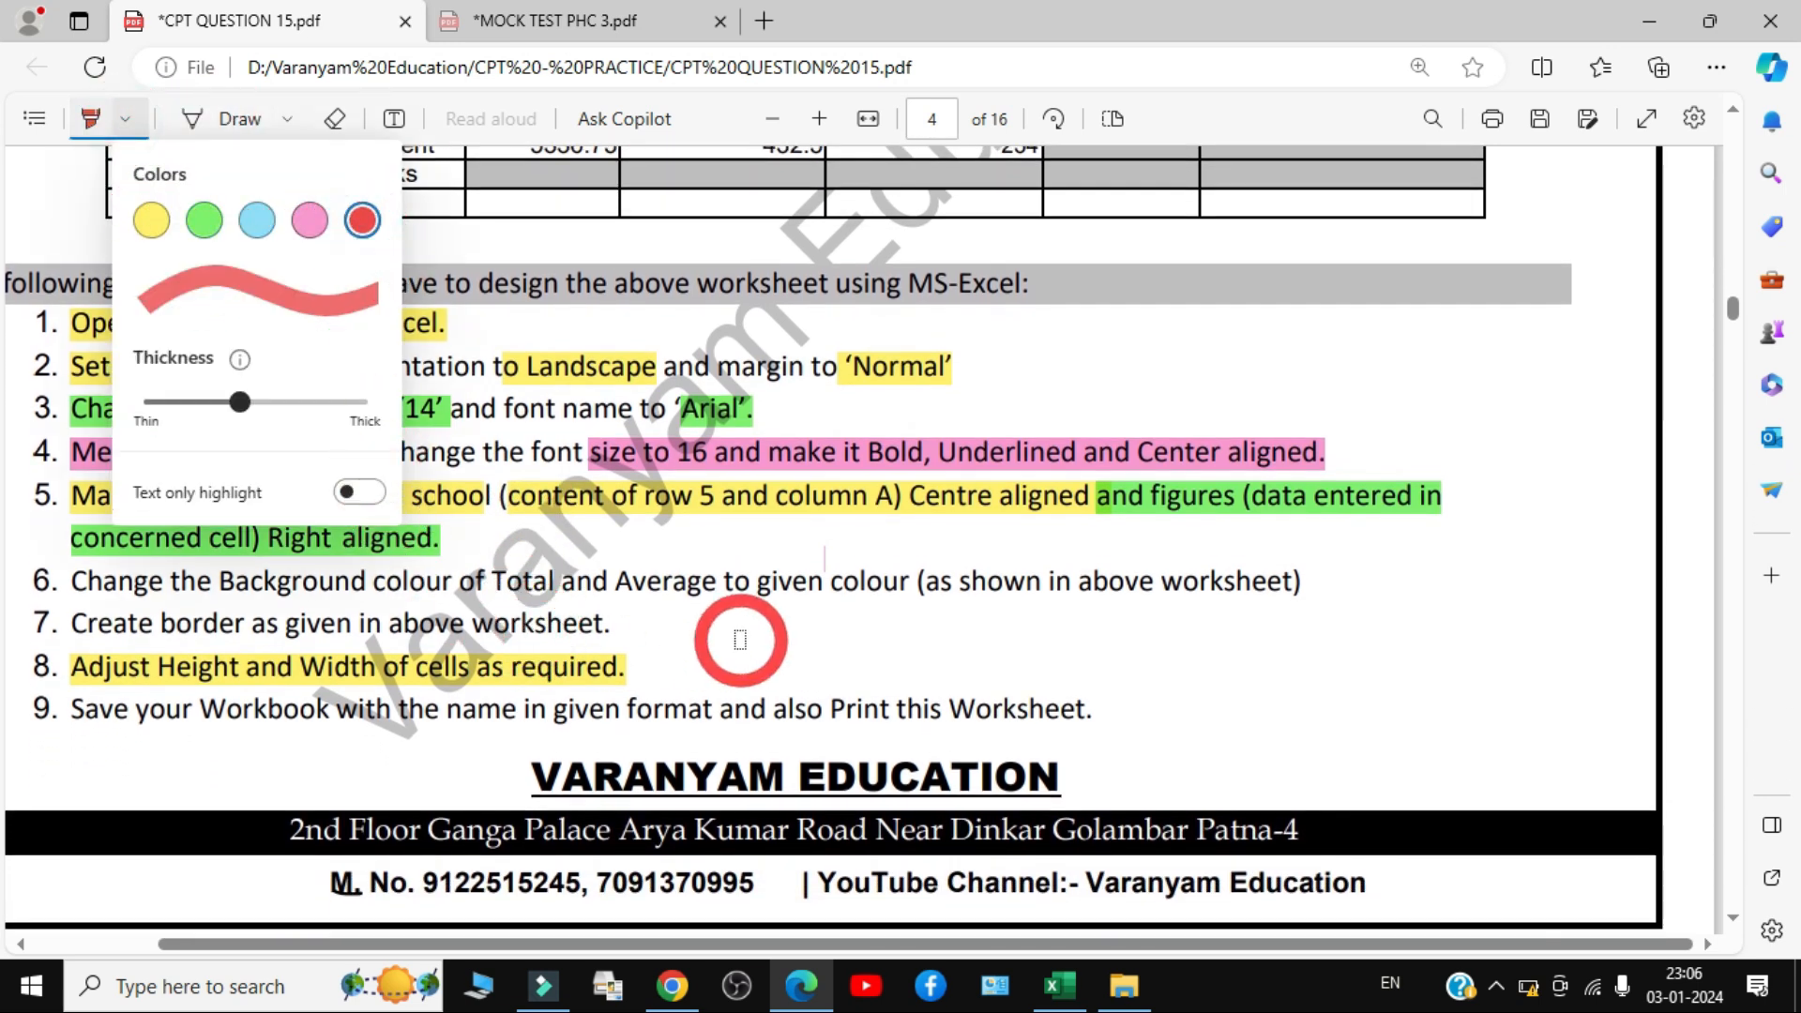
left_click(740, 639)
left_click_drag(75, 578, 1307, 586)
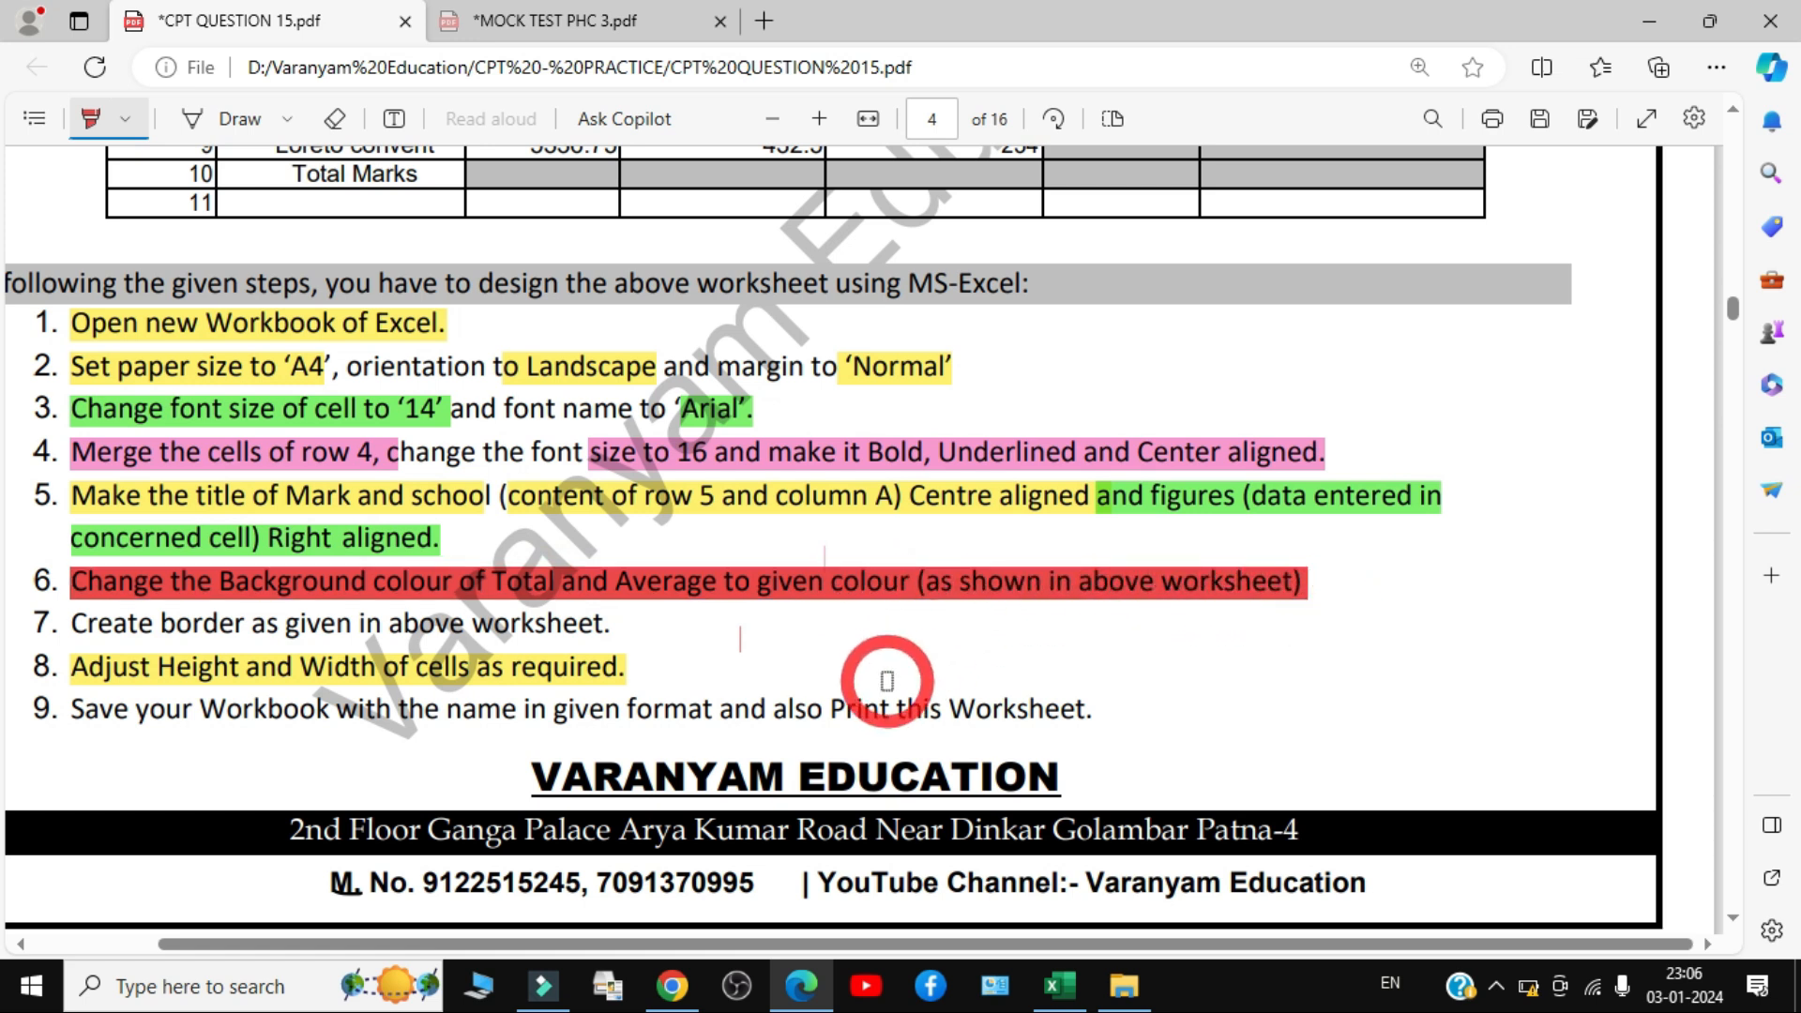
left_click(90, 118)
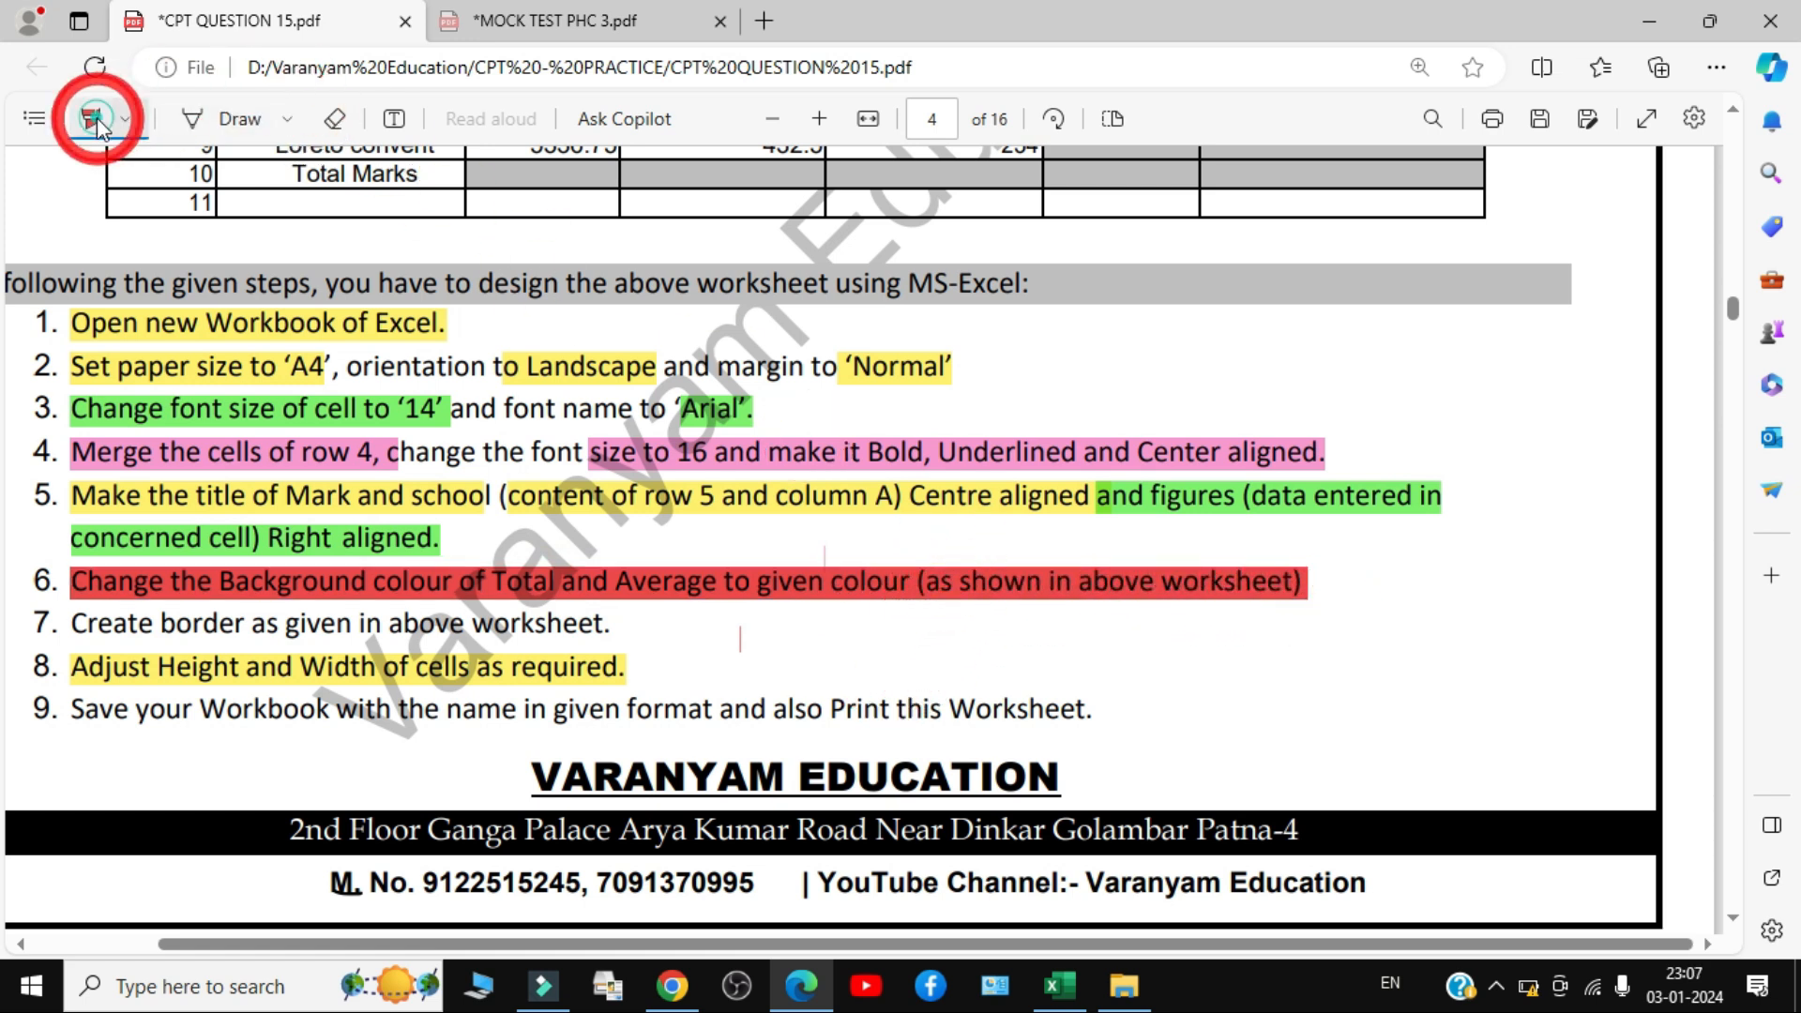
- Check the shaded cells in the PDF's Question 3 table, then fill E6:F10 and B10:D10 with medium gray in the Excel workbook
scroll(657, 473, "up", 10)
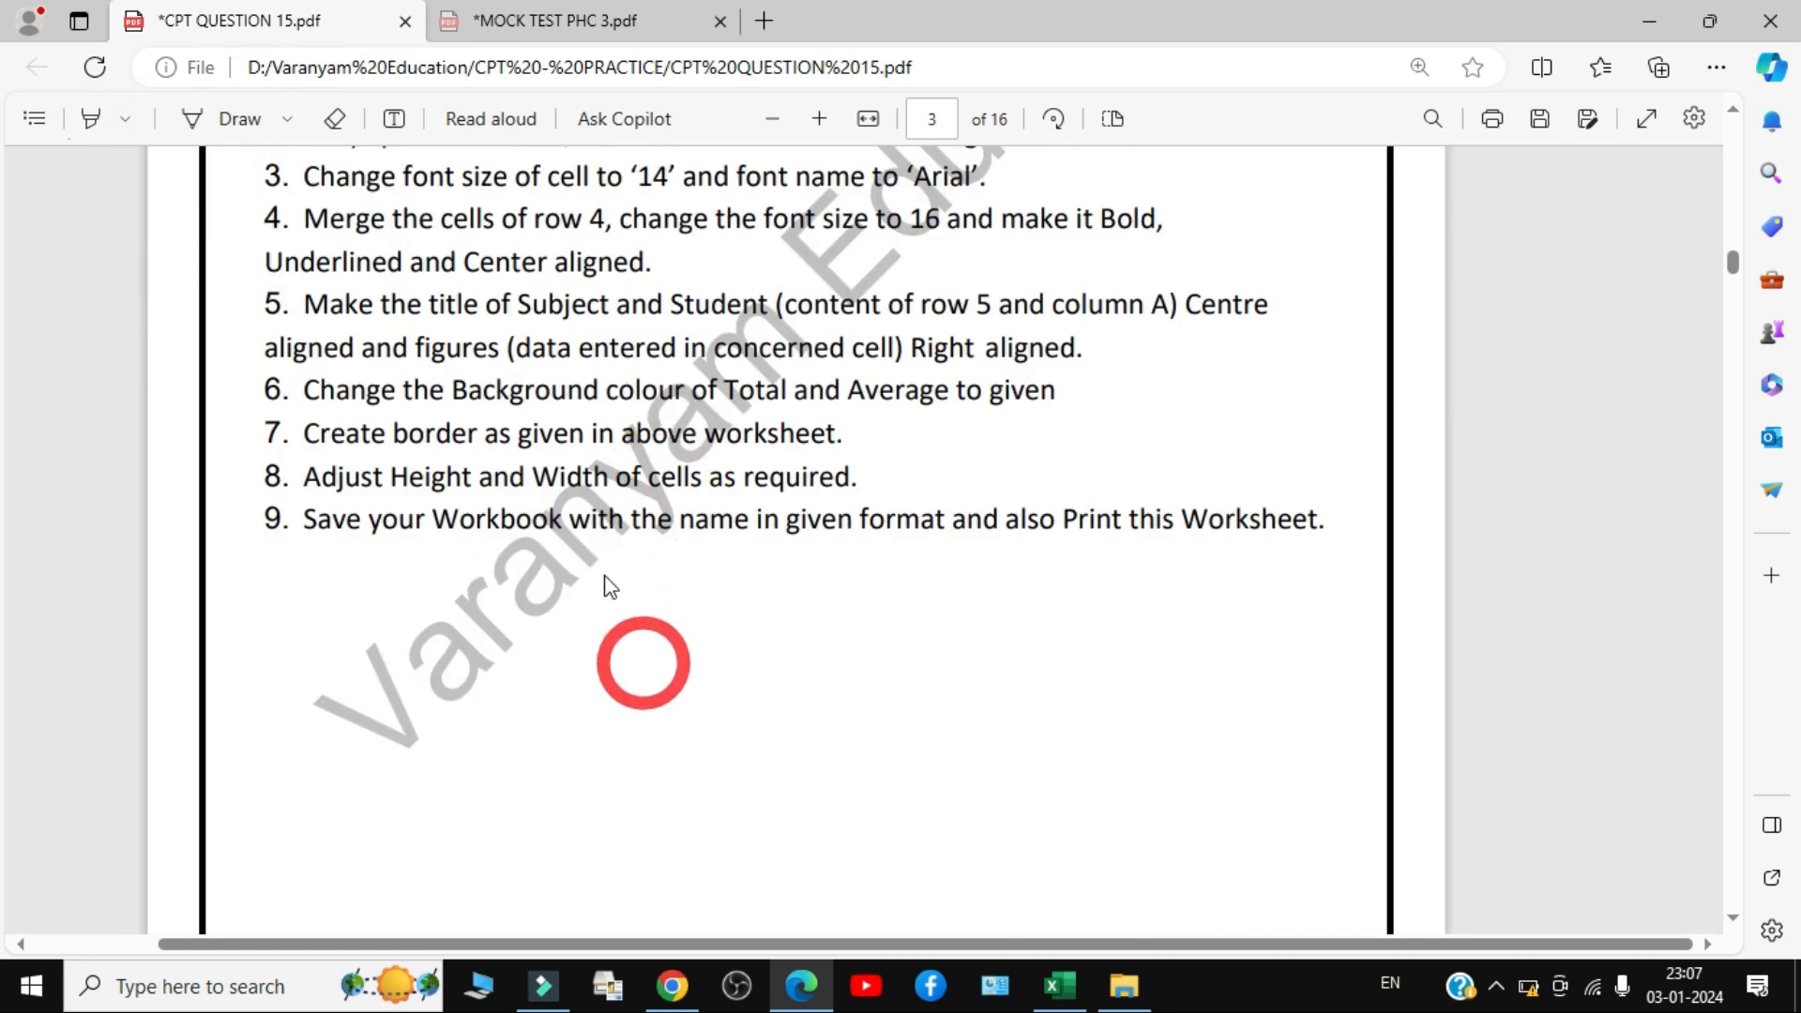
scroll(563, 562, "down", 10)
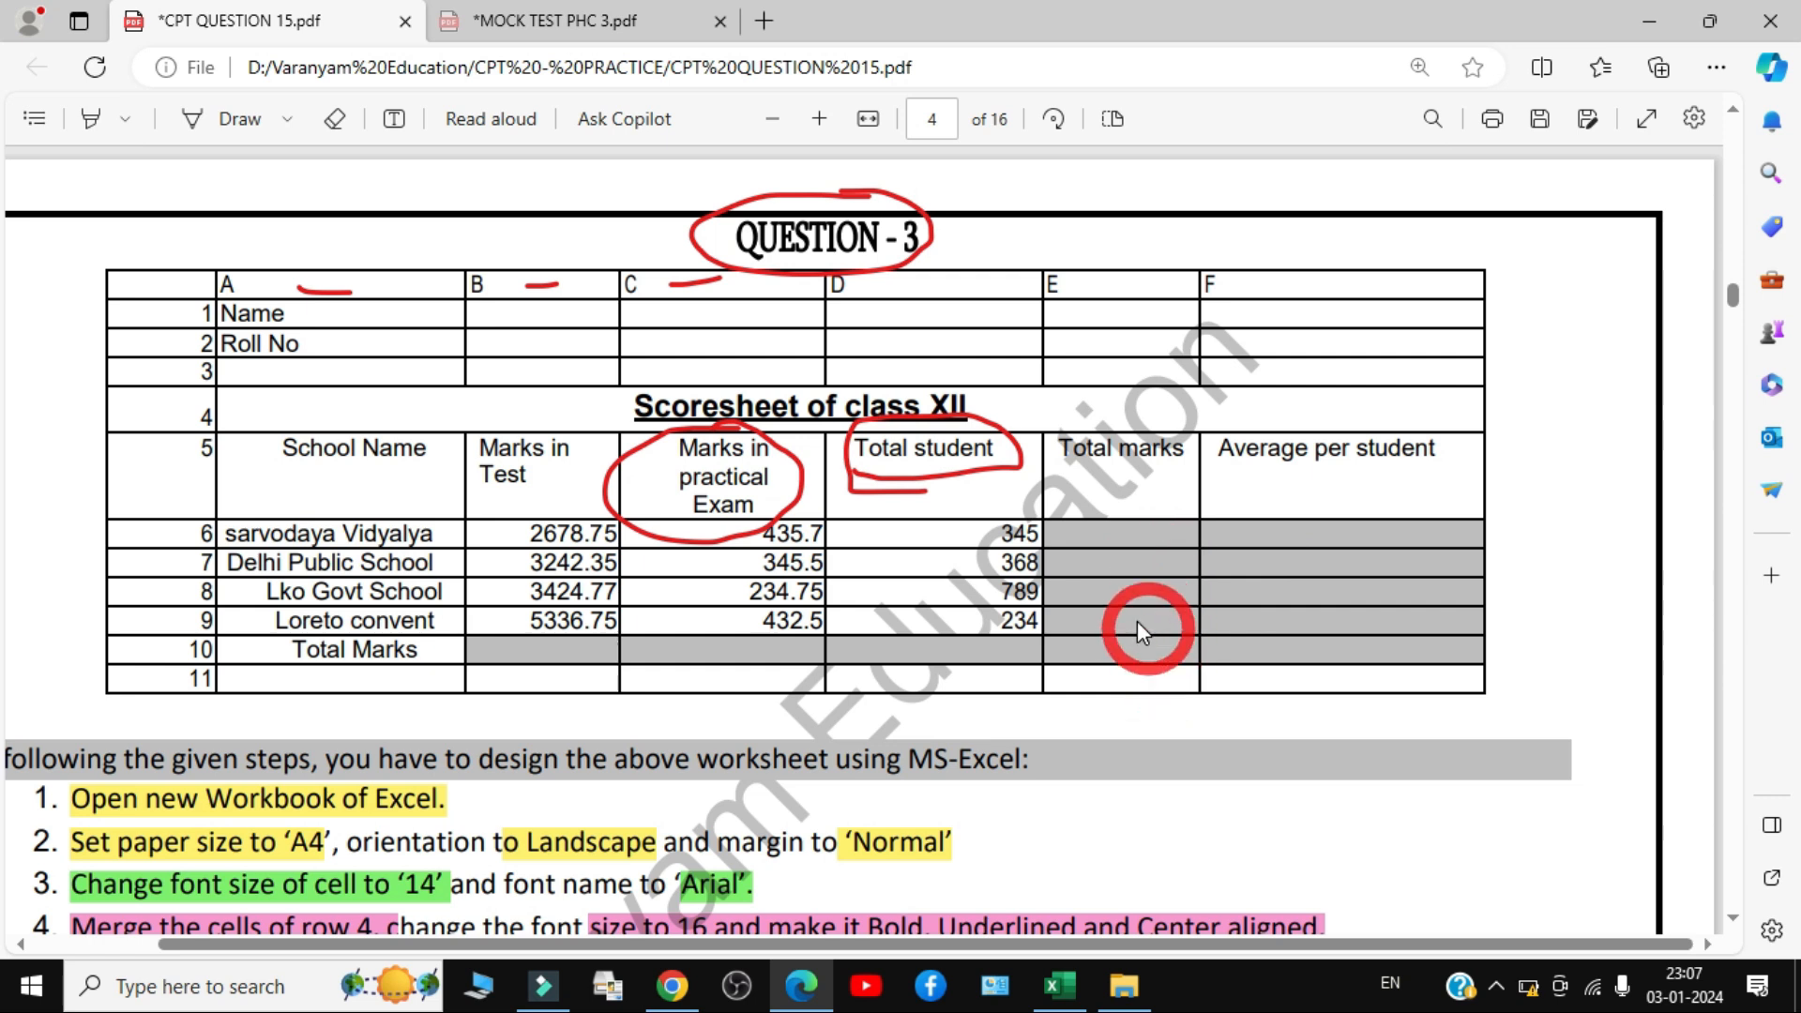
left_click(1058, 984)
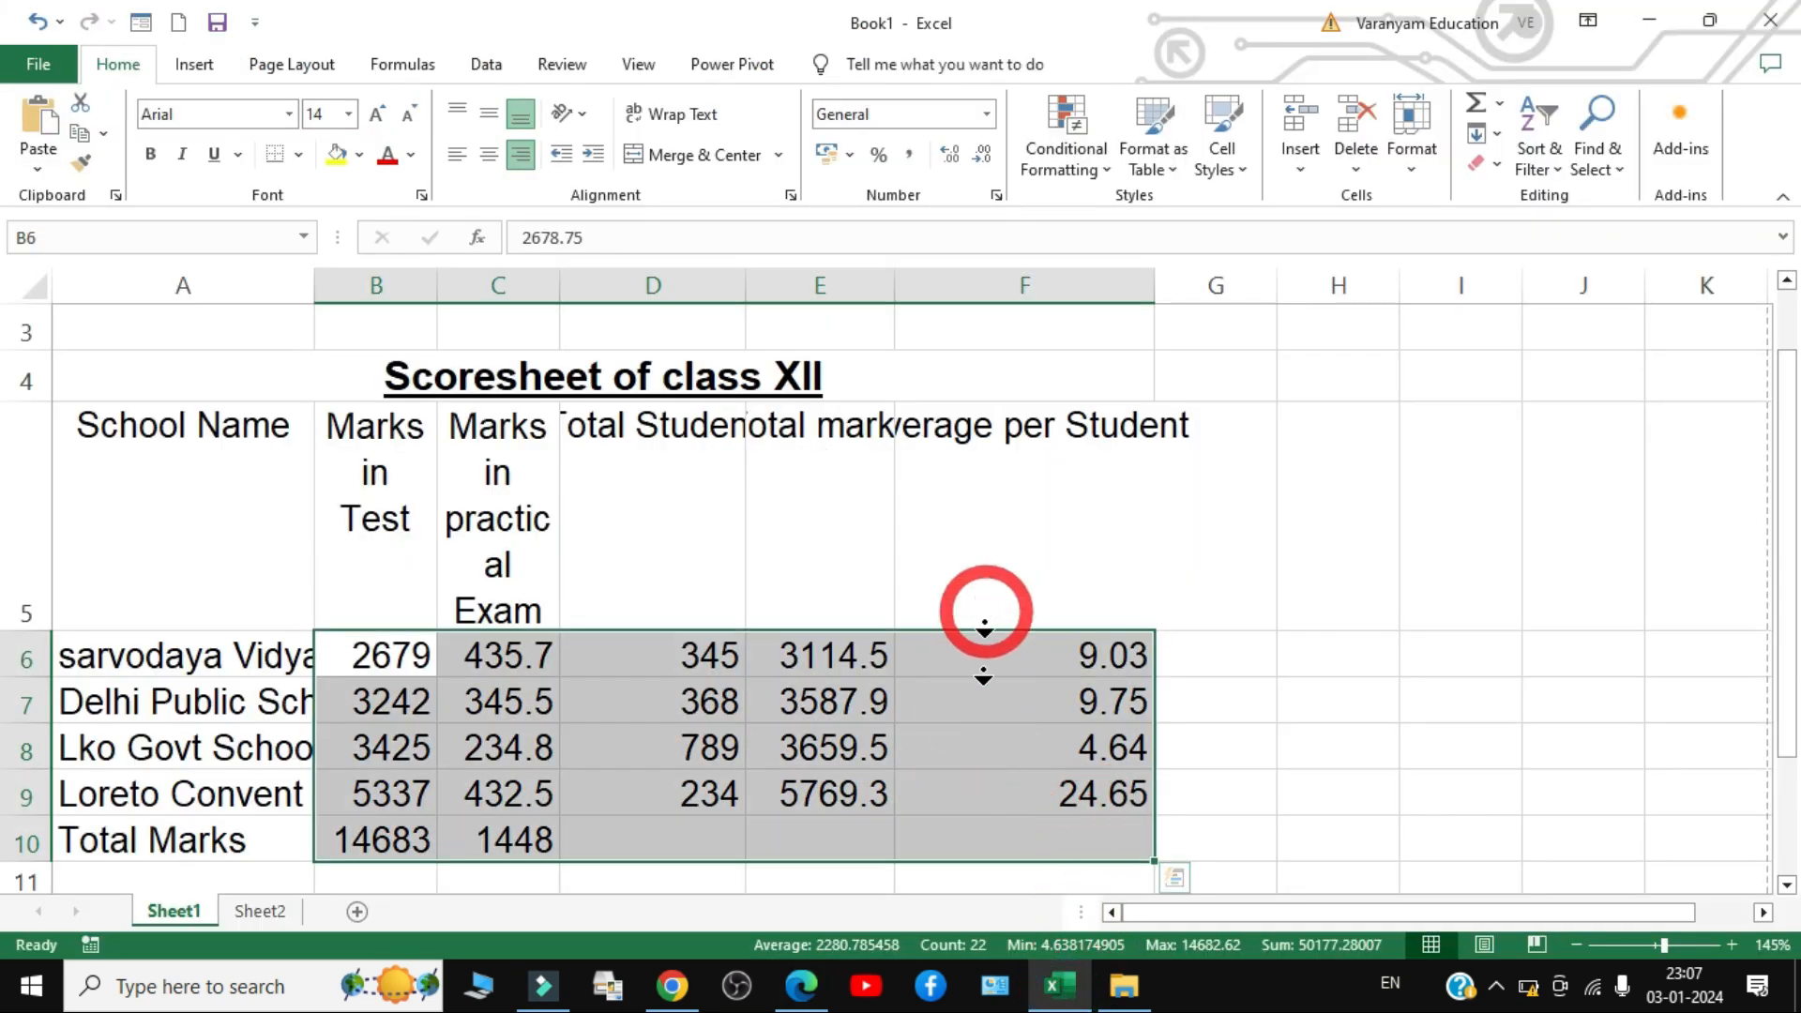
scroll(985, 619, "down", 1)
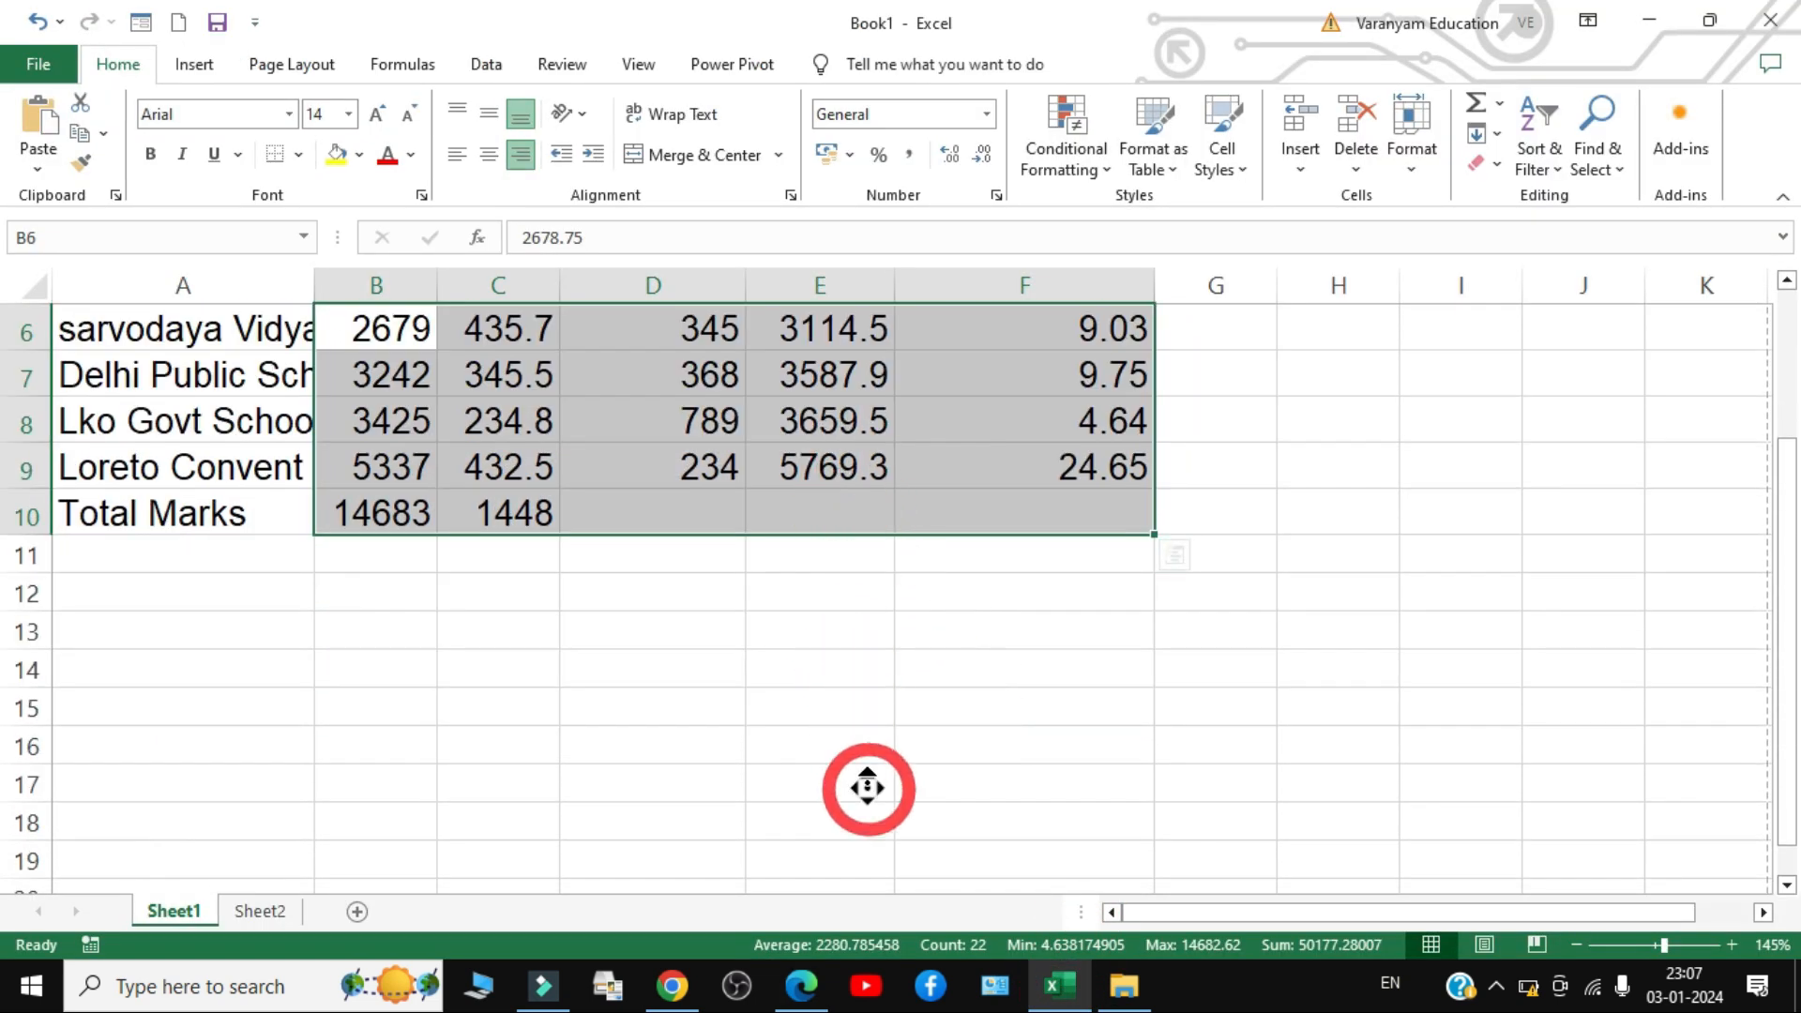
scroll(867, 788, "up", 3)
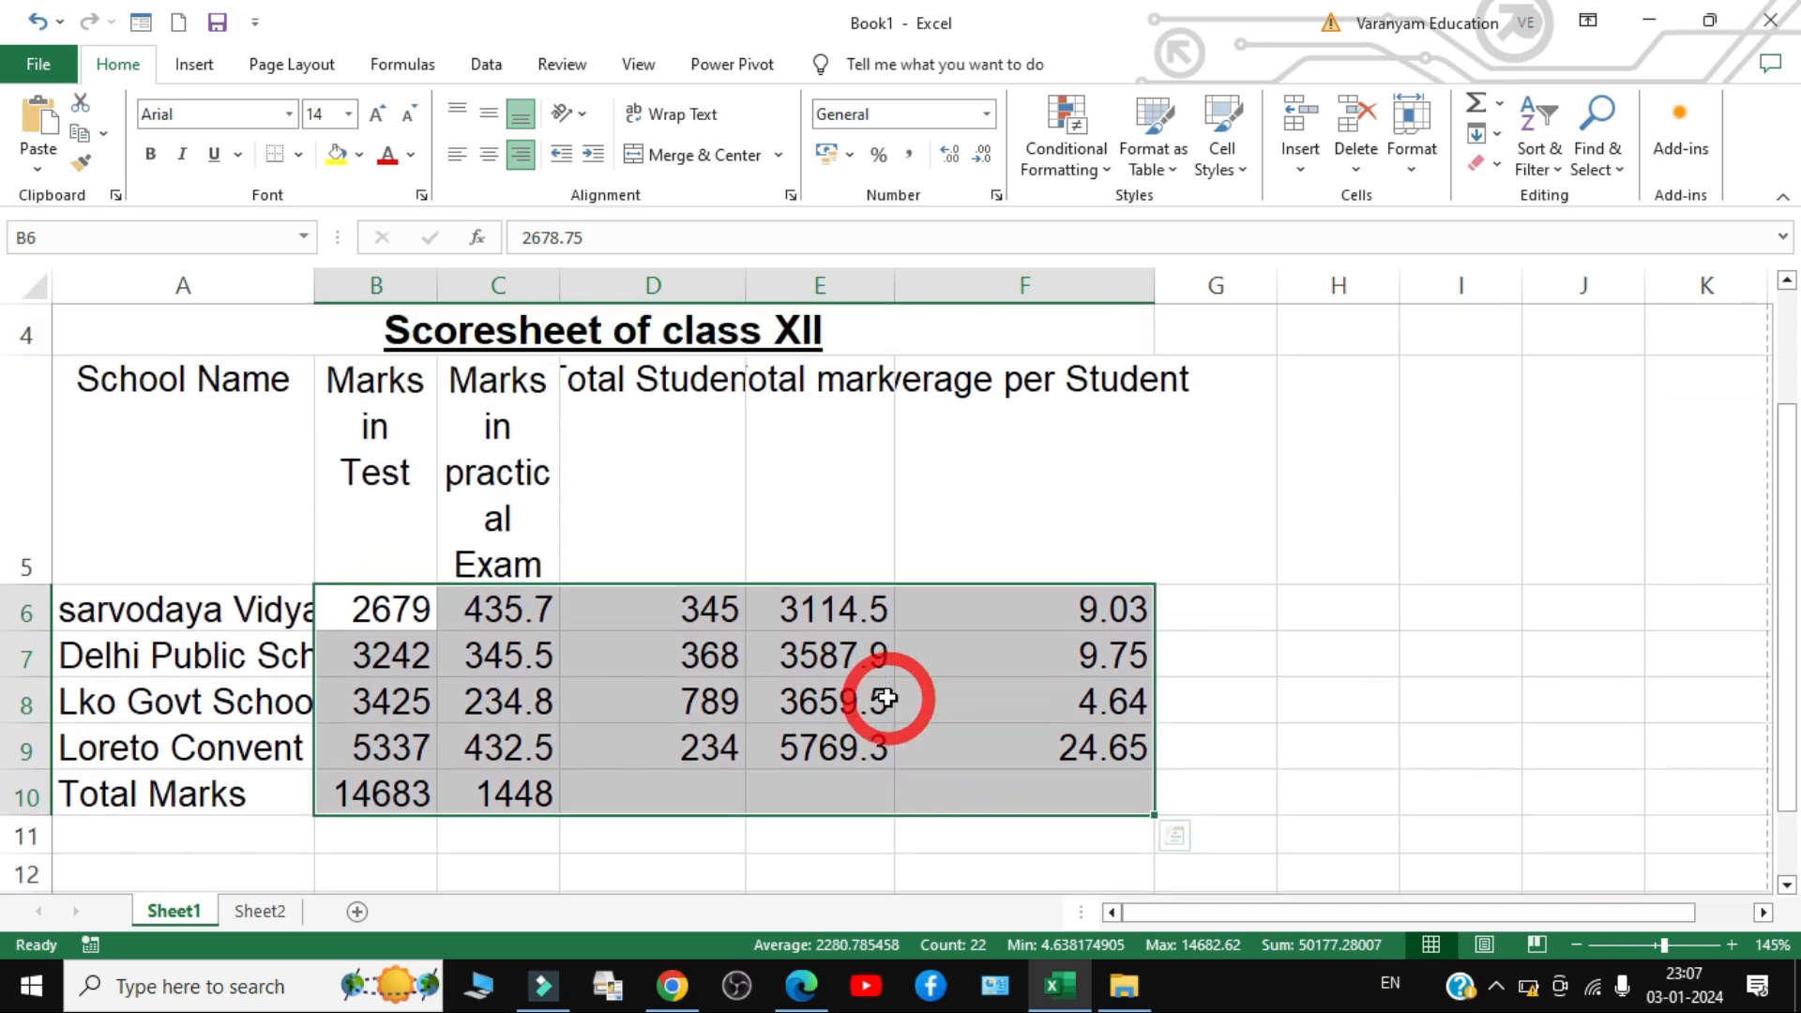
left_click_drag(825, 620, 1011, 801)
left_click_drag(872, 427, 1055, 792)
left_click(891, 469)
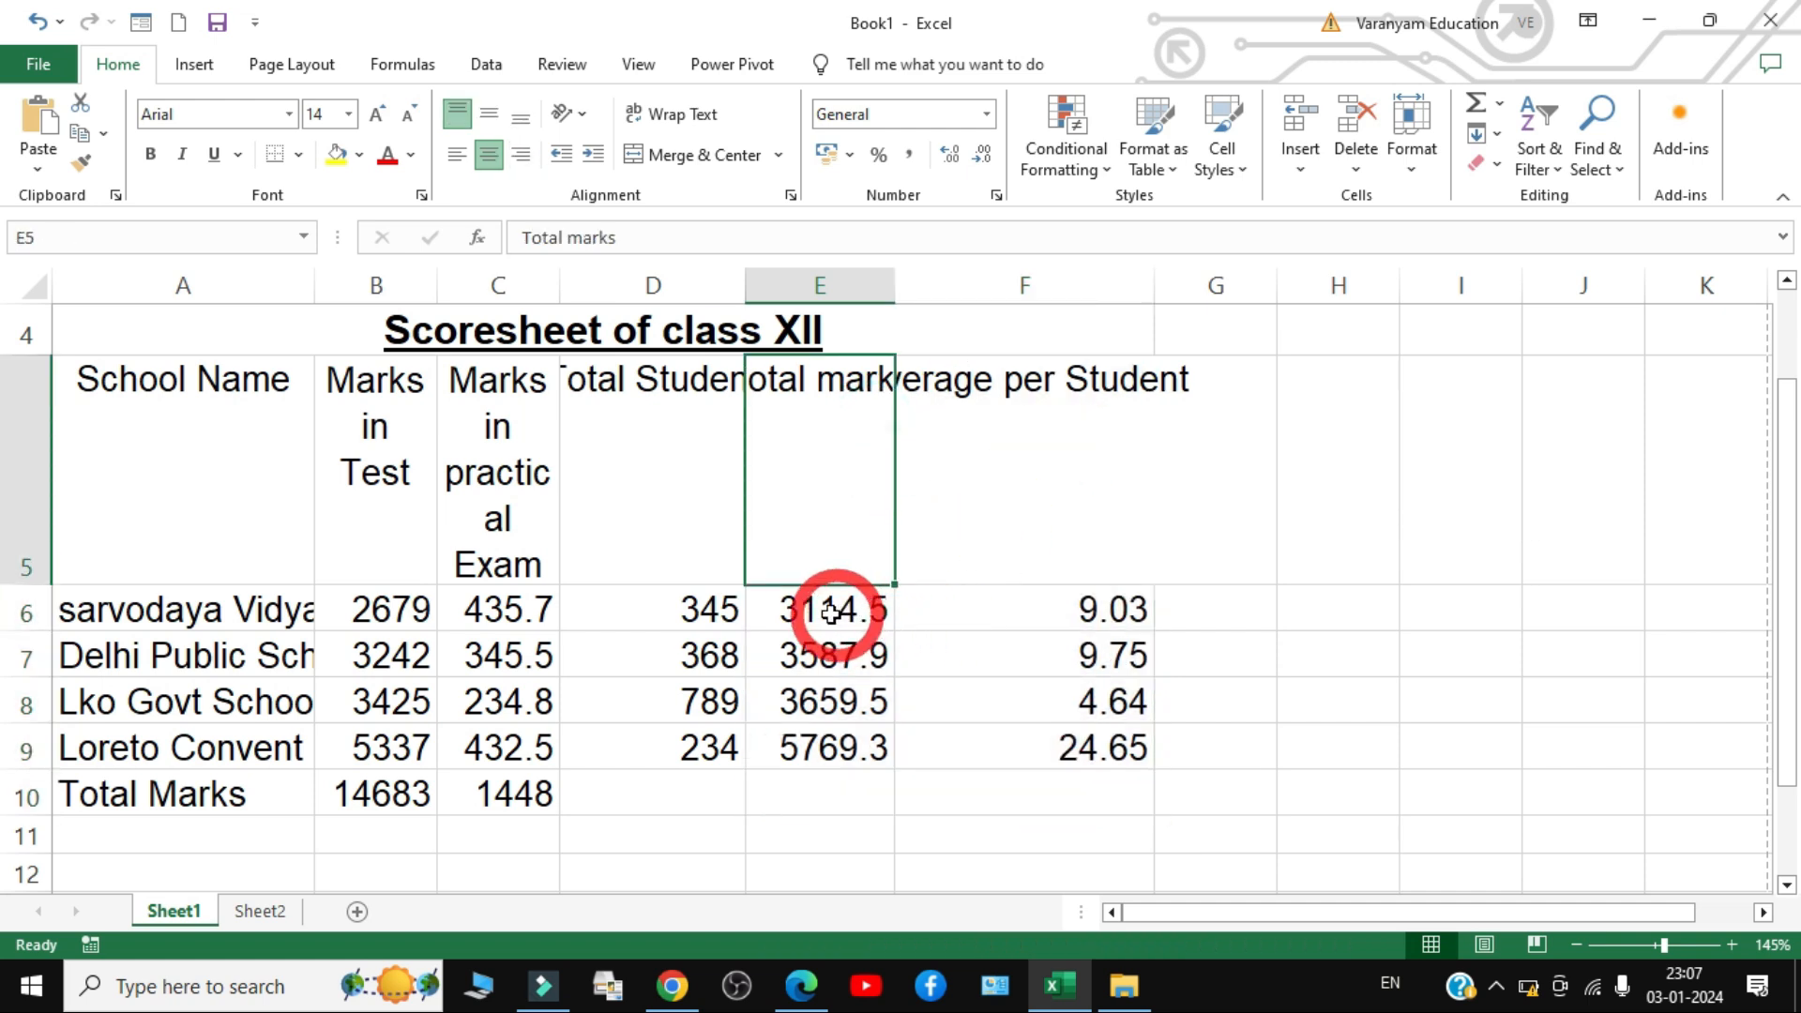
left_click_drag(825, 615, 1010, 772)
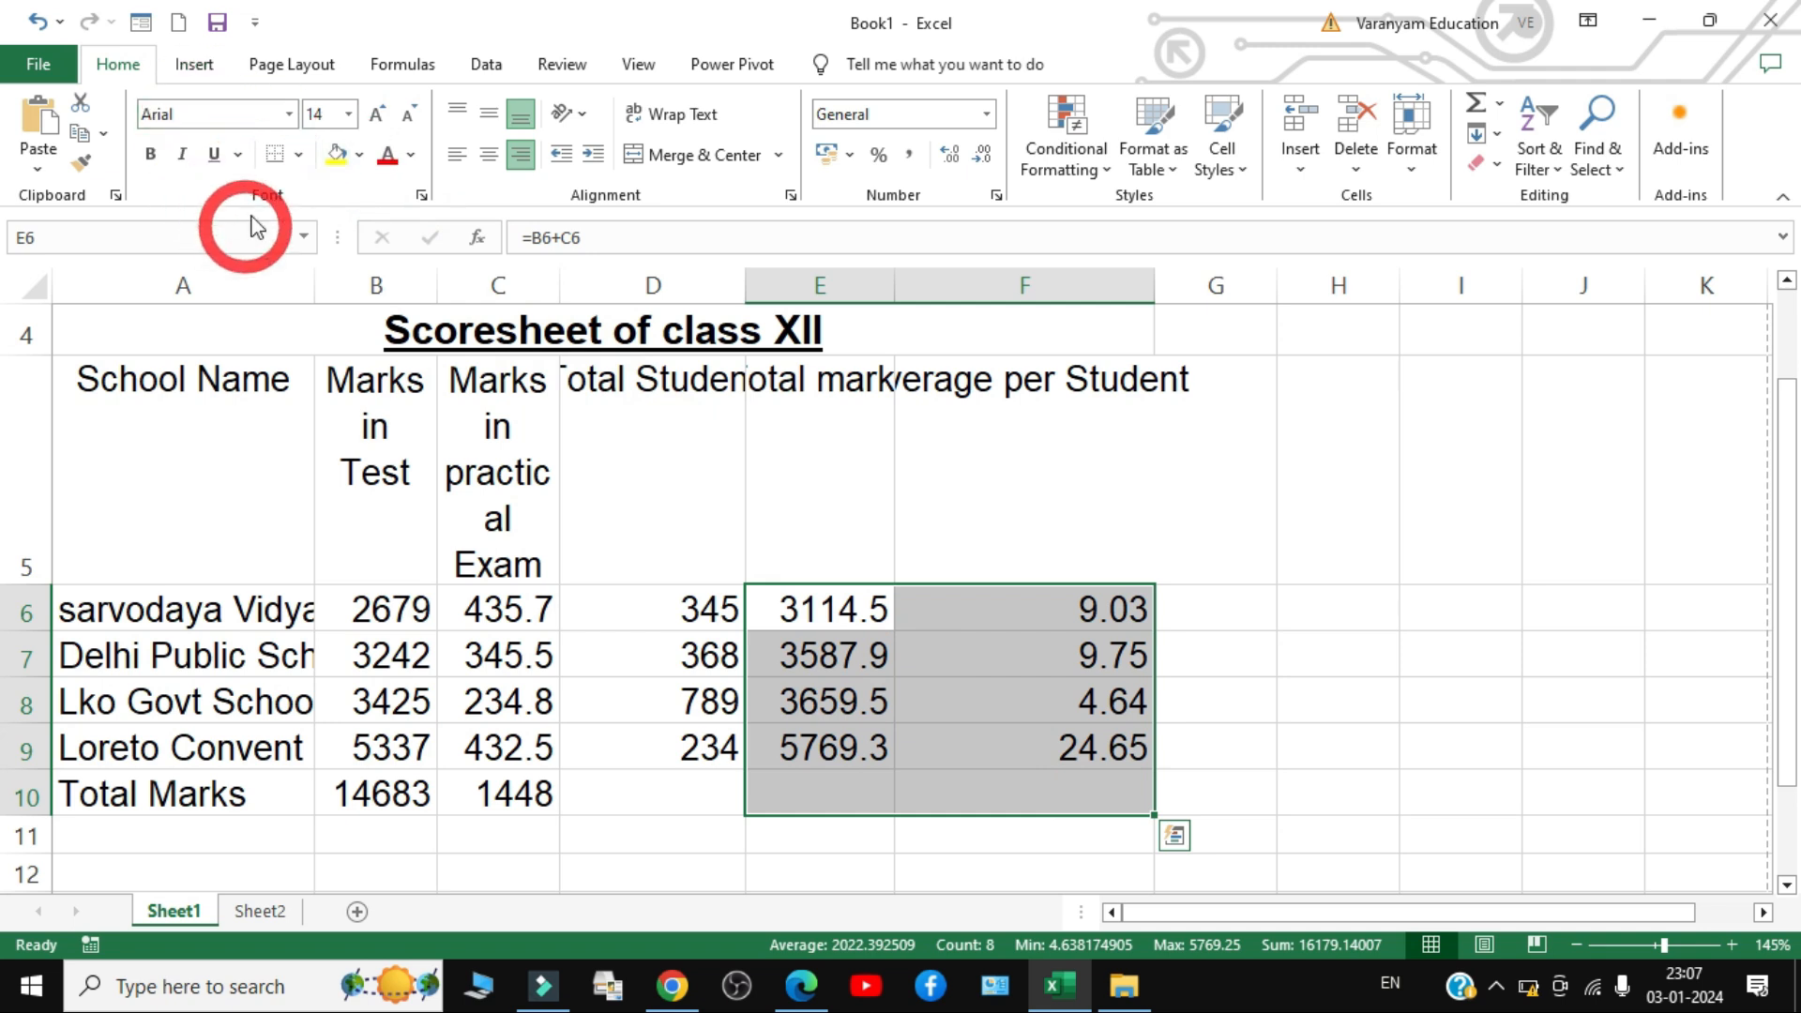
left_click(359, 155)
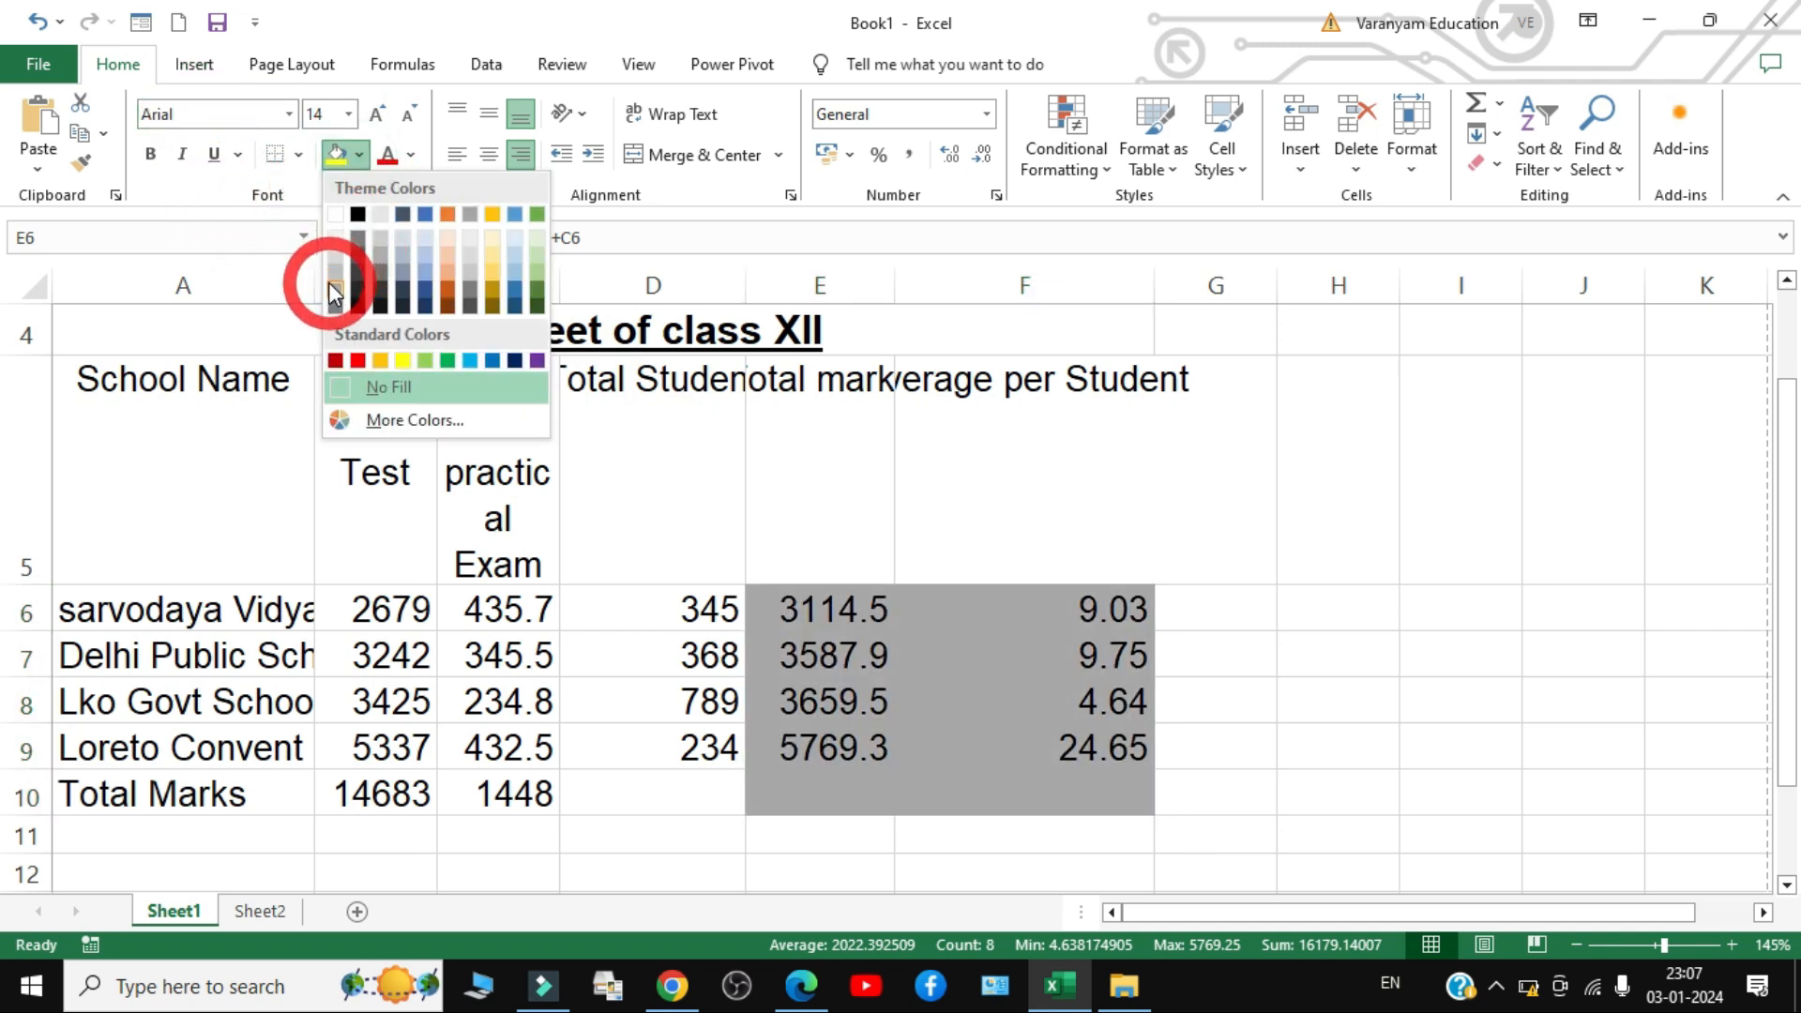
left_click(330, 278)
left_click_drag(402, 771, 694, 793)
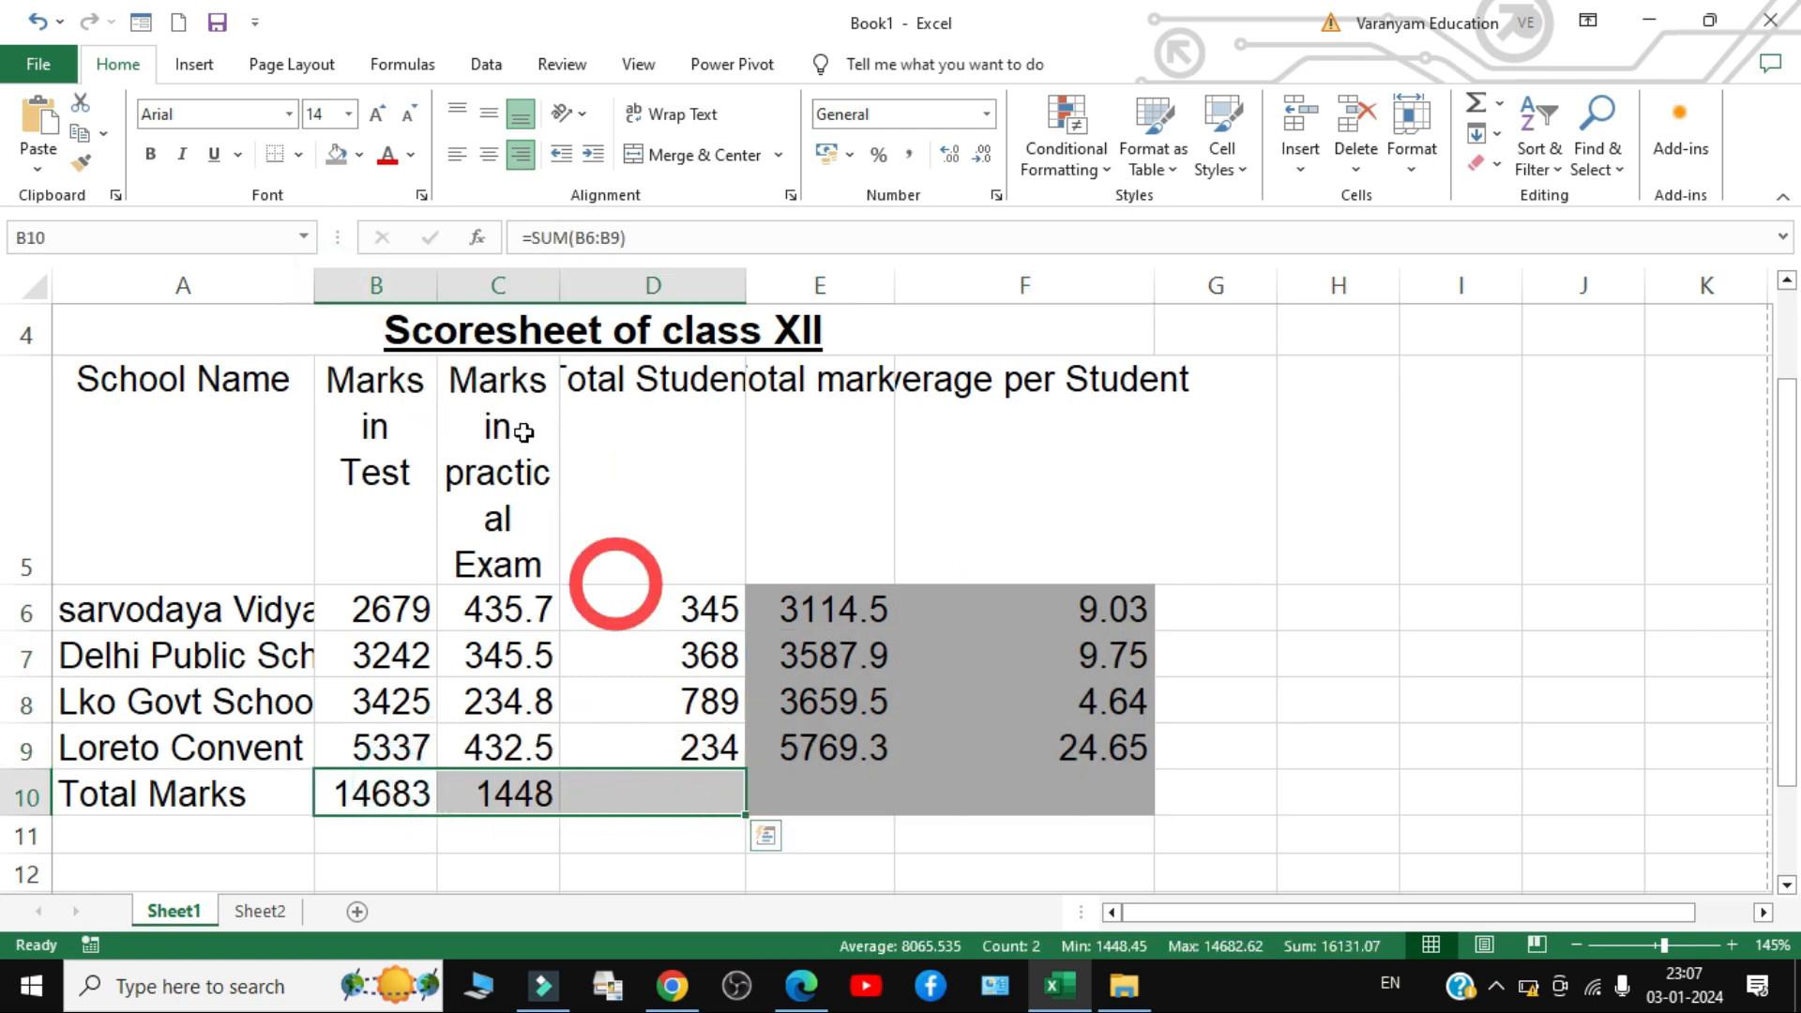
left_click(337, 157)
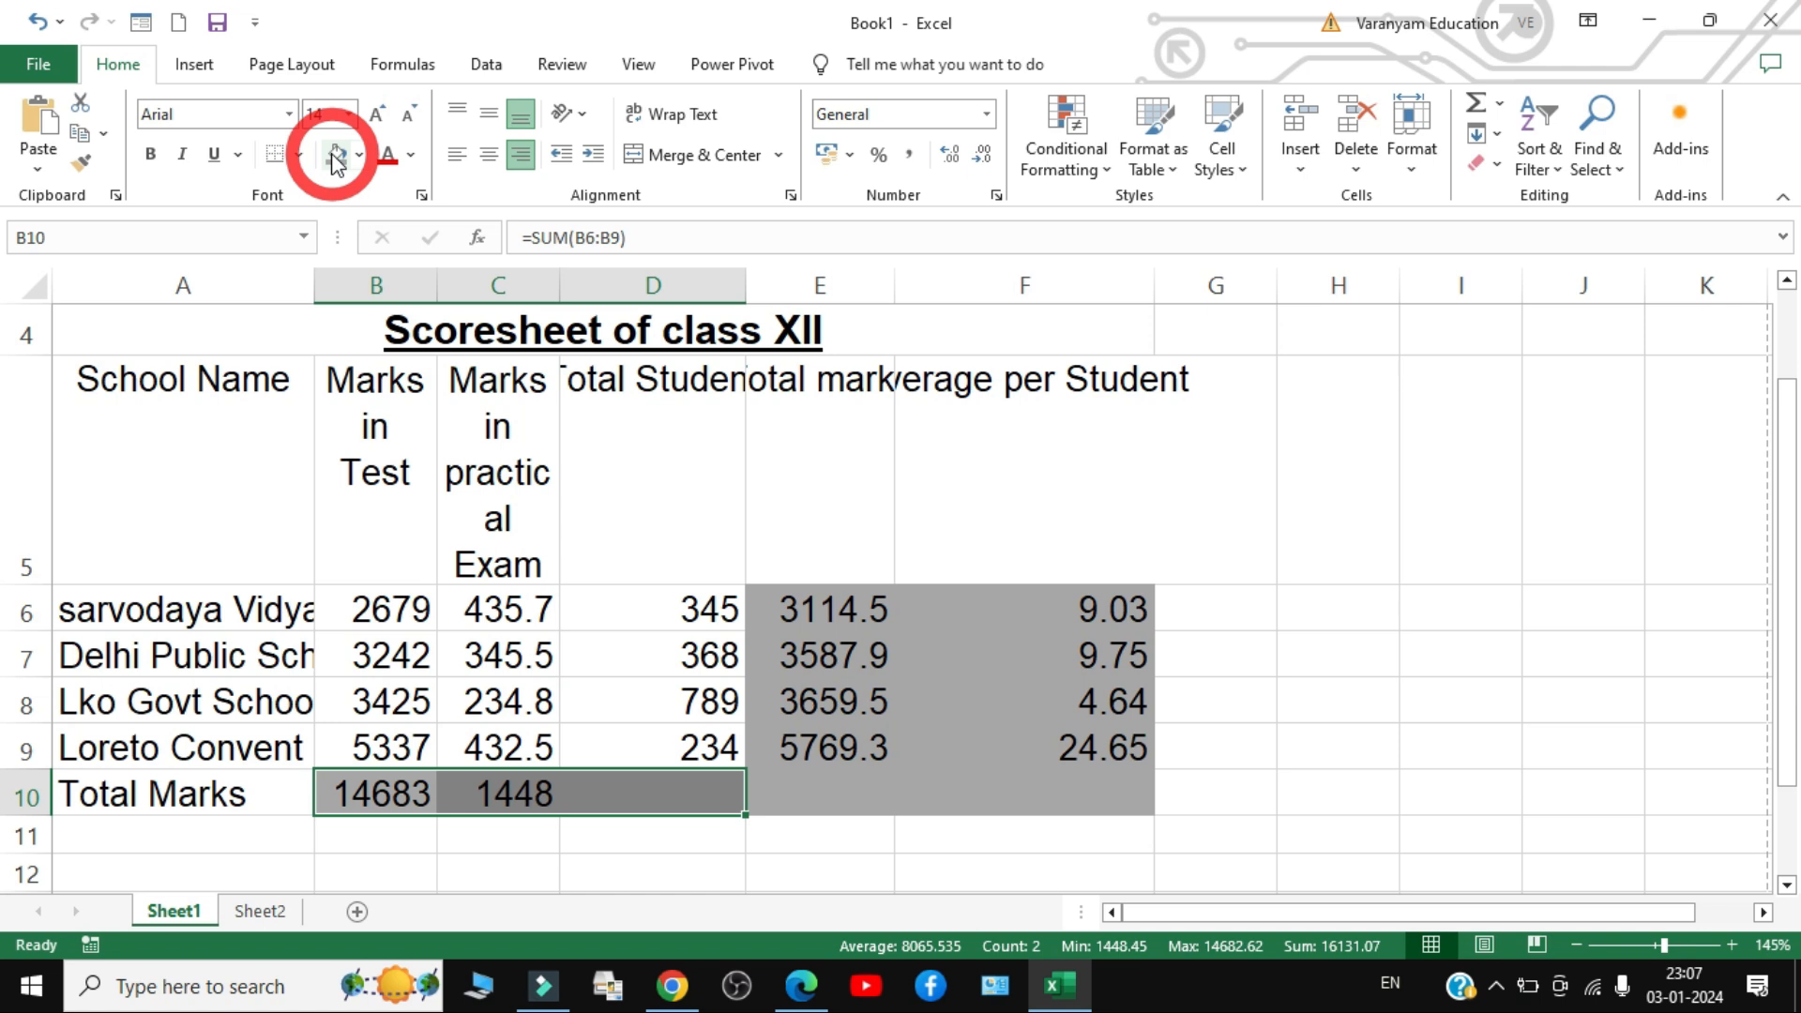
- Check instruction 7 in the PDF, return to the Excel workbook and apply All Borders to A1:G11
left_click(801, 985)
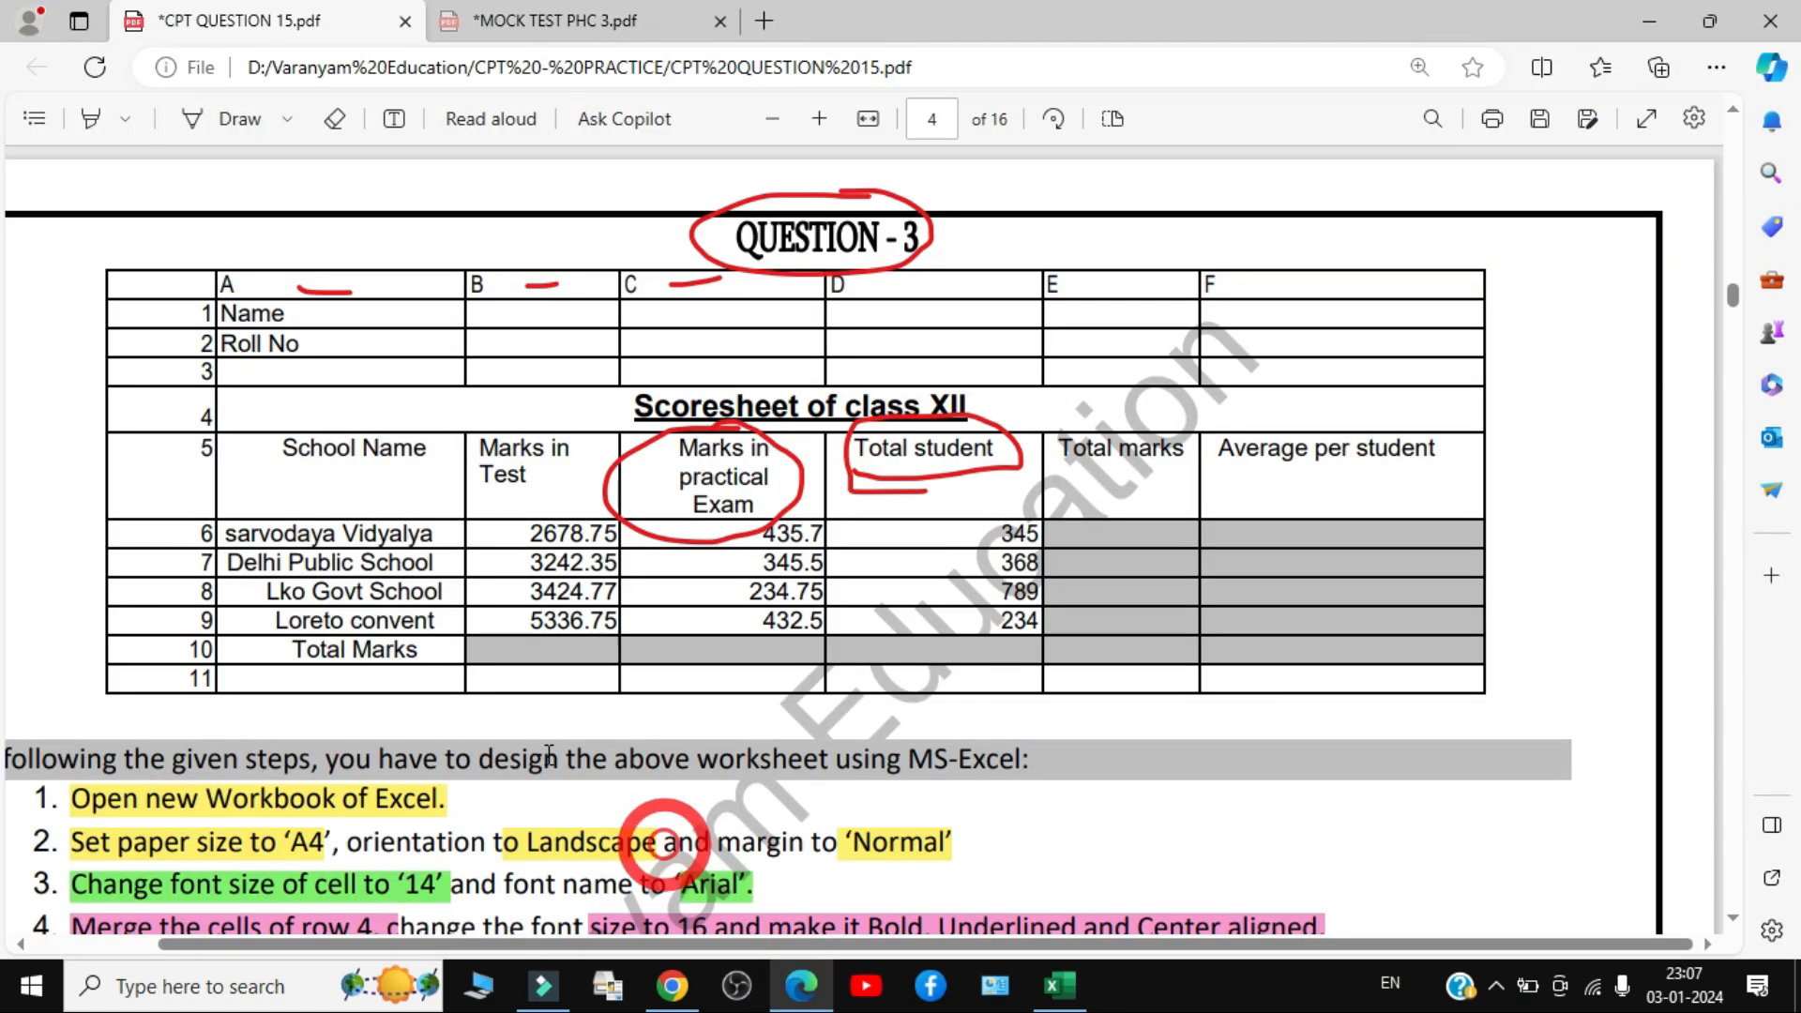
scroll(544, 741, "down", 5)
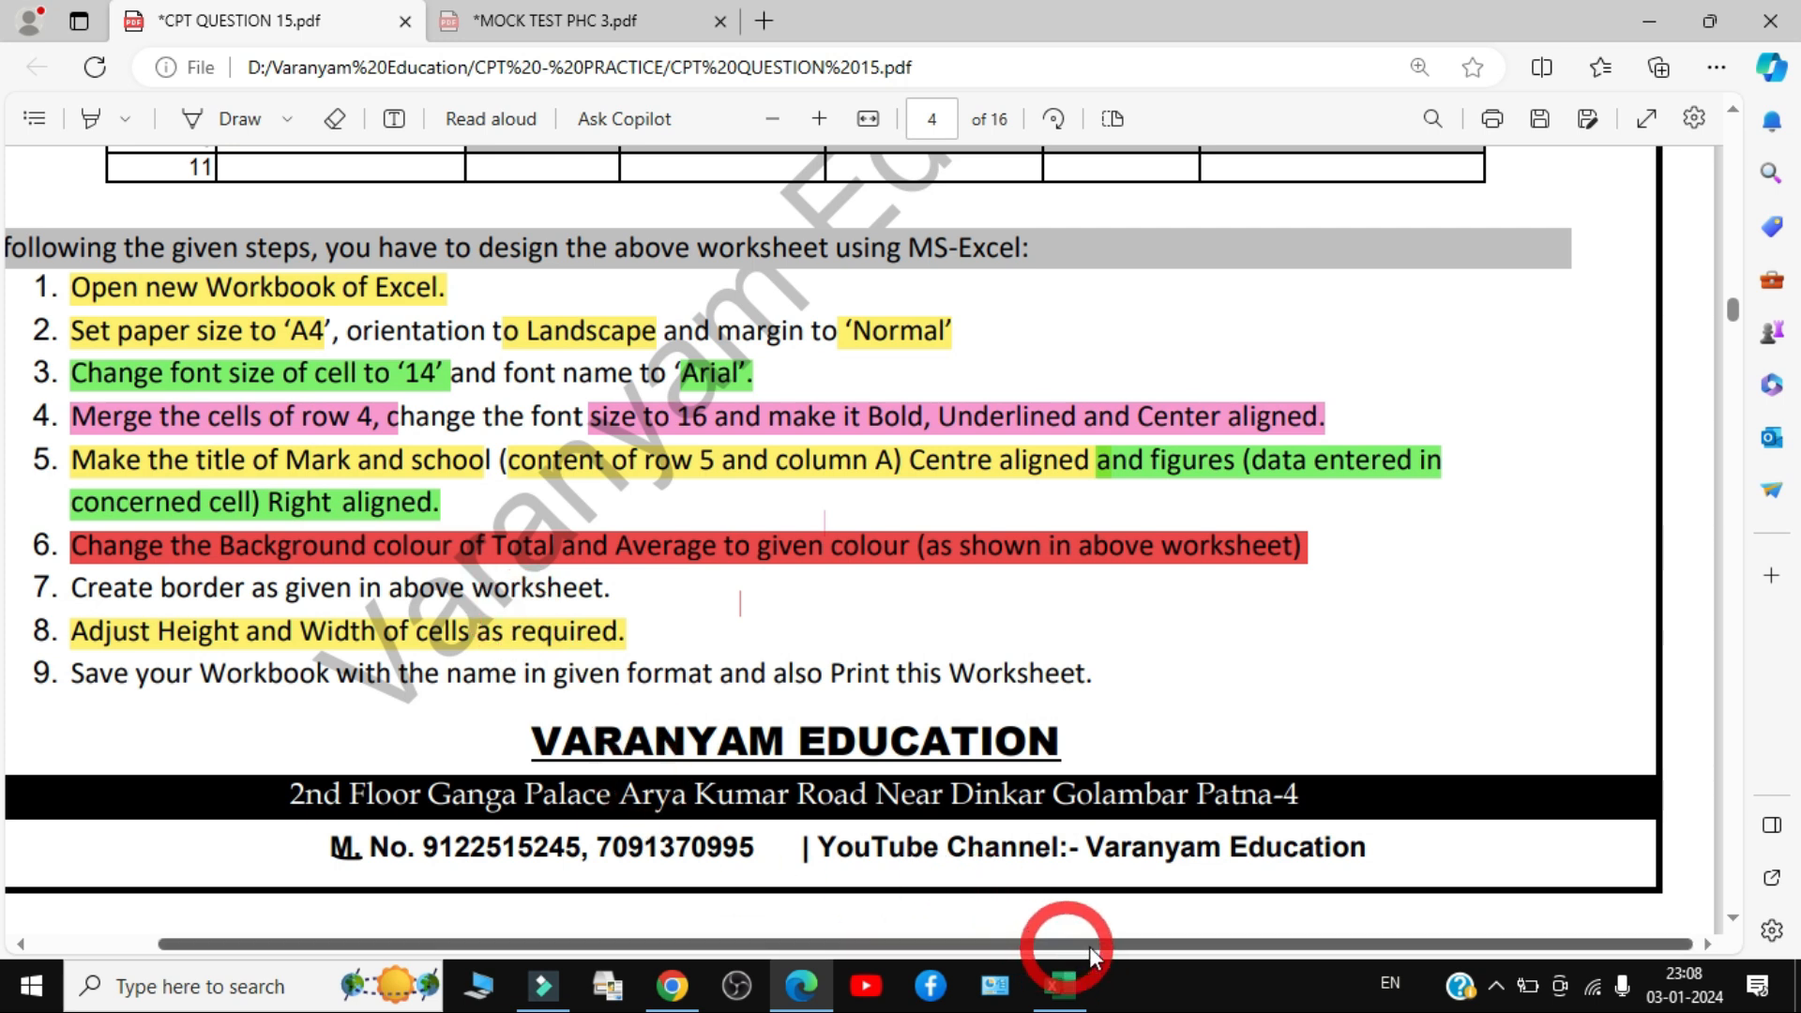
left_click(1058, 984)
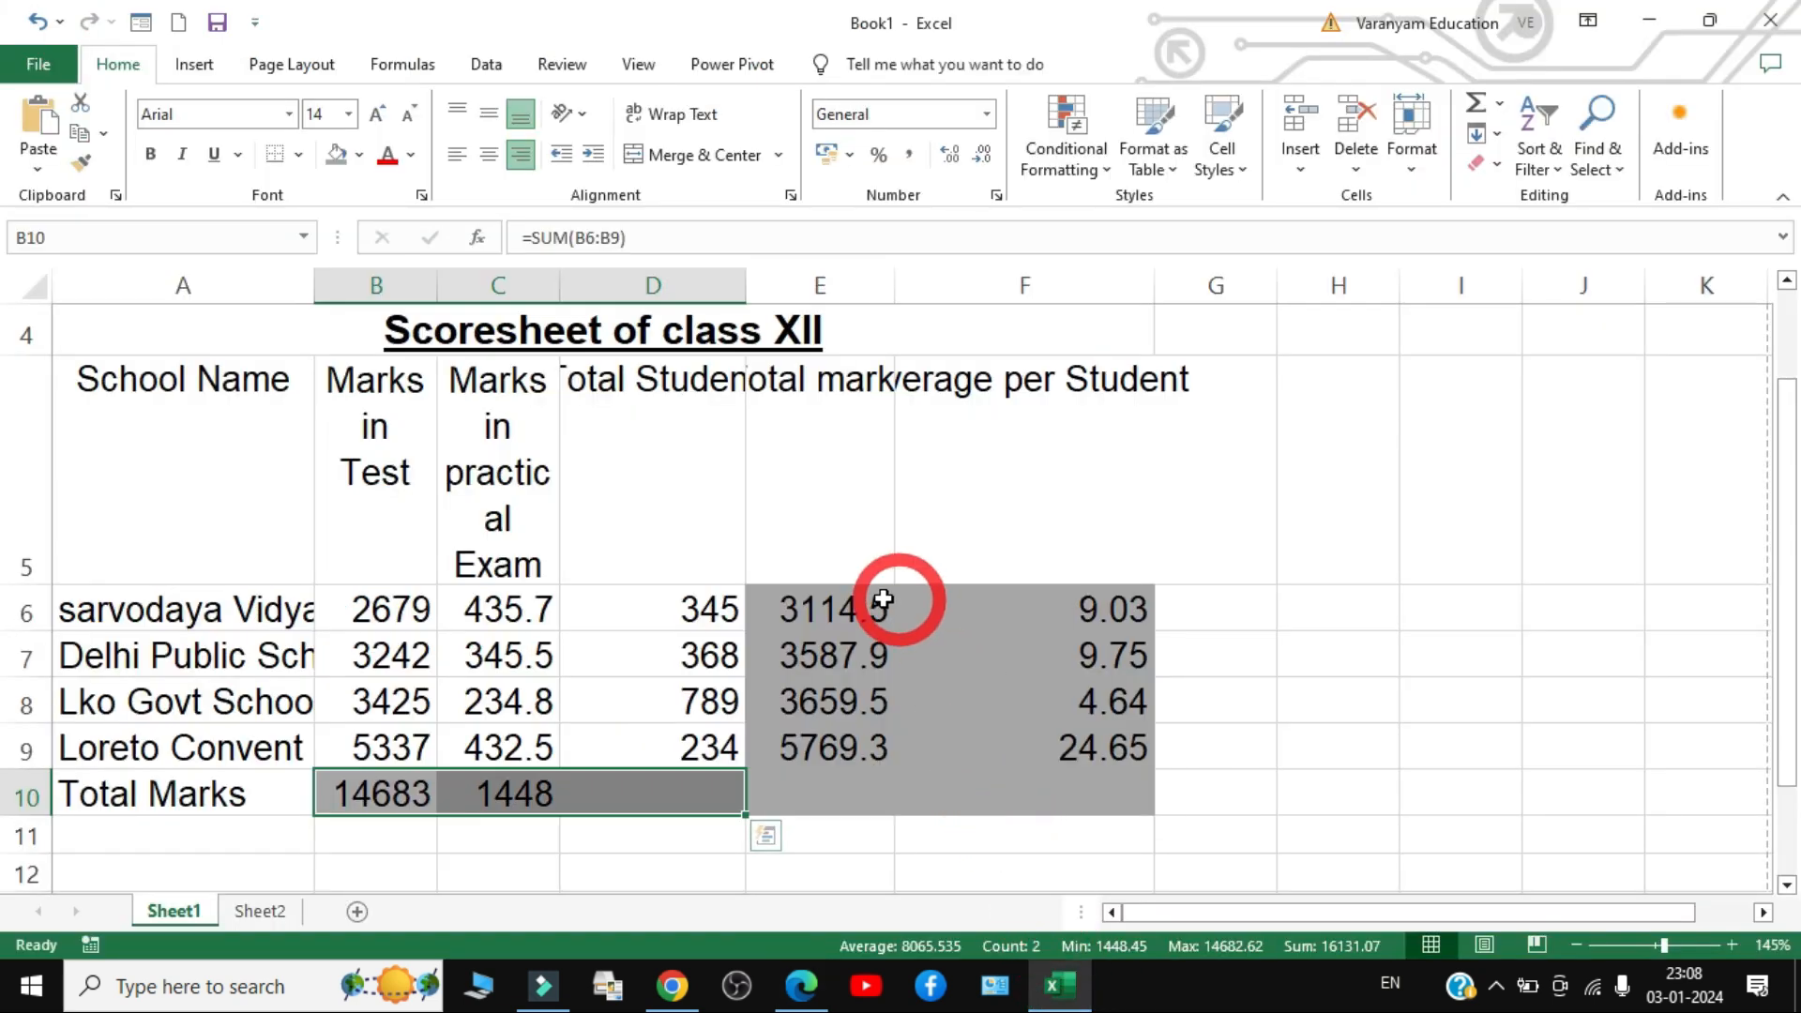
scroll(826, 600, "up", 1)
scroll(794, 592, "down", 1, "ctrl")
left_click_drag(128, 322, 1081, 894)
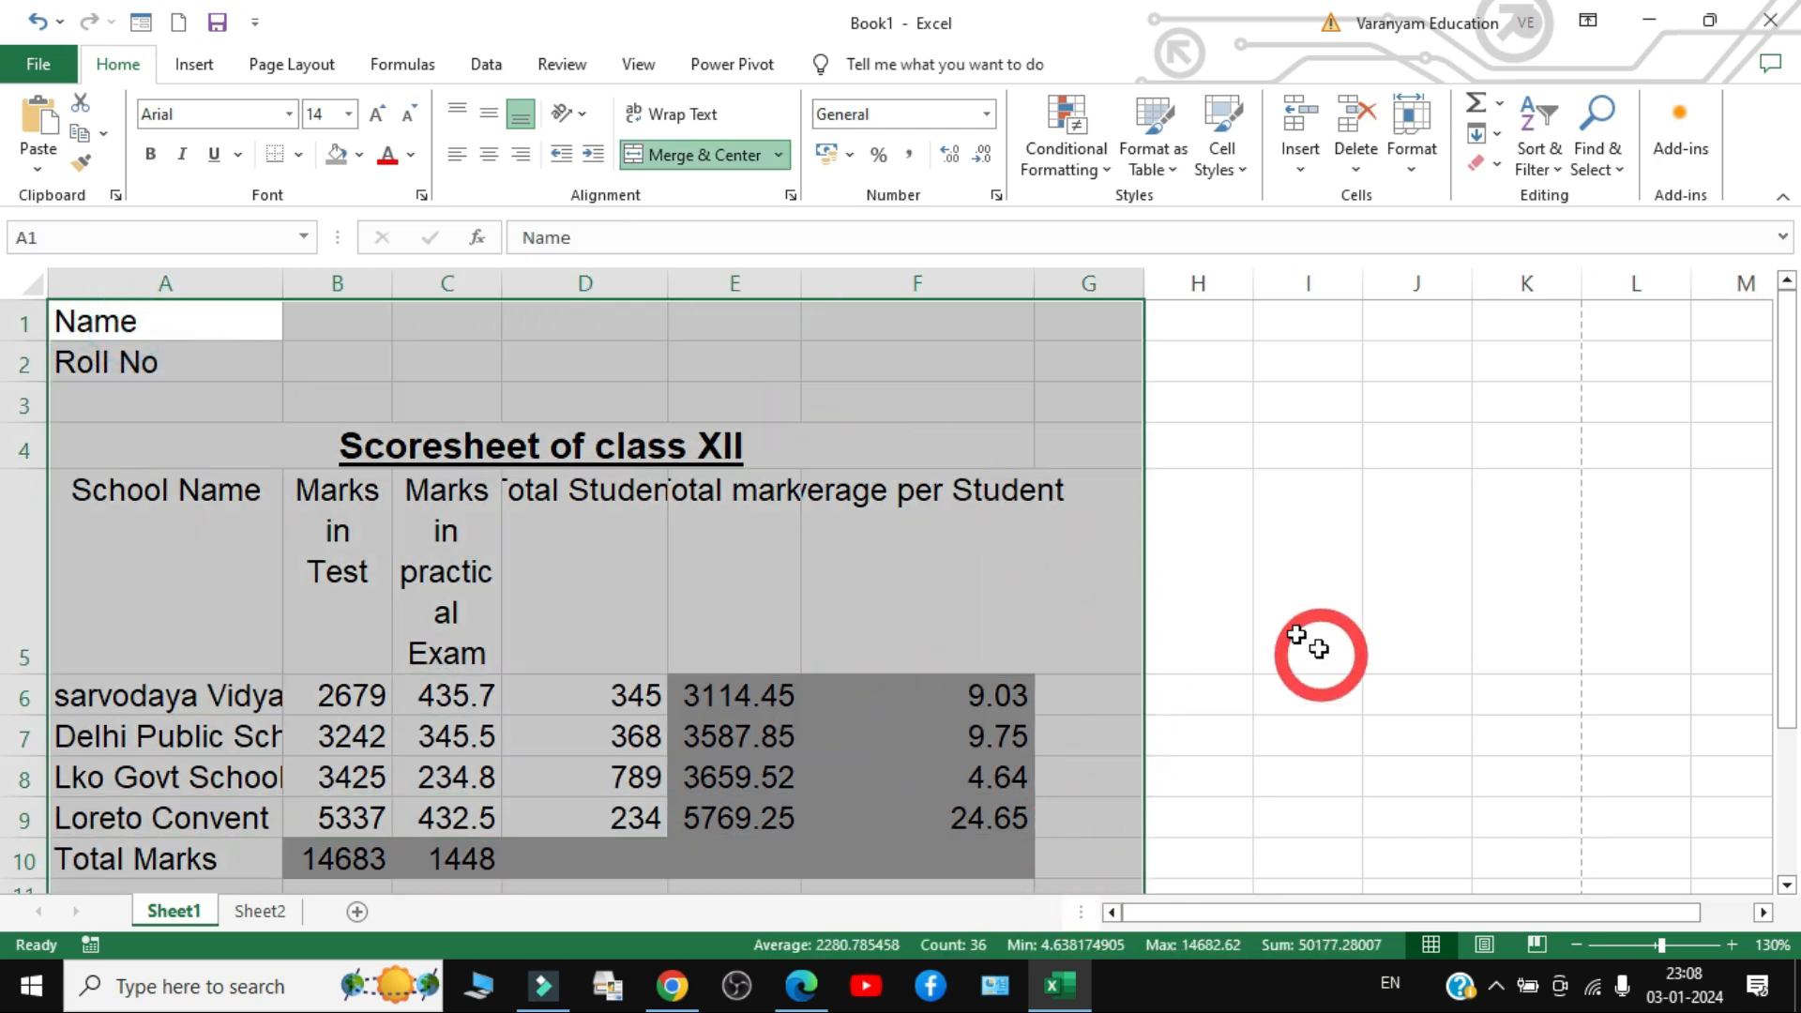
scroll(967, 574, "down", 1)
middle_click(965, 571)
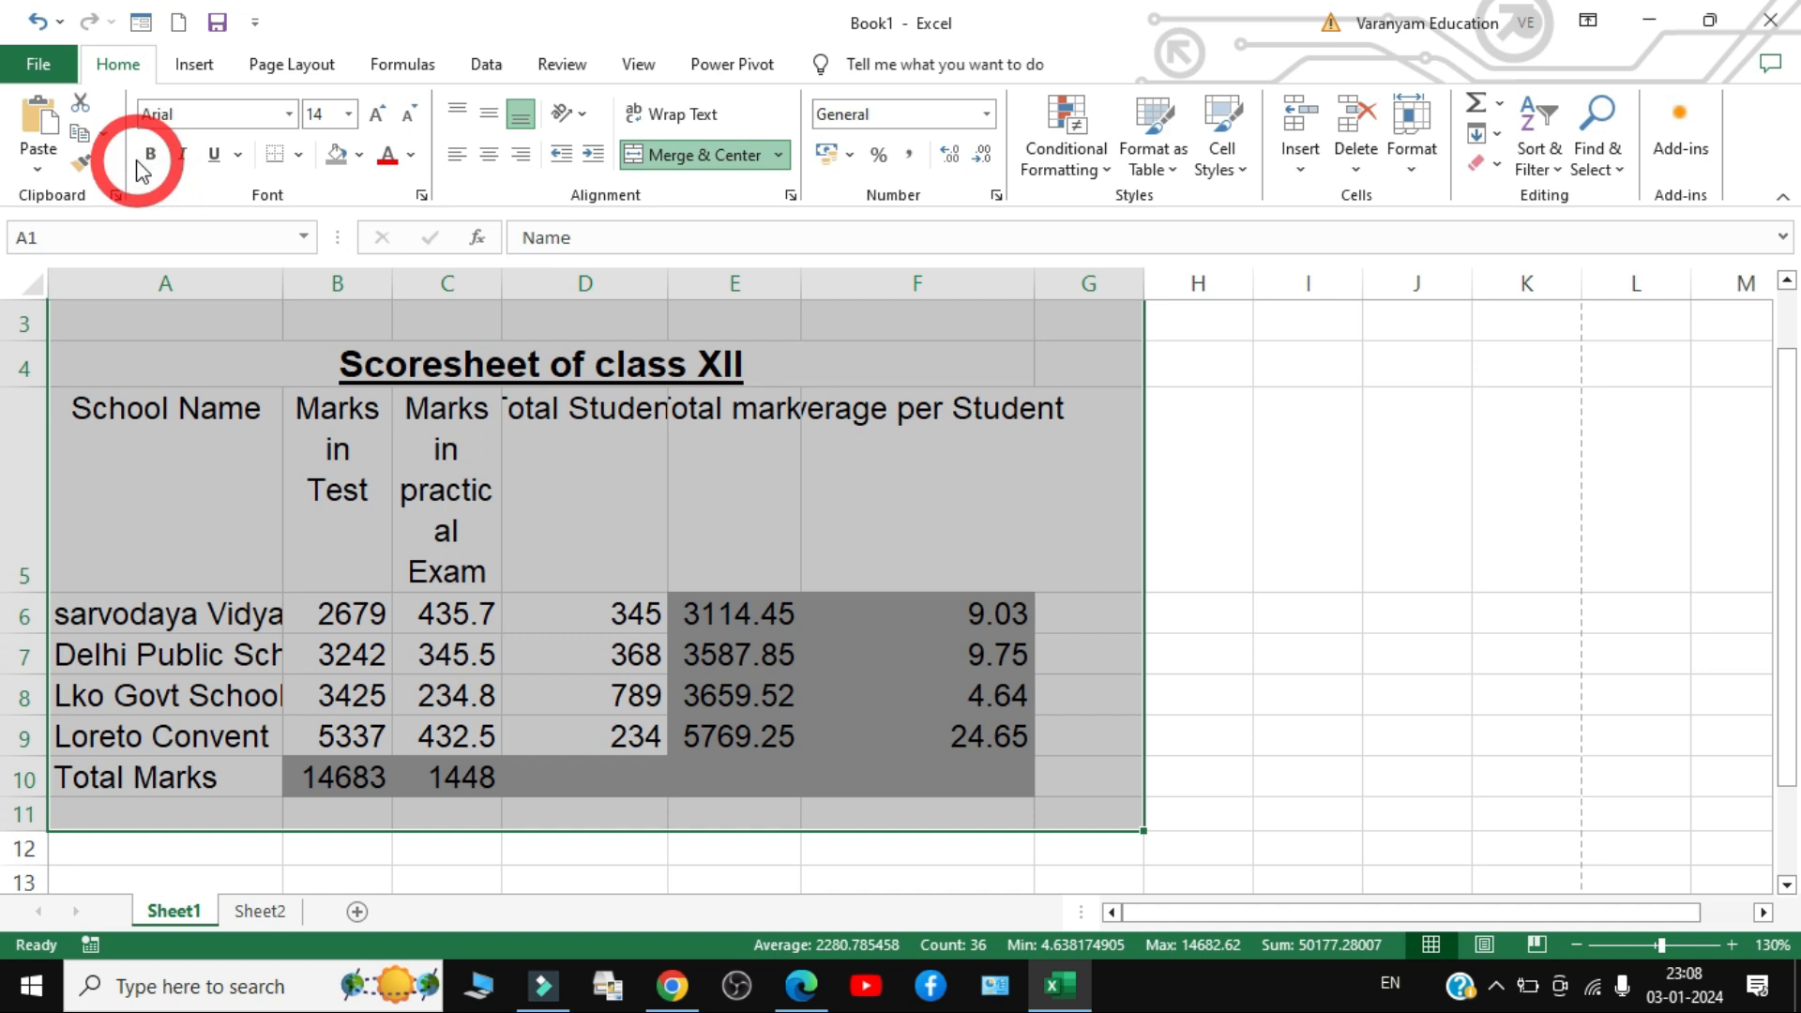
left_click(299, 156)
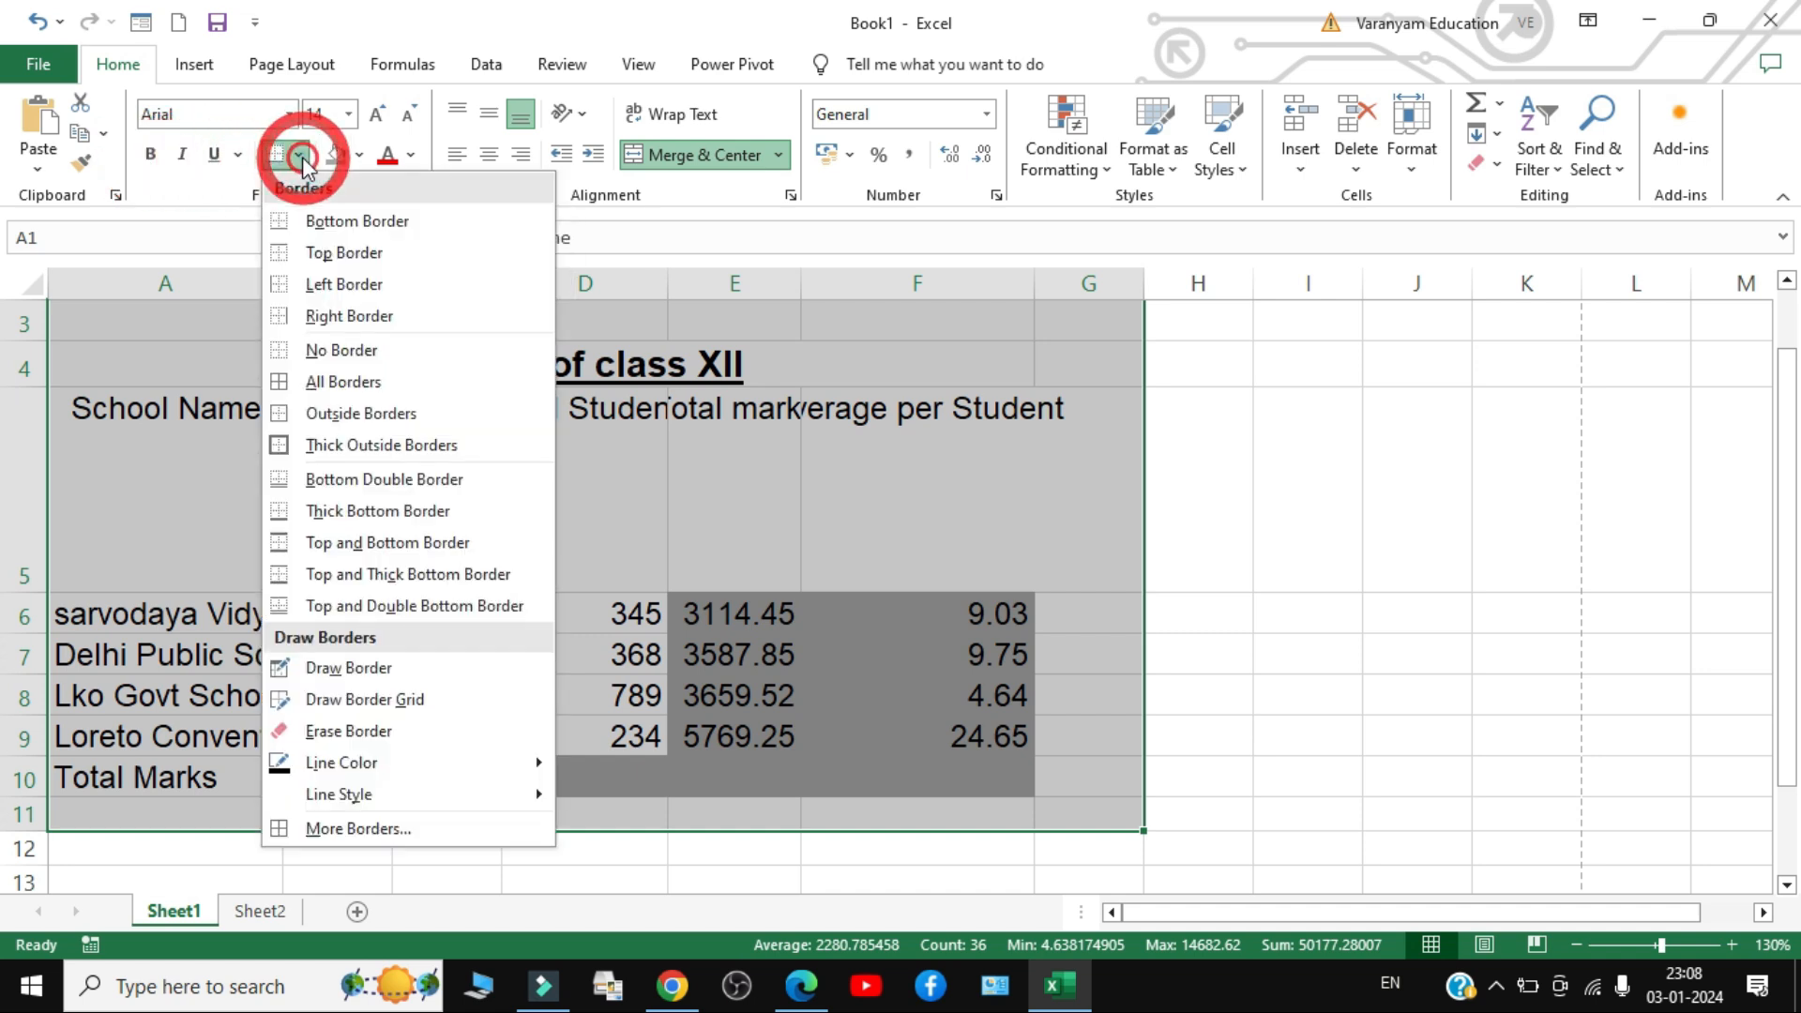
left_click(328, 398)
scroll(375, 403, "up", 1)
left_click(1210, 695)
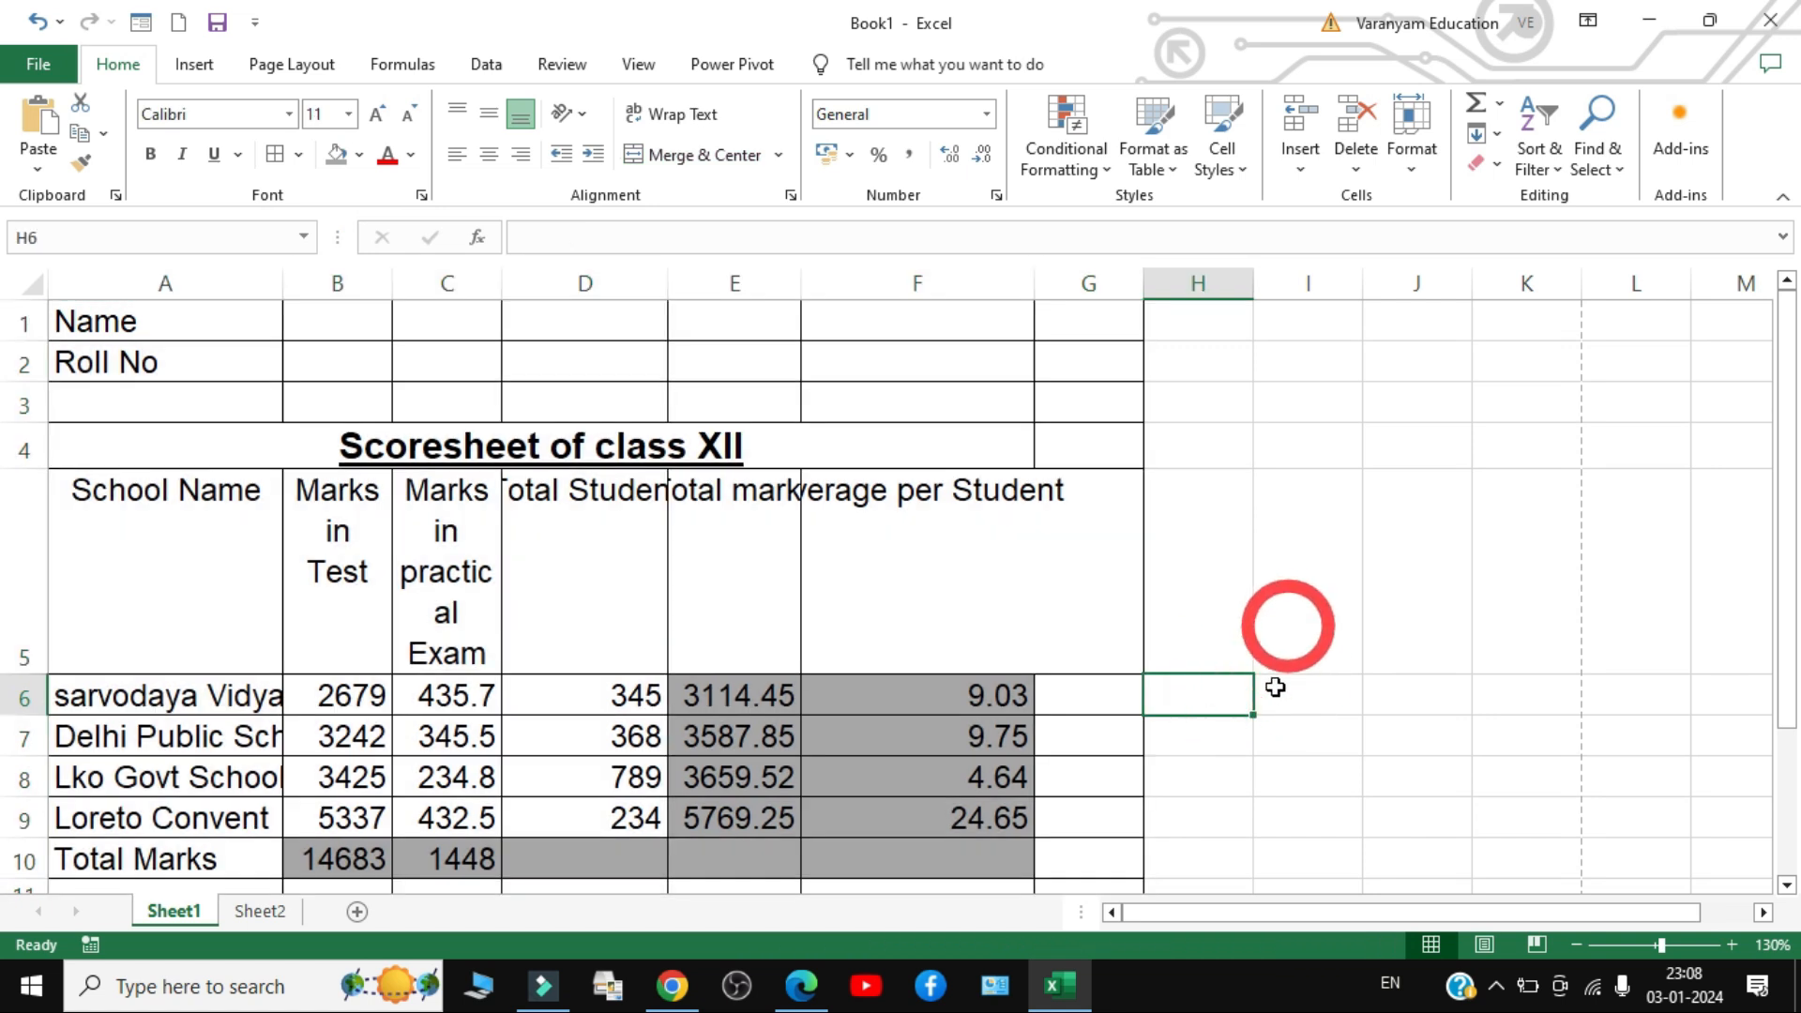
- Check instruction 8 in the PDF, return to the Excel workbook and widen columns A to F to fit their headings and data
left_click(796, 994)
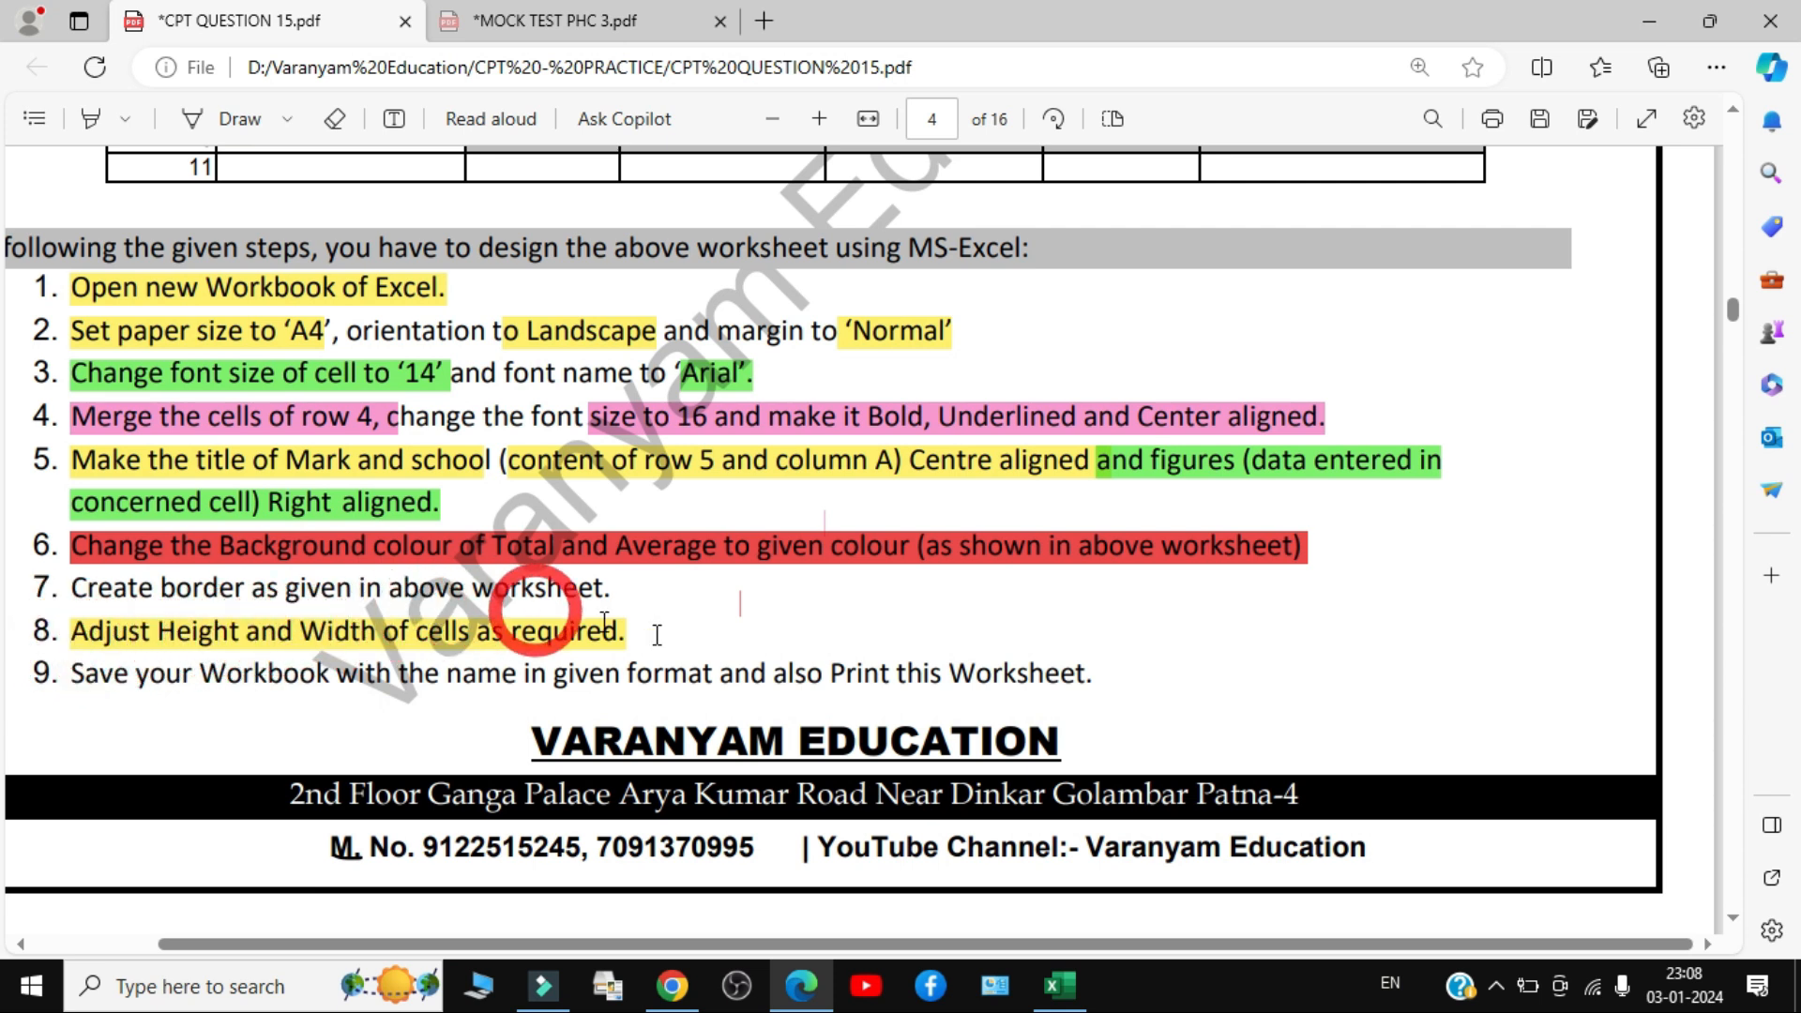
left_click(1060, 985)
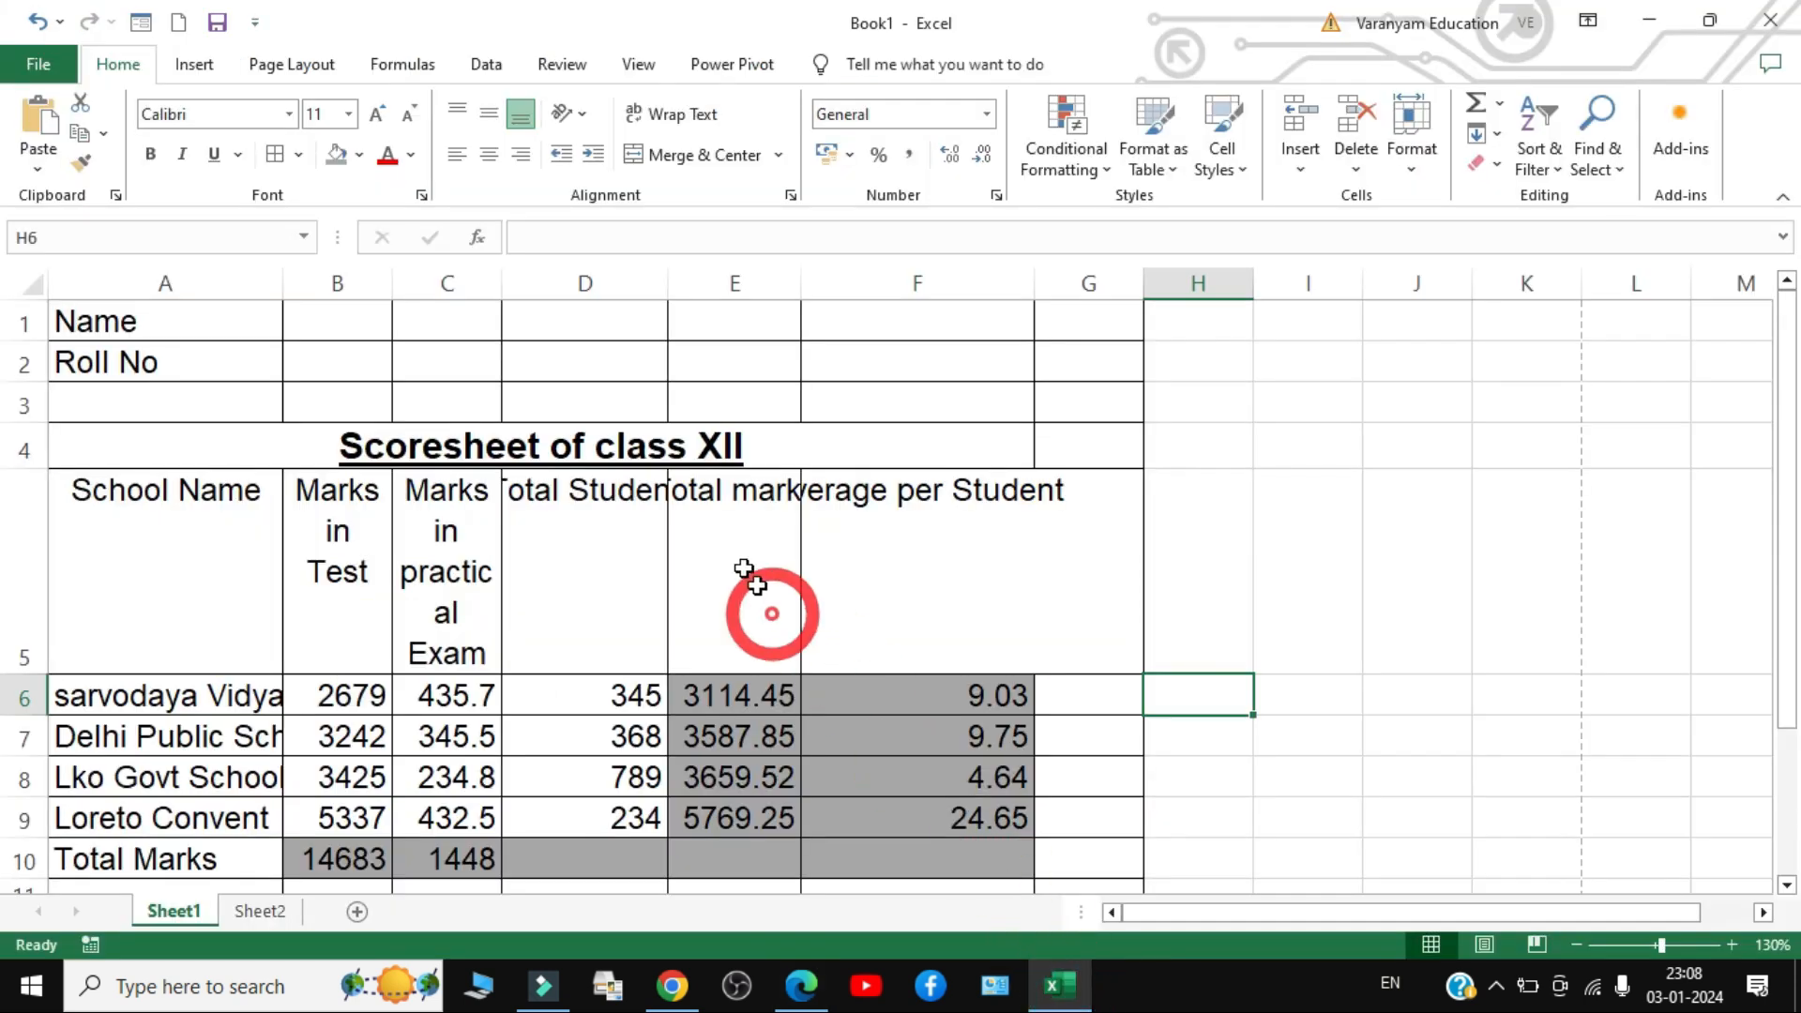
scroll(731, 564, "down", 1, "ctrl")
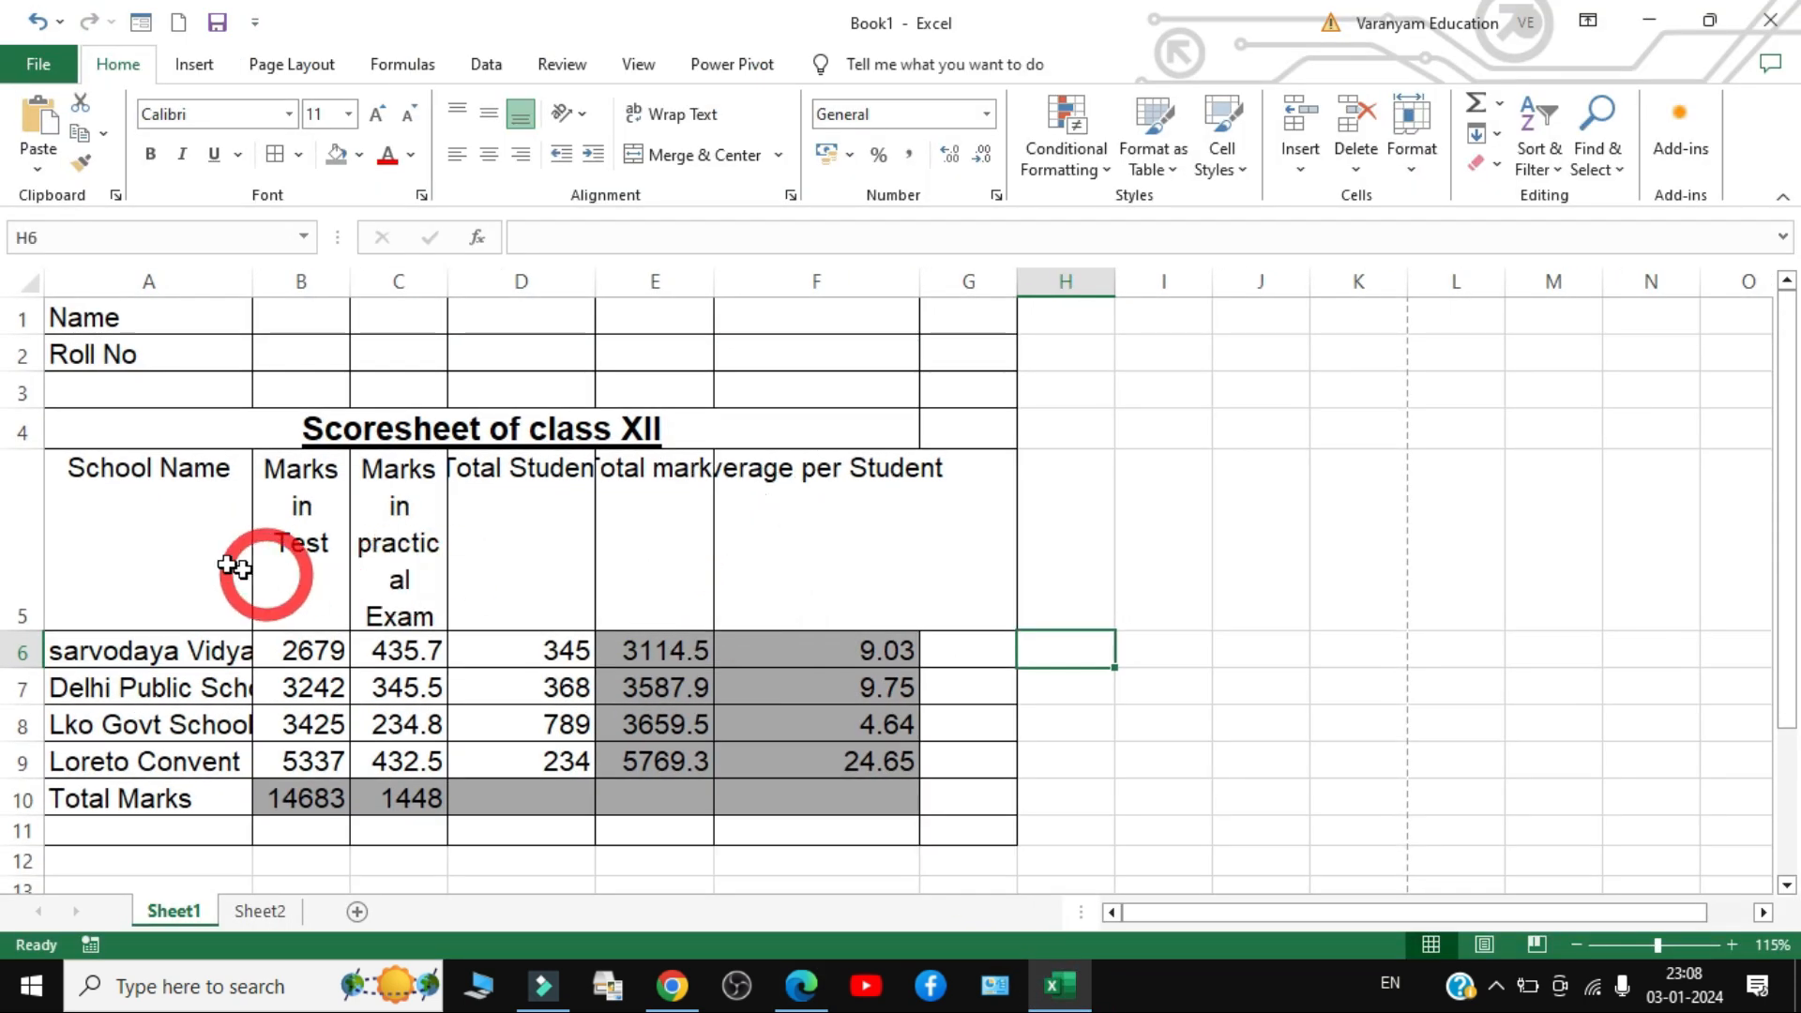
left_click(174, 539)
left_click_drag(252, 282, 307, 305)
left_click(354, 491)
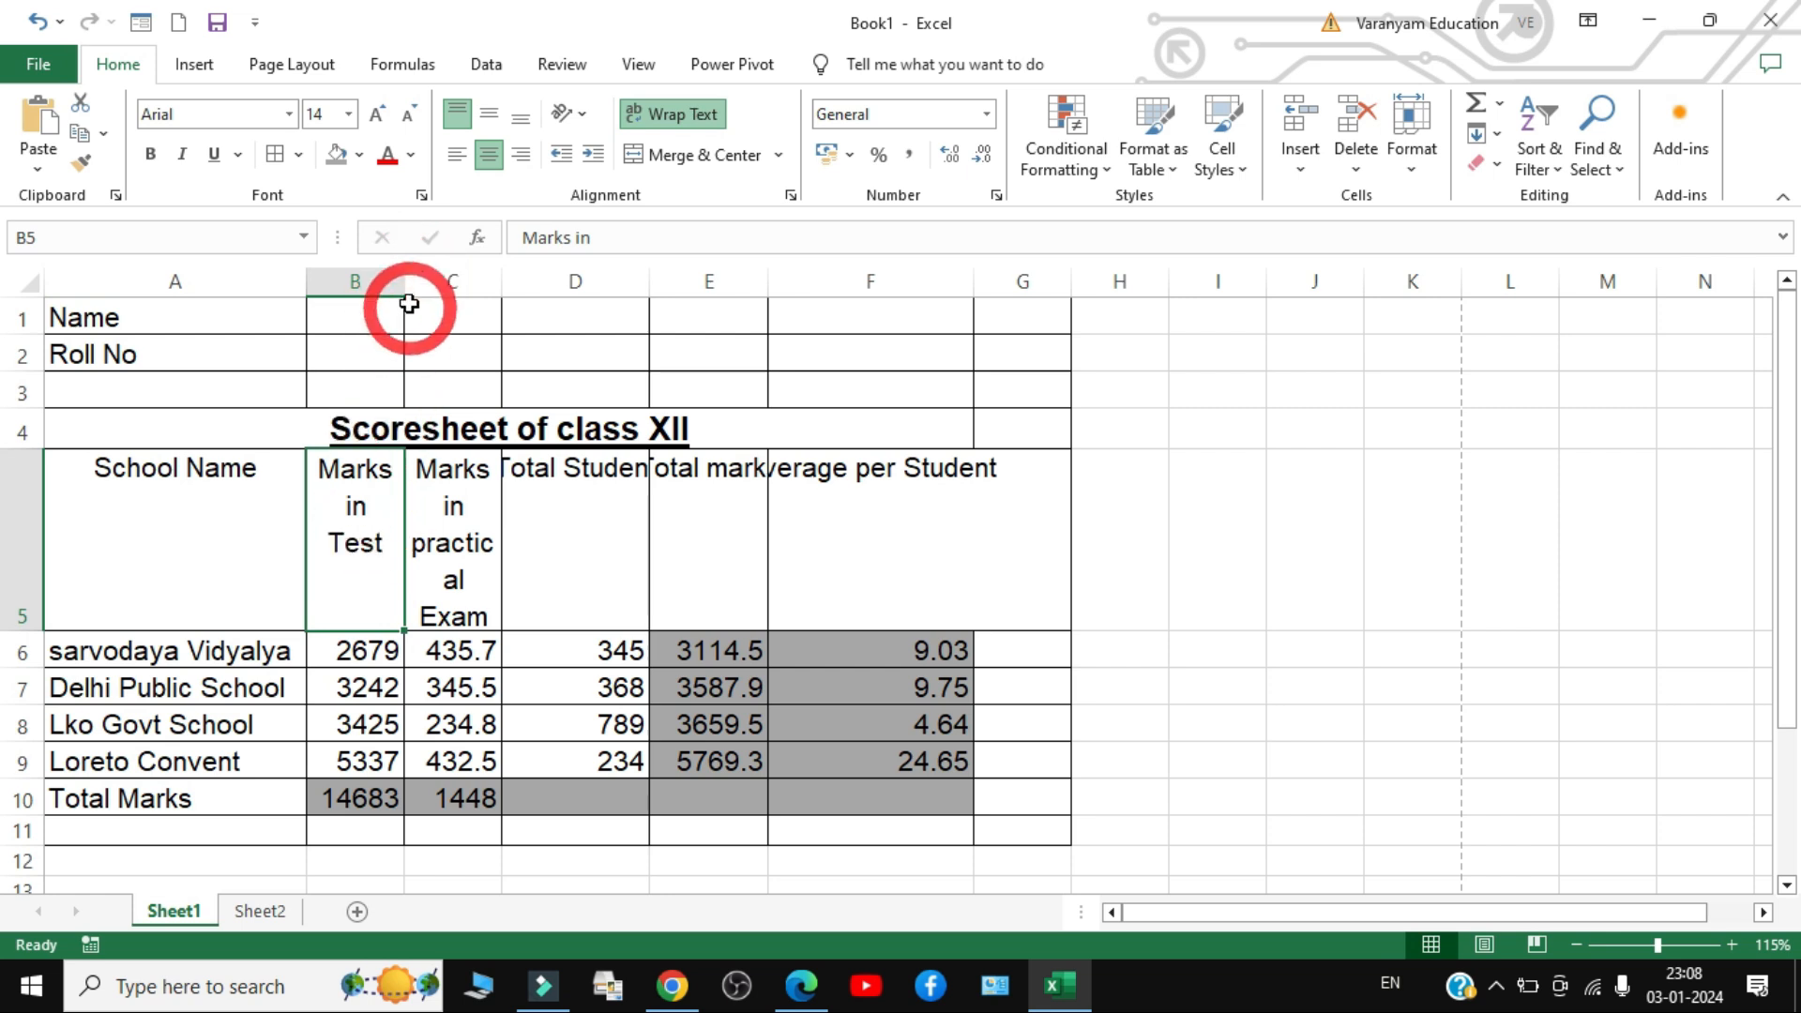
left_click_drag(409, 282, 597, 298)
left_click(489, 494)
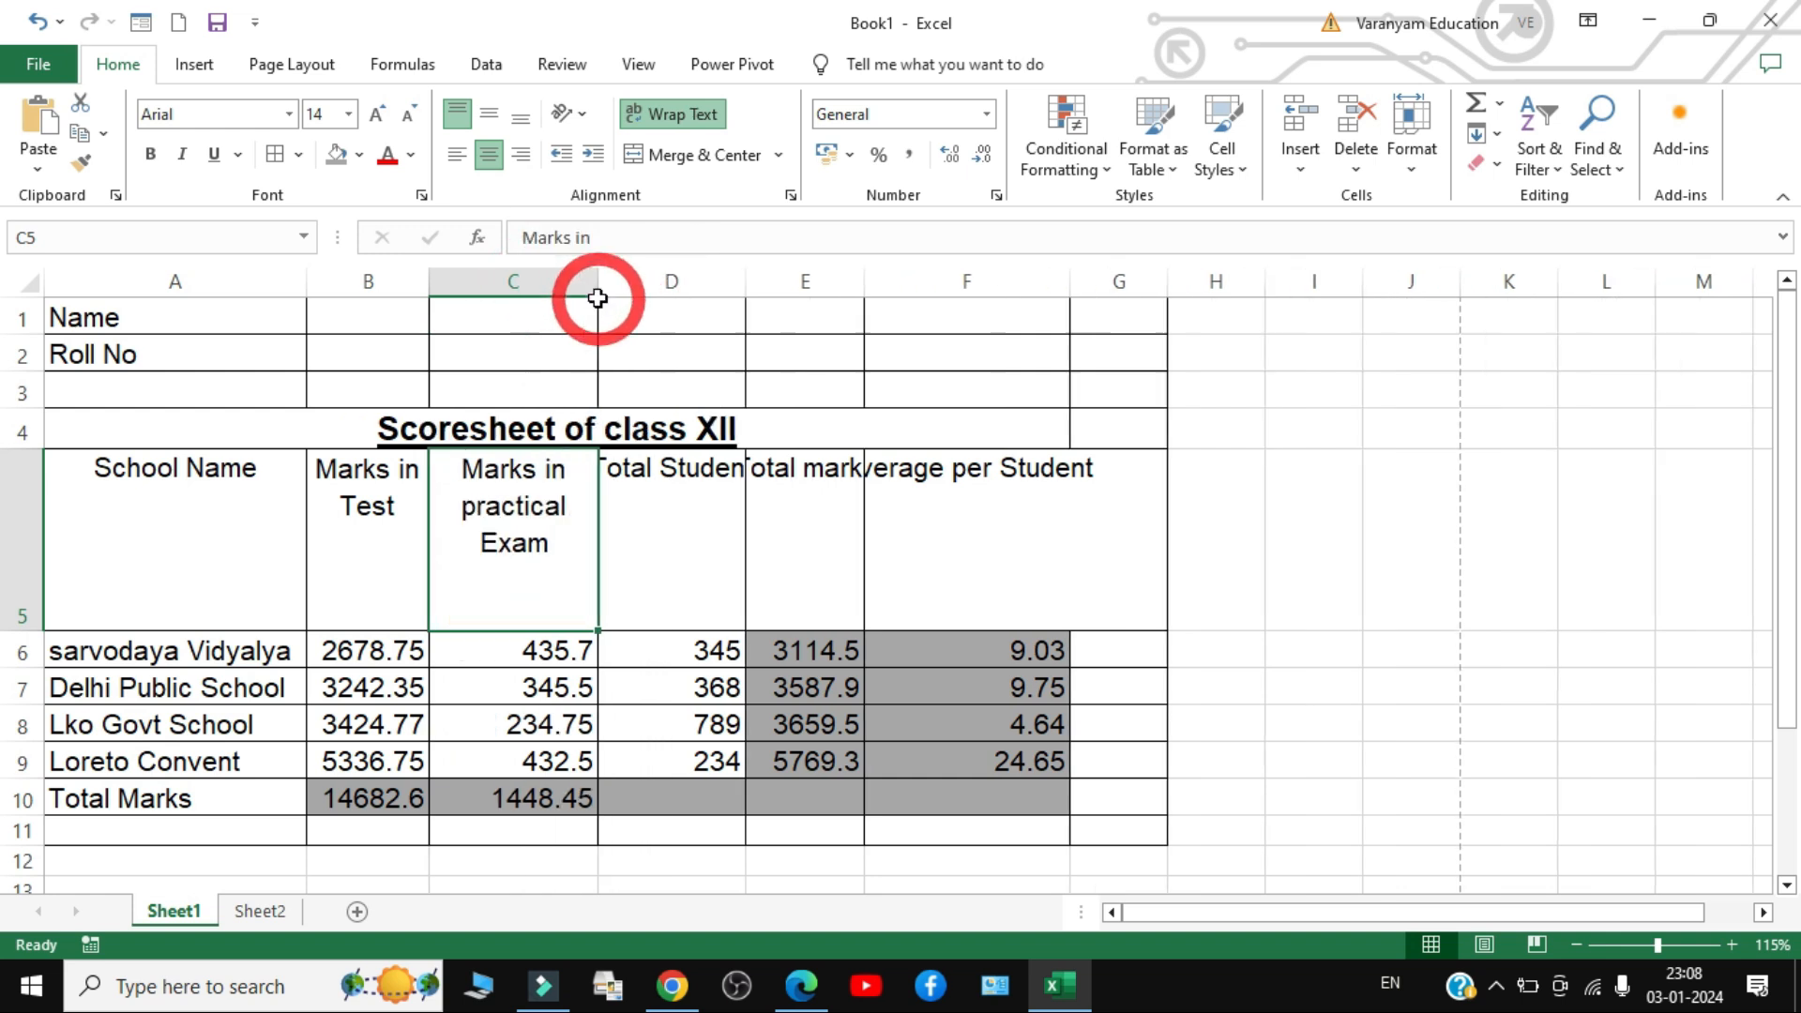
double_click(741, 281)
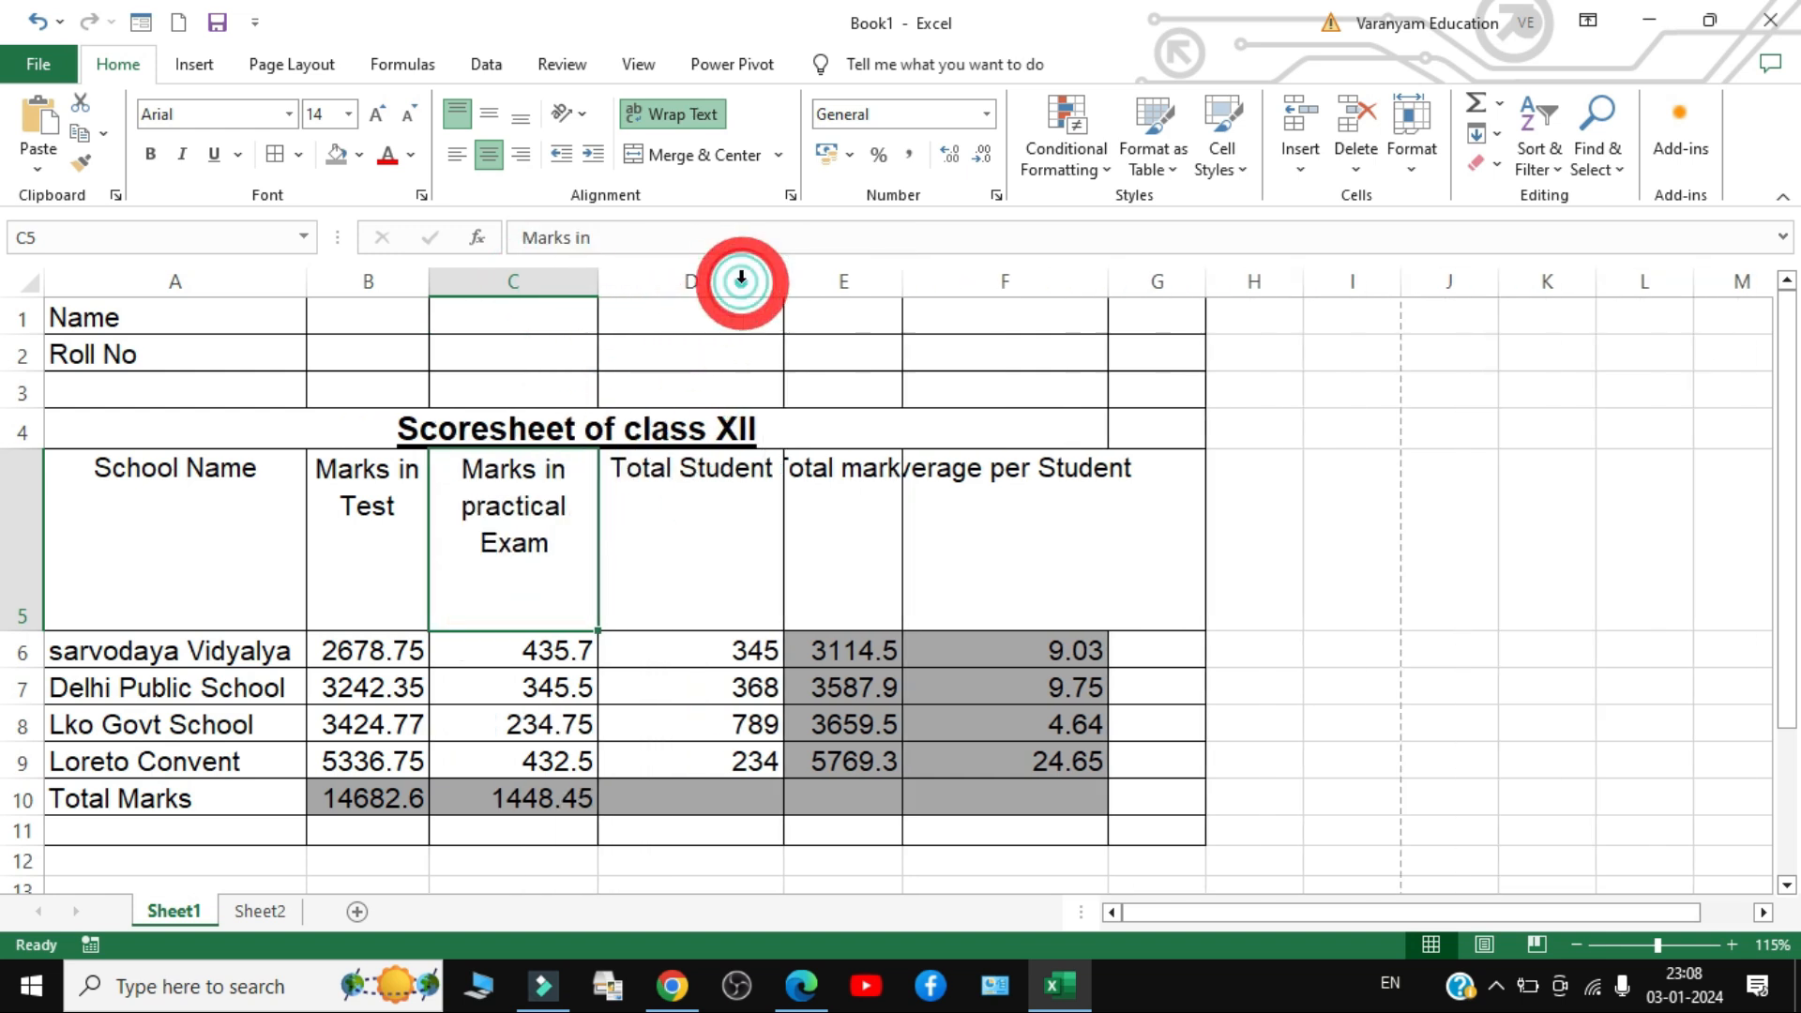
double_click(902, 279)
double_click(1153, 280)
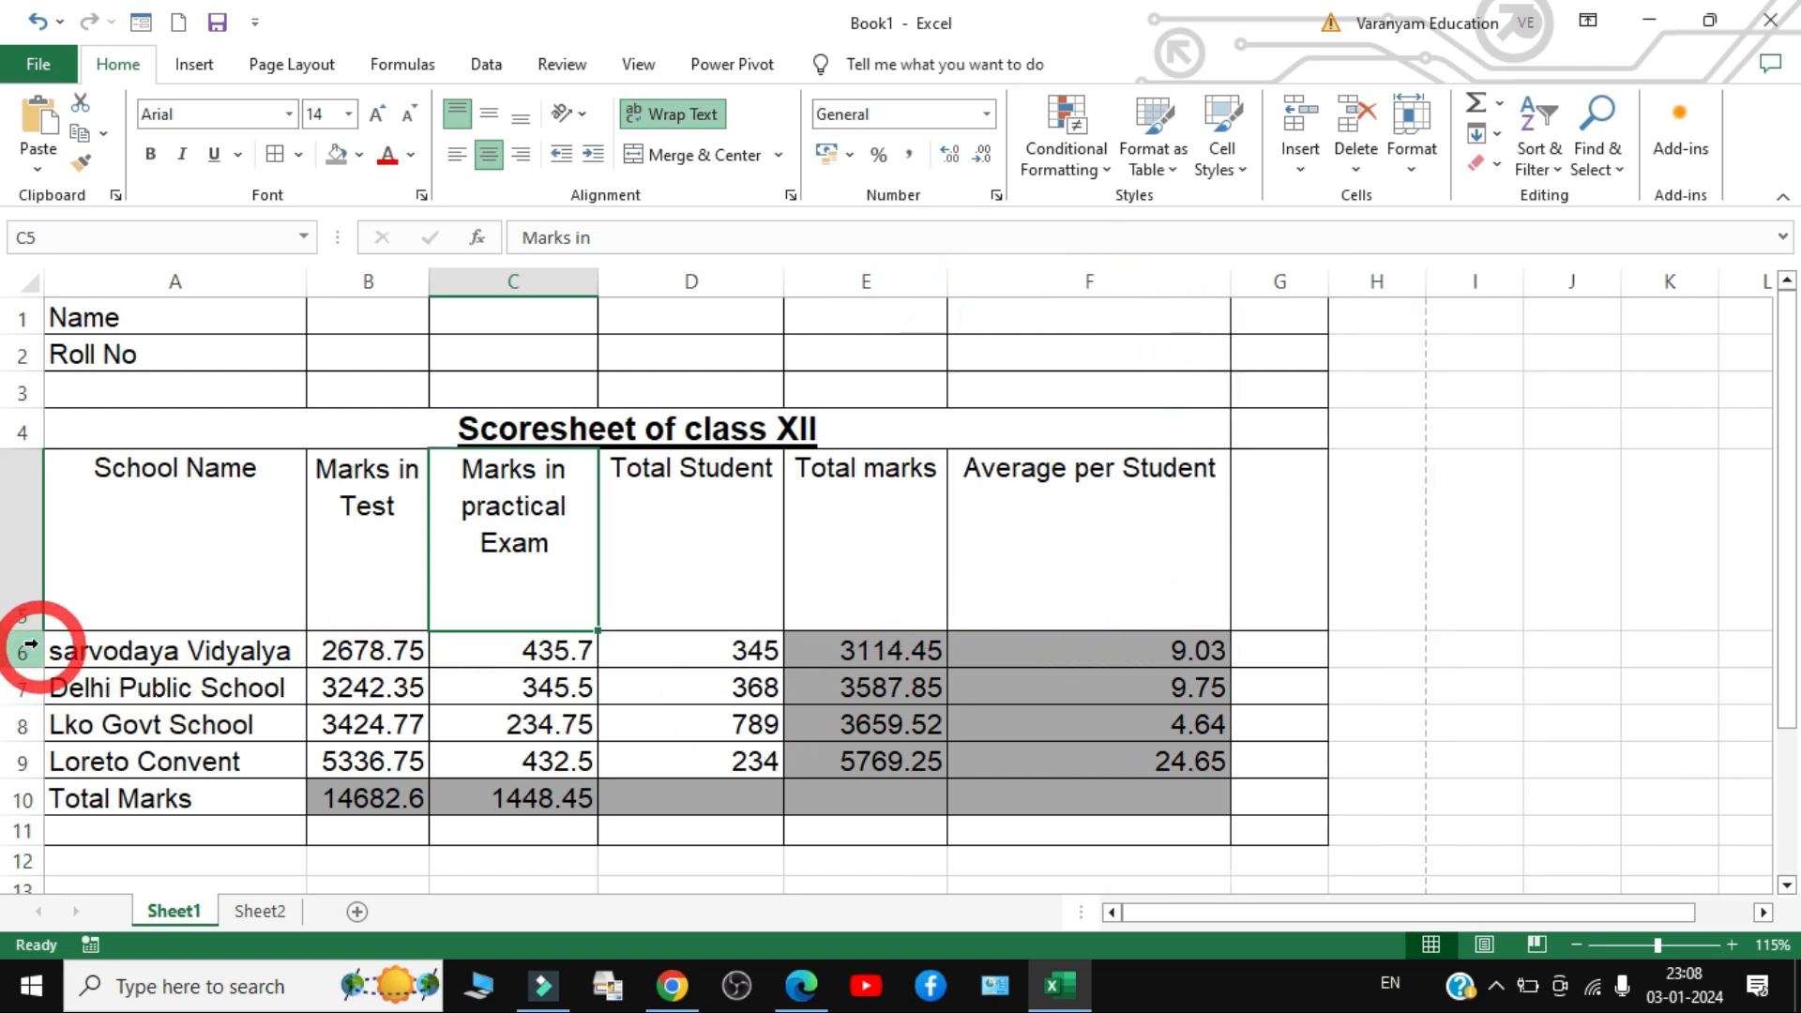
- Reduce the height of row 5 to fit the three-line "Marks in practical Exam" heading
left_click_drag(31, 634, 30, 561)
left_click(621, 730)
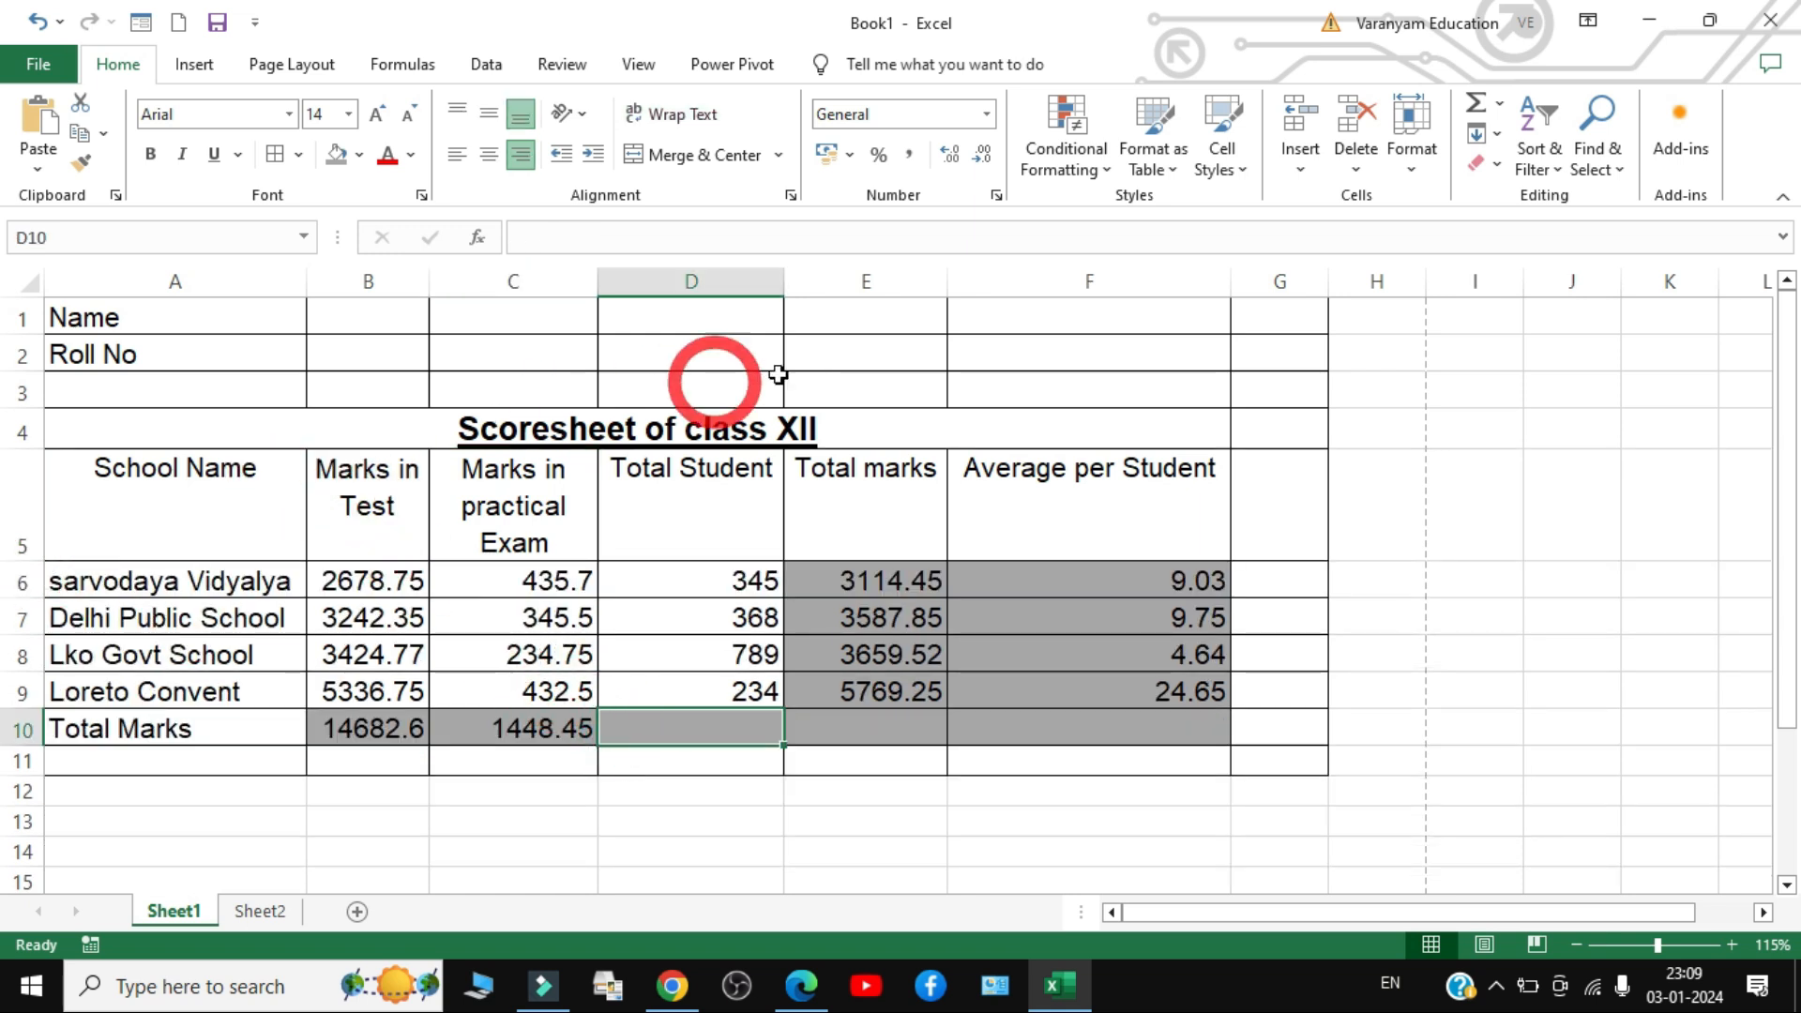
left_click(763, 813)
left_click(1557, 661)
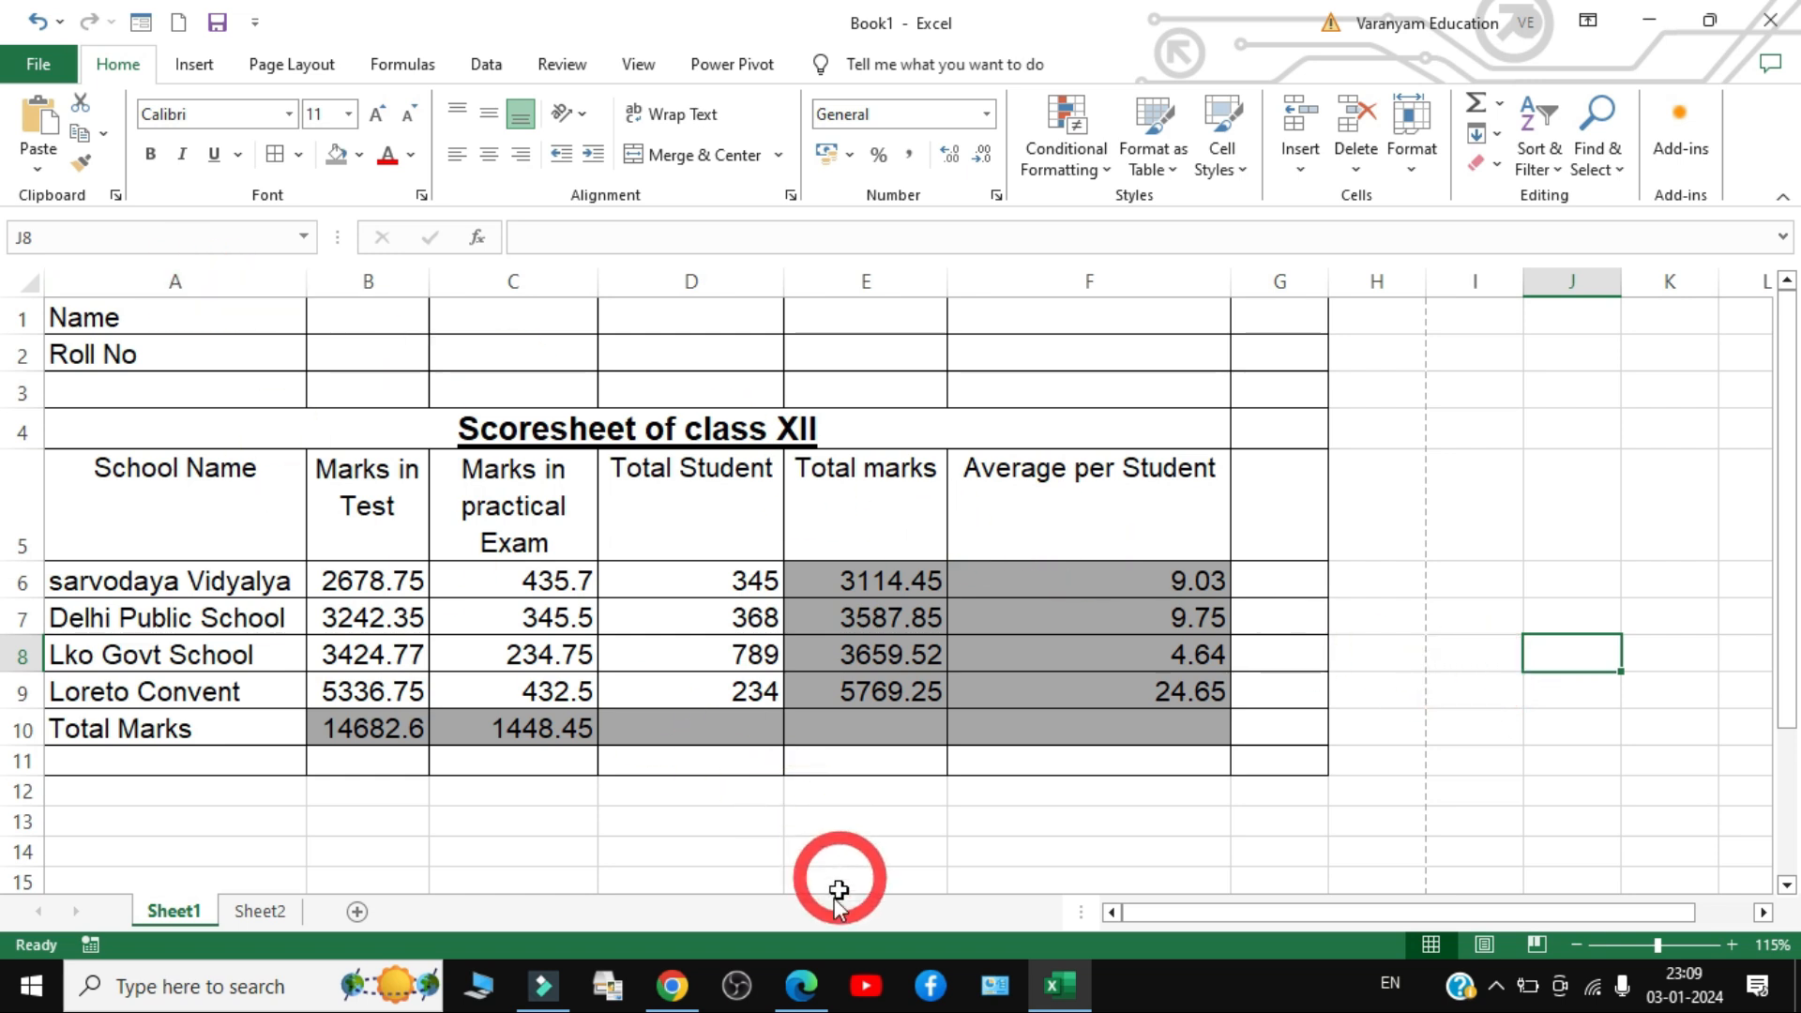
- Switch to the PDF and highlight the part of instruction 9 about saving the workbook in red
left_click(802, 989)
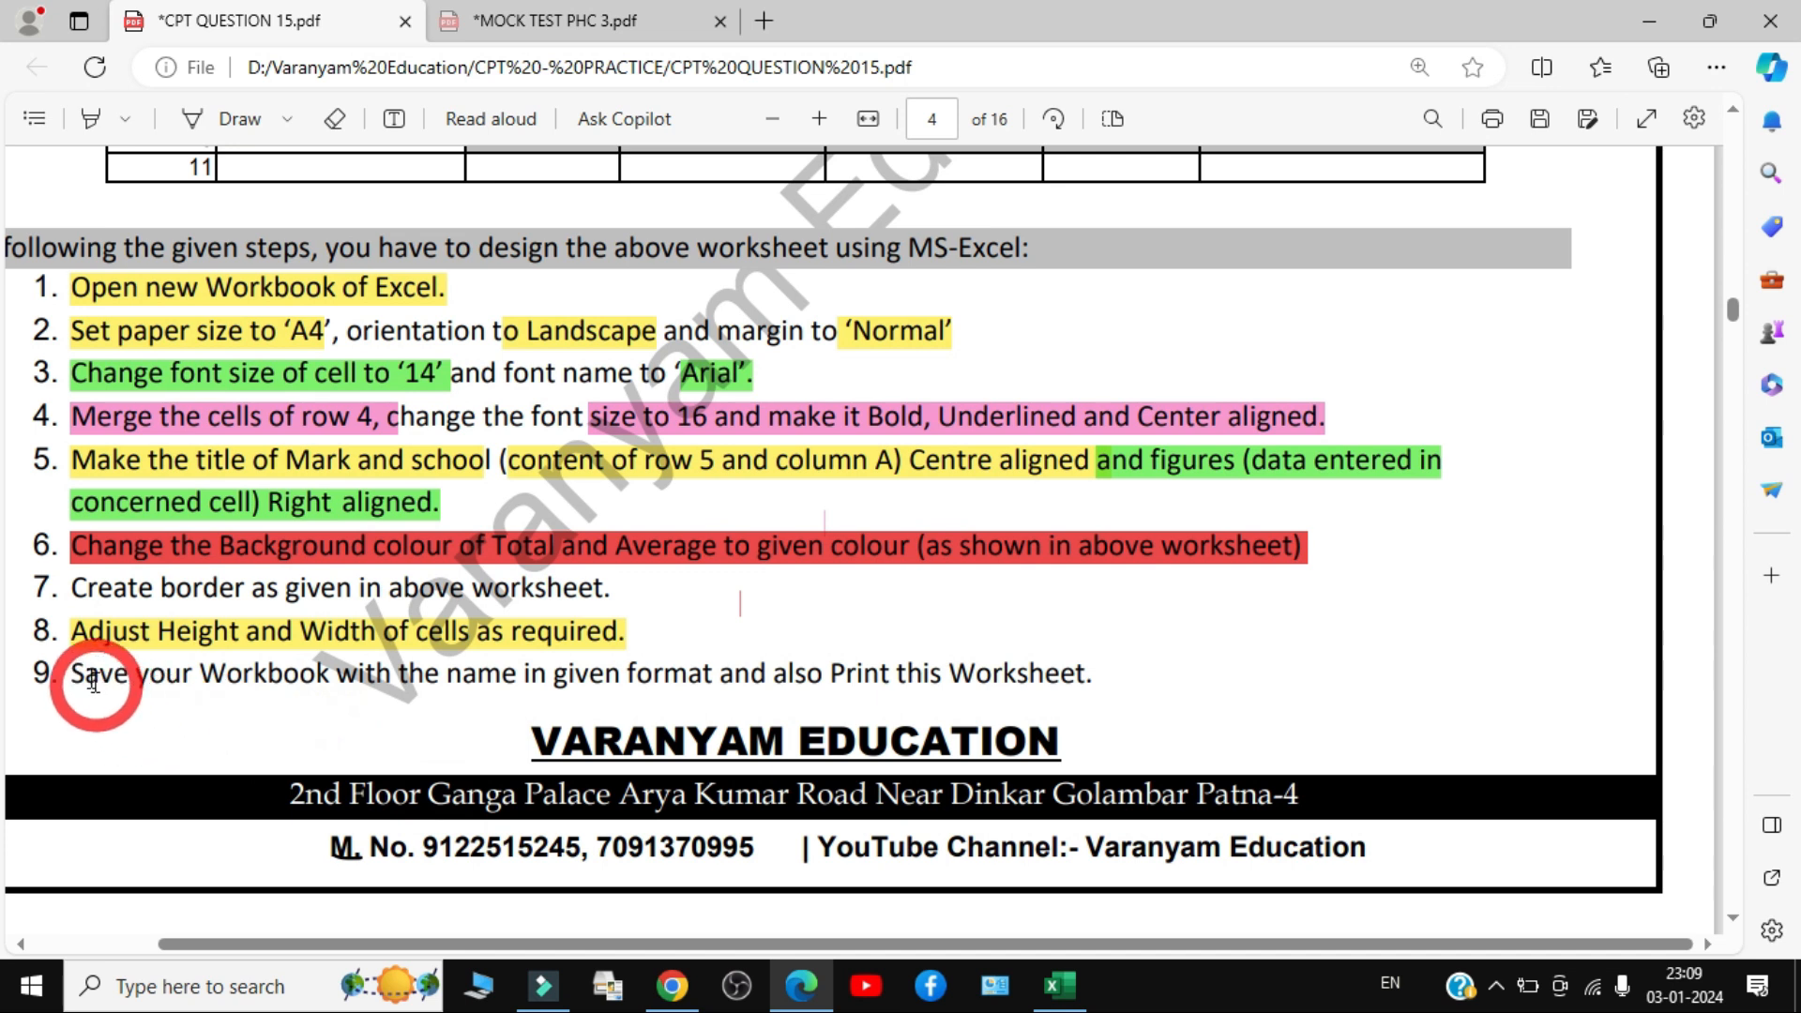
left_click(90, 118)
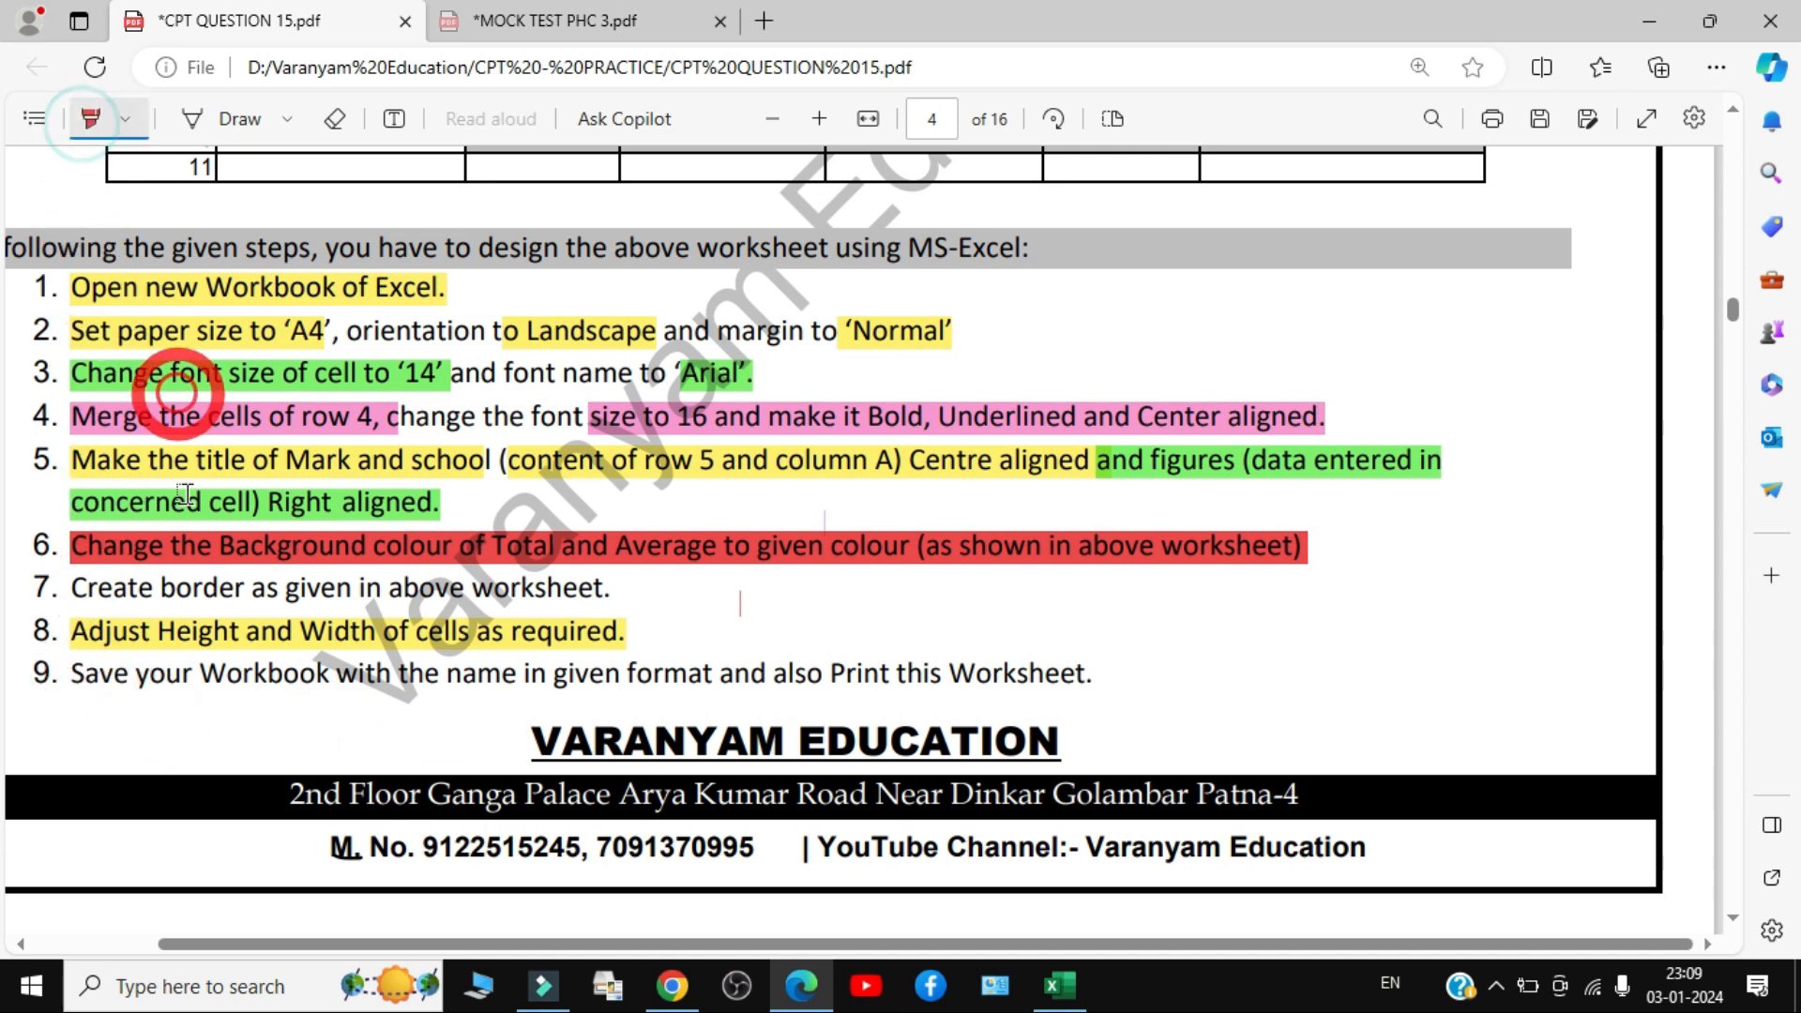
left_click_drag(79, 672, 795, 673)
- Return to the Excel workbook and save it to the Desktop as an Excel Workbook named with the candidate's first name and roll number
left_click(1060, 985)
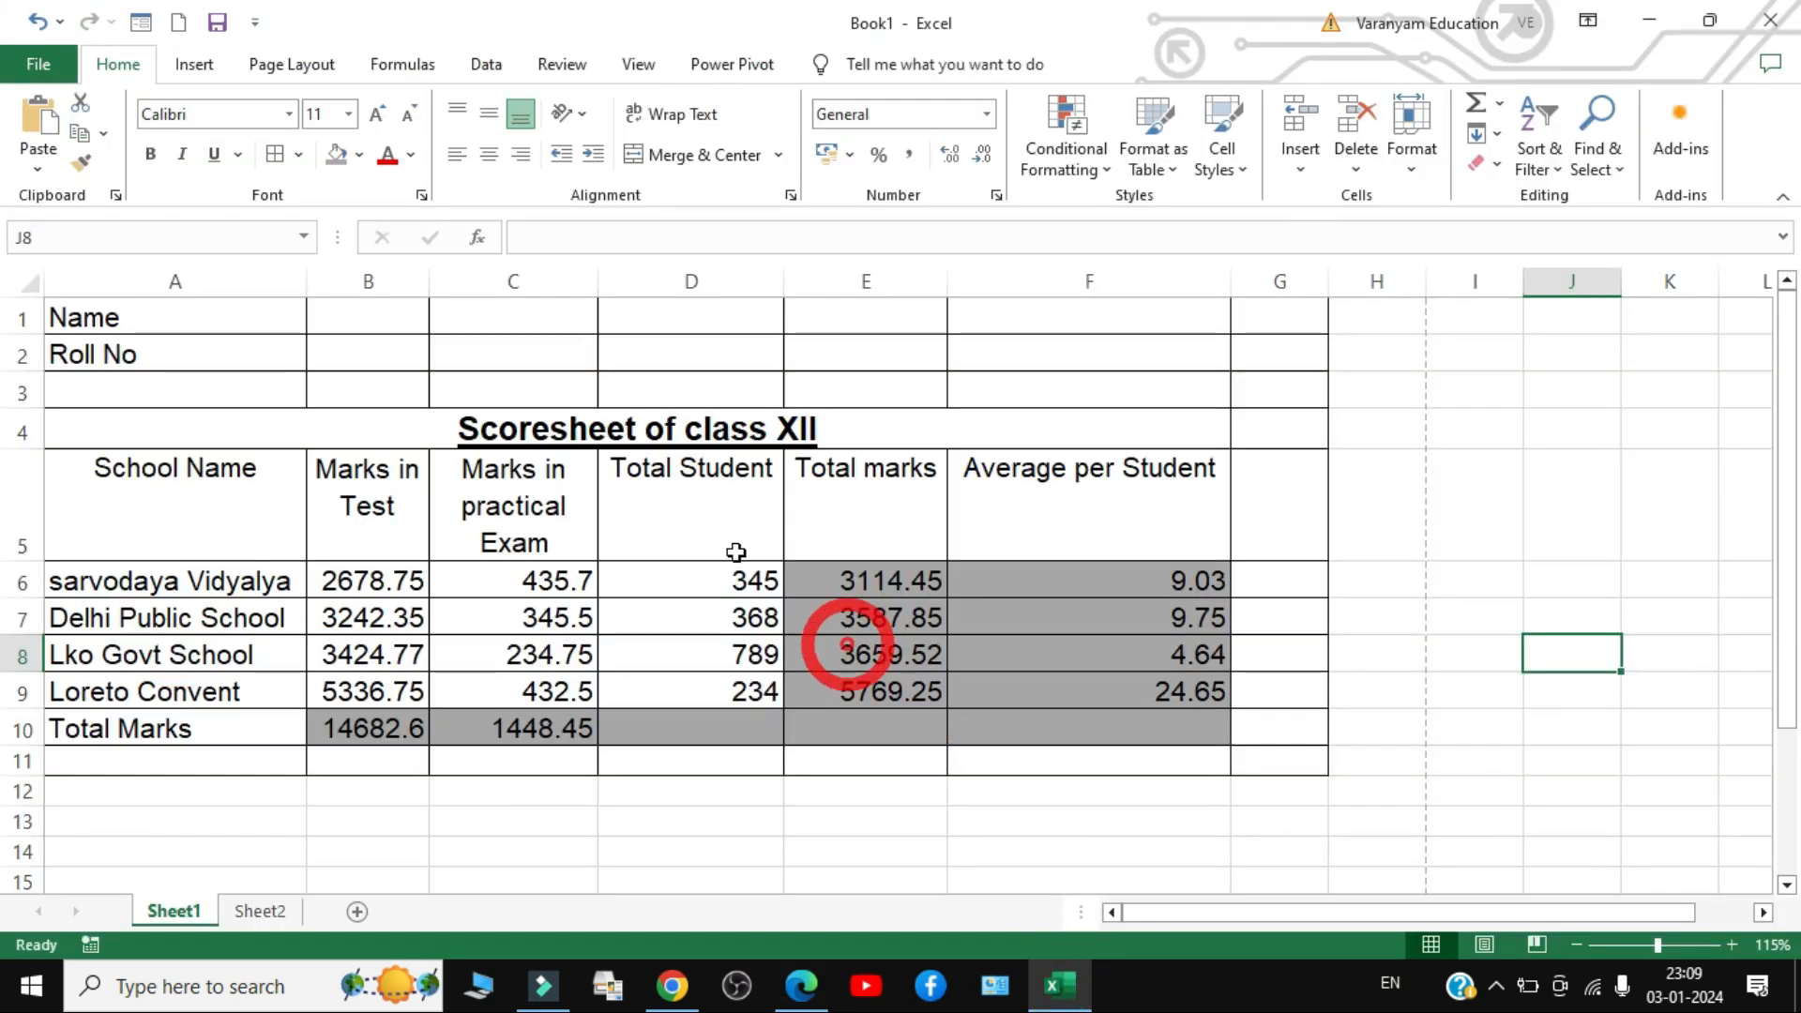
left_click(38, 64)
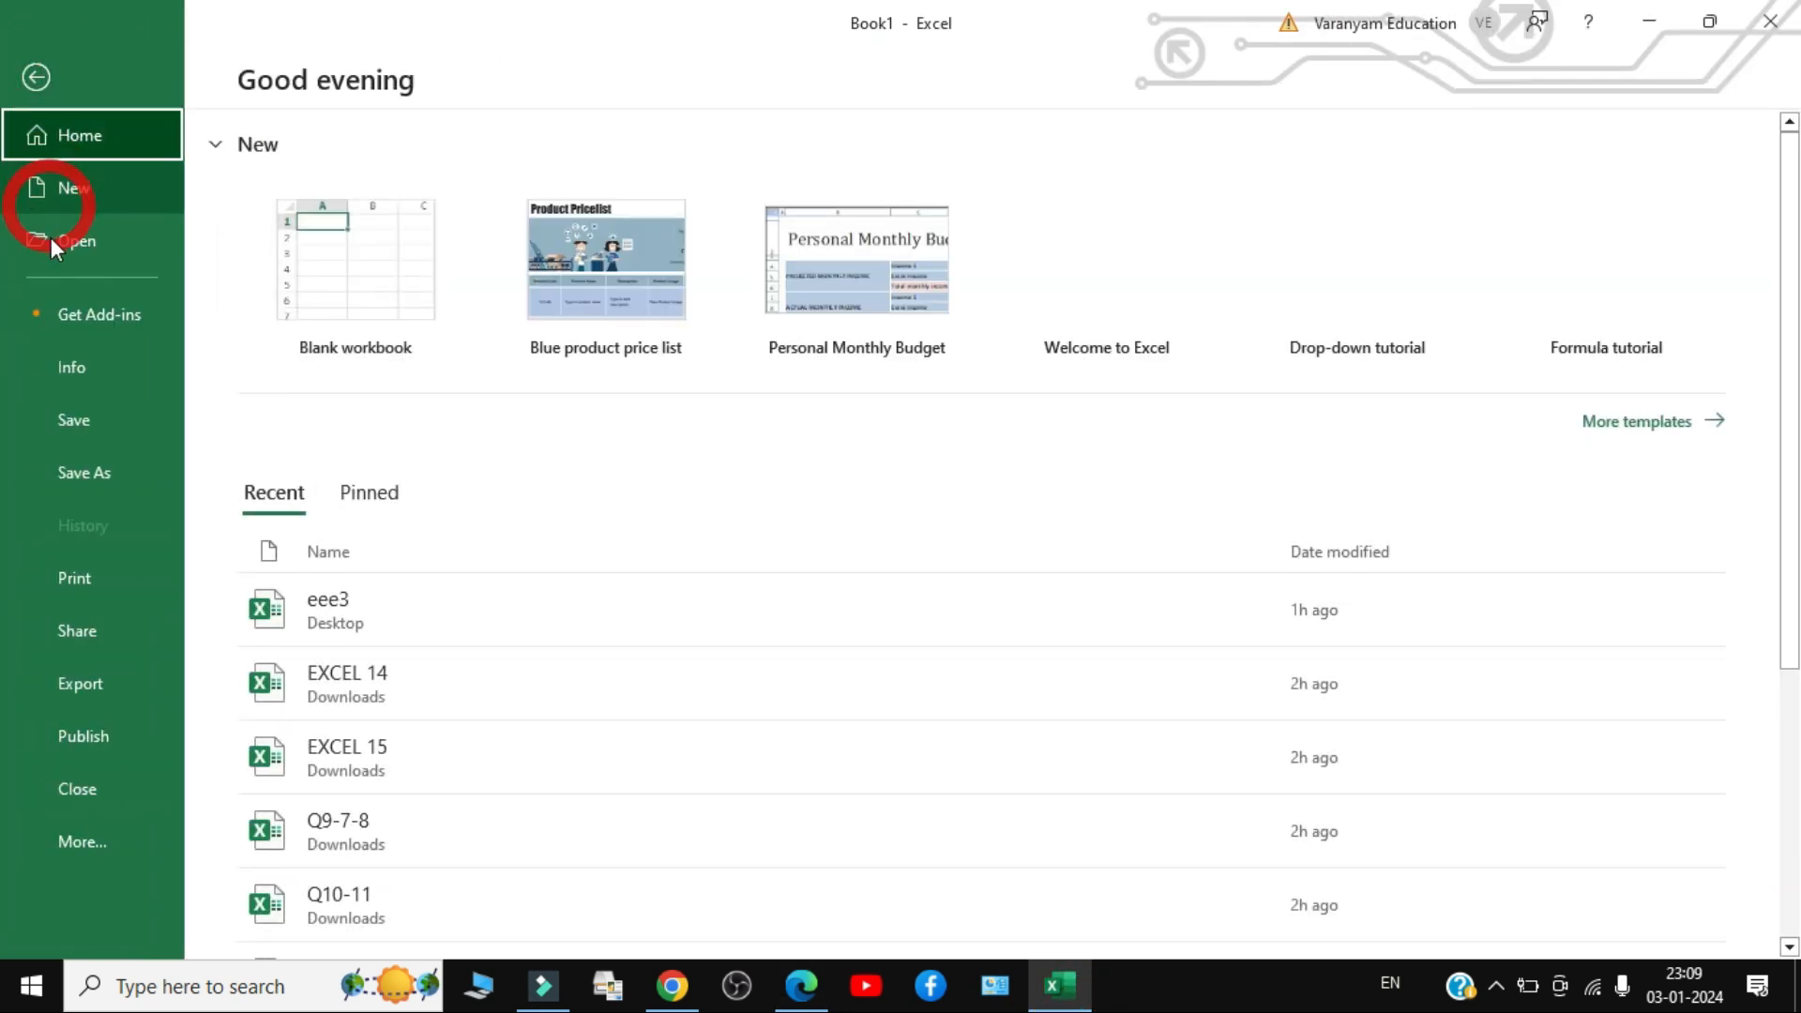
left_click(92, 418)
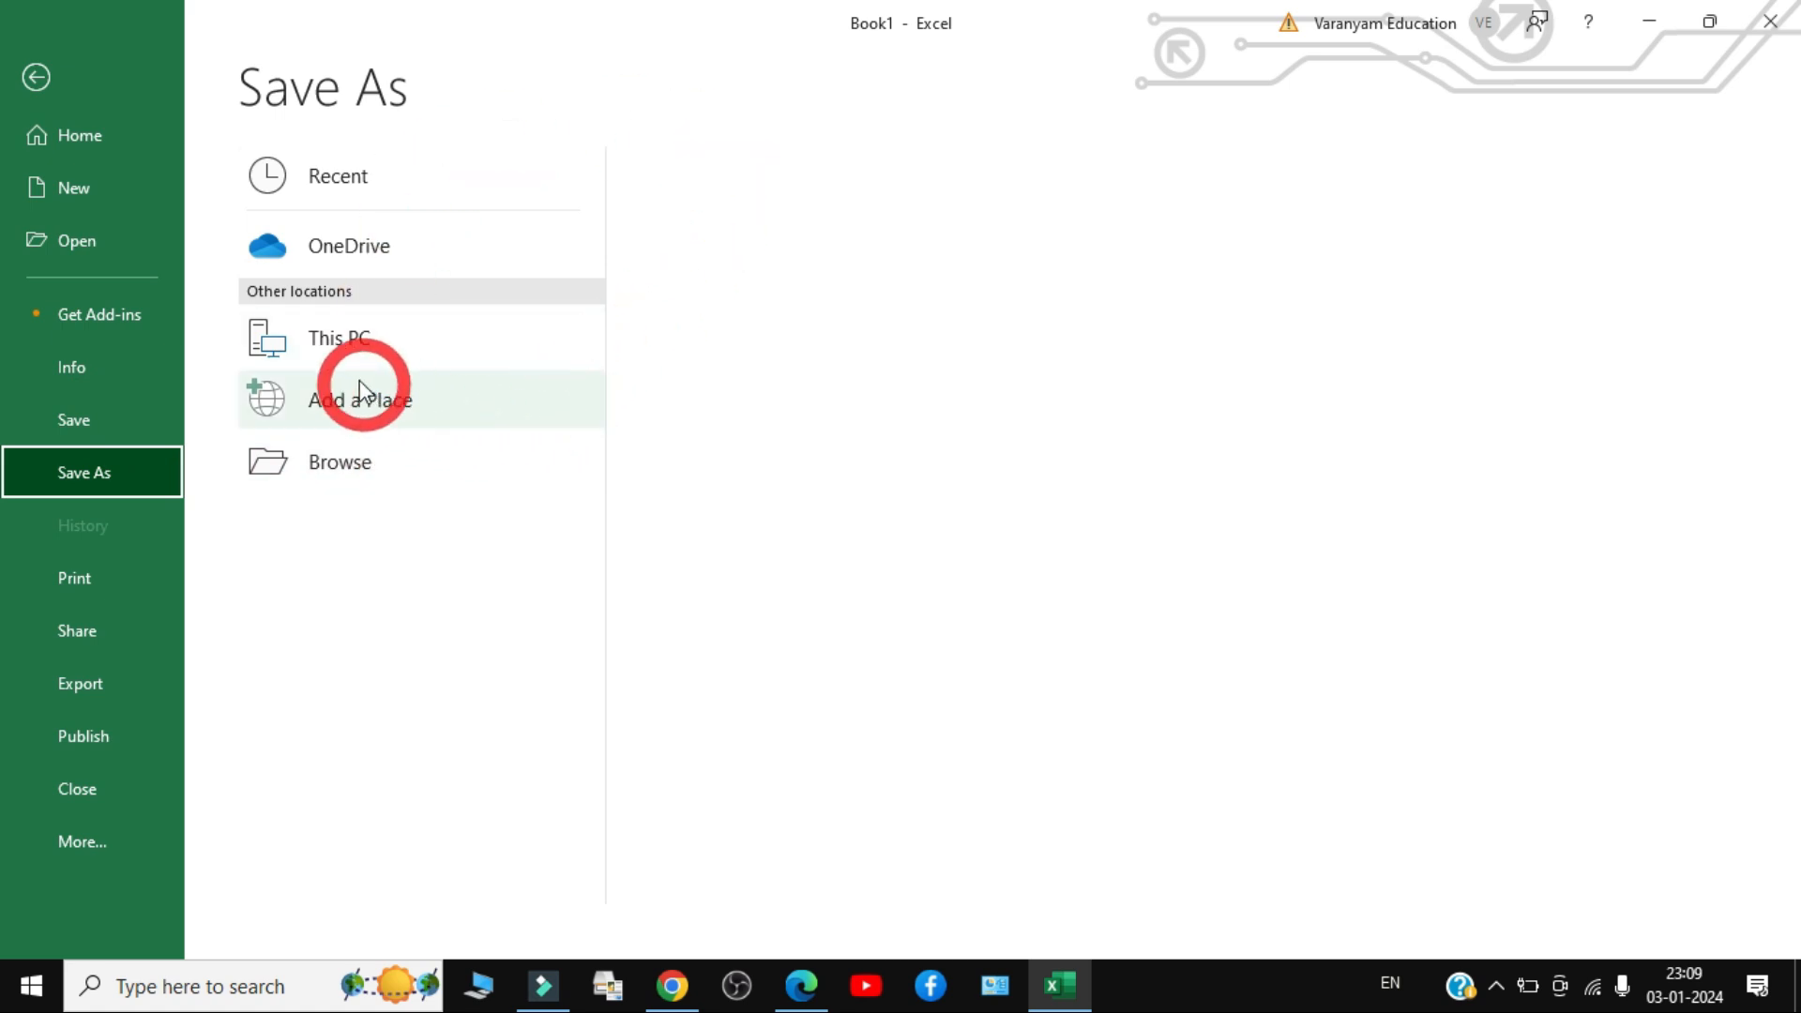
left_click(350, 462)
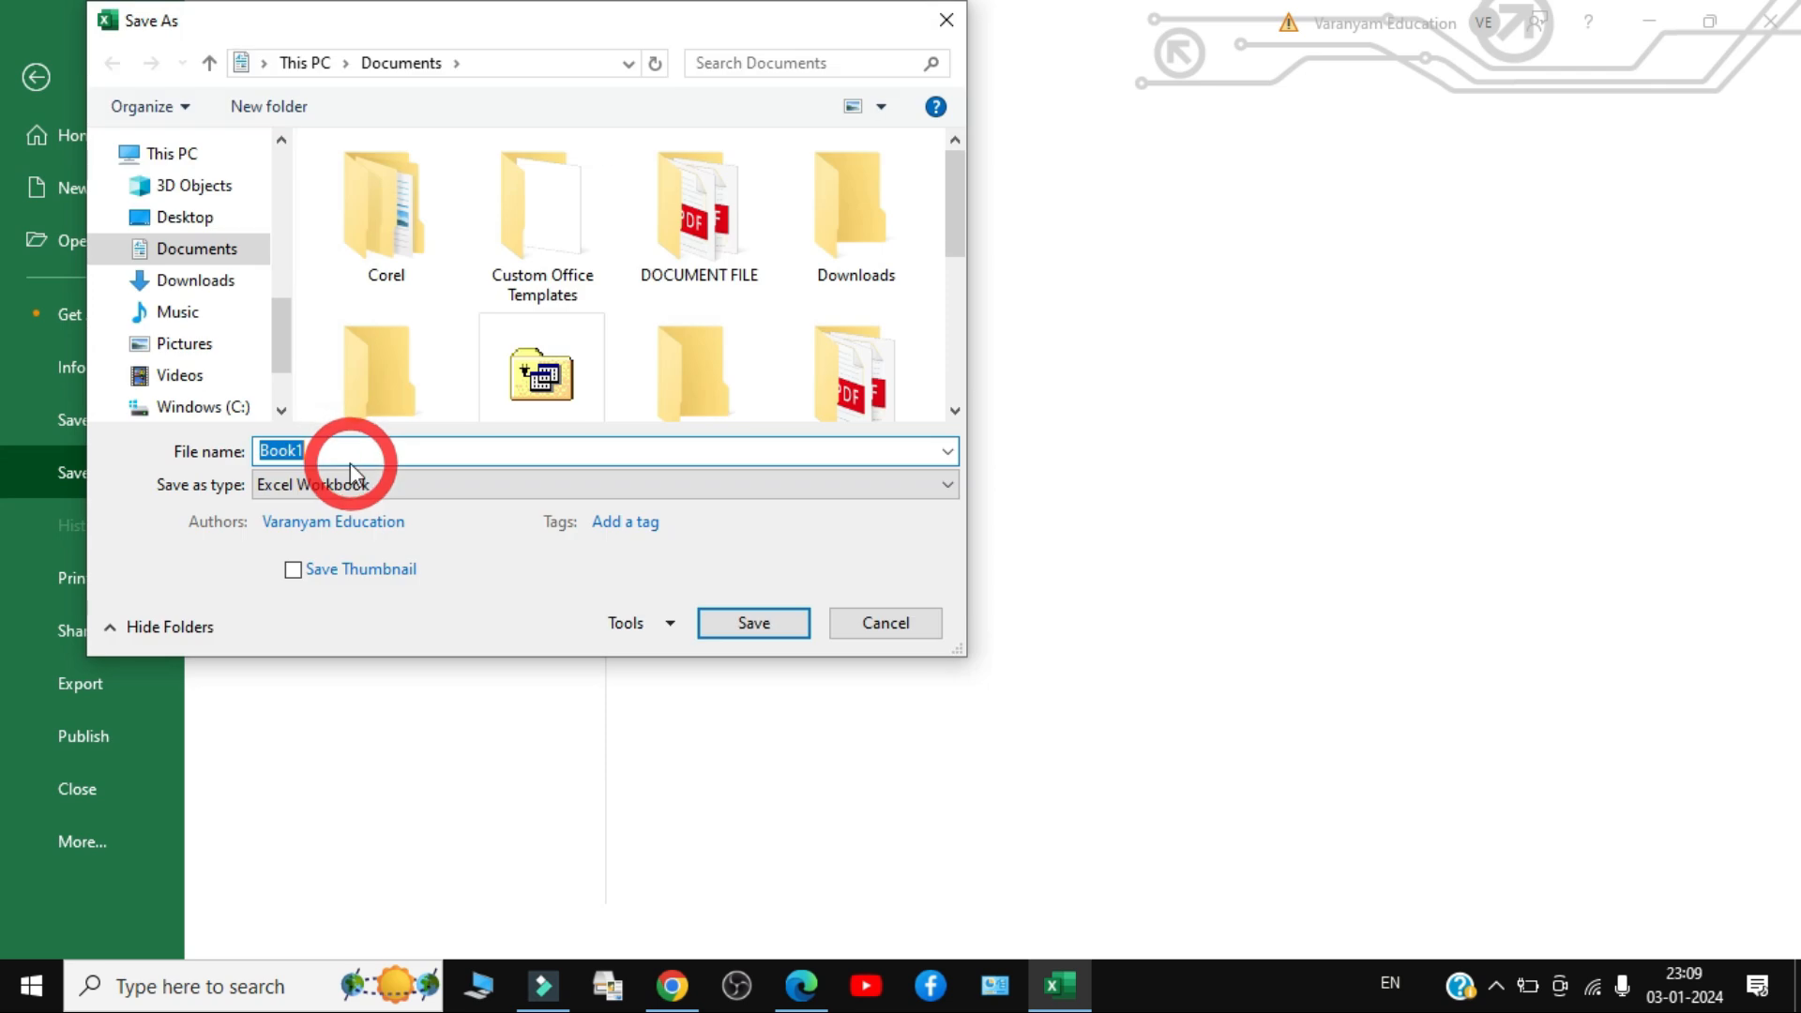
left_click(178, 217)
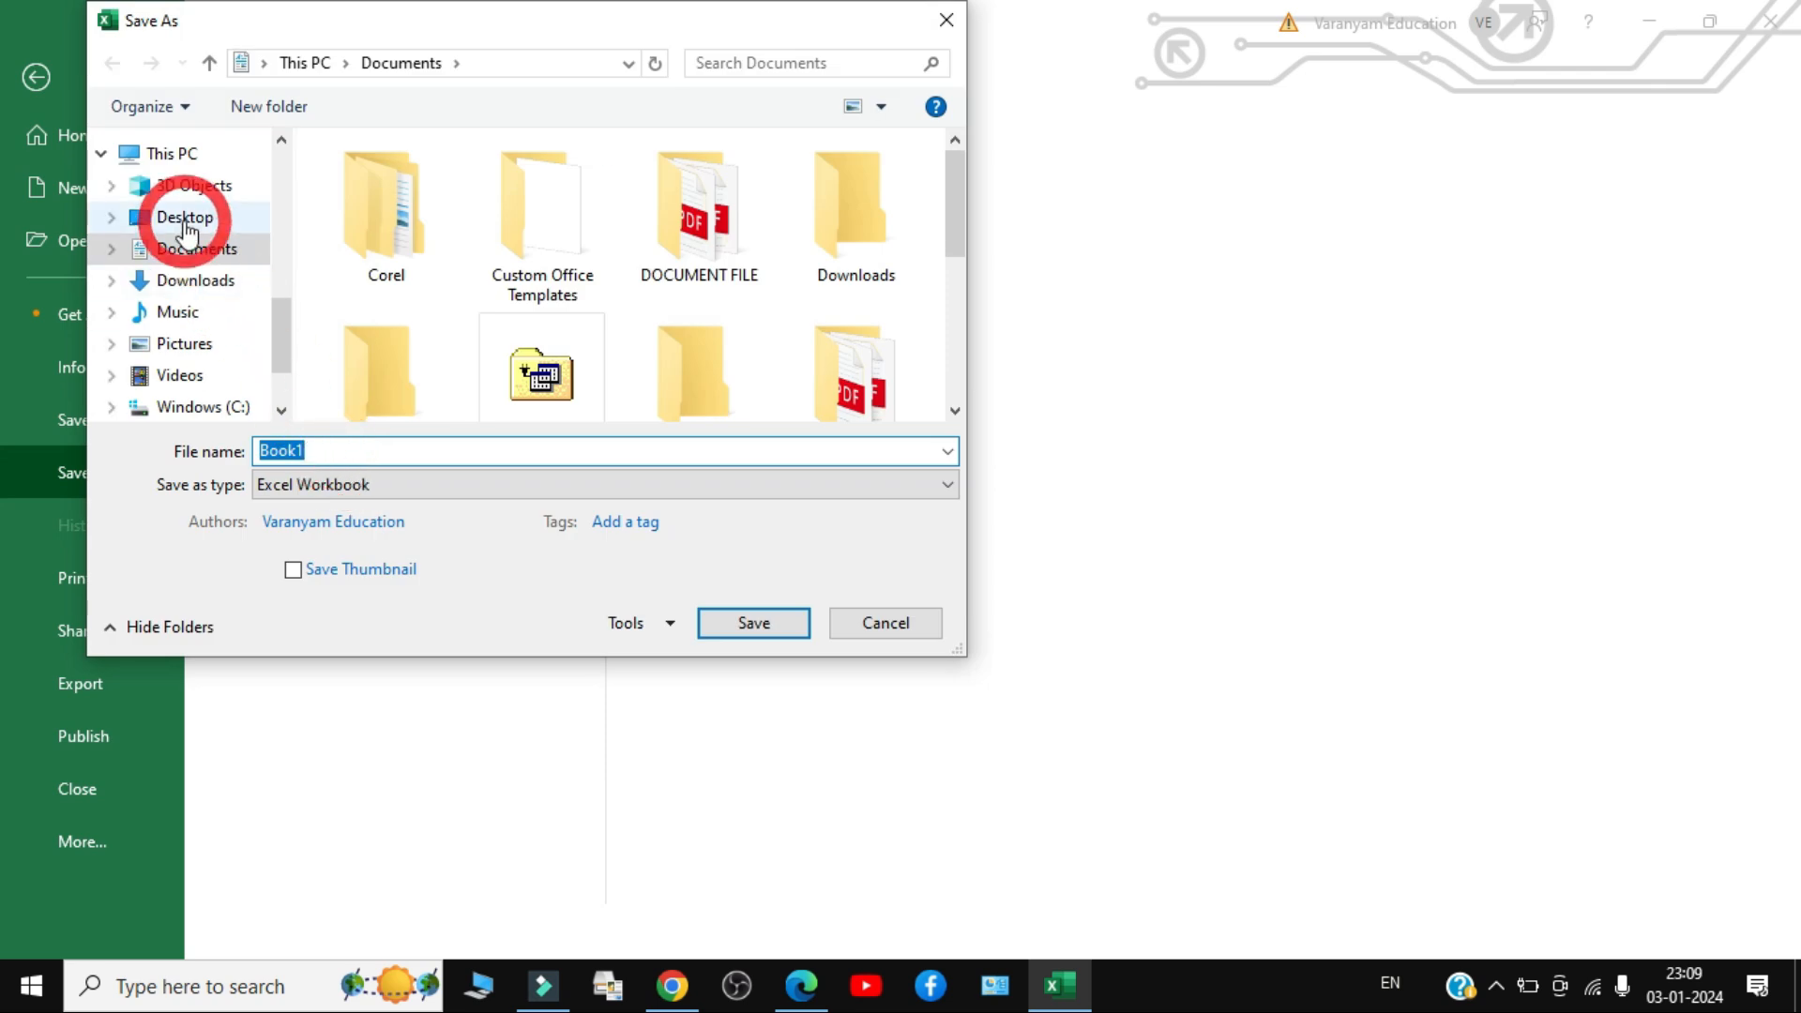
left_click(271, 394)
double_click(312, 451)
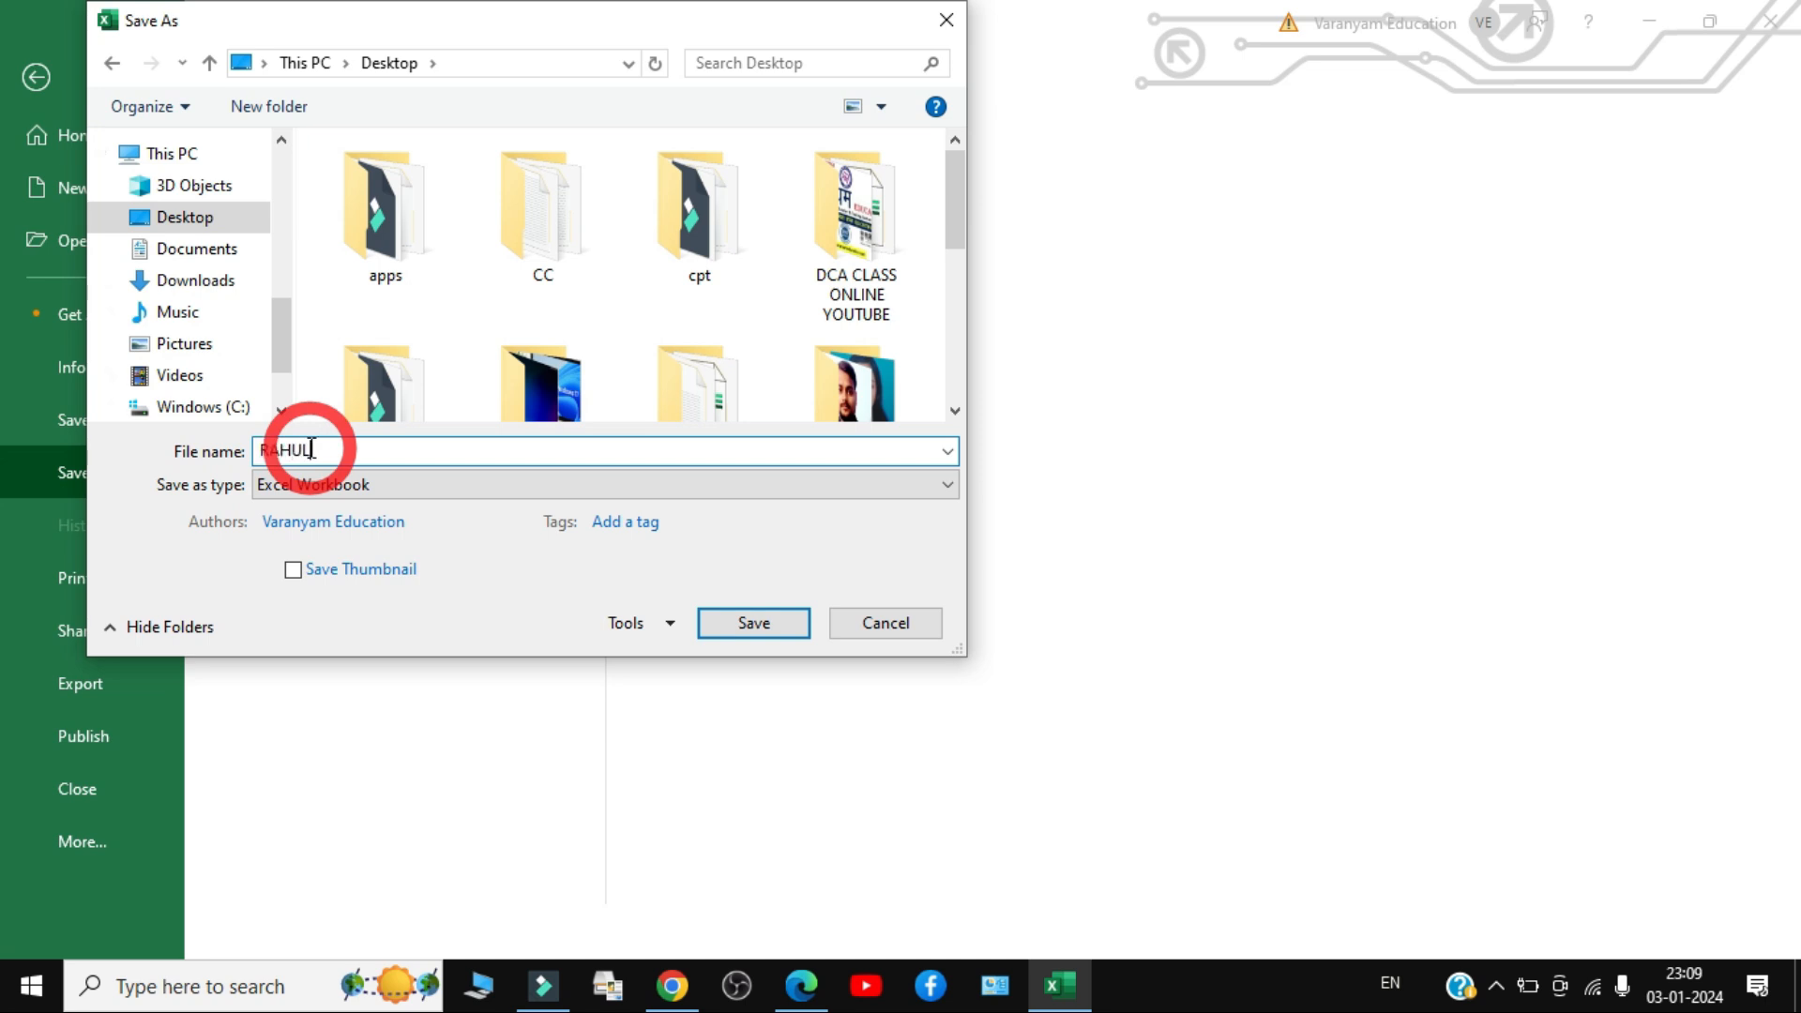
left_click(859, 361)
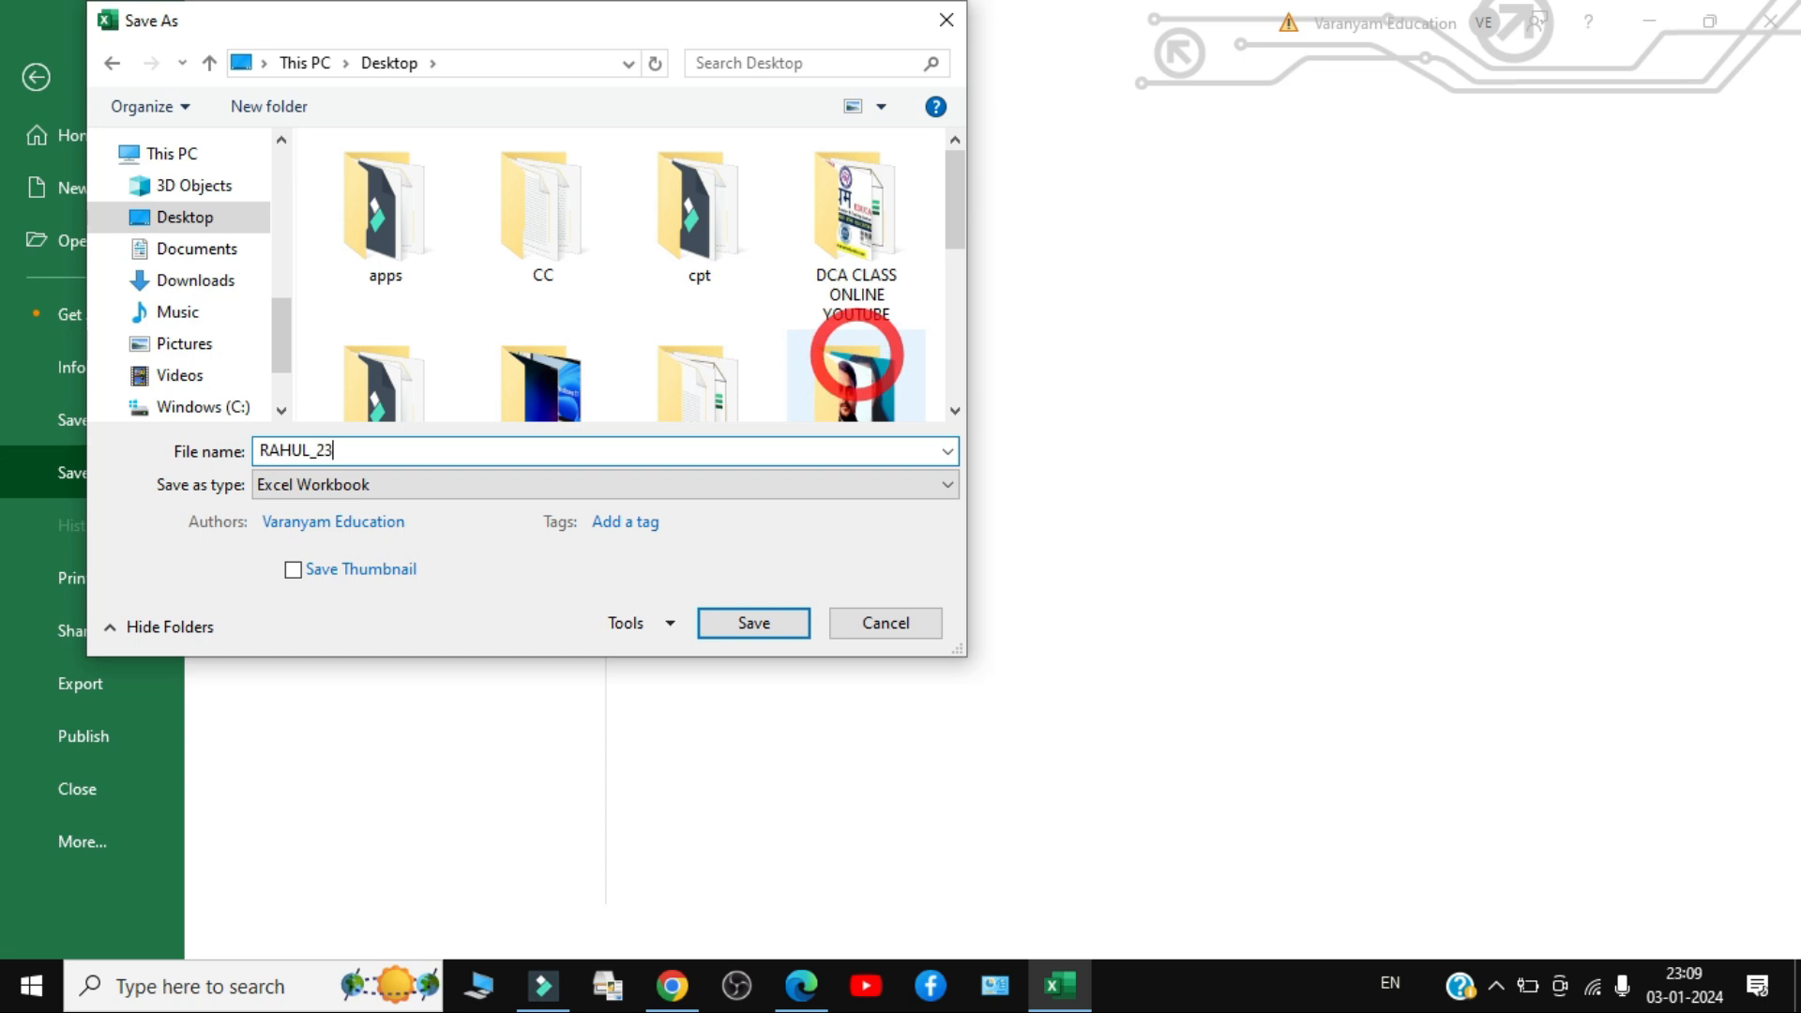
left_click(786, 624)
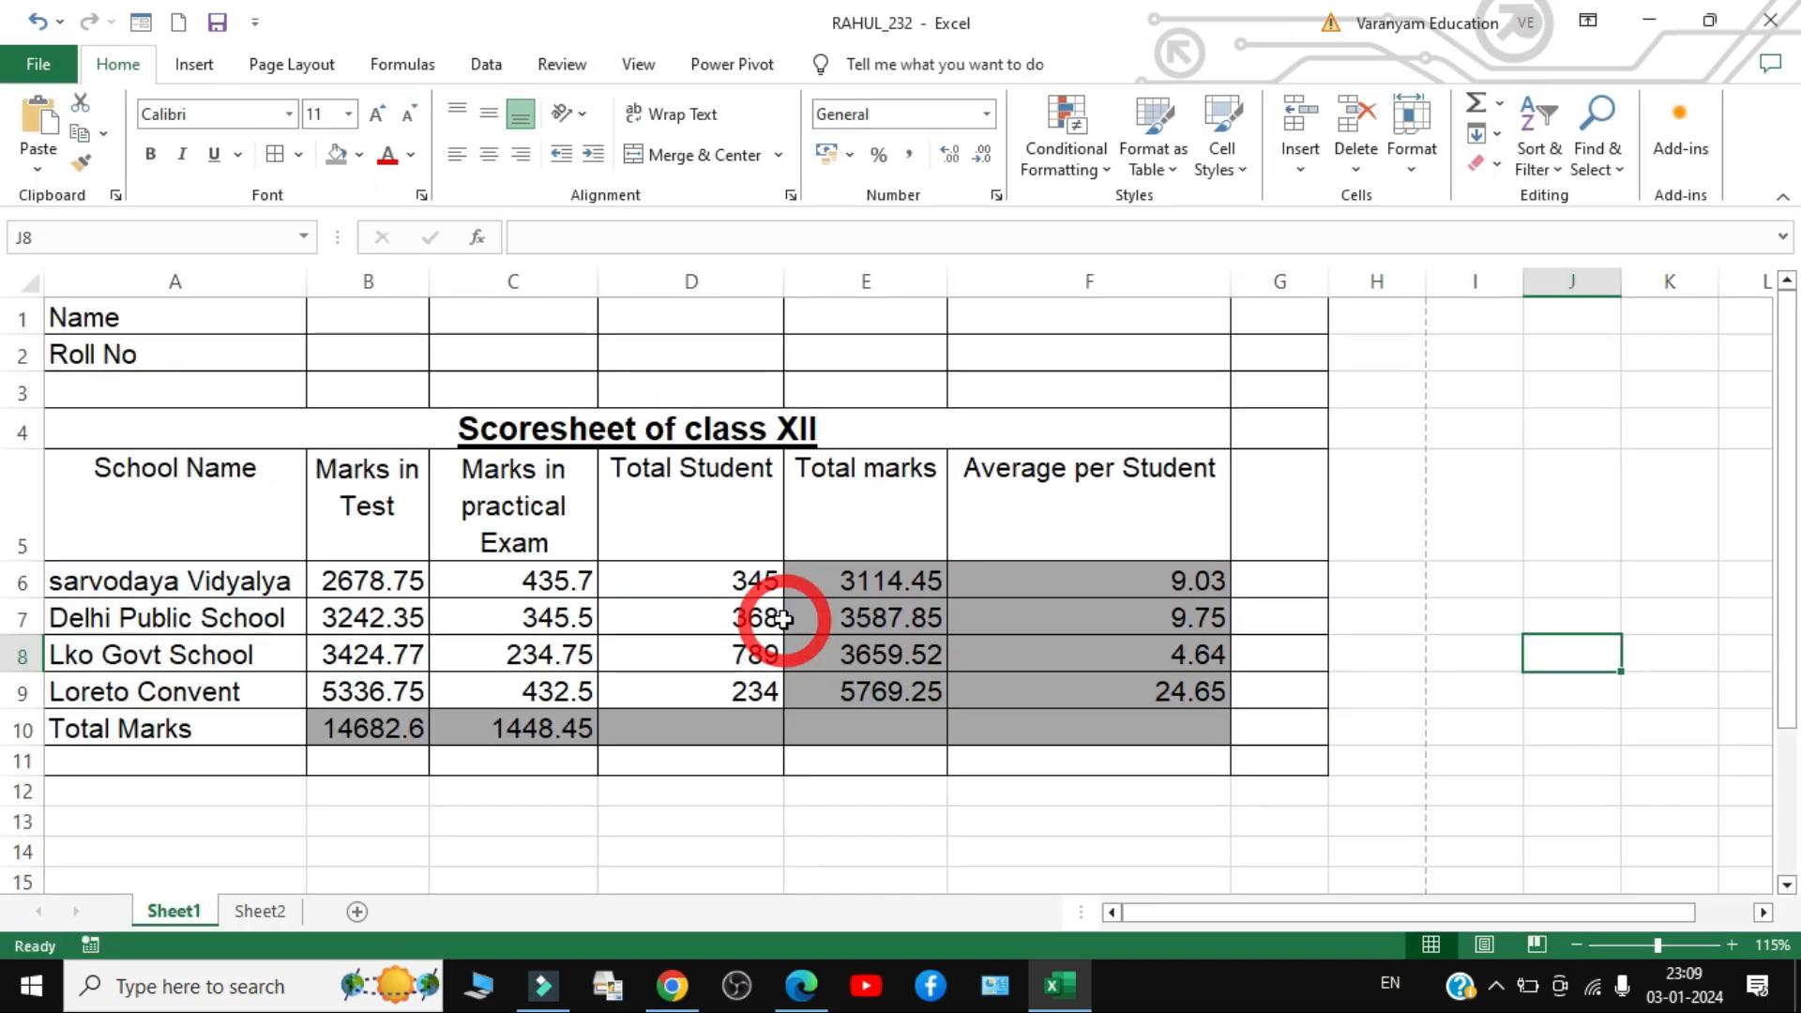
- Close the saved workbook, minimize the PDF window and reopen the workbook from its file on the desktop
left_click(1789, 14)
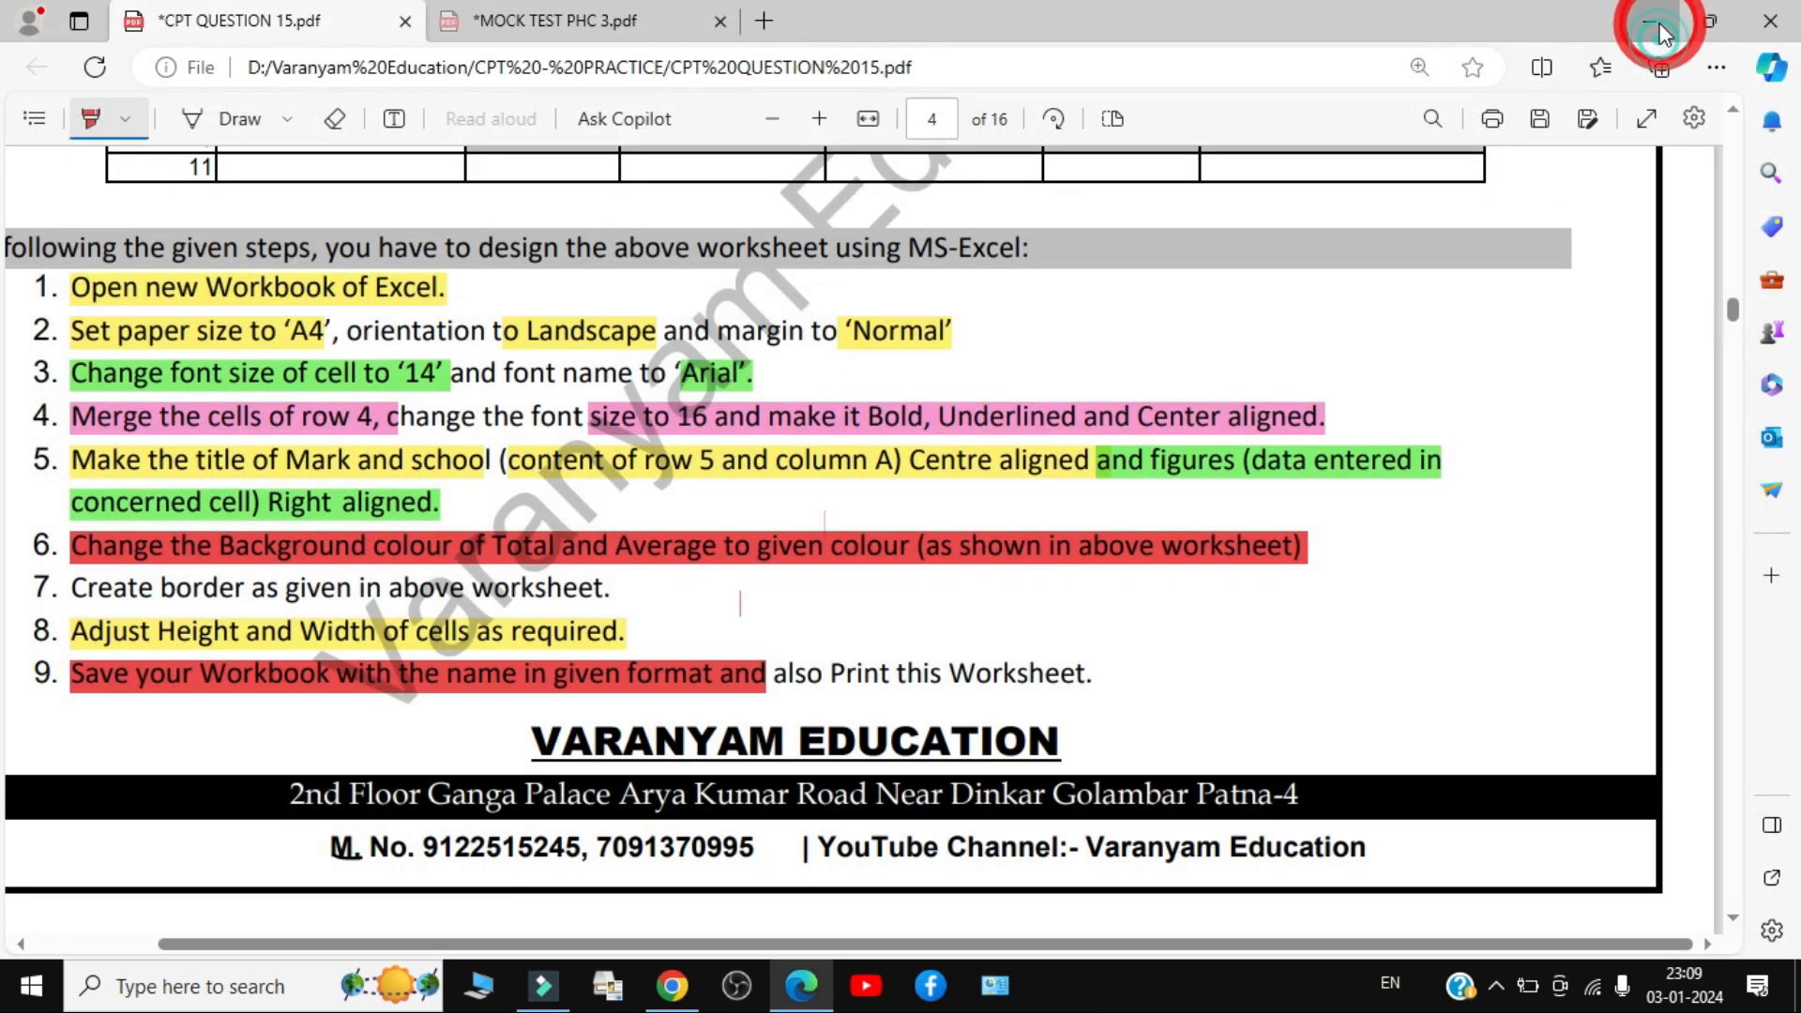
left_click(1653, 28)
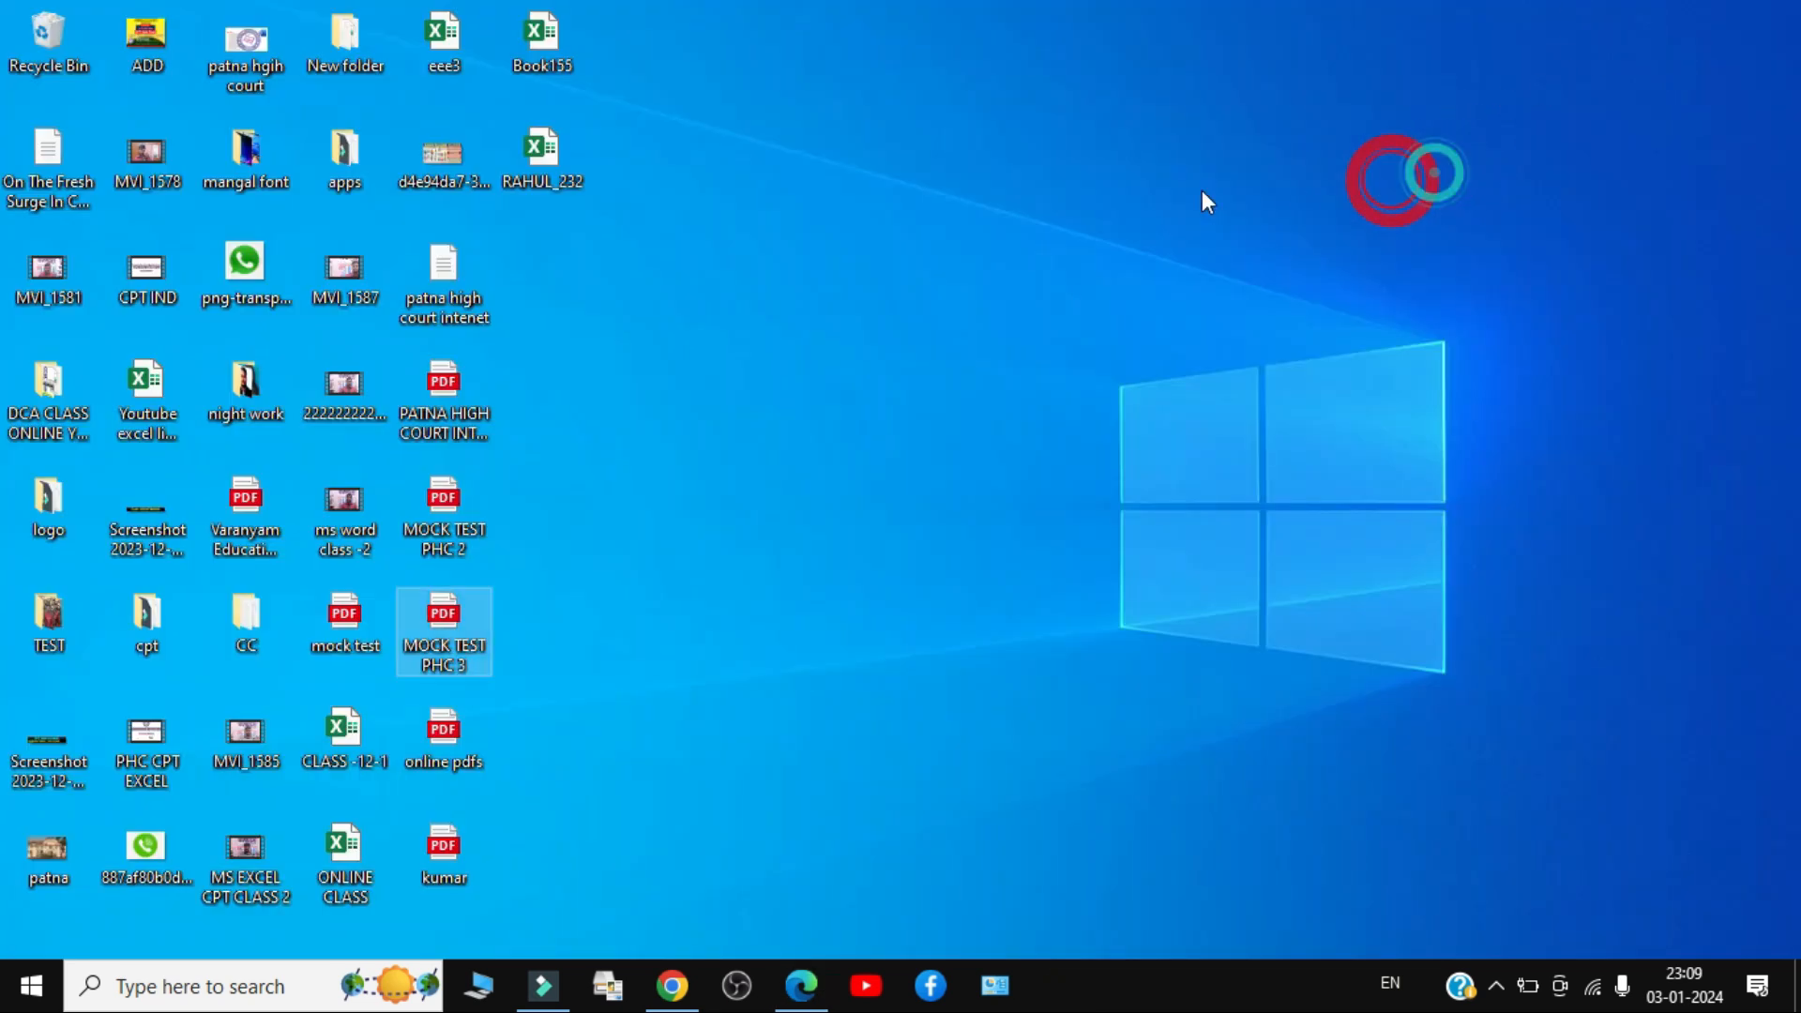
double_click(537, 157)
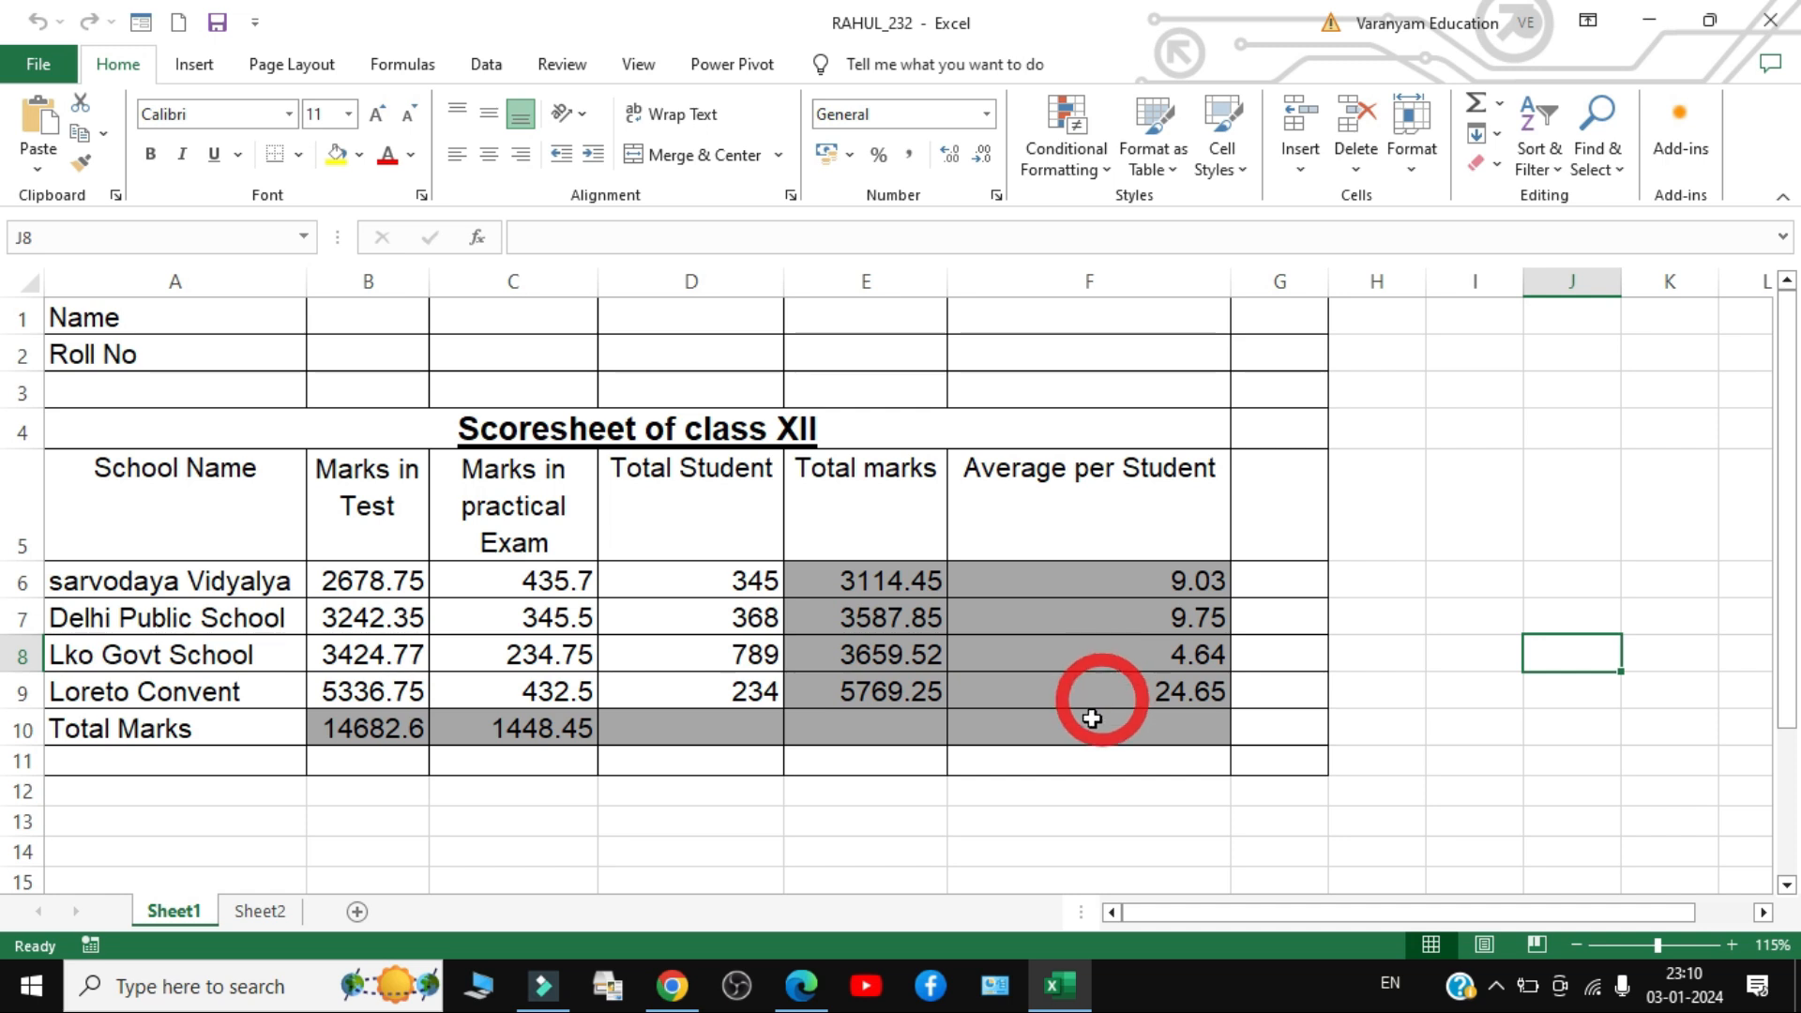
- Switch back to the PDF, turn off the highlighter and go to Question 4 on page 5
left_click(801, 985)
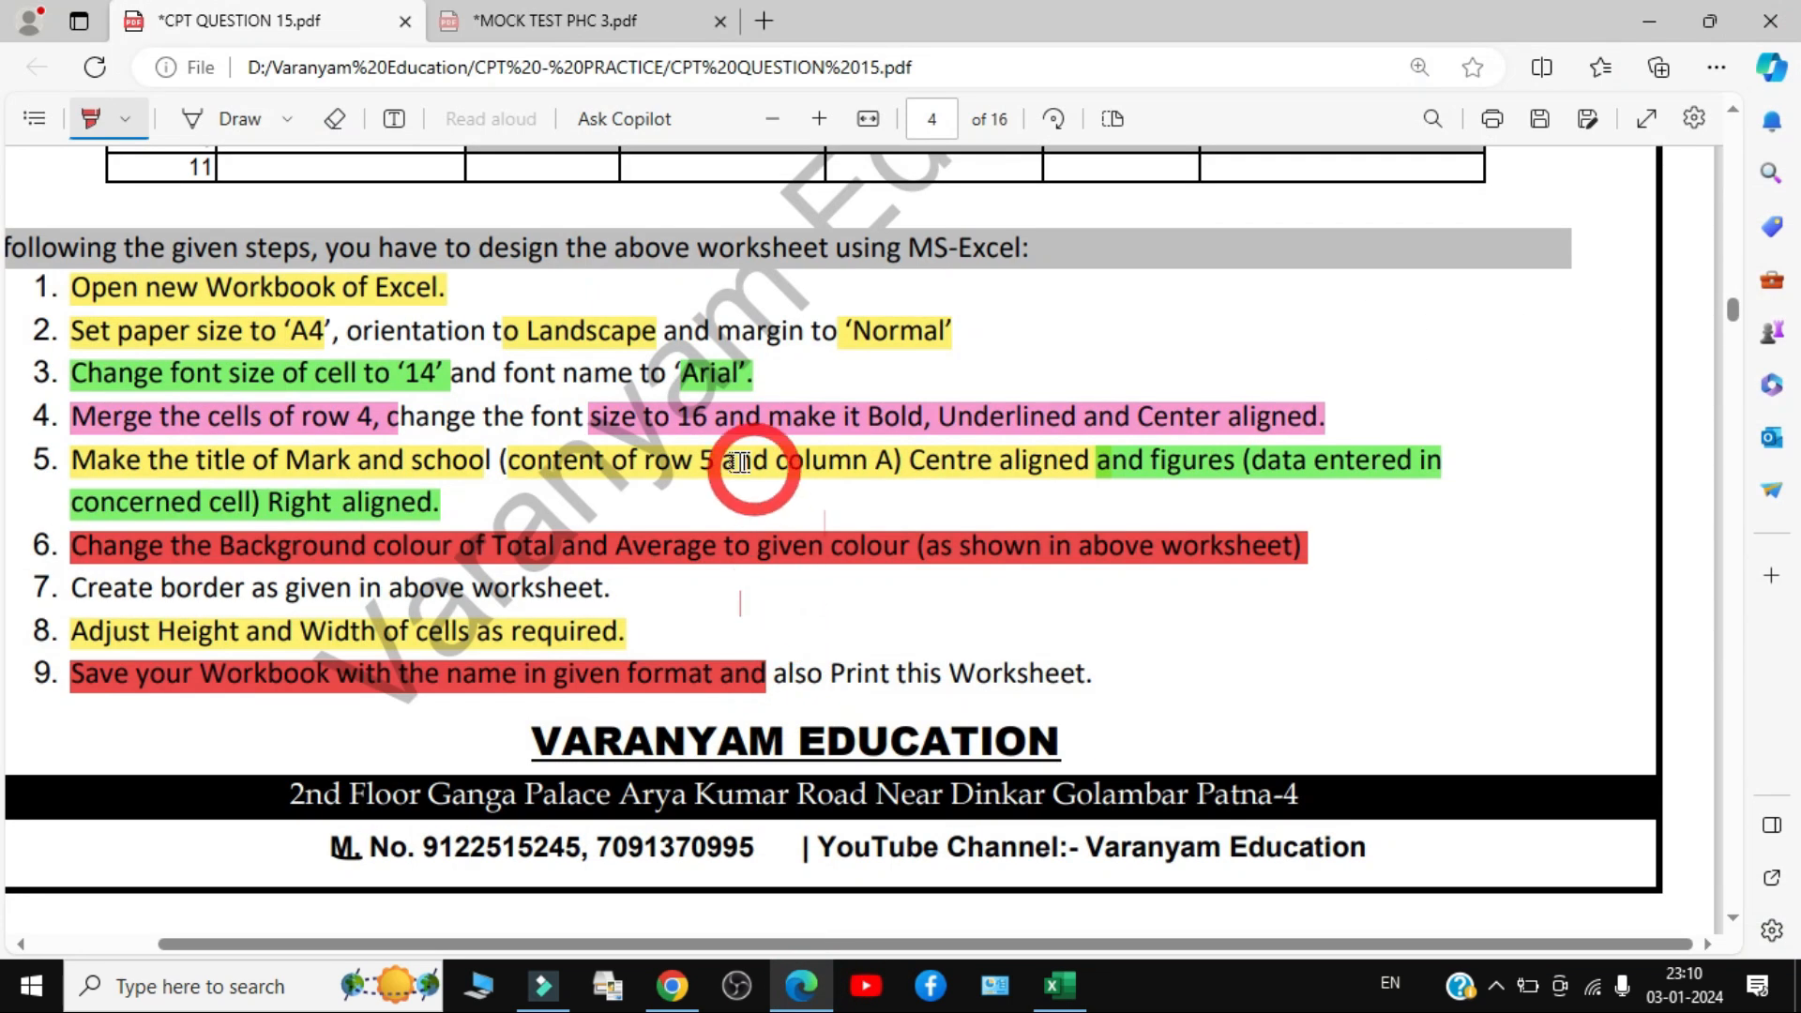
left_click(91, 131)
scroll(816, 526, "down", 4)
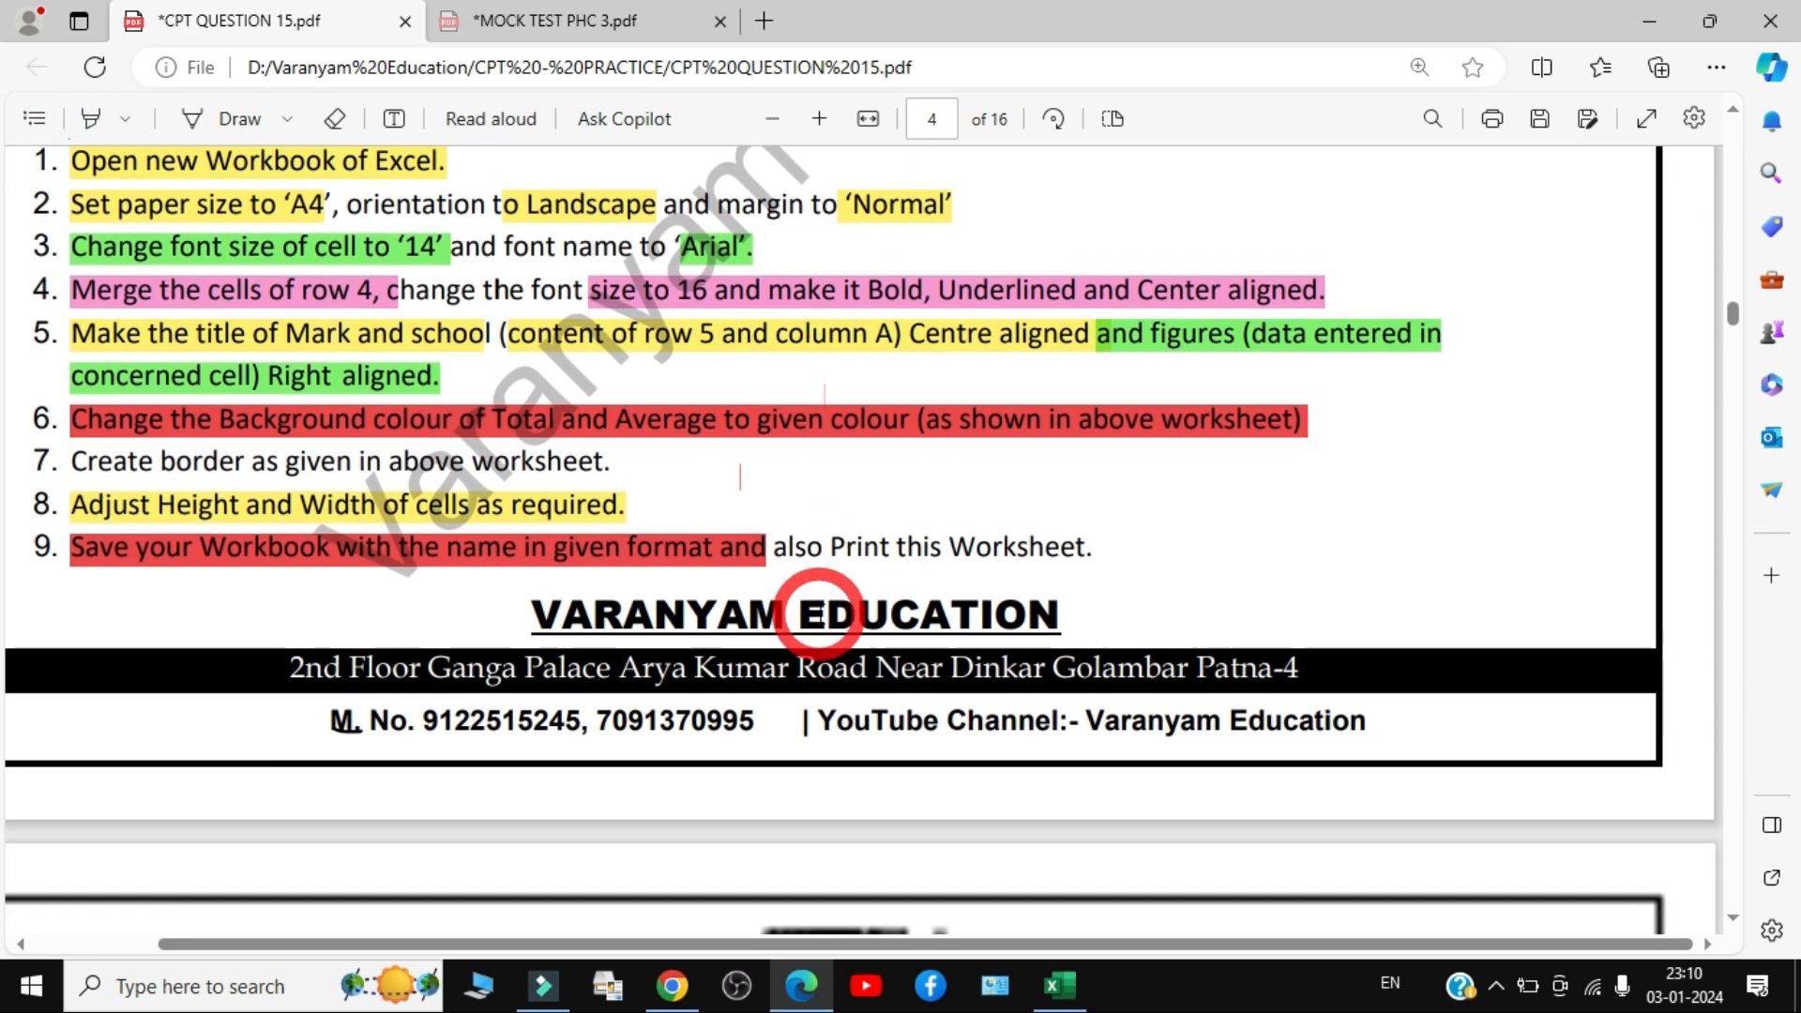
scroll(821, 614, "down", 5)
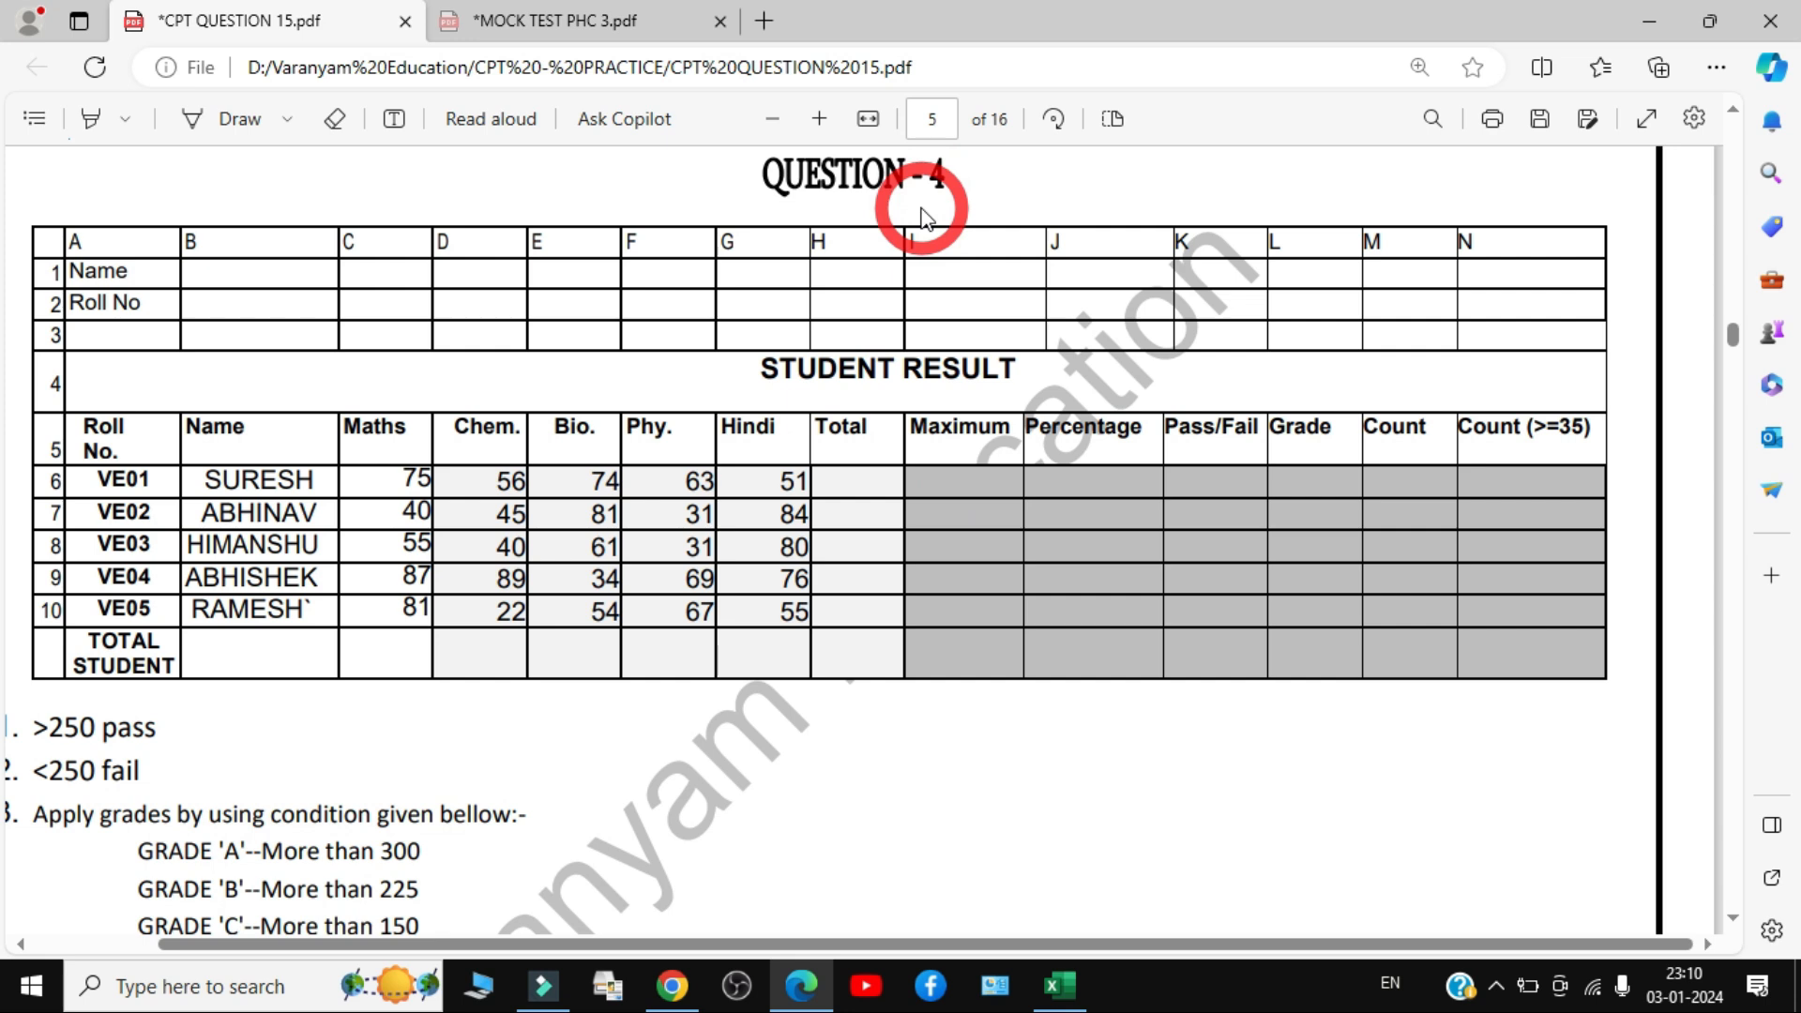
- With the red pen, circle the subject marks, tick the columns from Total to Count (>=35), and circle the blank cell beside TOTAL STUDENT
left_click(197, 118)
left_click_drag(863, 482, 872, 492)
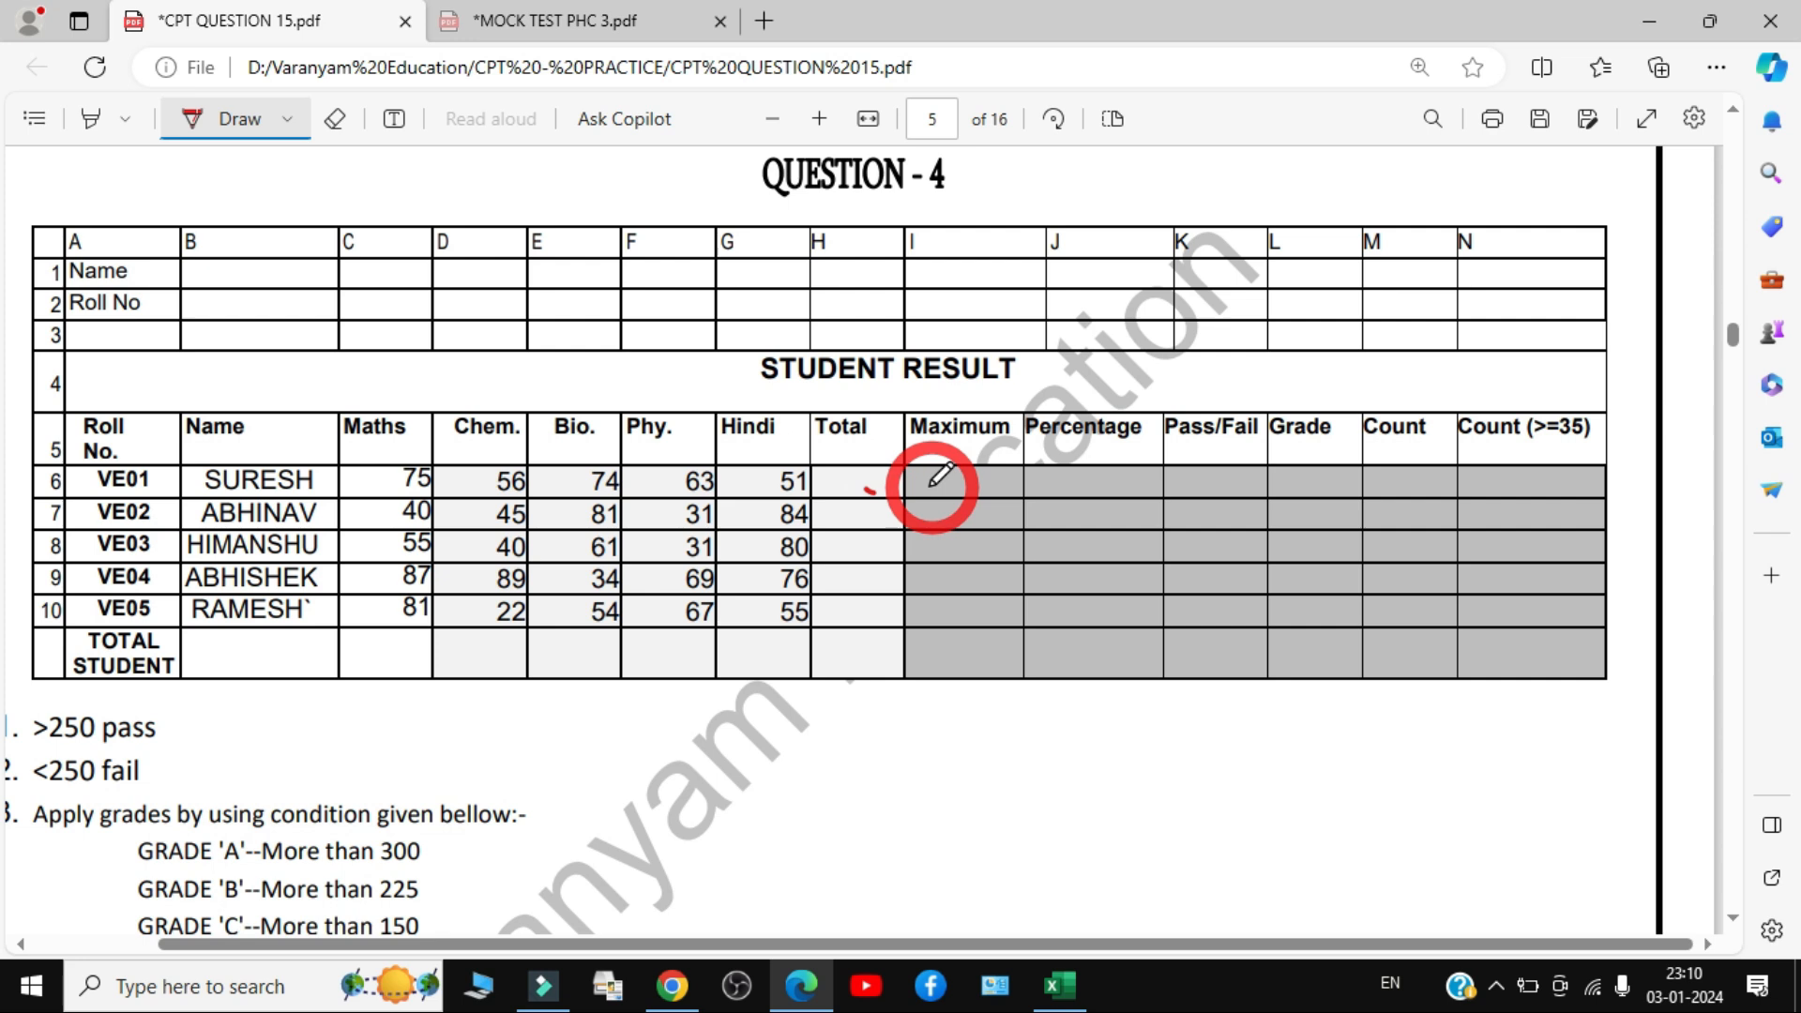
mouse_move(410, 448)
left_mouse_down()
mouse_move(383, 526)
mouse_move(614, 670)
mouse_move(814, 526)
mouse_move(648, 450)
mouse_move(407, 450)
left_mouse_up()
left_click_drag(843, 477, 948, 457)
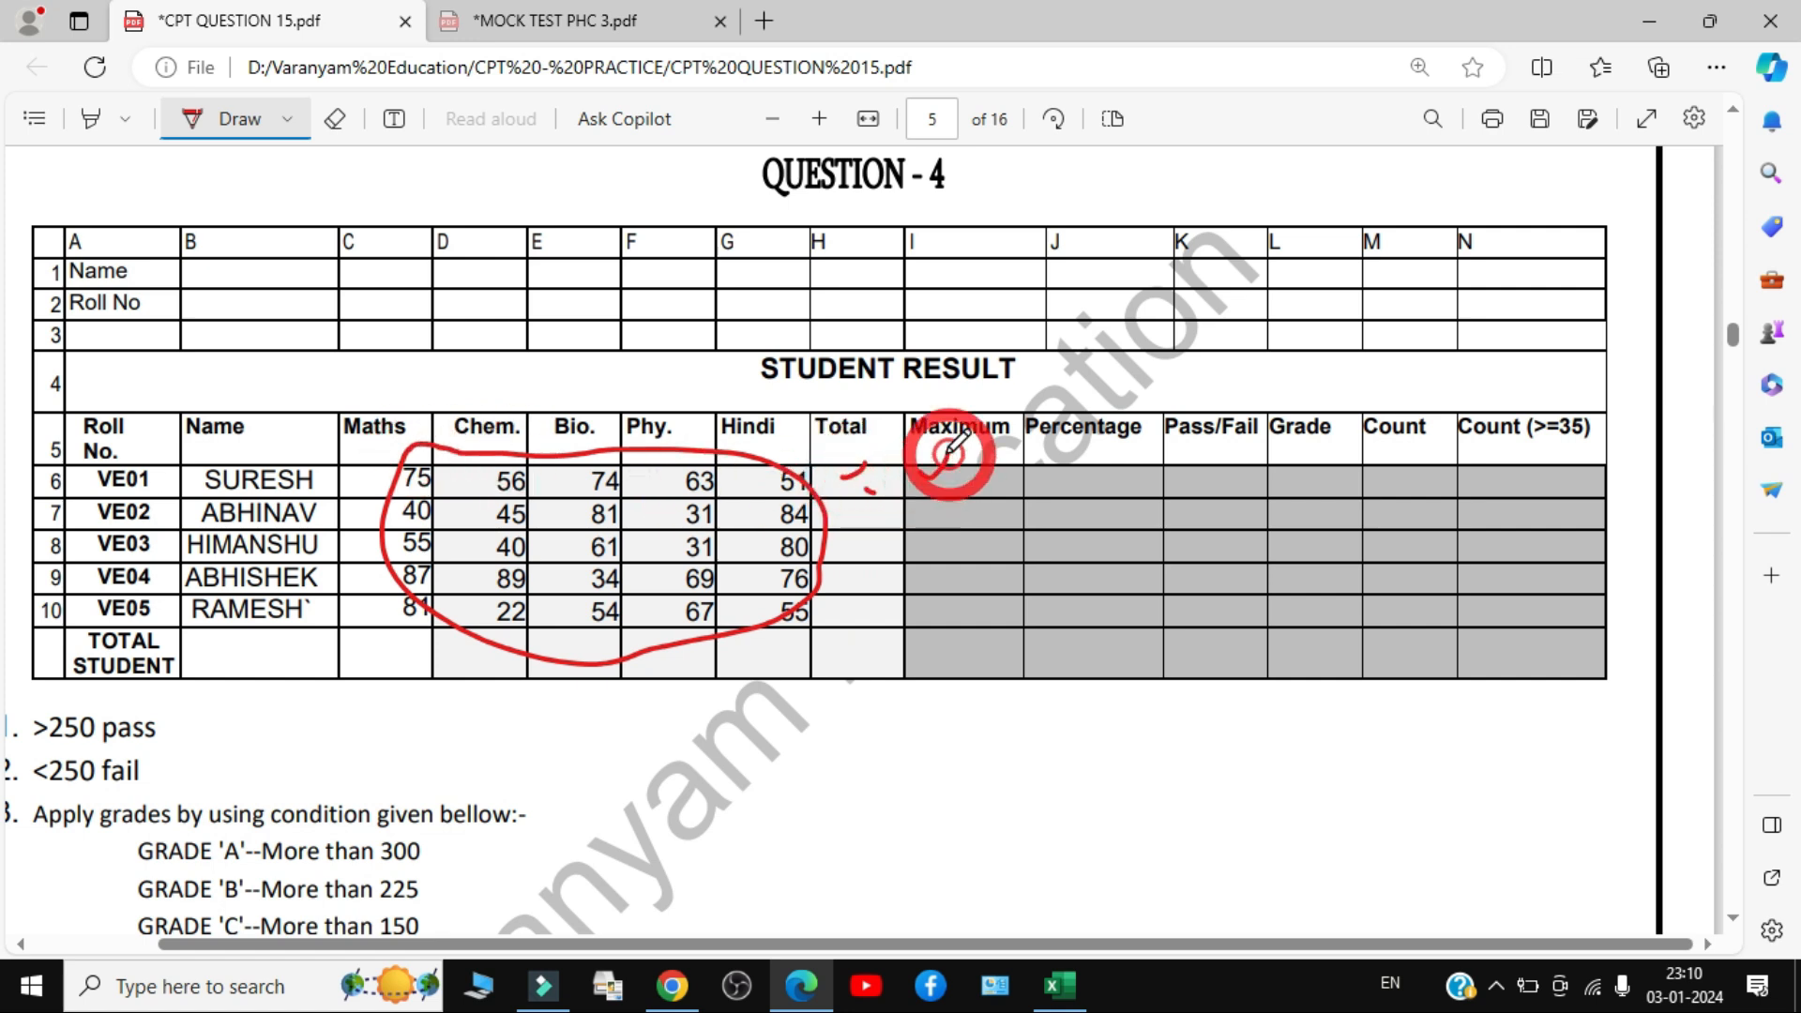
mouse_move(1102, 455)
left_mouse_down()
mouse_move(1300, 474)
mouse_move(1318, 448)
mouse_move(1506, 480)
mouse_move(1536, 447)
left_mouse_up()
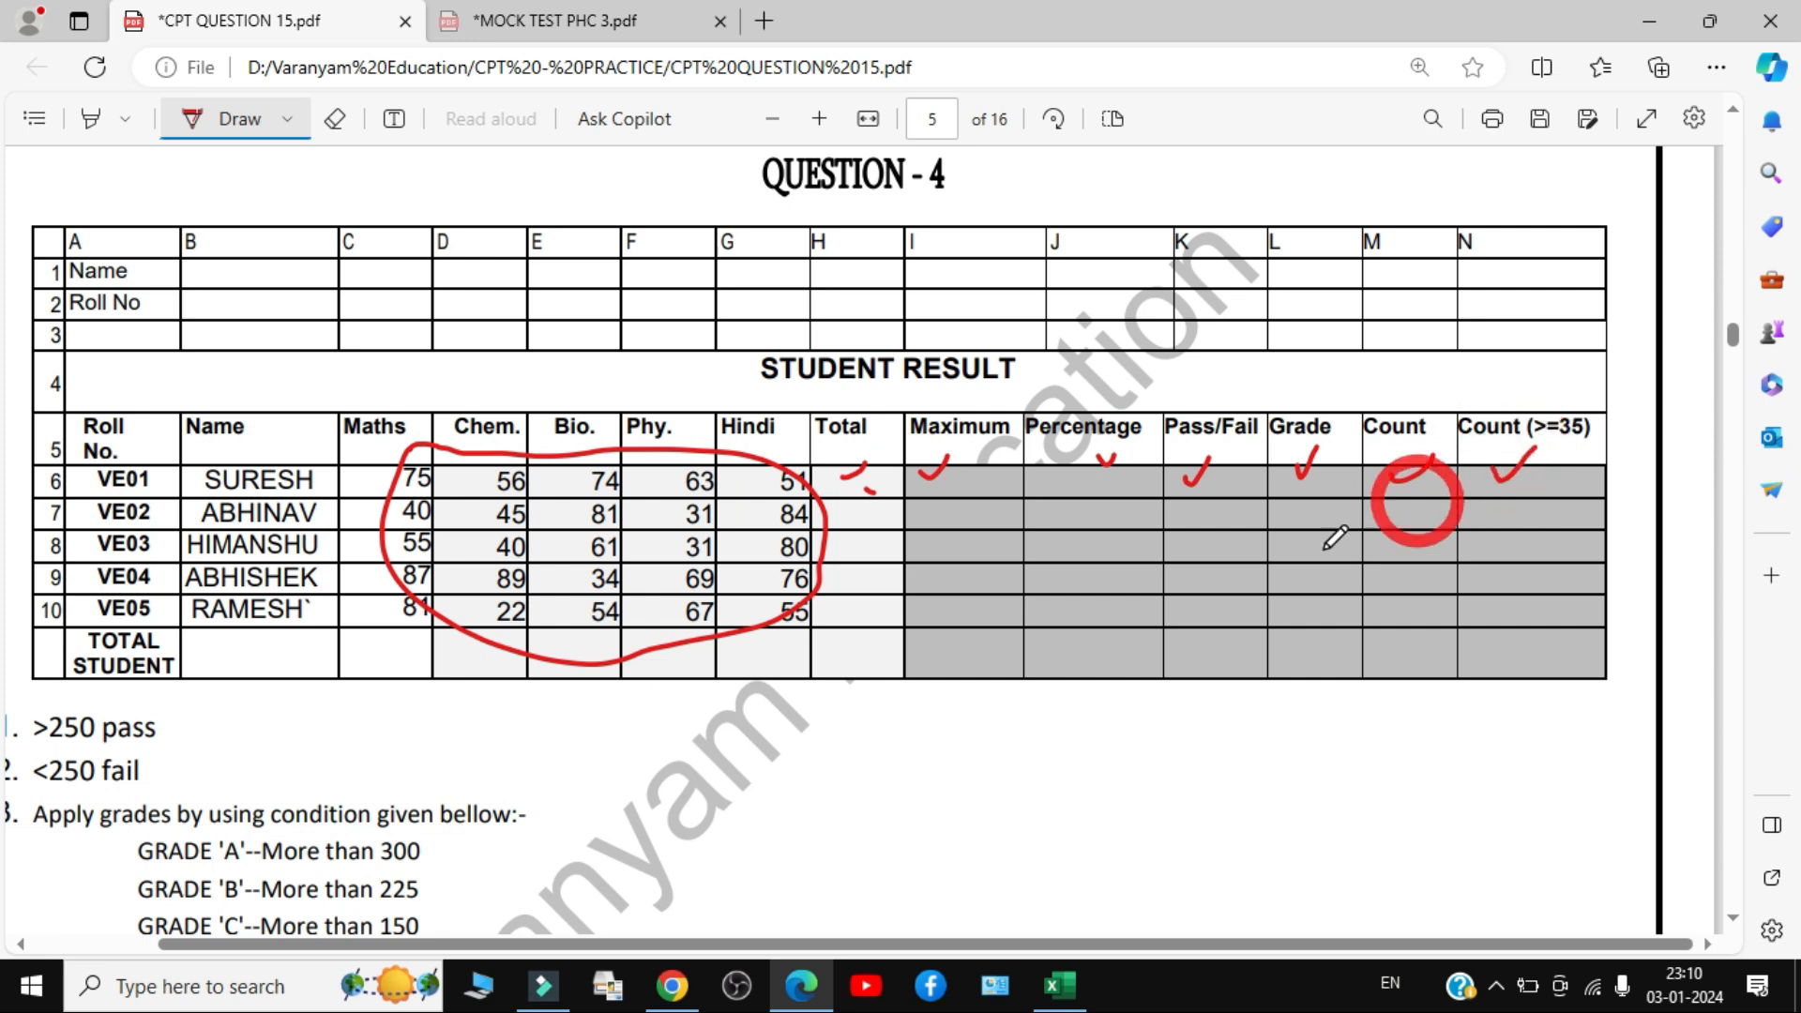
left_click_drag(246, 636, 266, 627)
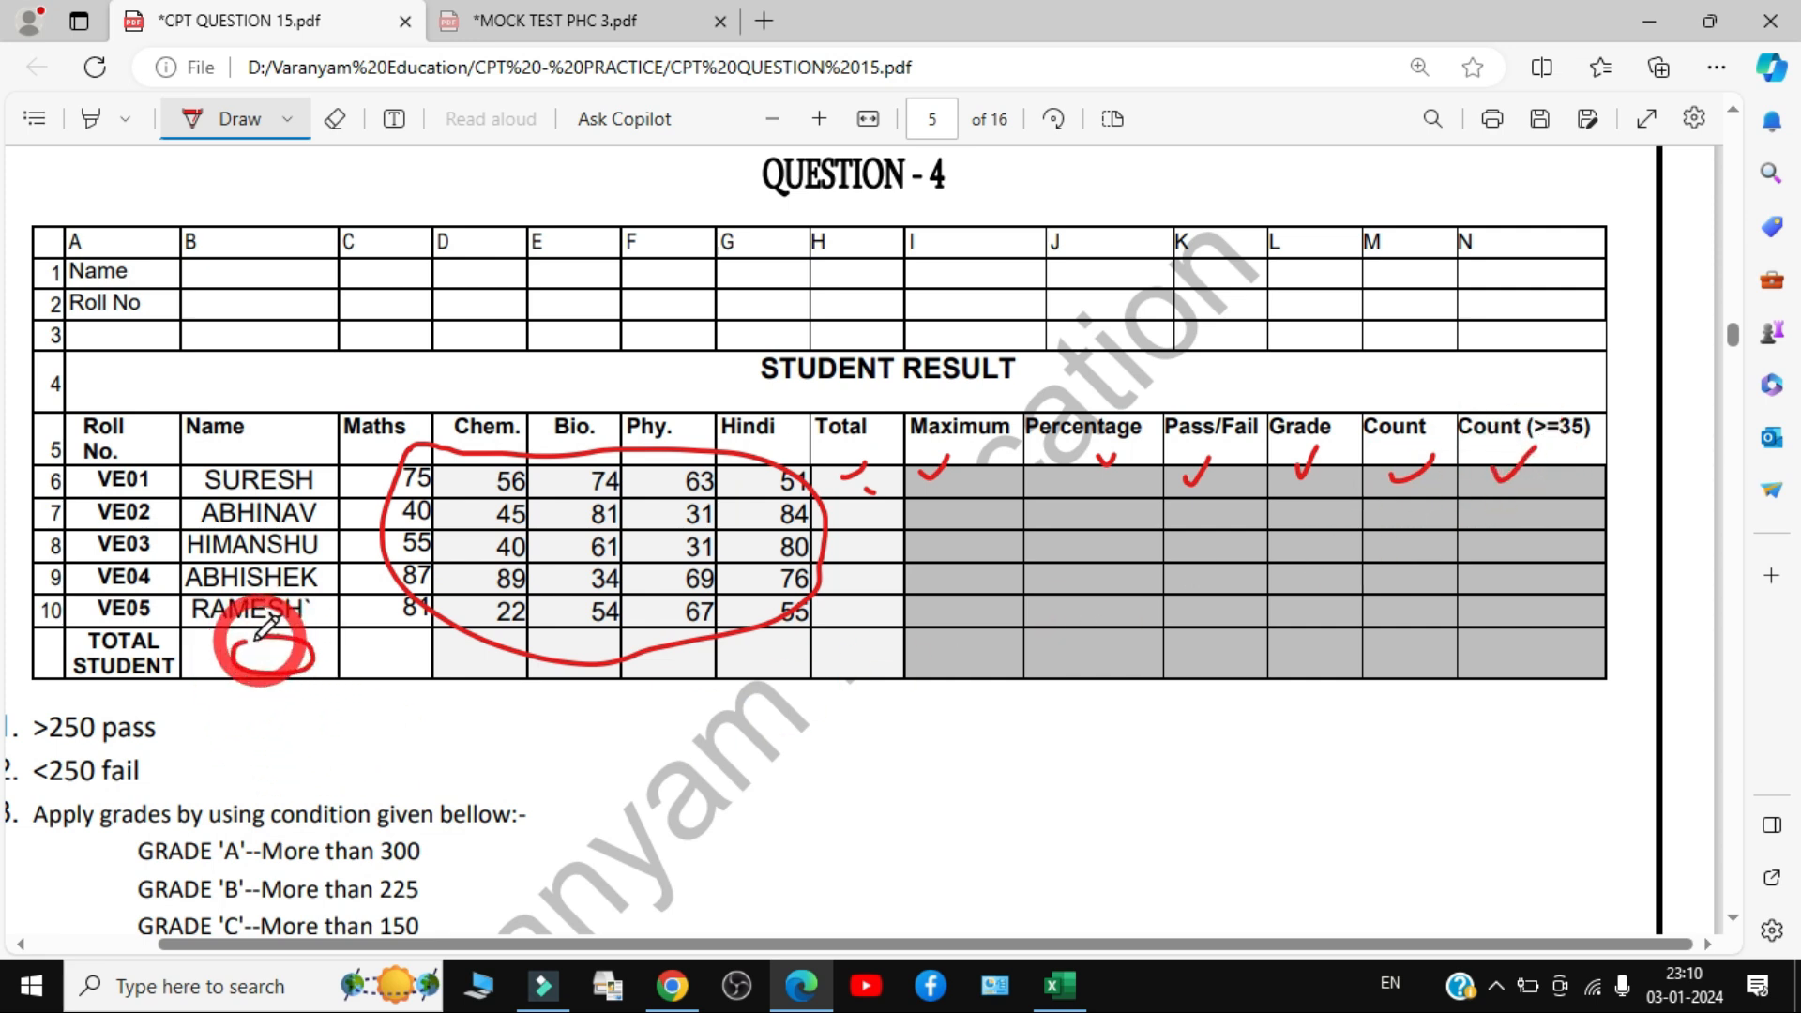